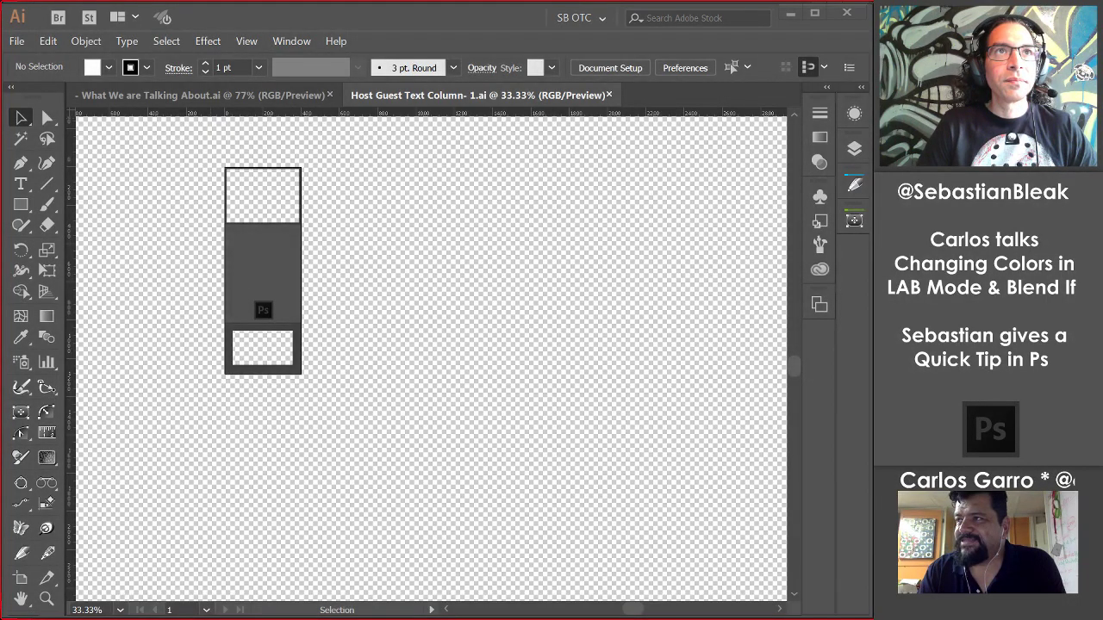
Switch to the What We are Talking About.ai document in Illustrator.
click(141, 96)
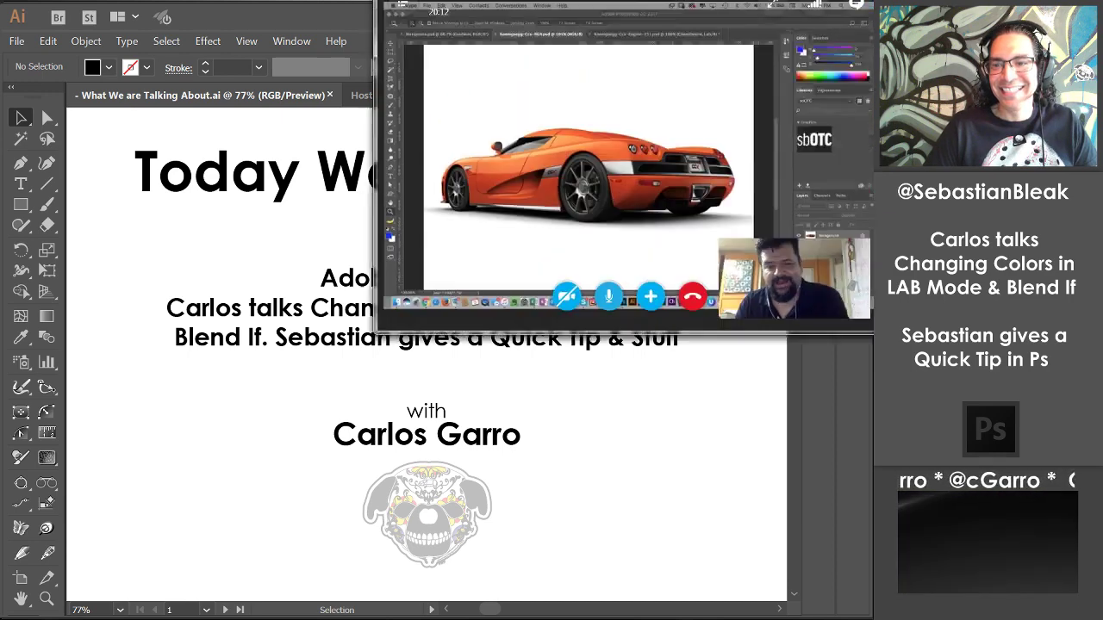
Pull the Skype screen share into a normal window and enlarge it to fill the screen.
drag(534, 7, 562, 243)
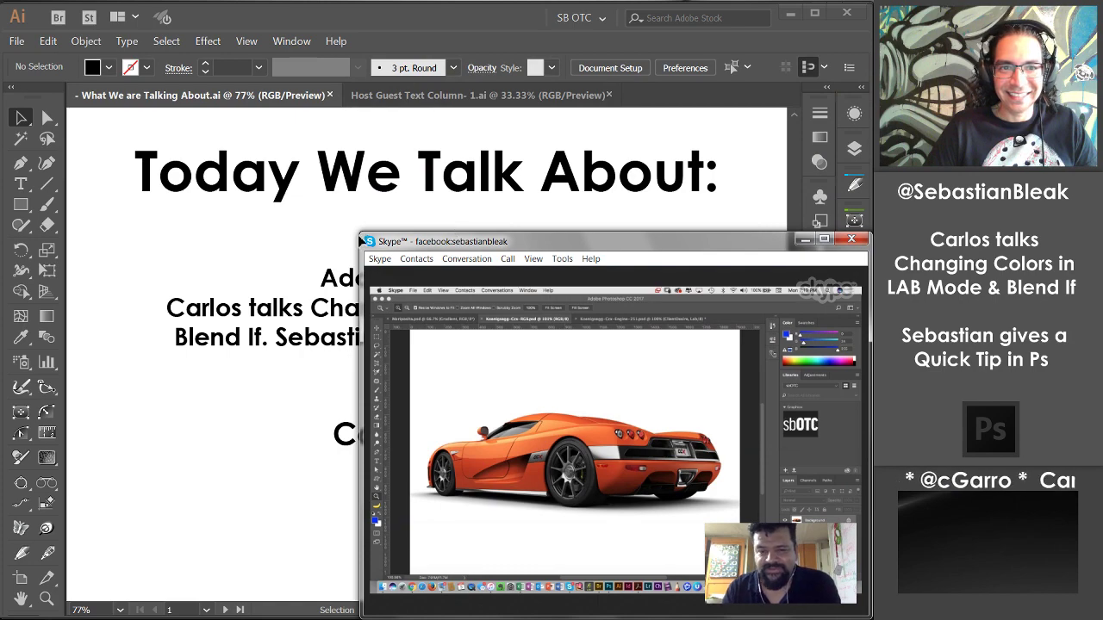
drag(360, 236, 0, 2)
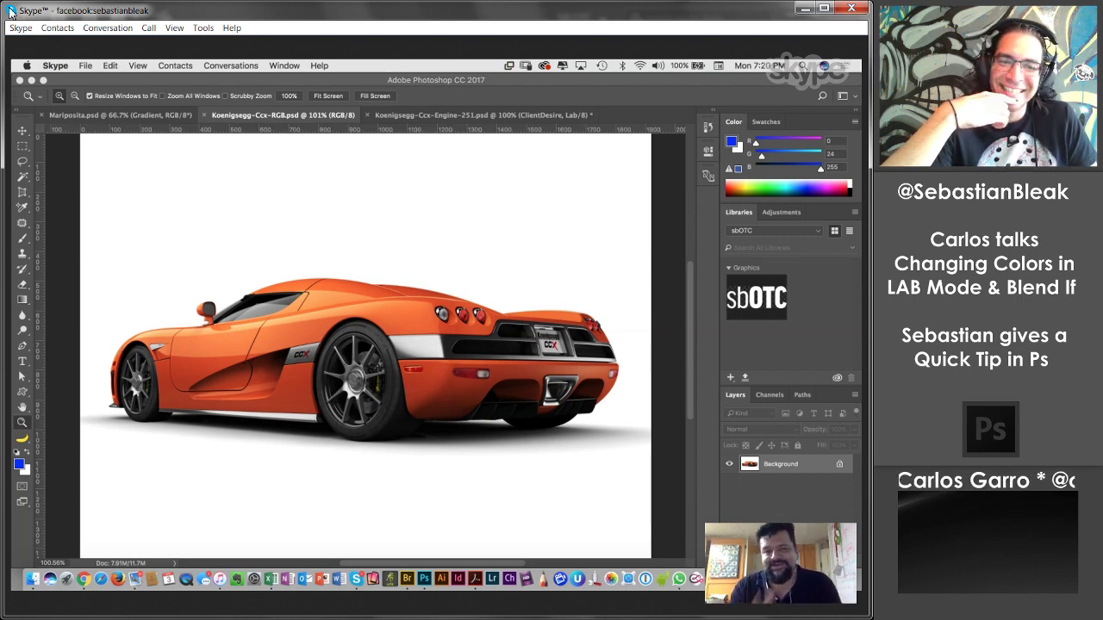
mouse_move(92, 160)
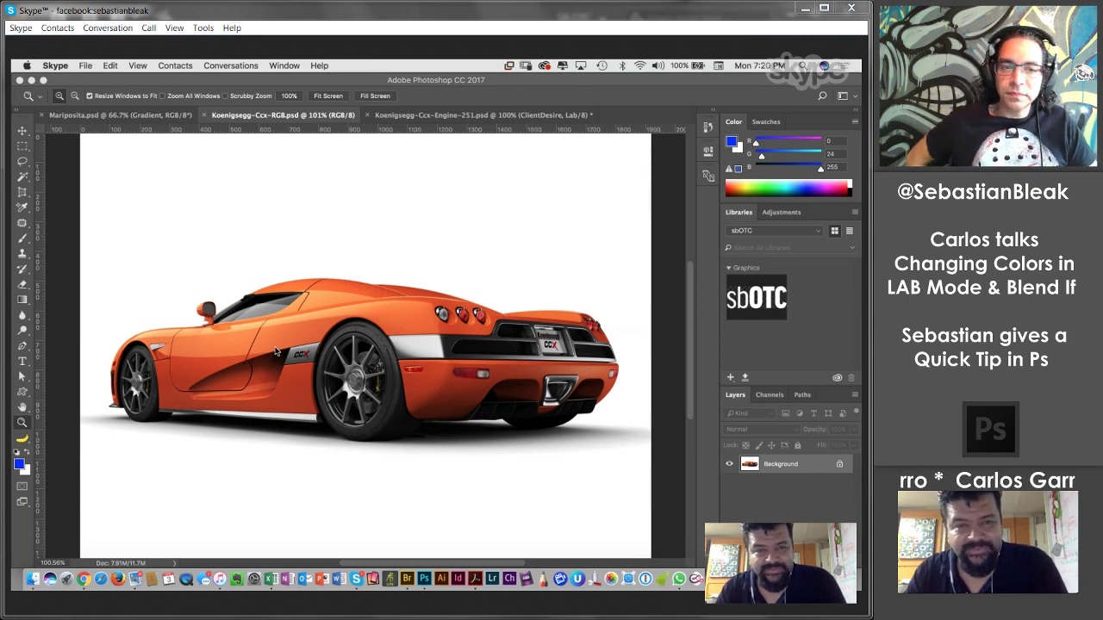
In Koenigsegg-Ccx-Engine-251, toggle the ClientDesire group's visibility, leaving it hidden so the car stays orange.
click(422, 118)
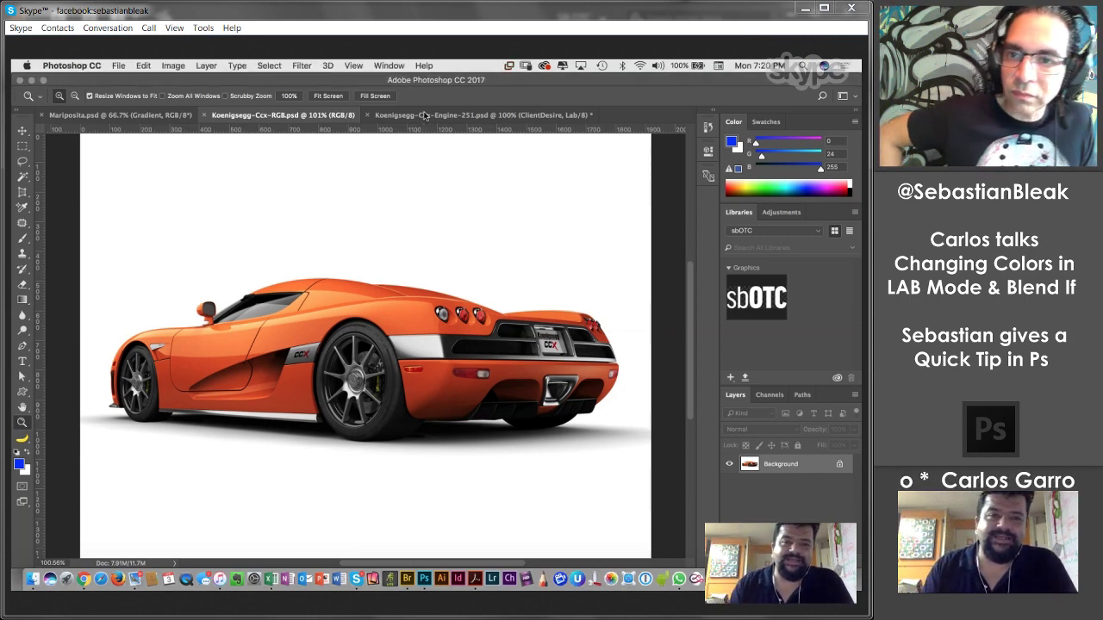
click(422, 117)
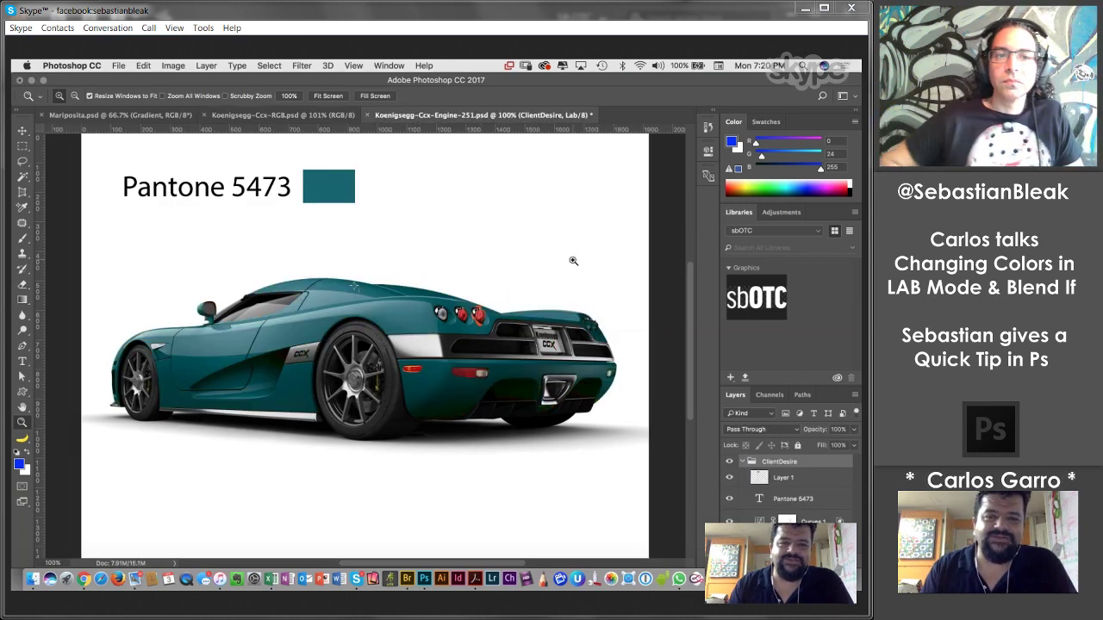
click(729, 461)
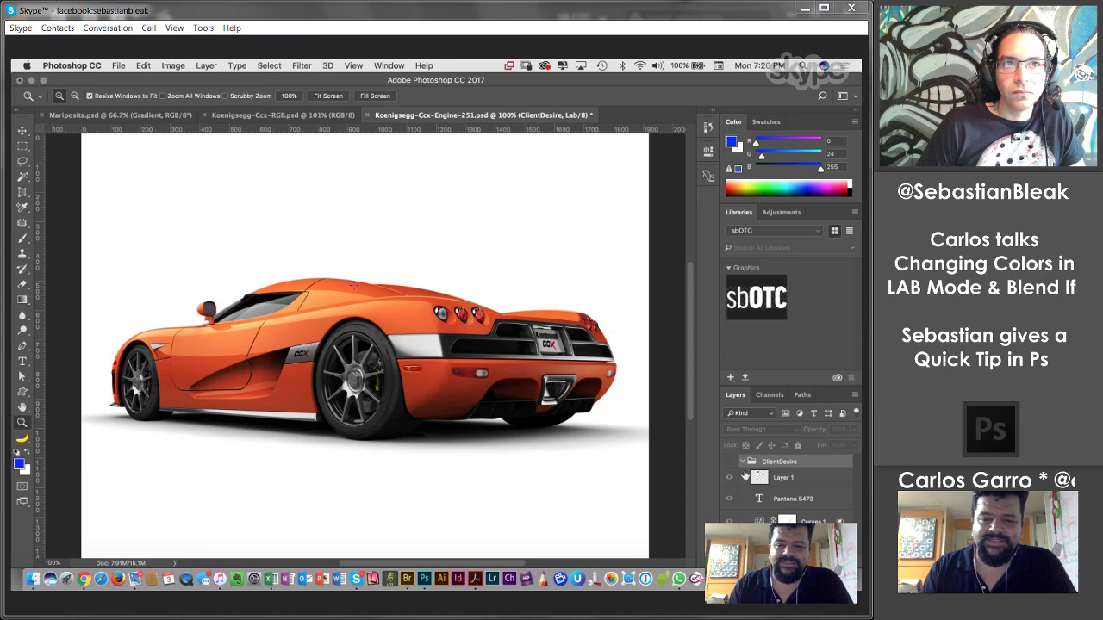
click(730, 463)
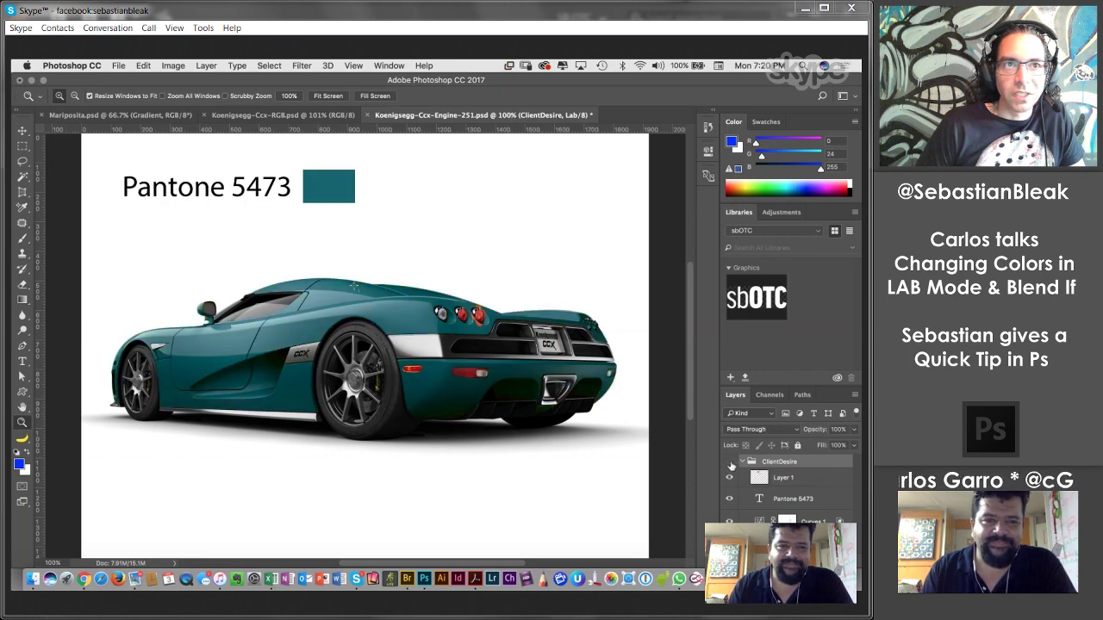
click(729, 463)
click(730, 463)
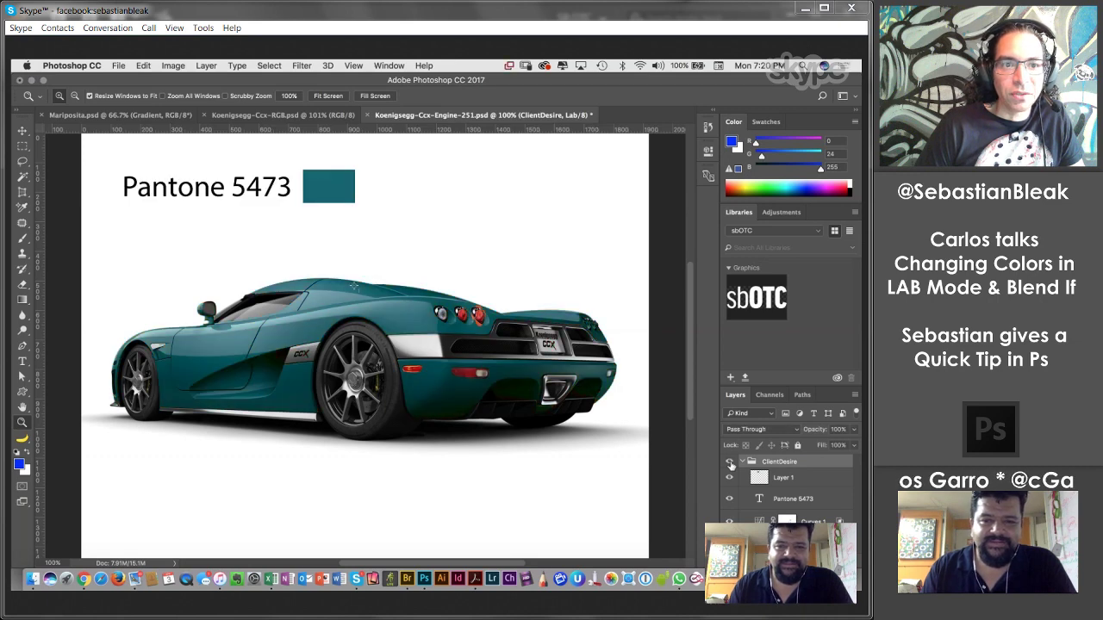
click(730, 463)
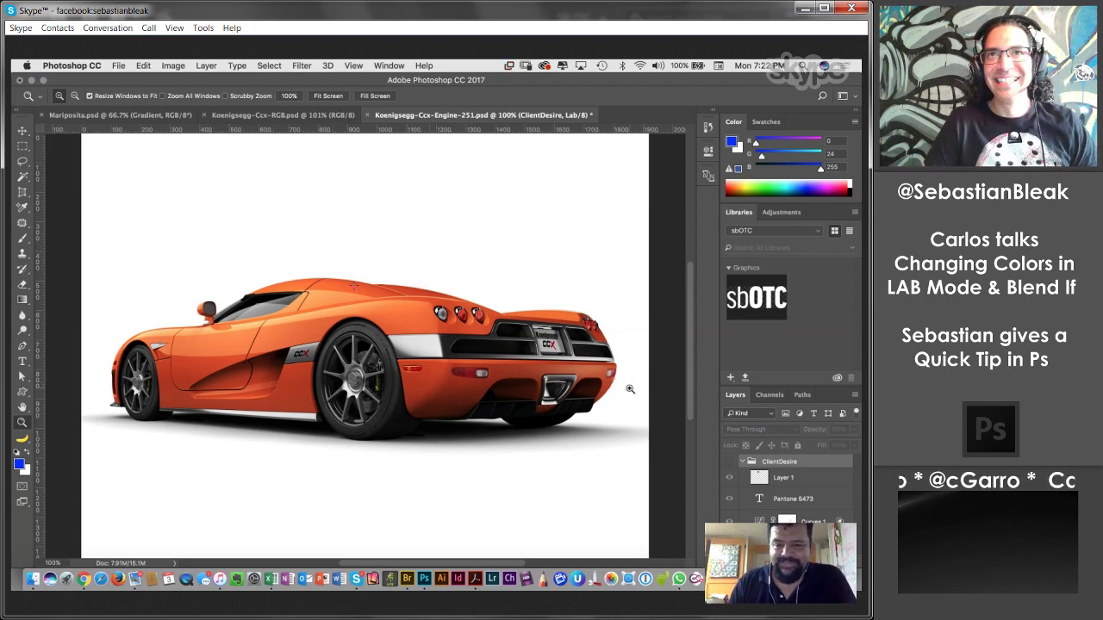
Switch to Koenigsegg-Ccx-RGB, zoom in on the rear wheel, then back out to 100%.
click(291, 116)
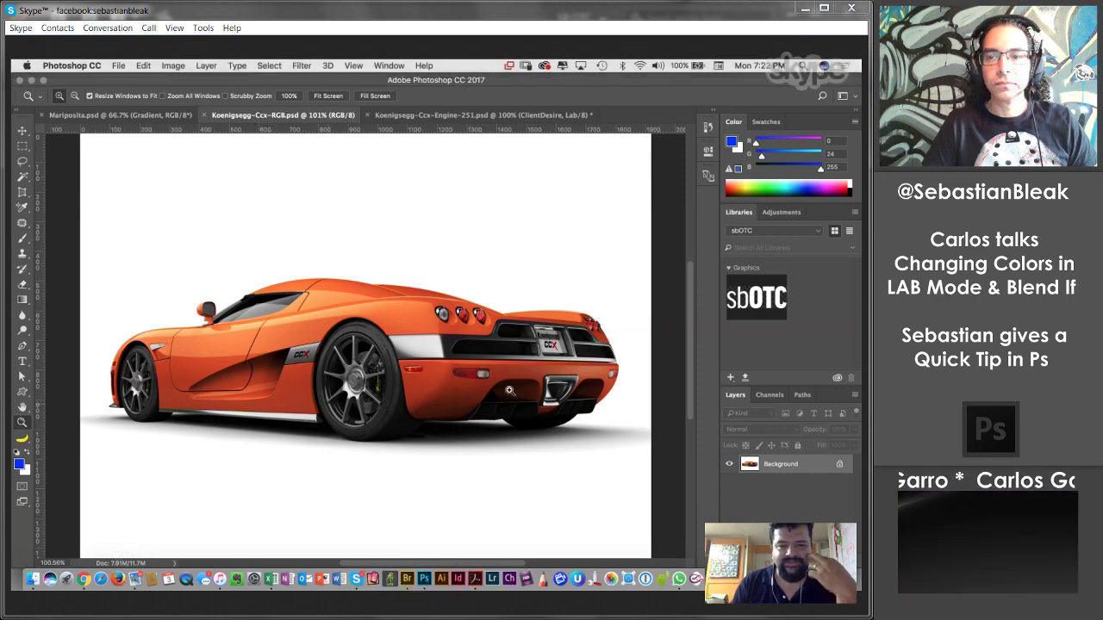
click(399, 358)
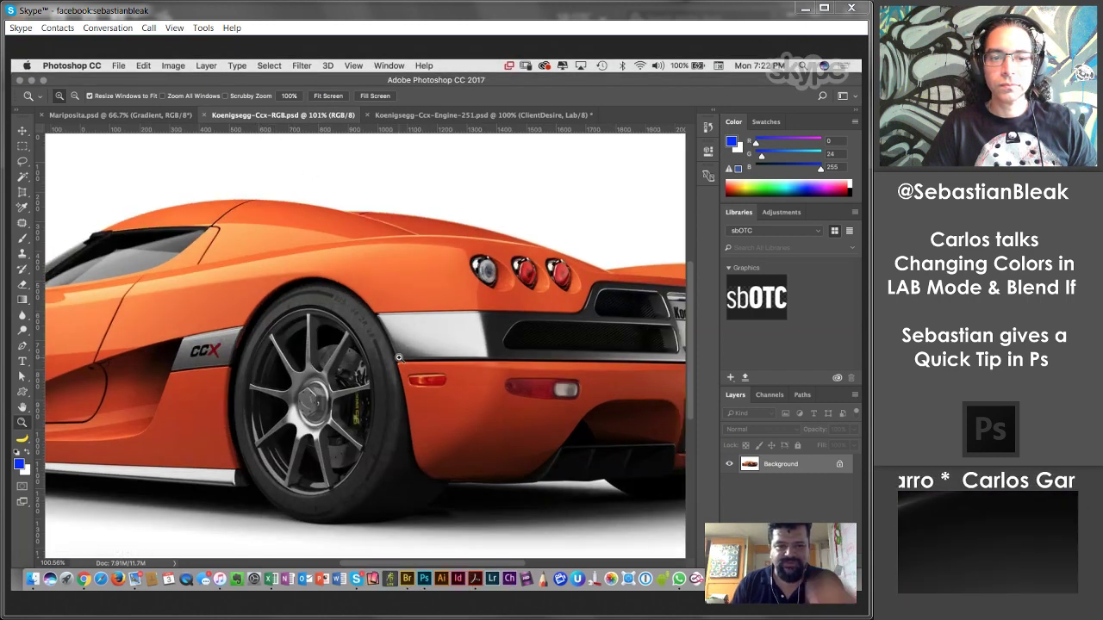
alt+click(393, 358)
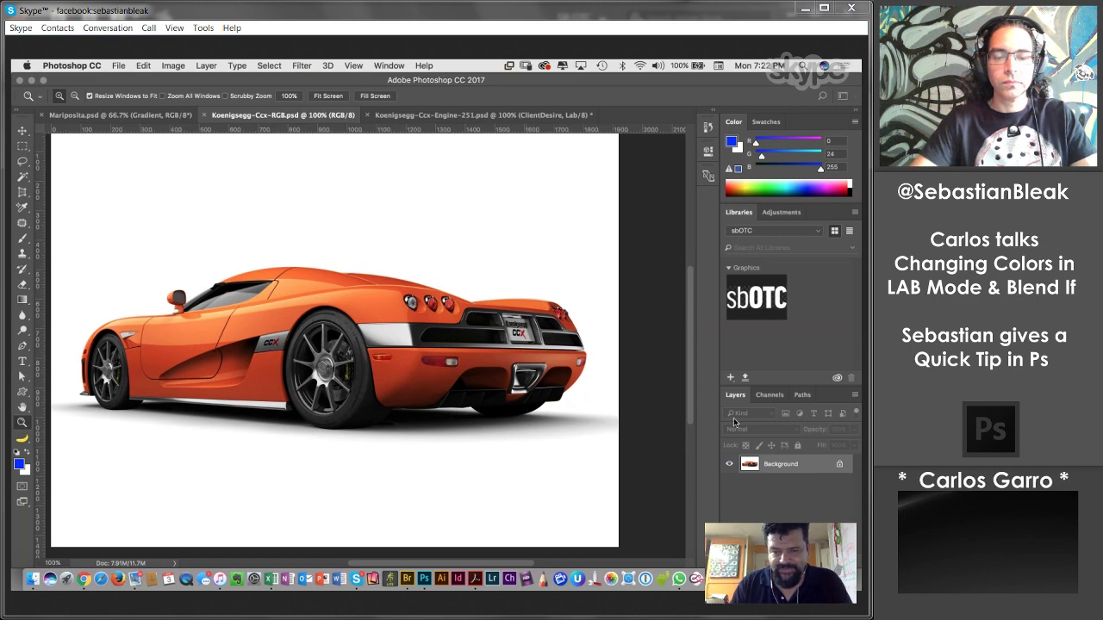
Float the Channels panel and enlarge it to show Alpha 1 and Alpha 2.
click(770, 395)
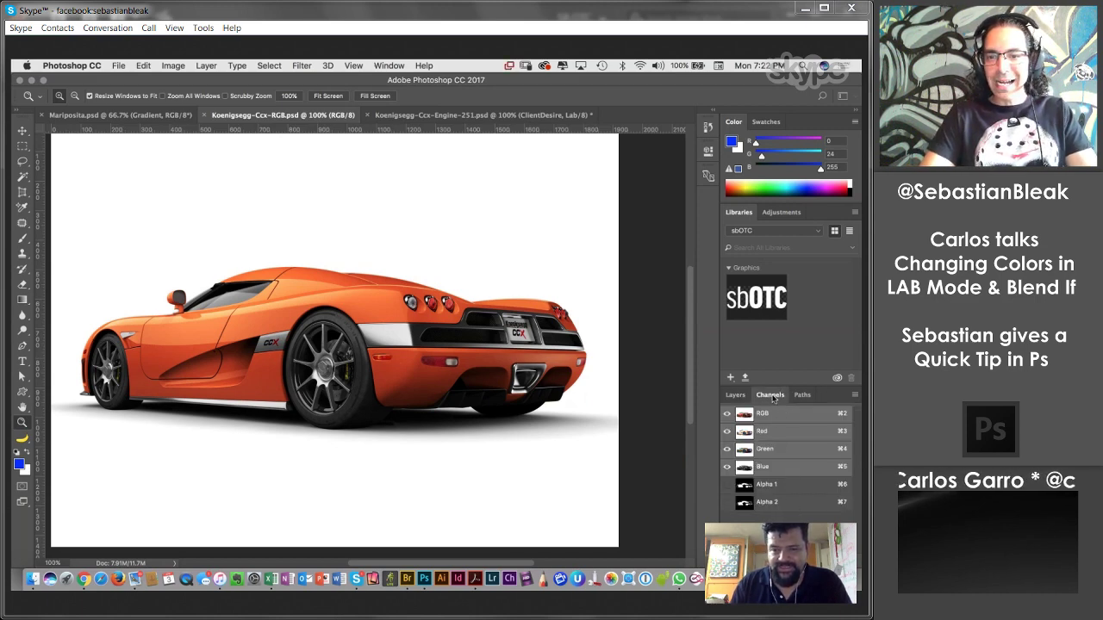
drag(771, 396, 705, 203)
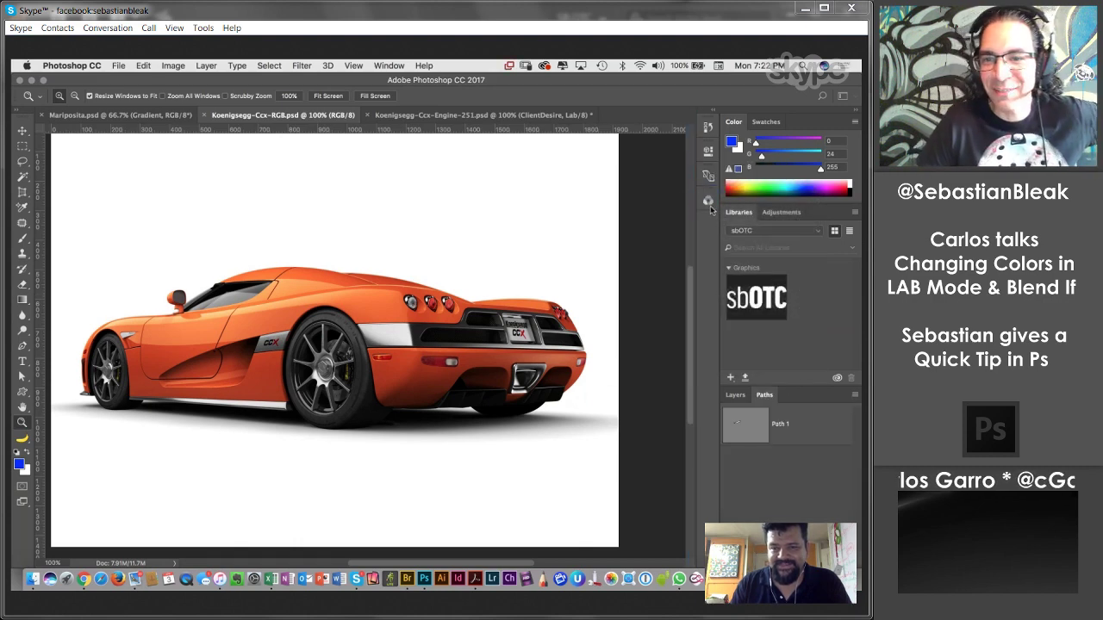
click(708, 201)
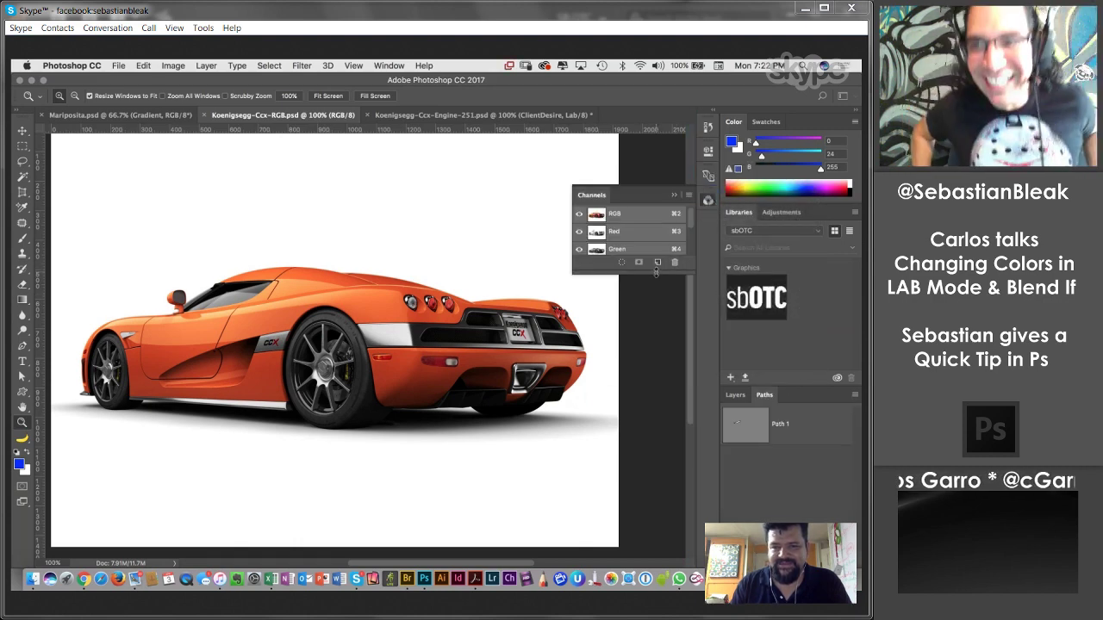
drag(658, 277, 660, 342)
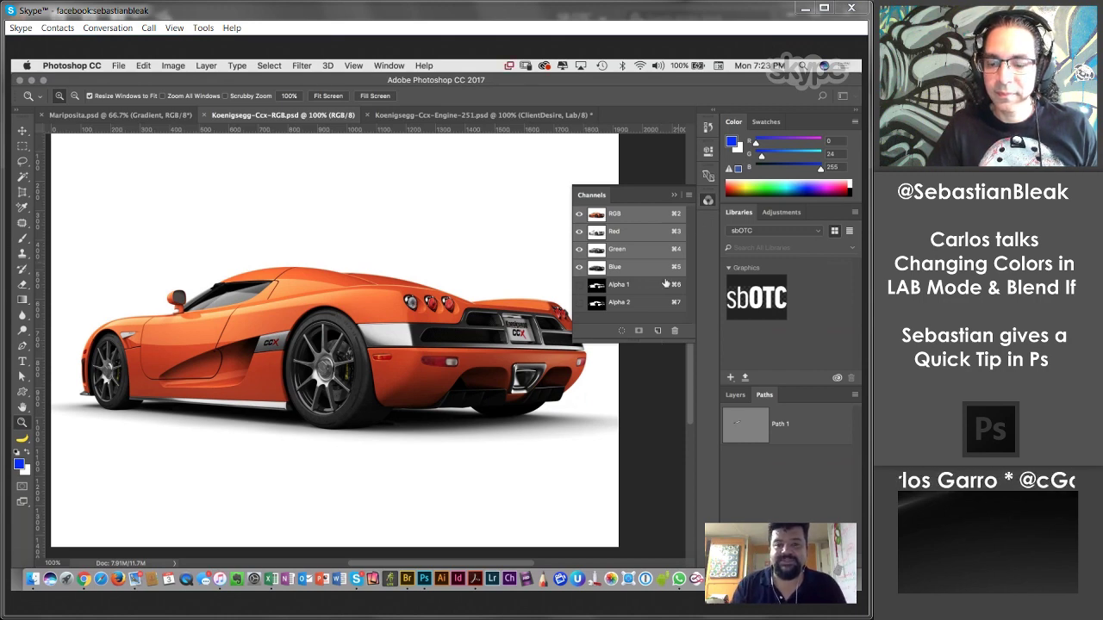
drag(639, 337, 639, 338)
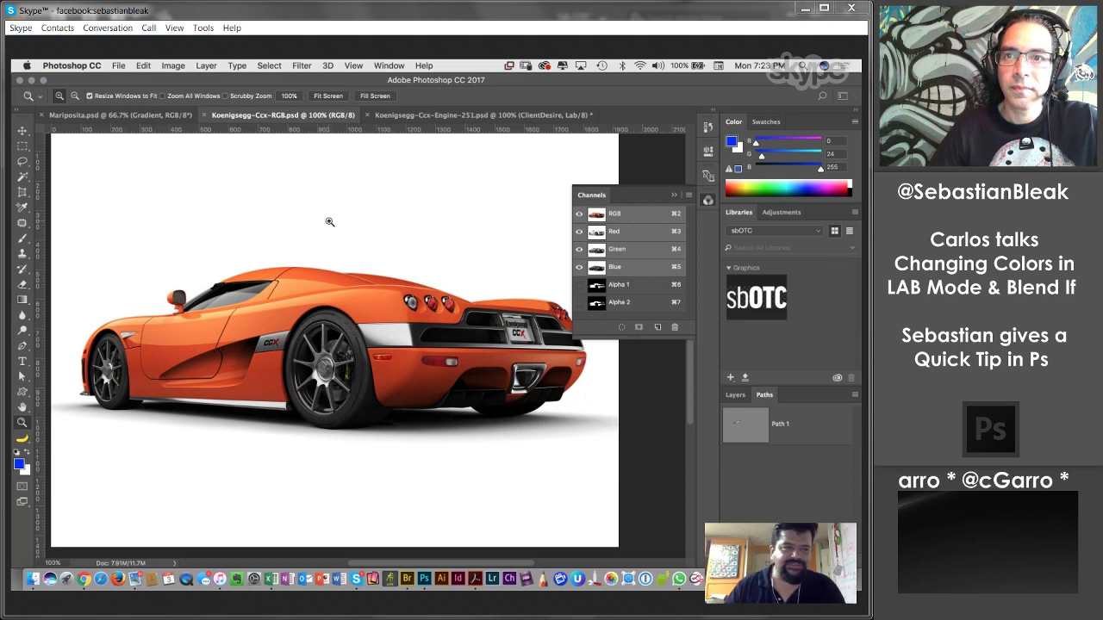
Draw a freehand Lasso selection over the white background above the car's roof.
key(l)
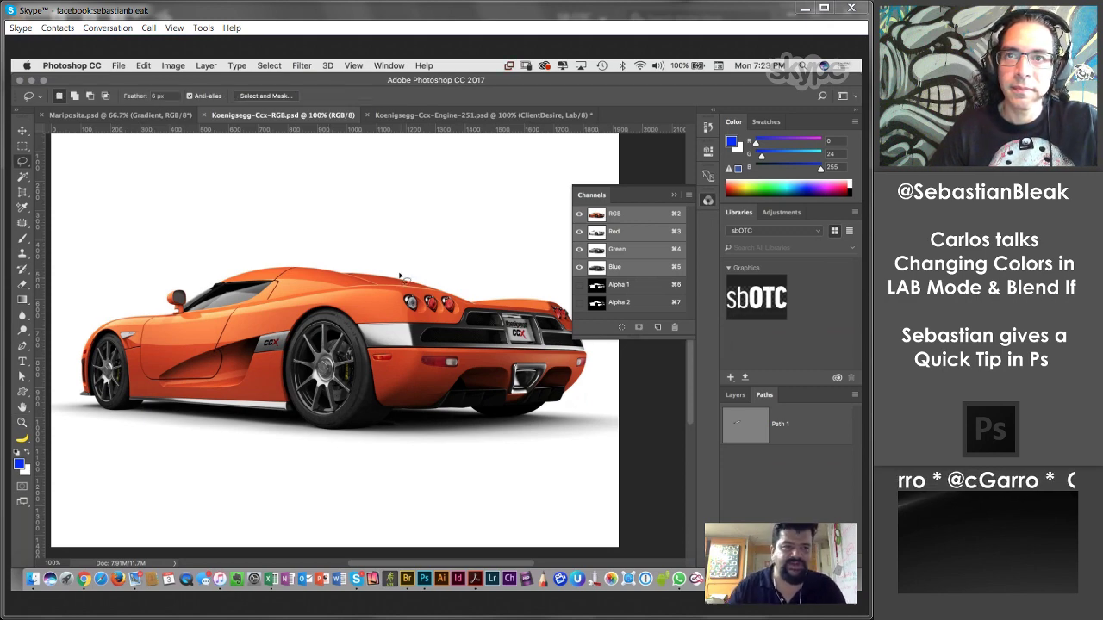
mouse_move(334, 213)
mouse_down()
mouse_move(225, 251)
mouse_move(225, 287)
mouse_move(397, 262)
mouse_move(451, 231)
mouse_move(416, 186)
mouse_move(336, 213)
mouse_up()
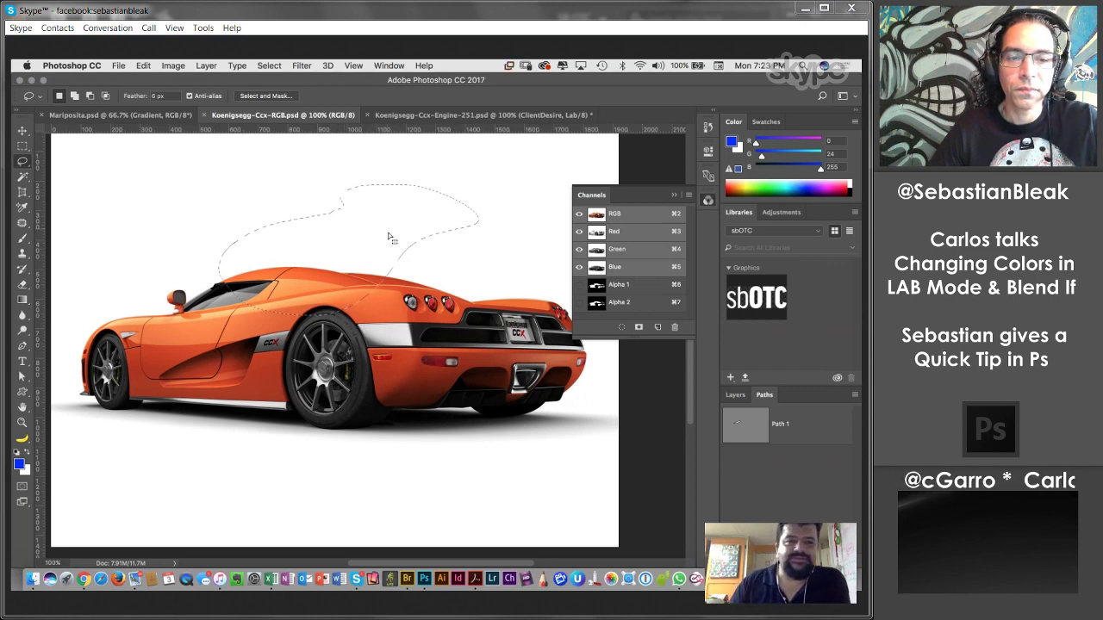
click(271, 66)
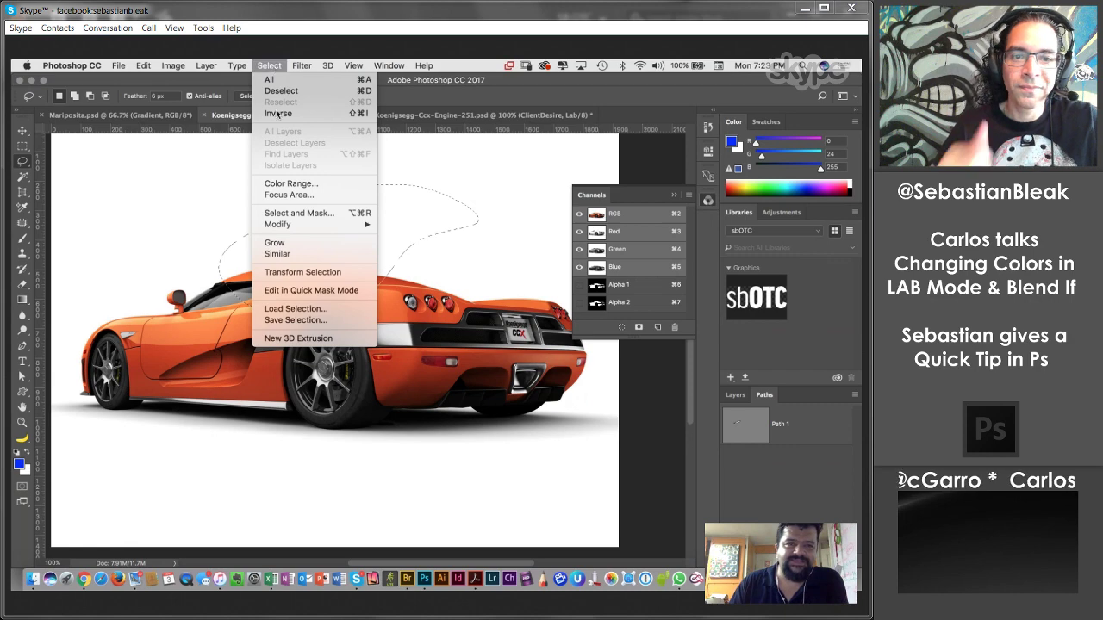
Save the lasso selection as a new channel, Alpha 3, in Koenigsegg-Ccx-RGB.psd.
click(297, 321)
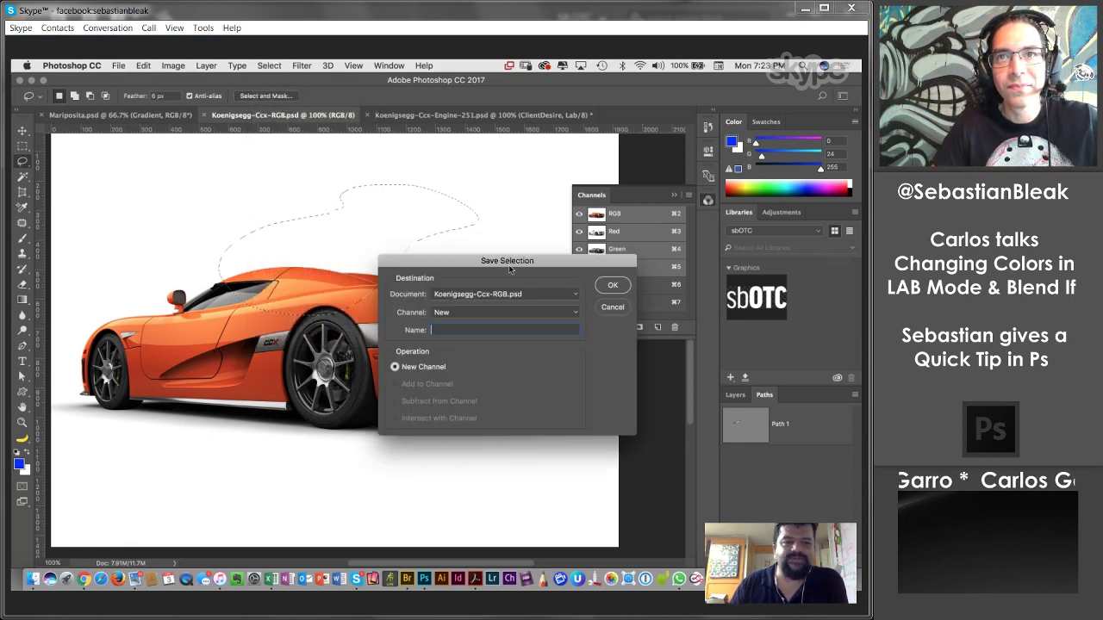
drag(509, 269, 458, 282)
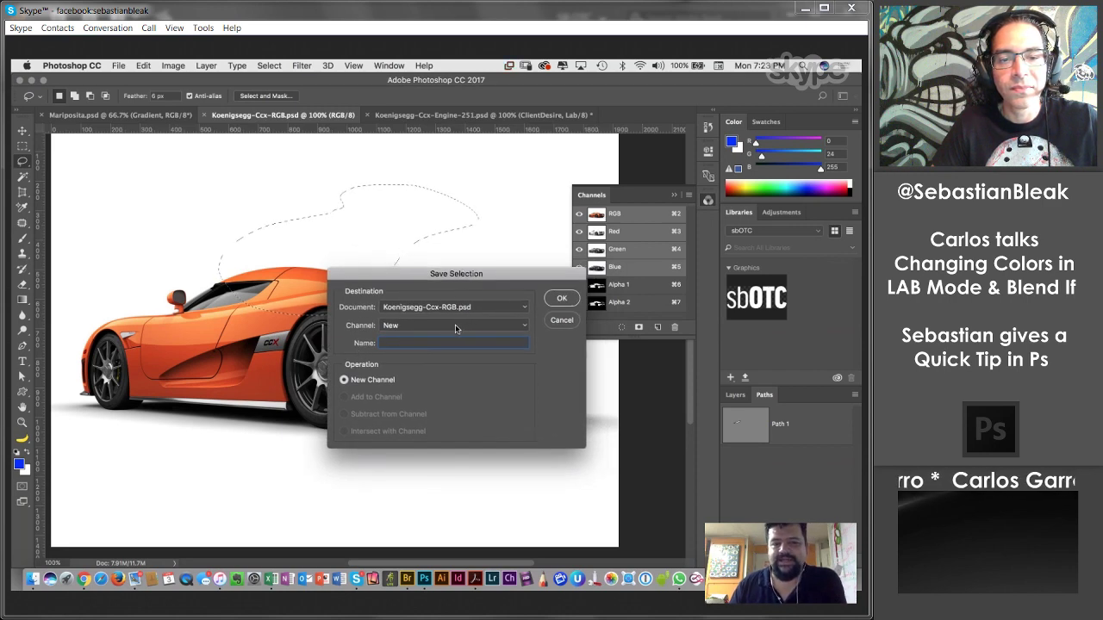
click(526, 308)
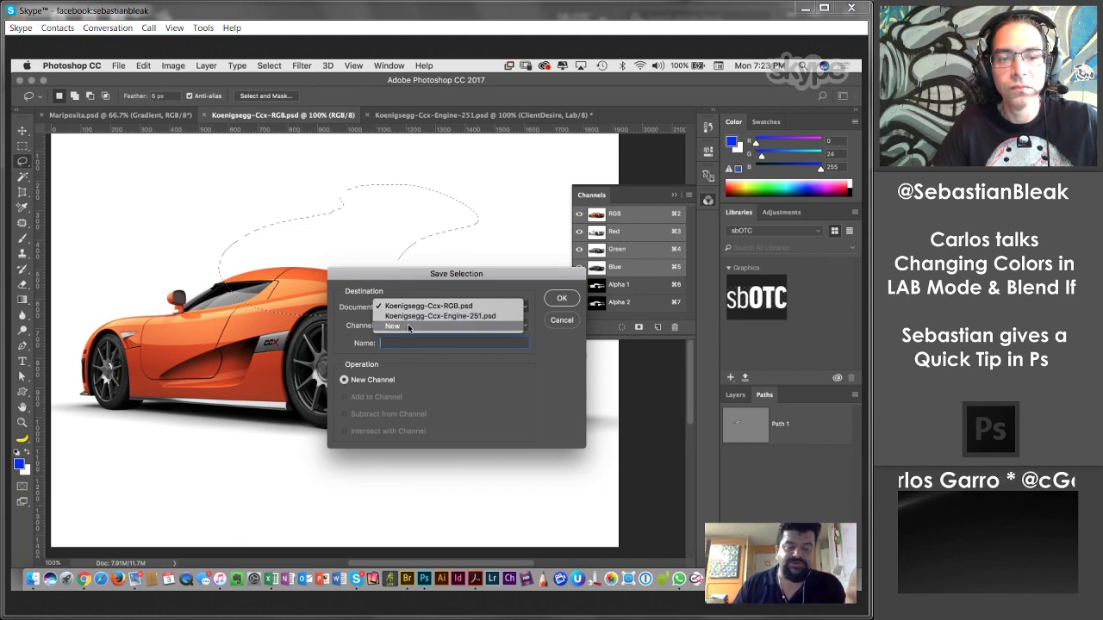
click(443, 373)
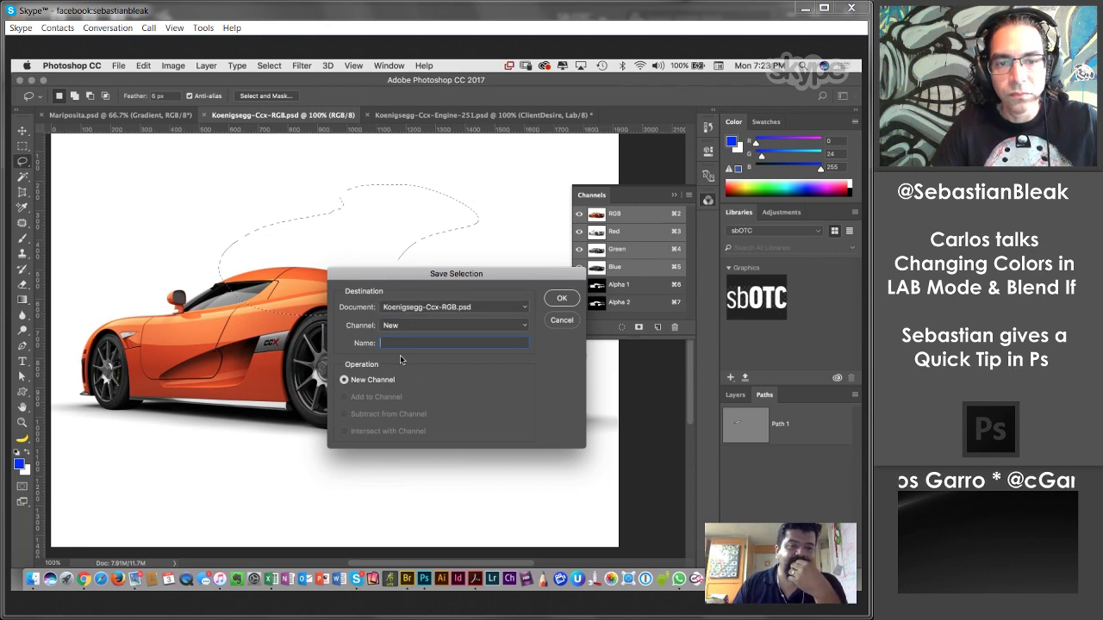
click(558, 302)
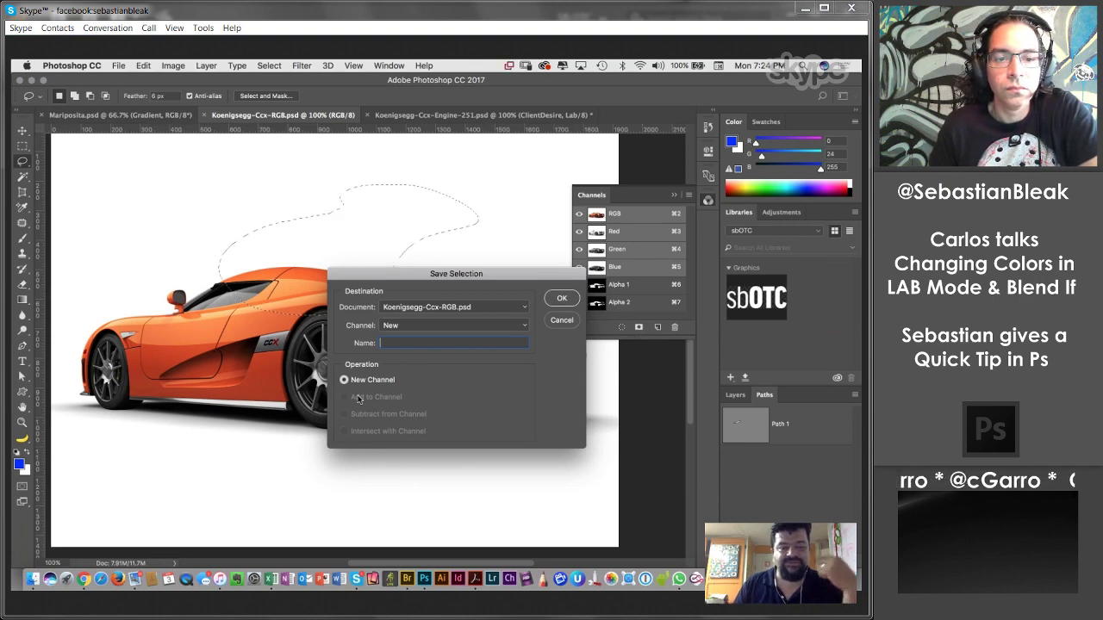
click(561, 299)
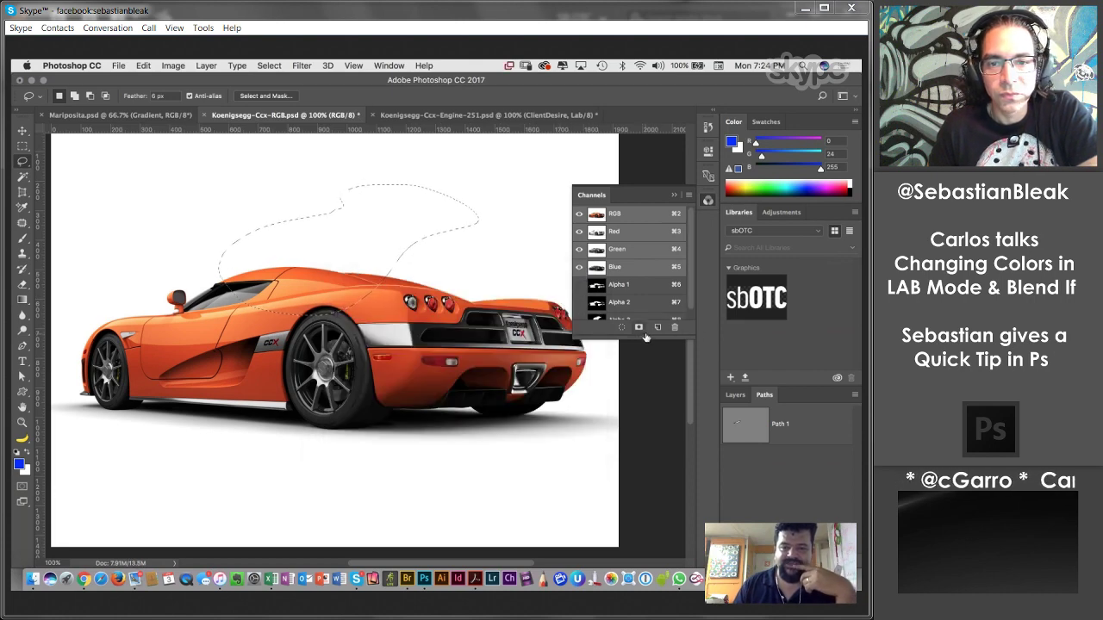
Deselect and view the Alpha 3 channel on its own.
drag(640, 336, 638, 405)
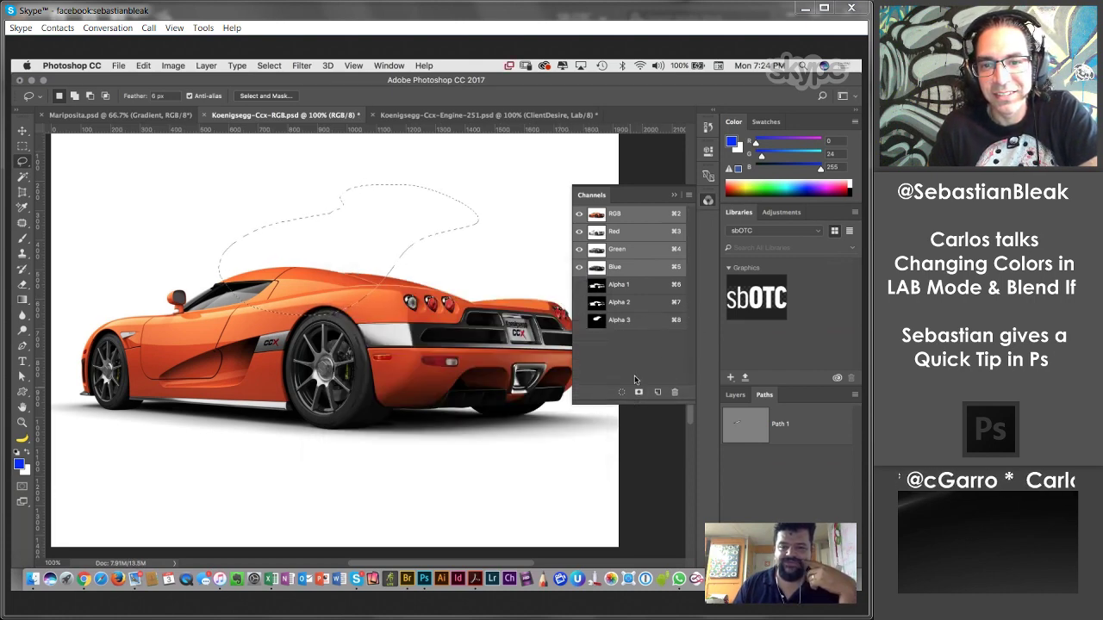
key(super+d)
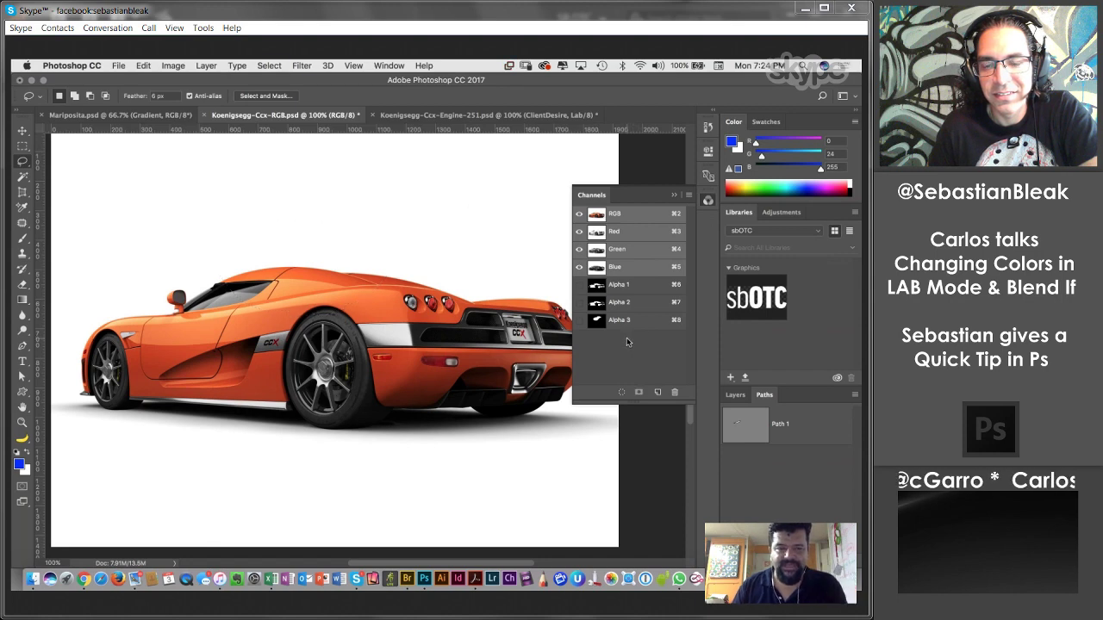
click(649, 330)
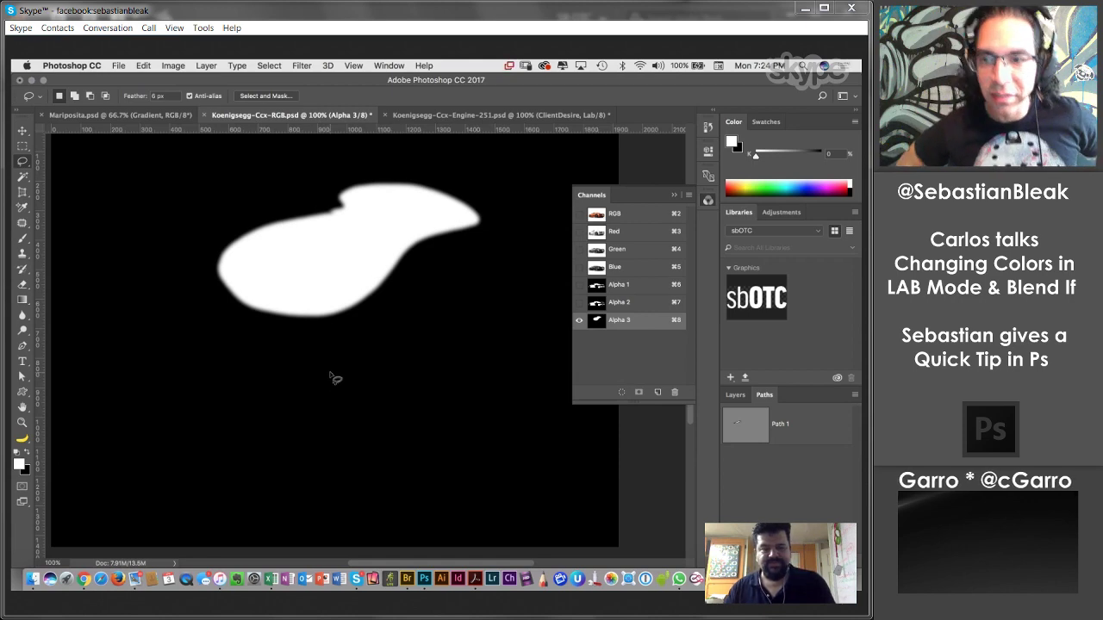
Set up the Brush at size 45 with Normal blend mode.
key(b)
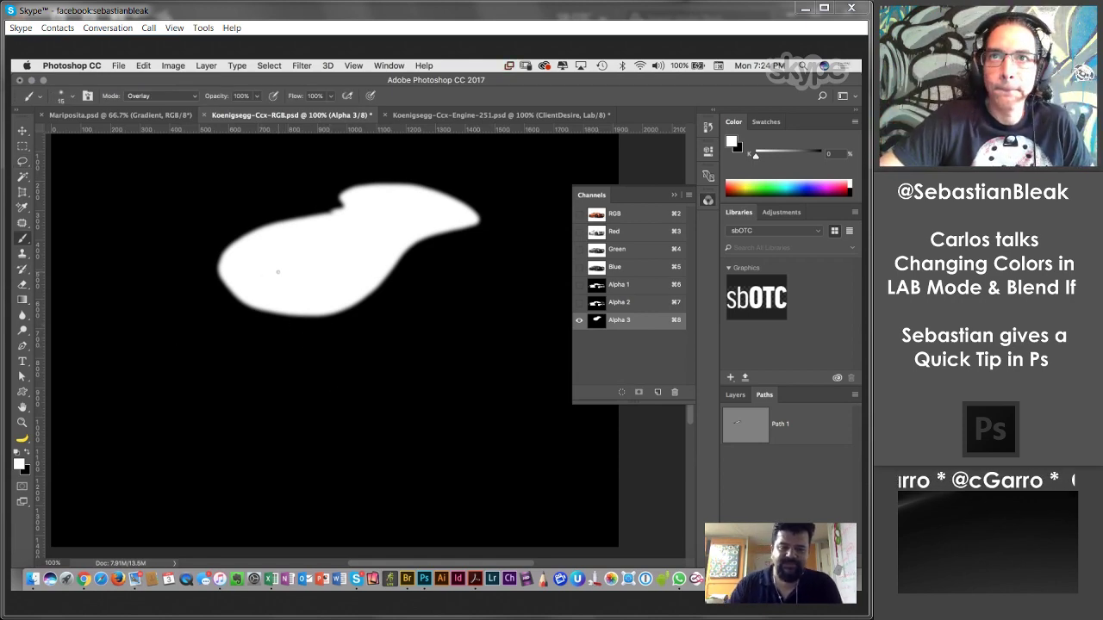
key(bracketright)
key(bracketright)
key(bracketright)
key(bracketright)
key(bracketright)
key(bracketright)
key(bracketright)
key(bracketright)
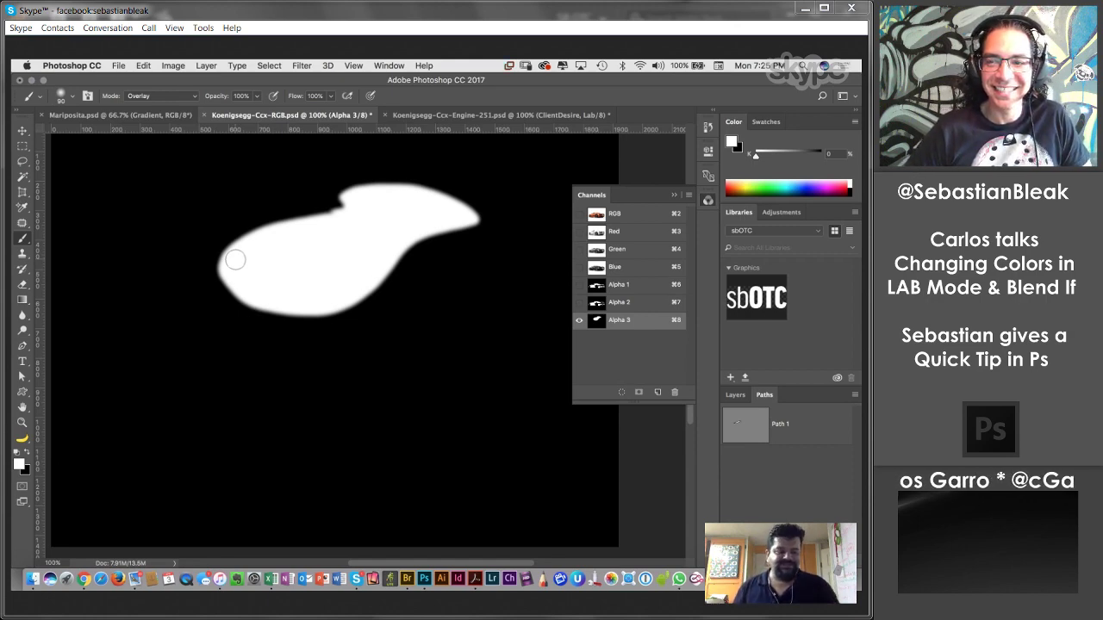
key(shift+alt+n)
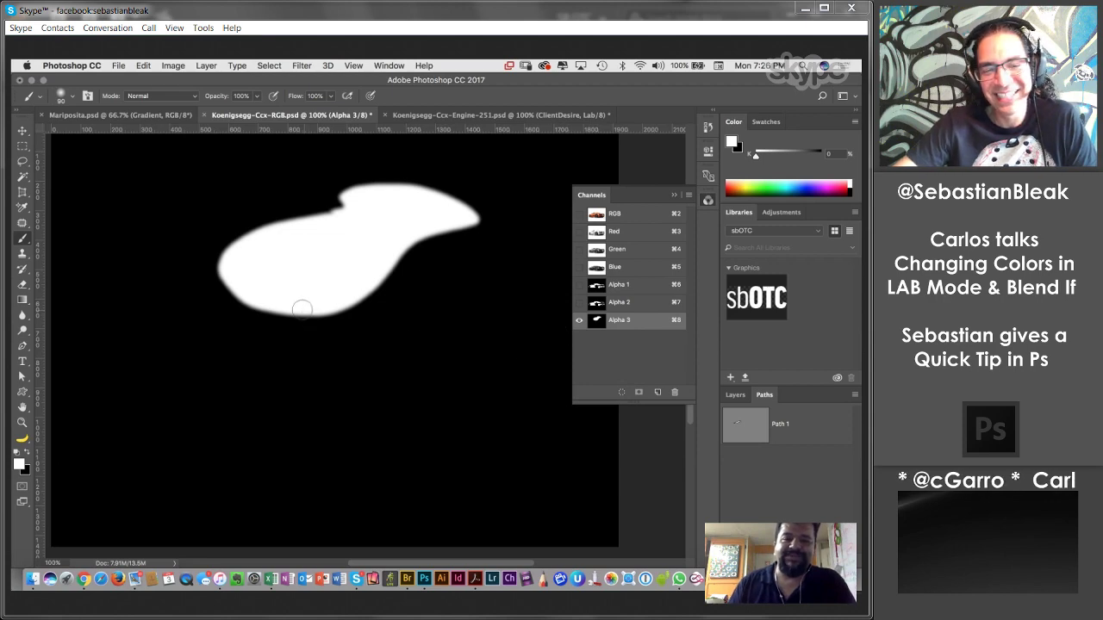
Paint four white strokes from the Alpha 3 shape: lower left, down, lower right, upper left.
mouse_move(260, 274)
mouse_down()
mouse_move(149, 349)
mouse_move(241, 278)
mouse_move(170, 323)
mouse_up()
mouse_move(316, 292)
mouse_down()
mouse_move(322, 376)
mouse_move(310, 312)
mouse_up()
drag(369, 284, 478, 343)
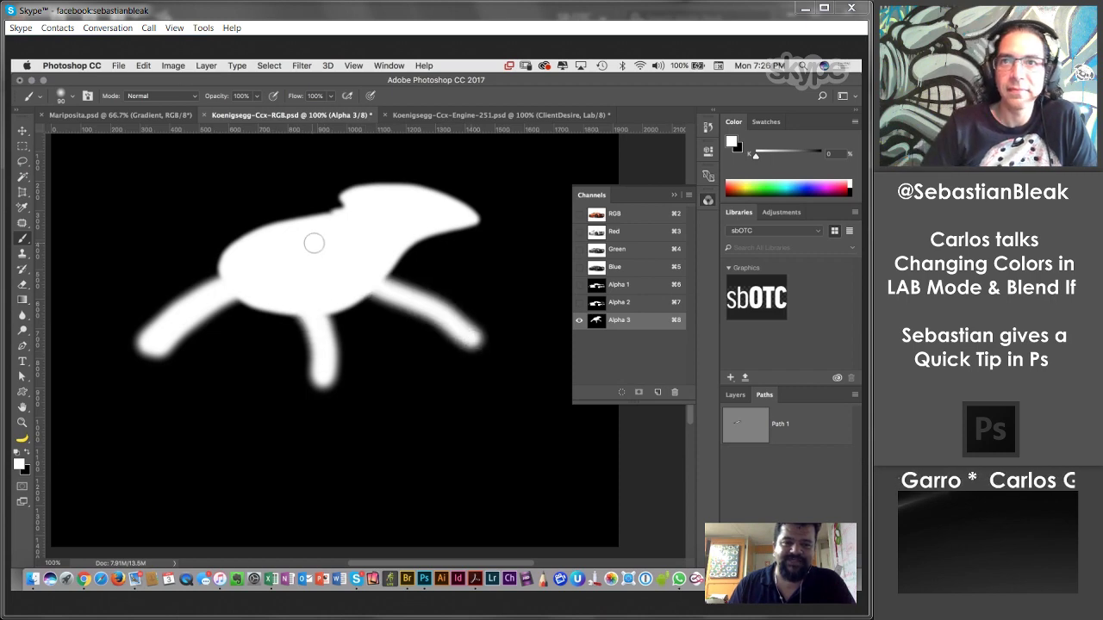
mouse_move(313, 243)
mouse_down()
mouse_move(185, 181)
mouse_move(151, 183)
mouse_up()
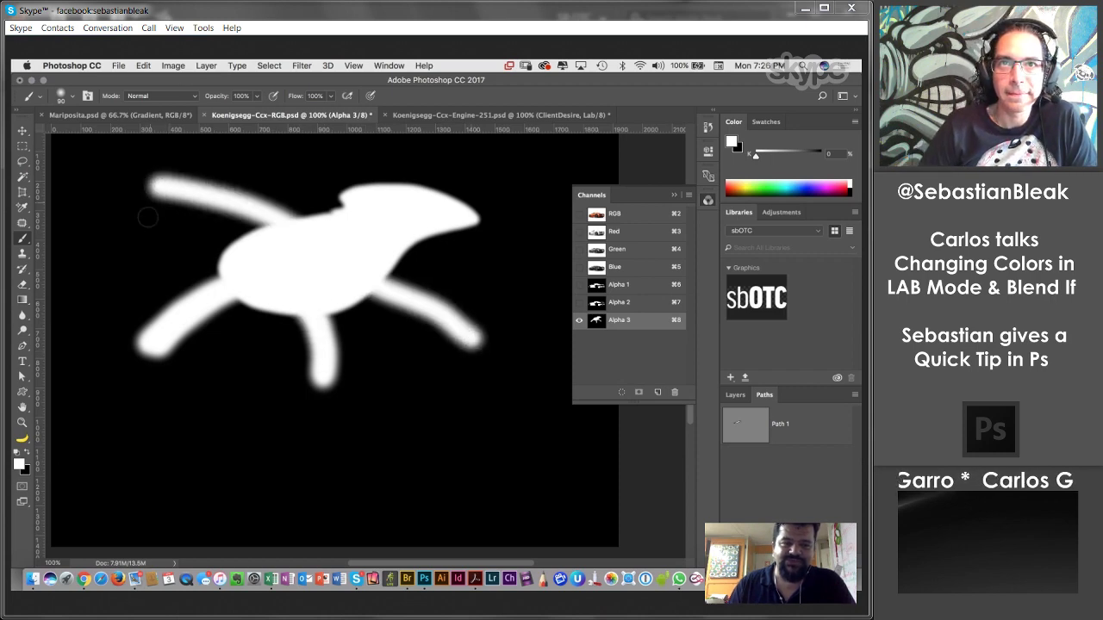
Compare the Alpha 3 mask with the RGB composite, ending on the full-colour car.
click(644, 214)
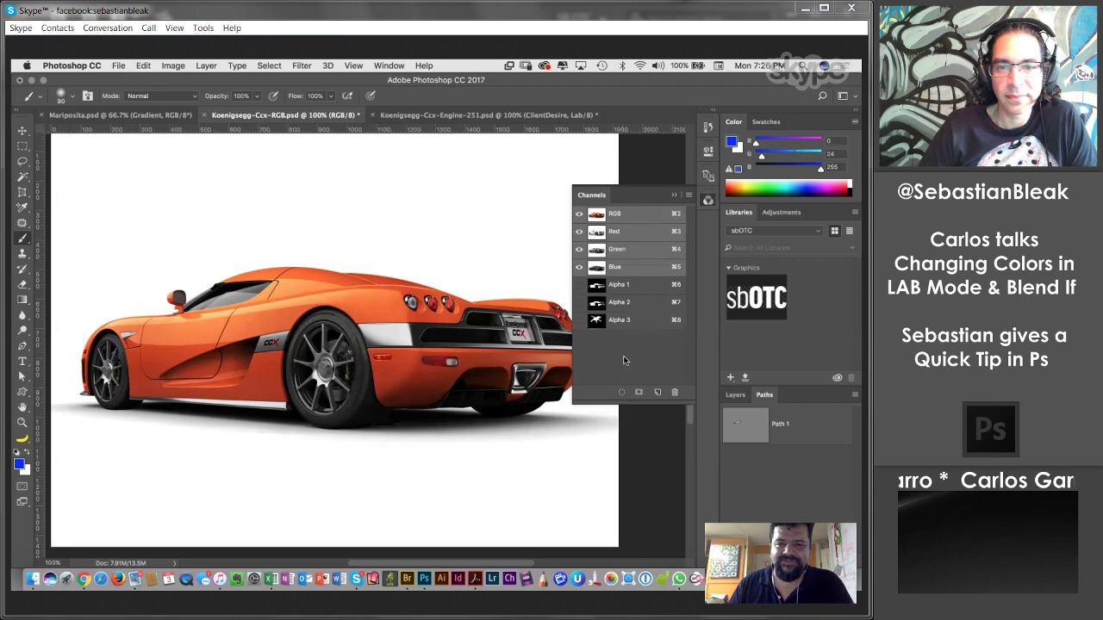
click(642, 322)
click(634, 219)
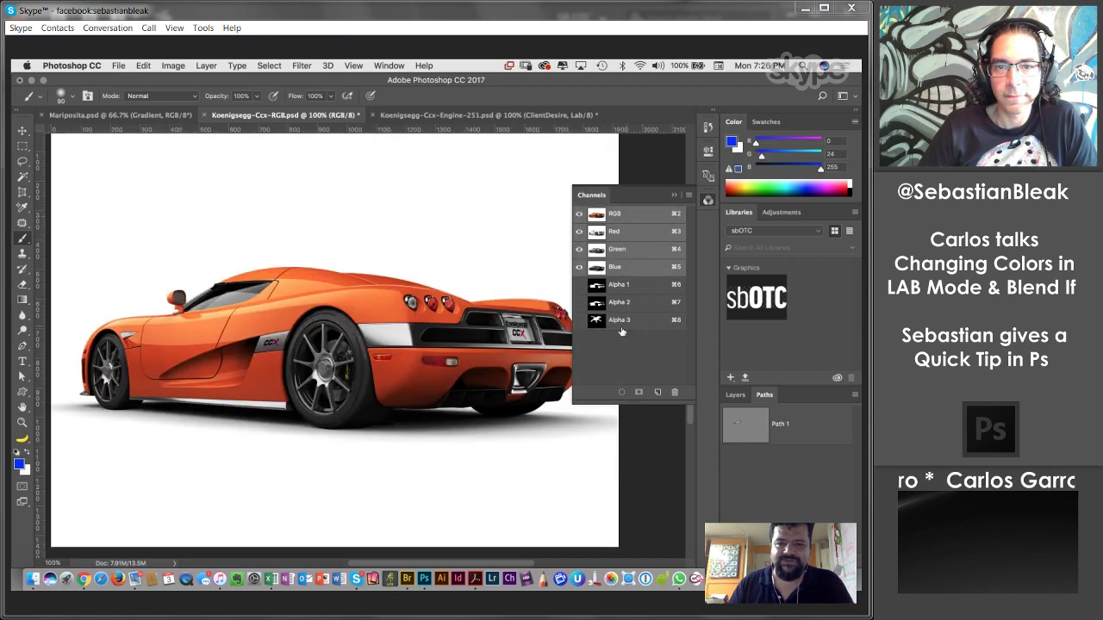
Load the Alpha 3 channel as a selection using Load Selection.
click(269, 66)
click(270, 66)
click(270, 66)
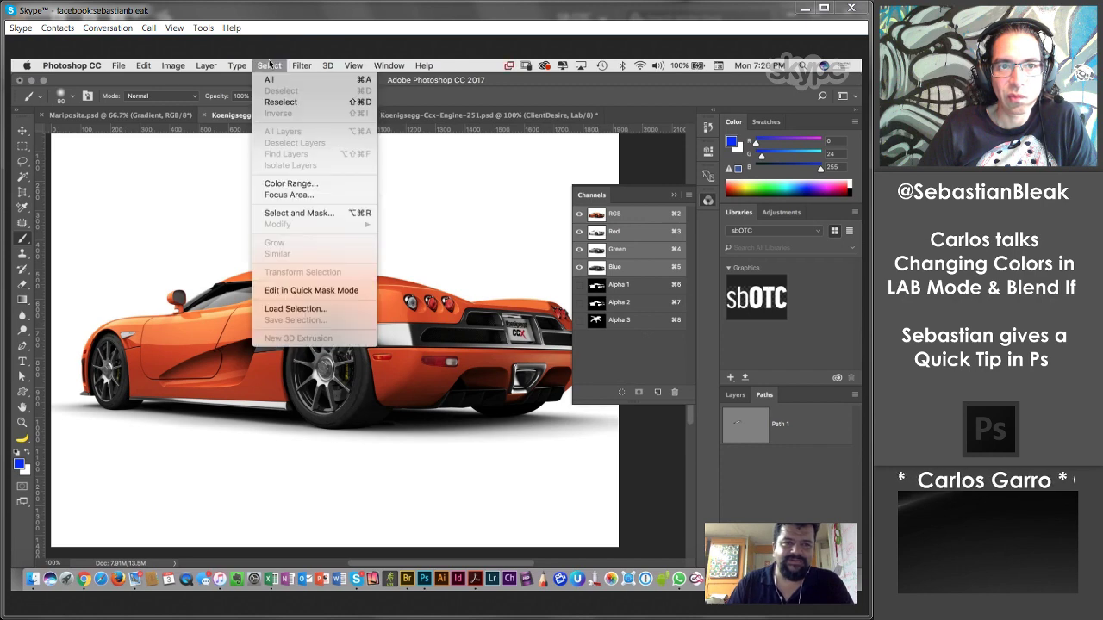
click(296, 310)
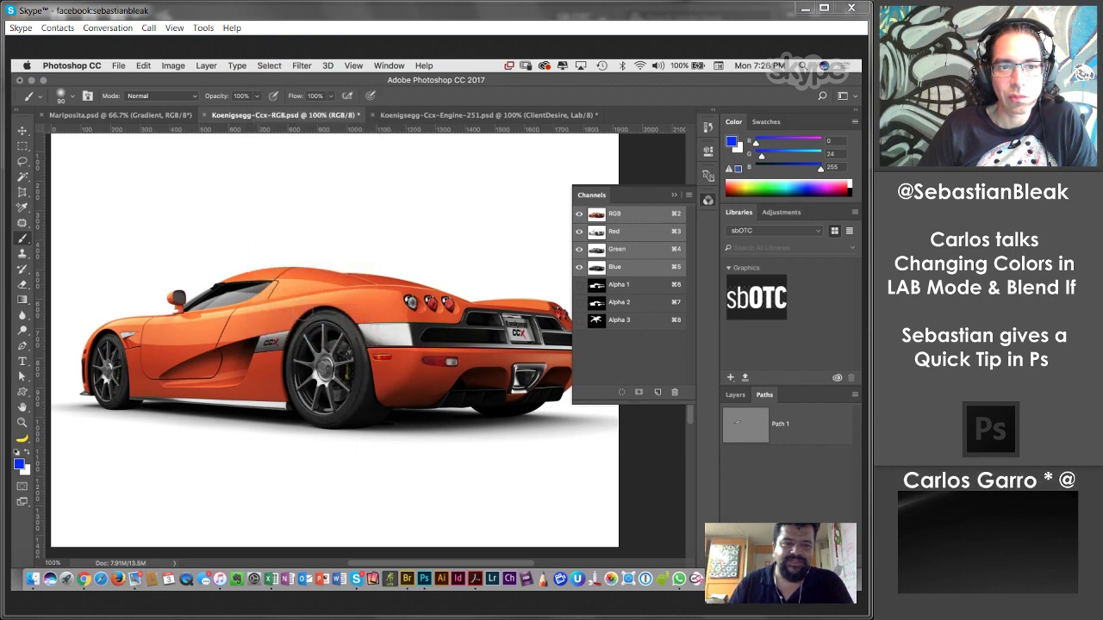
click(462, 317)
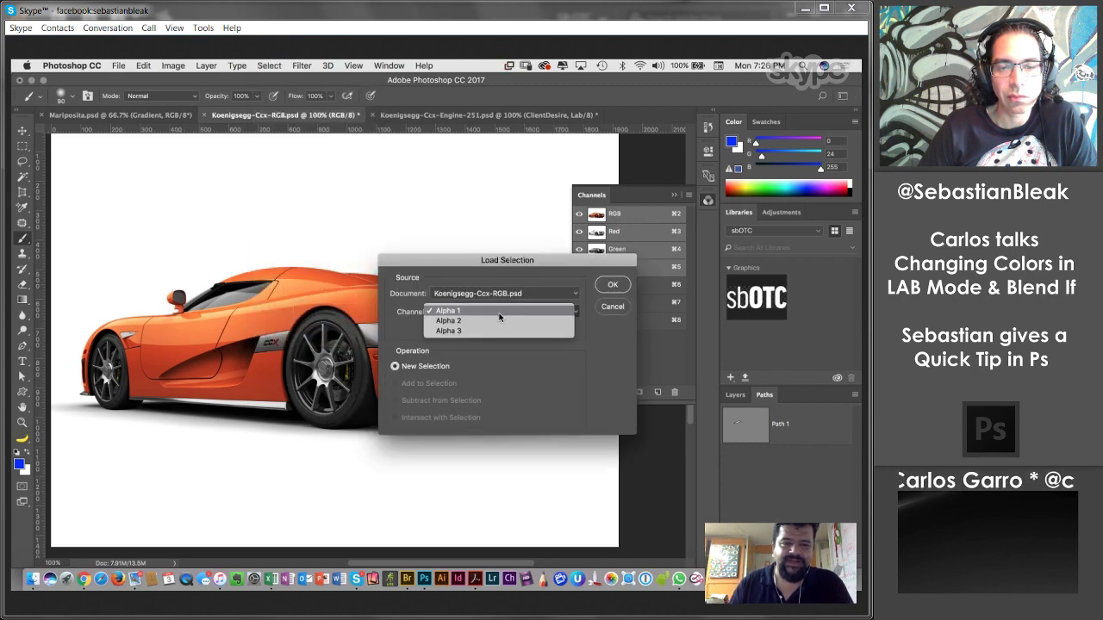
click(493, 334)
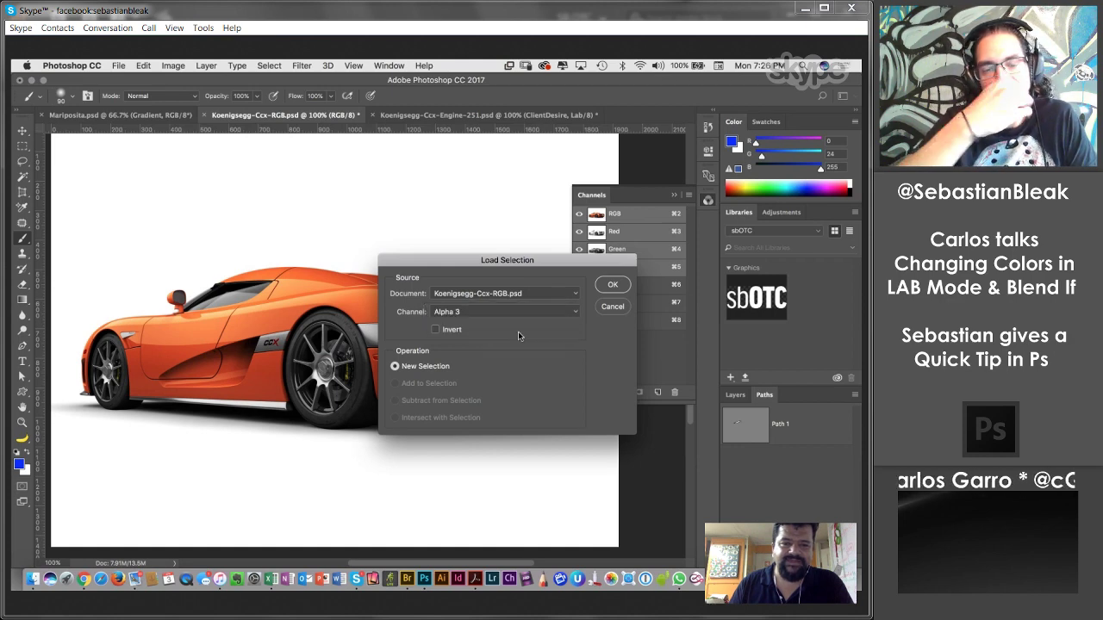
click(614, 286)
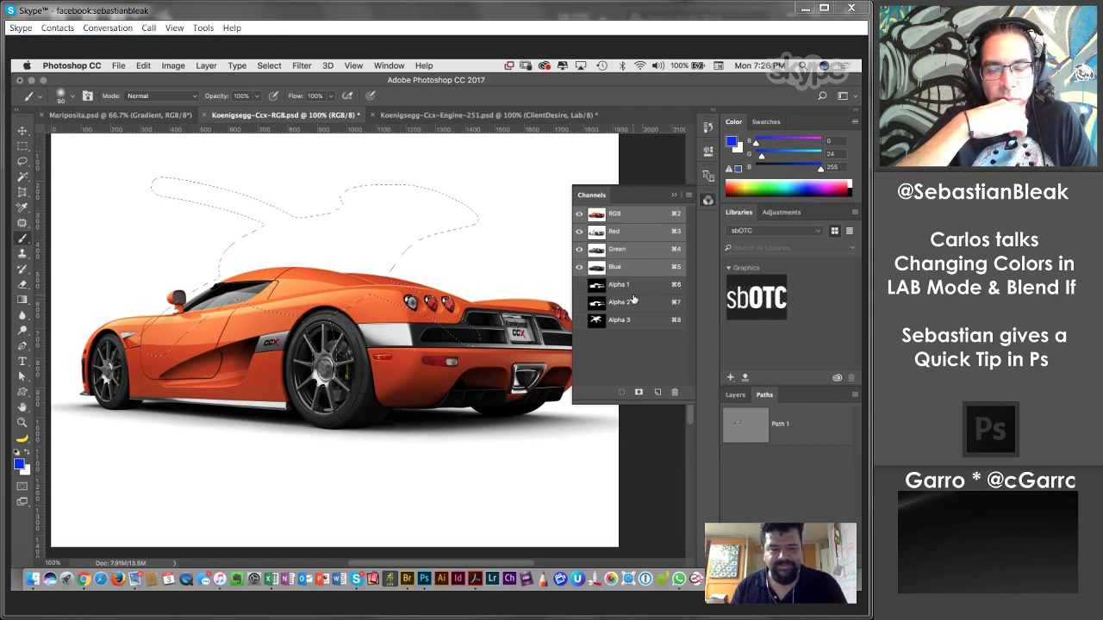
Reload and clear Alpha 3, preview it, then load the car-outline channel with Cmd+Alt+2.
key(super+d)
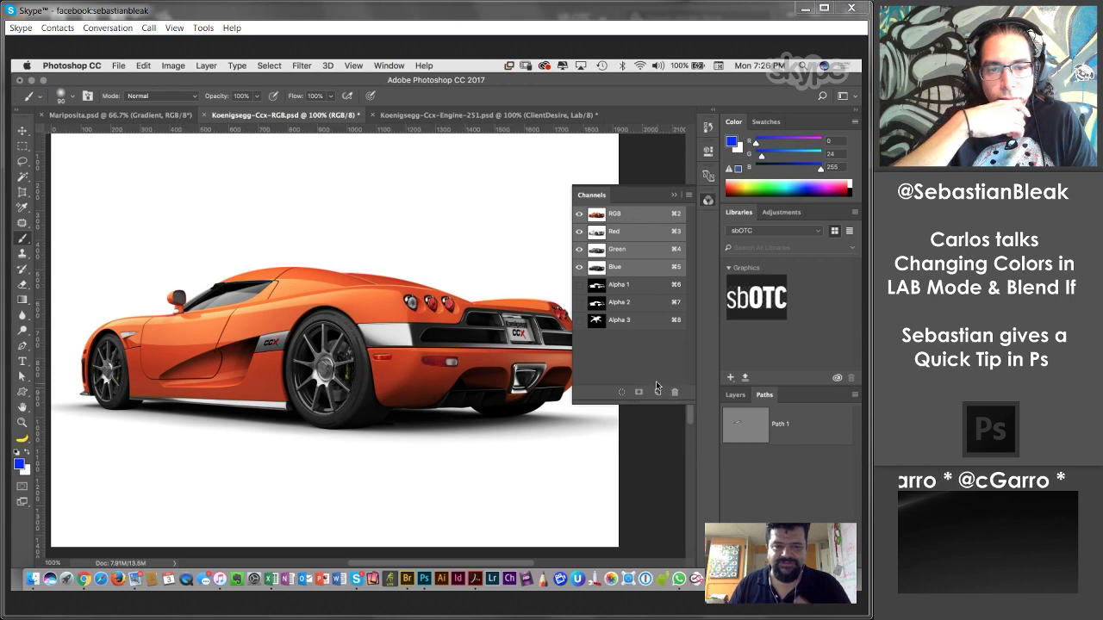
super+click(649, 329)
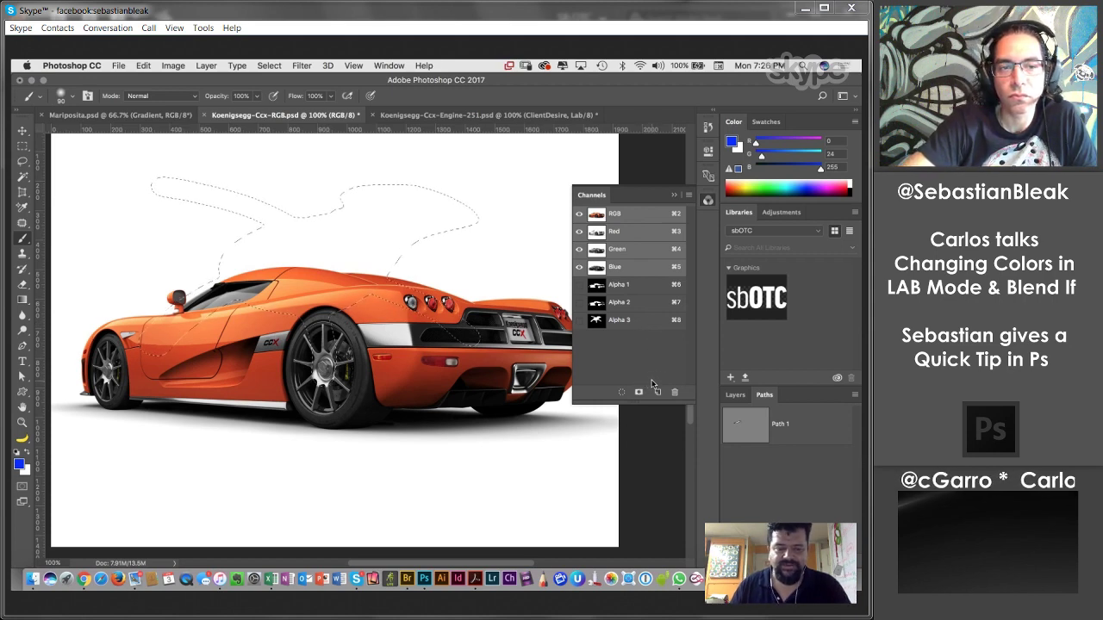
key(super+d)
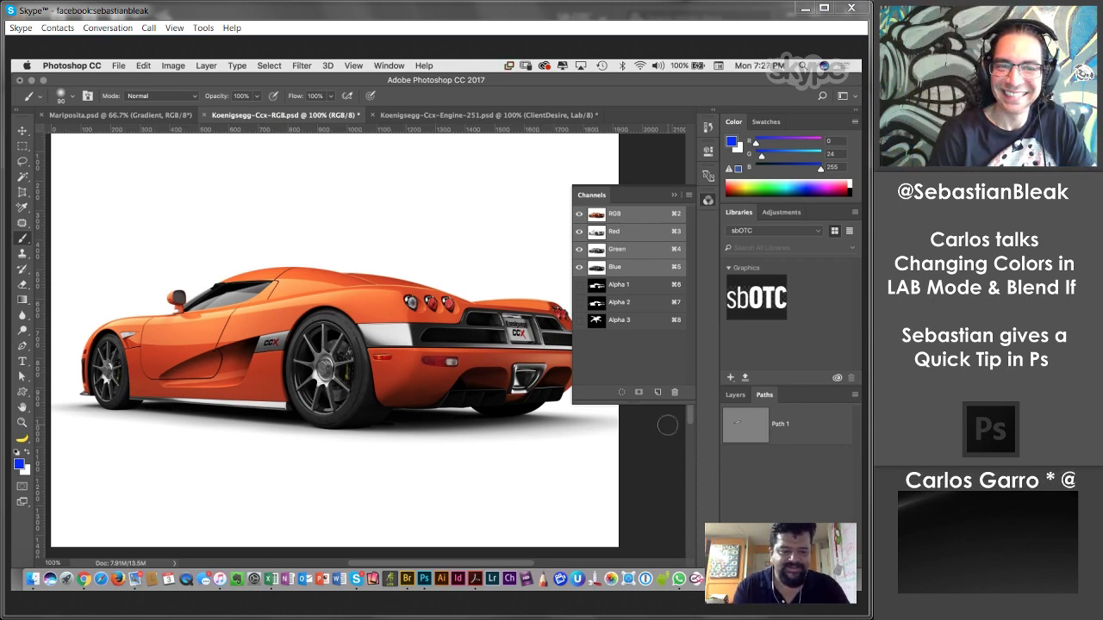
key(super+8)
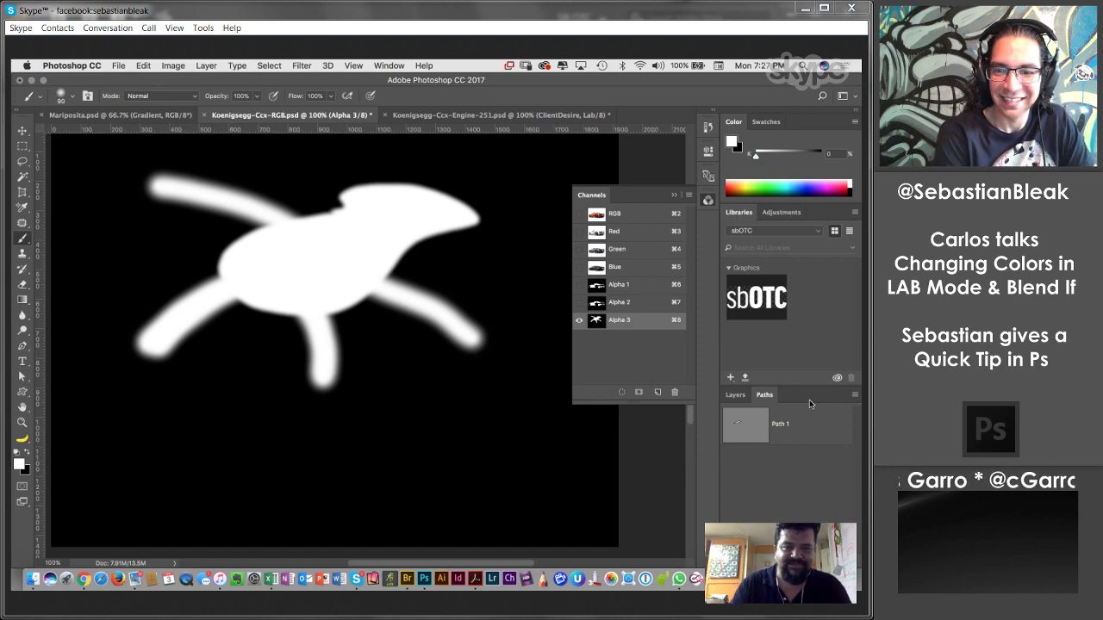
click(642, 215)
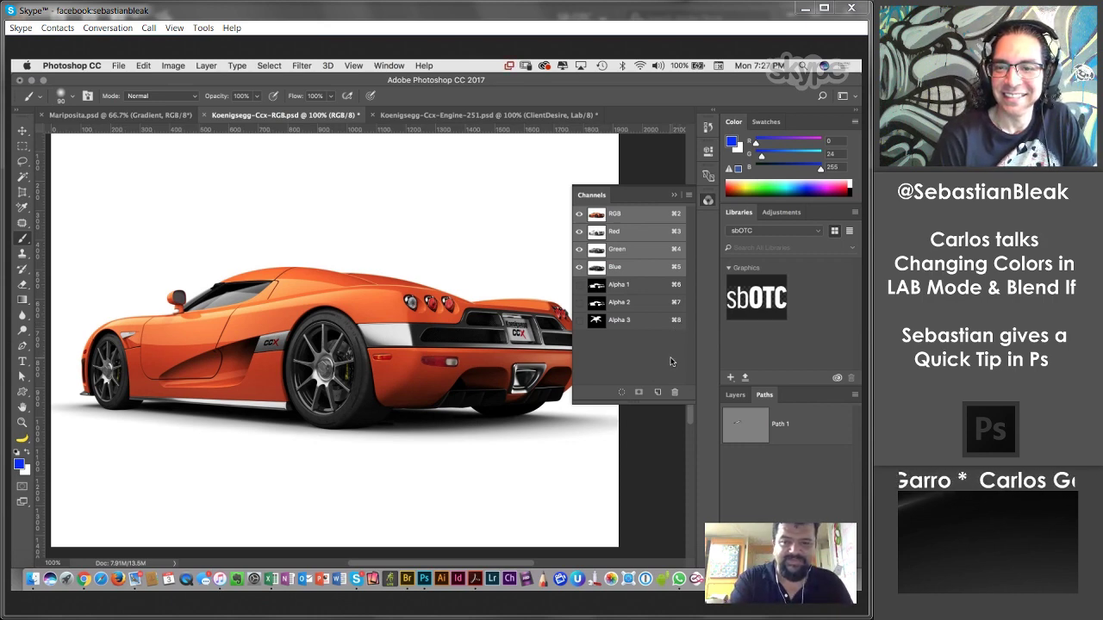
key(super+alt+2)
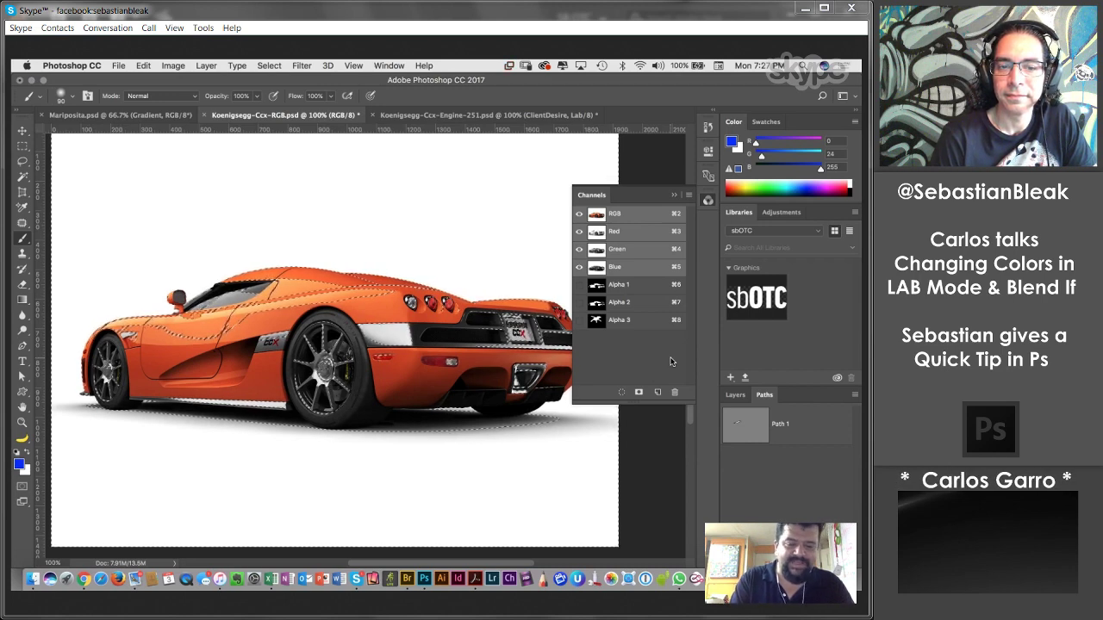
Deselect the car, reload the car alpha channel as a selection, then deselect it again.
key(super+d)
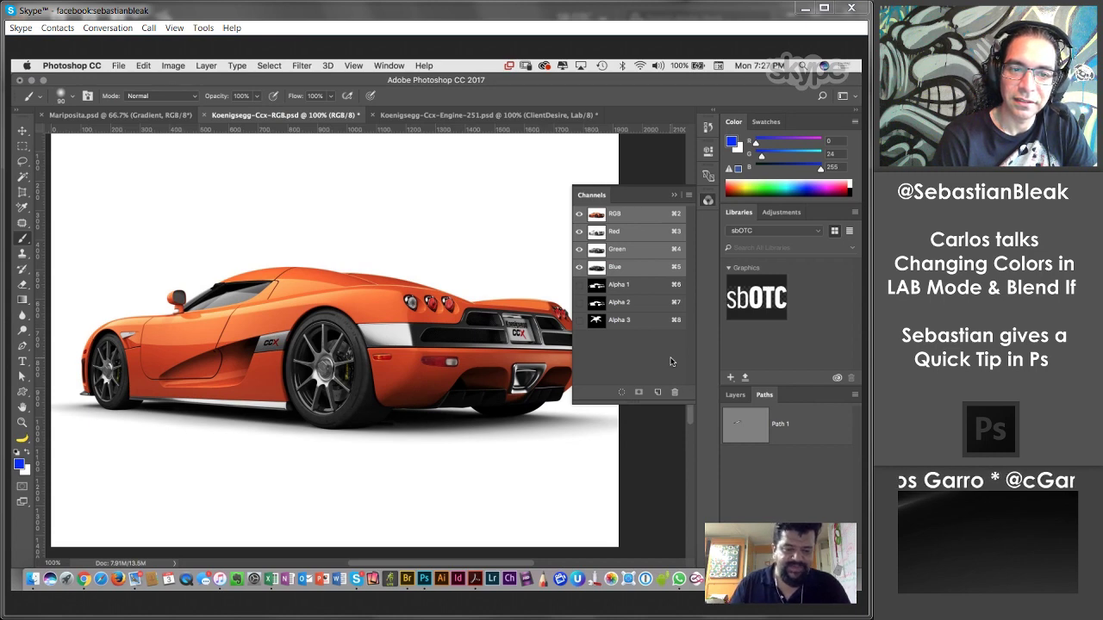
super+click(648, 297)
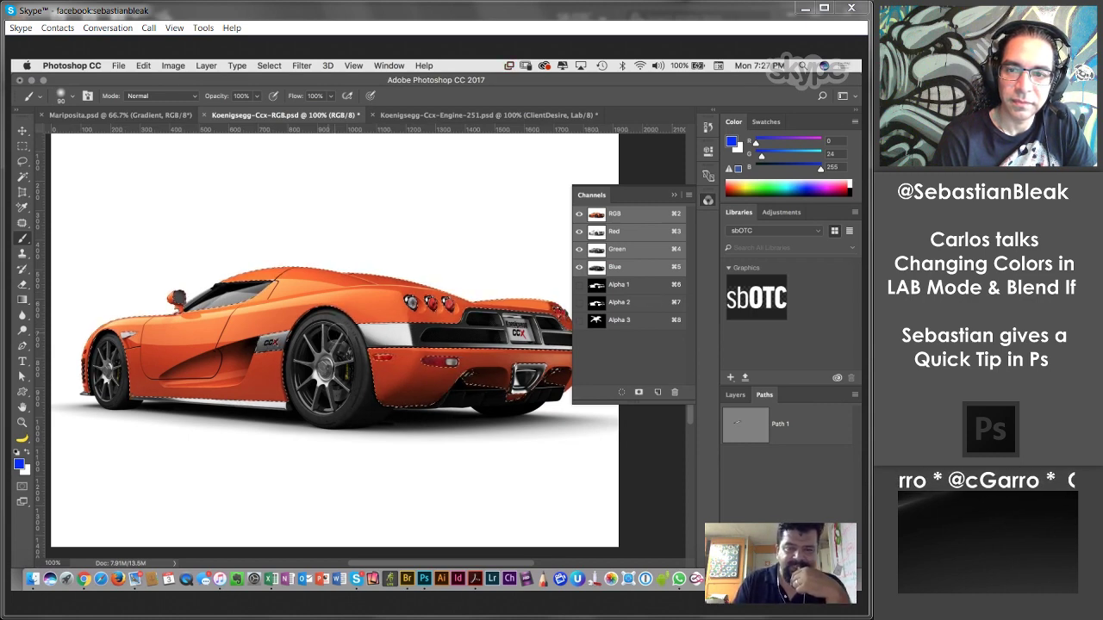
key(super+d)
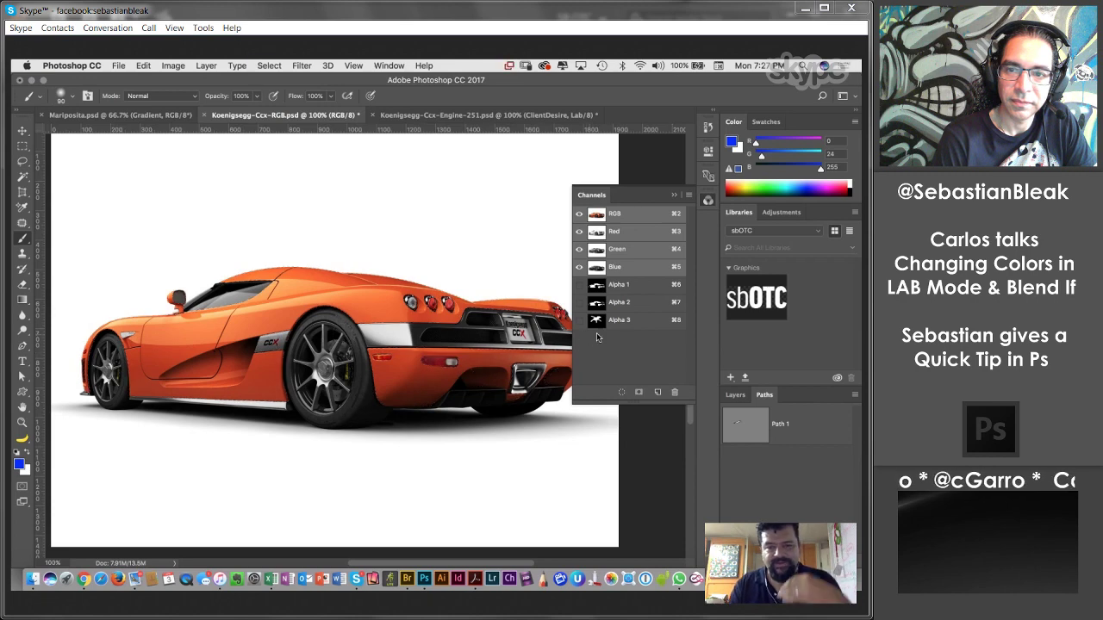
Delete the Alpha 3 channel, then preview the Red, Green and Blue channels before returning to RGB.
click(624, 324)
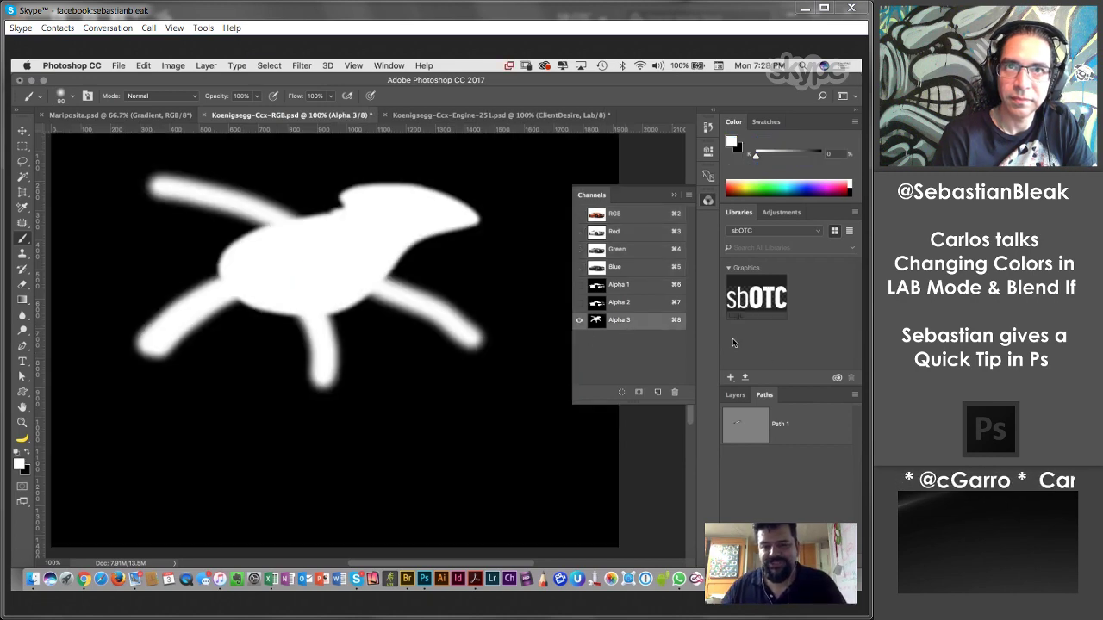
drag(661, 322, 674, 392)
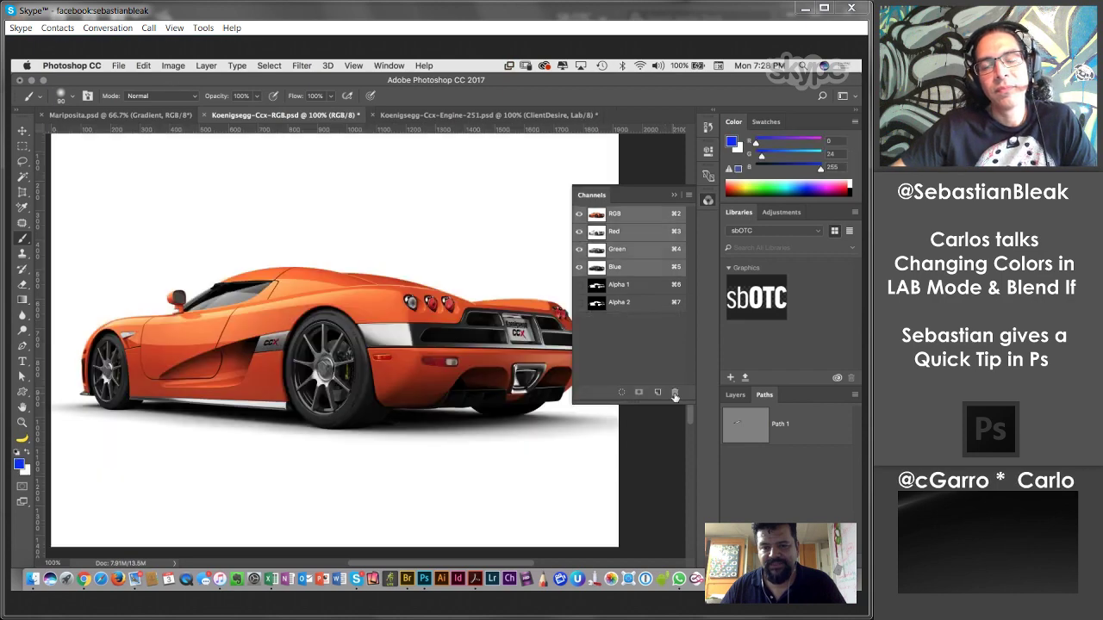
click(644, 237)
click(648, 249)
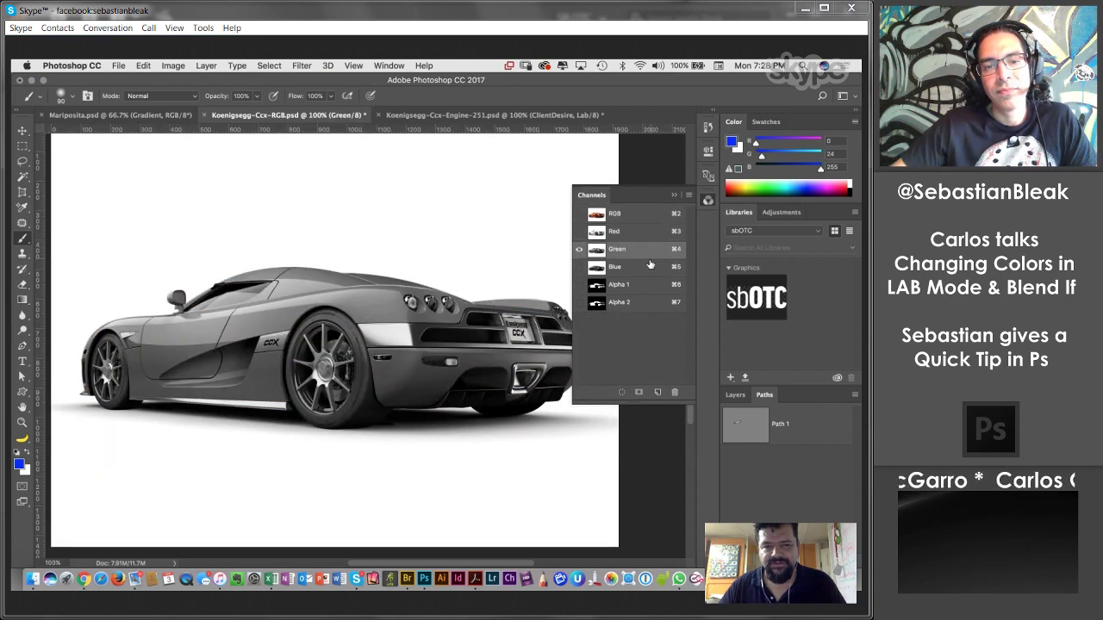
click(639, 267)
click(644, 252)
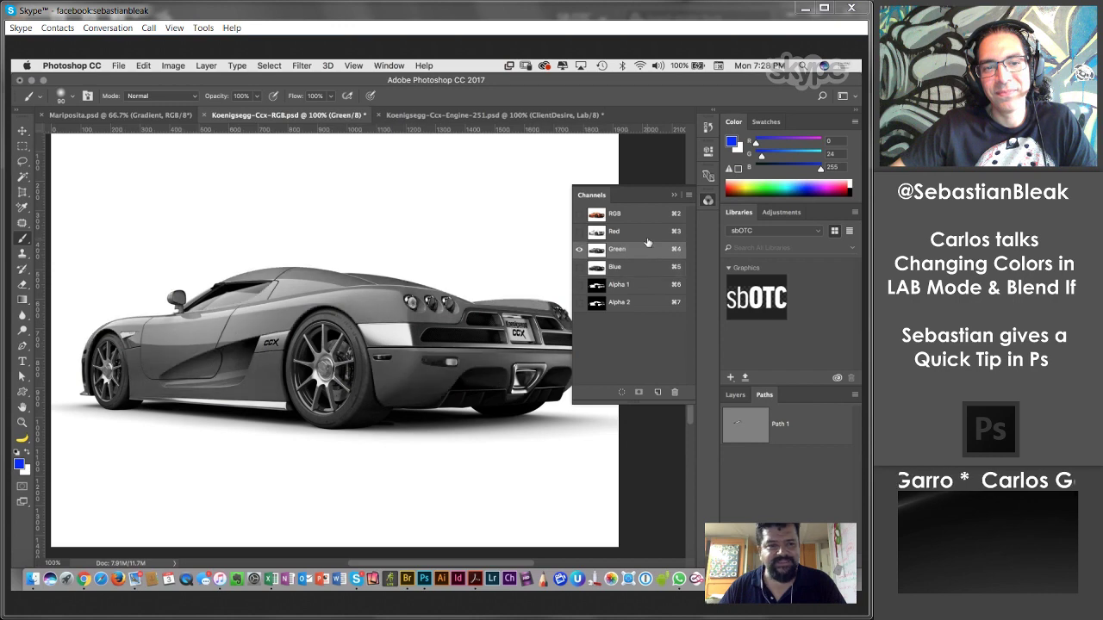
click(647, 234)
click(645, 216)
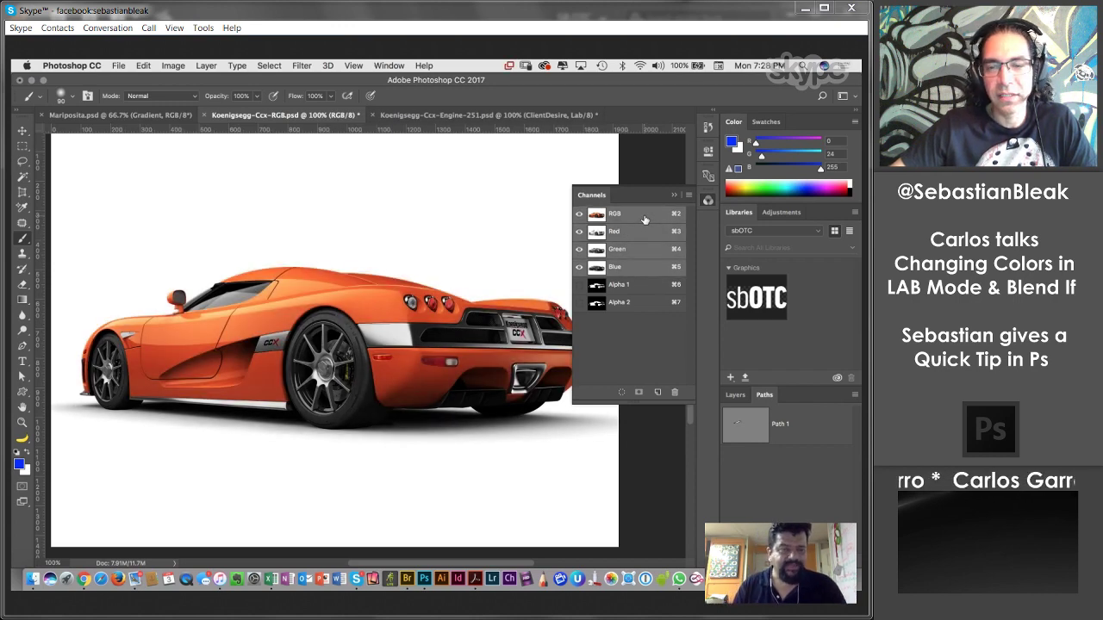
Cancel the Alpha 2 channel options, view the Alpha 1 car mask, then return to RGB.
double_click(636, 307)
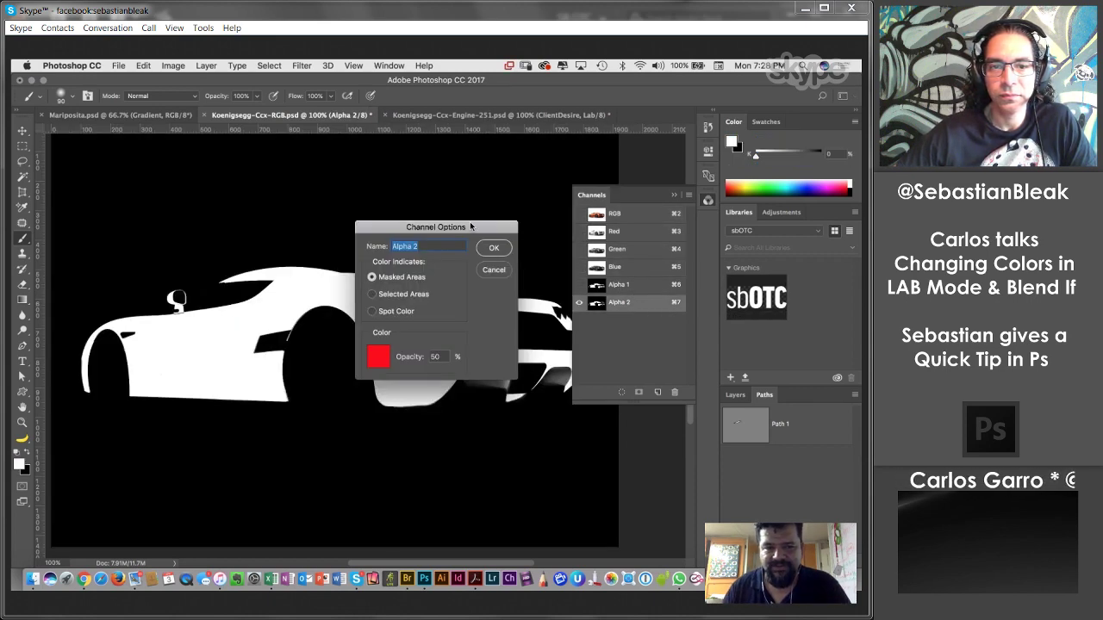
click(500, 270)
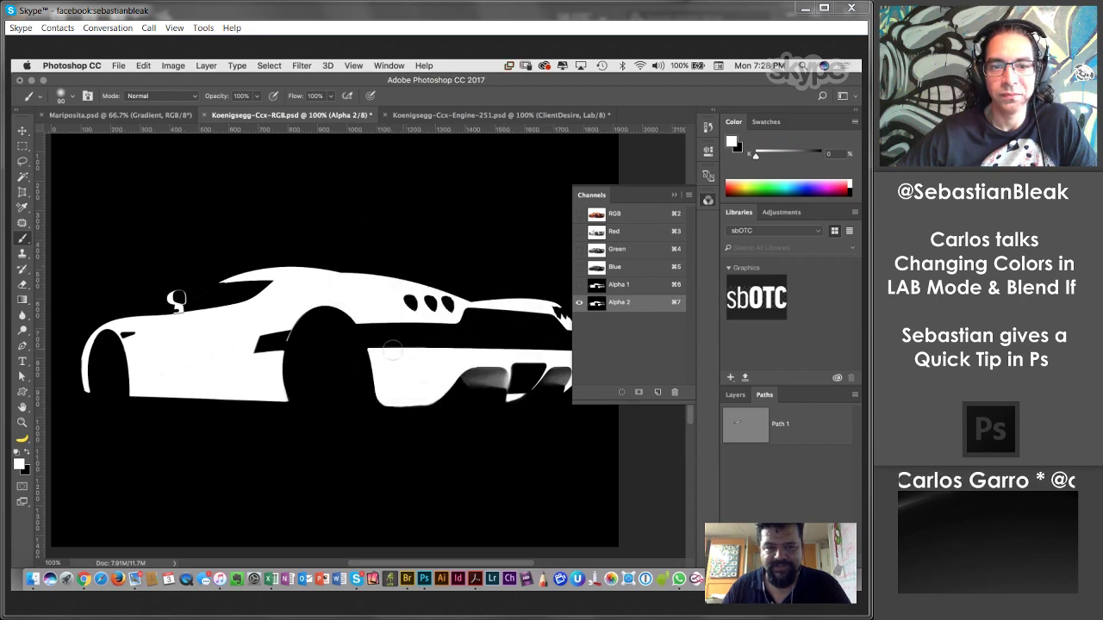
click(644, 287)
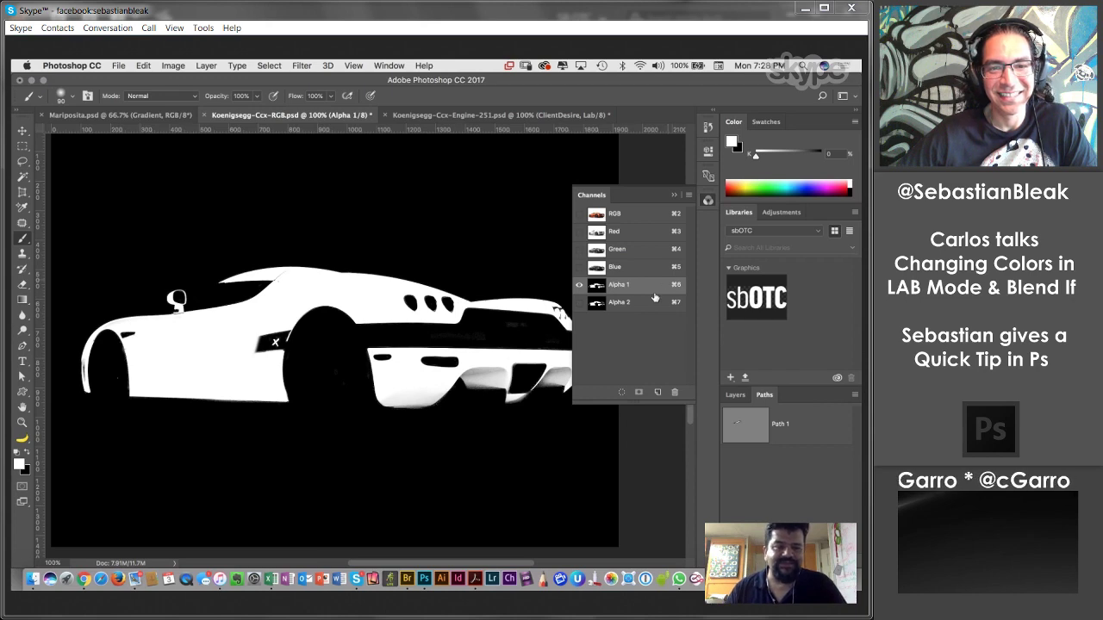
click(631, 218)
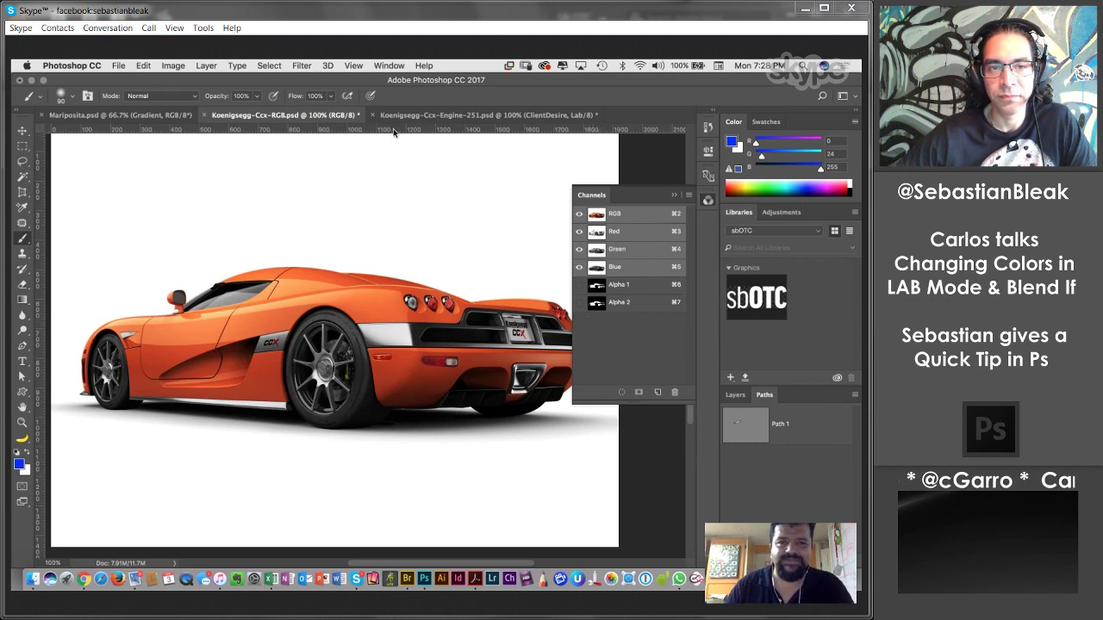
Delete the Alpha 2 and Alpha 1 channels, then view Red, Green and Blue individually.
drag(631, 309, 675, 392)
drag(631, 284, 676, 392)
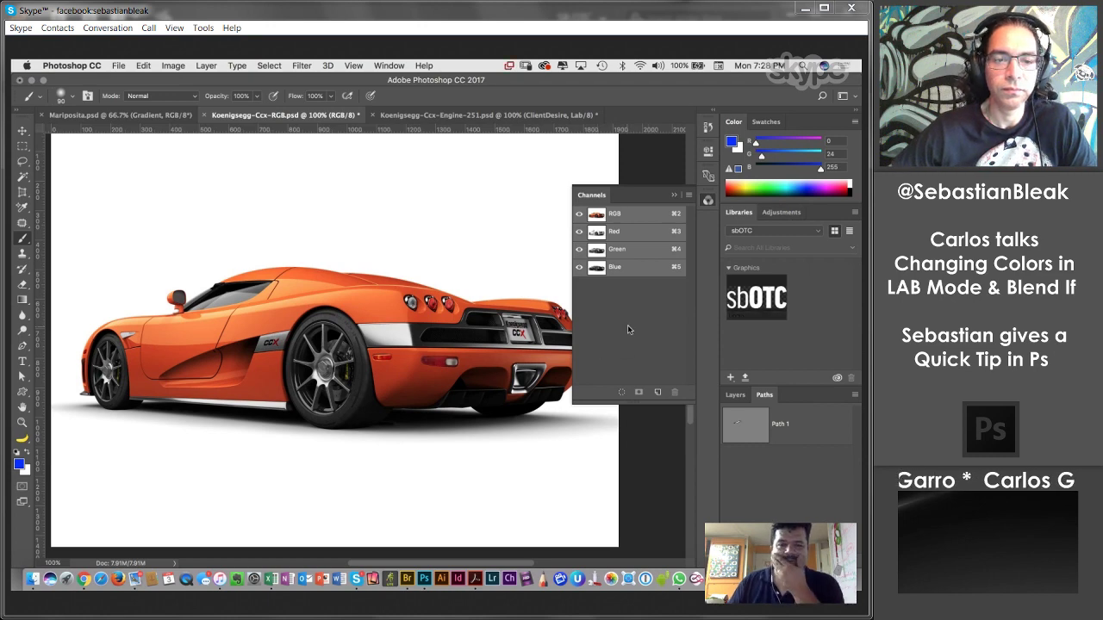
click(633, 236)
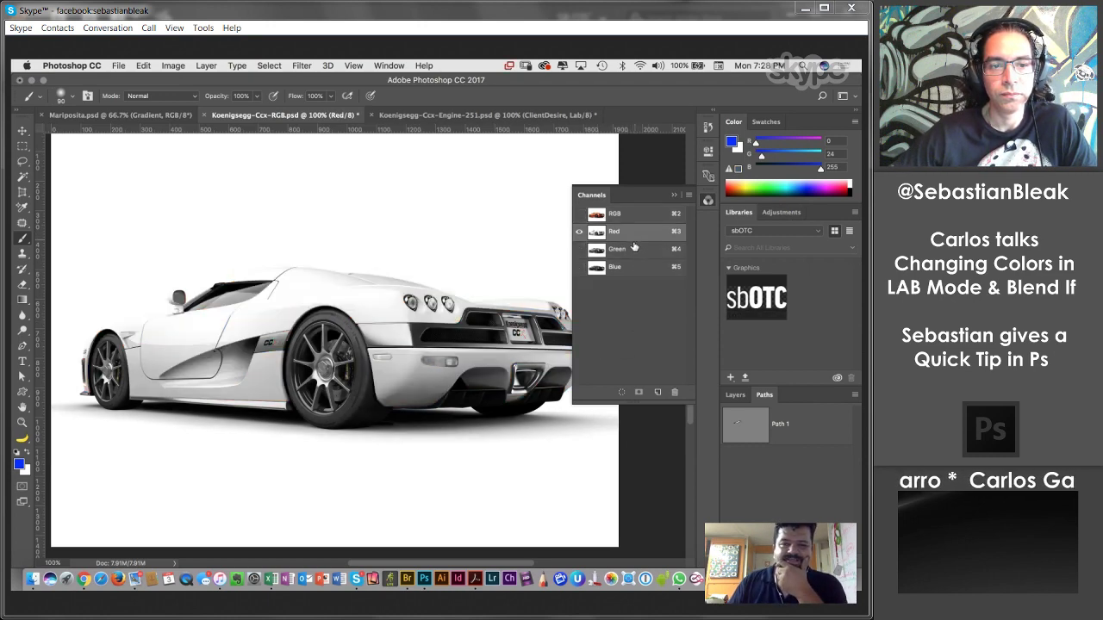
click(635, 249)
click(632, 267)
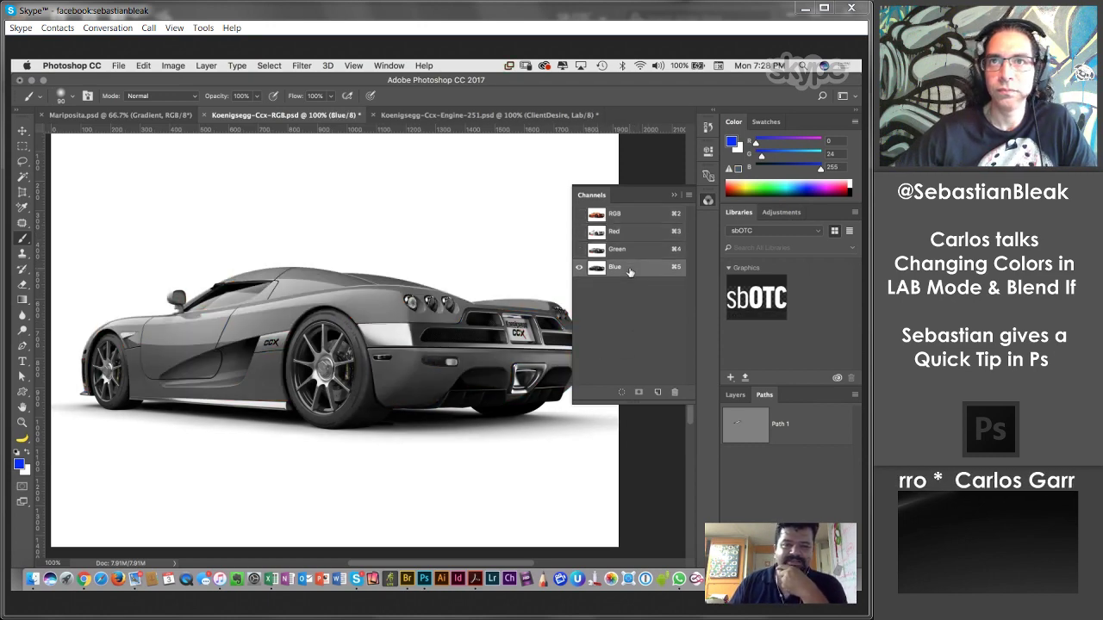
Keep comparing the car's Green, Red and Blue channels one at a time.
click(636, 253)
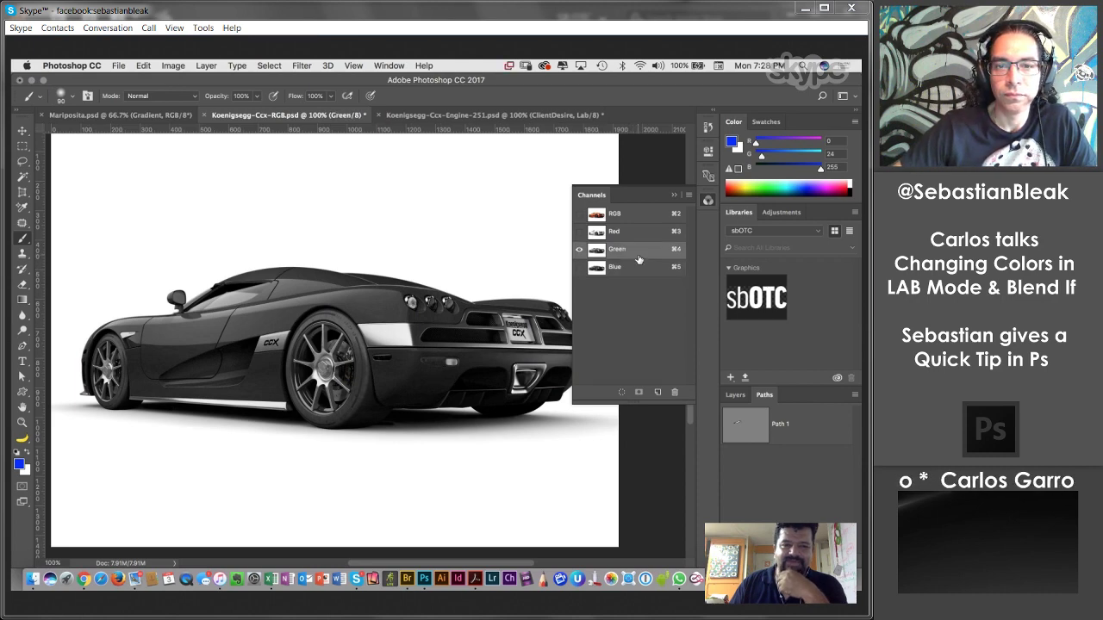
click(635, 235)
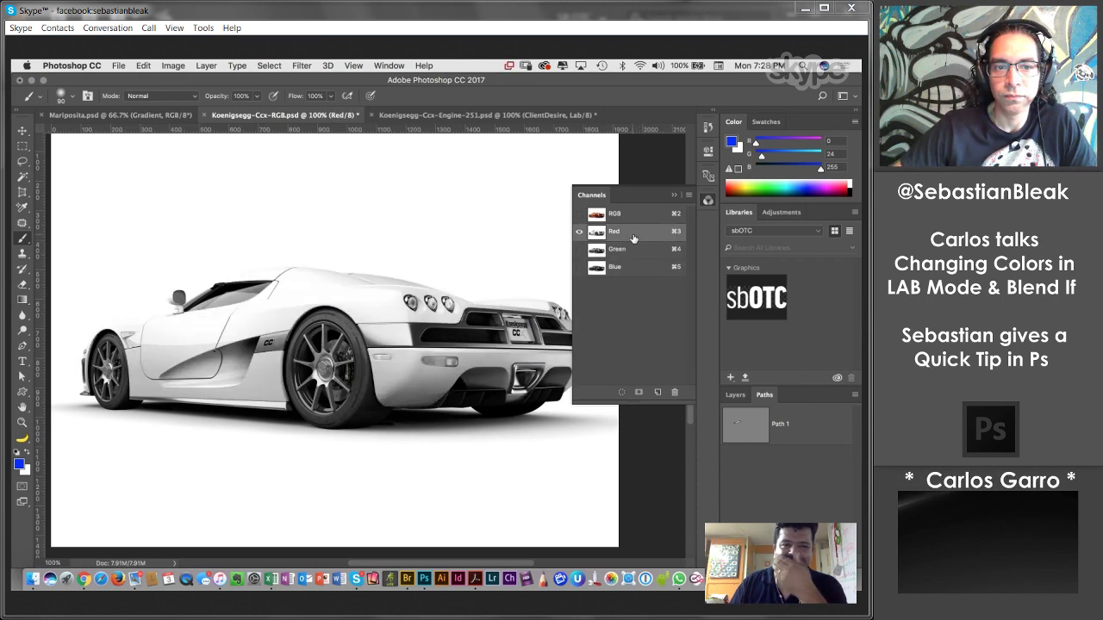
click(628, 250)
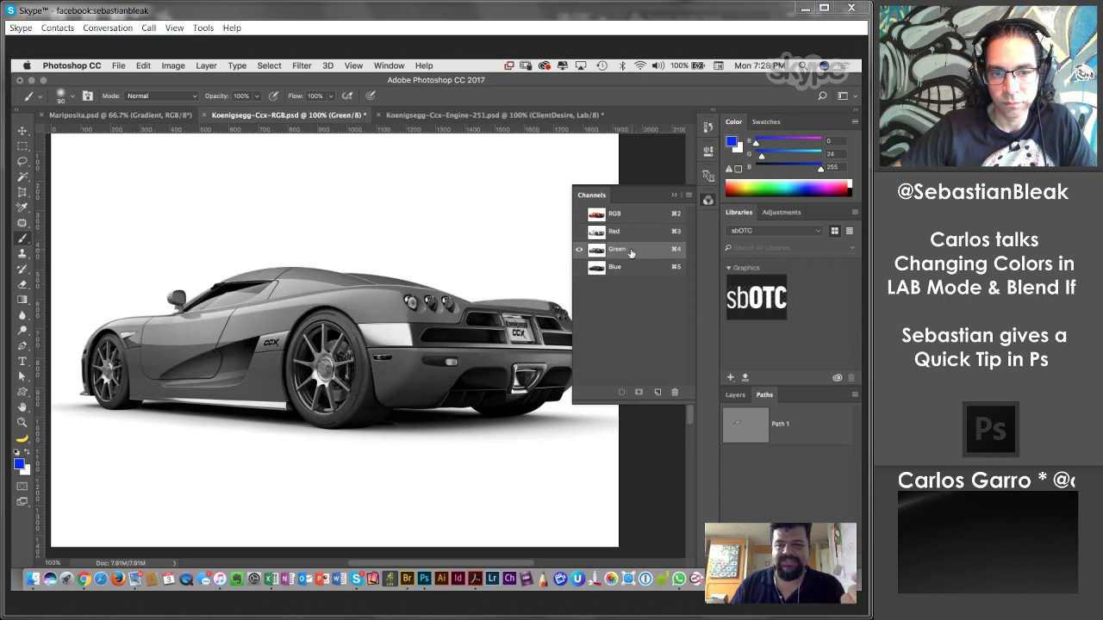
click(634, 269)
click(634, 256)
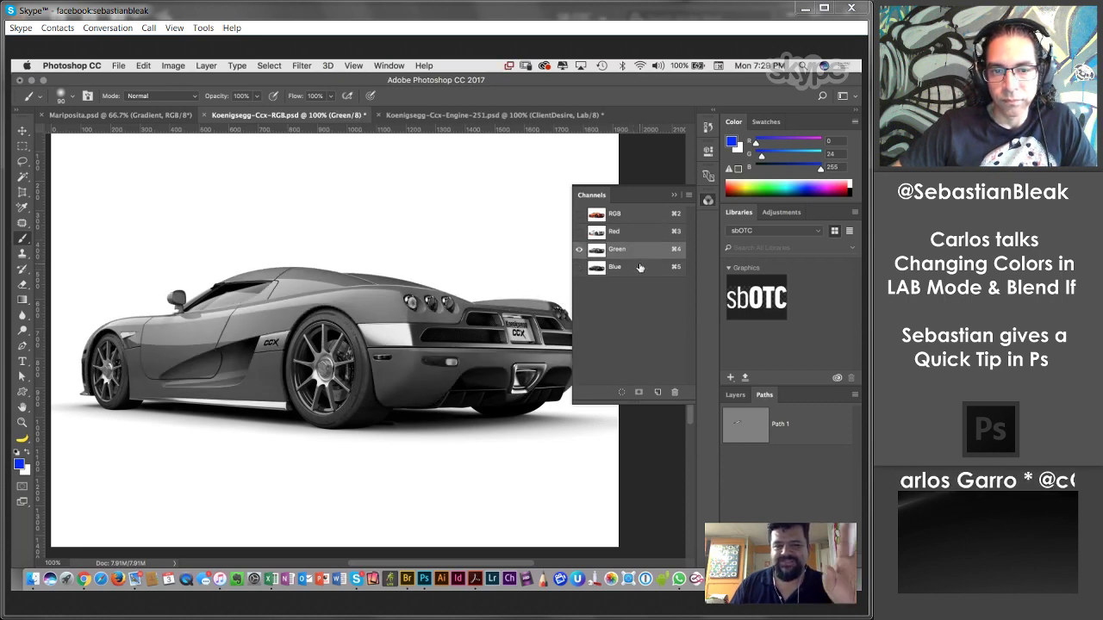
click(638, 267)
click(638, 249)
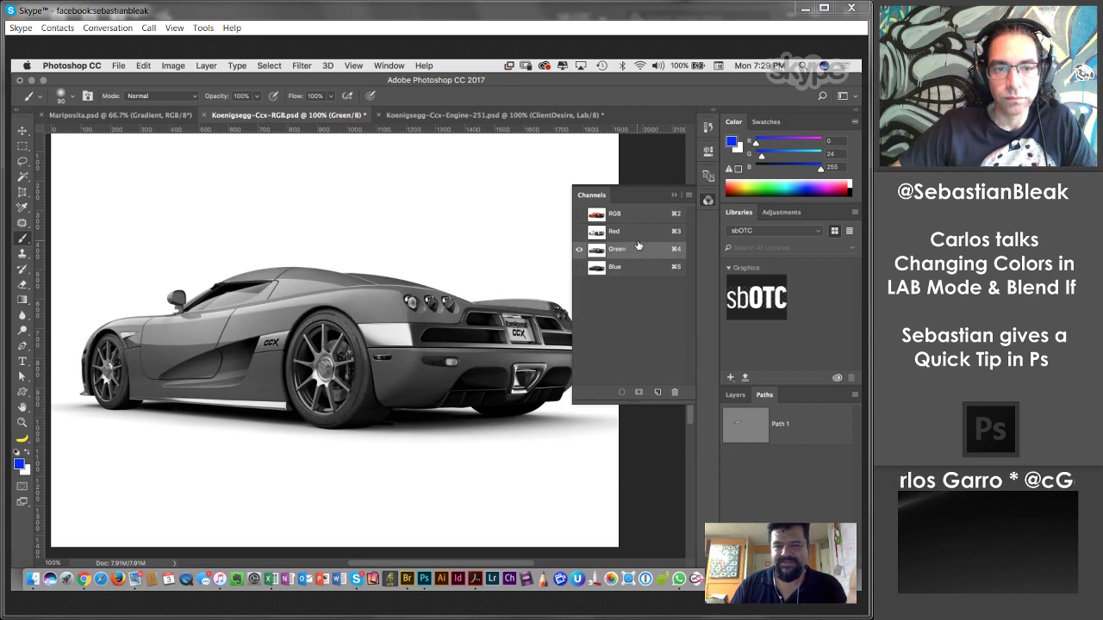
click(638, 234)
click(645, 269)
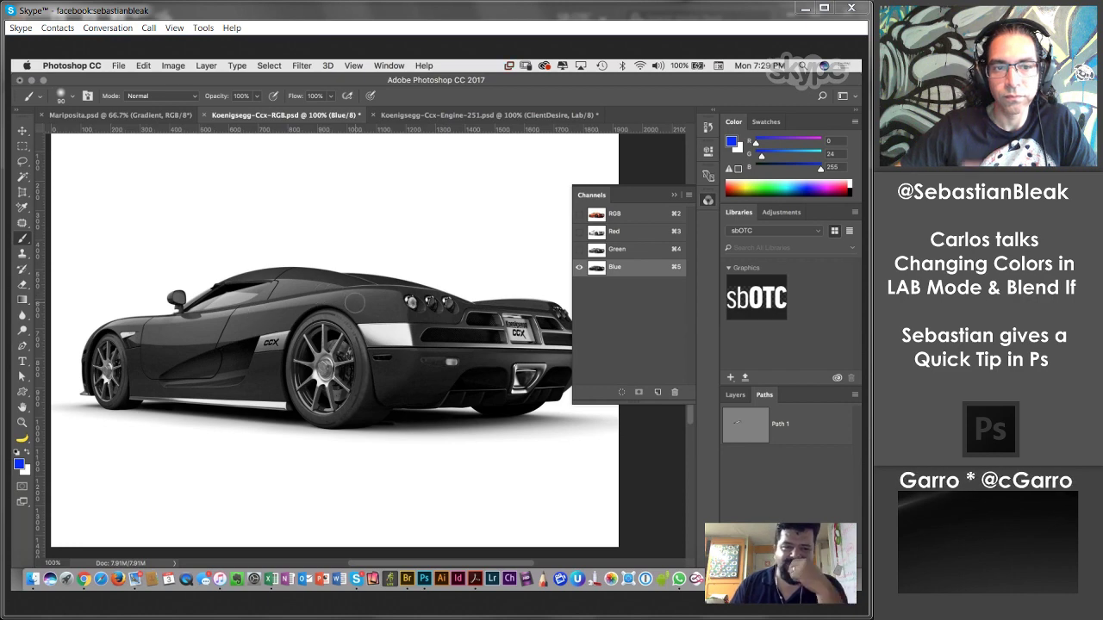
Return to the RGB composite and bring up the Layers and Adjustments panels.
click(634, 217)
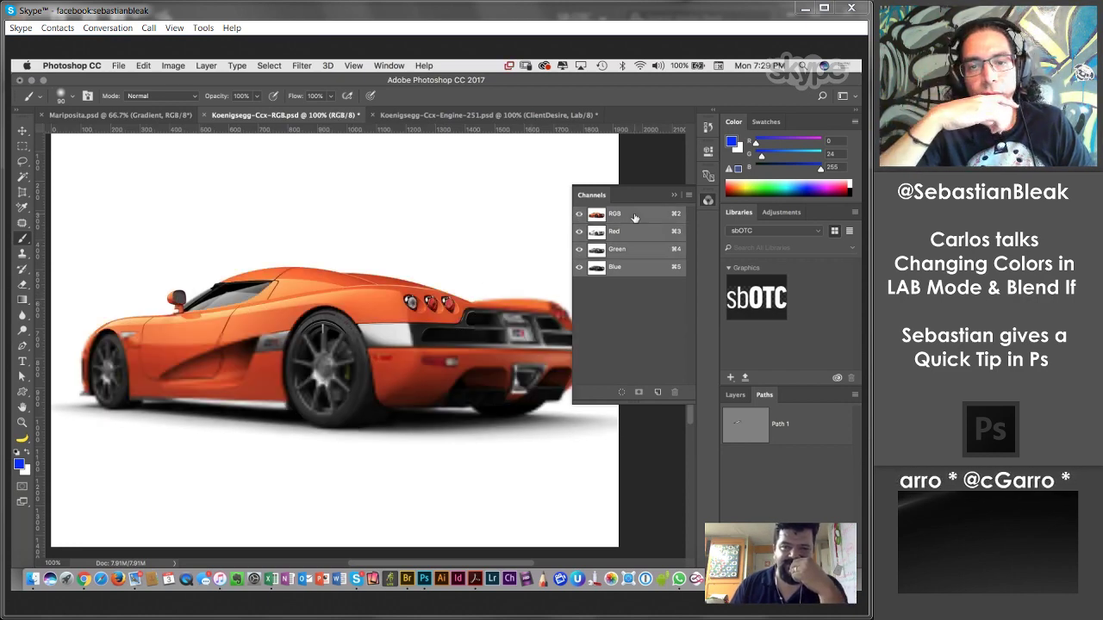
click(735, 395)
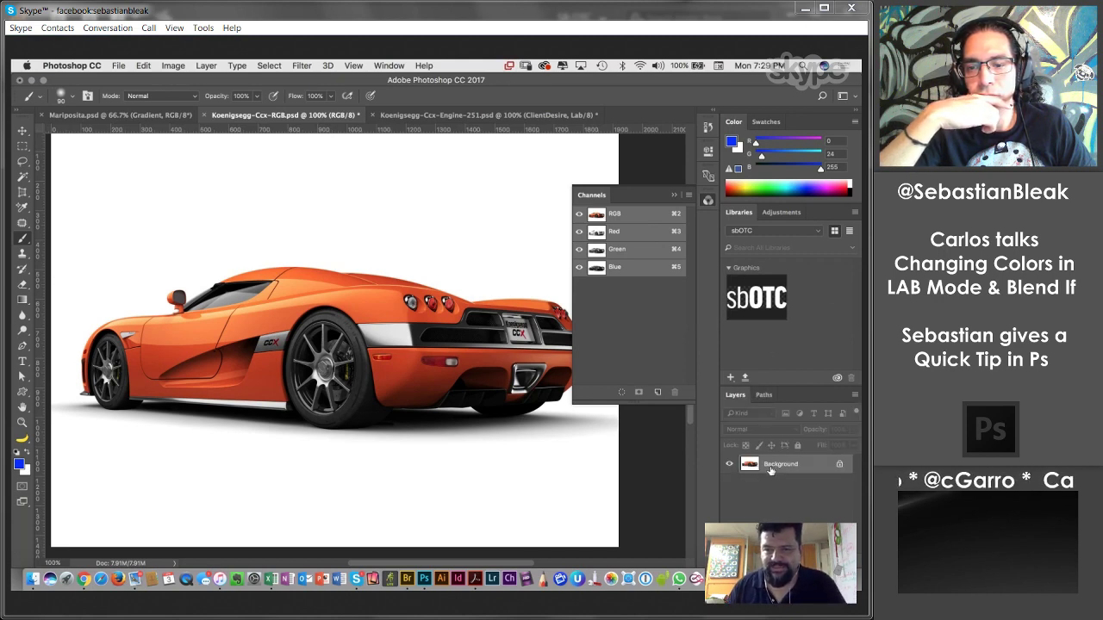
click(784, 214)
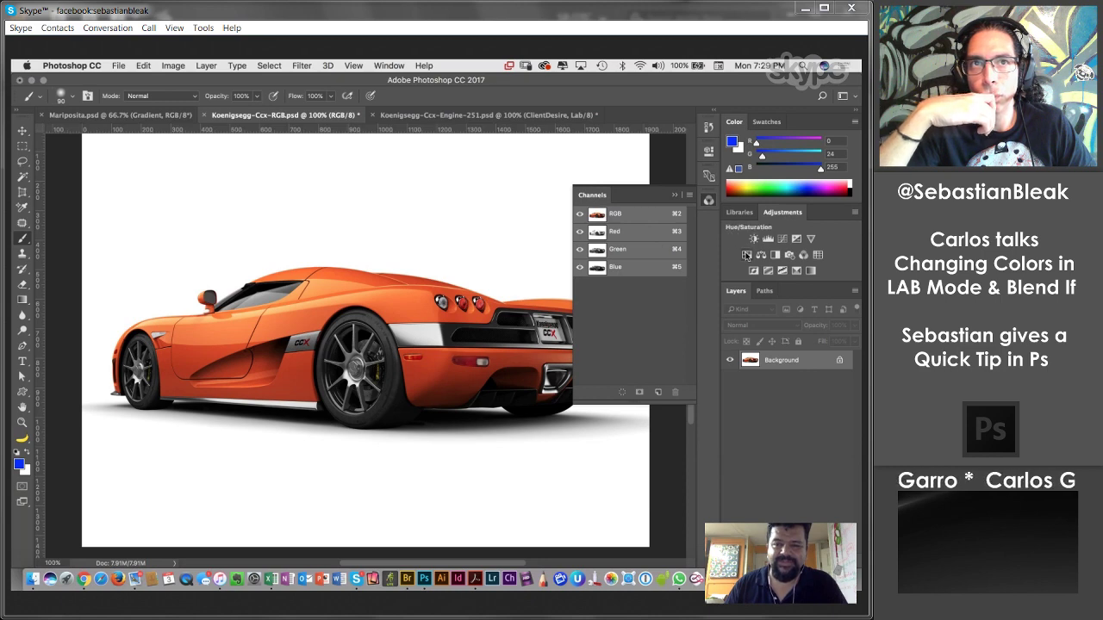
Add a Hue/Saturation adjustment layer with Hue +37 and Saturation +10, turning the car yellow.
click(746, 255)
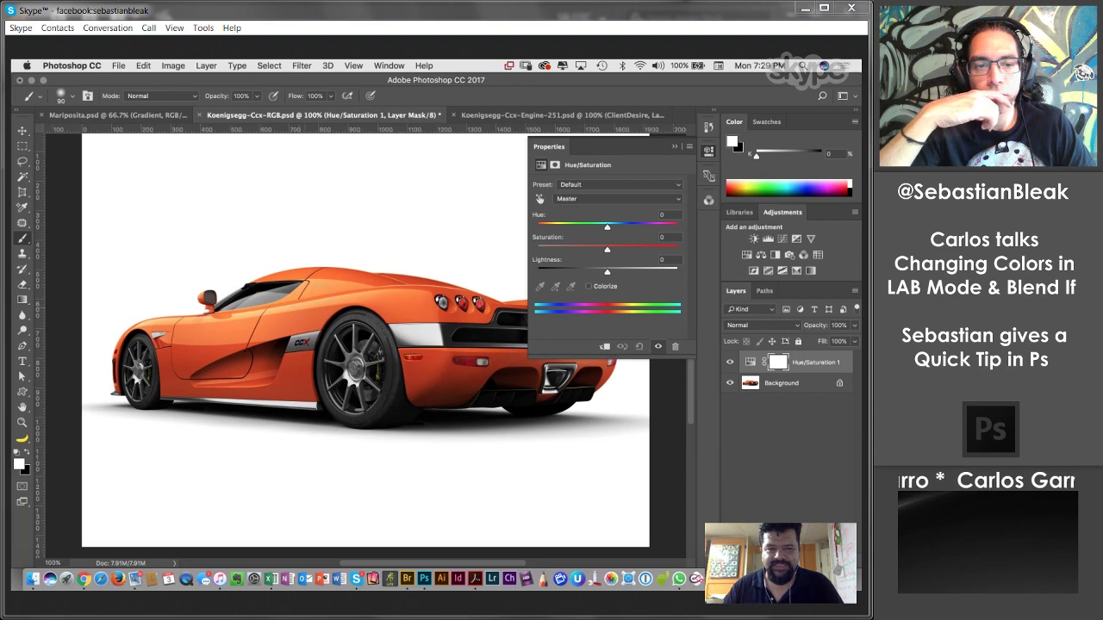
drag(607, 229, 614, 251)
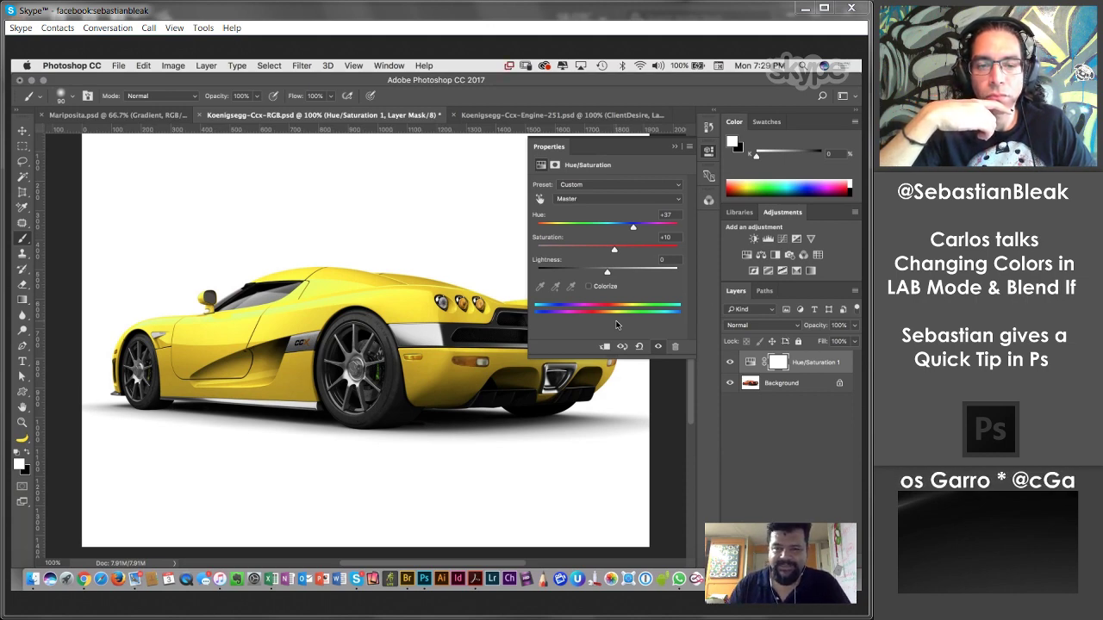
click(676, 149)
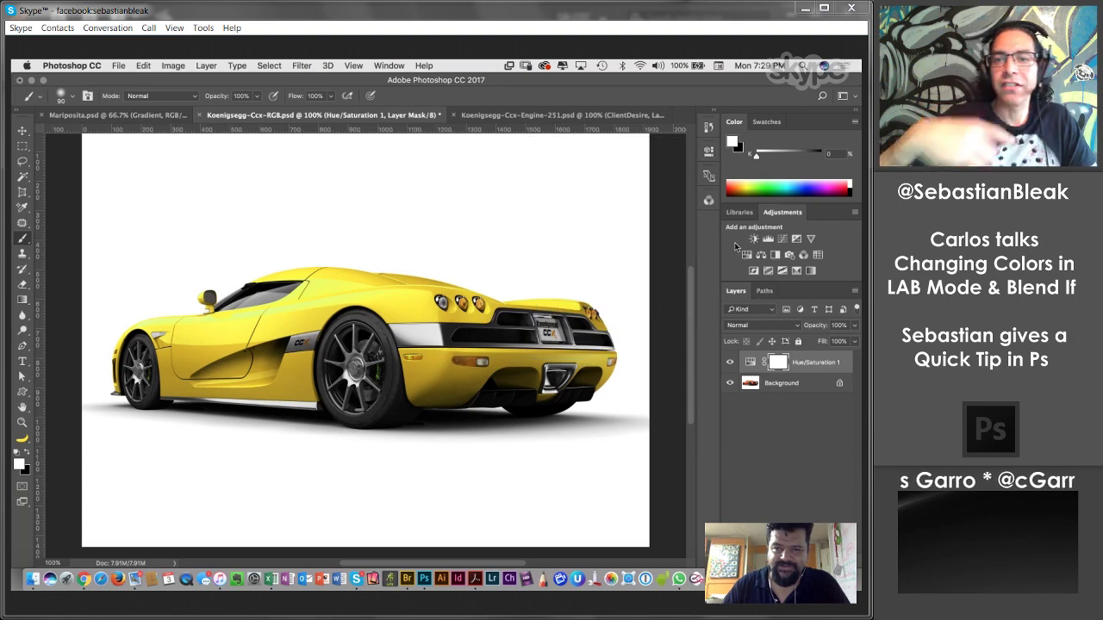
Toggle the Hue/Saturation layer off and on to compare, then select the Background layer.
click(730, 363)
click(730, 363)
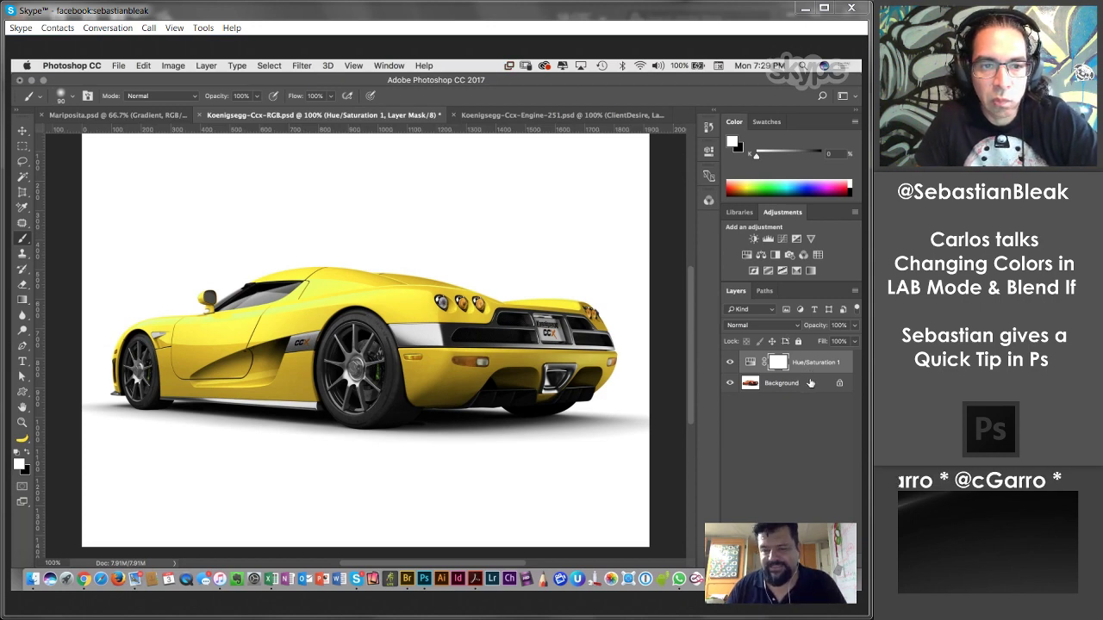
click(809, 383)
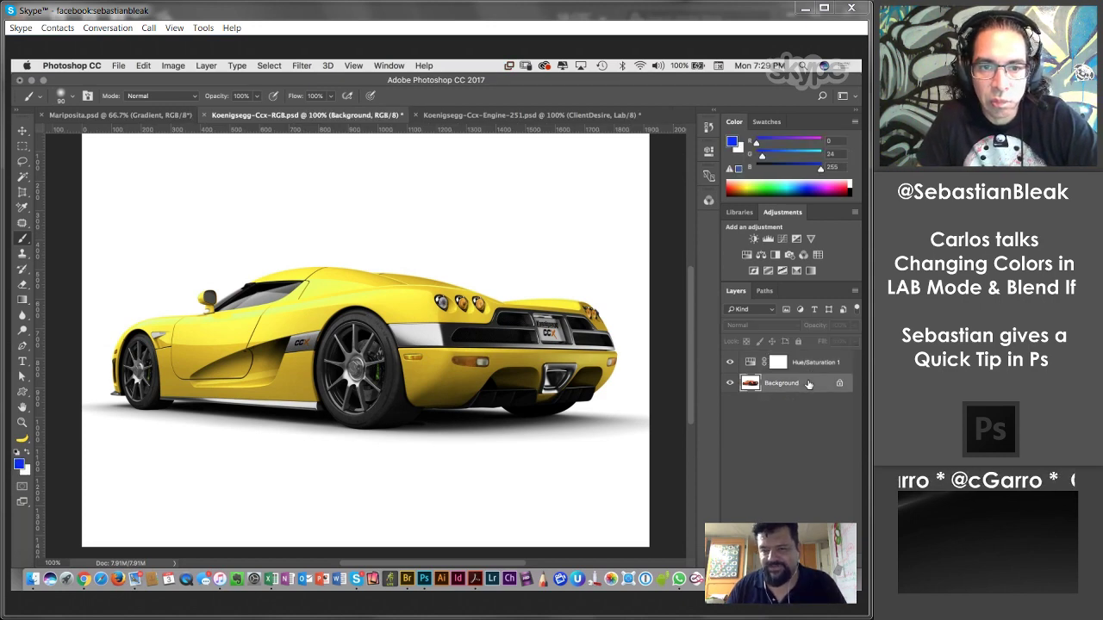
Compare the yellow car's Red, Green and Blue channels, then return to full colour.
click(708, 200)
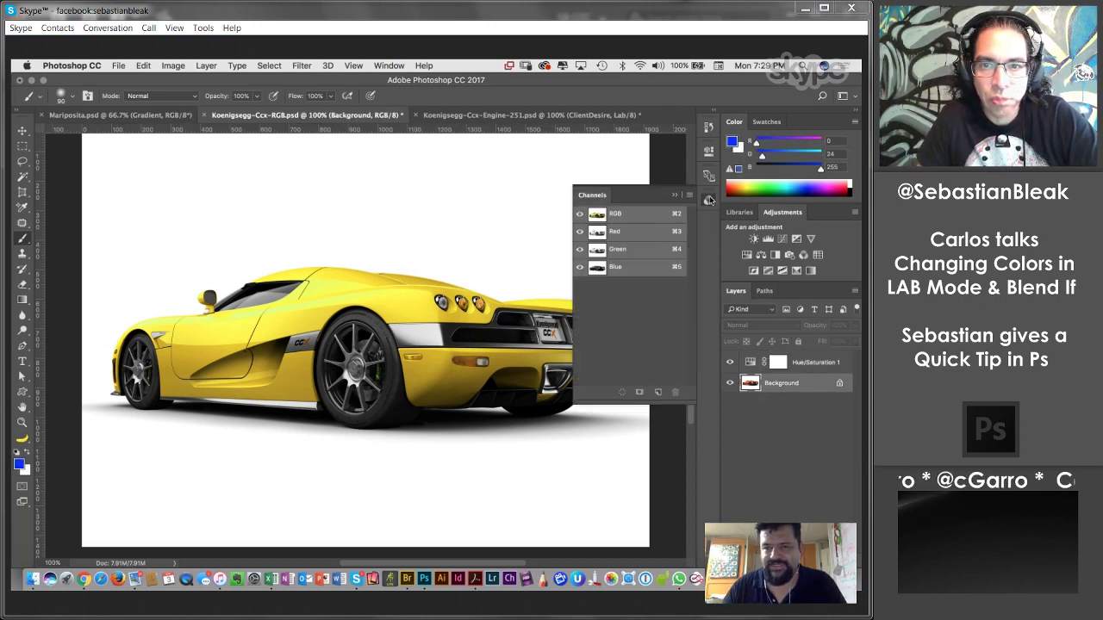
click(648, 234)
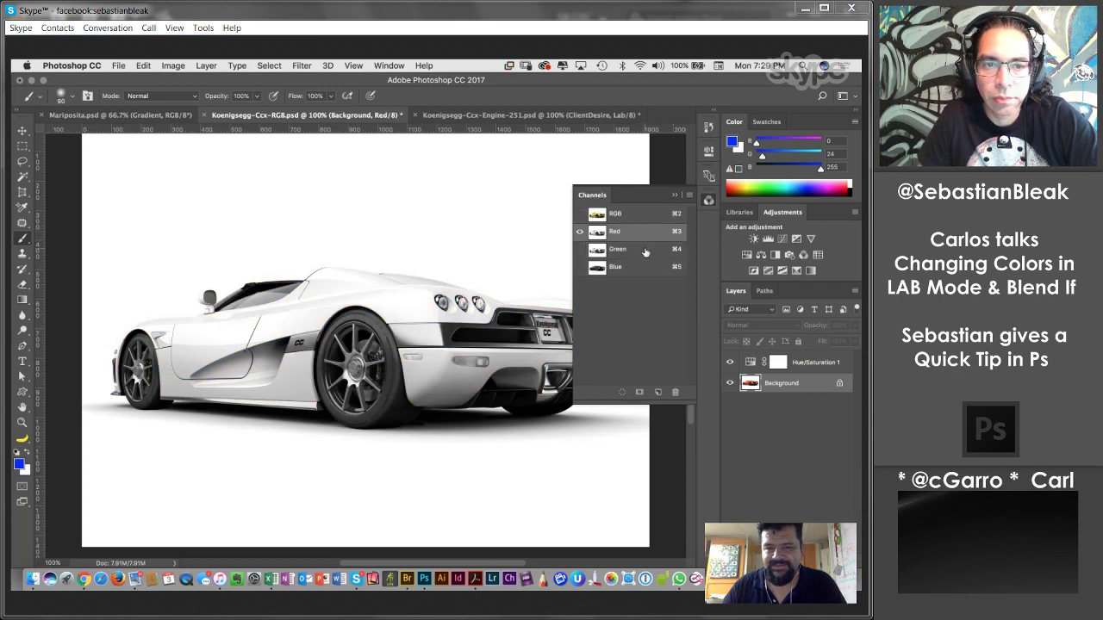
click(646, 250)
click(647, 269)
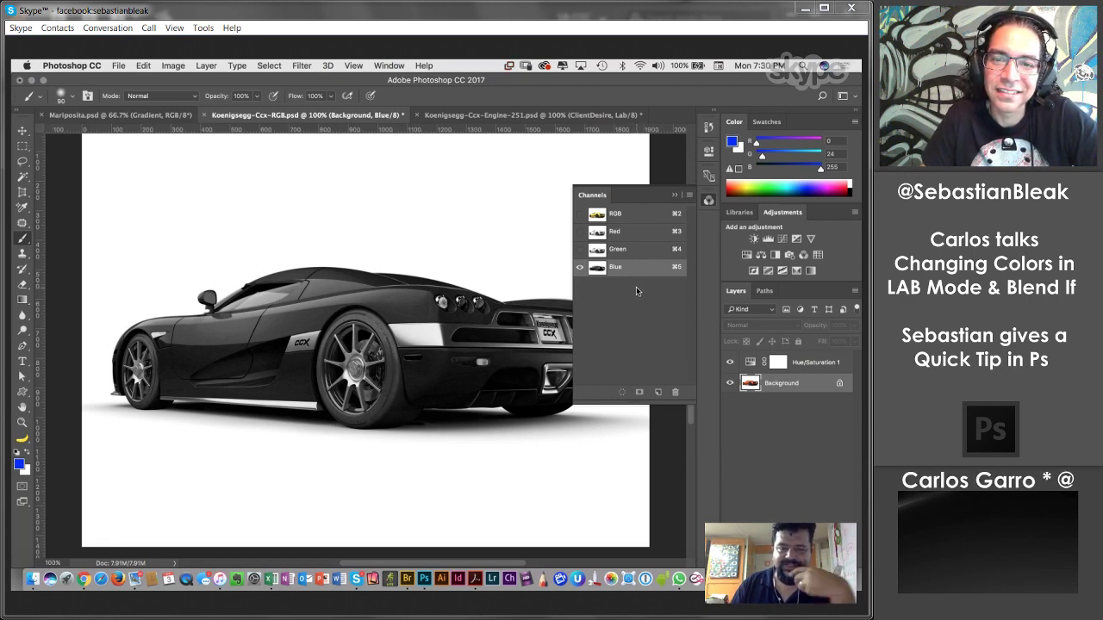
click(646, 237)
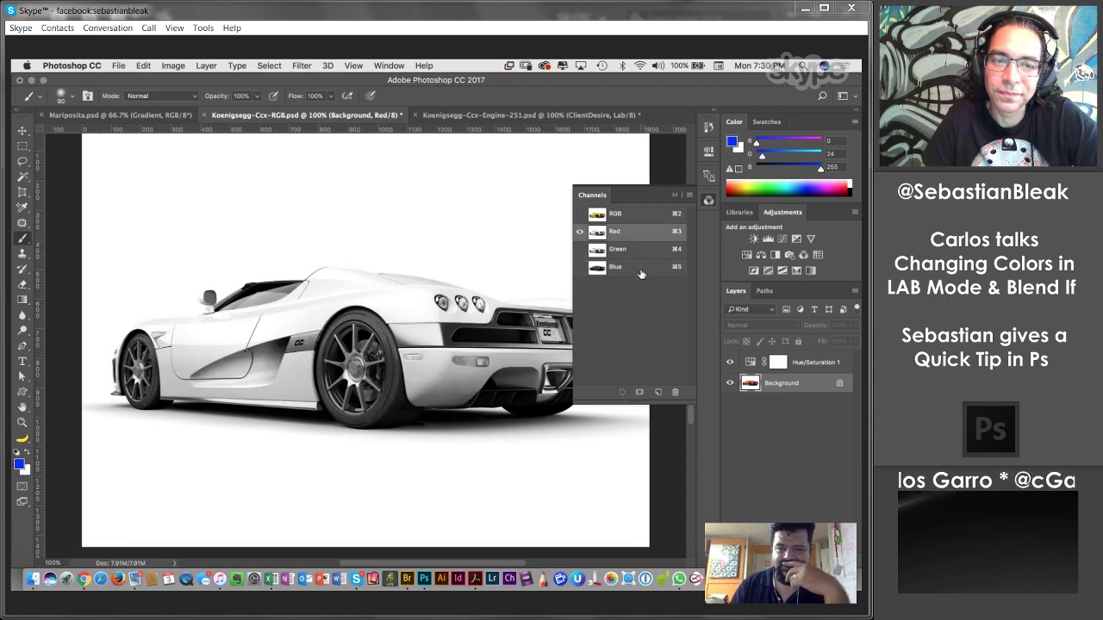
click(642, 272)
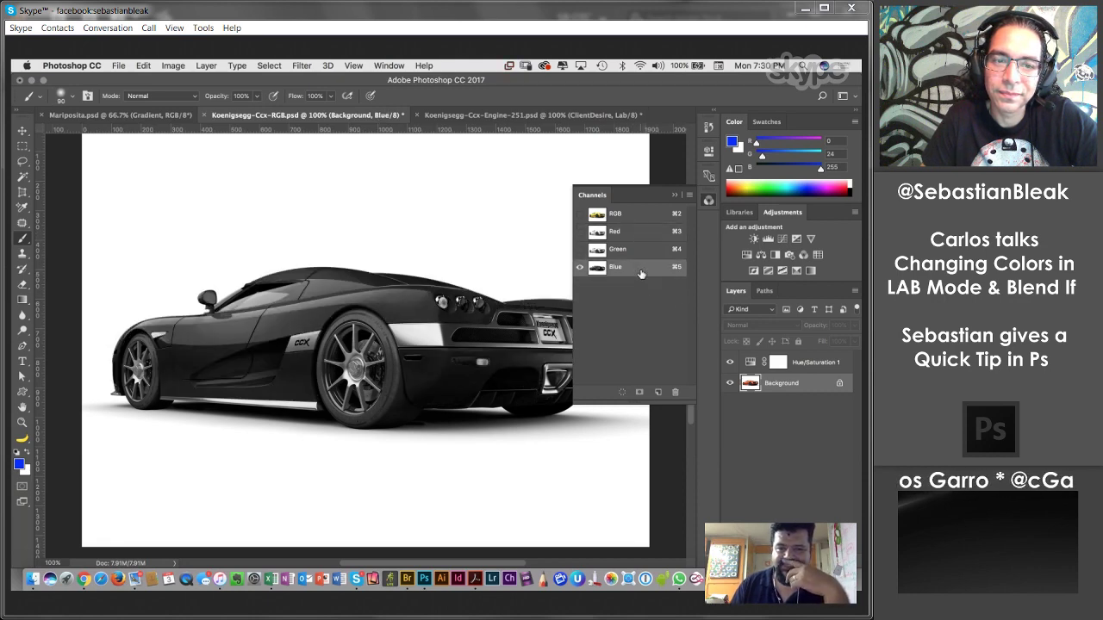
click(581, 215)
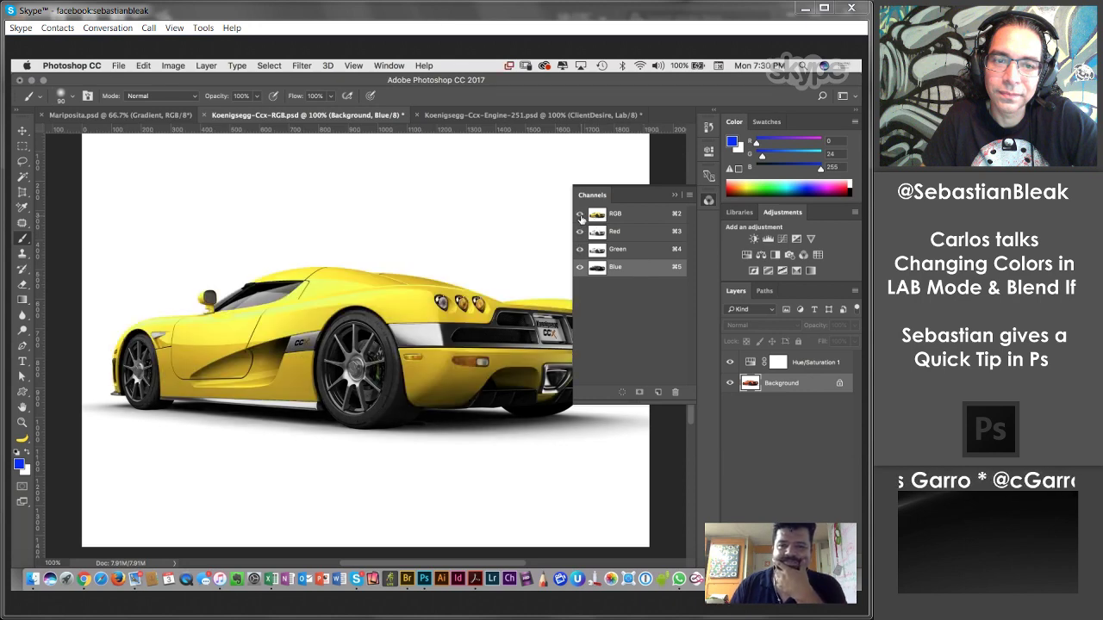
Toggle the Hue/Saturation layer off and on, show only Blue, and switch to Chrome.
click(731, 363)
click(731, 363)
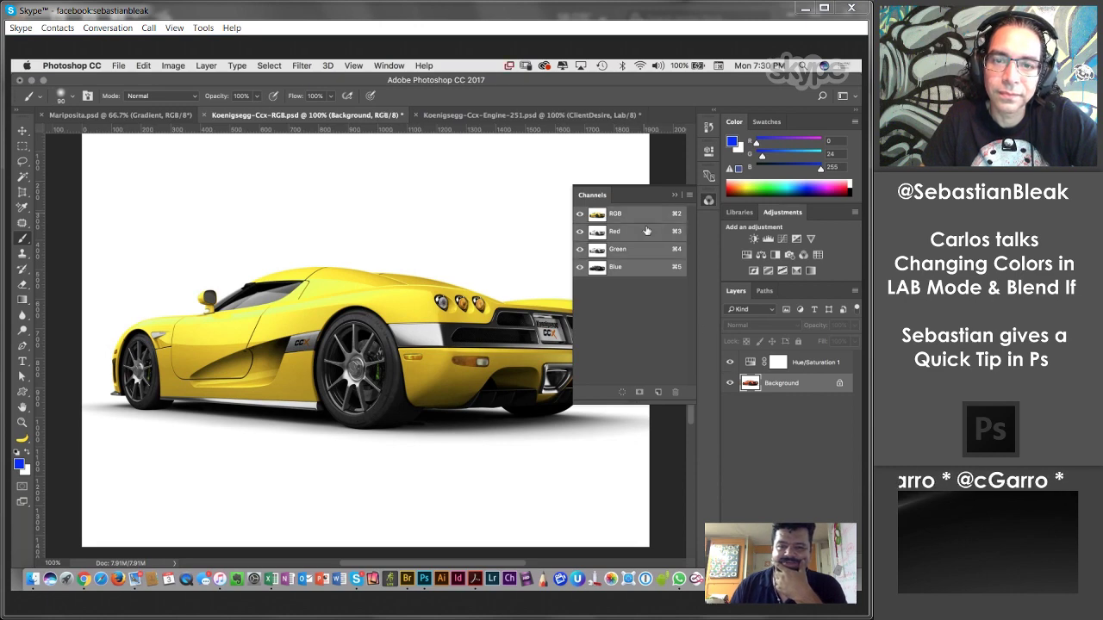
click(650, 268)
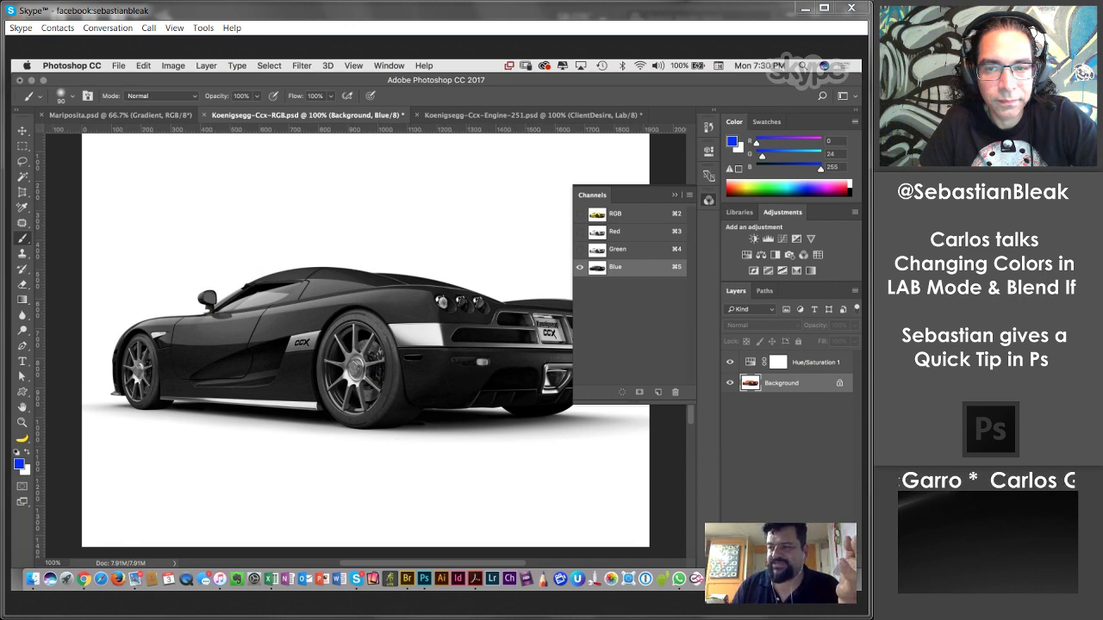
key(super+Tab)
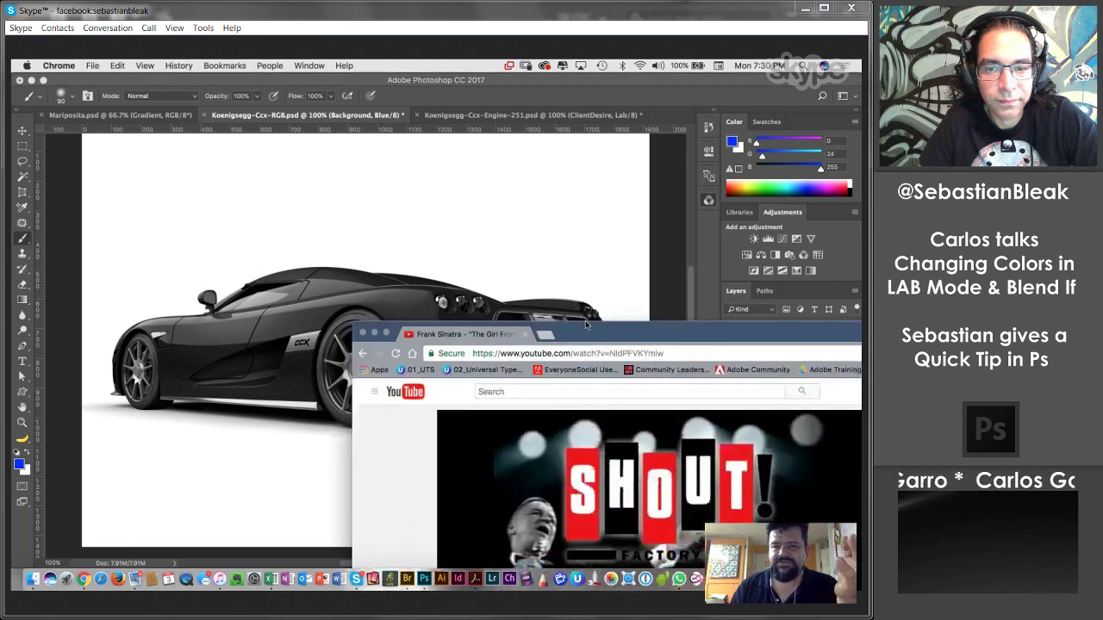
Play 'The Girl From Ipanema' on YouTube until 0:08, pause it, and minimize Chrome.
drag(586, 325, 303, 103)
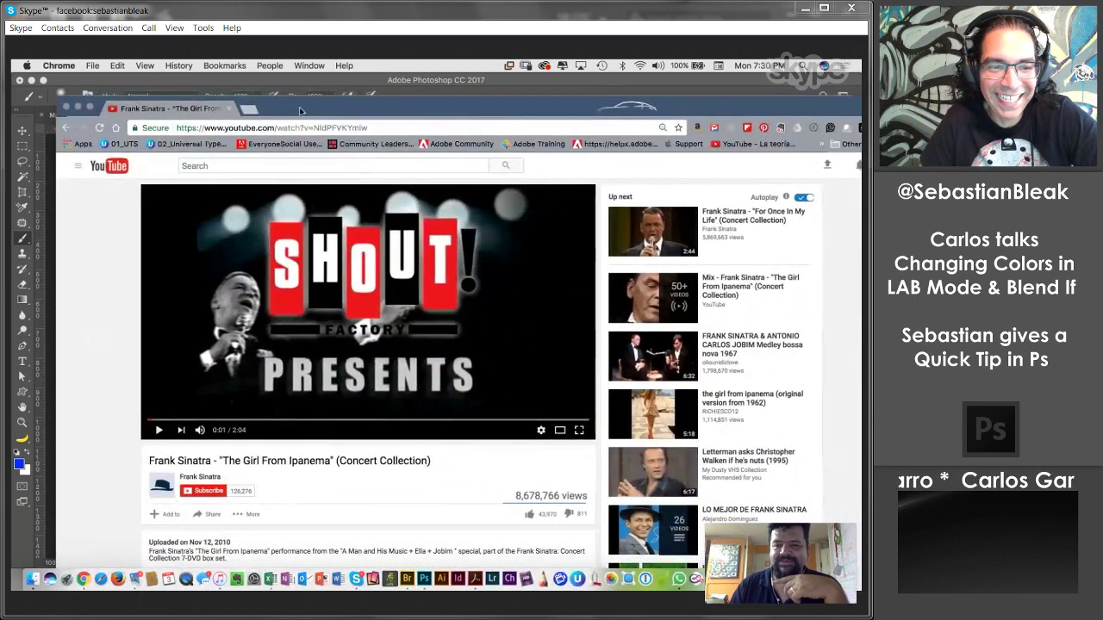
click(159, 431)
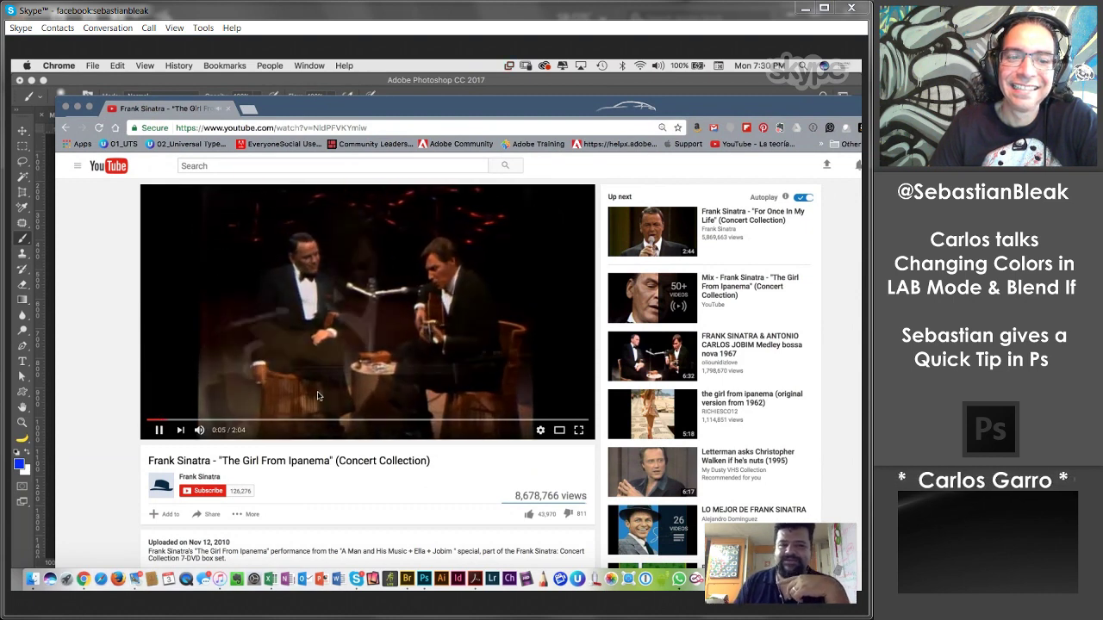
click(159, 431)
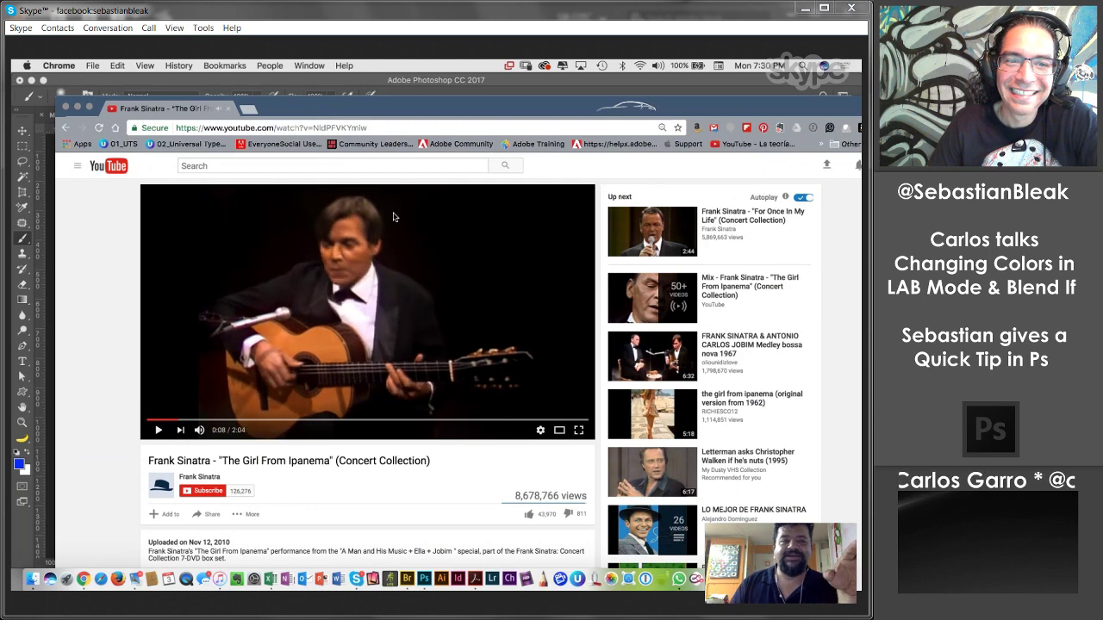
double_click(315, 112)
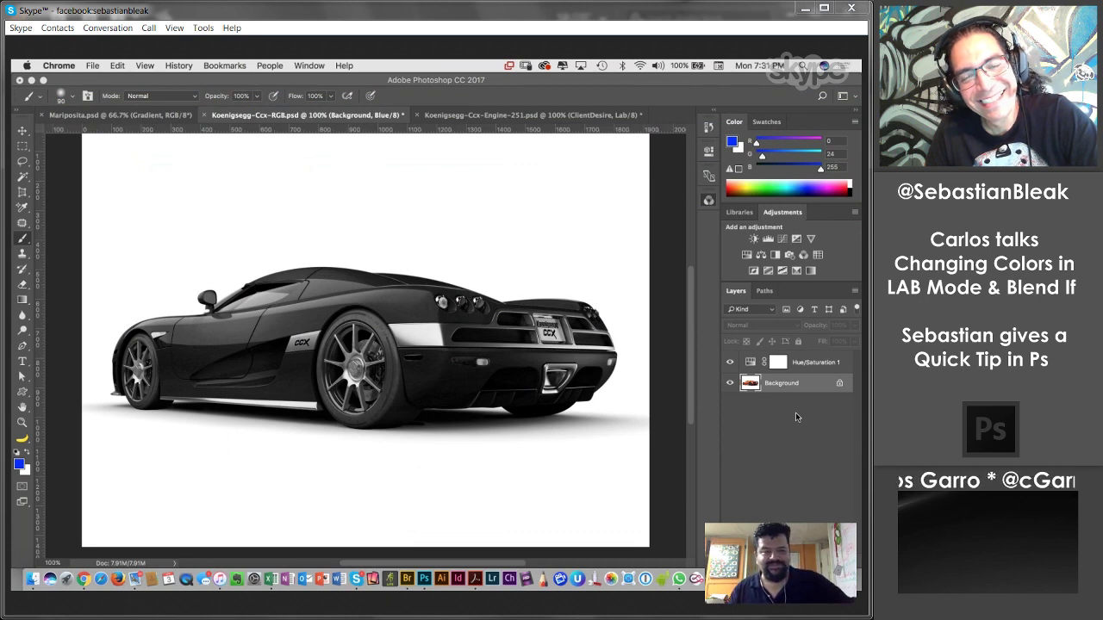
Return to Photoshop, view the Blue channel, then go back to the RGB composite.
click(761, 441)
key(super+2)
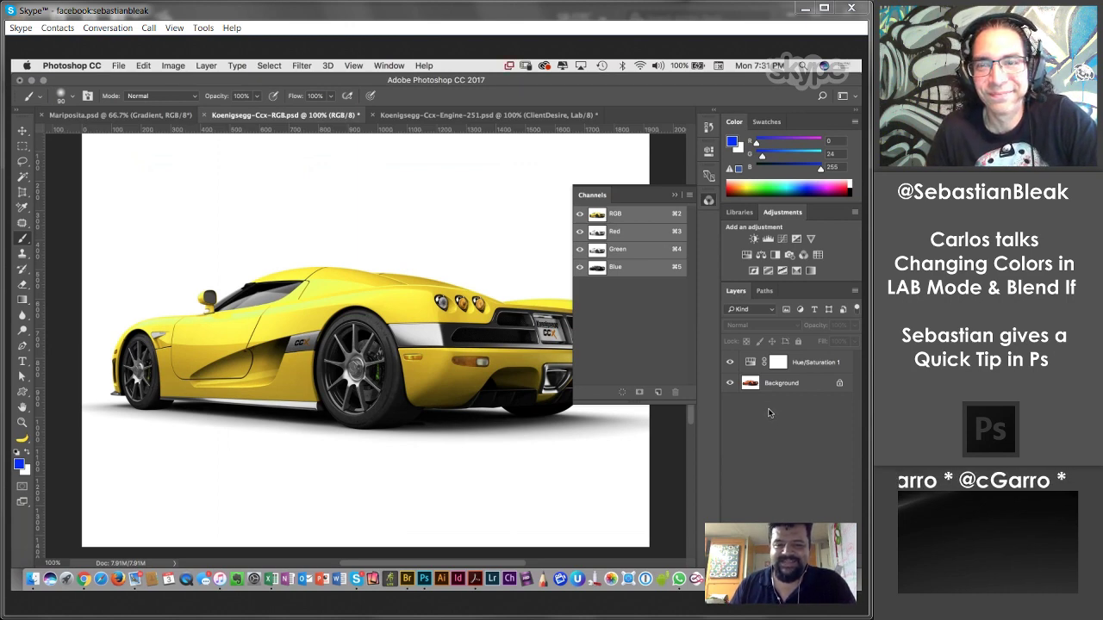
click(626, 268)
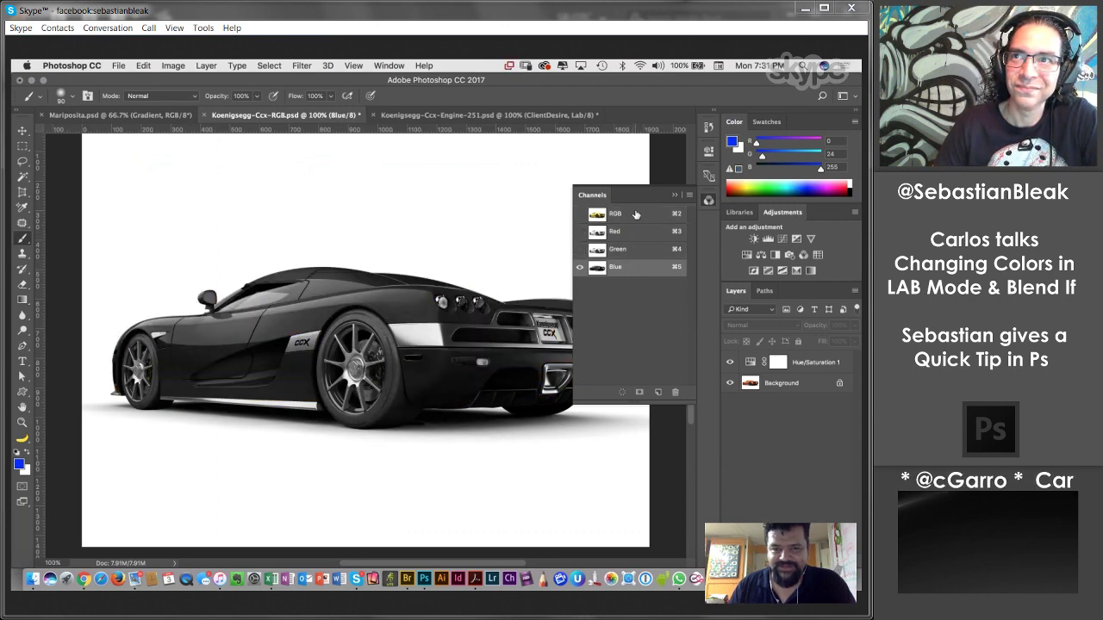
click(635, 213)
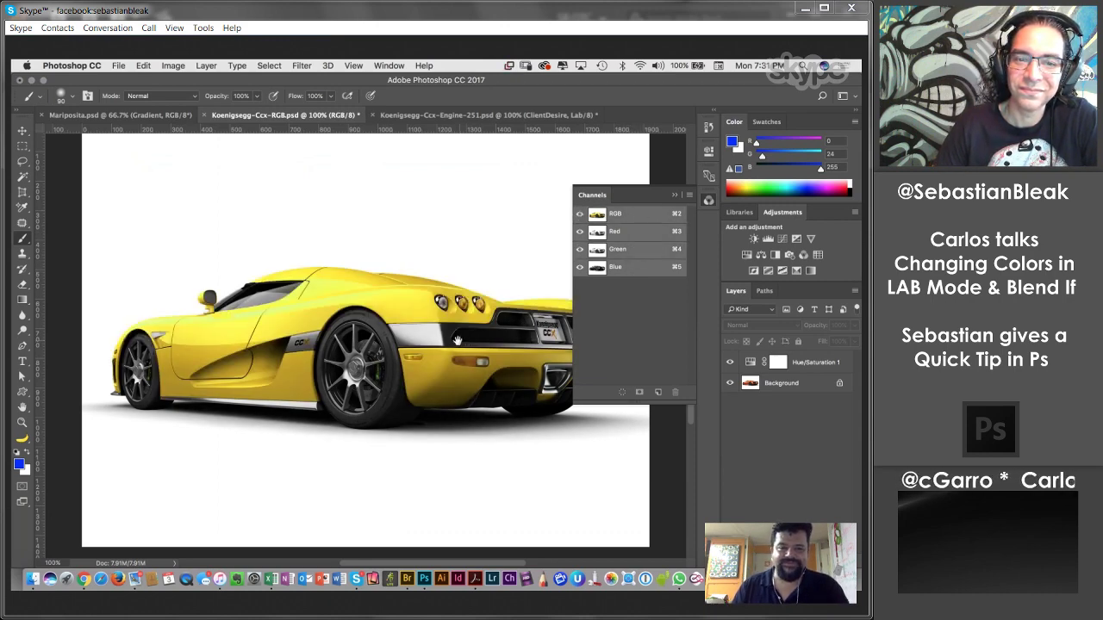
scroll(457, 340, up, 2)
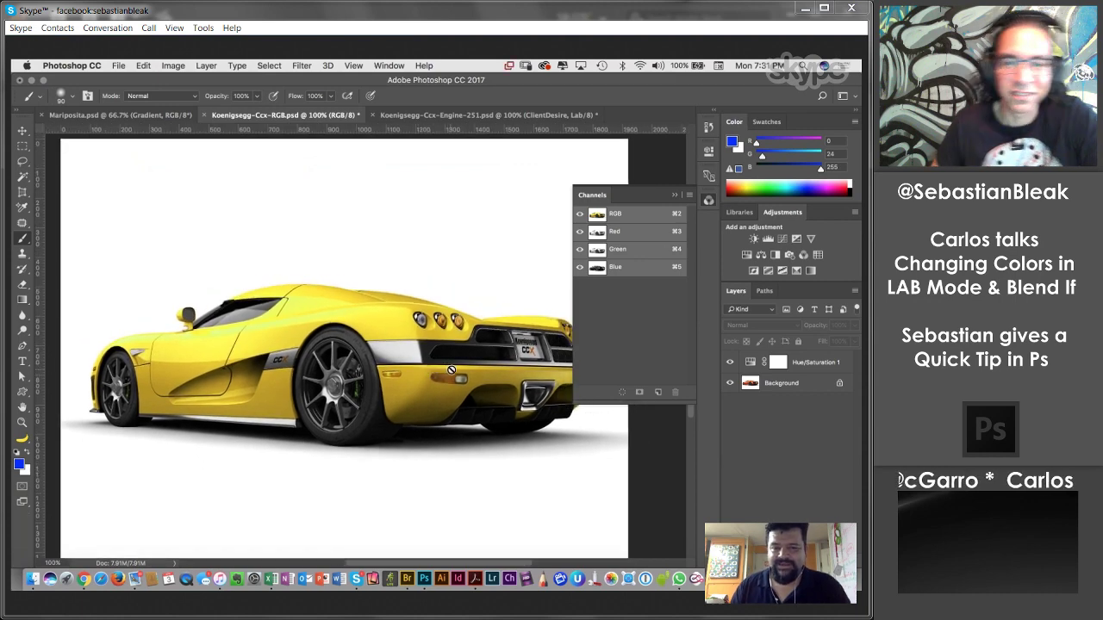
Select the Background layer and view Blue, Red, then Blue channels on their own.
click(806, 387)
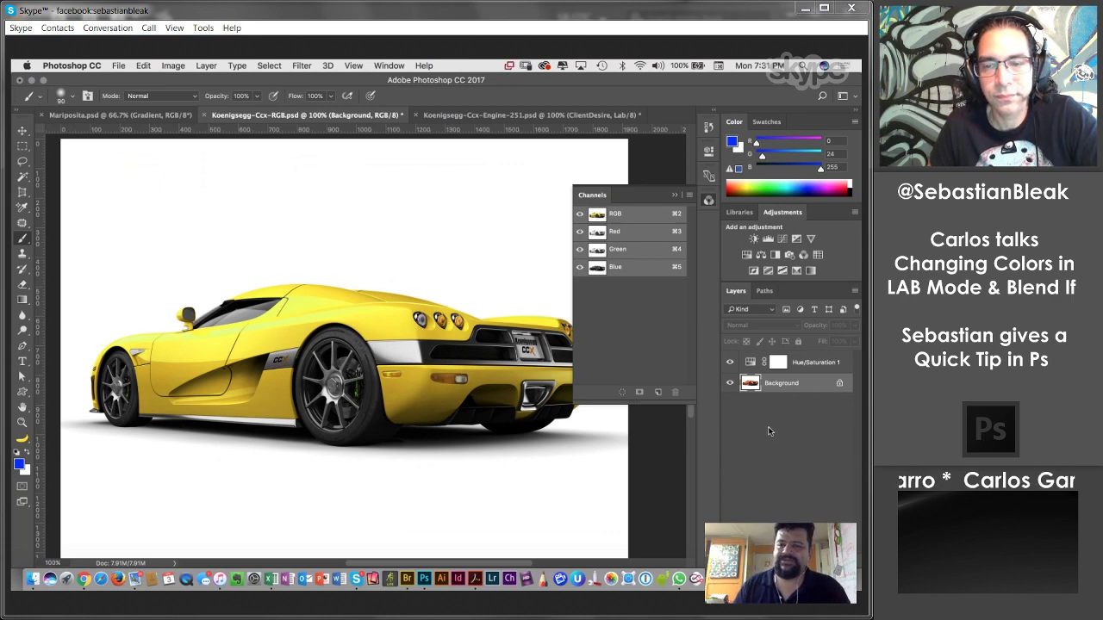
click(641, 269)
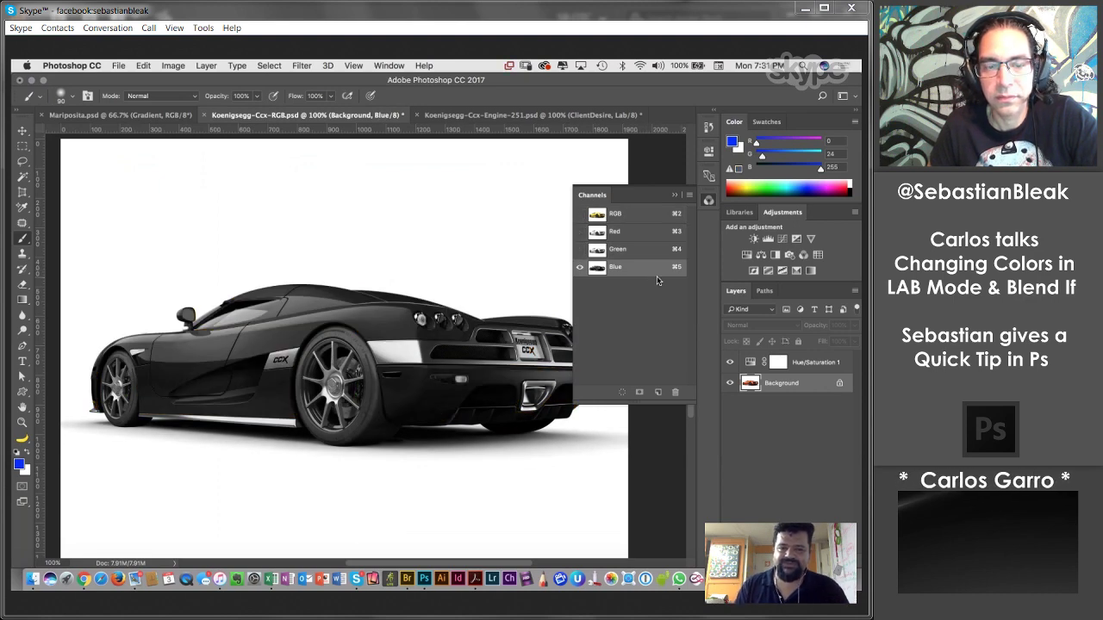
click(634, 232)
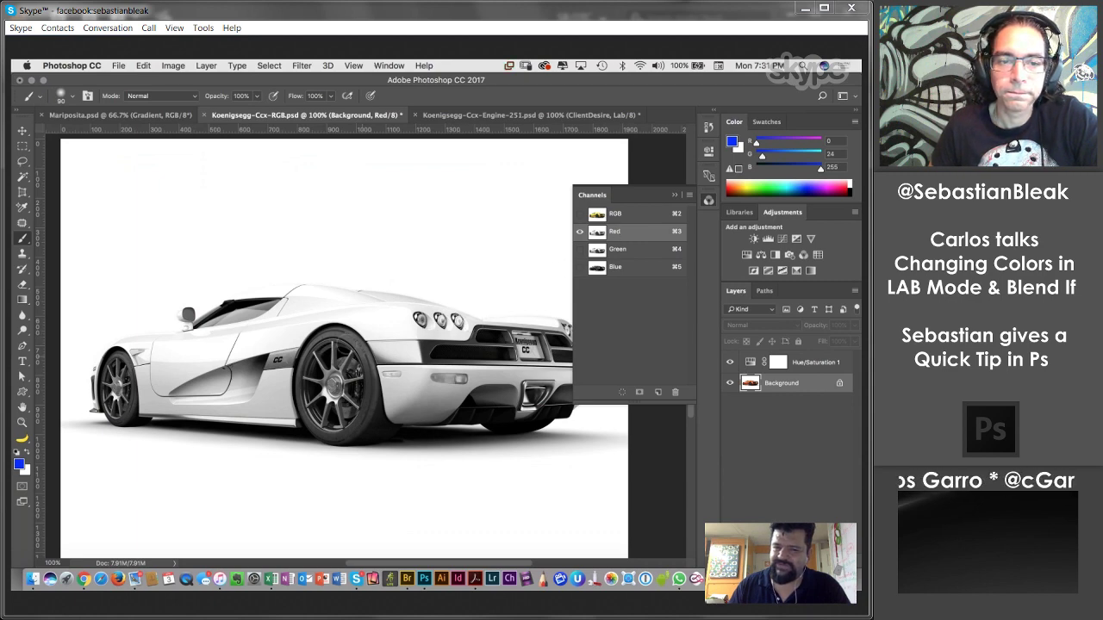
click(638, 269)
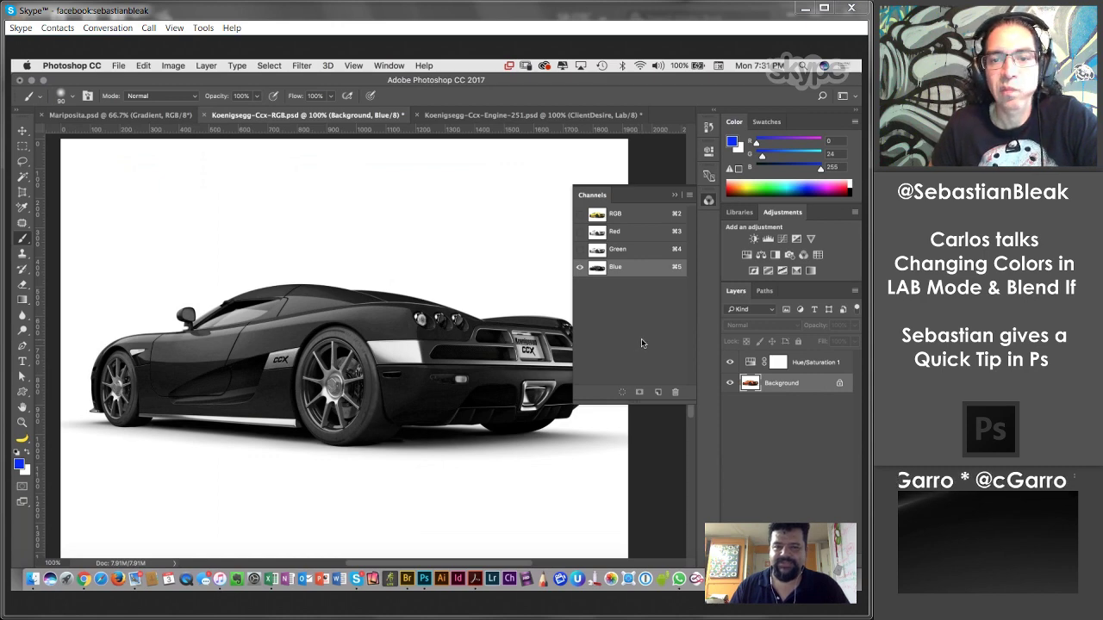
Open Image > Calculations and set the Source 2 layer to Merged.
click(175, 66)
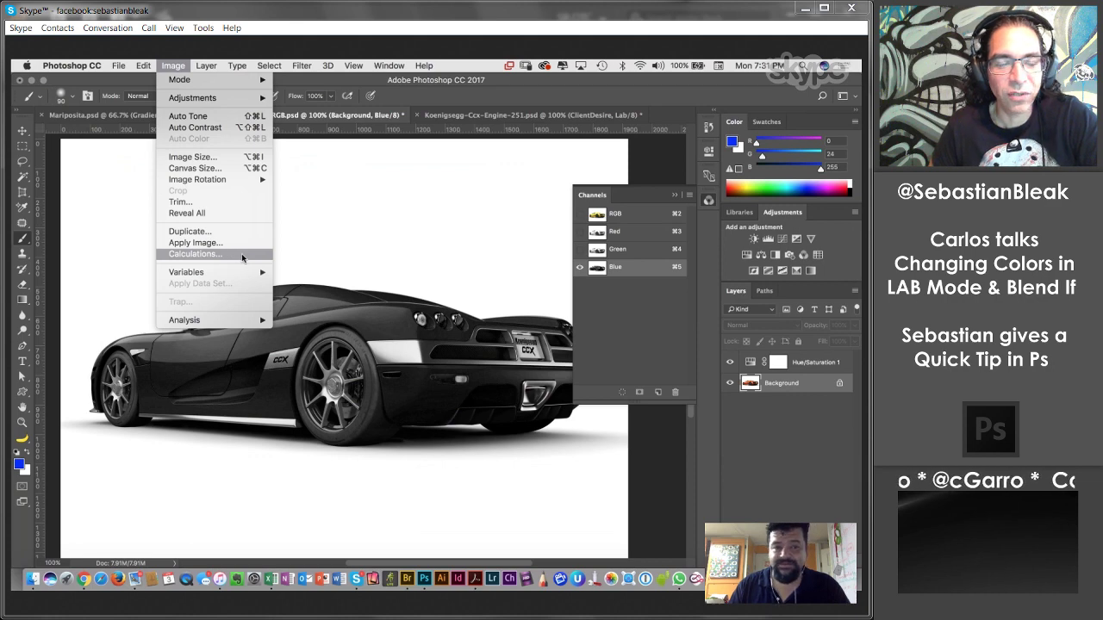
click(196, 254)
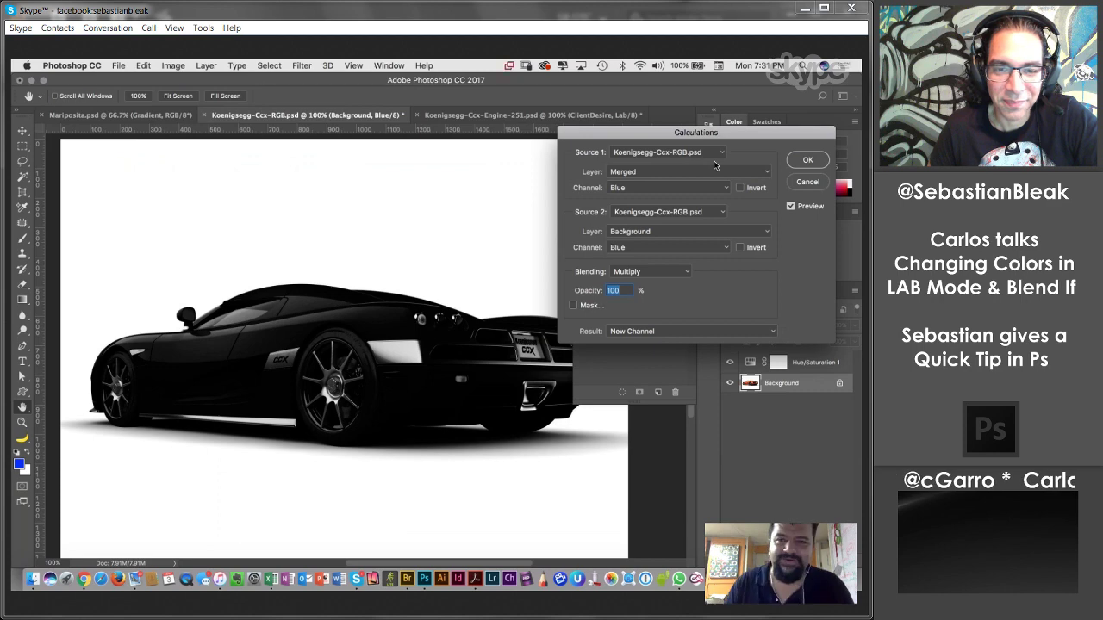
drag(702, 135, 549, 146)
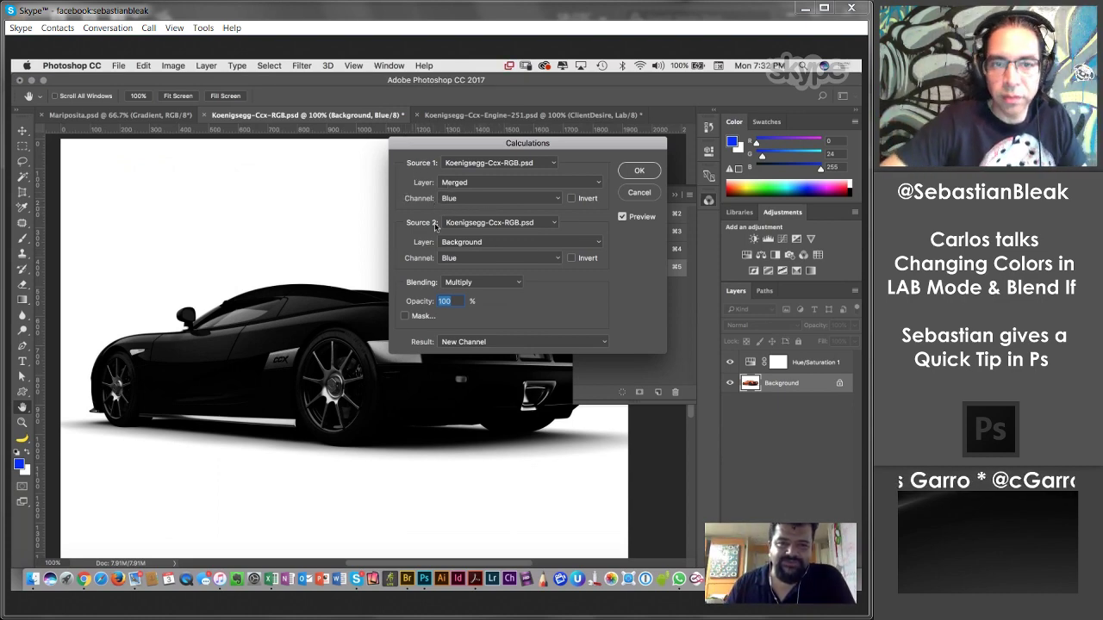
click(471, 247)
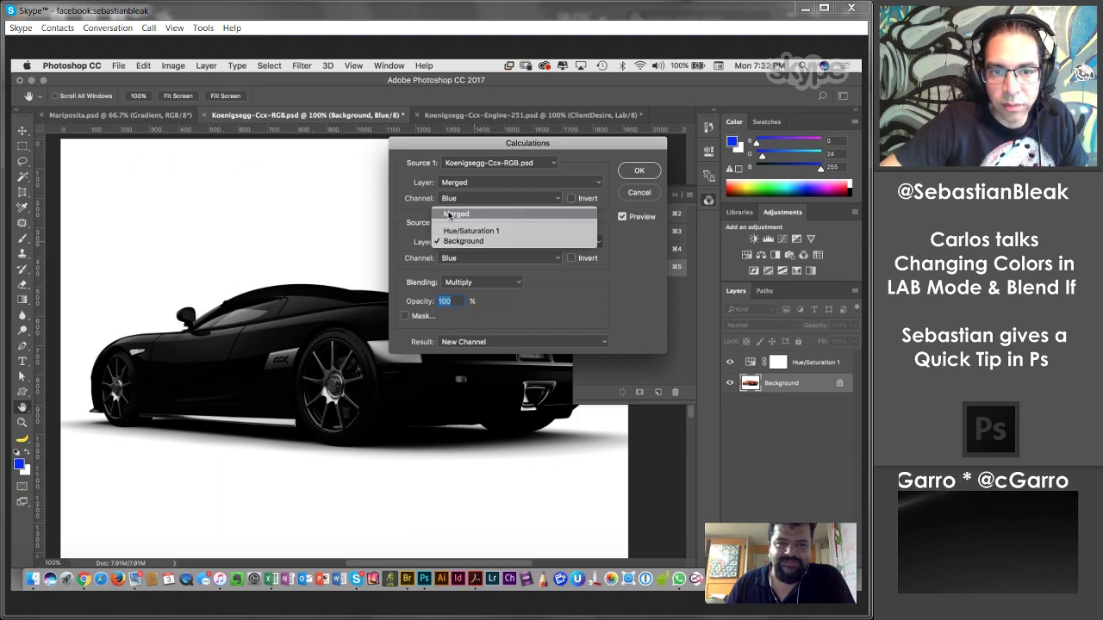
click(457, 214)
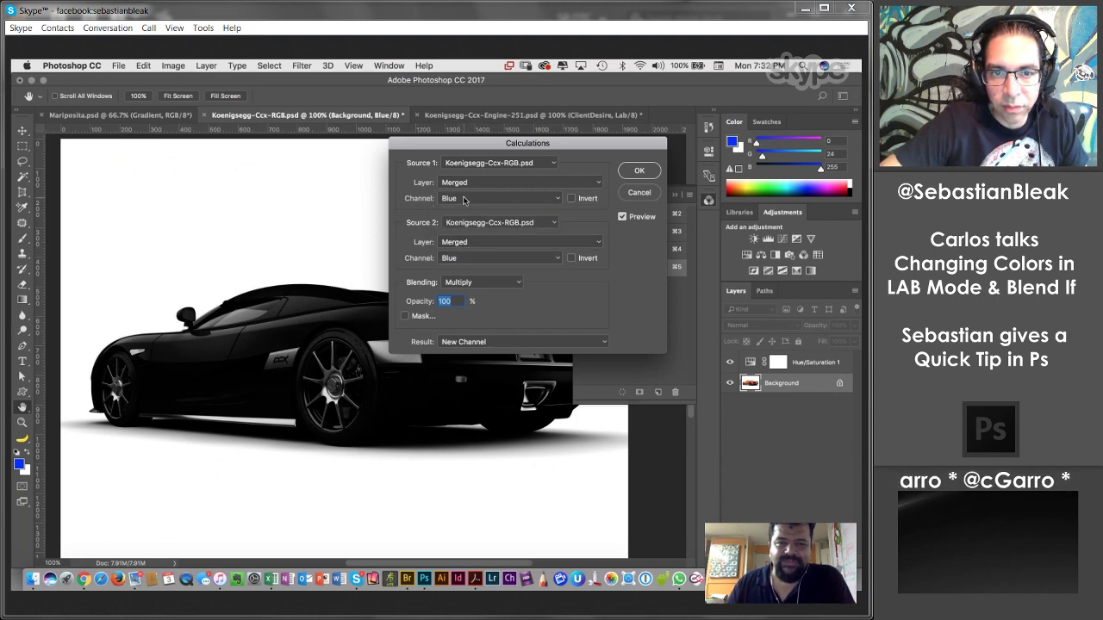
mouse_move(625, 152)
mouse_down()
mouse_move(508, 183)
mouse_move(614, 156)
mouse_move(615, 145)
mouse_up()
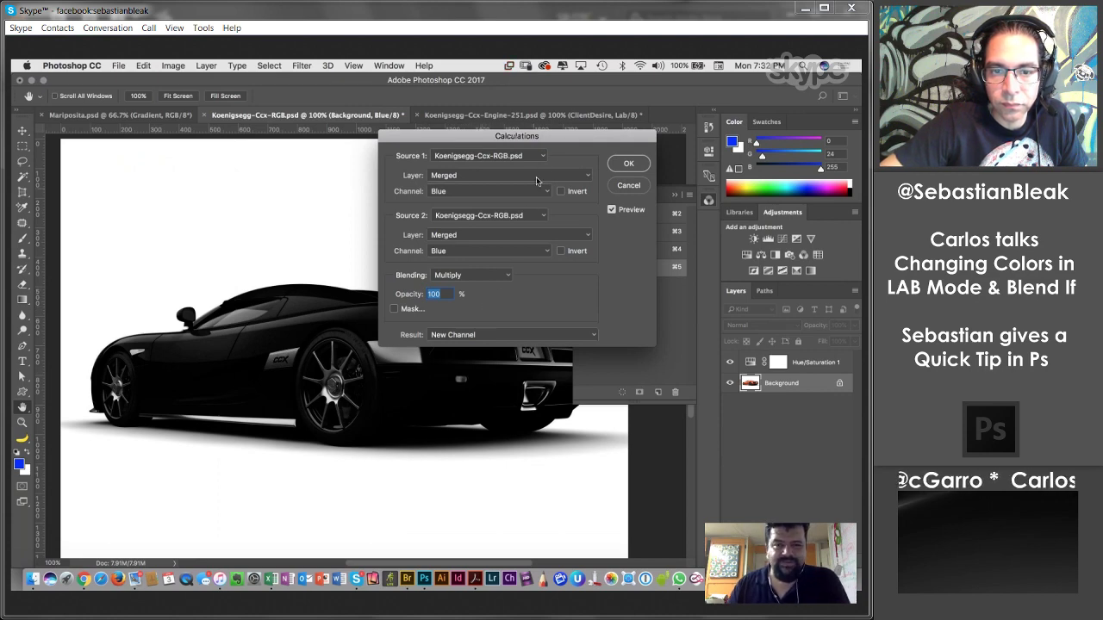
mouse_move(554, 135)
mouse_down()
mouse_move(558, 153)
mouse_move(584, 133)
mouse_move(534, 143)
mouse_up()
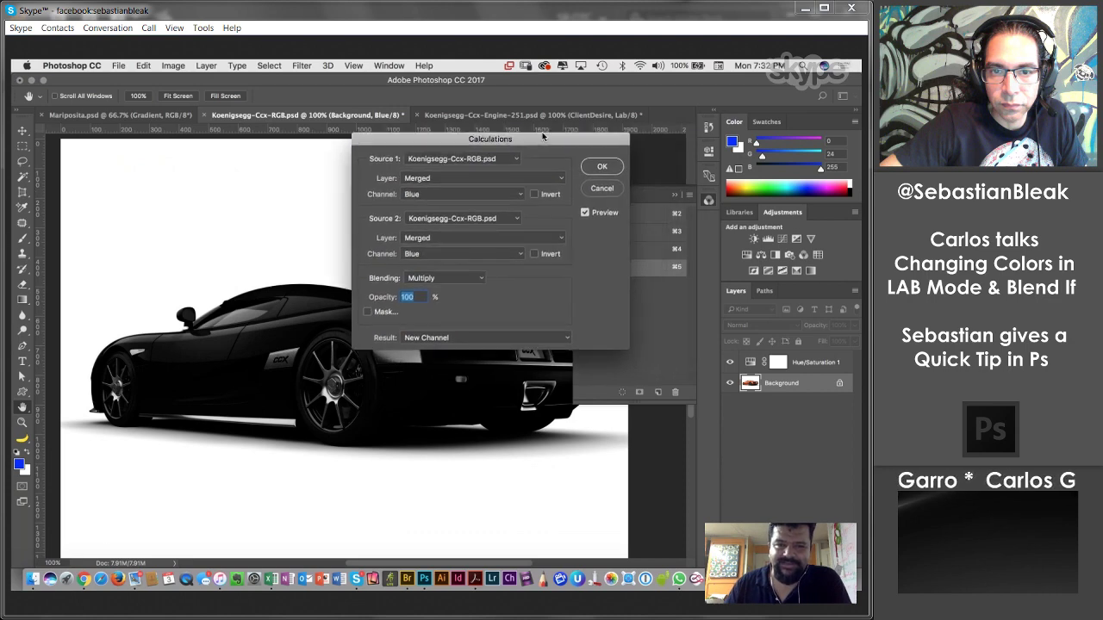
Set Source 1 channel to Red and Blending to Subtract, previewing the white car silhouette.
click(487, 196)
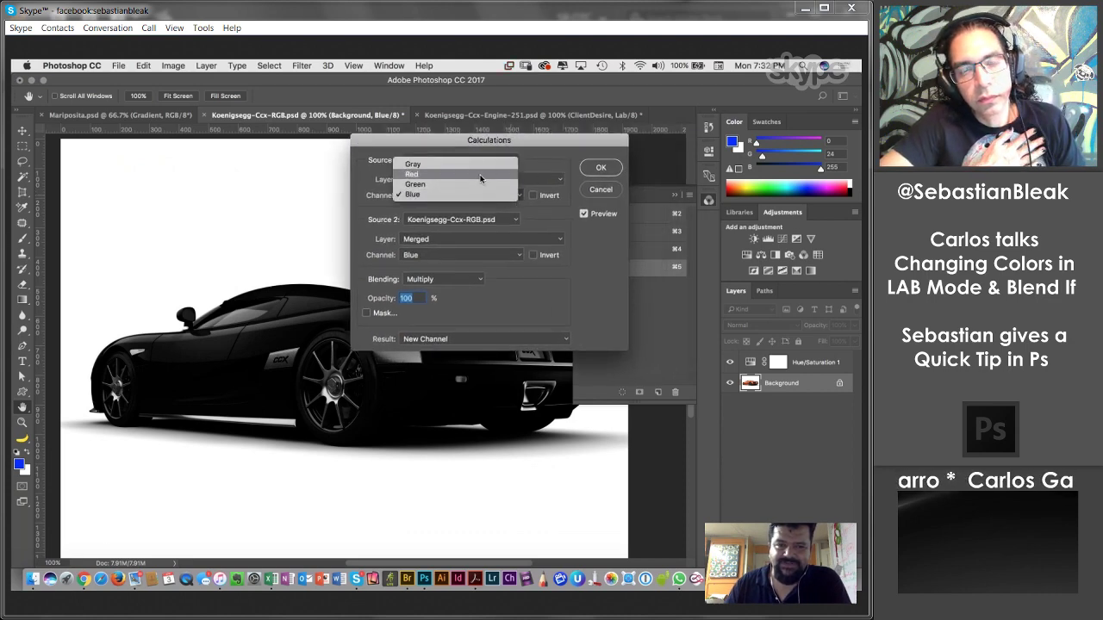
click(479, 174)
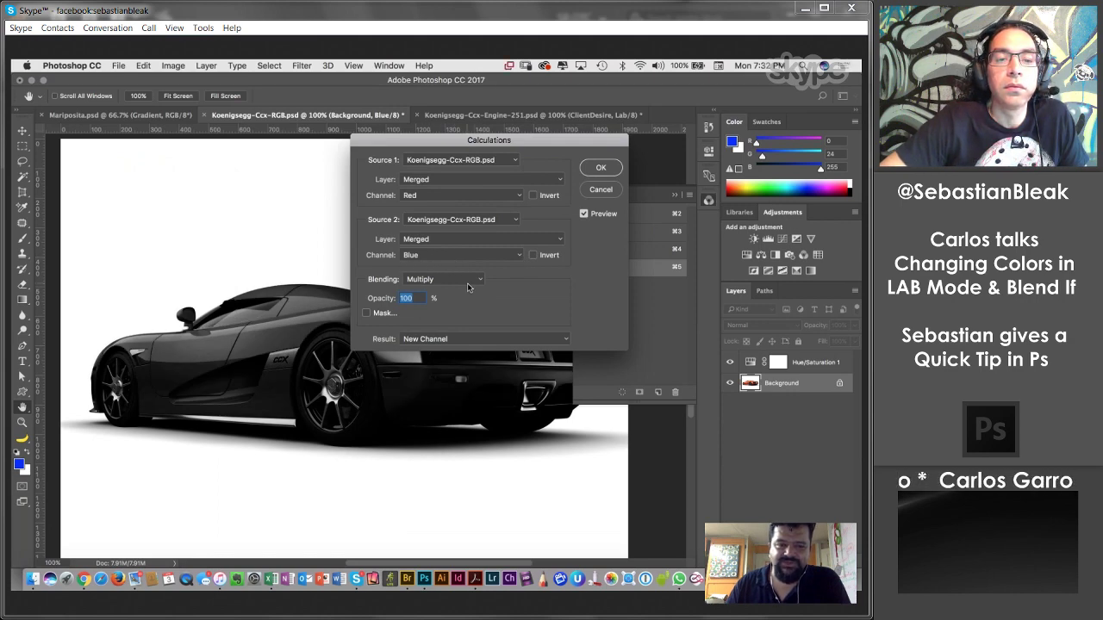
click(473, 281)
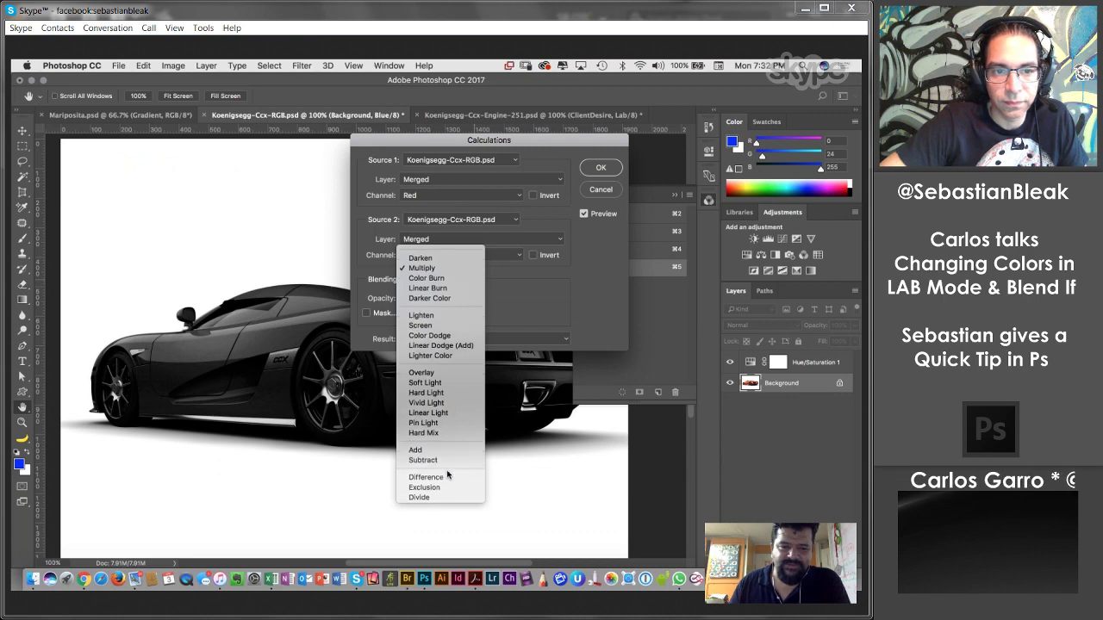
click(447, 471)
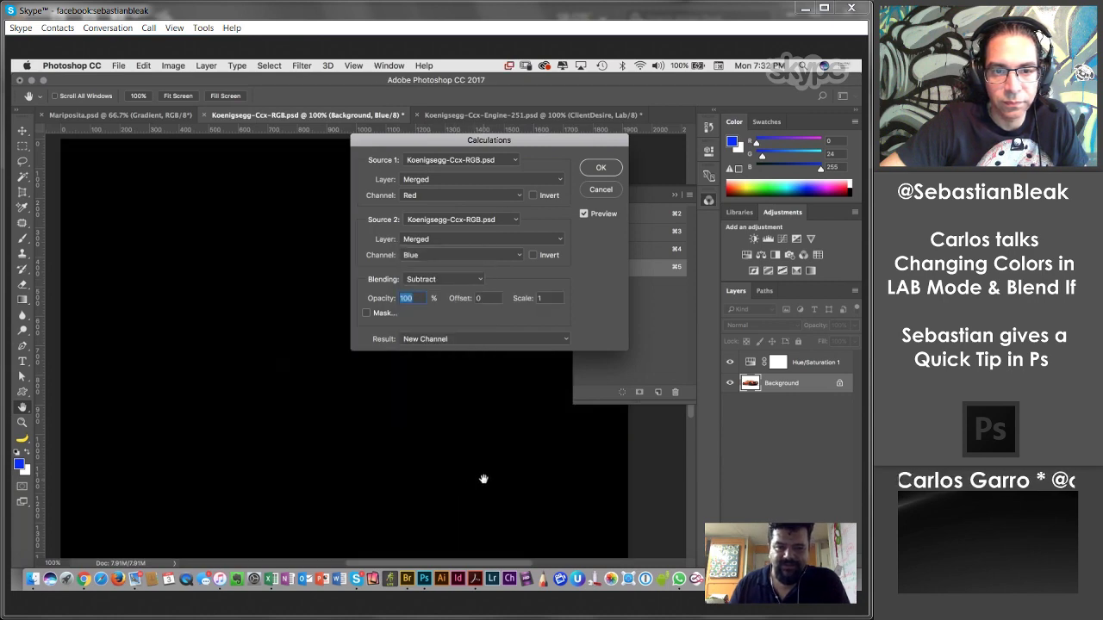
drag(535, 144, 476, 153)
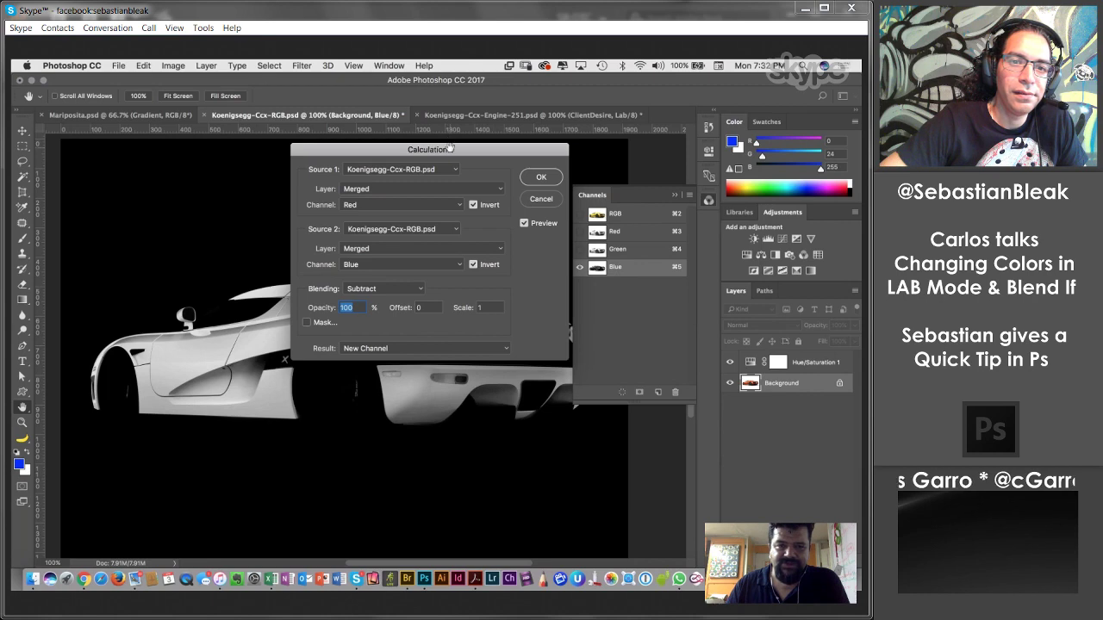
drag(449, 148, 639, 103)
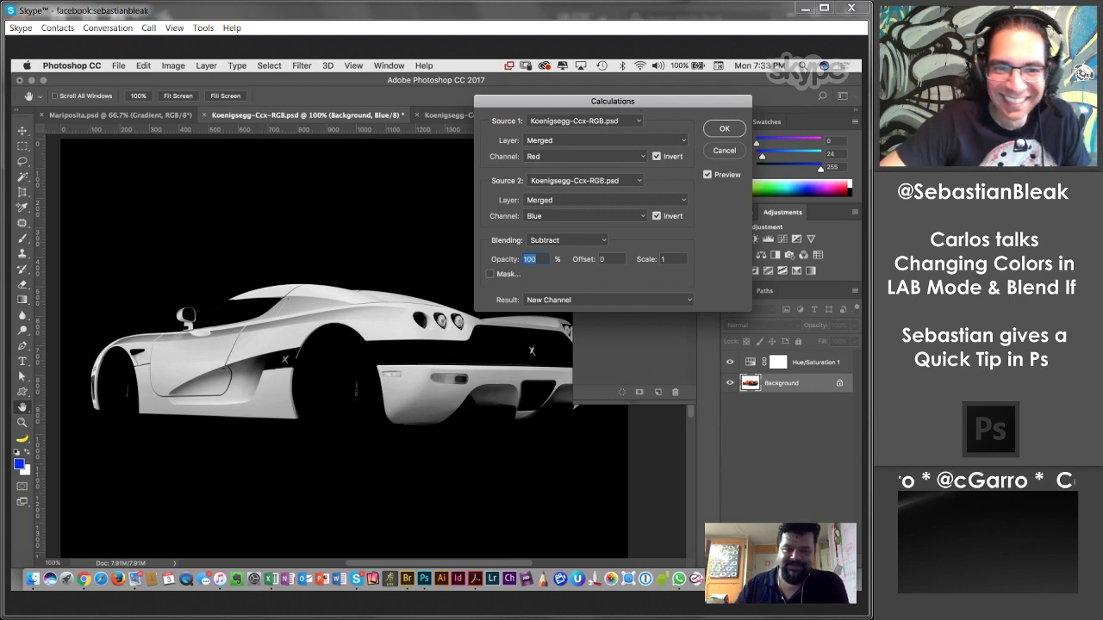
Accept the calculation as a new Alpha 1 channel, pan the canvas, and start Curves (Cmd+M).
click(724, 128)
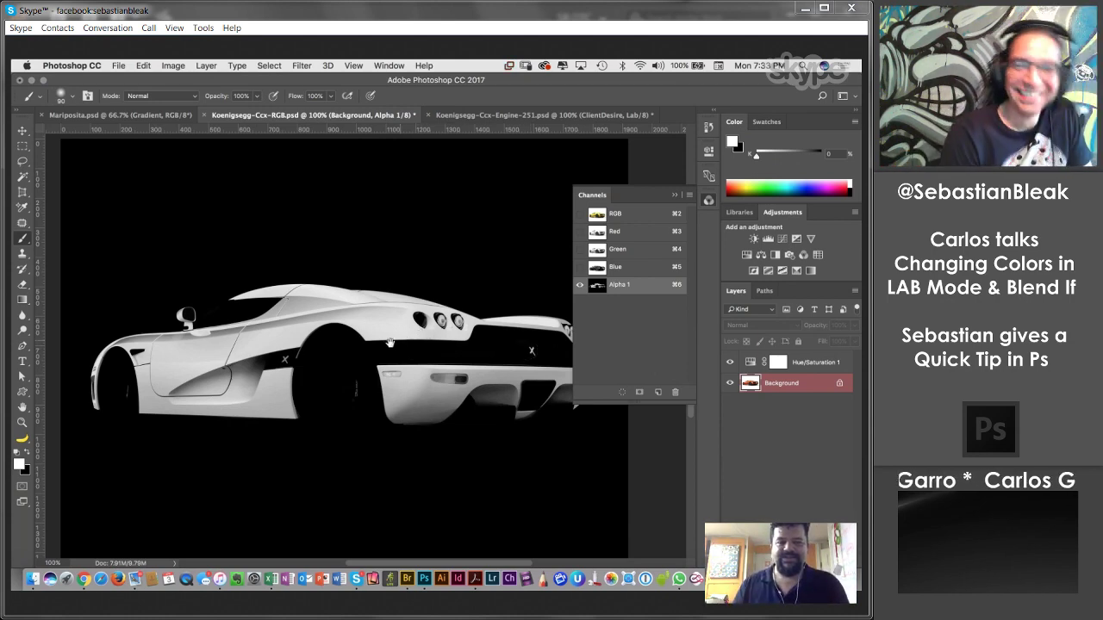
scroll(390, 343, right, 3)
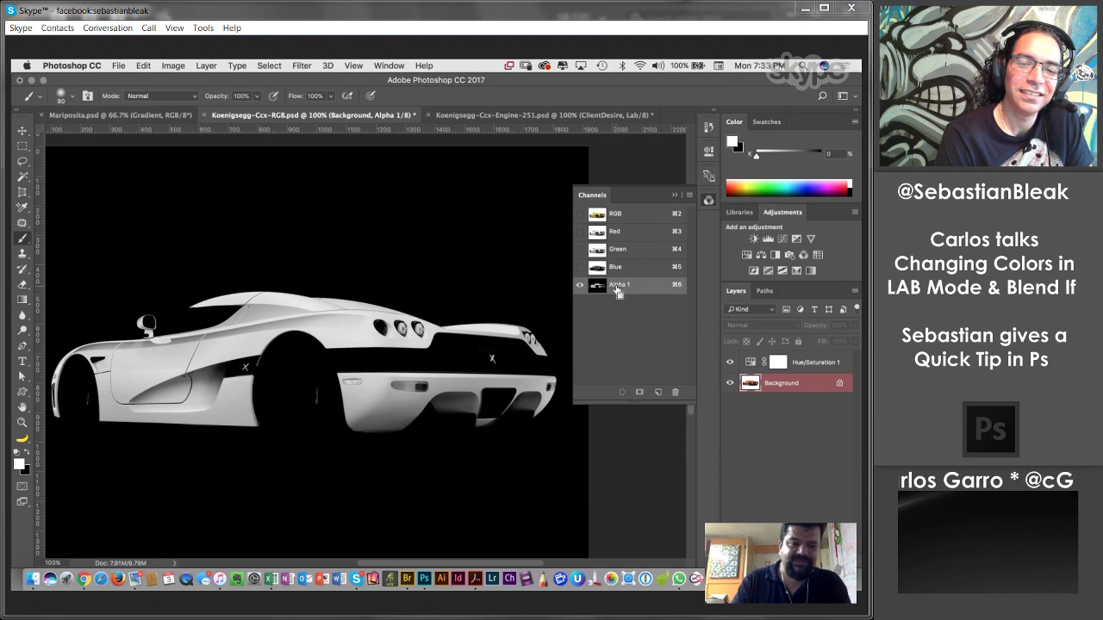
key(super+m)
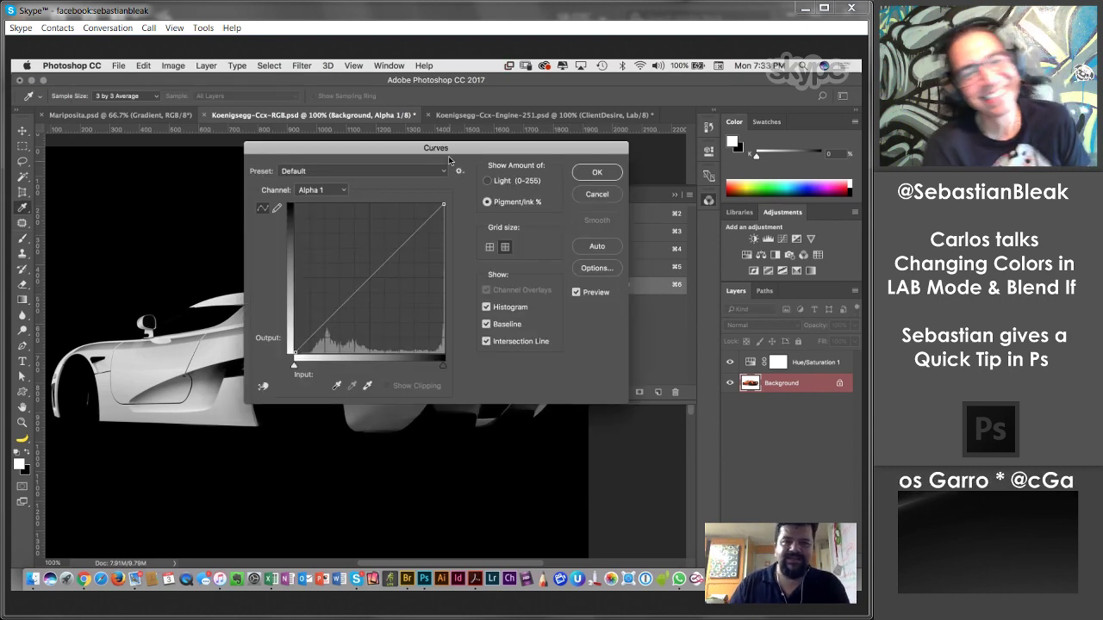
Curve the Alpha 1 channel with black point 24 and a point at input 82, output 44.
drag(448, 160, 565, 155)
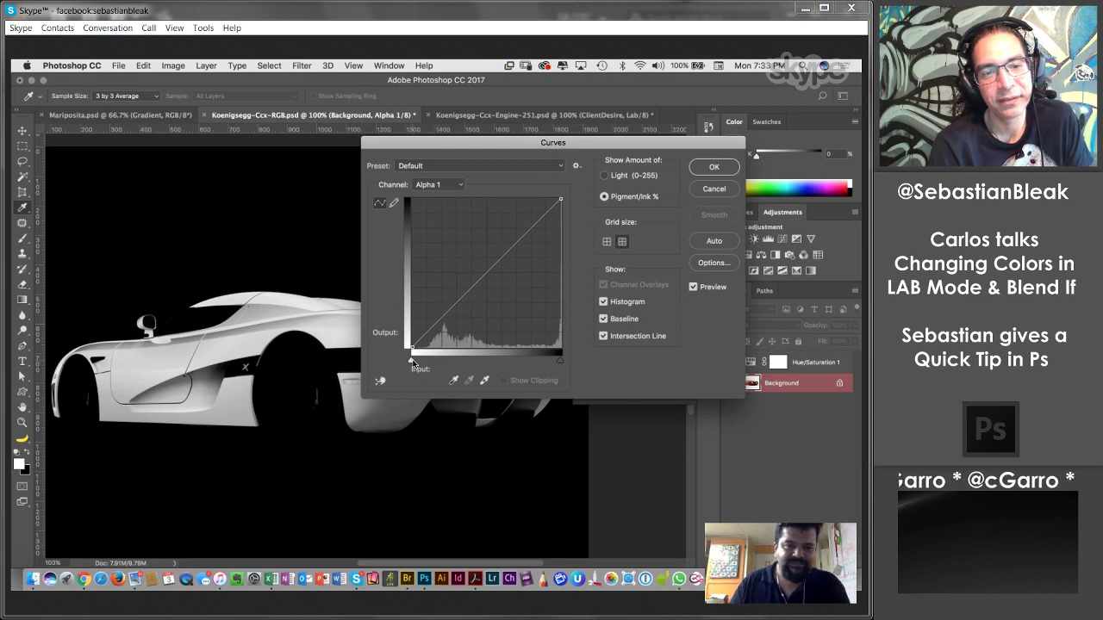
drag(412, 361, 448, 362)
drag(519, 280, 532, 283)
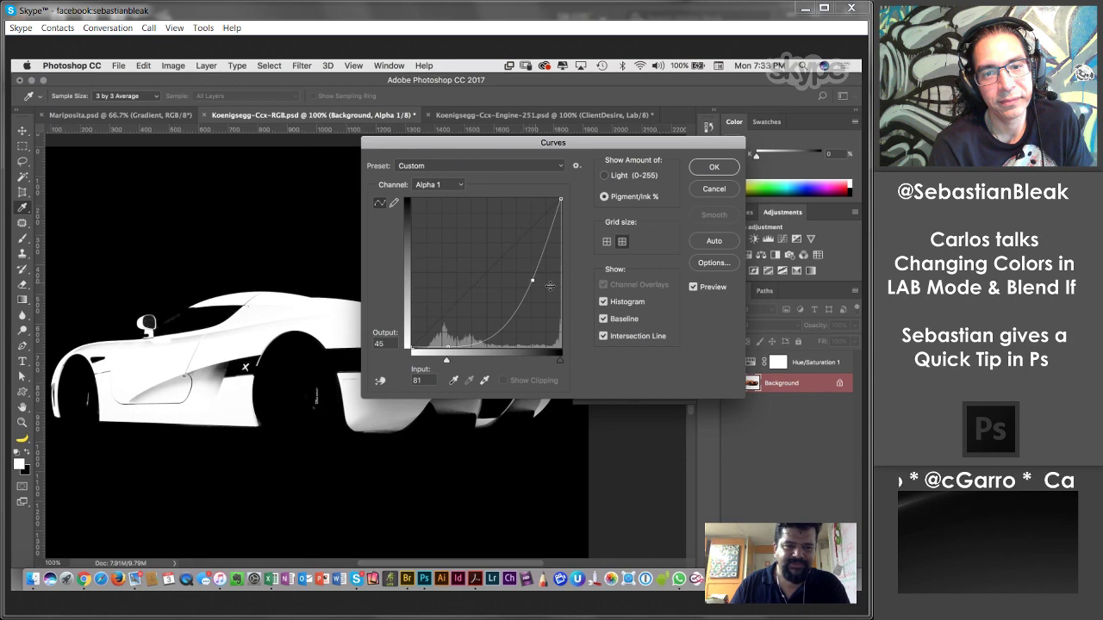
click(711, 168)
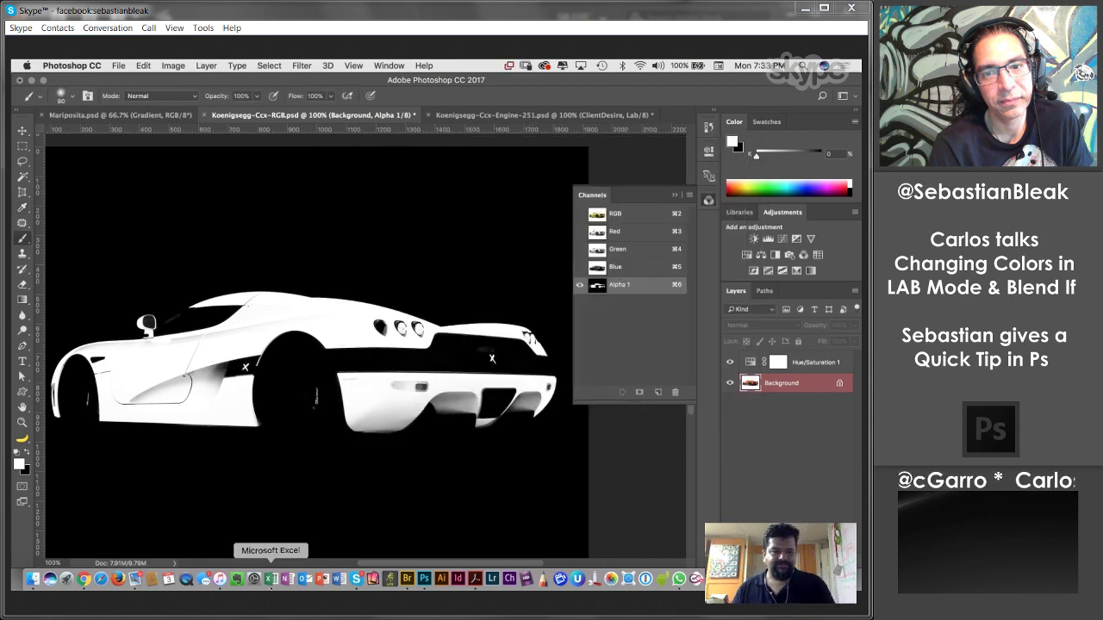
Zoom in on the car's door and mirror area of the Alpha 1 mask.
key(z)
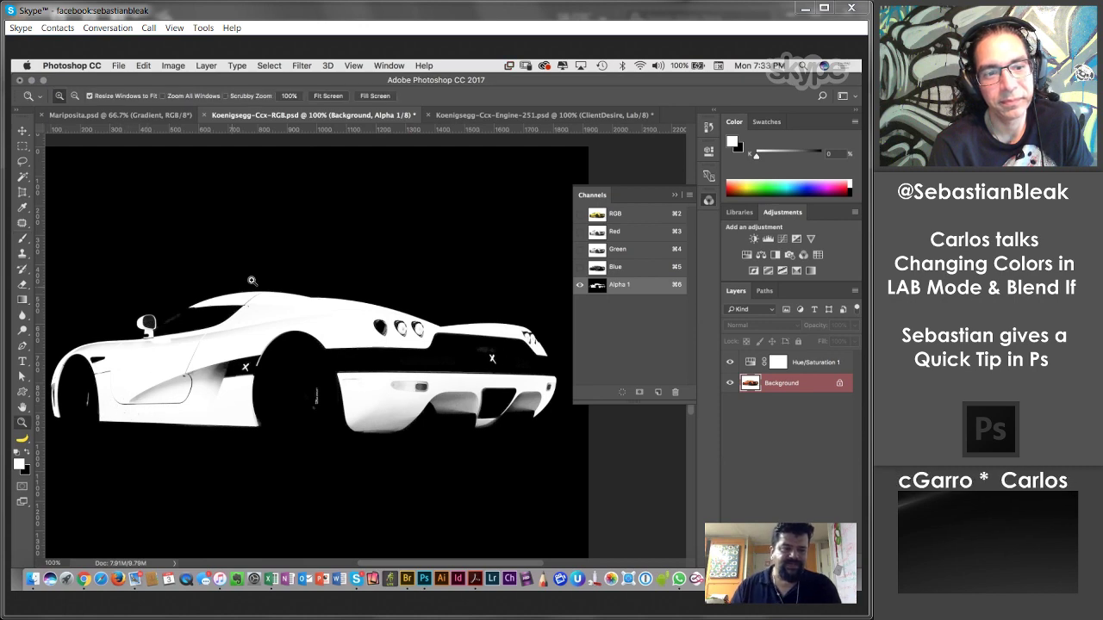
drag(282, 307, 52, 416)
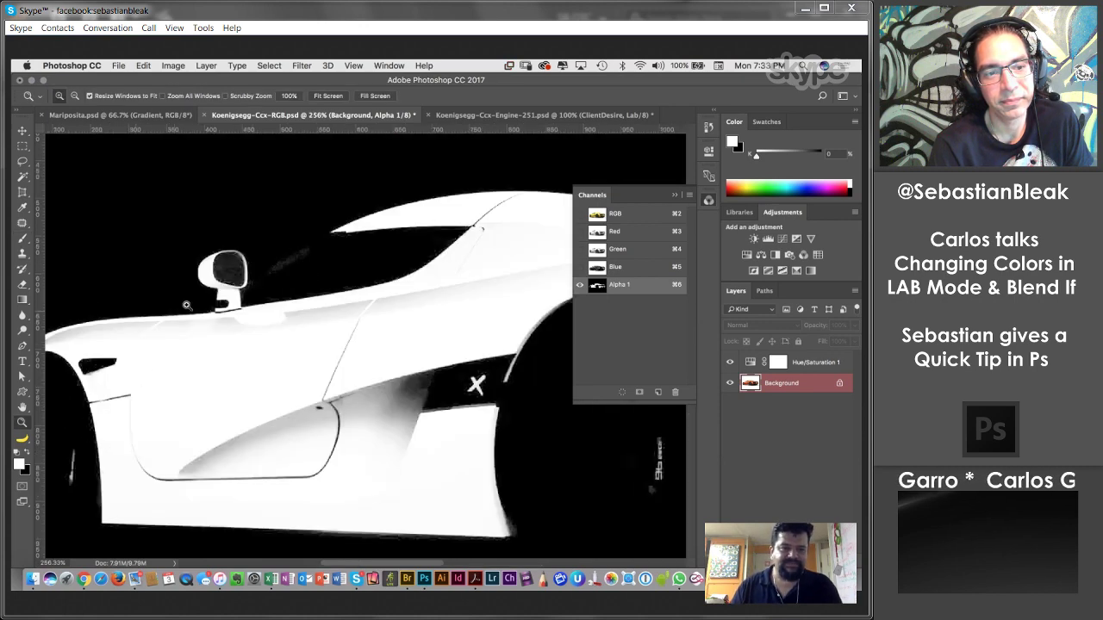
drag(194, 382, 276, 355)
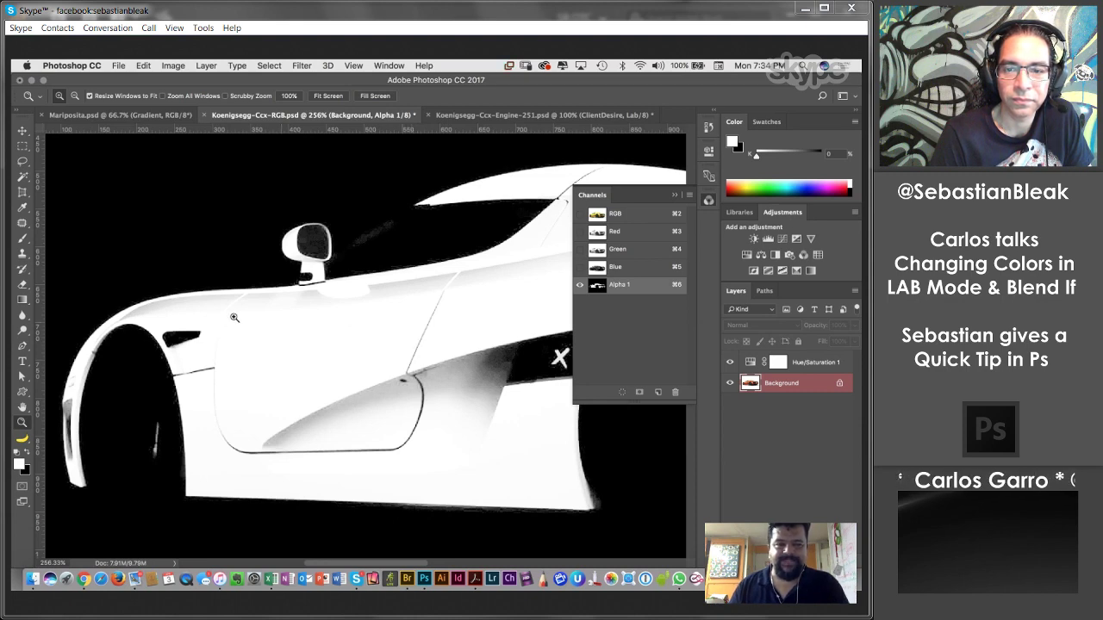
click(24, 239)
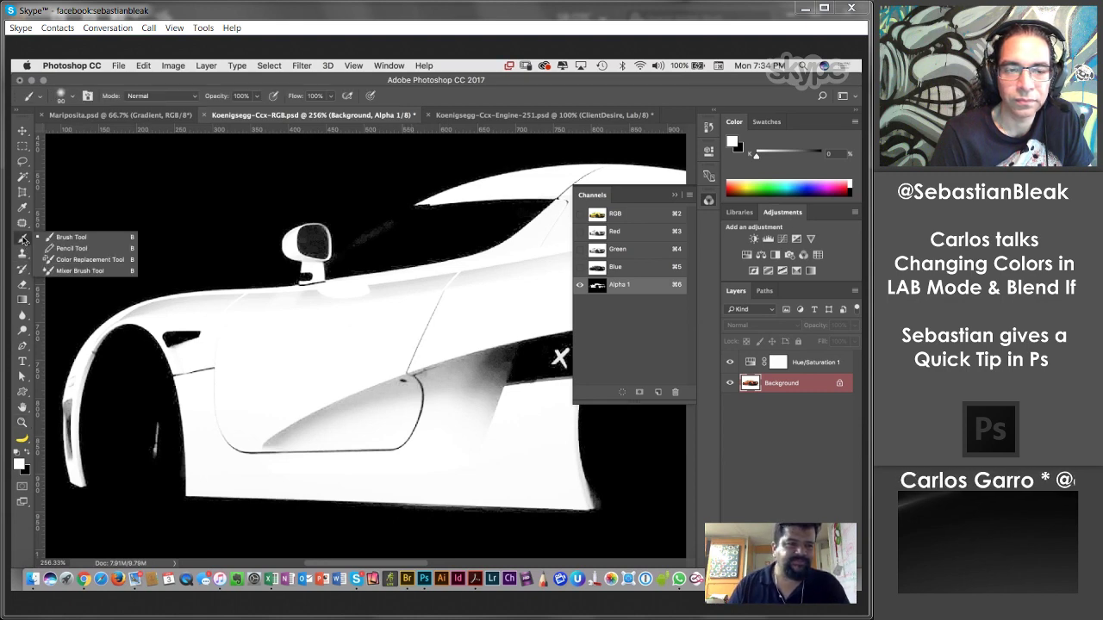
Paint white along the car's upper edge and lower door streak with a size-50 brush.
click(77, 236)
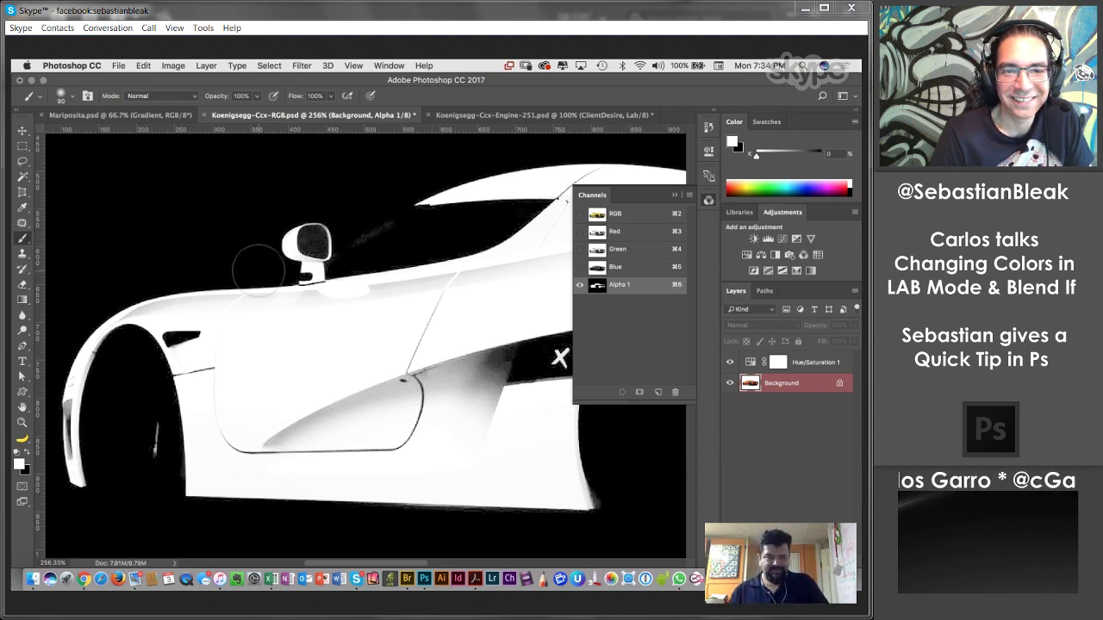
key(bracketleft)
key(bracketleft)
key(bracketleft)
key(bracketleft)
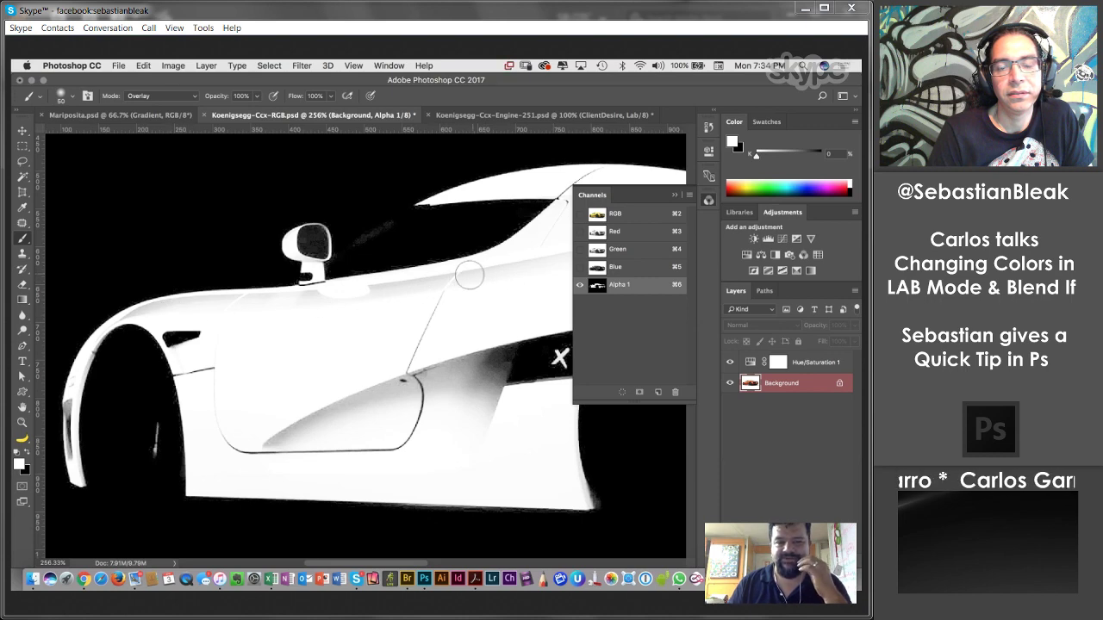
mouse_move(181, 315)
mouse_down()
mouse_move(128, 319)
mouse_move(480, 274)
mouse_up()
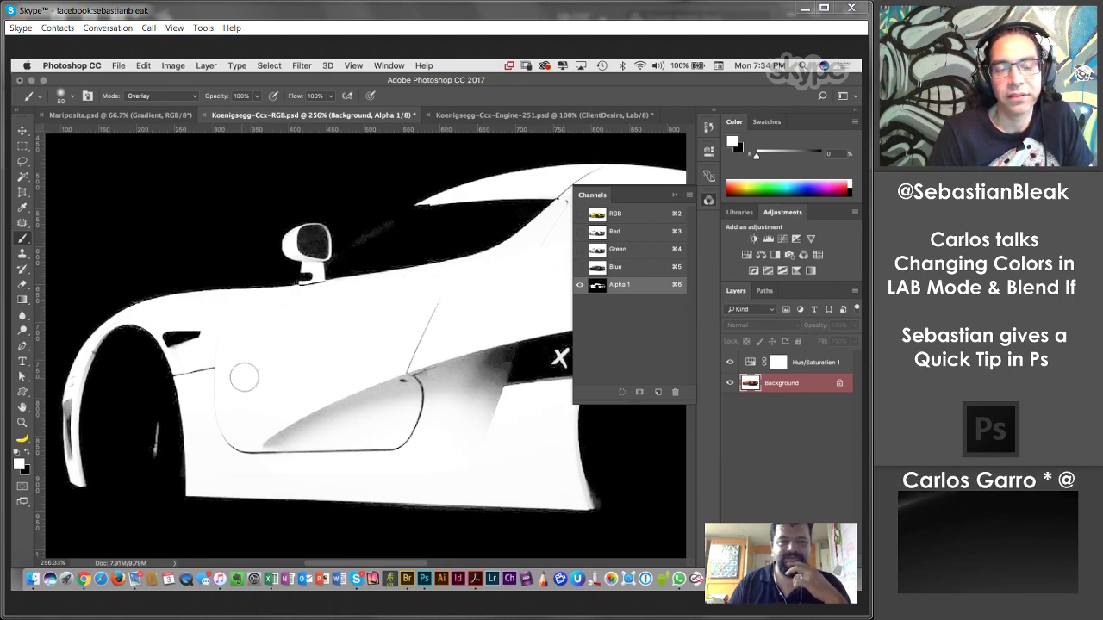
mouse_move(259, 430)
mouse_down()
mouse_move(392, 454)
mouse_move(432, 473)
mouse_up()
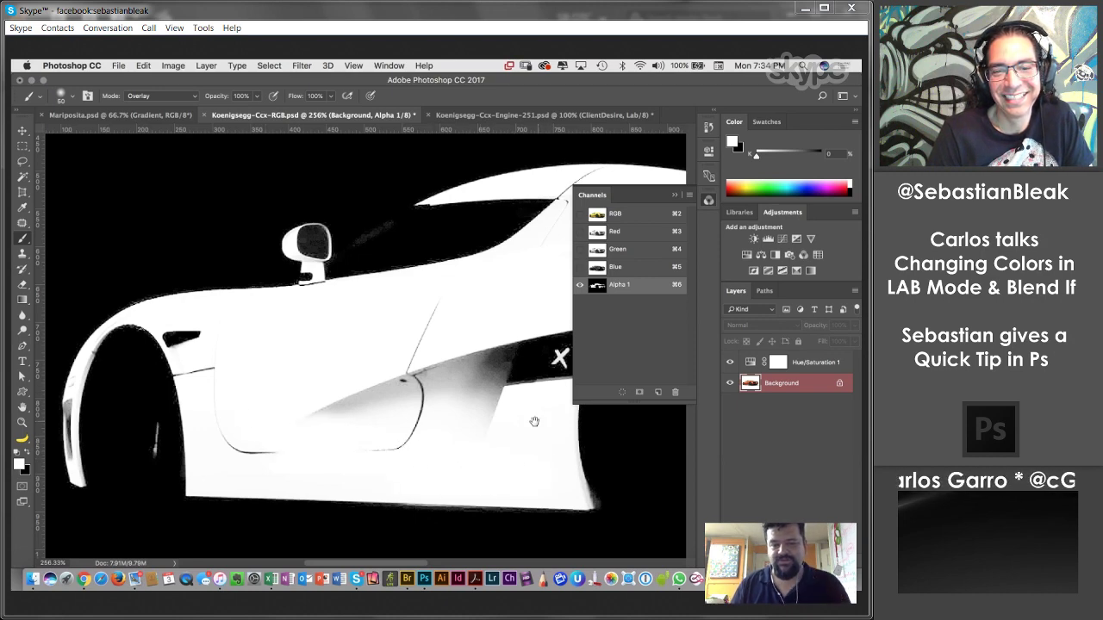
Paint white over the lower rear panel, then switch the foreground colour to black.
drag(499, 420, 182, 388)
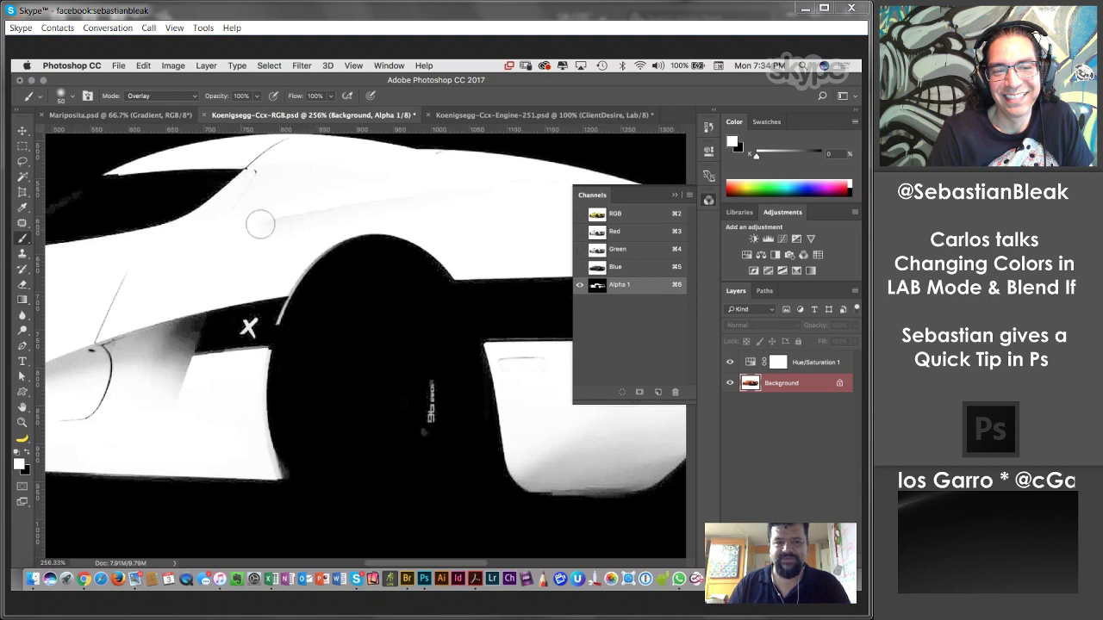
mouse_move(452, 199)
mouse_down()
mouse_move(216, 250)
mouse_move(164, 250)
mouse_up()
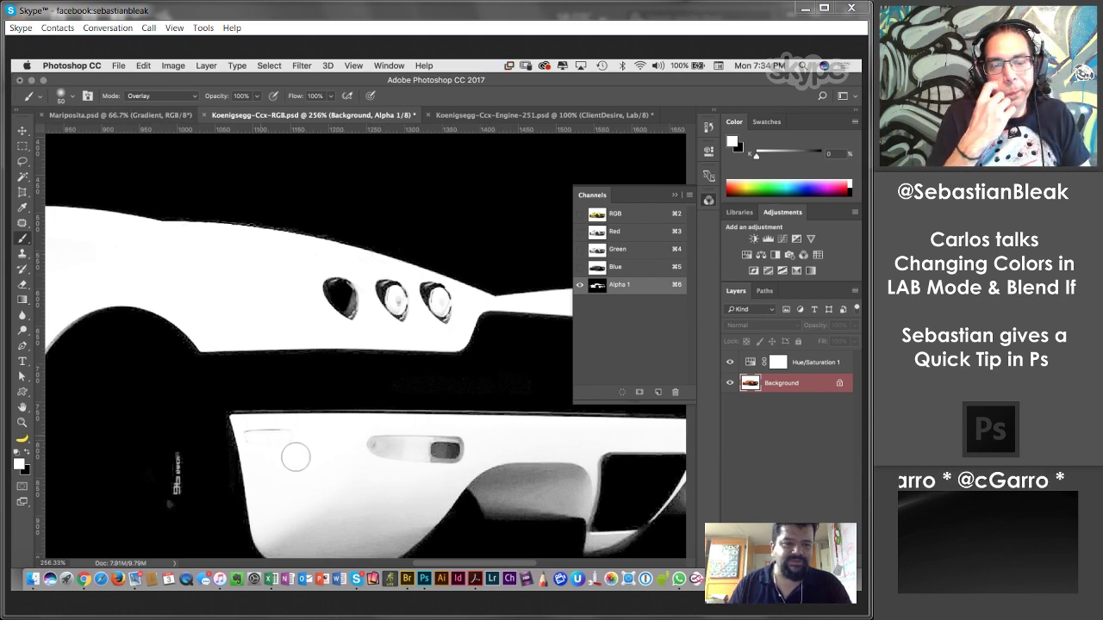
drag(296, 456, 361, 374)
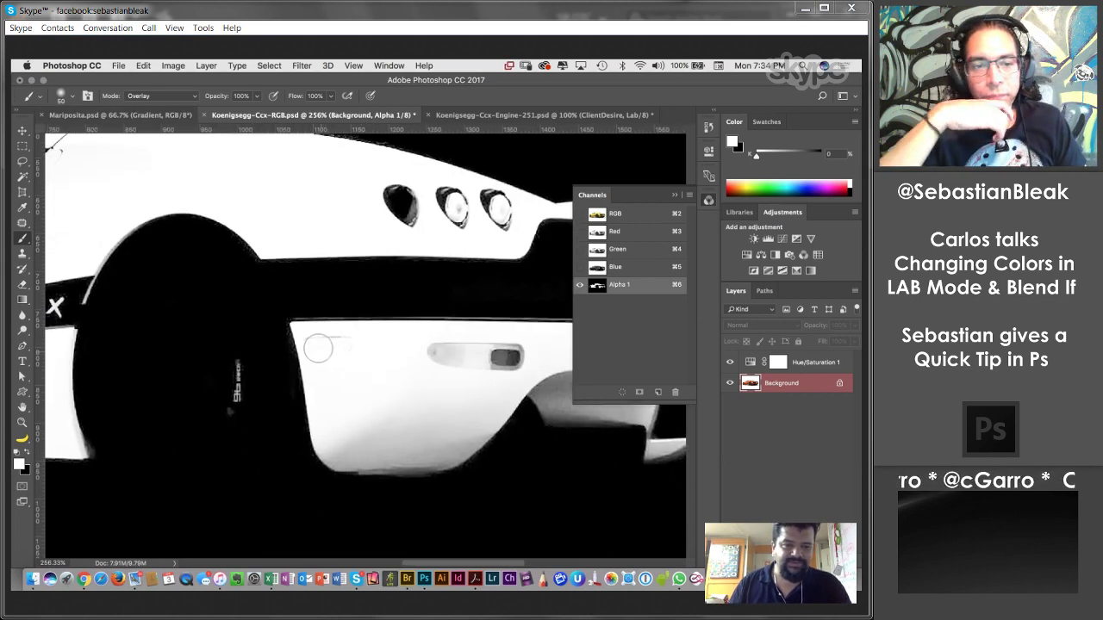
mouse_move(380, 423)
mouse_down()
mouse_move(361, 433)
mouse_move(376, 439)
mouse_move(379, 405)
mouse_move(335, 399)
mouse_move(342, 372)
mouse_move(450, 407)
mouse_move(418, 435)
mouse_move(326, 445)
mouse_move(381, 452)
mouse_up()
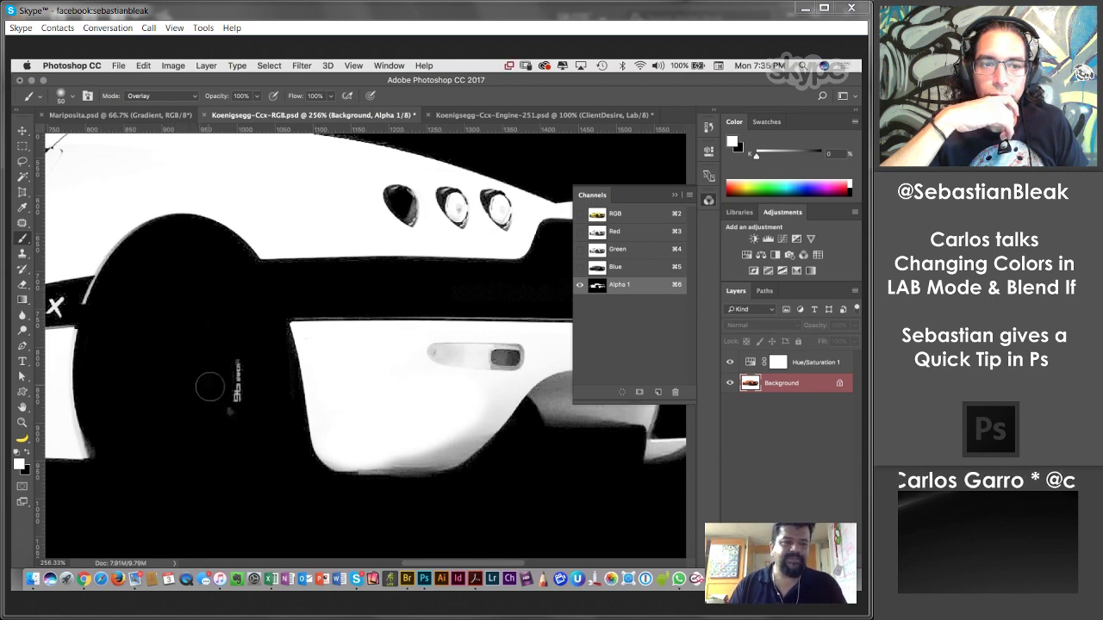
mouse_move(448, 309)
mouse_down()
mouse_move(328, 422)
mouse_move(216, 374)
mouse_move(229, 316)
mouse_up()
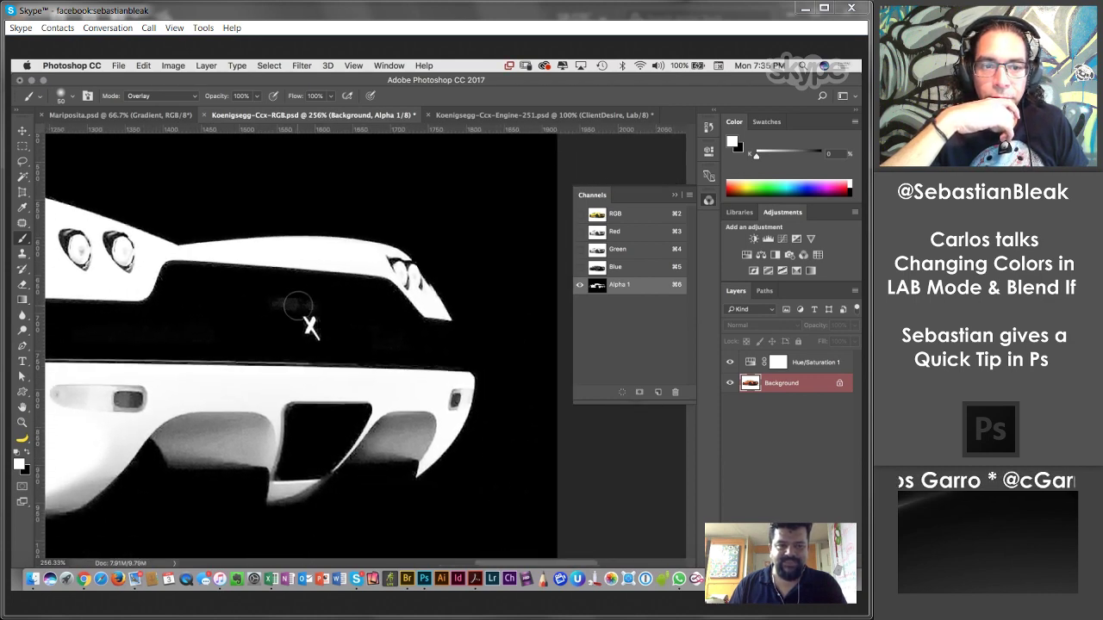
key(x)
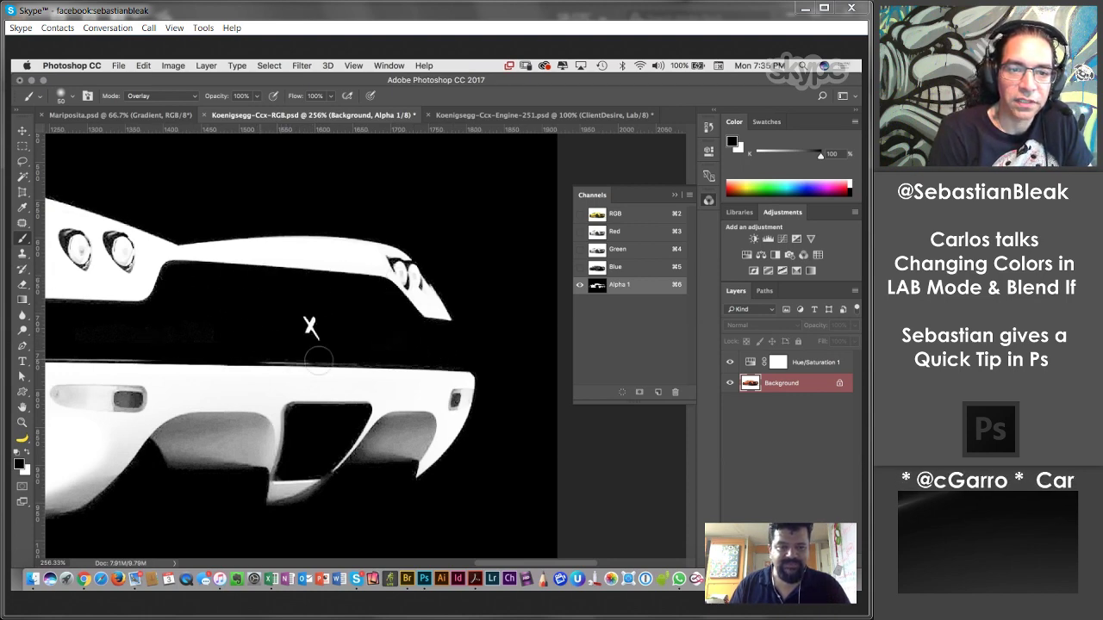
Work along the car's rear, vents and wheel area, painting out grey markings in black.
drag(192, 344, 460, 348)
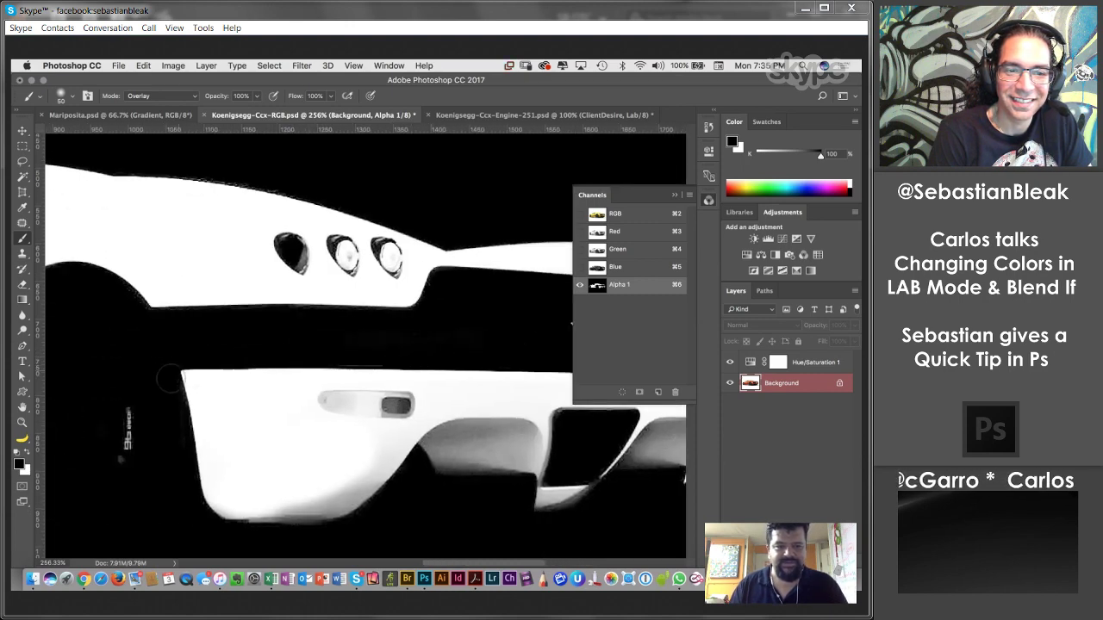
drag(152, 452, 327, 406)
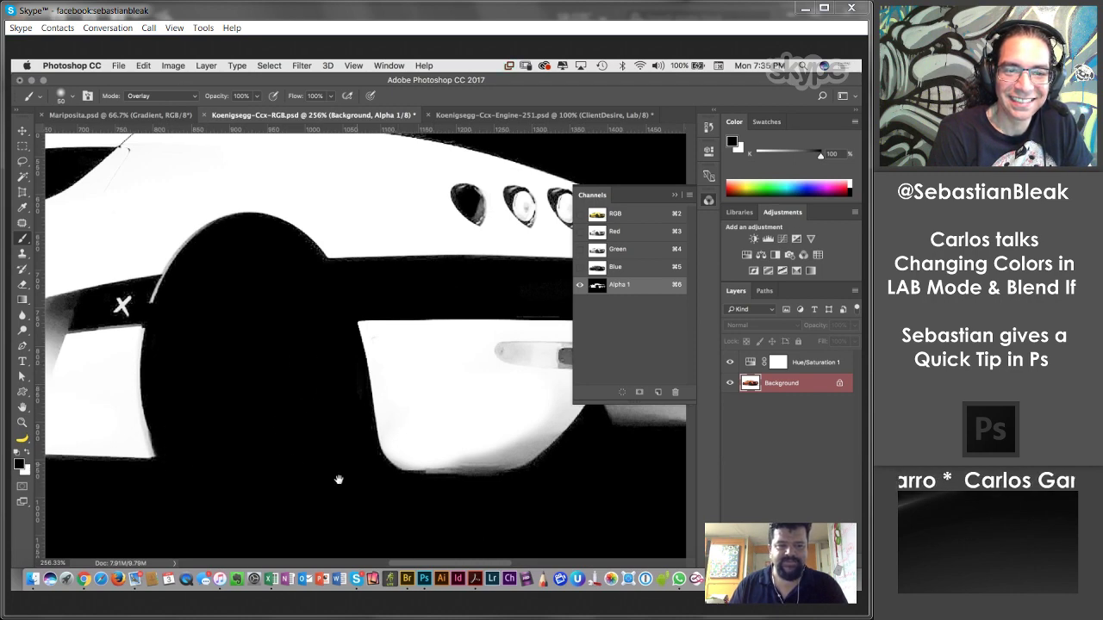
drag(338, 480, 123, 457)
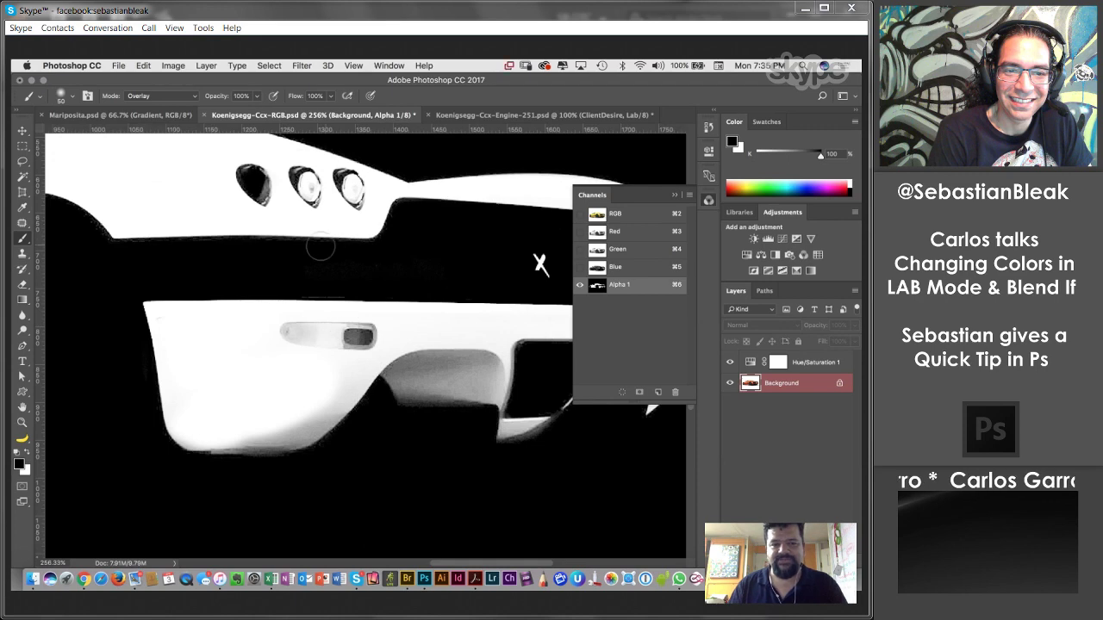
scroll(230, 273, left, 10)
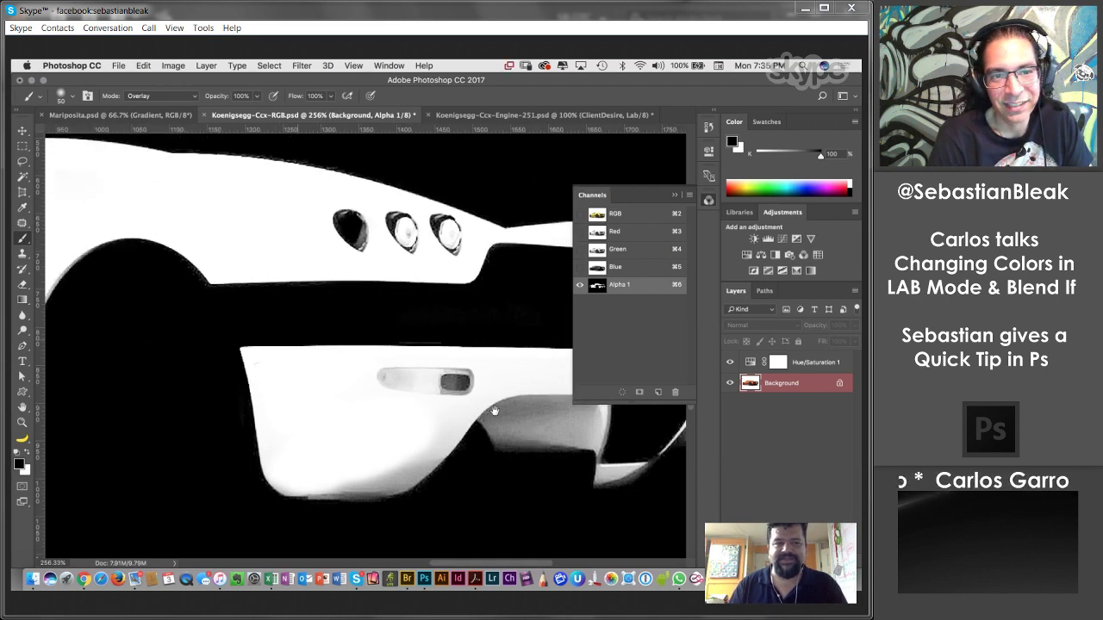
scroll(447, 352, left, 2)
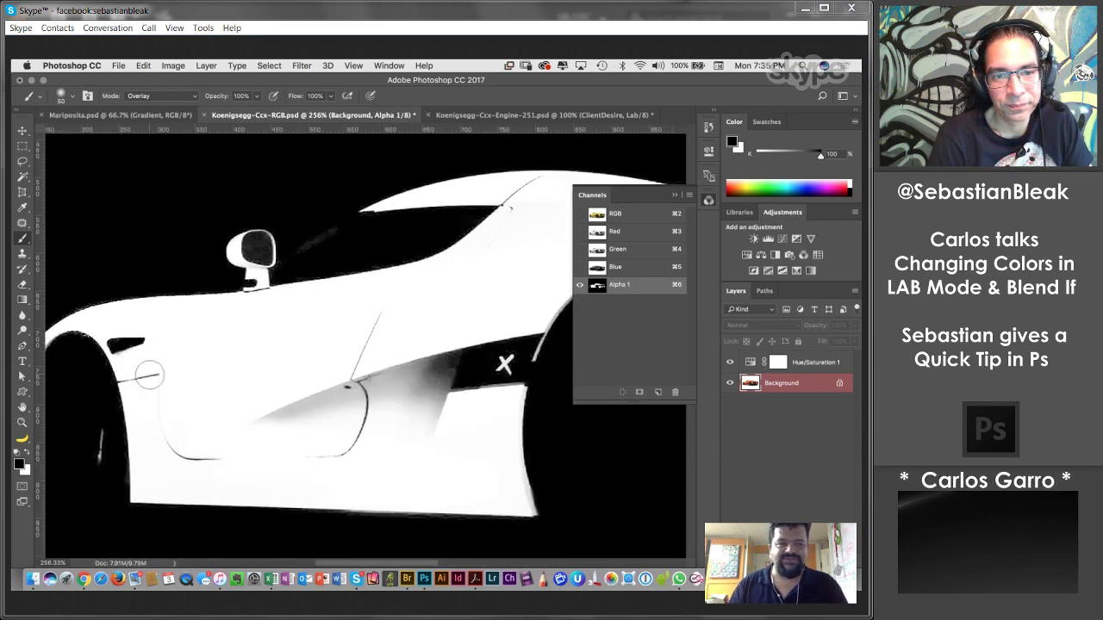
Switch to white and paint out the dark wheel-arch line and door seams.
key(x)
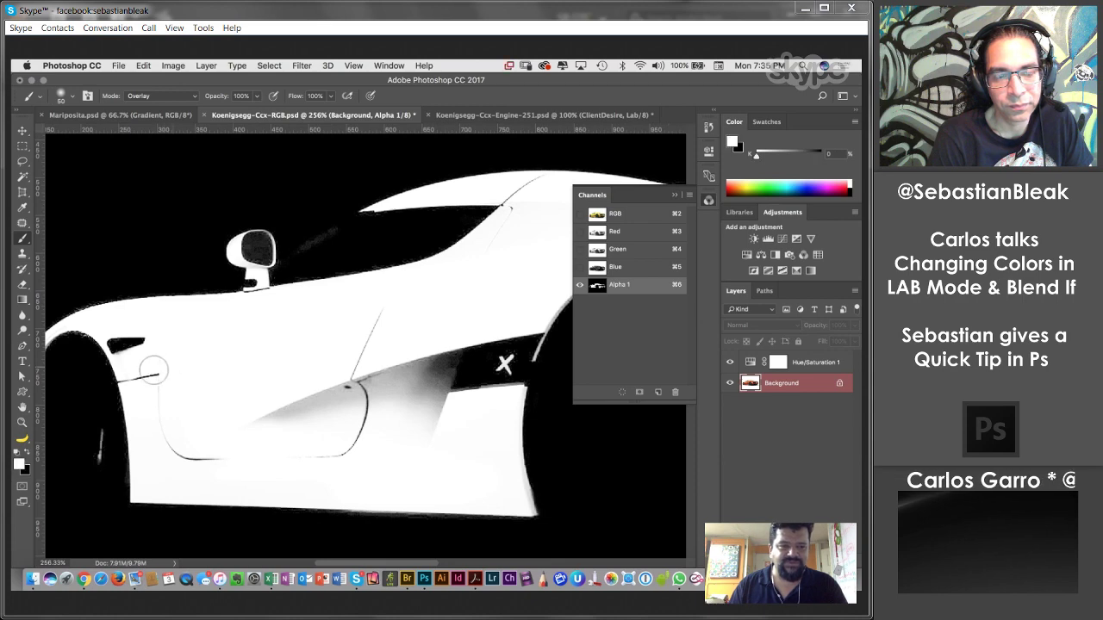
mouse_move(163, 367)
mouse_down()
mouse_move(188, 460)
mouse_move(208, 465)
mouse_move(204, 455)
mouse_move(223, 444)
mouse_move(332, 403)
mouse_move(304, 456)
mouse_move(410, 424)
mouse_move(367, 385)
mouse_move(375, 365)
mouse_move(439, 349)
mouse_move(417, 392)
mouse_move(441, 342)
mouse_move(413, 405)
mouse_move(427, 407)
mouse_move(437, 355)
mouse_move(436, 389)
mouse_move(353, 414)
mouse_up()
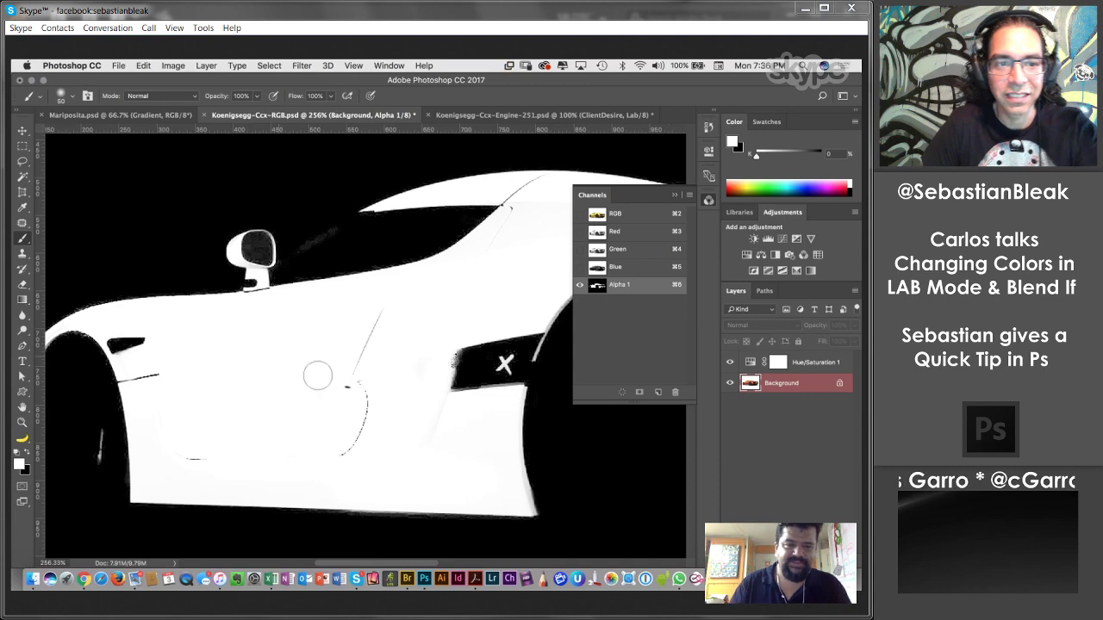
mouse_move(400, 337)
mouse_down()
mouse_move(350, 365)
mouse_move(372, 377)
mouse_move(368, 405)
mouse_move(303, 454)
mouse_move(206, 448)
mouse_move(203, 457)
mouse_move(133, 378)
mouse_move(207, 374)
mouse_up()
drag(261, 426, 456, 367)
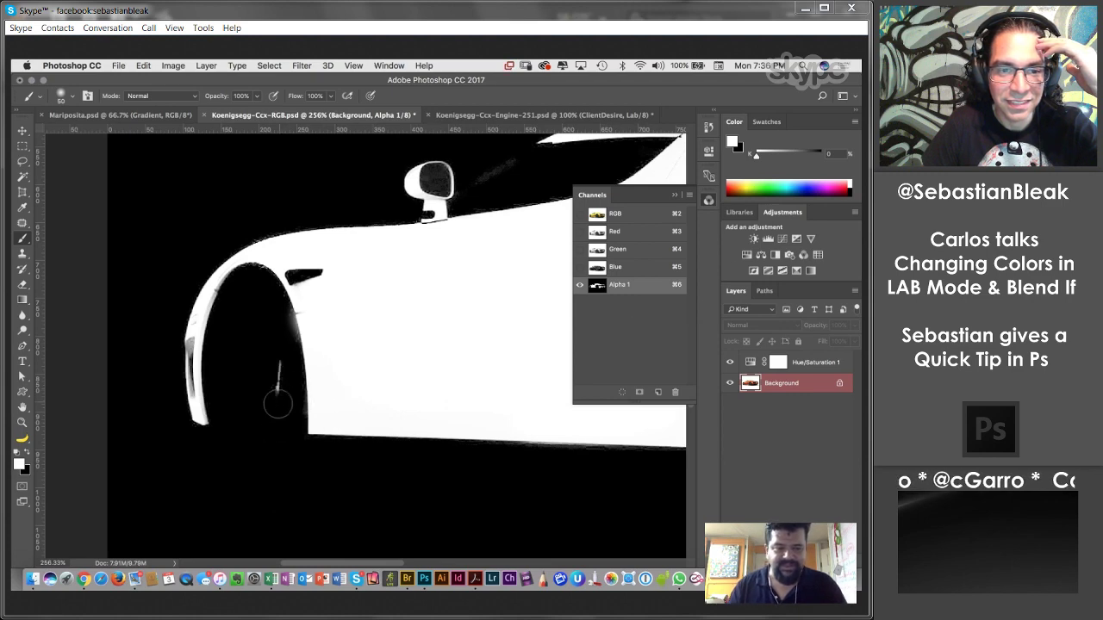
Fit the car in the window and delete the Hue/Saturation layer to restore the orange.
key(super+0)
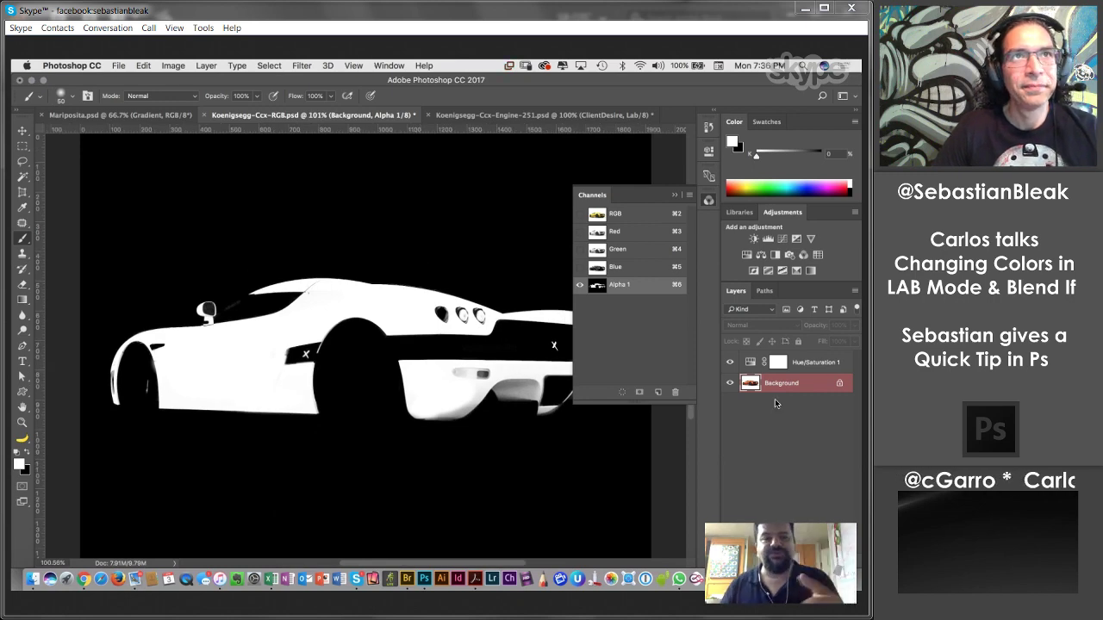
click(835, 363)
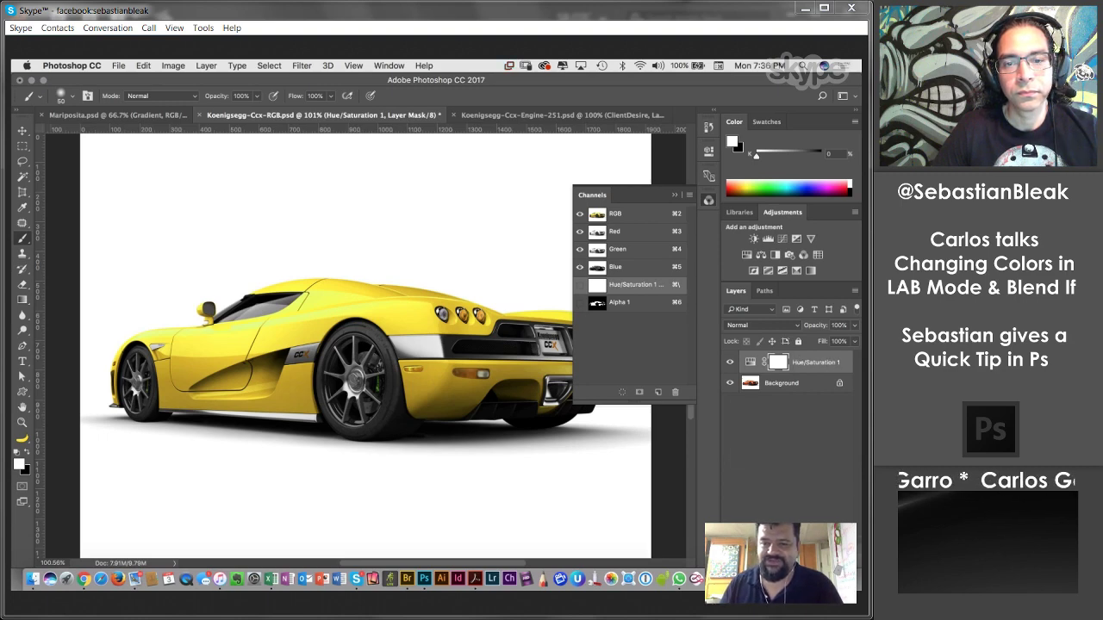
key(super+z)
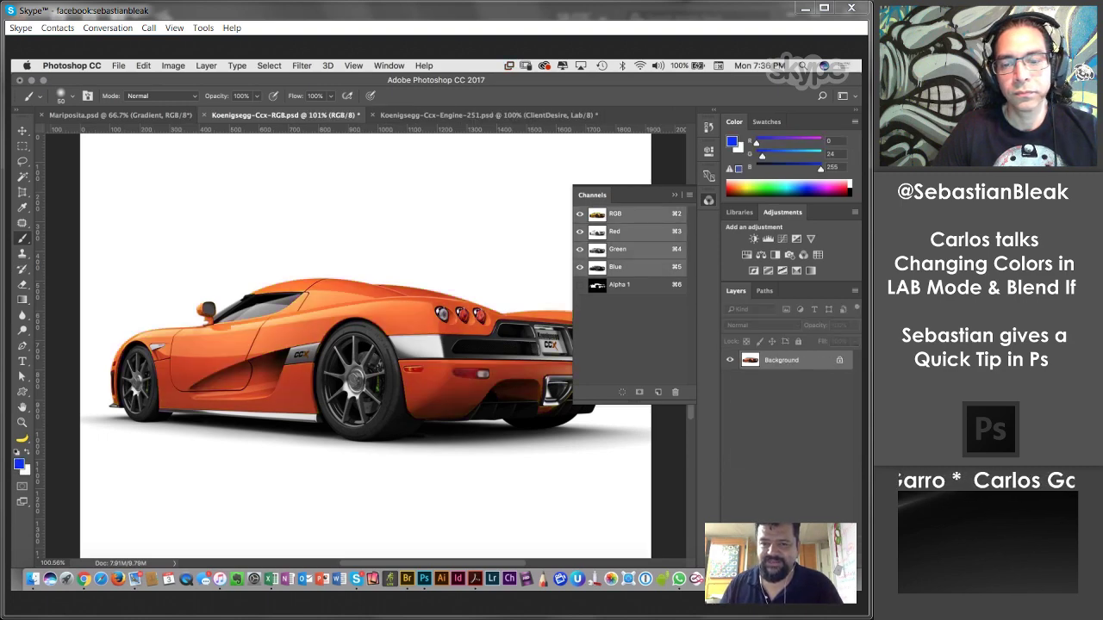
Toggle the Alpha 1 overlay, then load Alpha 1 as a selection around the car.
click(581, 286)
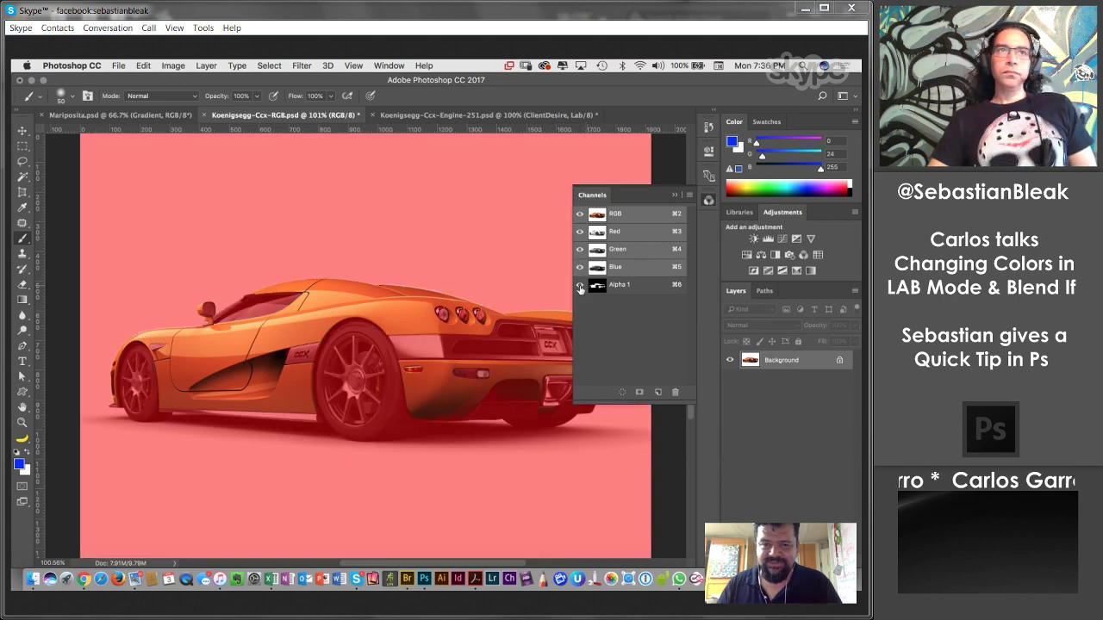
click(581, 286)
super+click(633, 287)
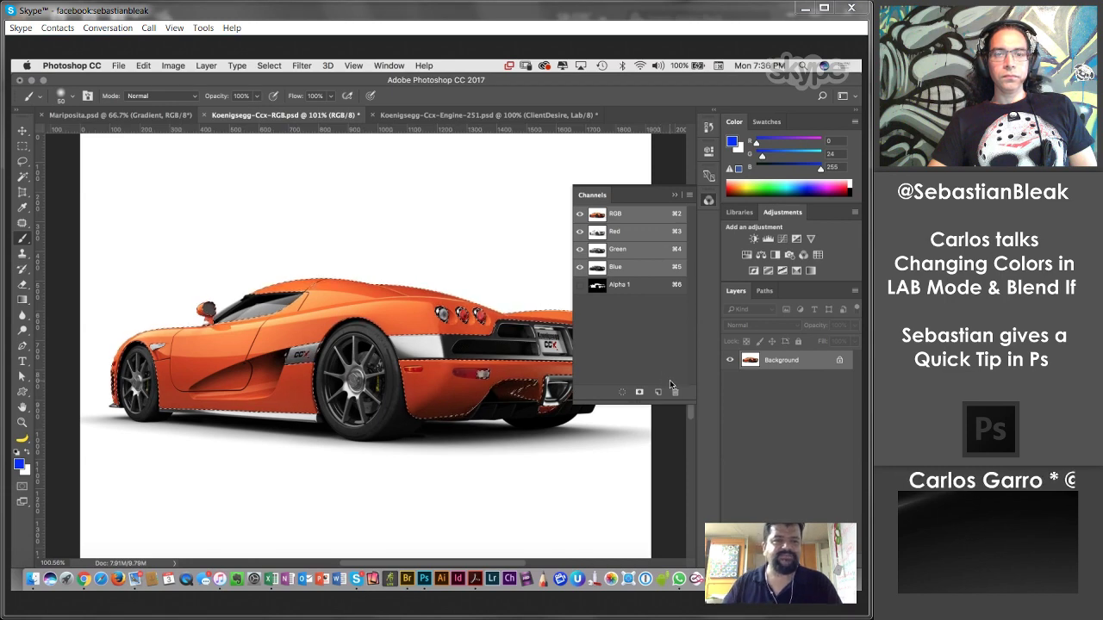
key(super+d)
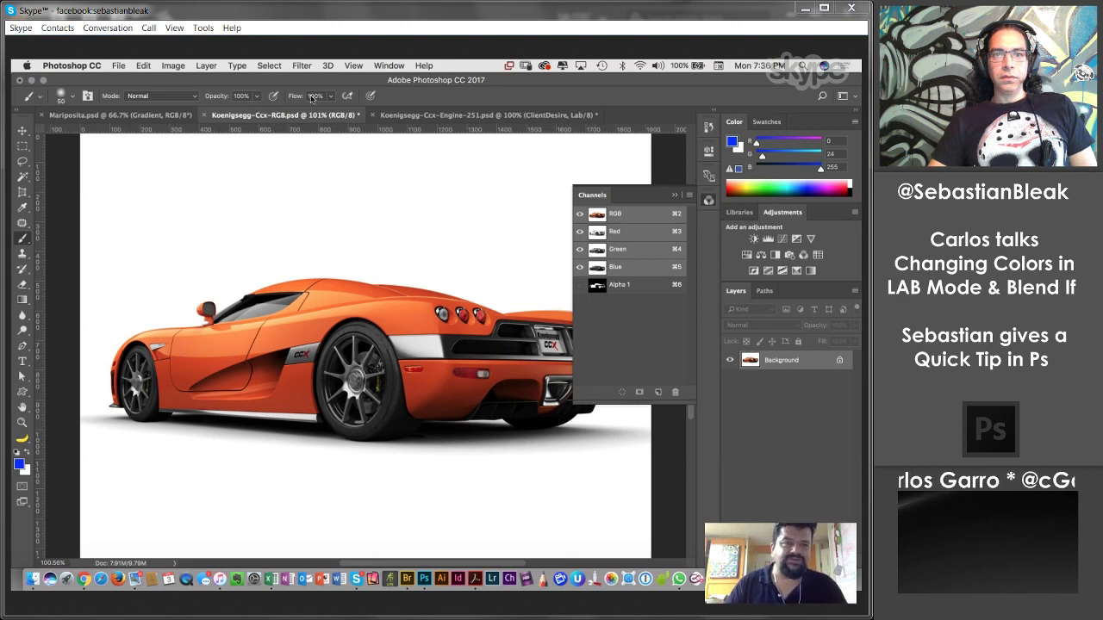
click(269, 66)
drag(413, 14, 411, 40)
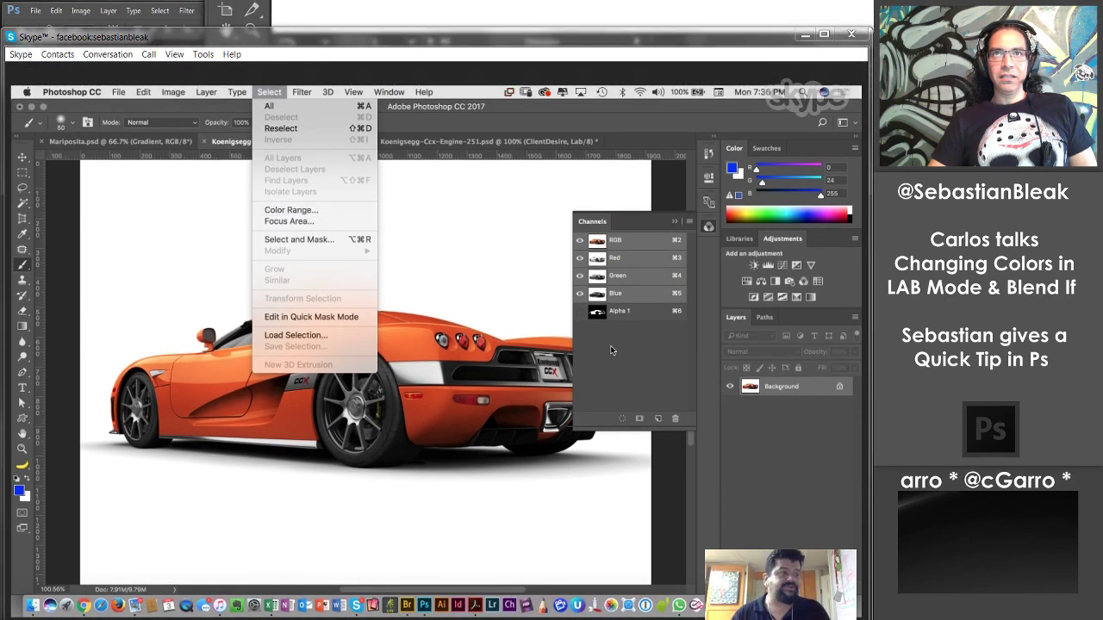
click(645, 372)
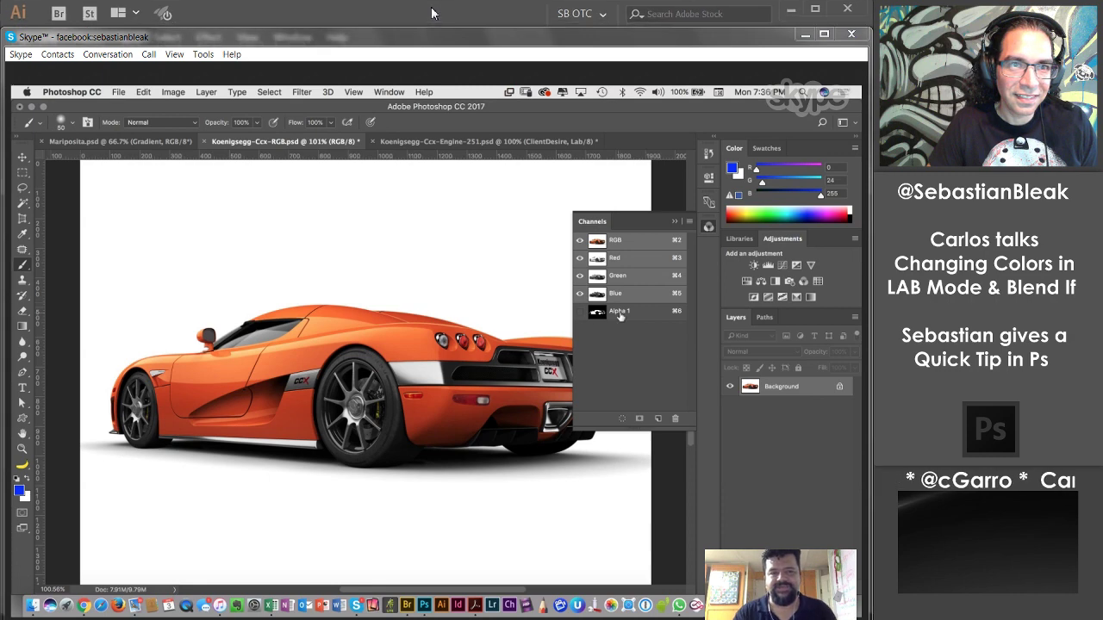
mouse_move(655, 95)
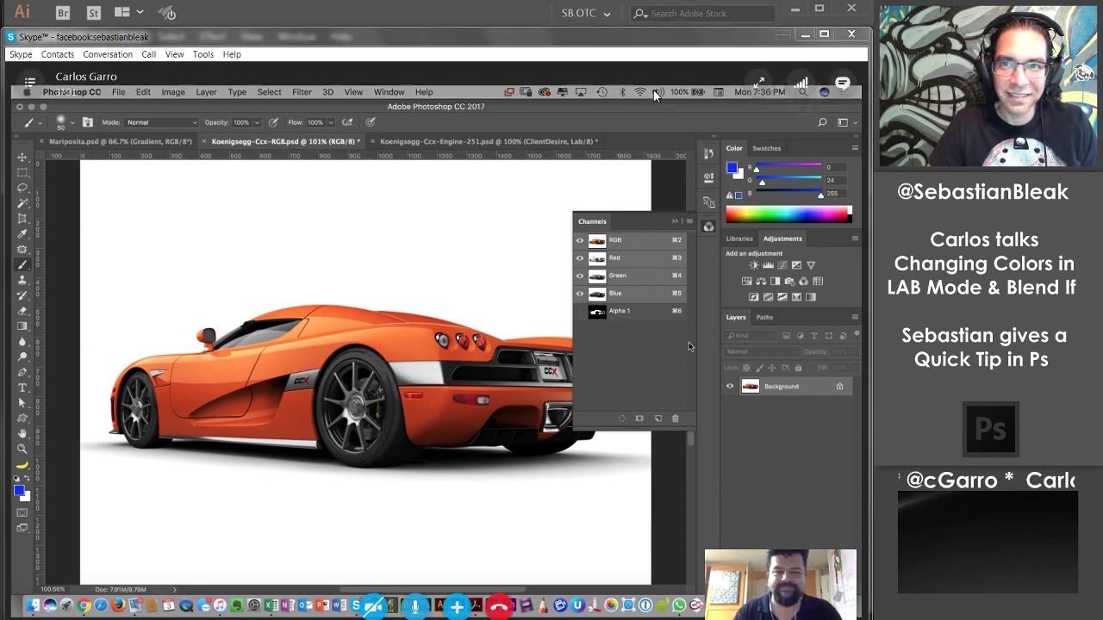
Show the Image > Mode colour mode submenu for the orange car.
drag(612, 42, 612, 20)
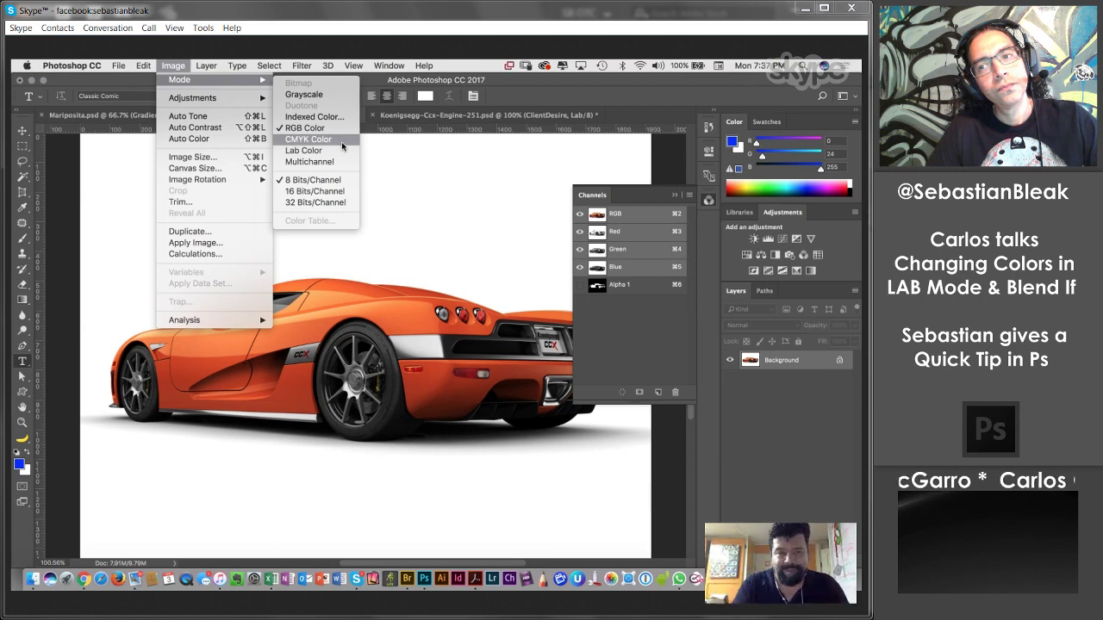
Dismiss the mode list unchanged and bring up Edit > Color Settings.
click(108, 241)
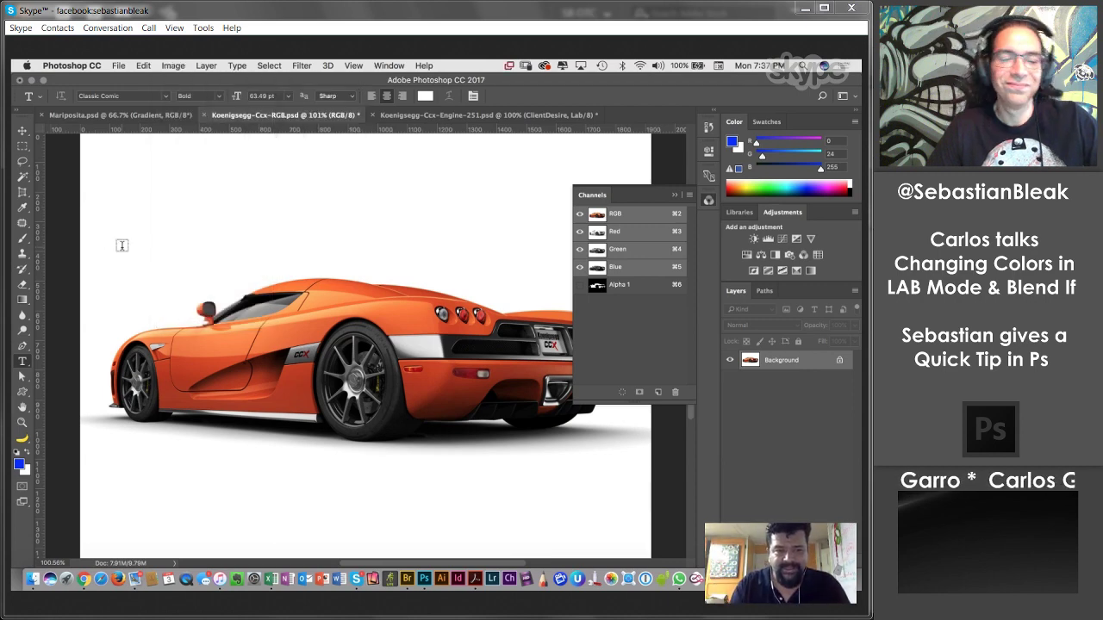
click(142, 65)
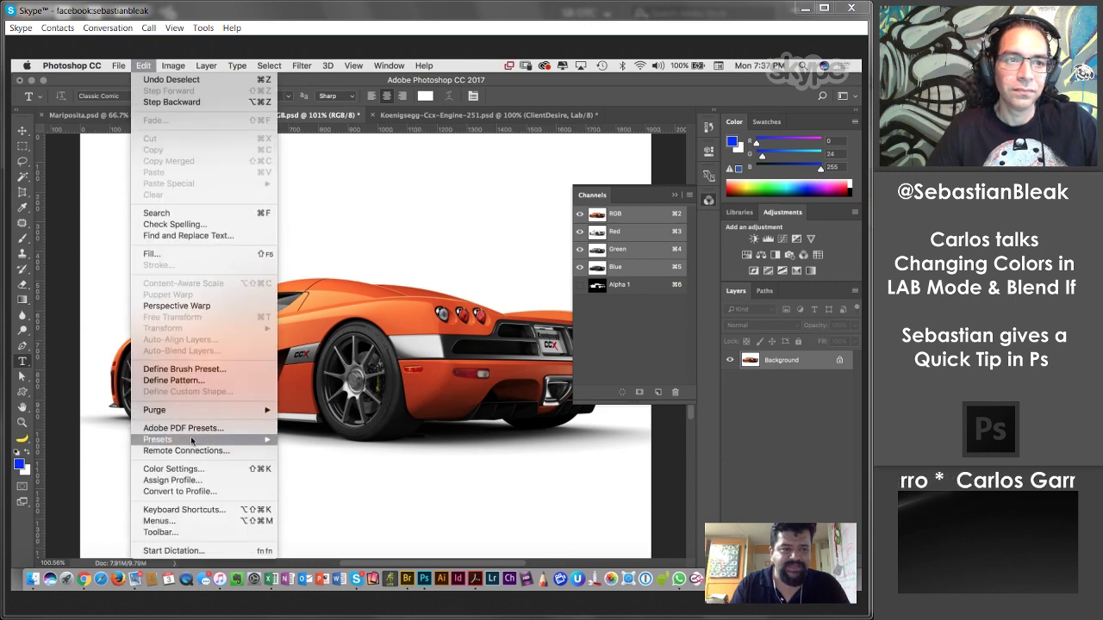
click(187, 470)
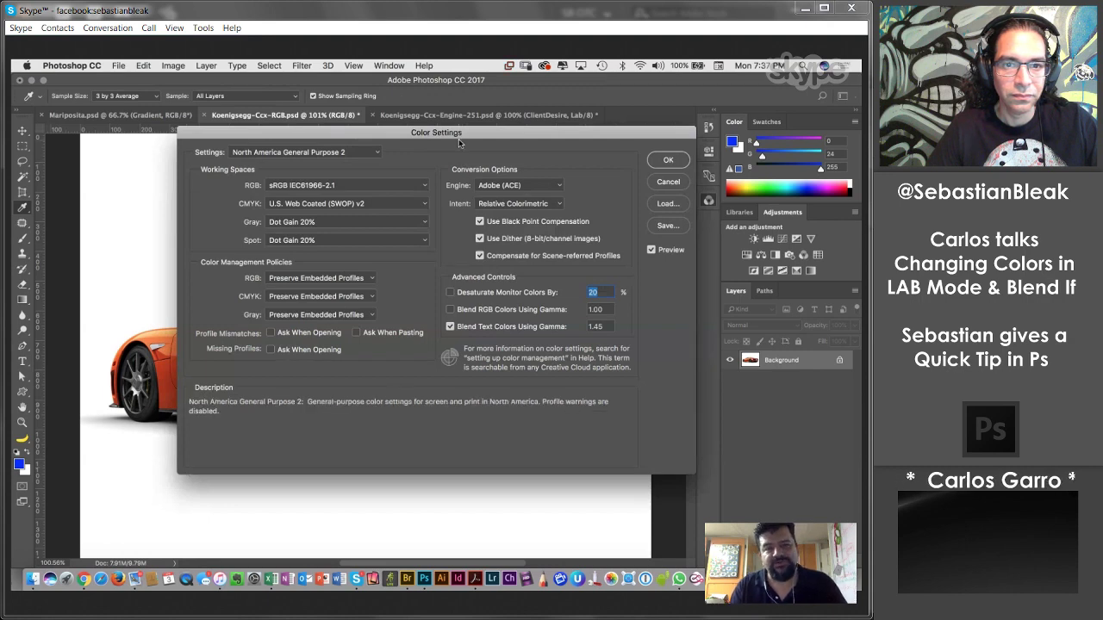
drag(461, 133, 406, 151)
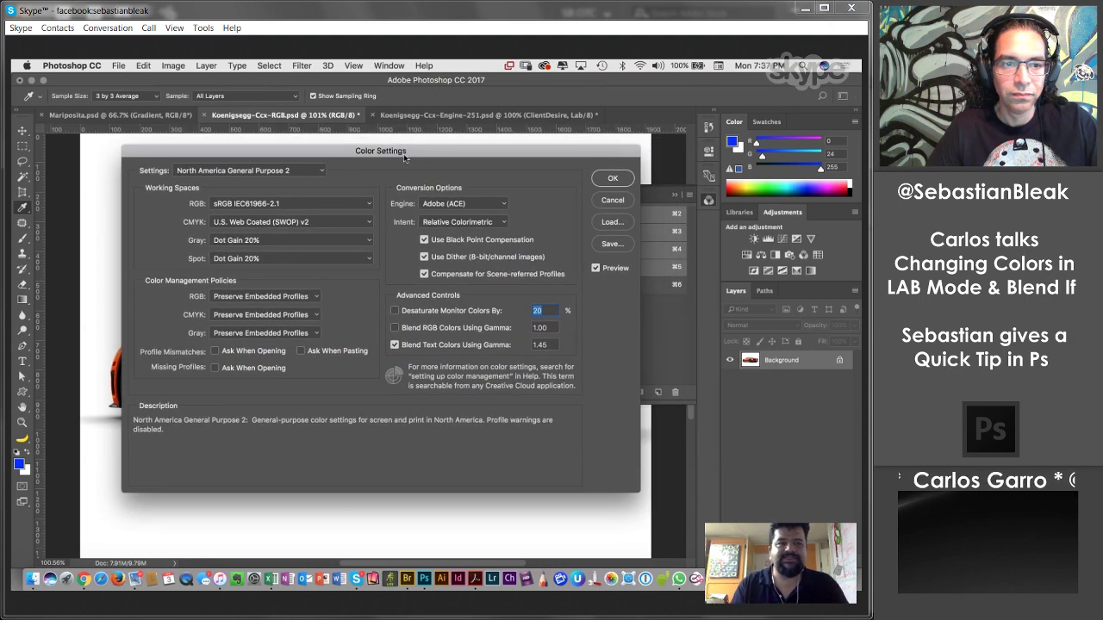
mouse_move(369, 223)
mouse_move(207, 232)
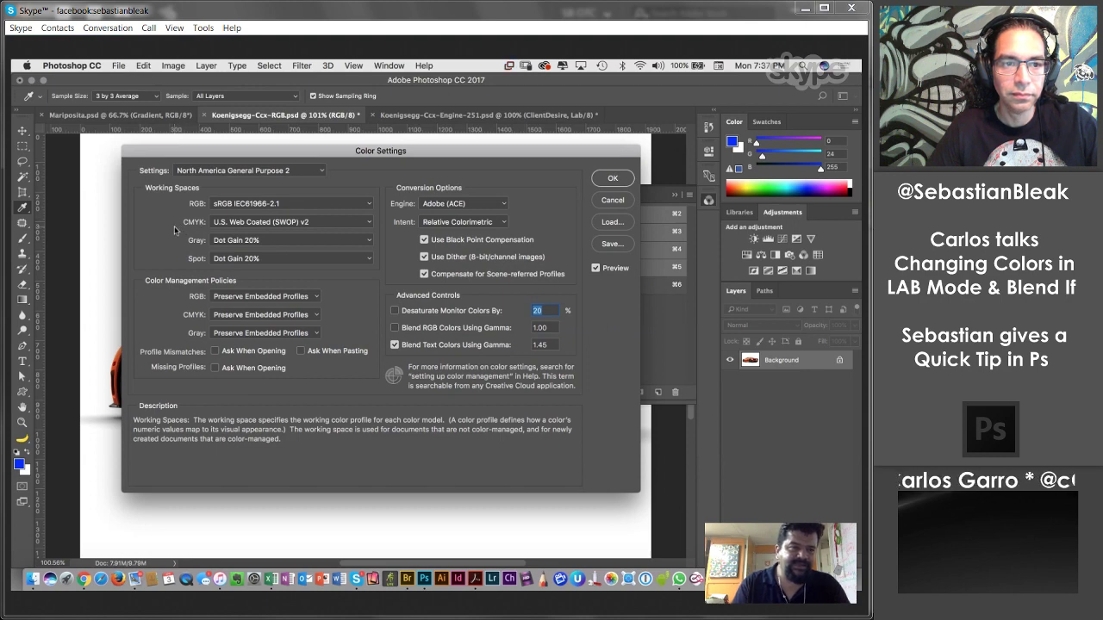
click(368, 224)
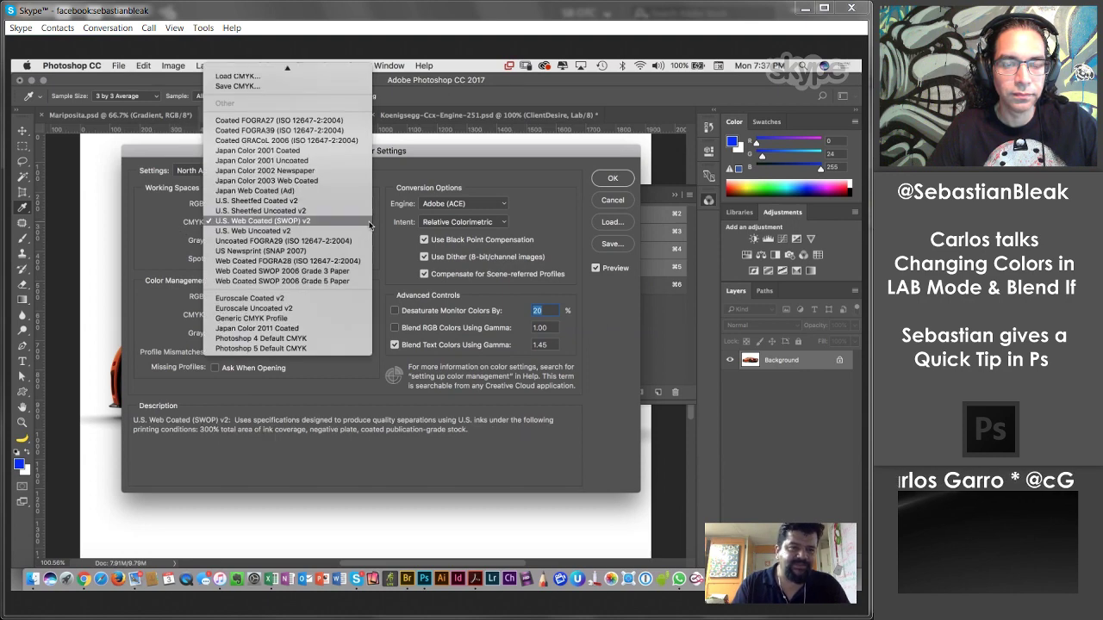
mouse_move(288, 67)
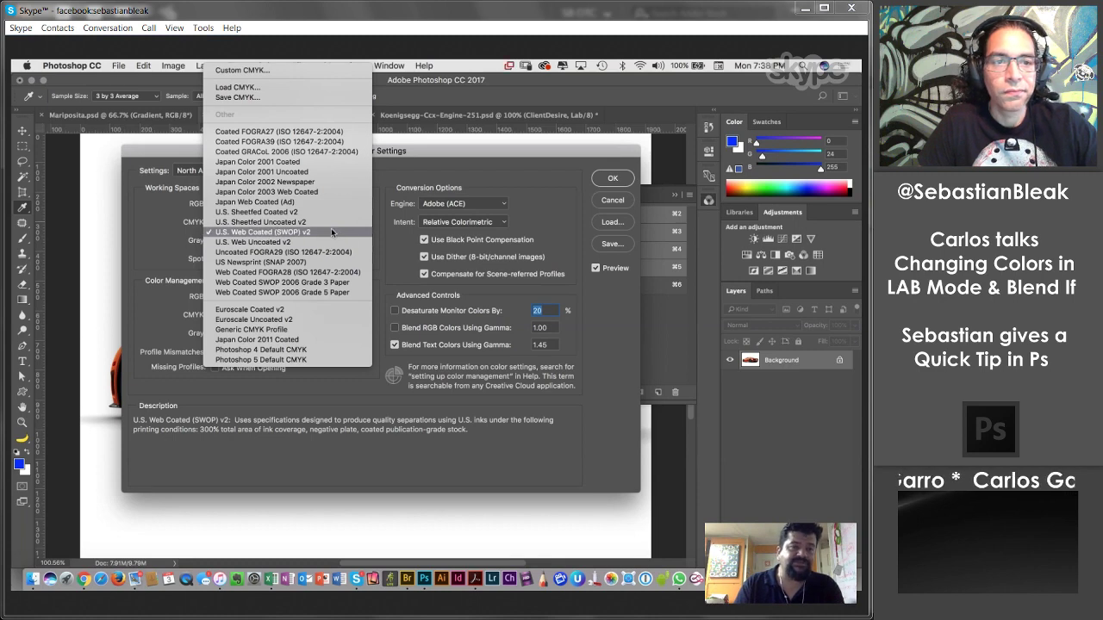
click(162, 237)
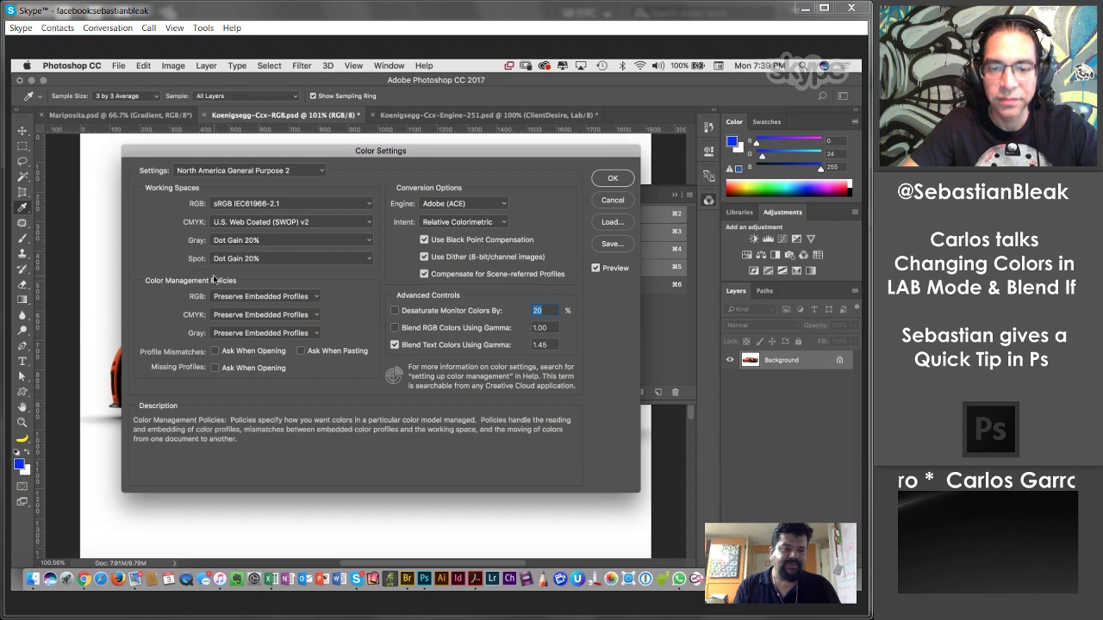
In Bridge, review the North America General Purpose 2 colour settings, cancel, and minimise Bridge.
click(407, 581)
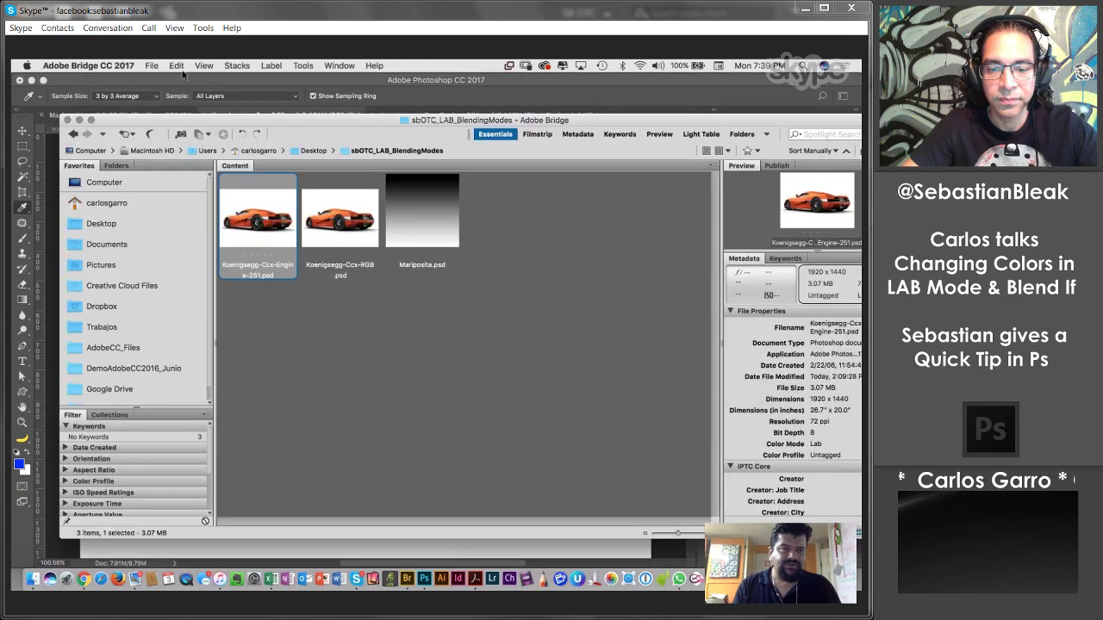
click(176, 66)
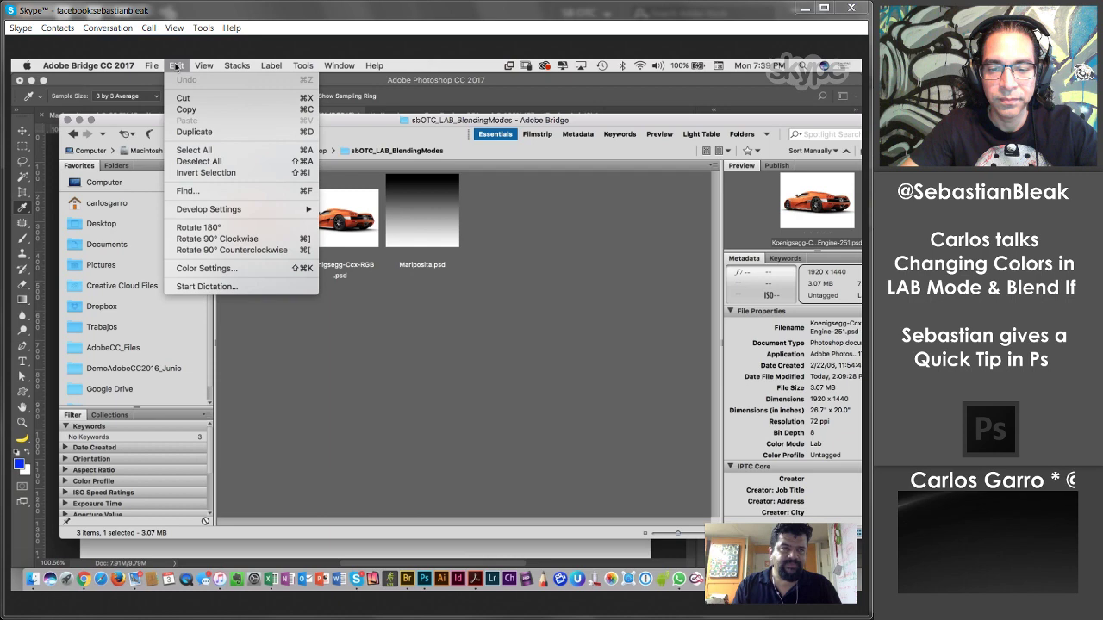
click(208, 268)
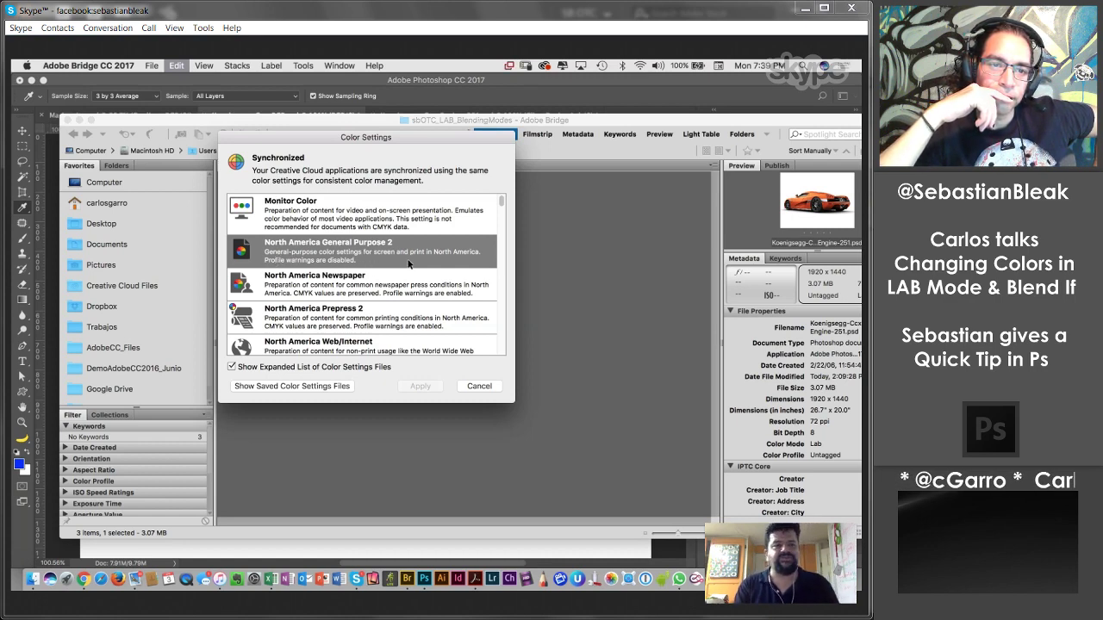
scroll(410, 264, down, 10)
scroll(420, 267, up, 15)
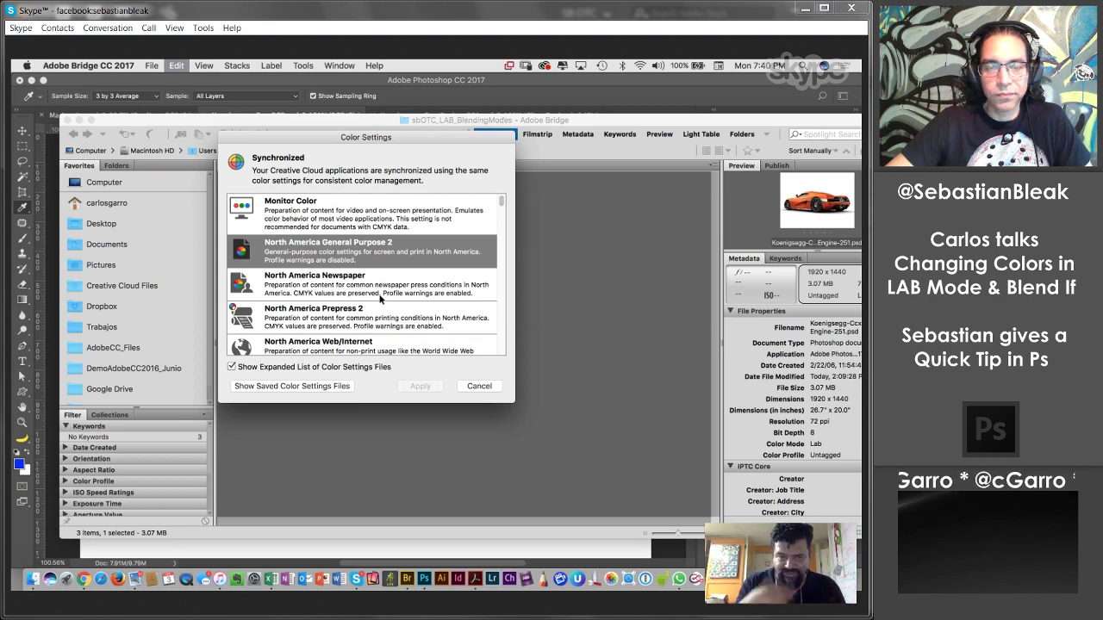
click(479, 386)
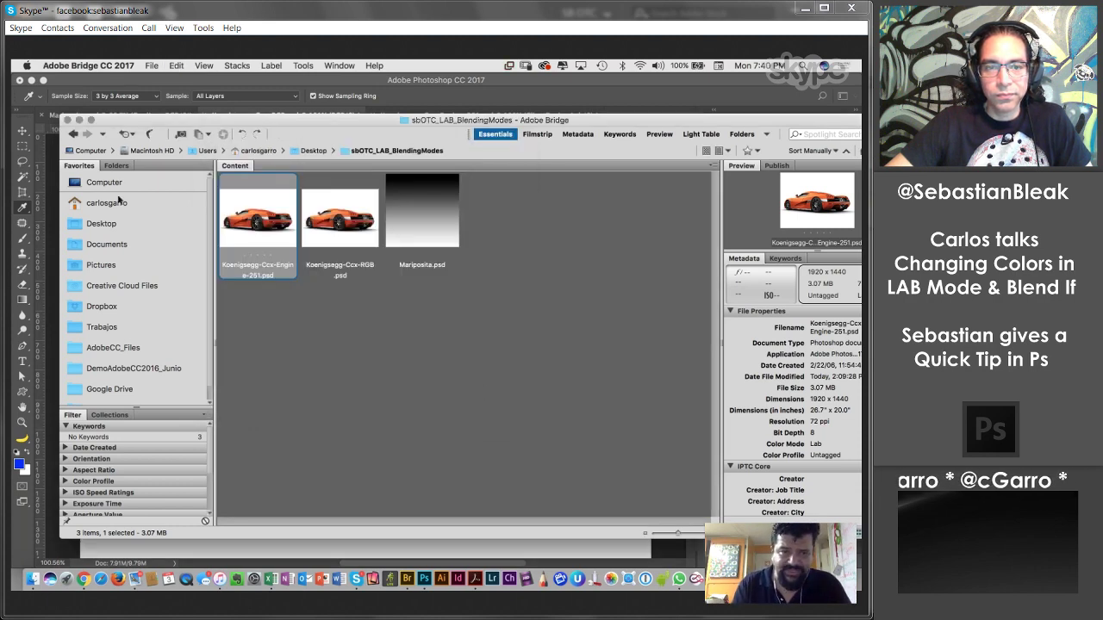
click(81, 121)
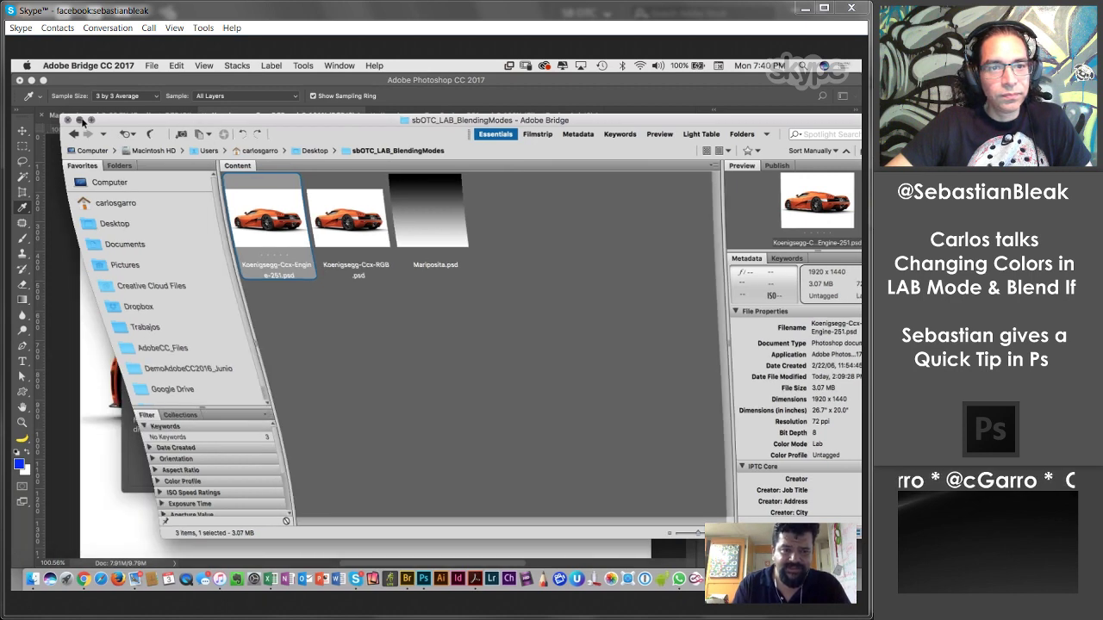
Keep sRGB IEC61966-2.1 for RGB and Dot Gain 20% for Gray and Spot, then accept.
click(306, 206)
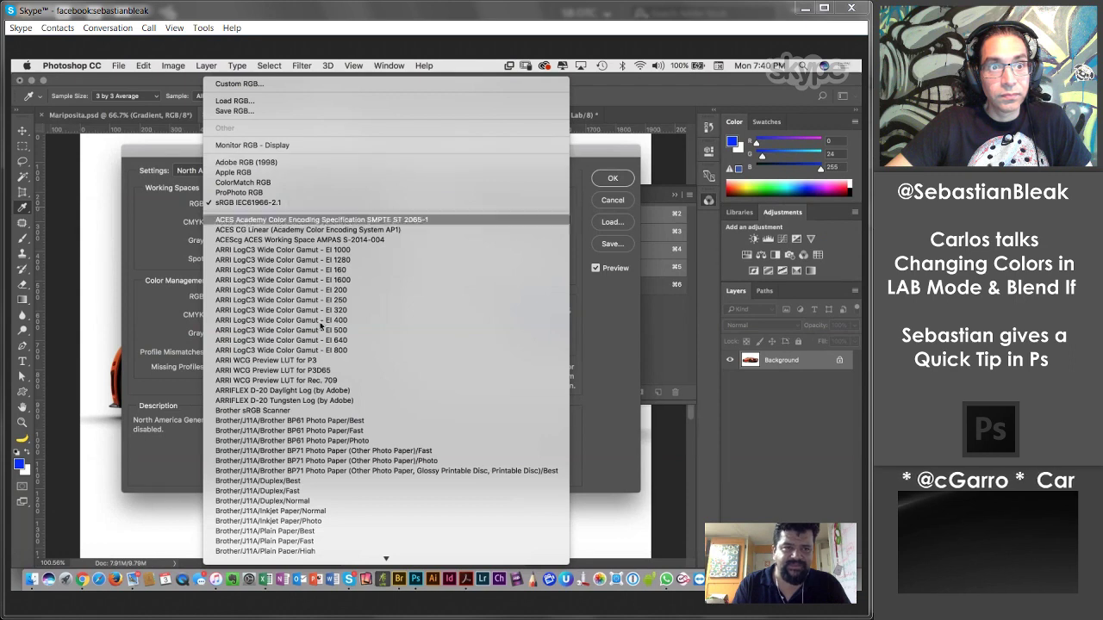
mouse_move(387, 561)
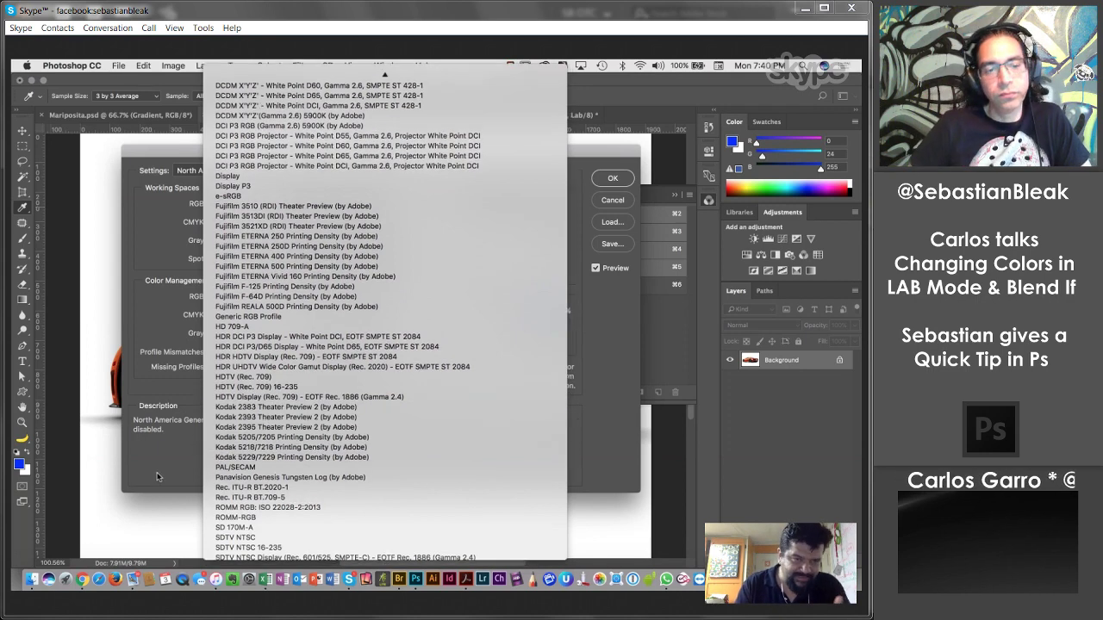
click(157, 476)
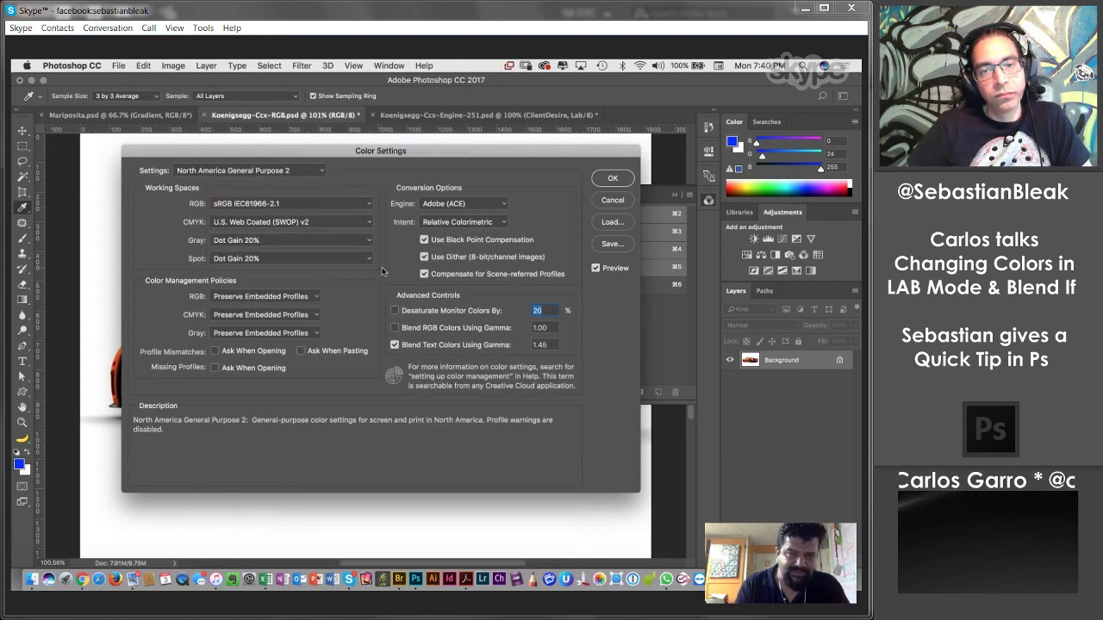
click(245, 241)
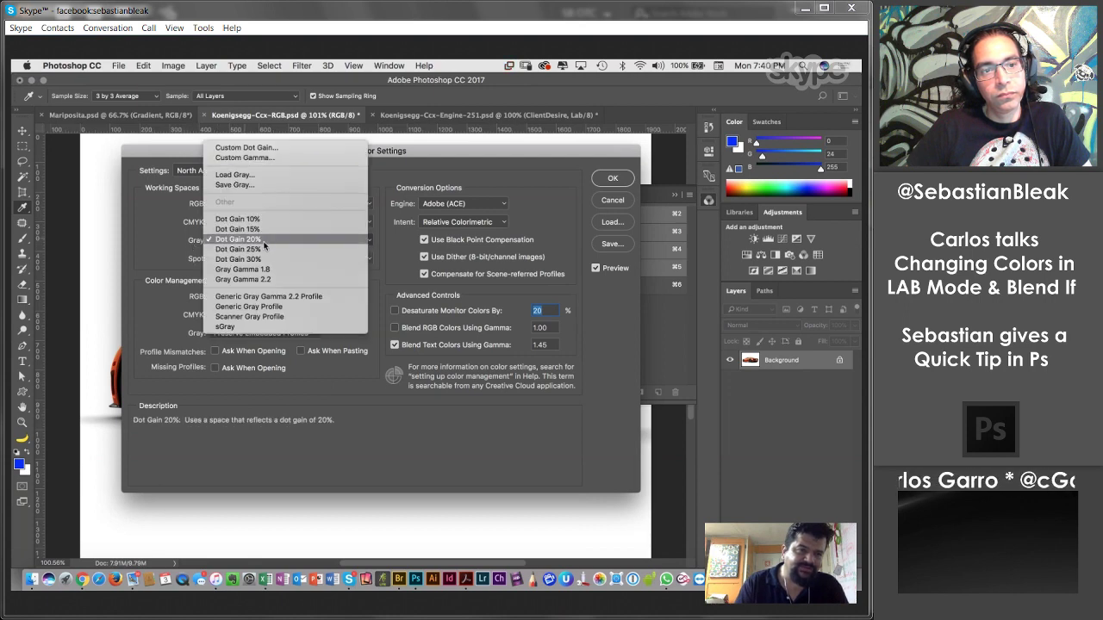
click(161, 255)
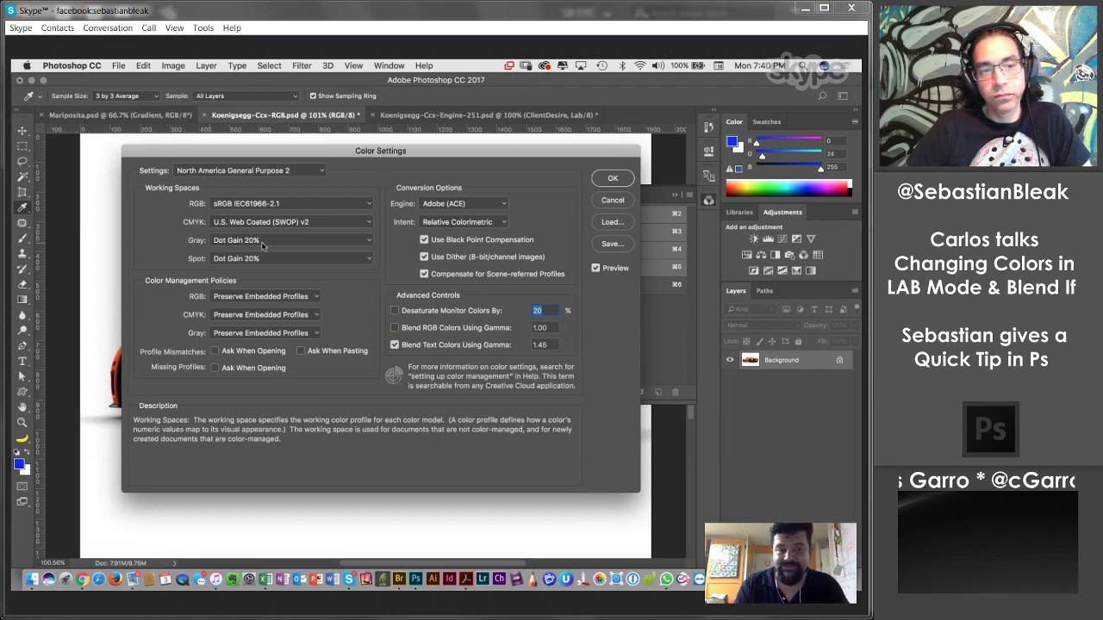
click(290, 242)
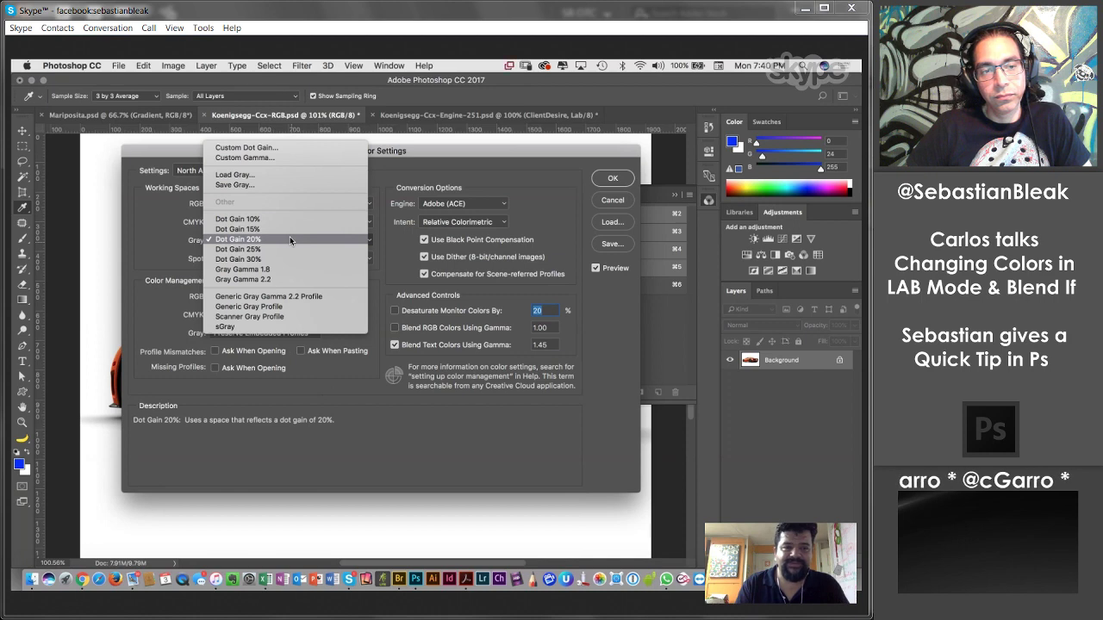
click(290, 239)
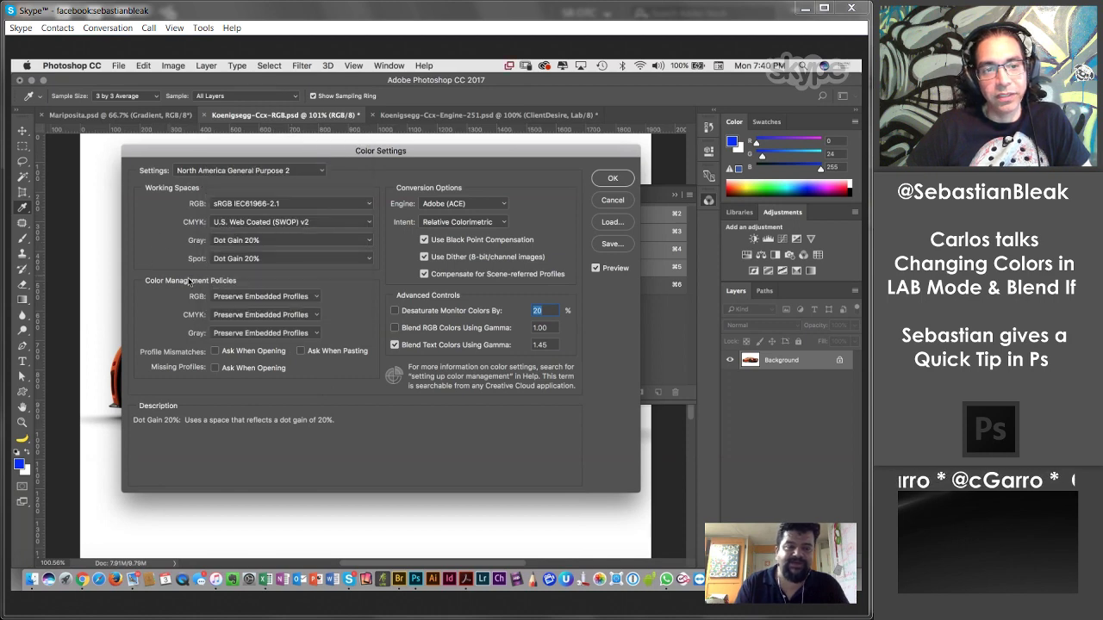
click(237, 262)
click(162, 256)
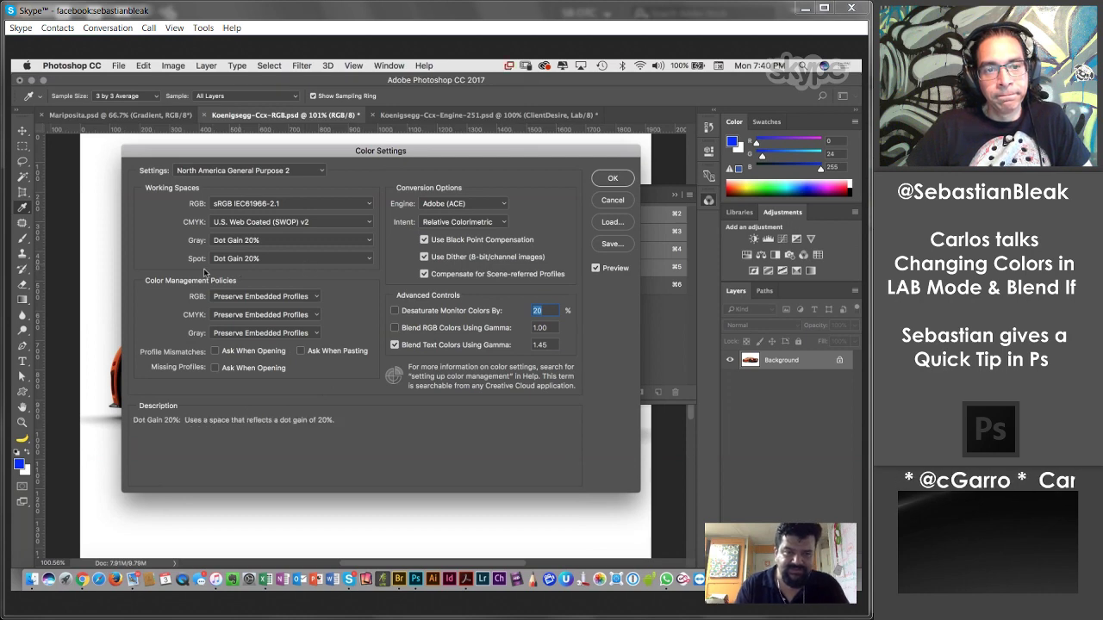
click(613, 177)
Bring up the Image > Mode colour mode choices.
key(t)
click(175, 66)
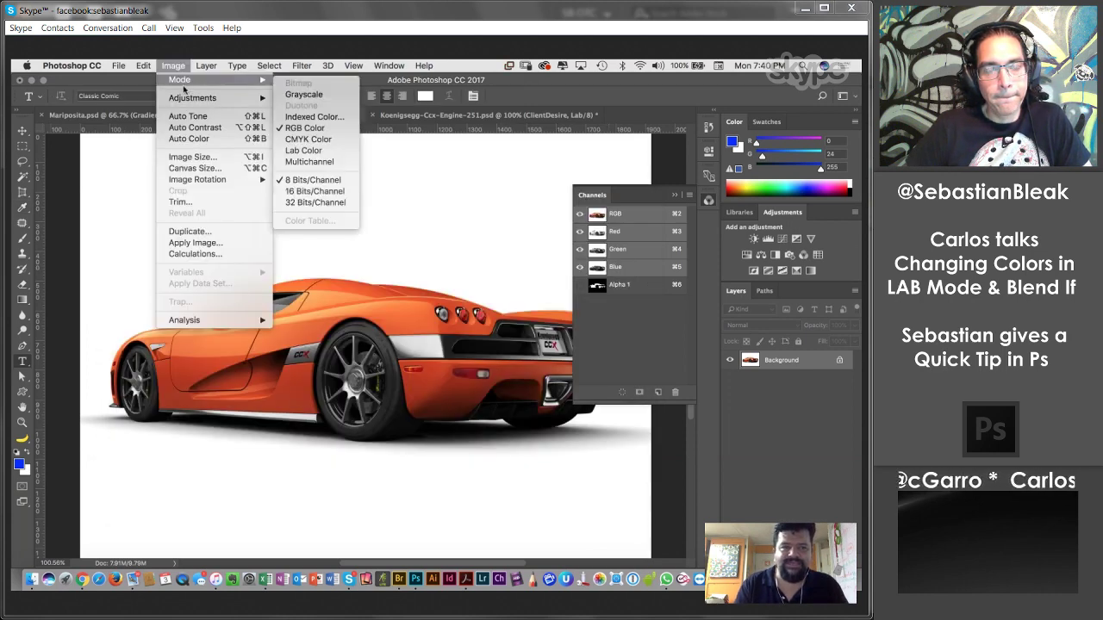
mouse_move(181, 79)
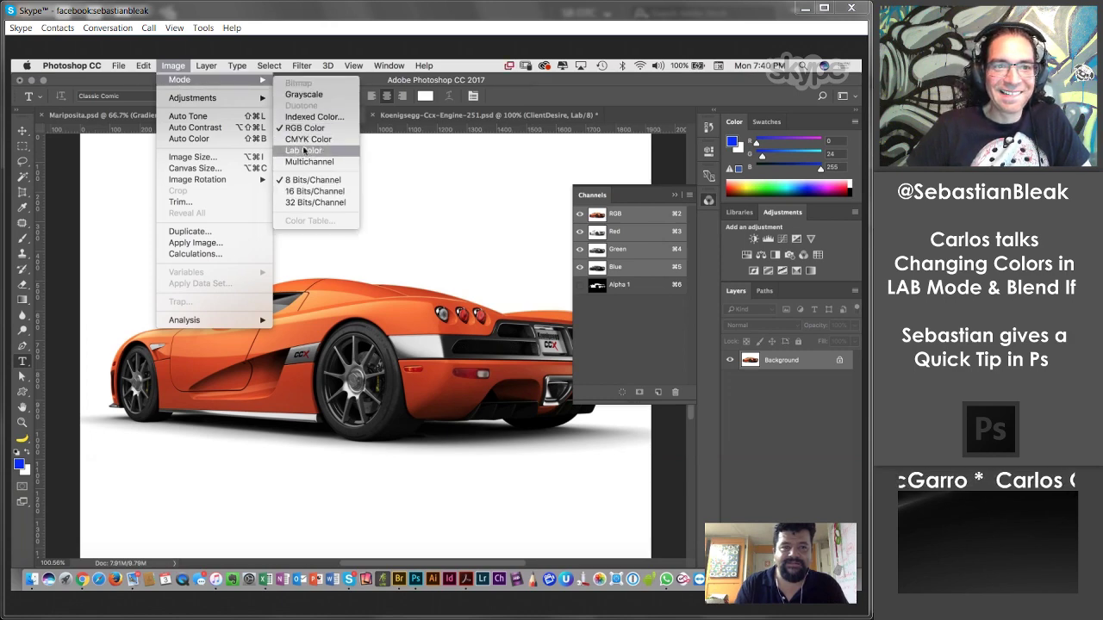
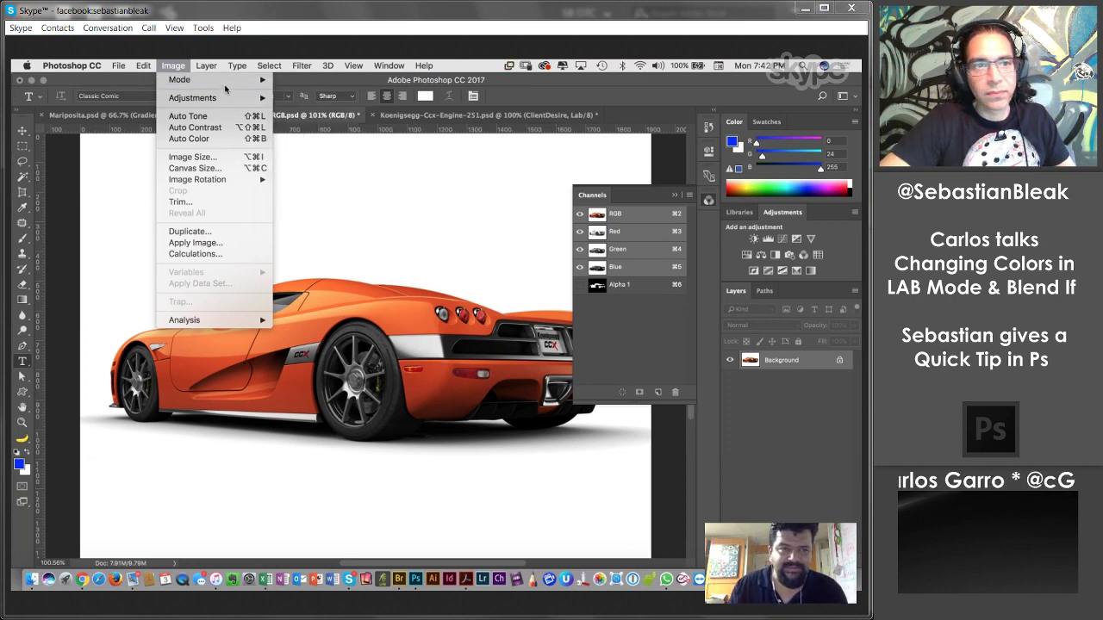
Convert the Koenigsegg image to Lab Color mode and confirm Lab Color is checked.
mouse_move(226, 80)
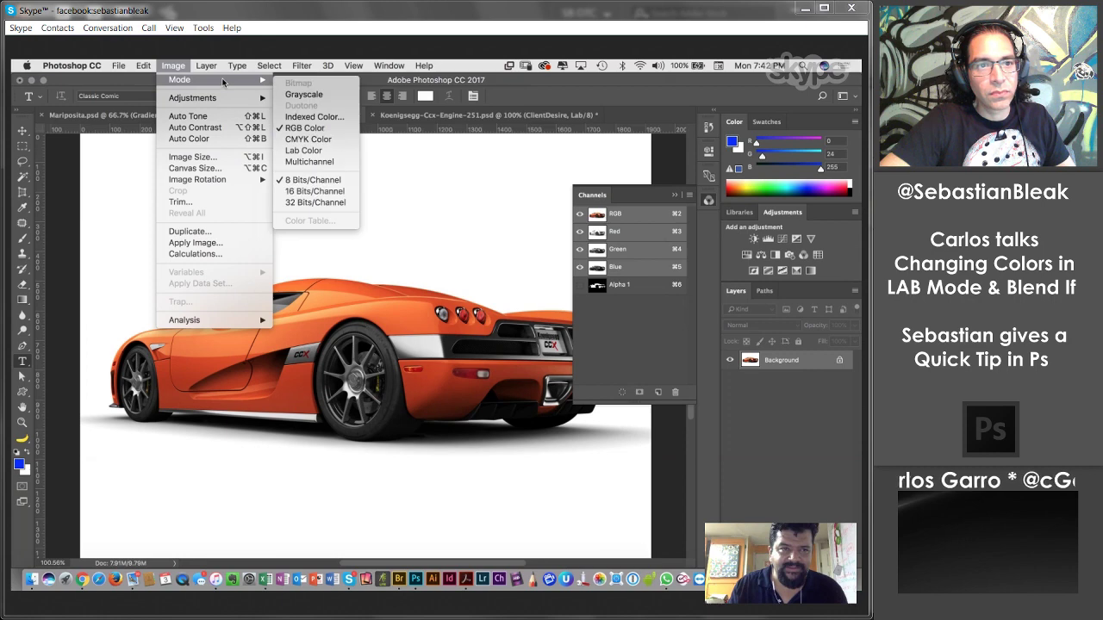
click(321, 151)
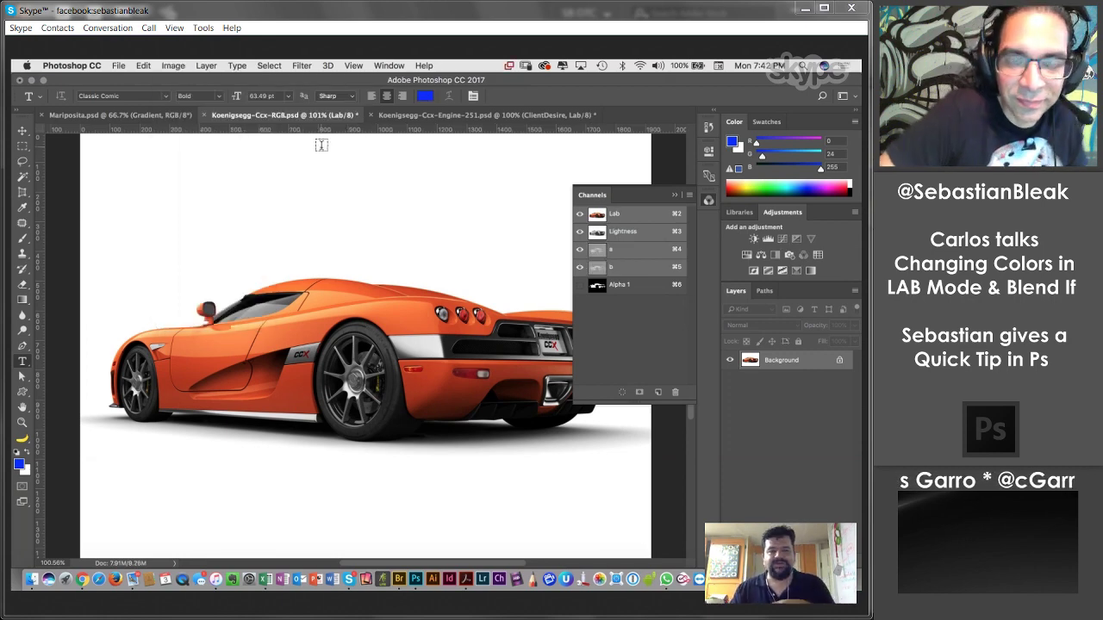
click(178, 65)
mouse_move(188, 86)
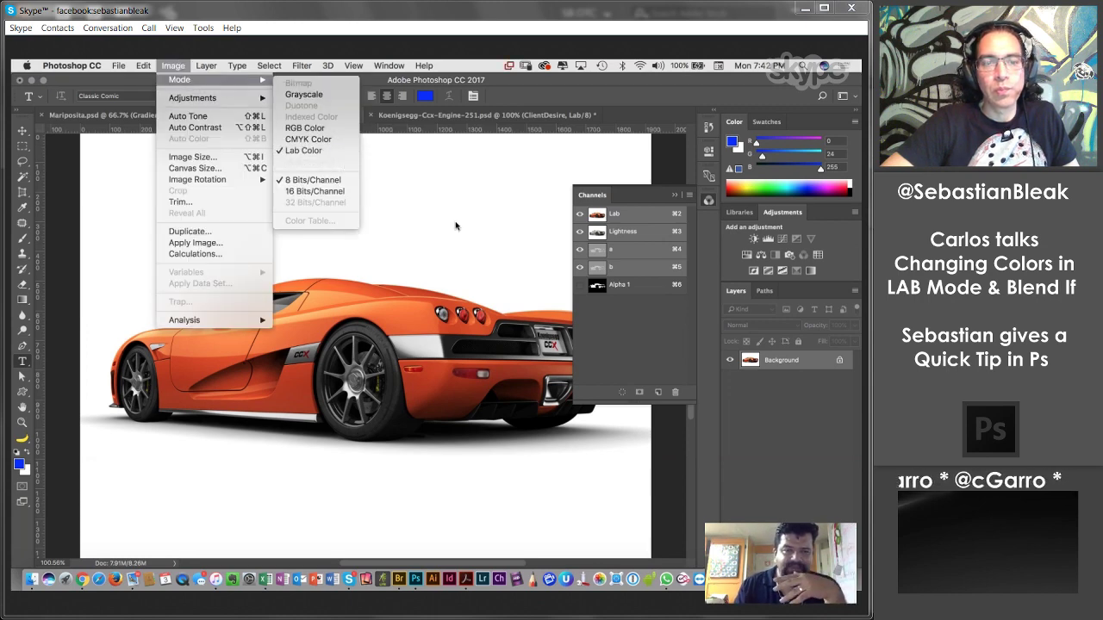
click(643, 319)
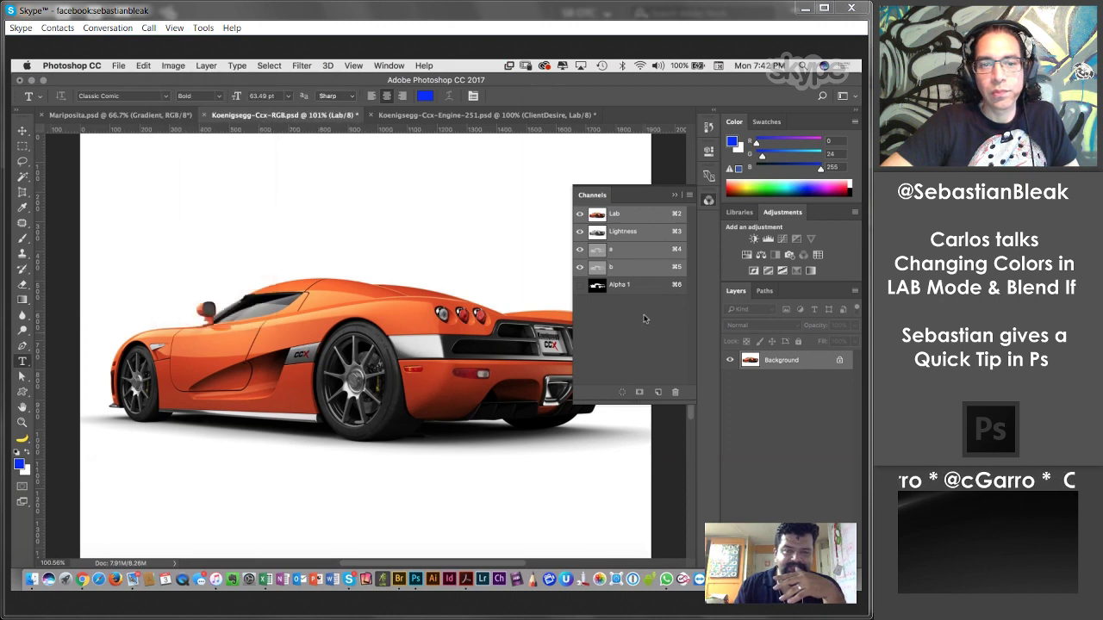
click(650, 232)
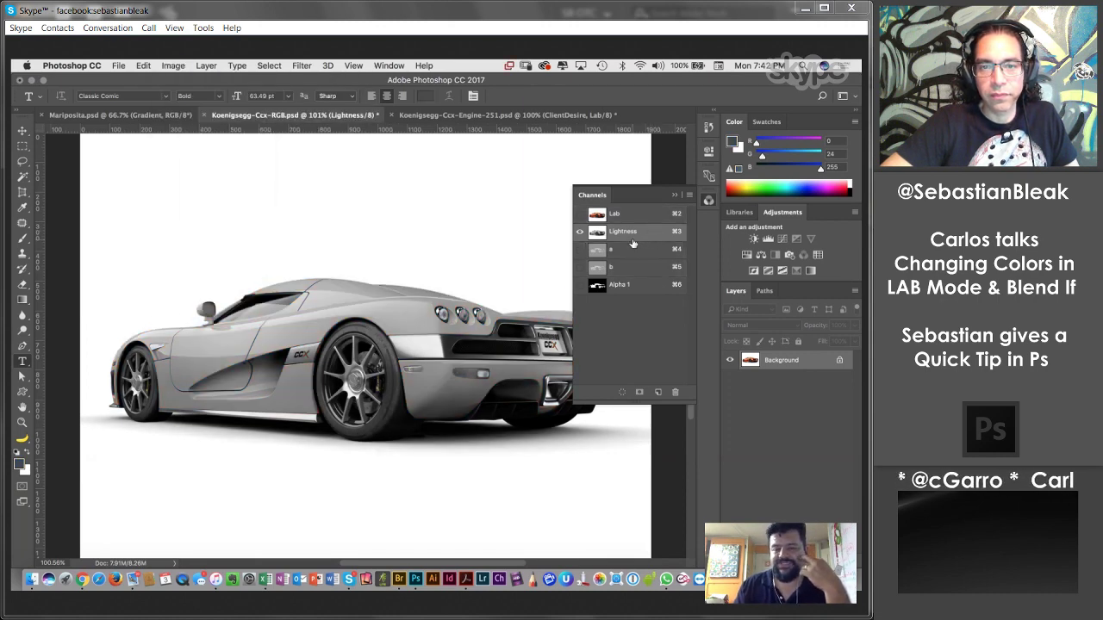
drag(633, 243, 635, 243)
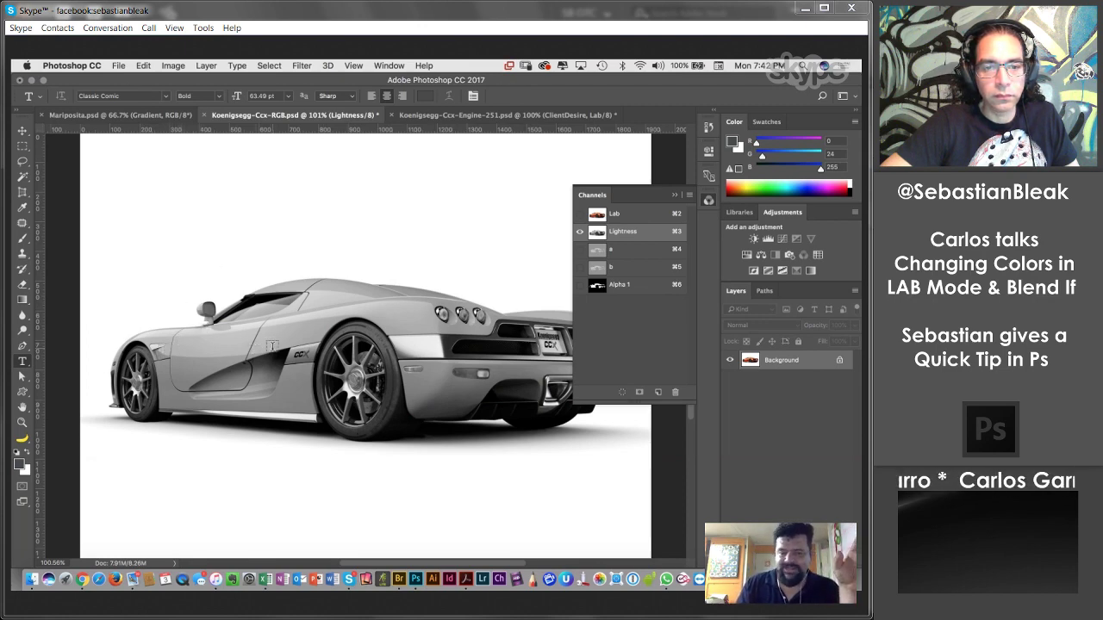
click(630, 256)
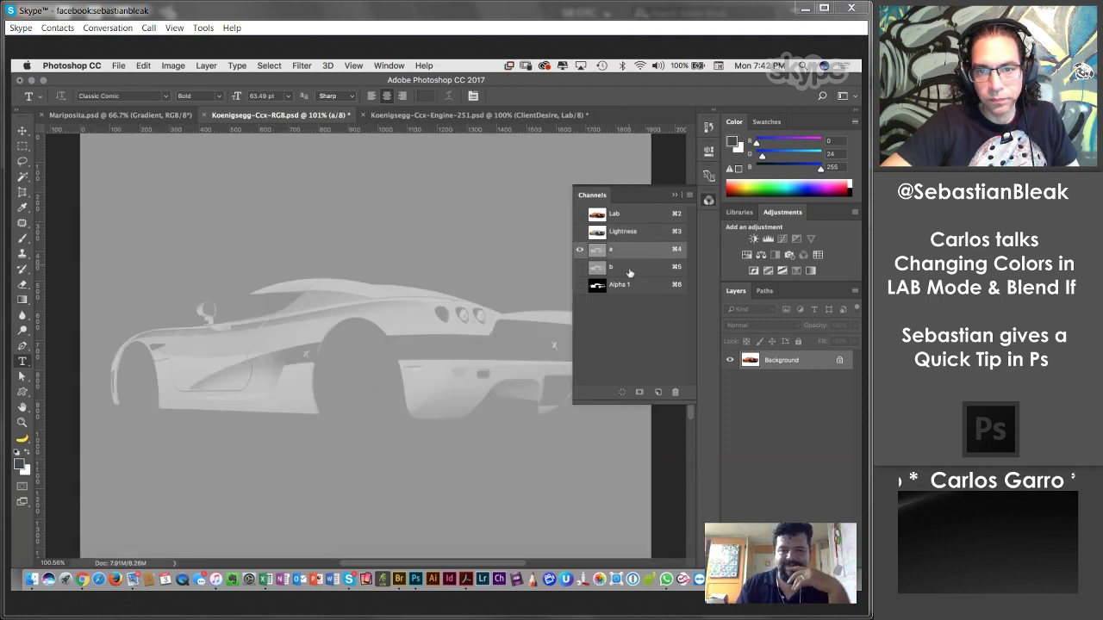
click(630, 274)
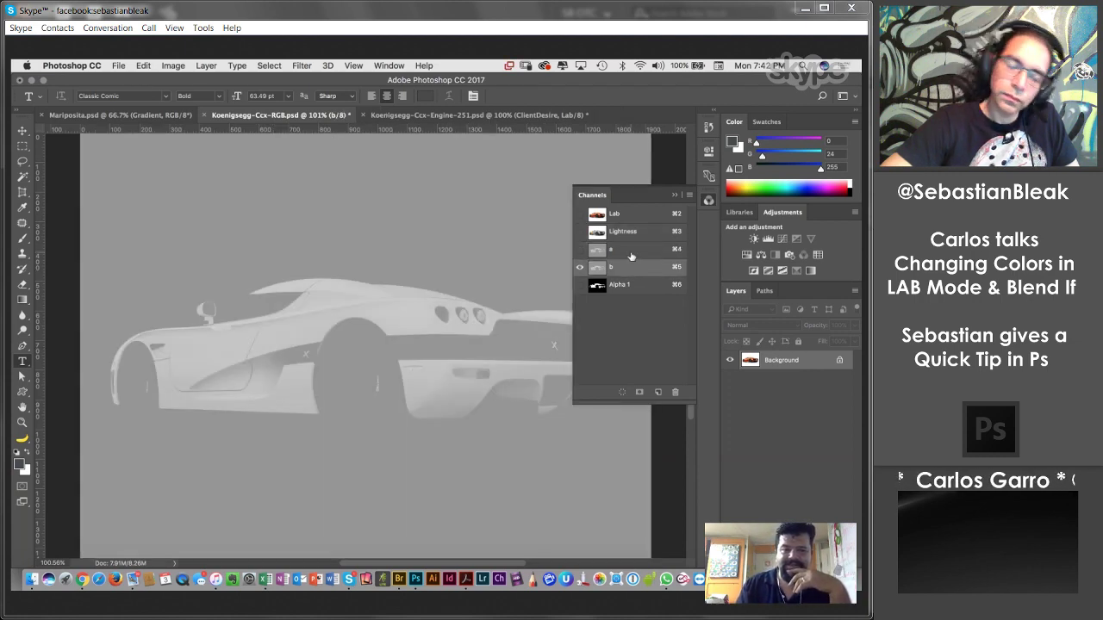
click(631, 255)
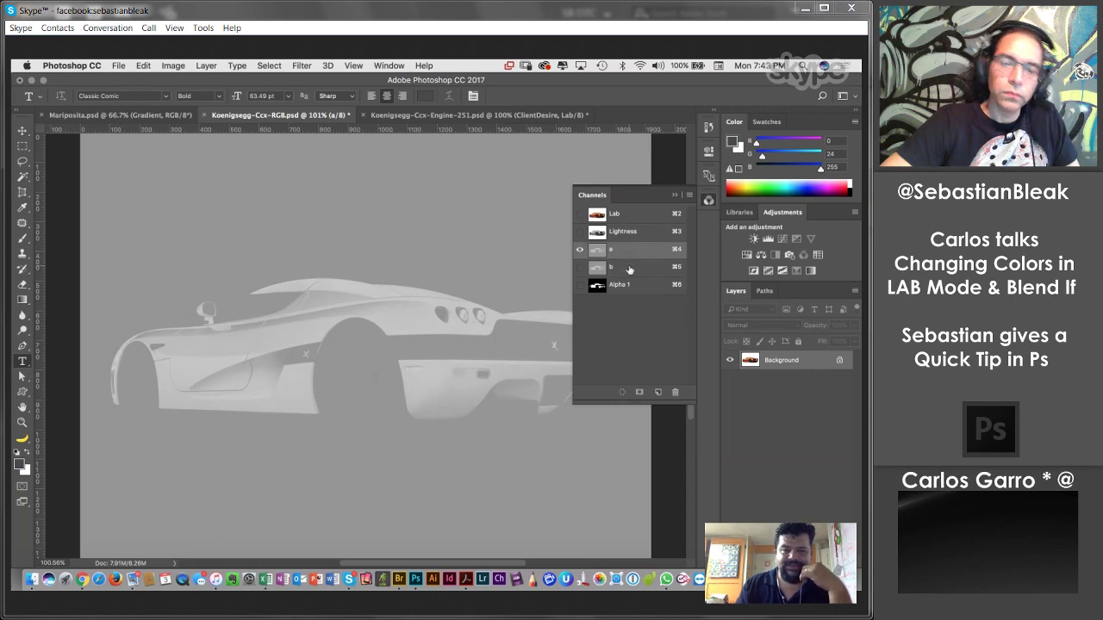
click(628, 270)
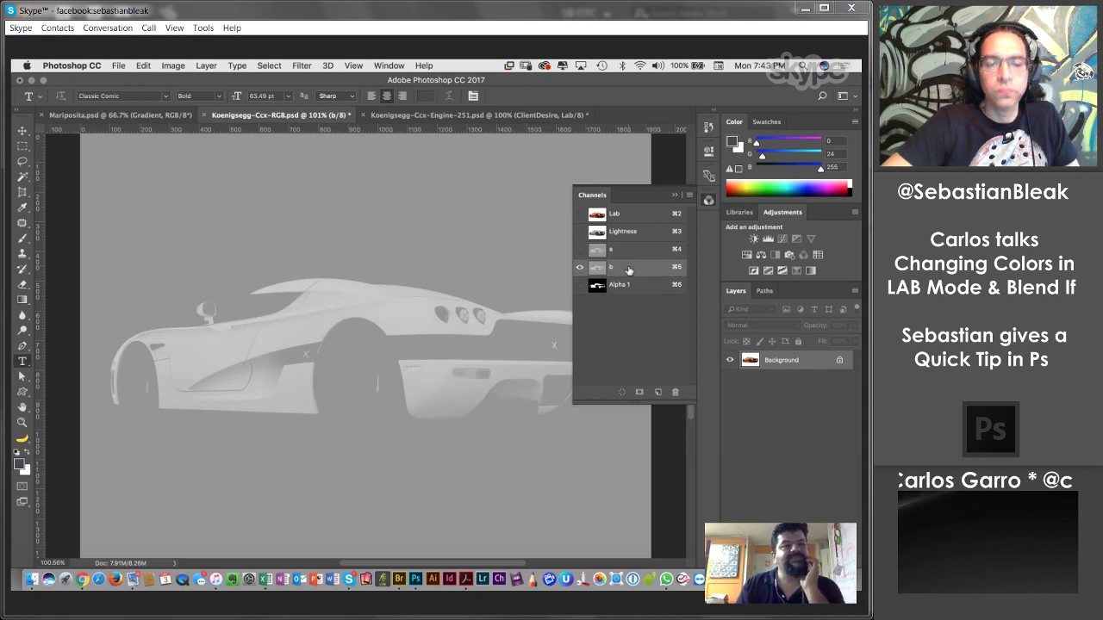
click(630, 251)
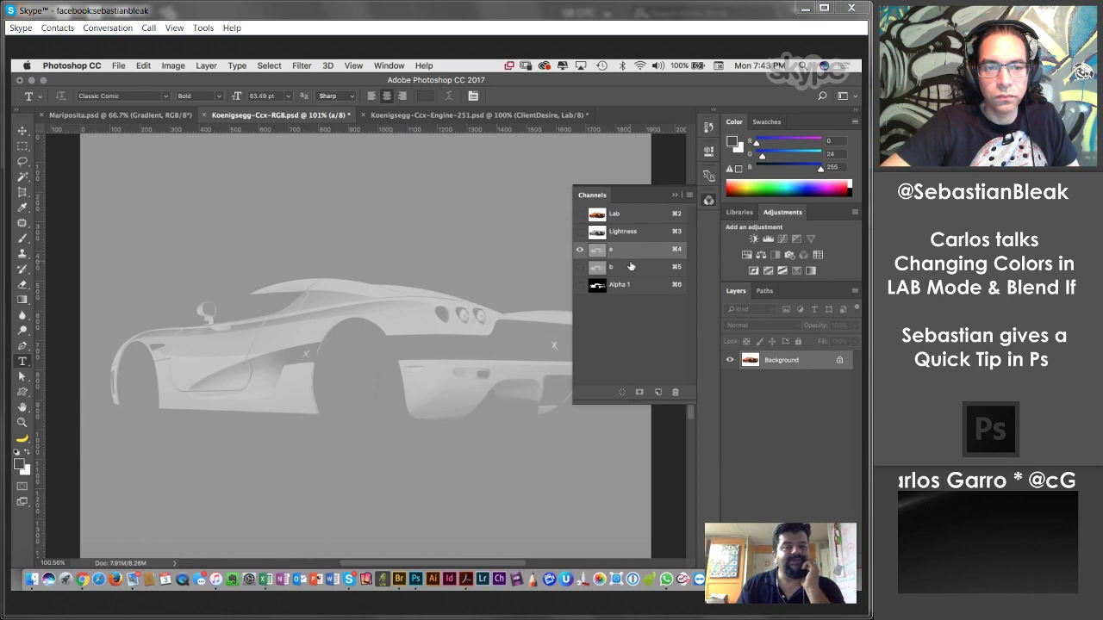
click(631, 267)
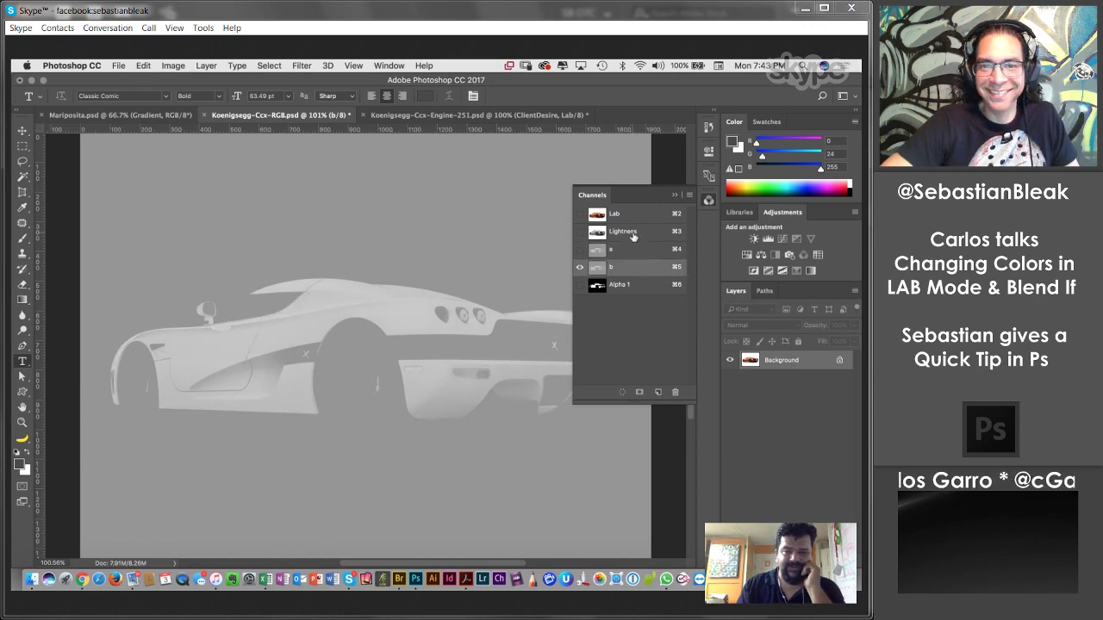
click(633, 234)
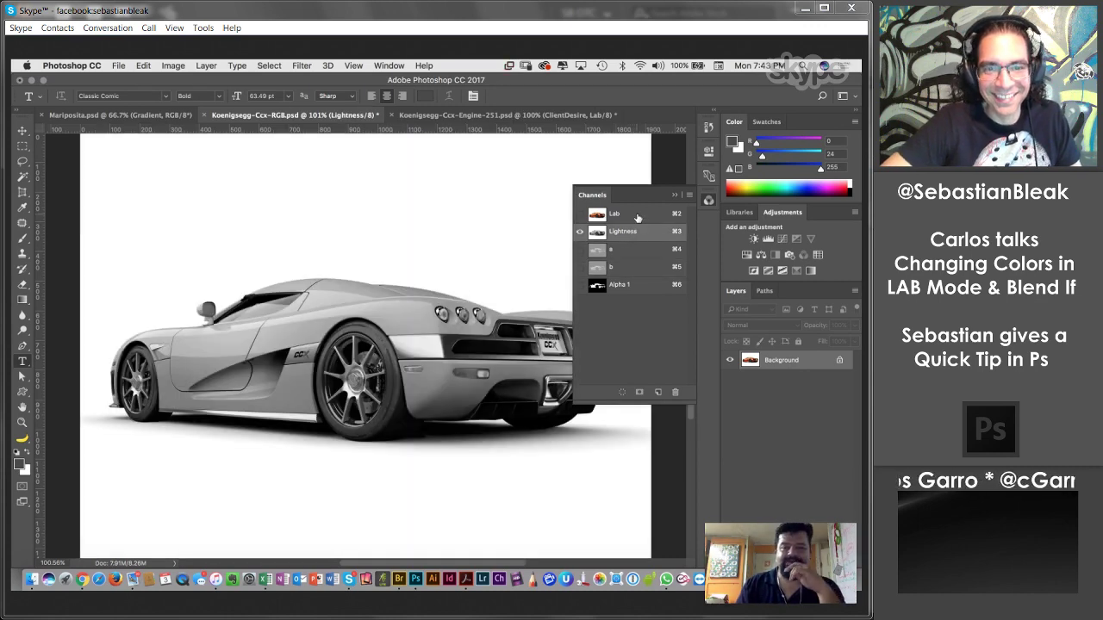
click(629, 252)
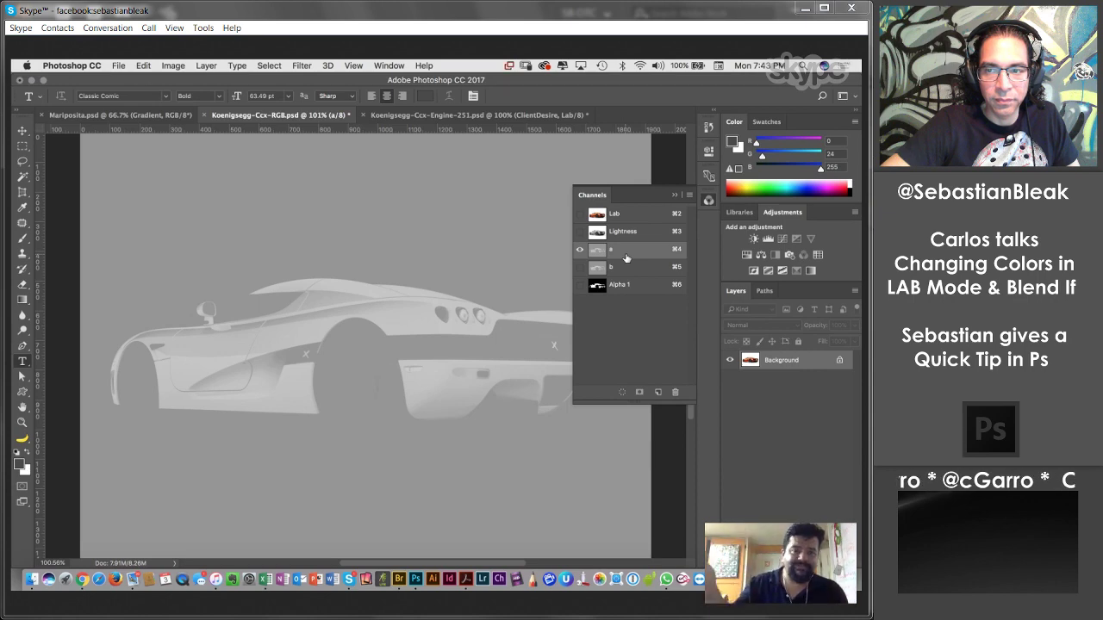
click(617, 275)
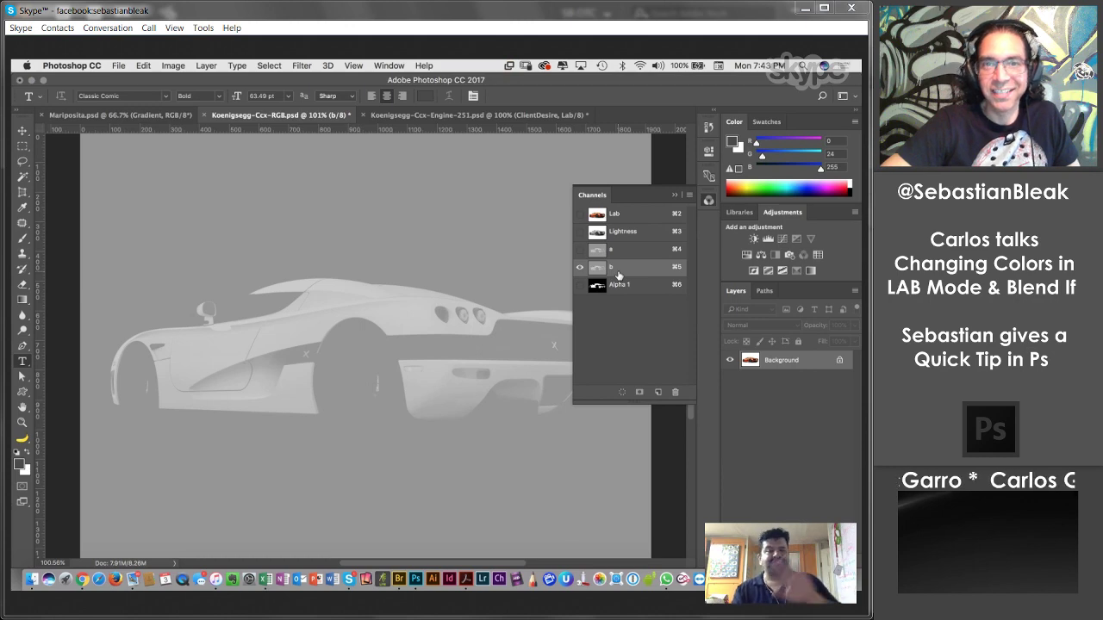
click(631, 222)
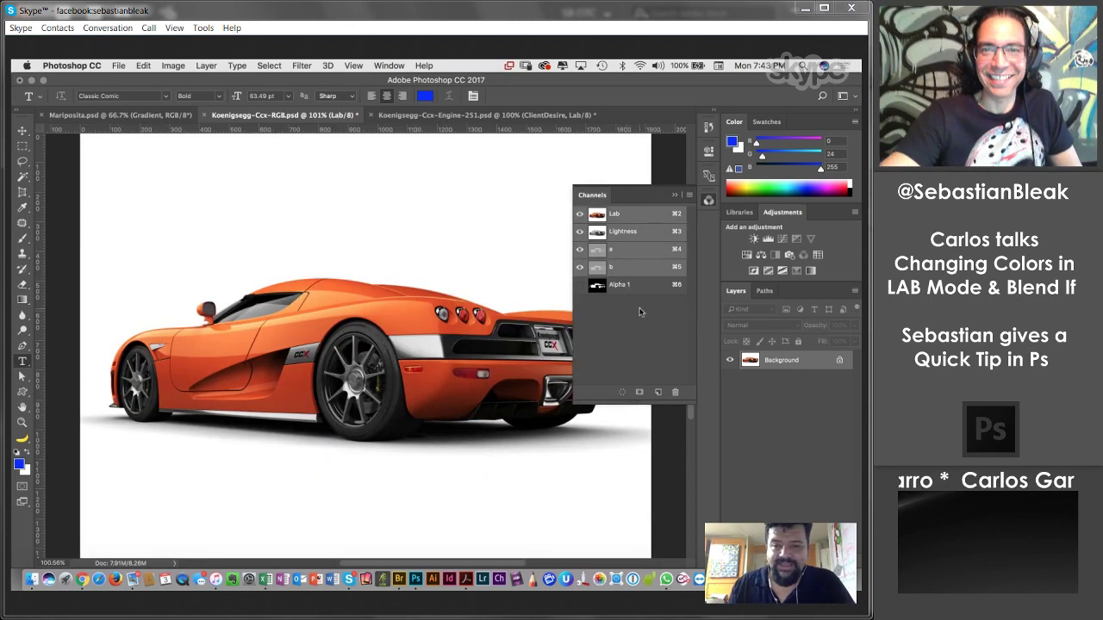
Add a Curves layer and invert its a-channel curve, black point to top, white to bottom.
click(780, 245)
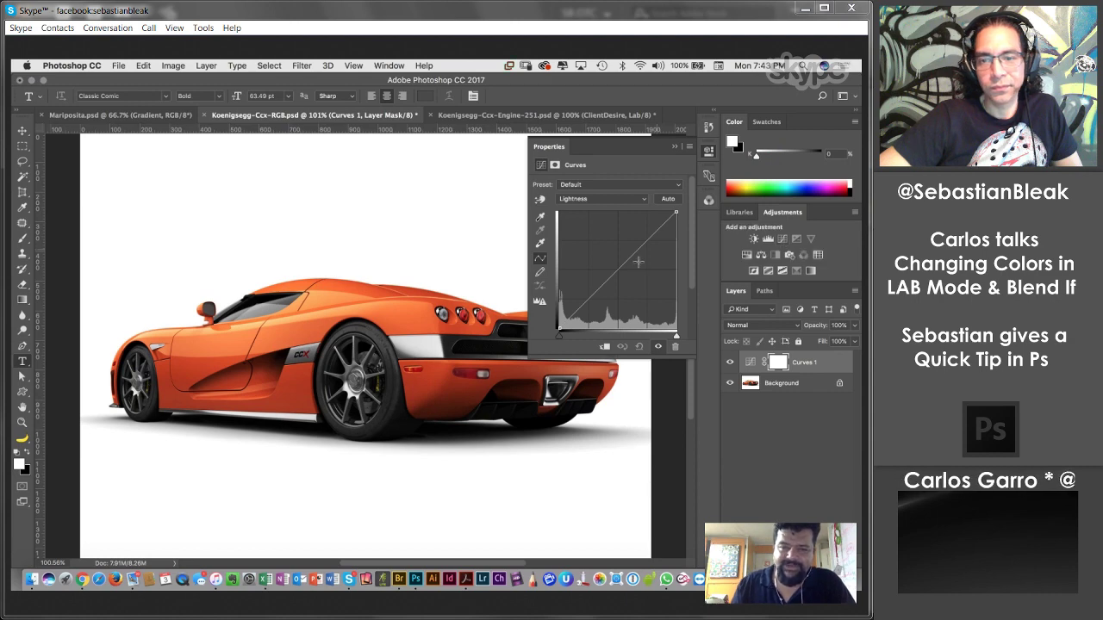
click(591, 200)
click(591, 207)
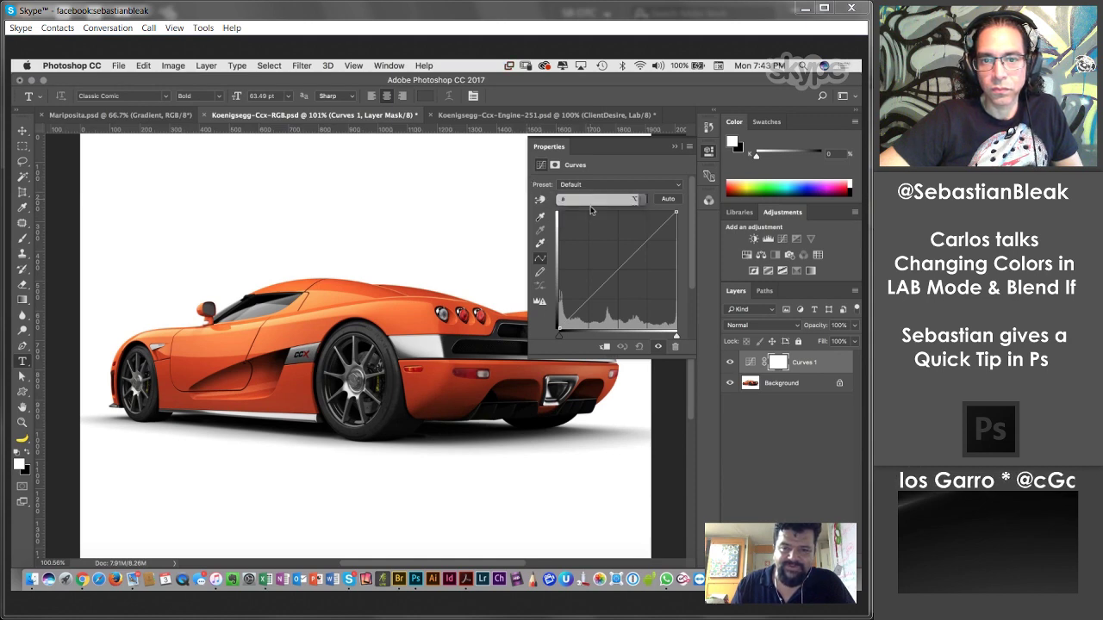
click(599, 202)
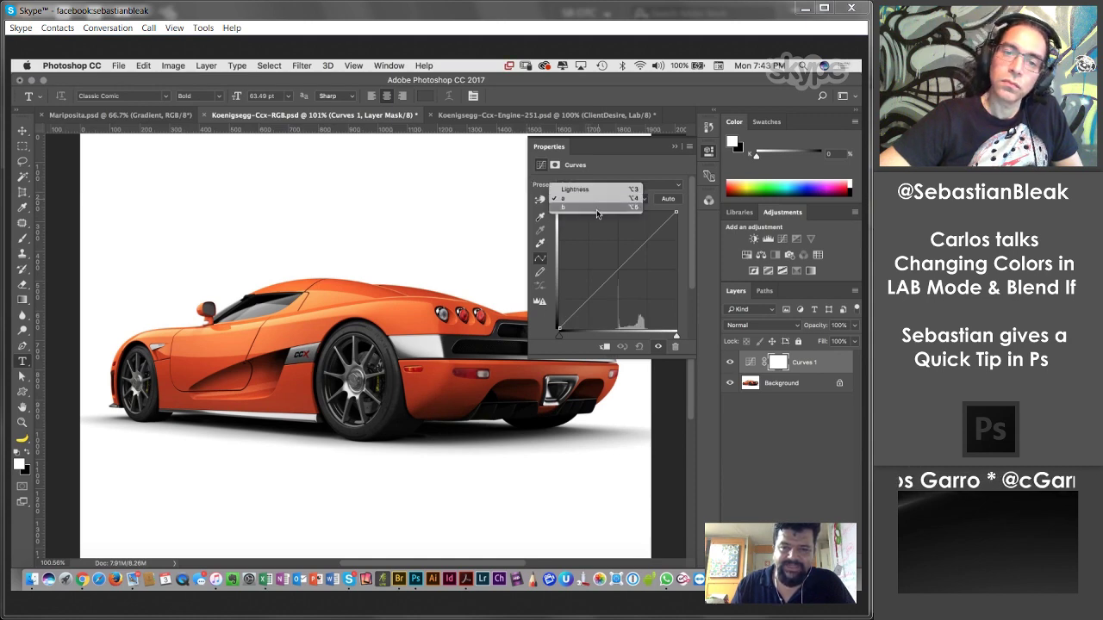
click(596, 202)
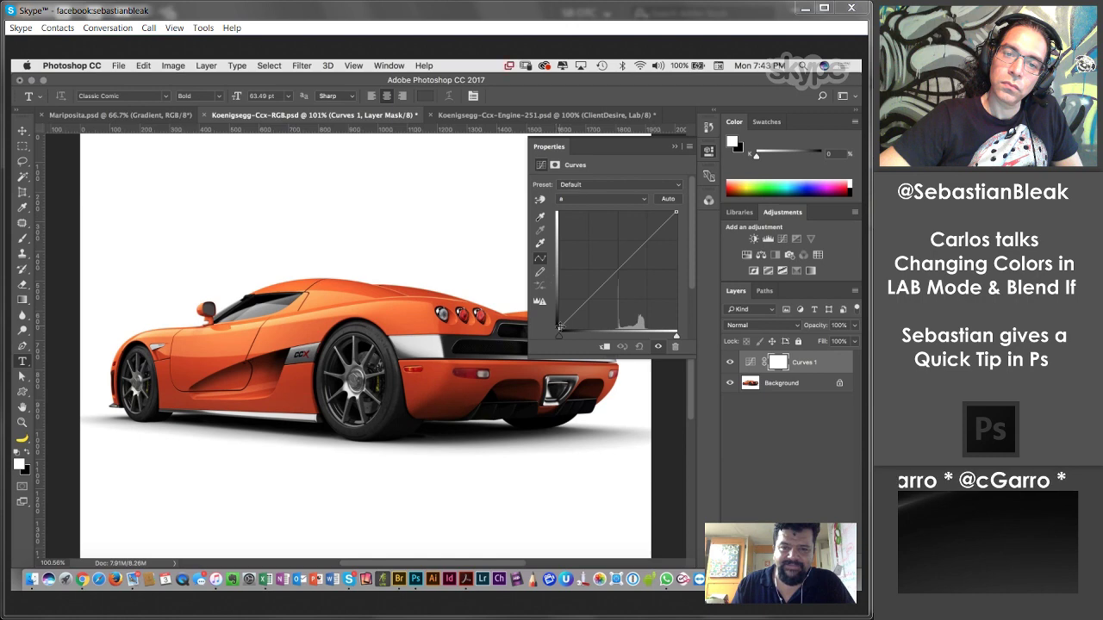
drag(559, 324, 558, 213)
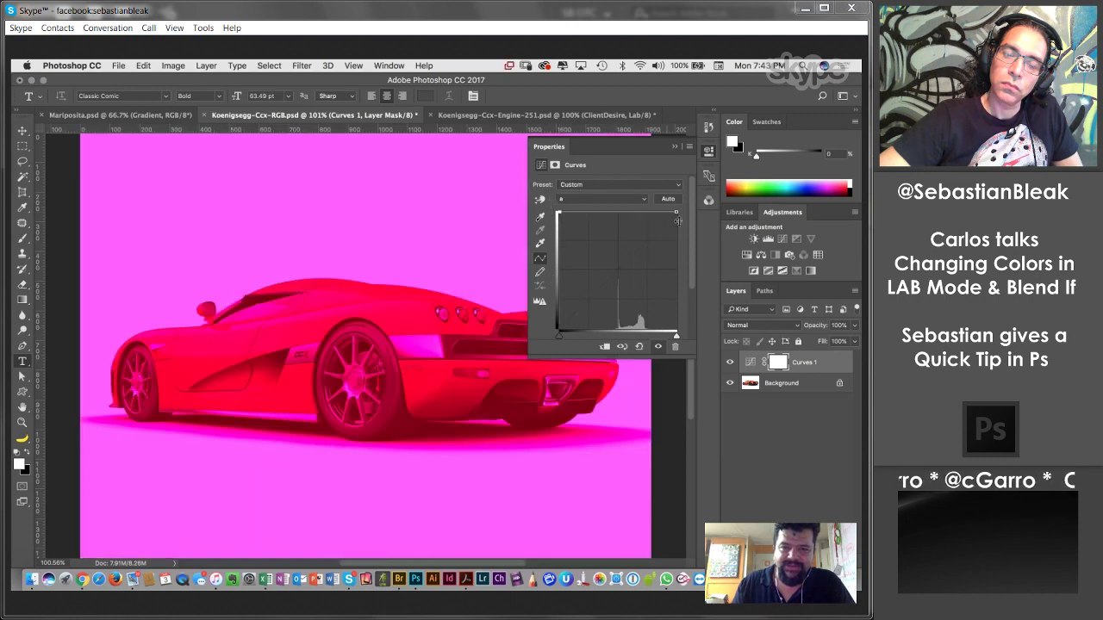
drag(679, 224, 676, 333)
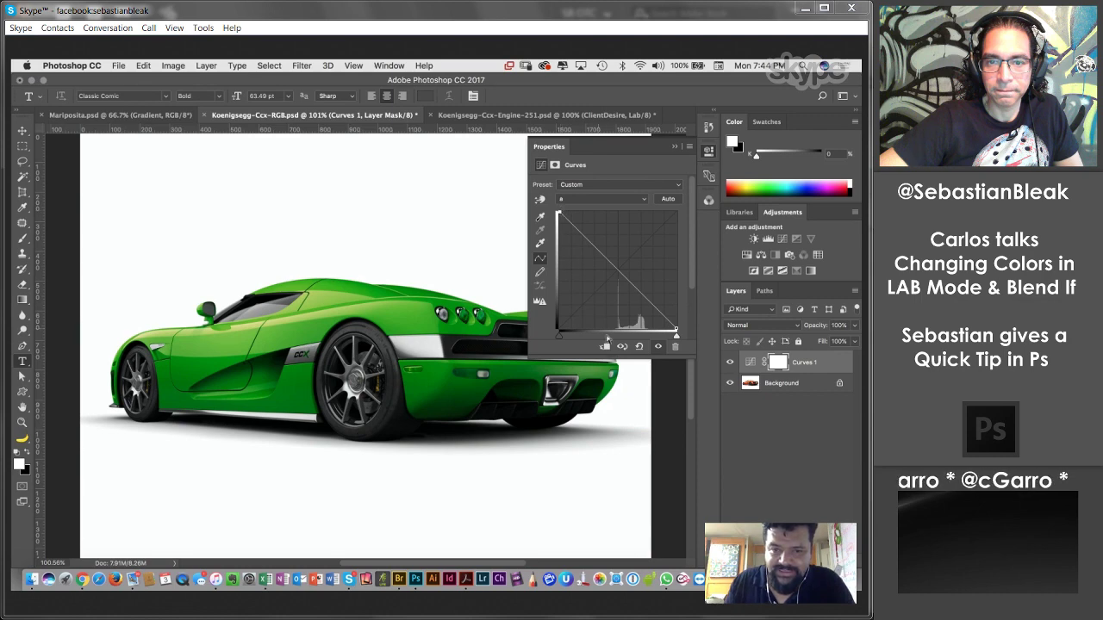
Enlarge the Properties panel and add then remove a centre point, keeping the a curve straight.
drag(615, 356, 614, 411)
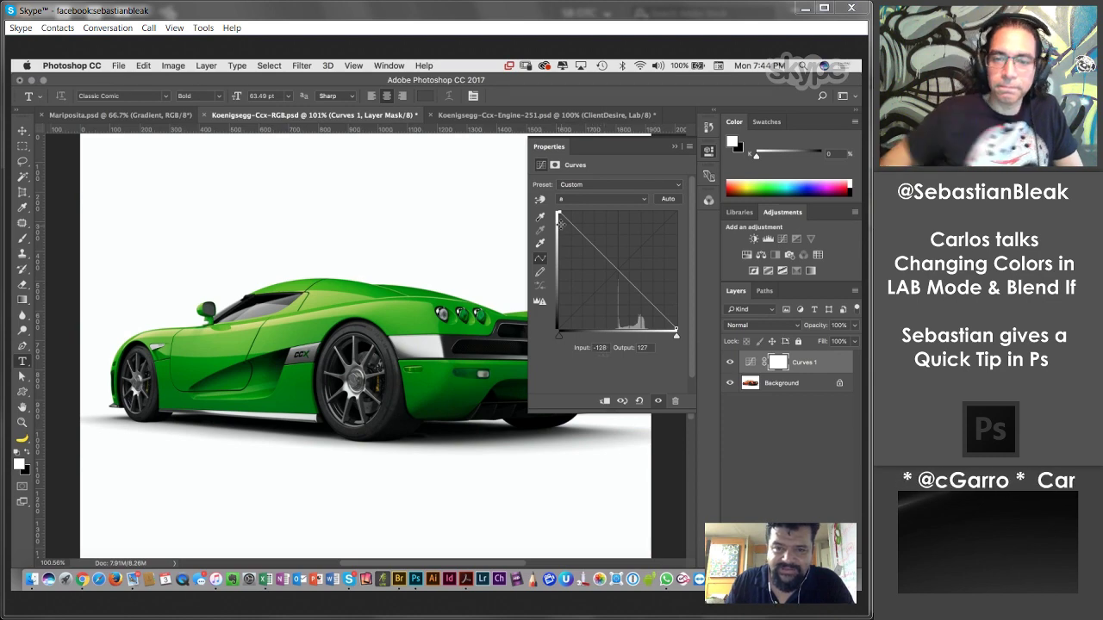
click(675, 331)
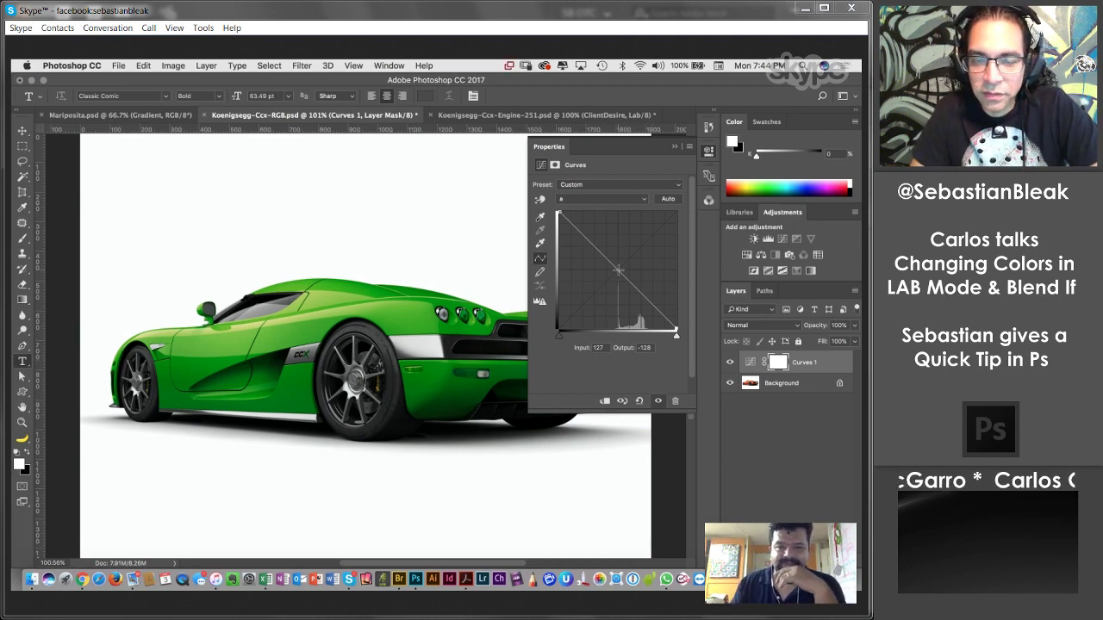
click(618, 270)
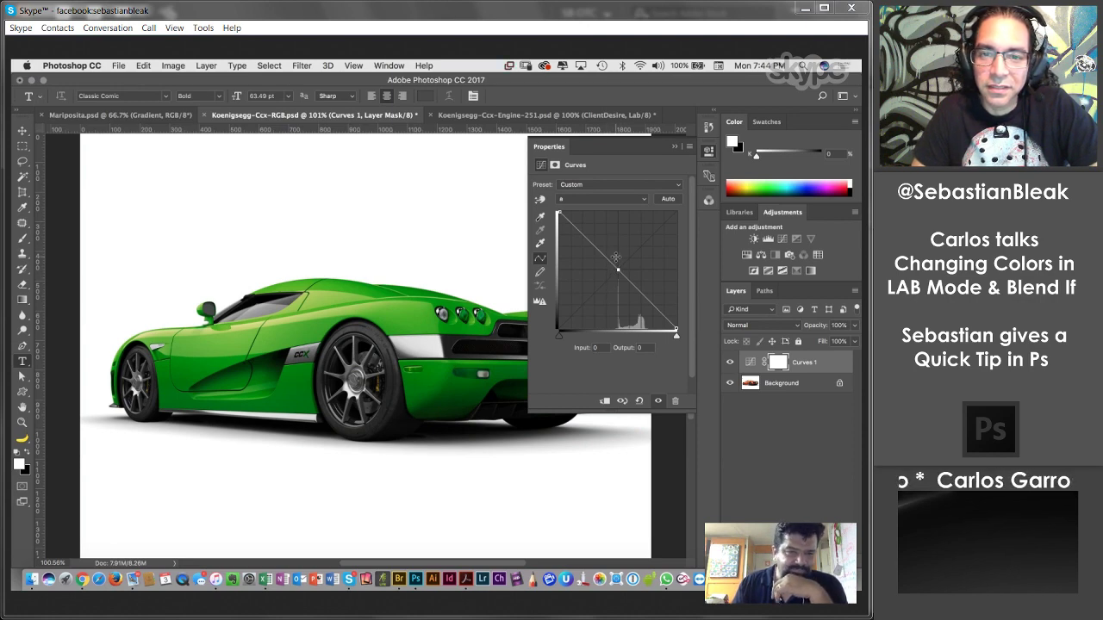
drag(617, 269, 541, 396)
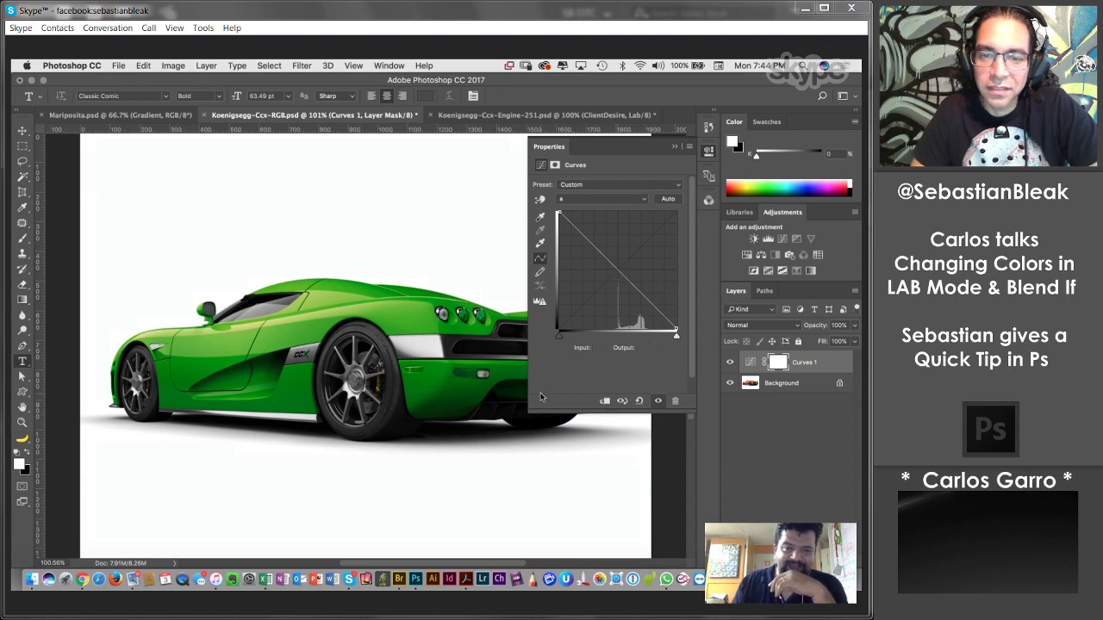
Switch the Curves adjustment to the b channel.
click(644, 200)
click(641, 201)
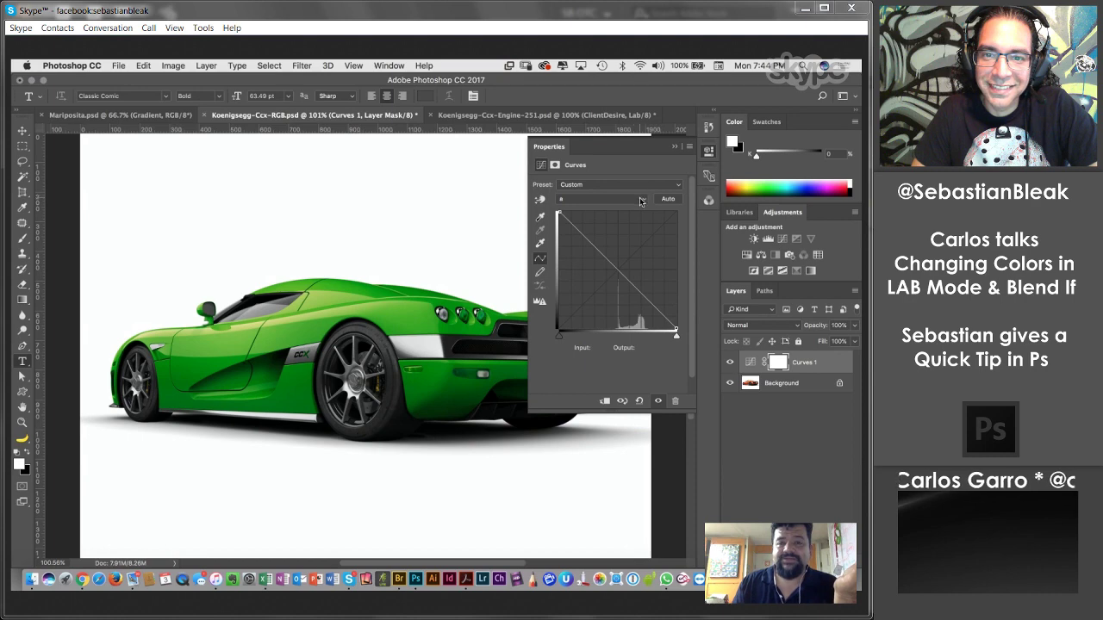
click(640, 201)
click(637, 207)
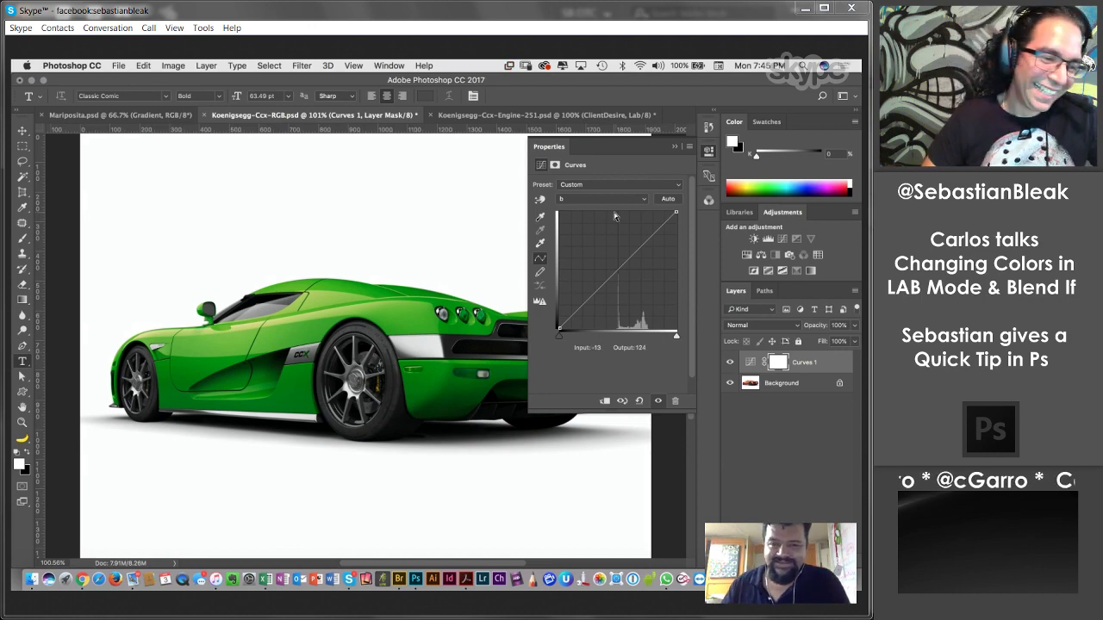
Restore the a-channel curve to its default diagonal (127/127) and collapse the Properties panel.
click(642, 202)
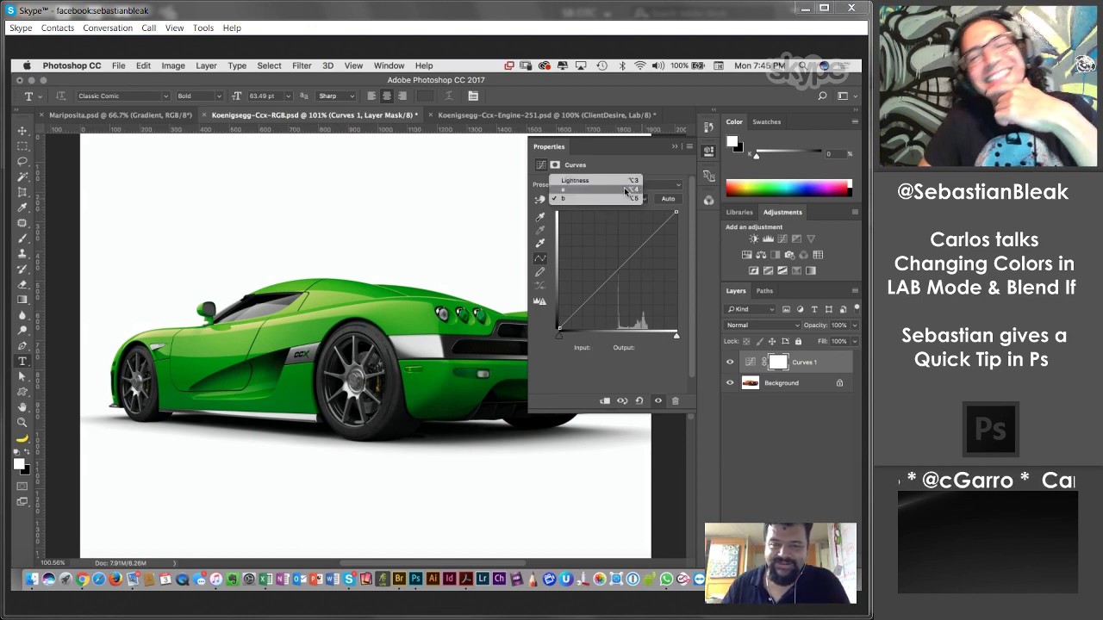
click(625, 190)
drag(560, 212, 520, 360)
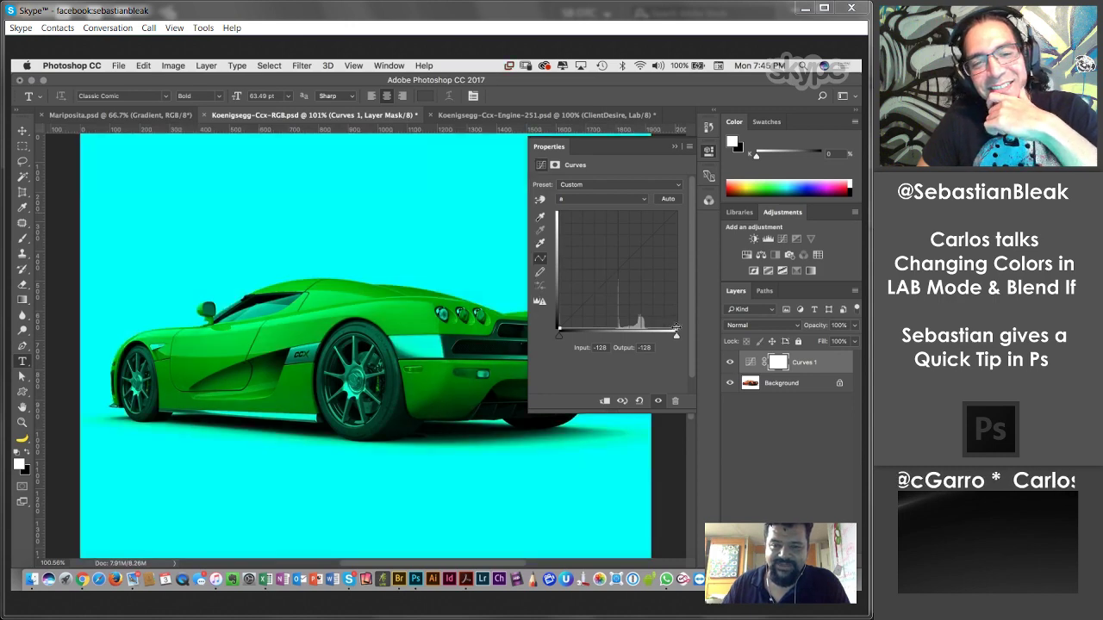
drag(677, 327, 691, 203)
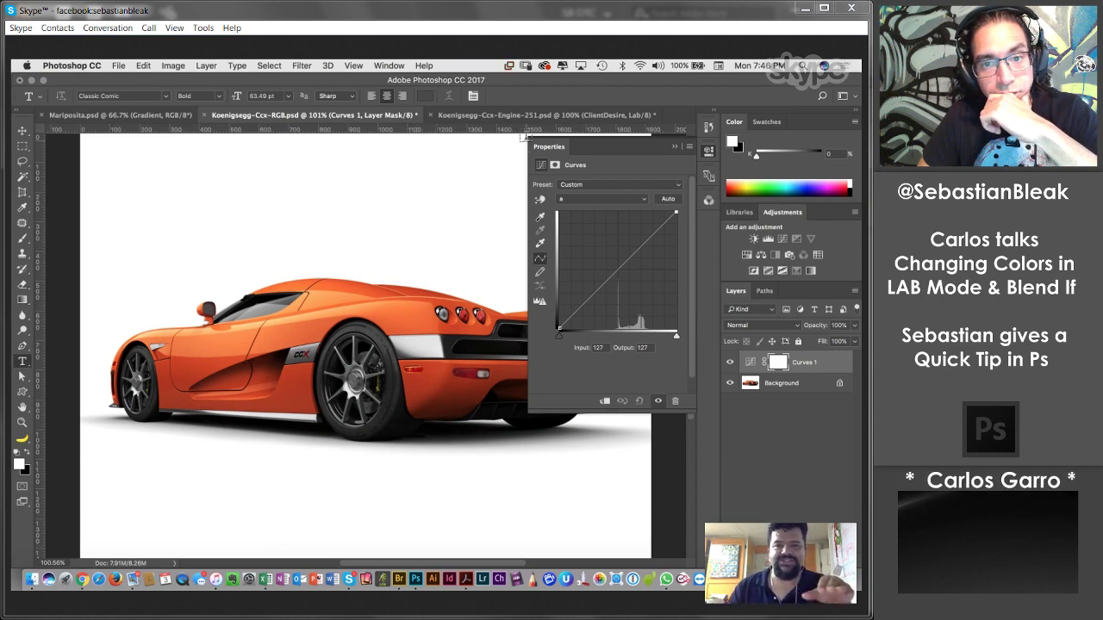
click(676, 146)
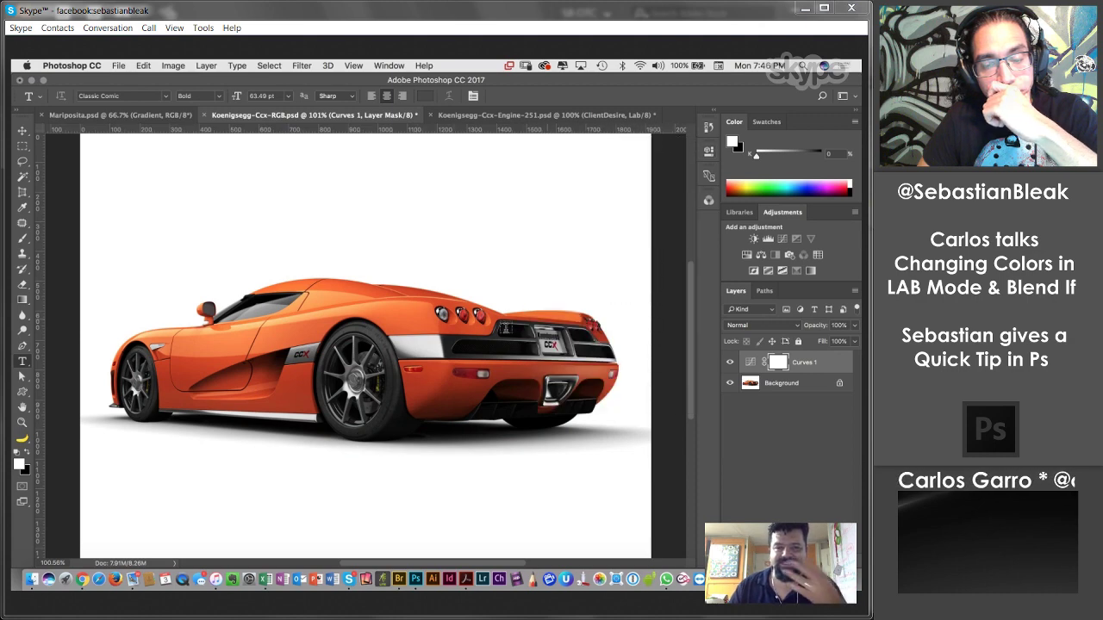
Open the foreground Color Picker and switch to the PANTONE+ Solid Coated Color Libraries.
click(18, 465)
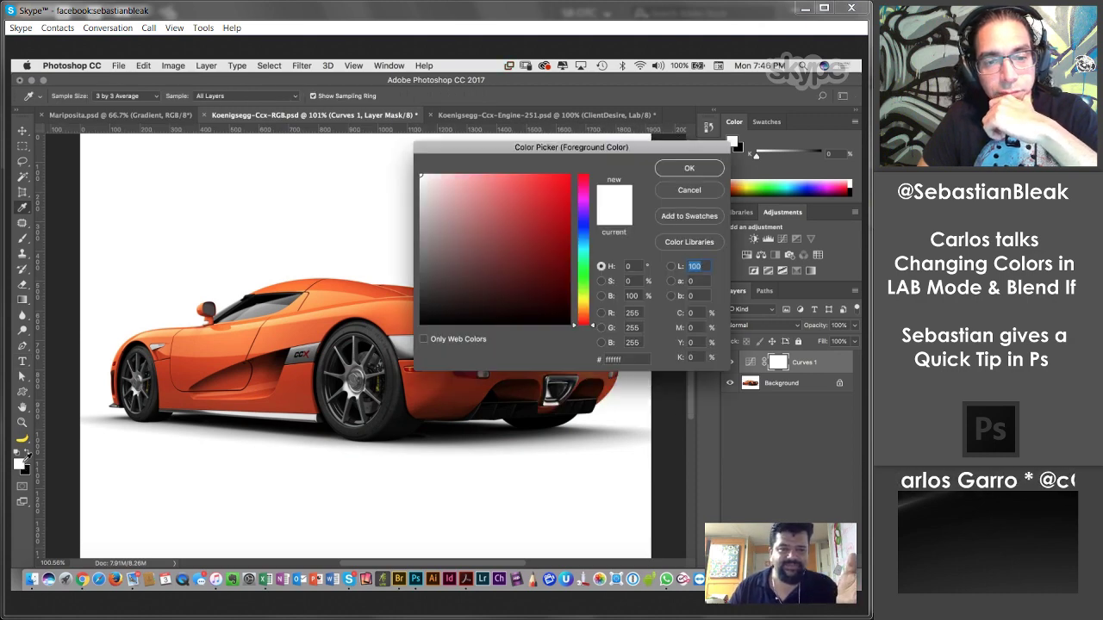
drag(544, 151, 377, 153)
click(517, 245)
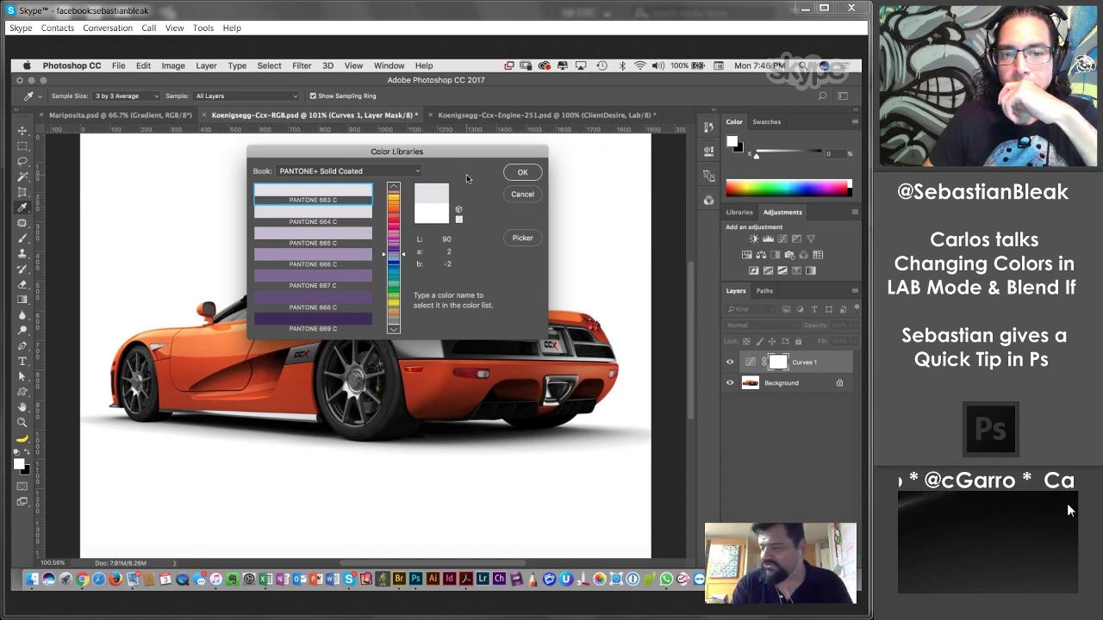
Try swatches 2965, 2593 and 200, then settle on PANTONE 2965 C (L 13, a -7, b -20).
text(2965)
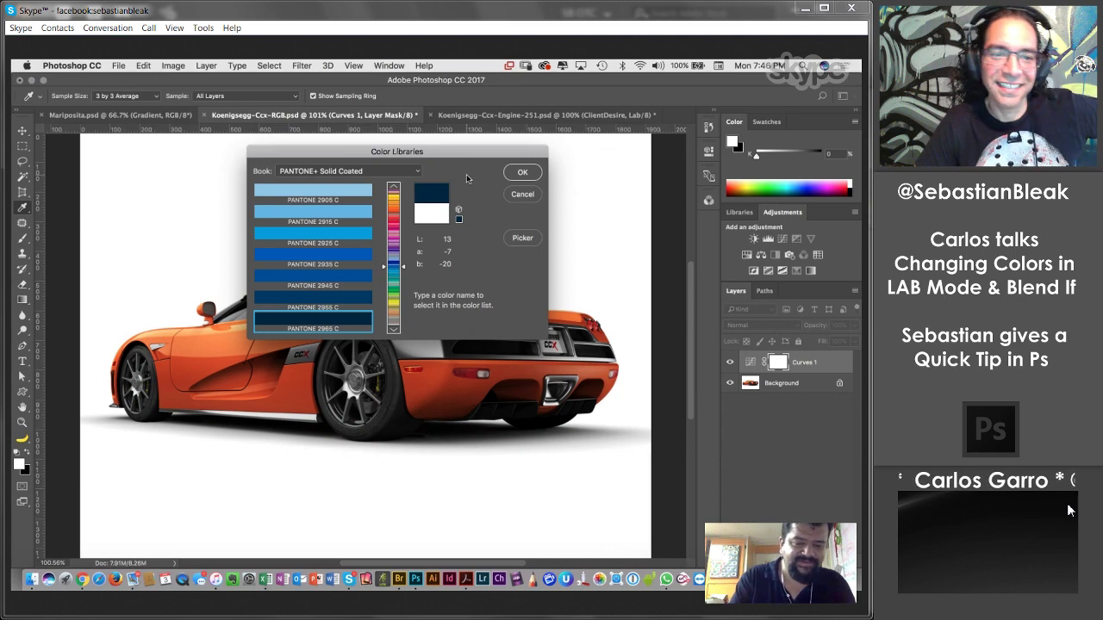
text(2593)
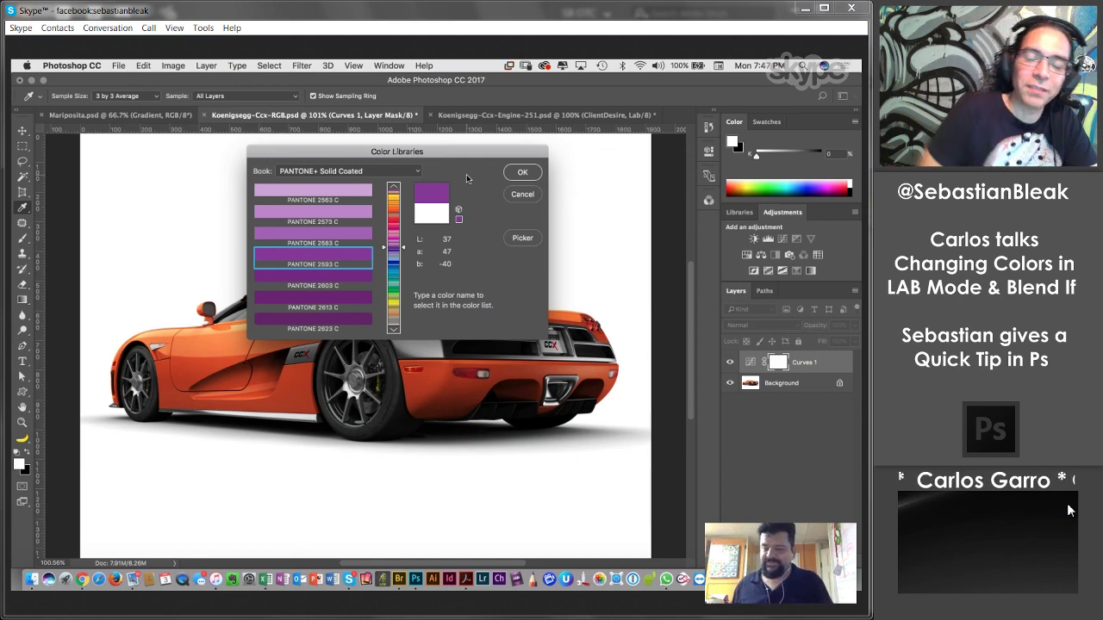
text(200)
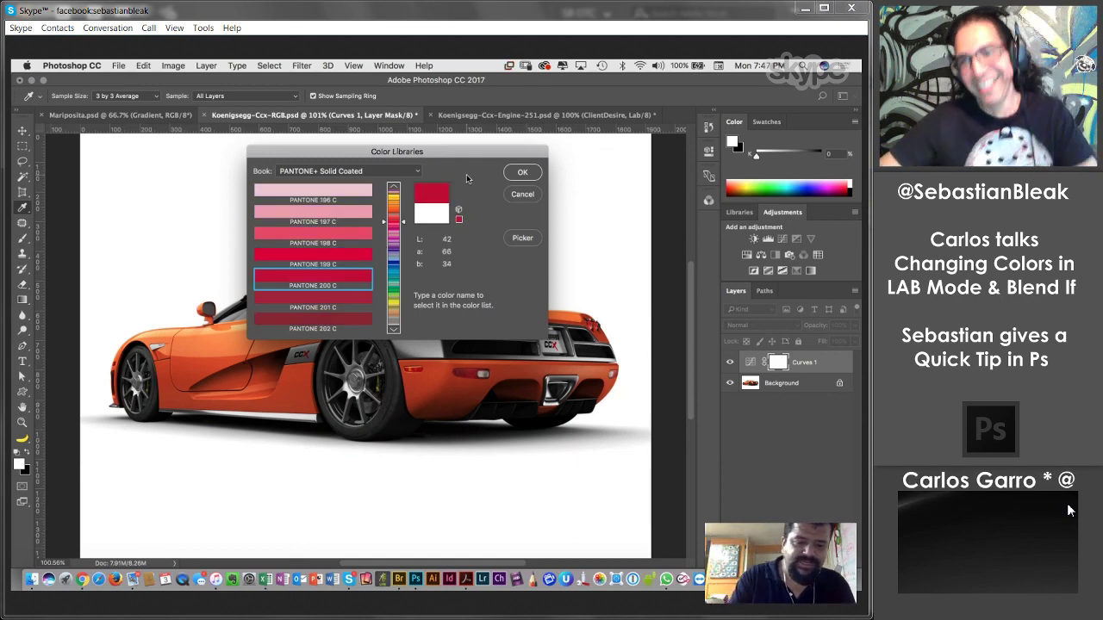
text(2965)
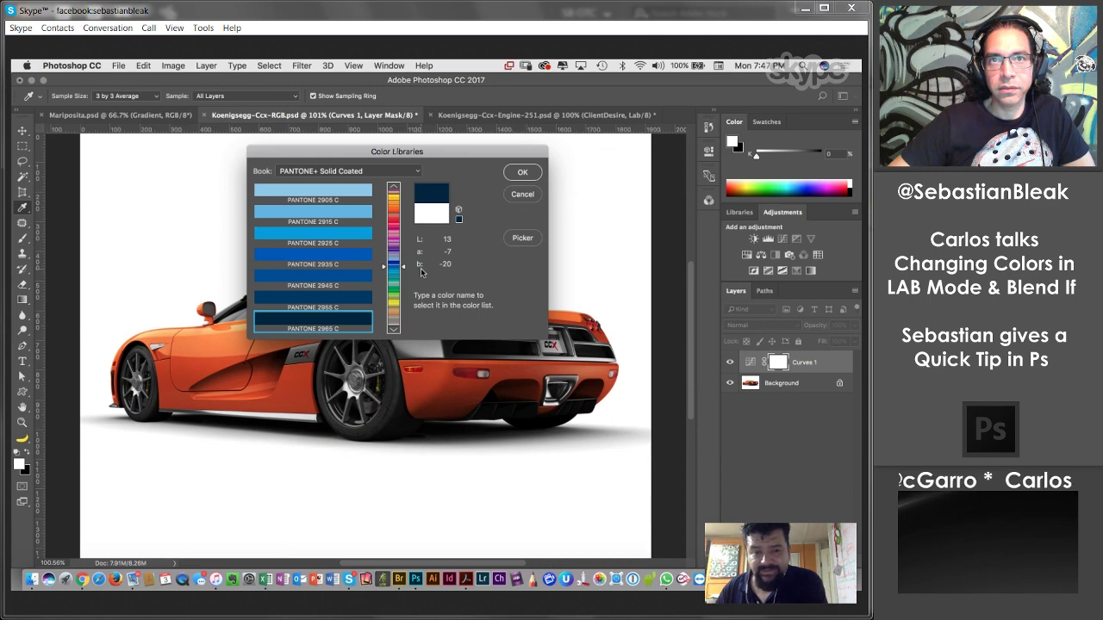
mouse_move(582, 43)
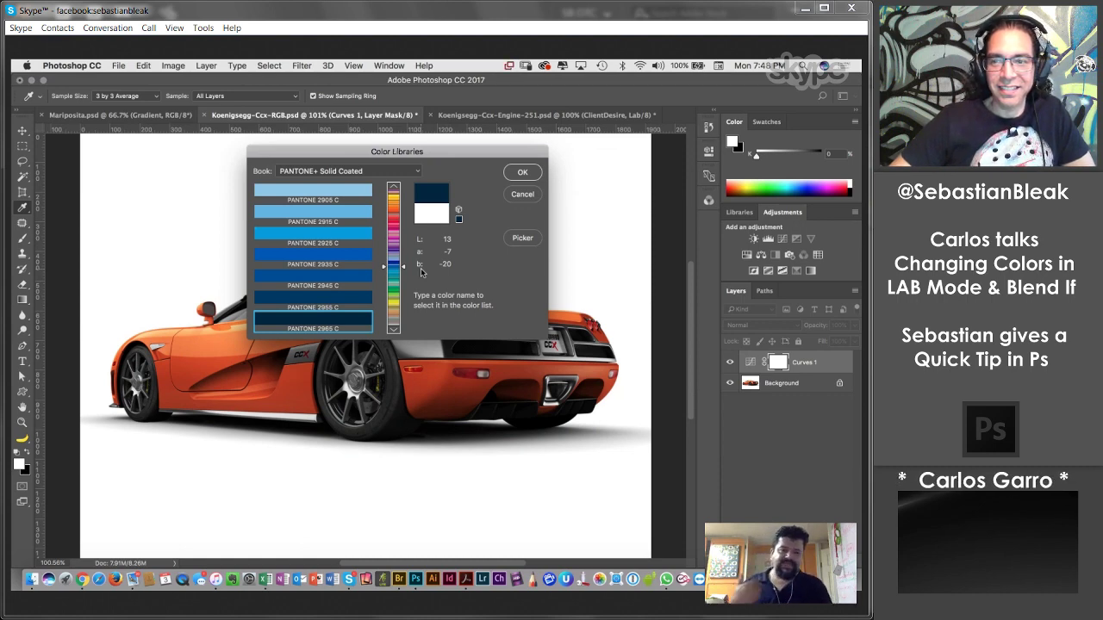
Accept PANTONE 2965 C as the foreground colour and remove the Curves 1 layer.
click(522, 173)
key(t)
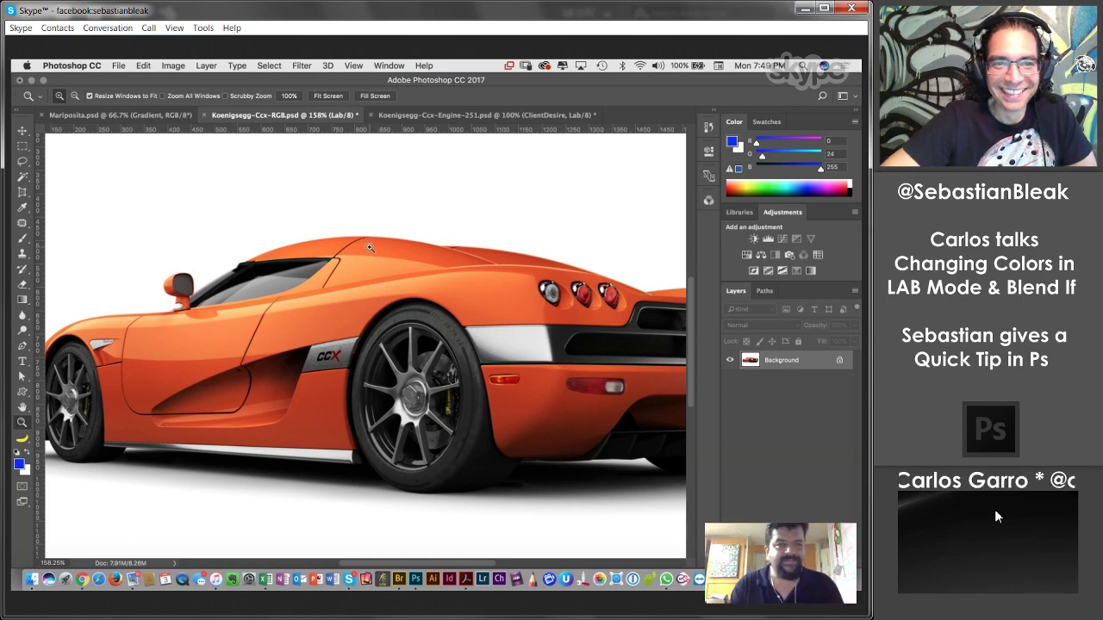
click(24, 207)
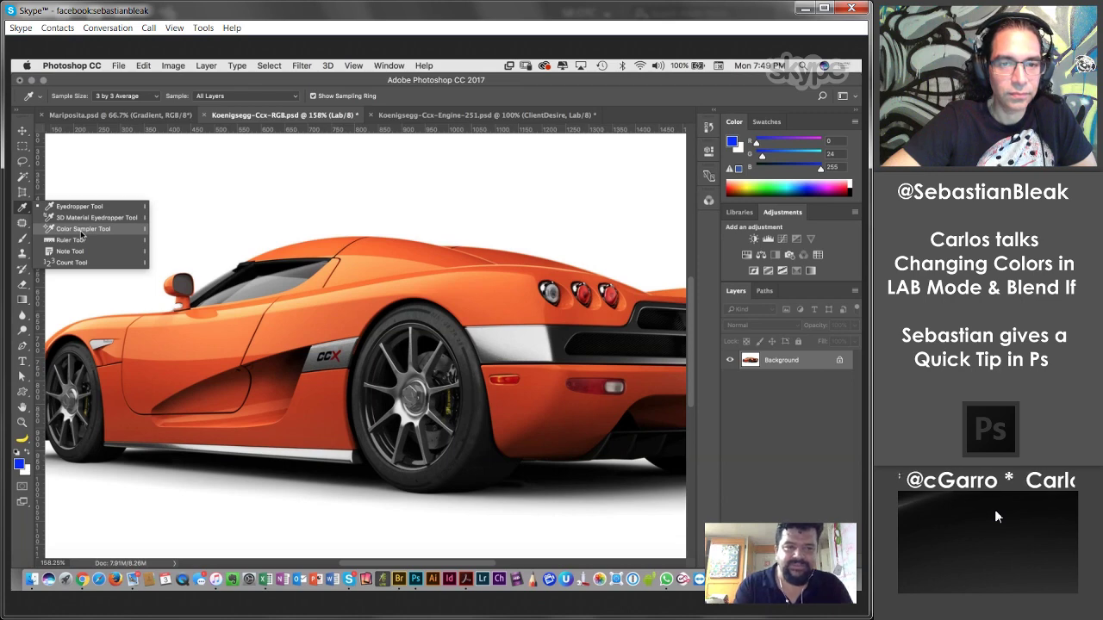
Place colour sampler #1 on the car's orange roof and show its Lab readings in Window > Info.
click(82, 229)
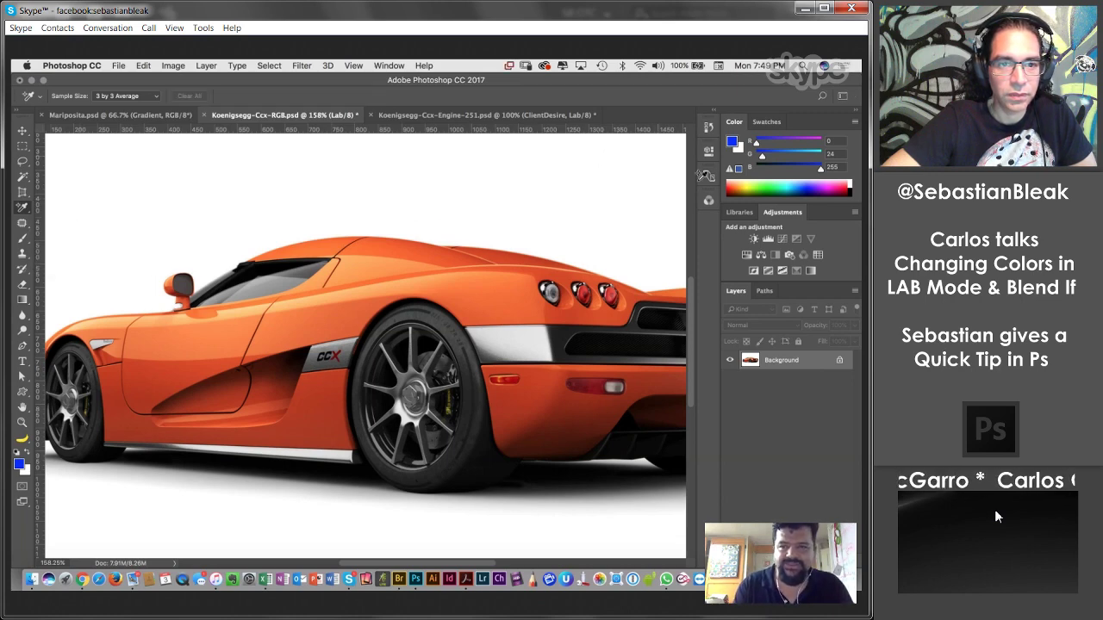
click(389, 66)
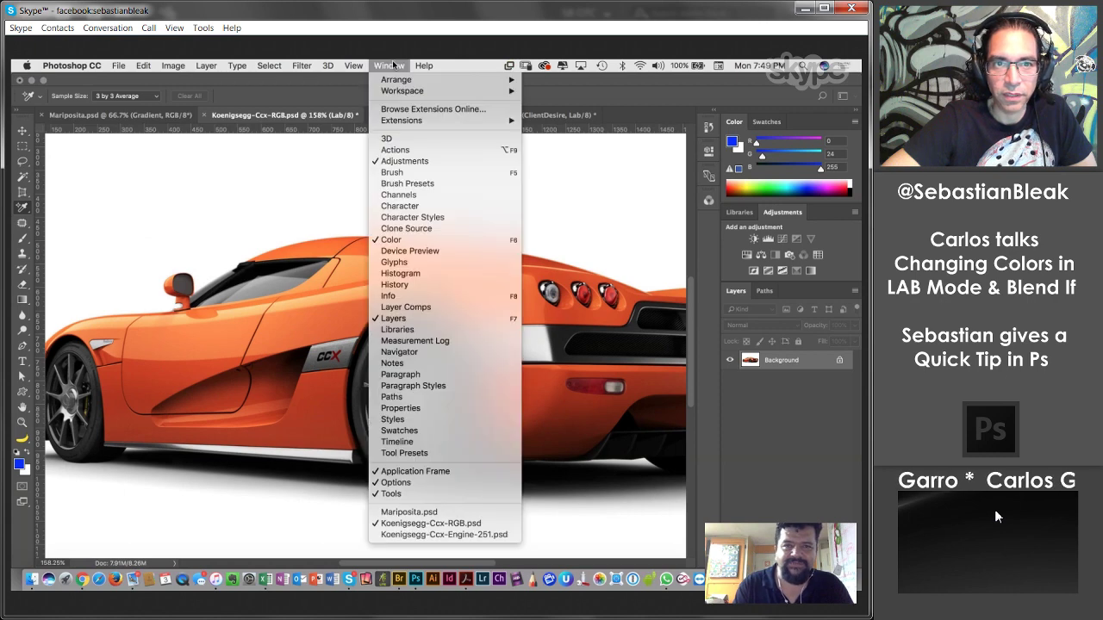
click(420, 297)
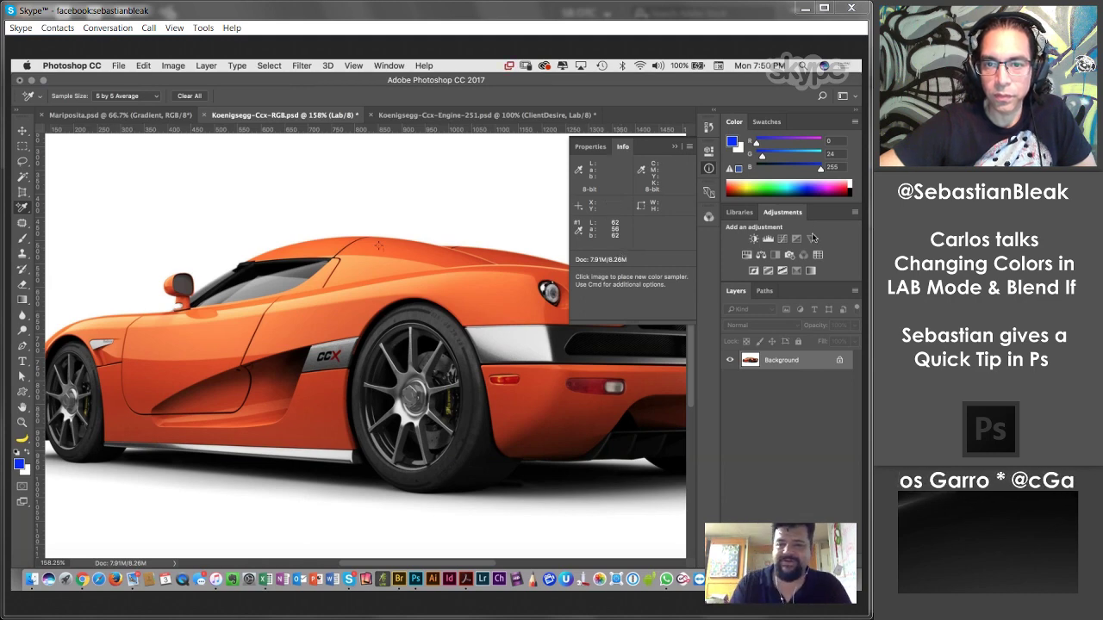
Test an arched Lightness curve against the sampler readings, delete it, and zoom to 100%.
click(785, 239)
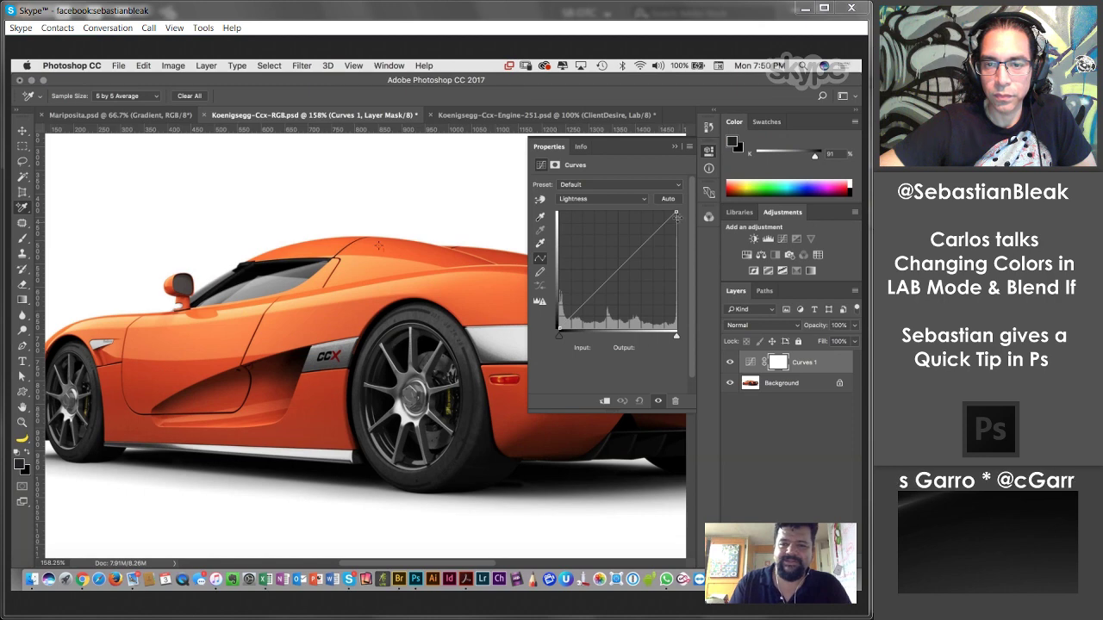
drag(675, 214, 676, 262)
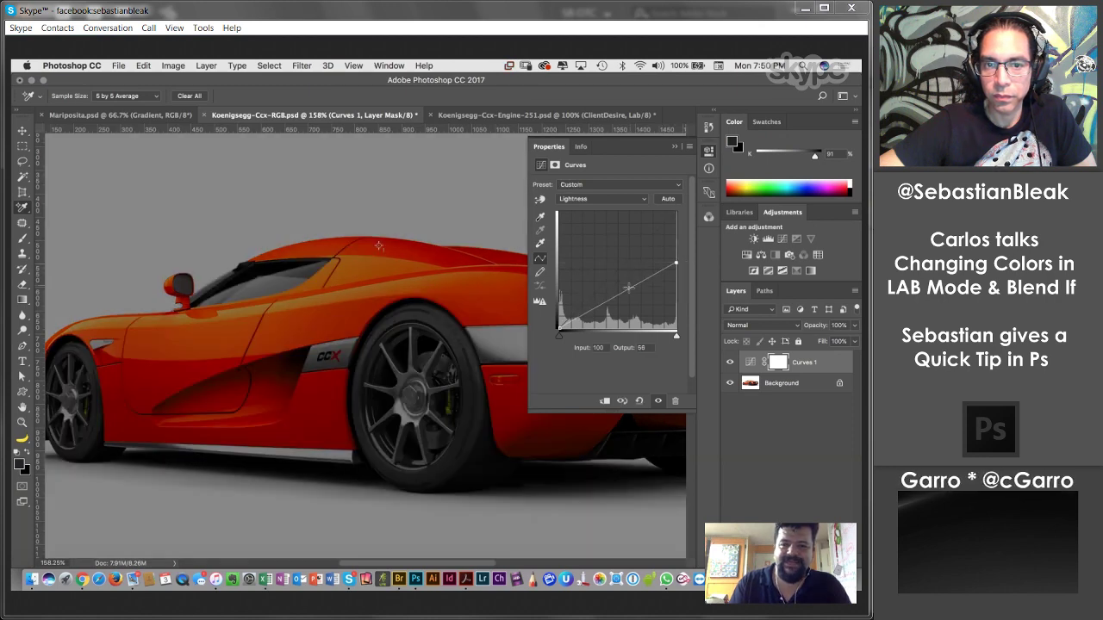
drag(608, 278, 598, 249)
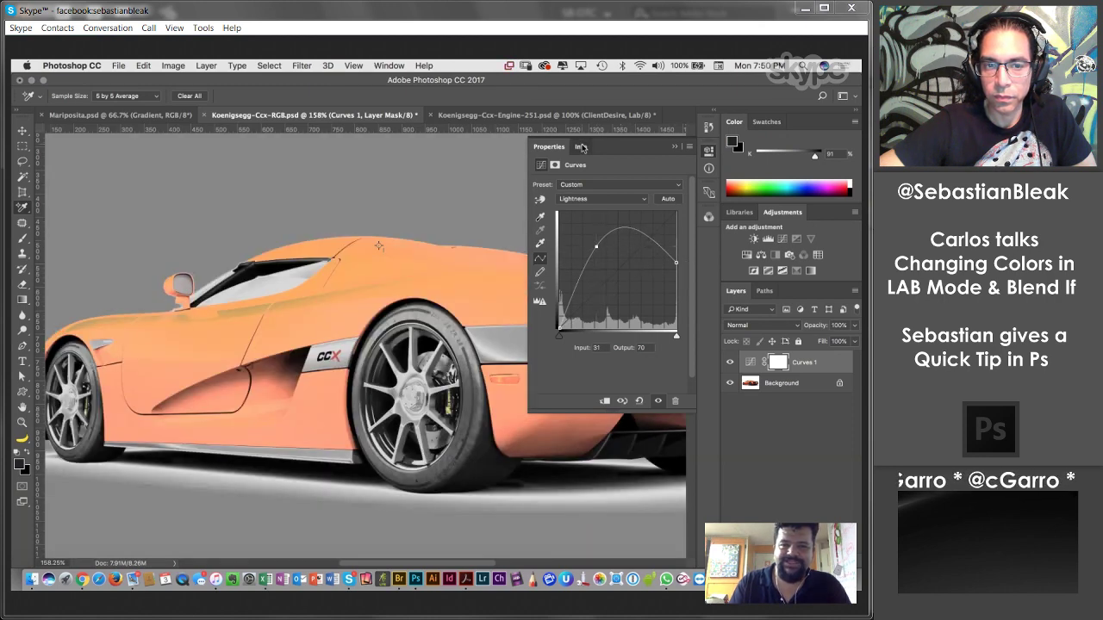
click(581, 147)
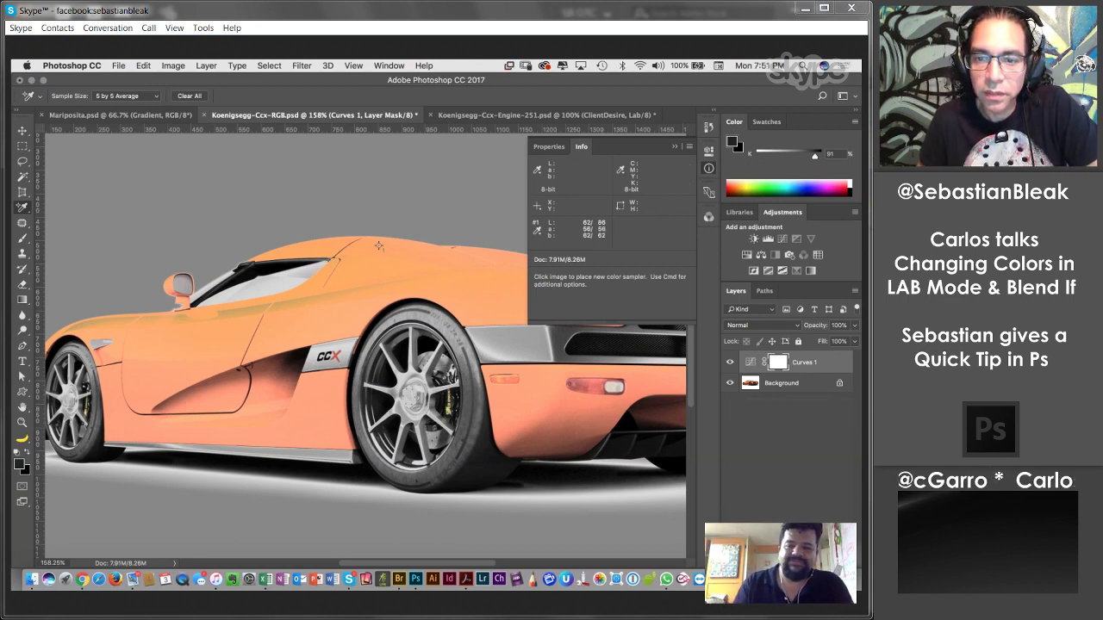
key(Delete)
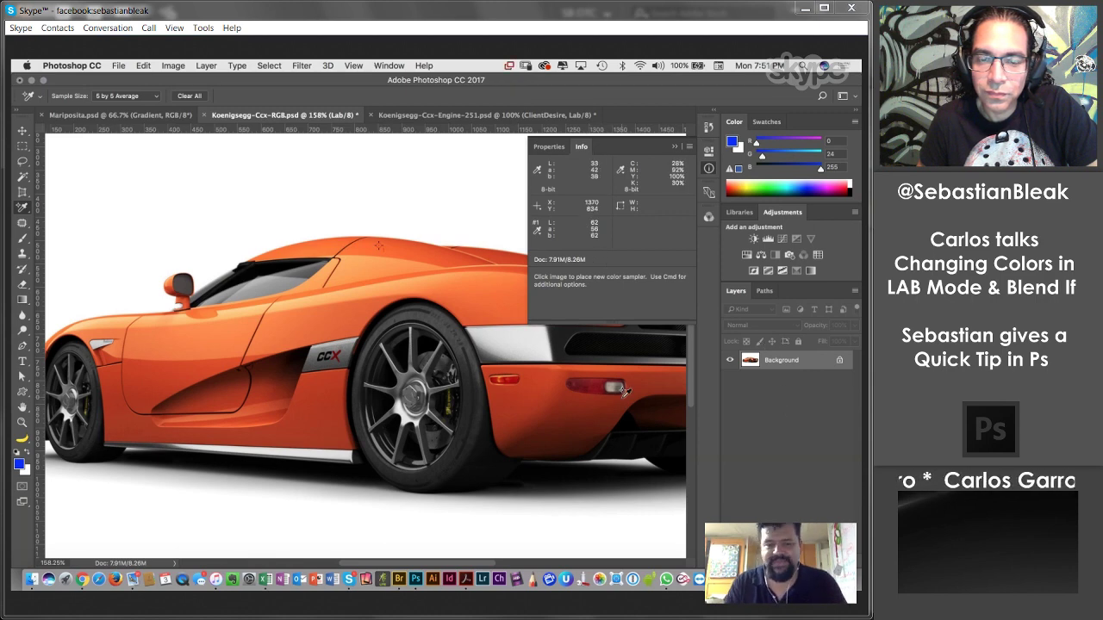
key(super+1)
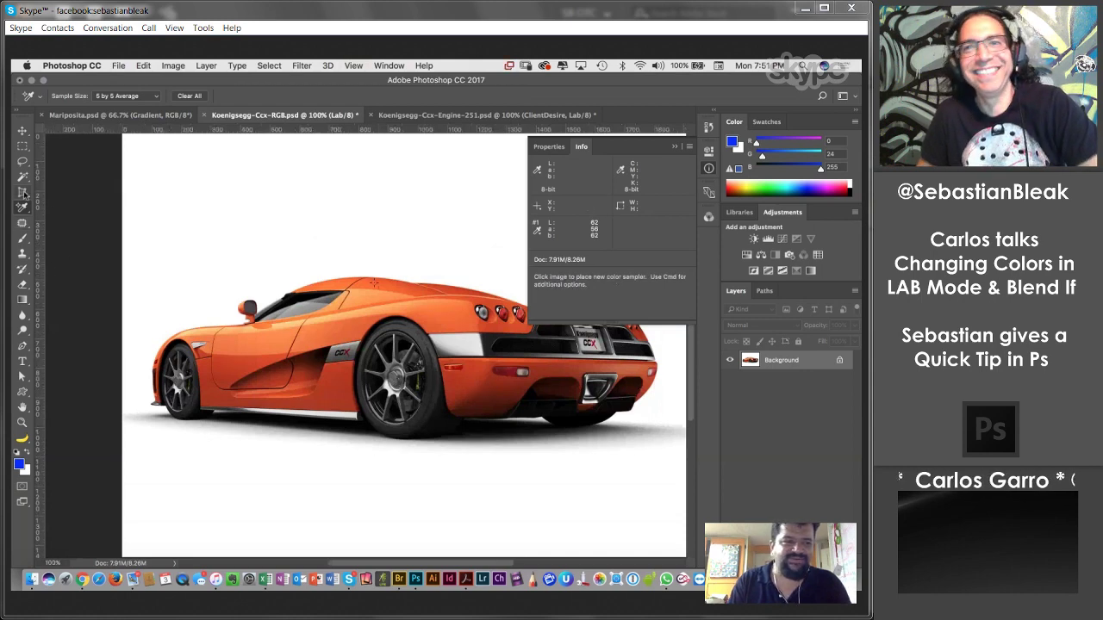
Type the note 'L 13 a -7 b -20' in Helvetica Neue Bold, left-aligned.
click(22, 360)
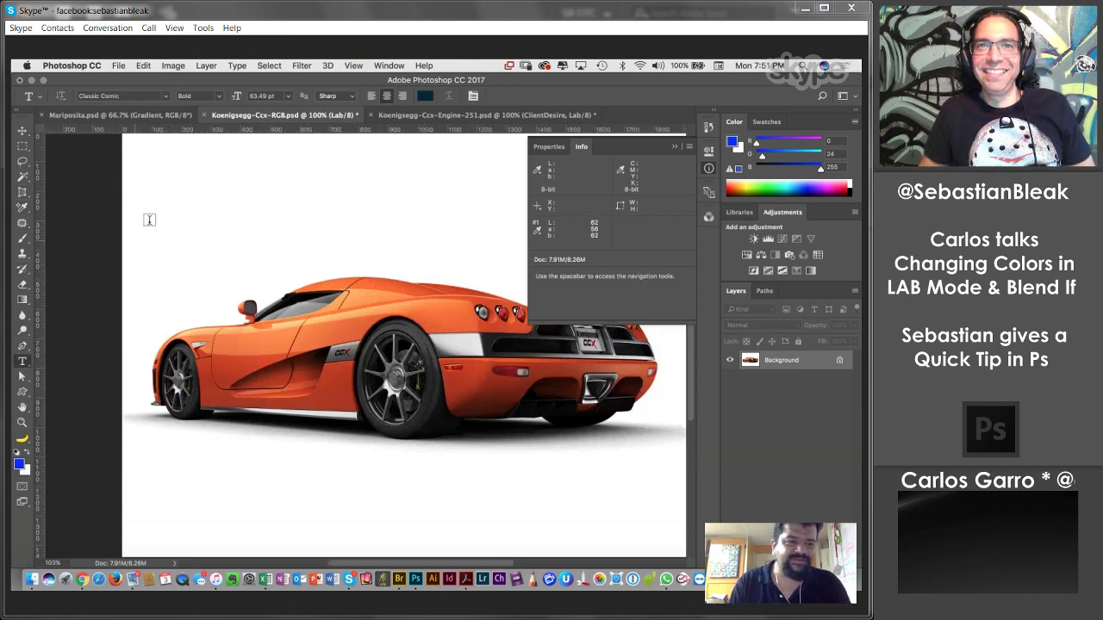
click(159, 195)
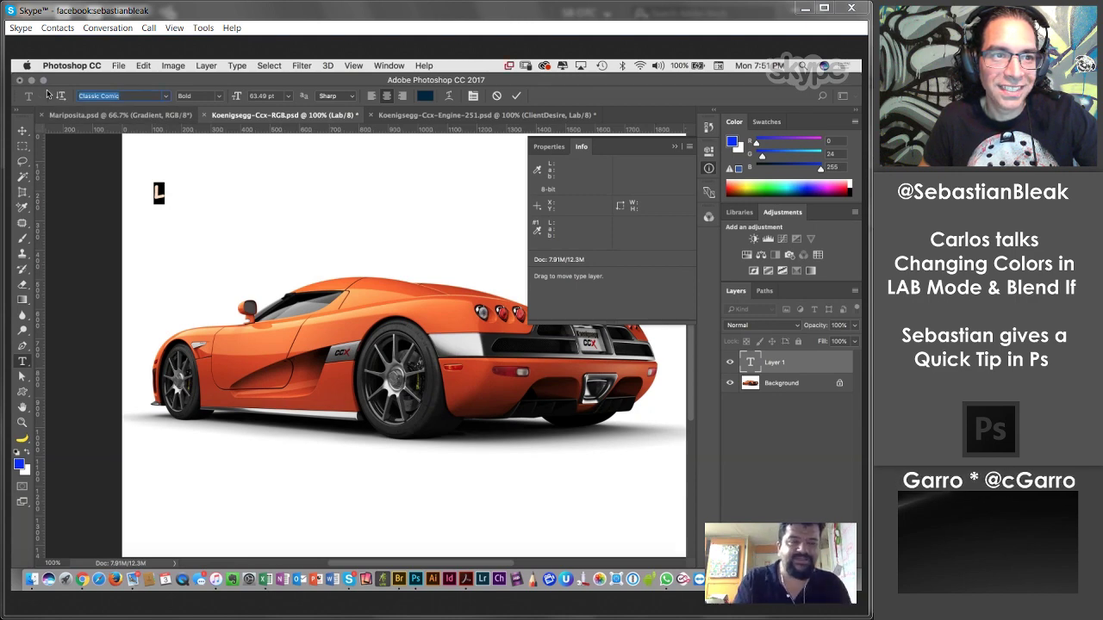
text(he)
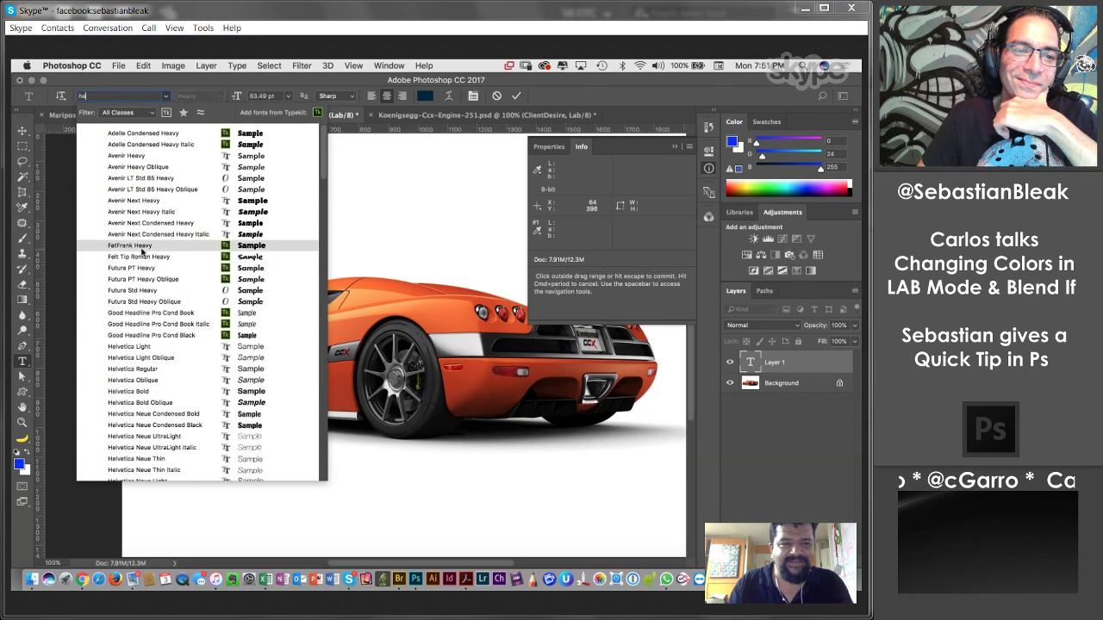
scroll(144, 270, down, 4)
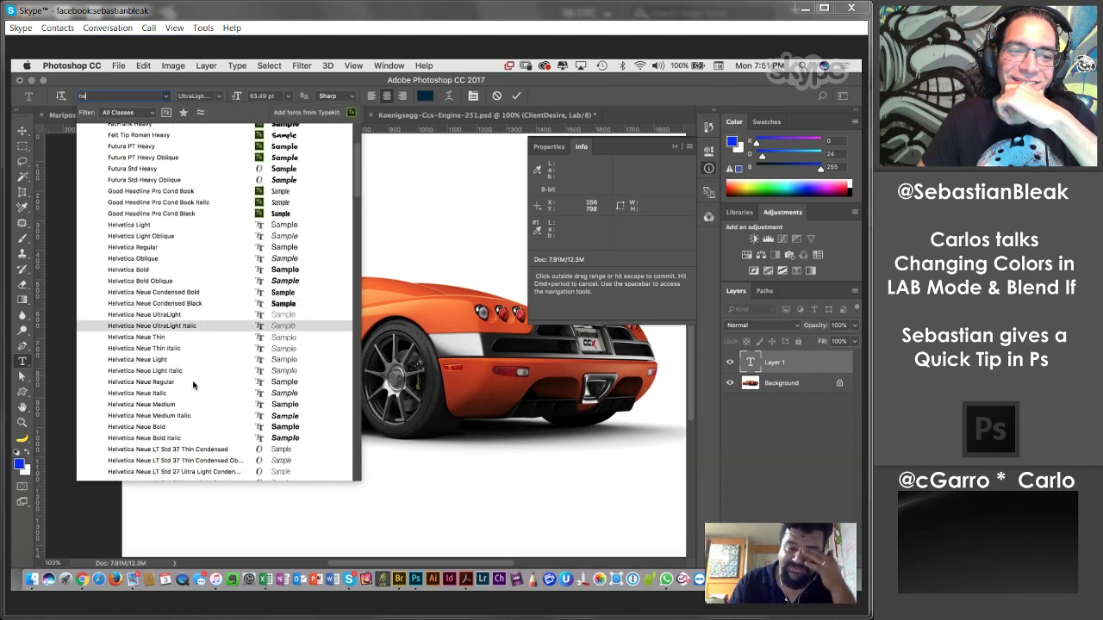
click(170, 429)
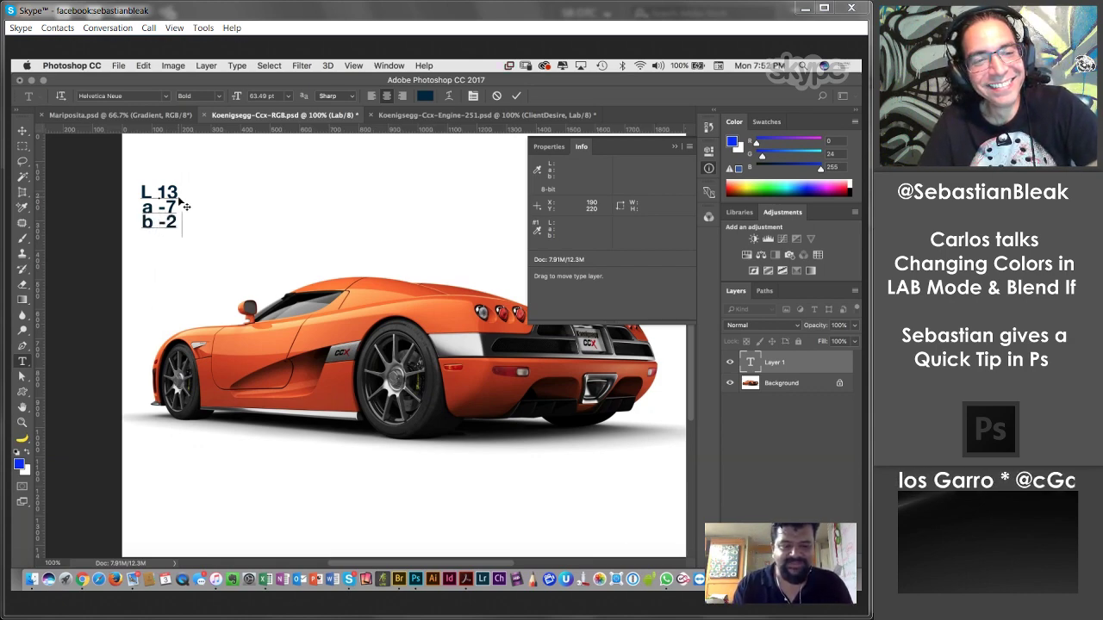
text(0)
key(super+a)
key(super+shift+l)
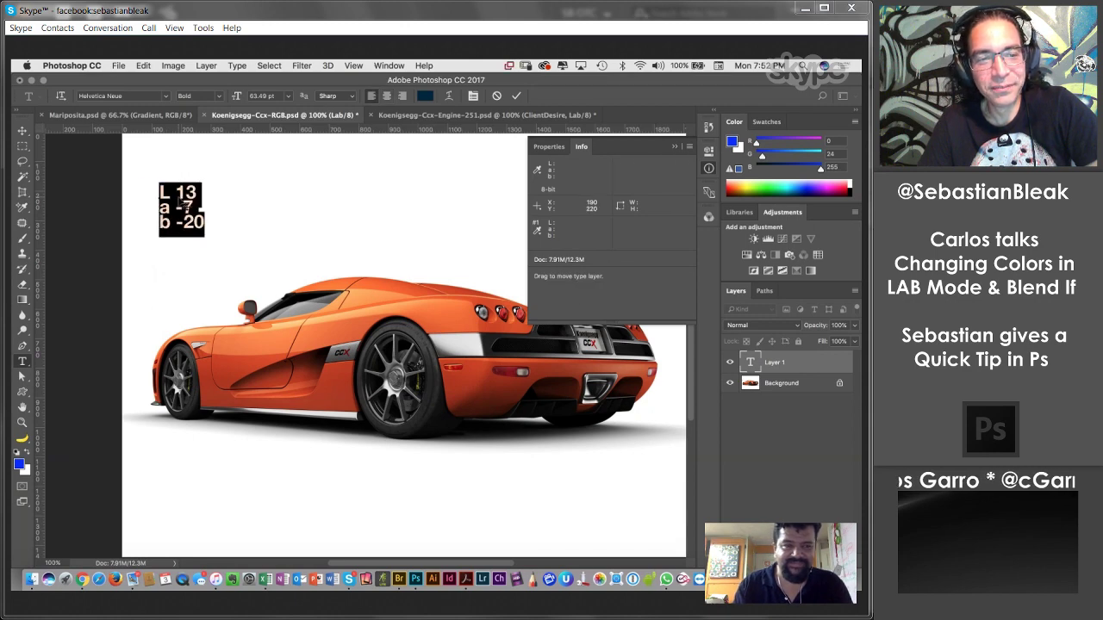
Move the colour note to the canvas's top-left corner and select the Background layer.
click(24, 132)
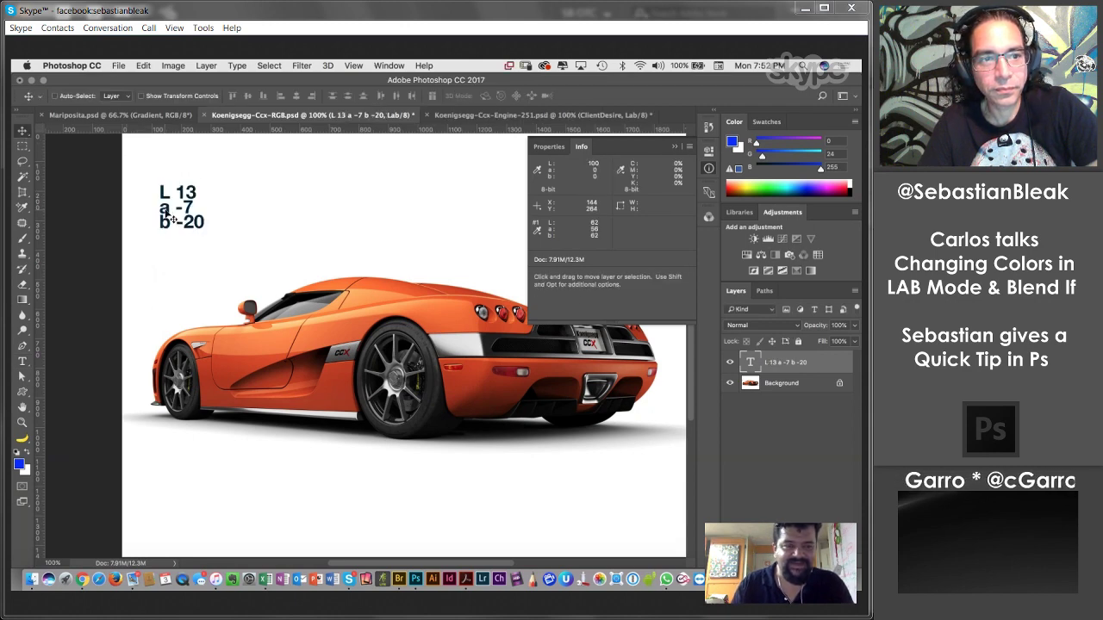
mouse_move(202, 195)
mouse_down()
mouse_move(190, 191)
mouse_move(191, 169)
mouse_move(195, 182)
mouse_up()
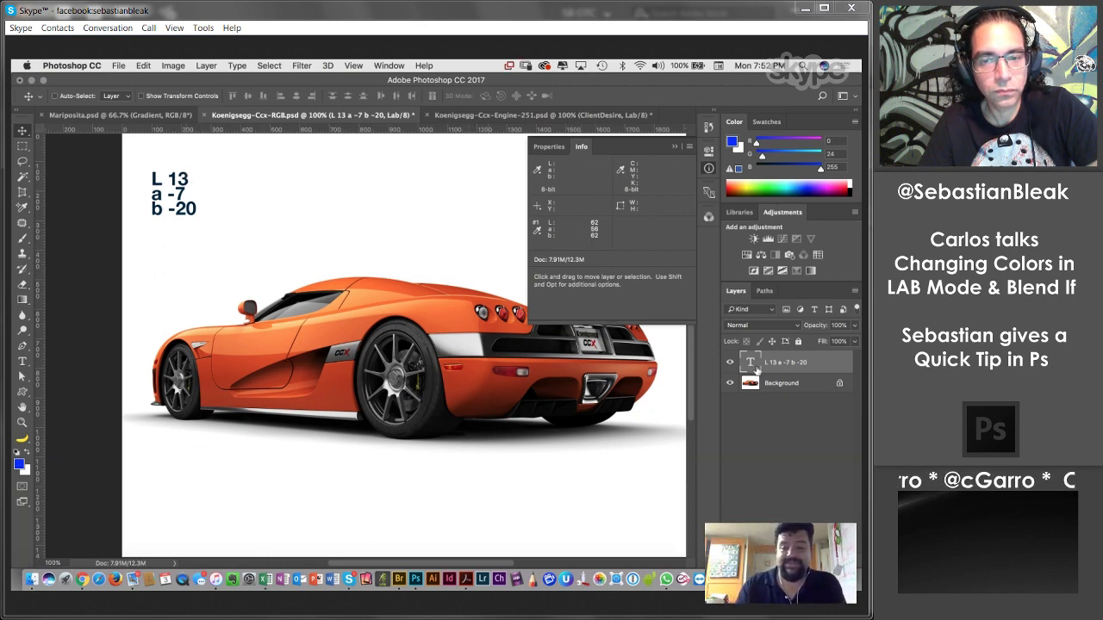
click(795, 409)
click(794, 385)
key(space)
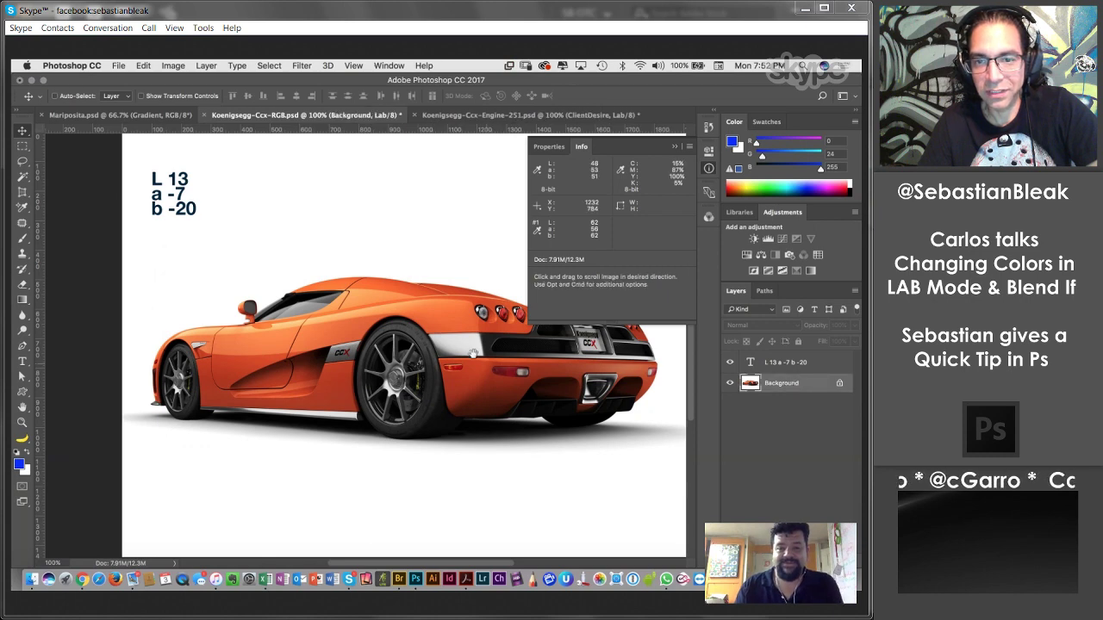
Add a Curves adjustment layer above the car photo and enable the targeted adjustment tool.
drag(425, 338, 405, 343)
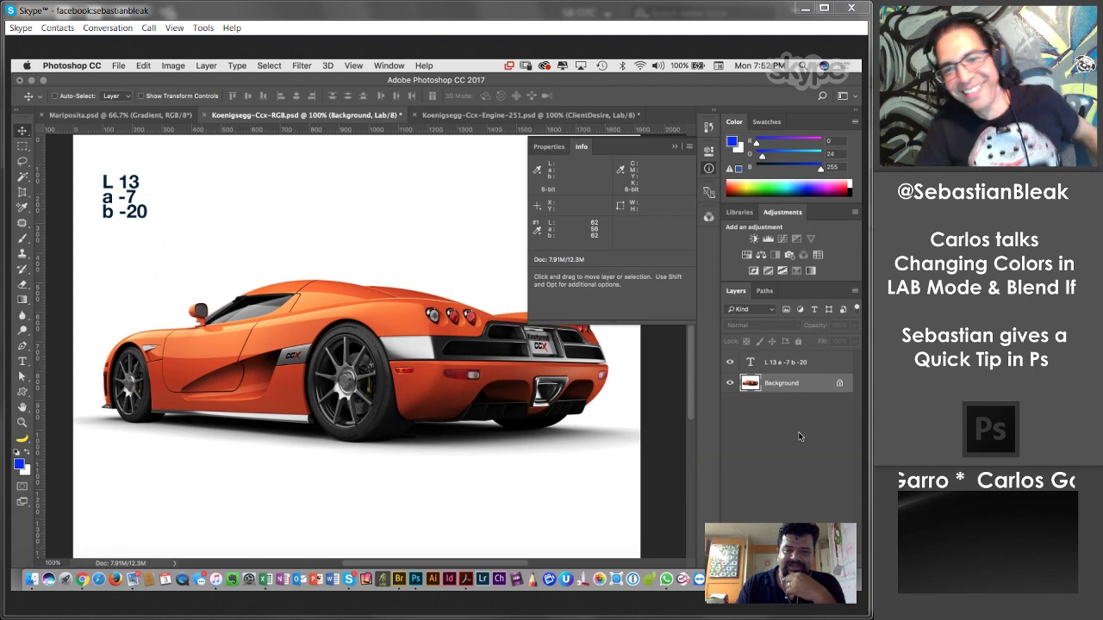
click(781, 239)
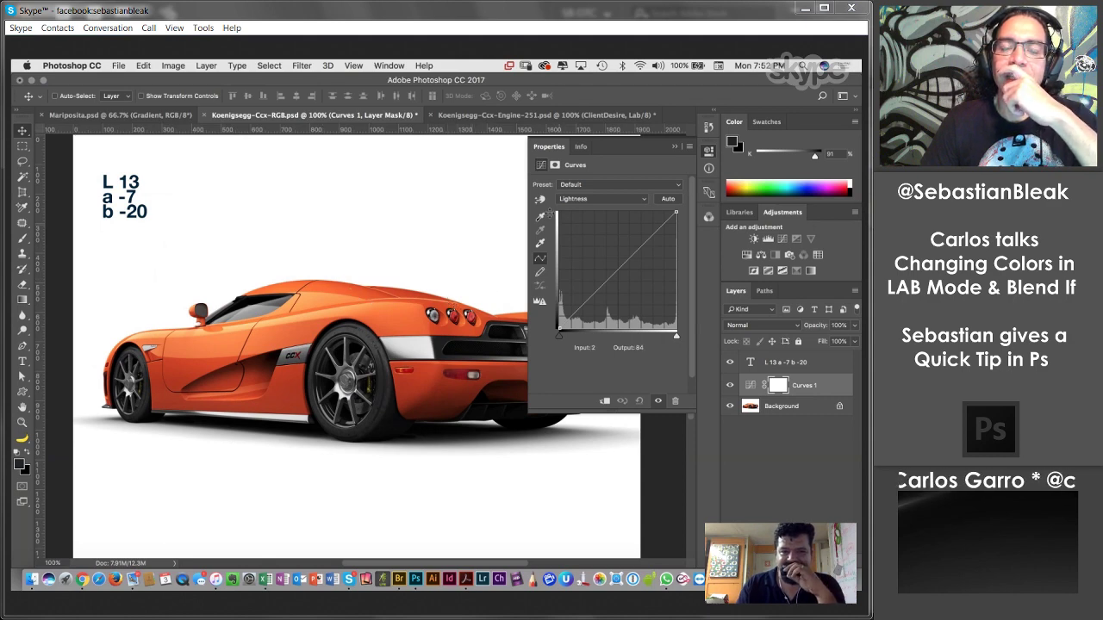
click(540, 201)
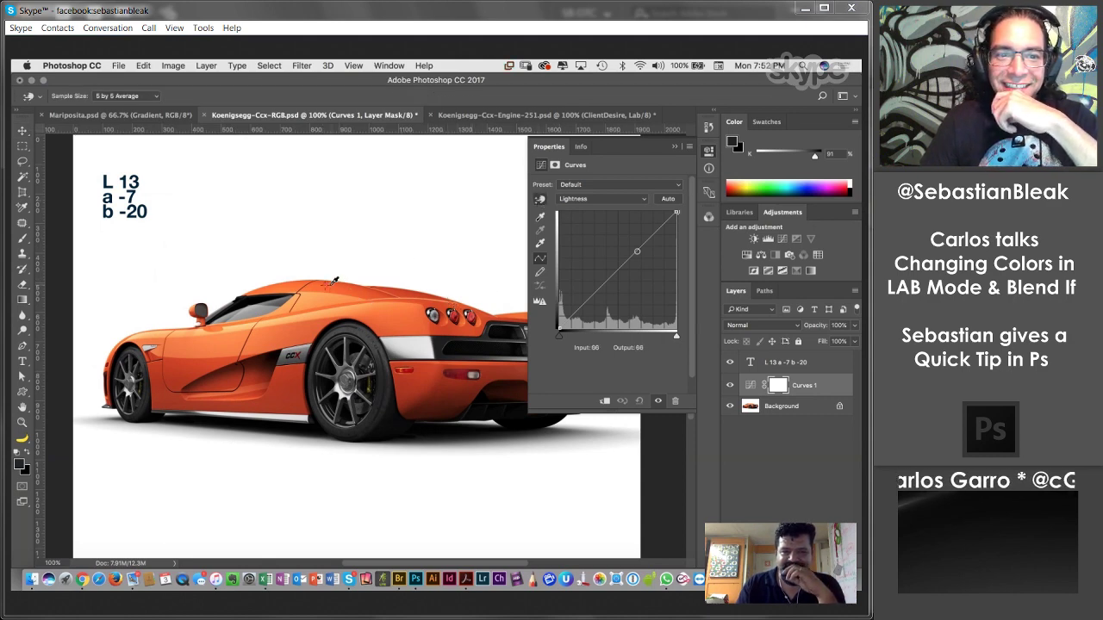
click(607, 205)
click(606, 207)
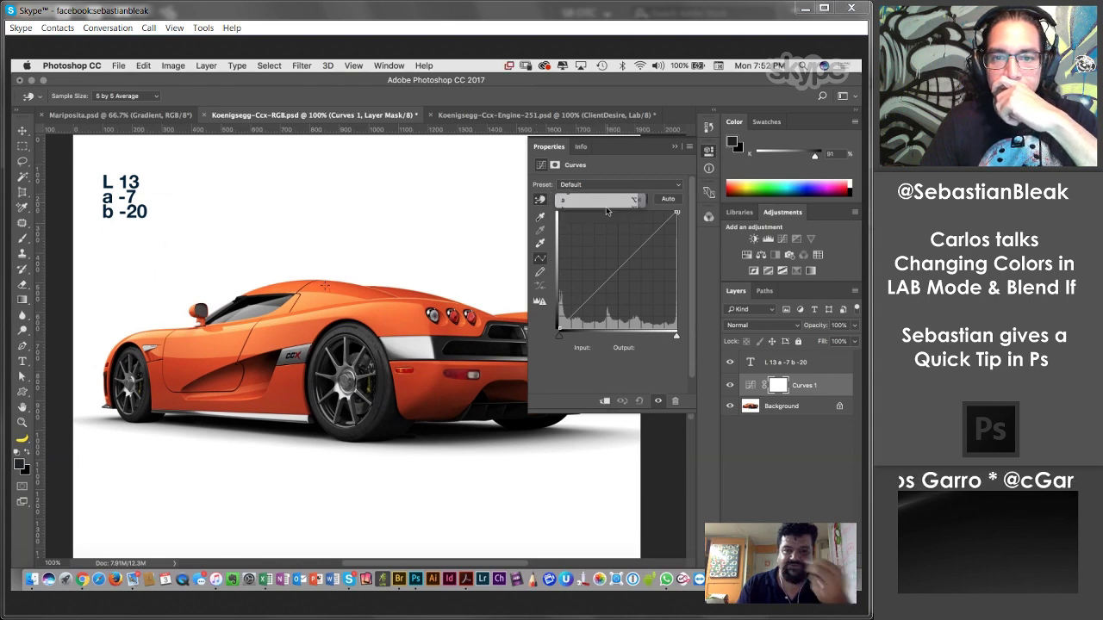
click(614, 204)
click(614, 209)
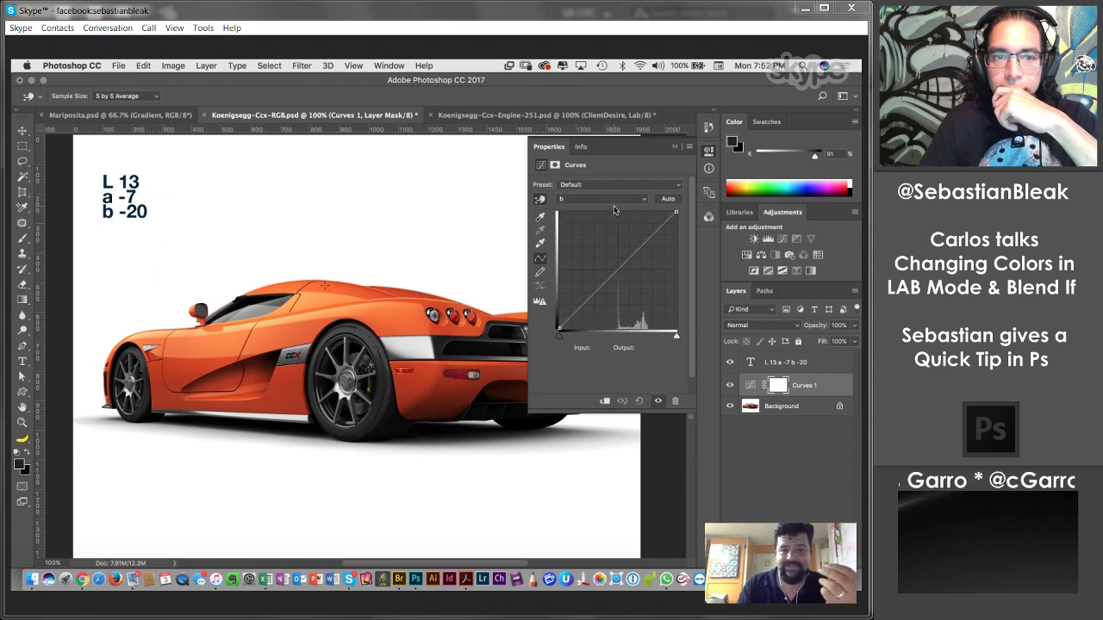
click(614, 204)
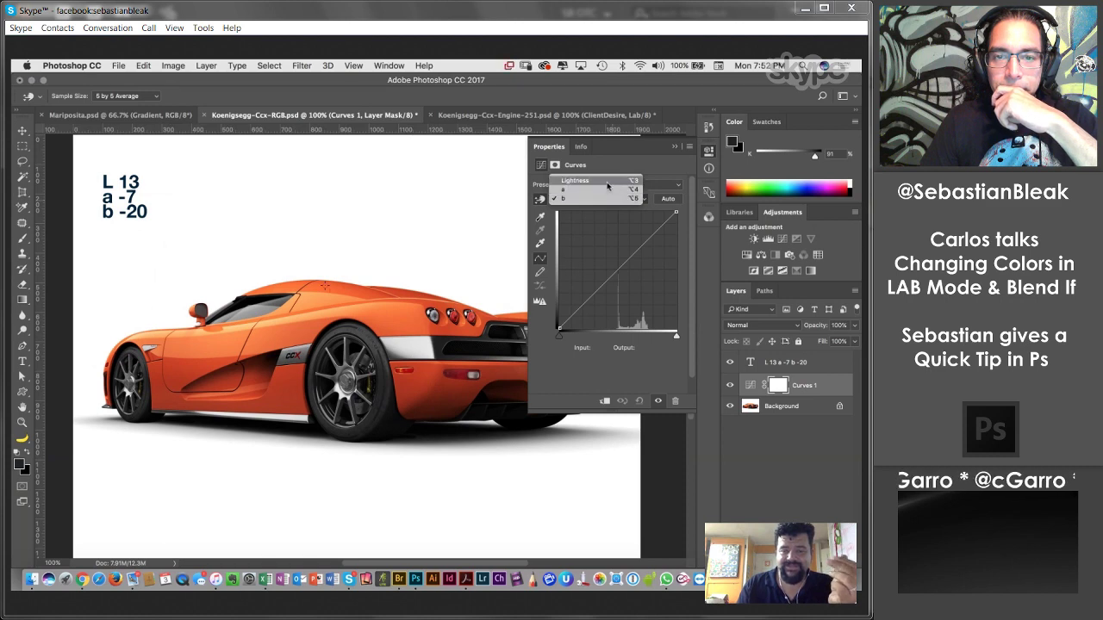
click(574, 199)
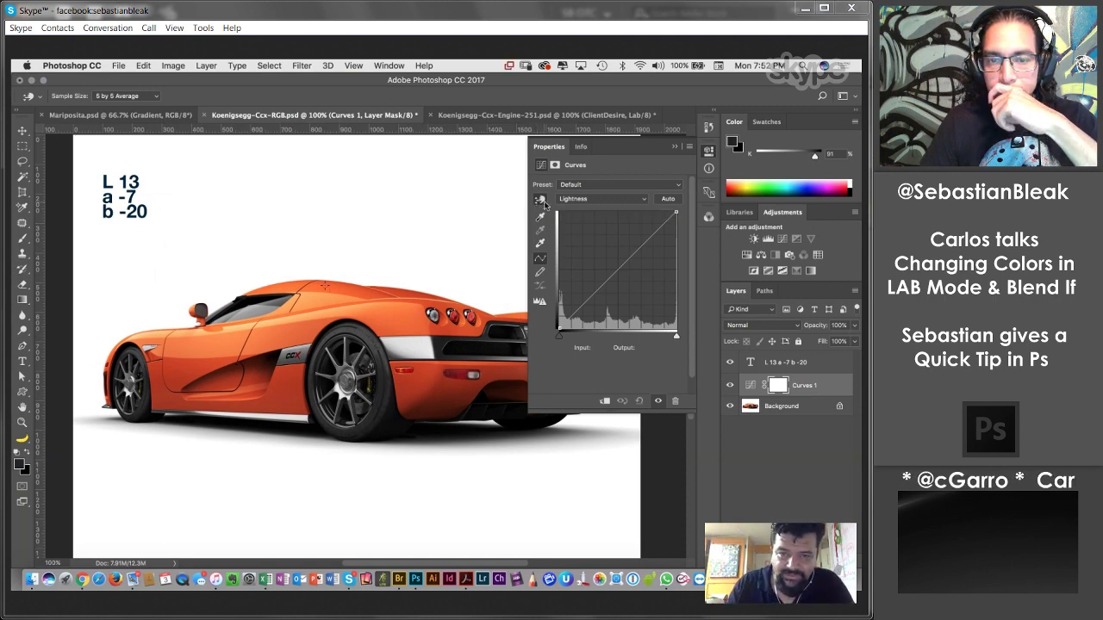
Sample the car body's tone to anchor a Lightness point at input 62, checking the a and b curves.
click(542, 202)
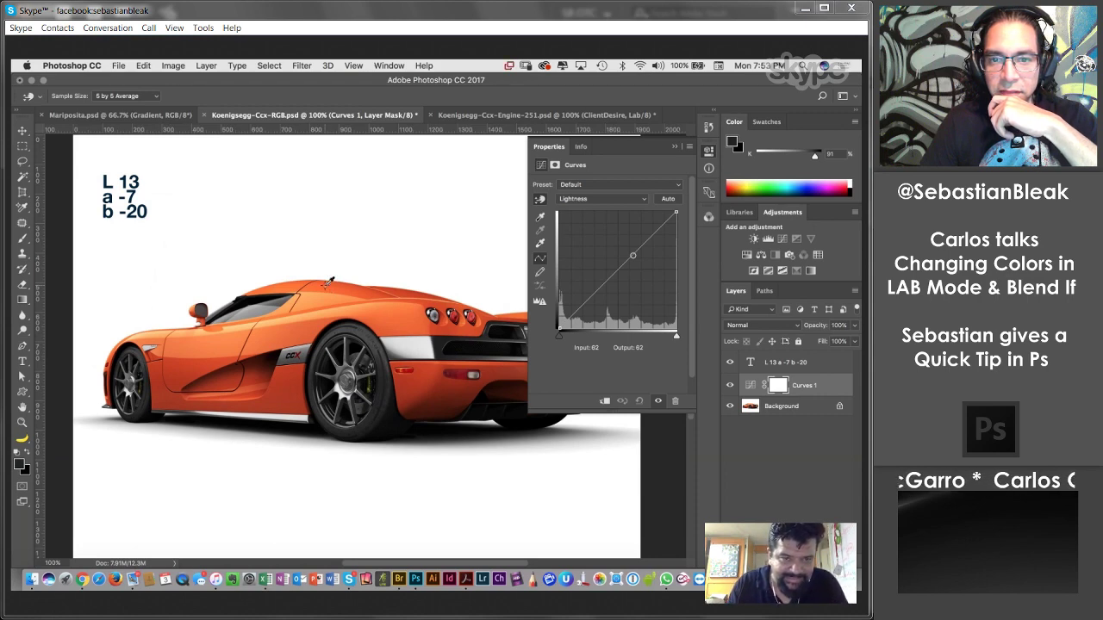
click(329, 282)
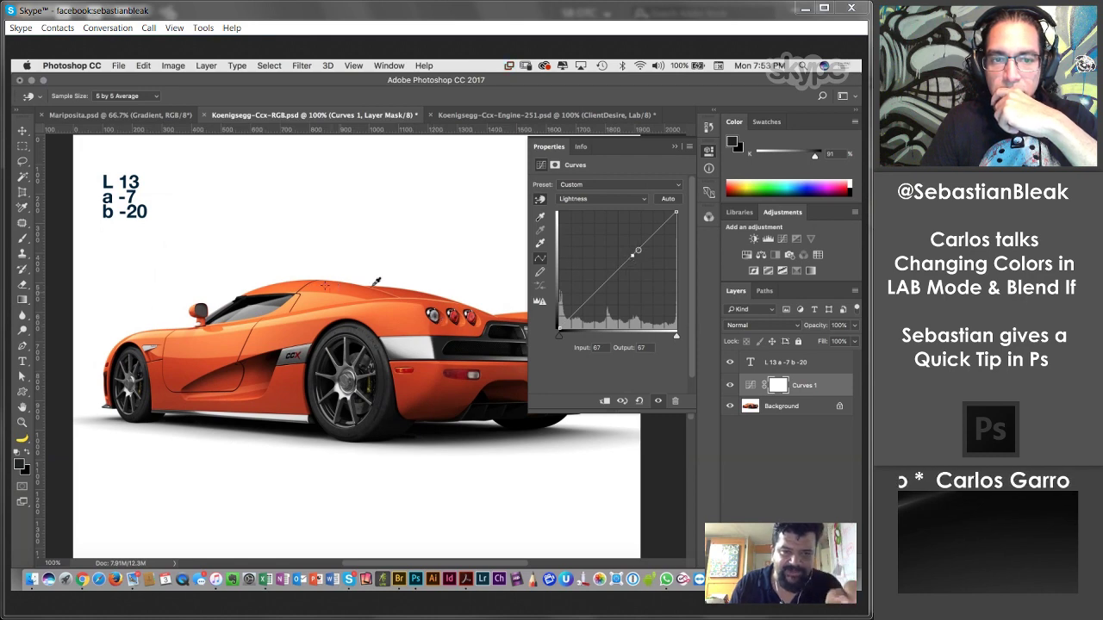
click(638, 201)
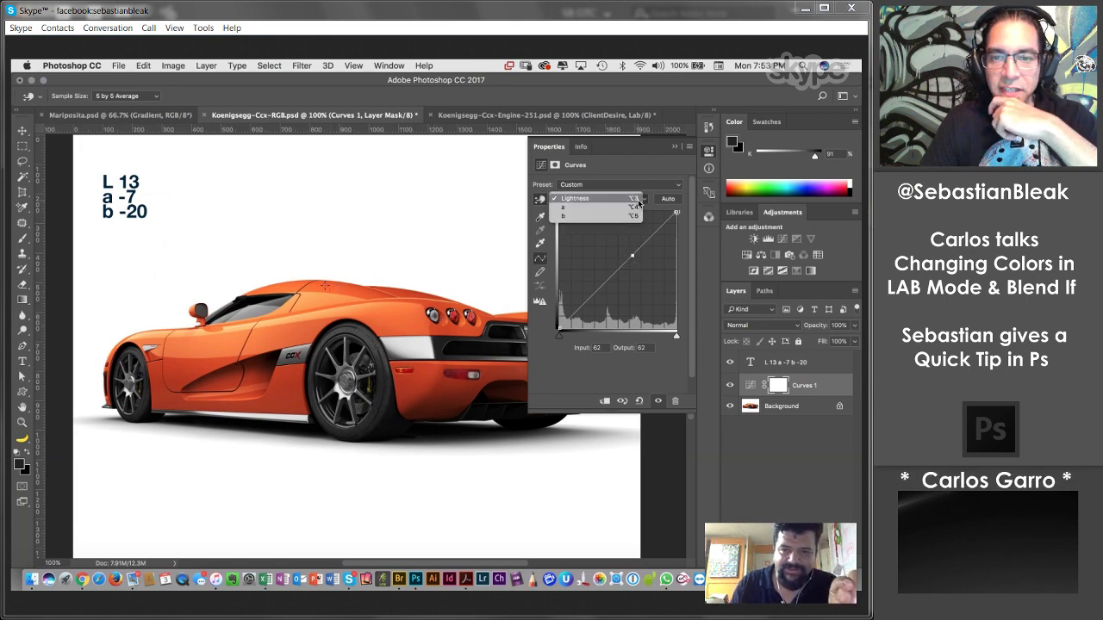
click(637, 210)
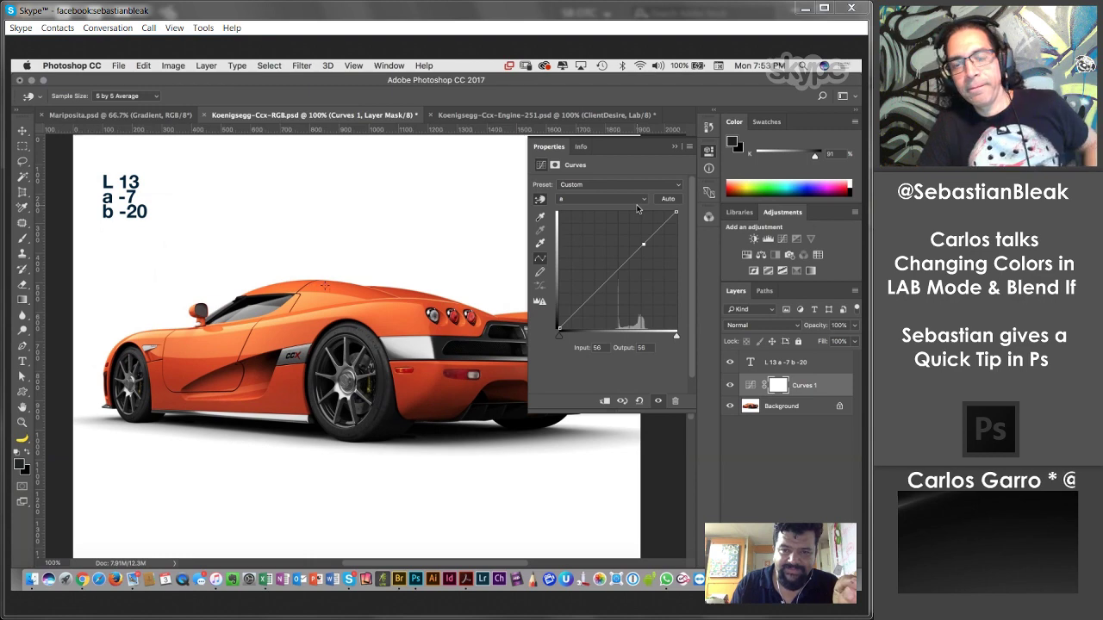
click(637, 200)
click(636, 210)
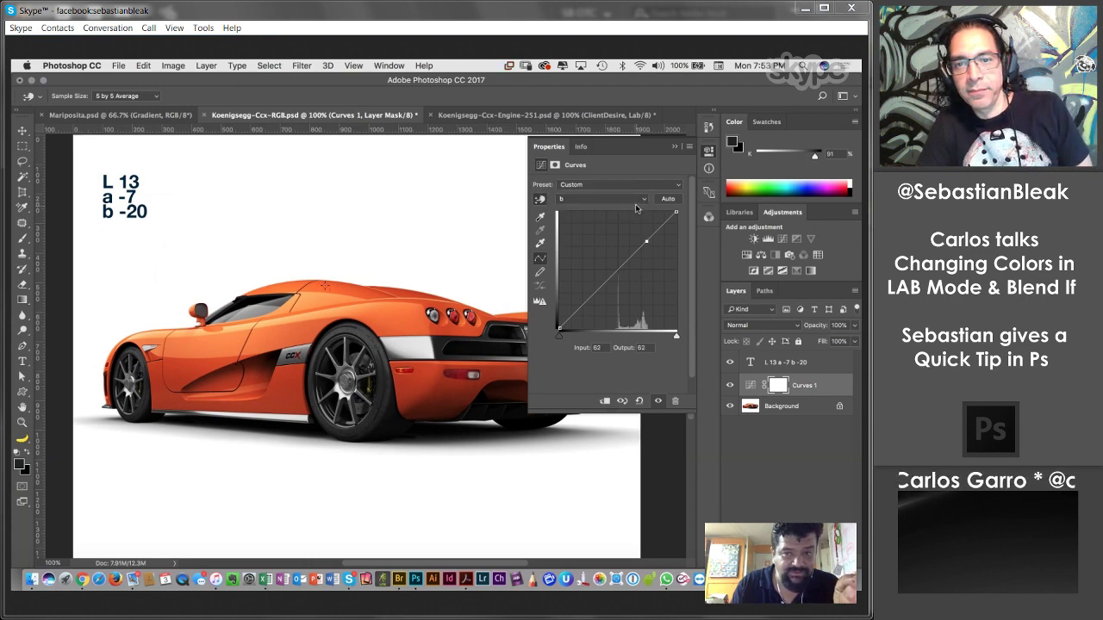
click(638, 200)
click(637, 202)
click(630, 202)
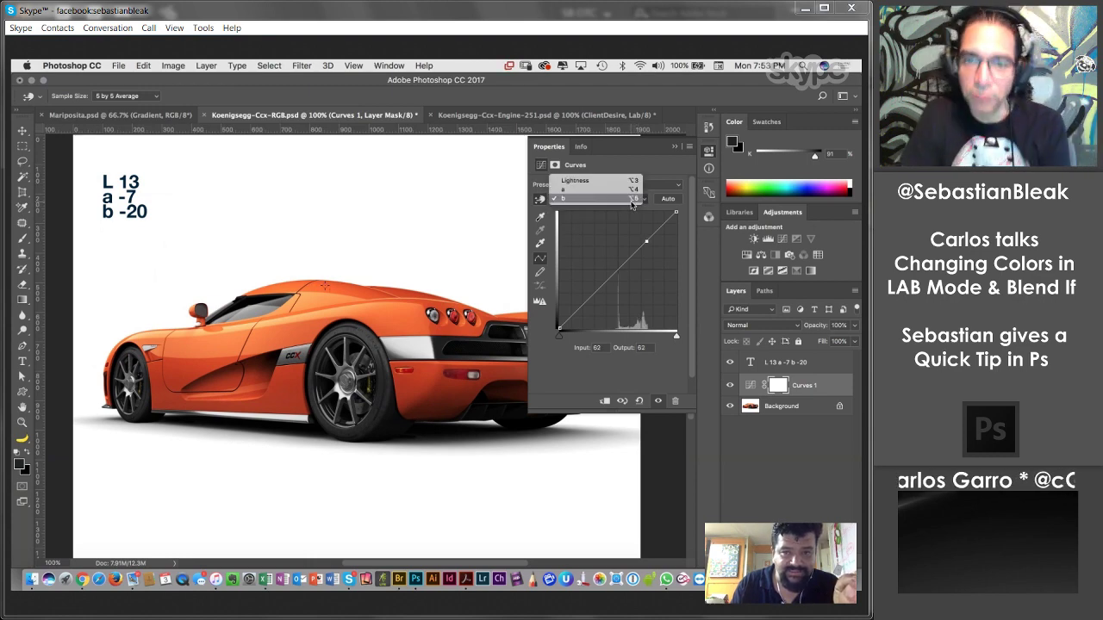
click(627, 183)
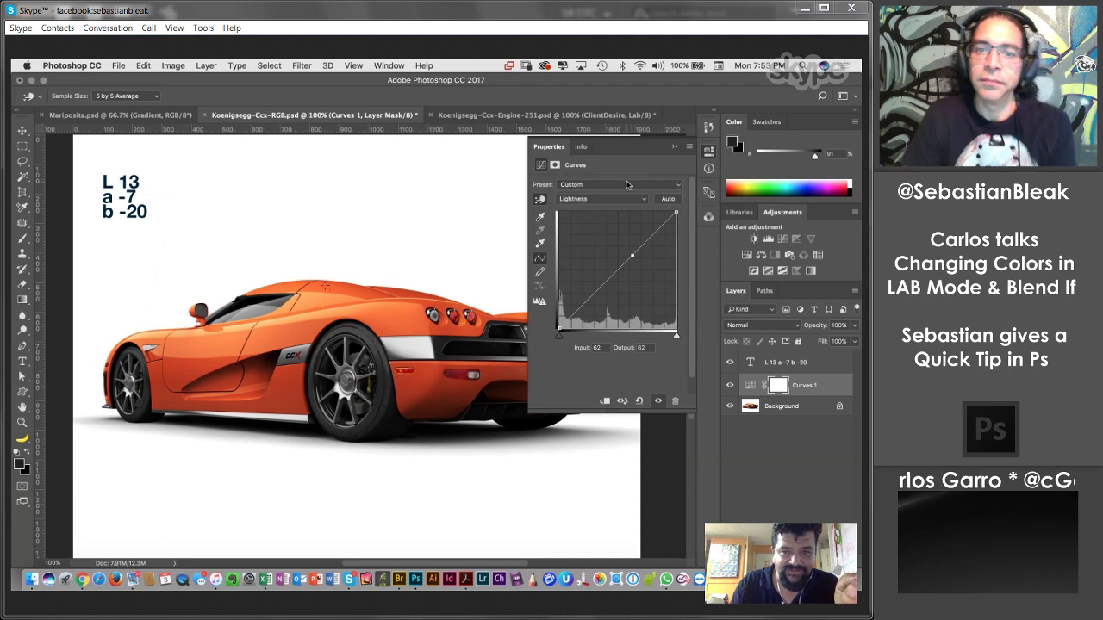
click(632, 255)
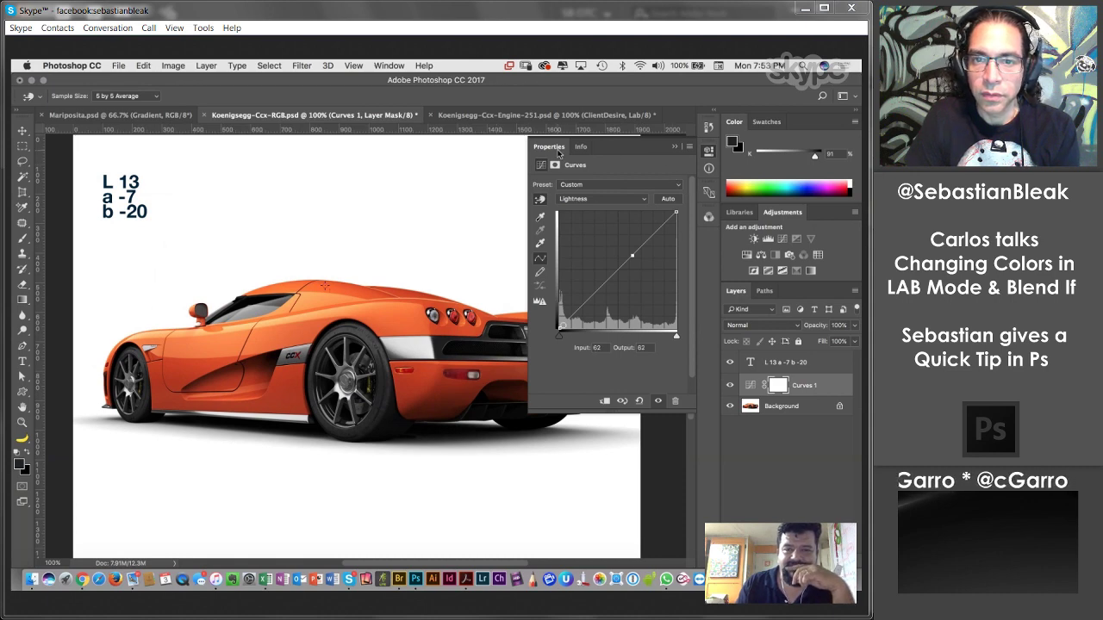
drag(558, 153, 374, 144)
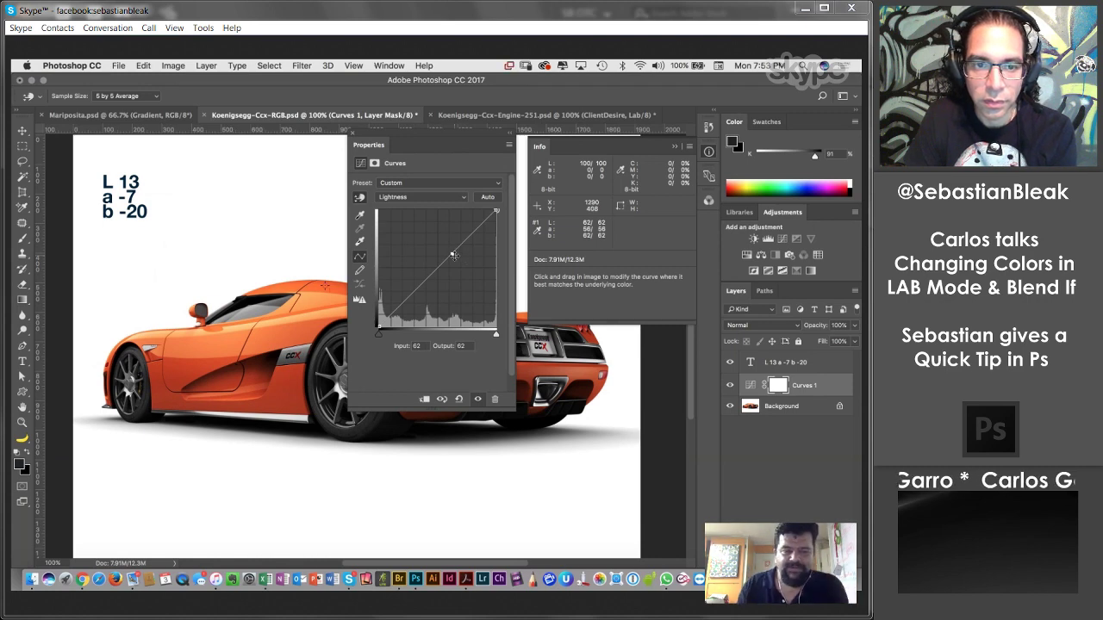
drag(452, 255, 454, 257)
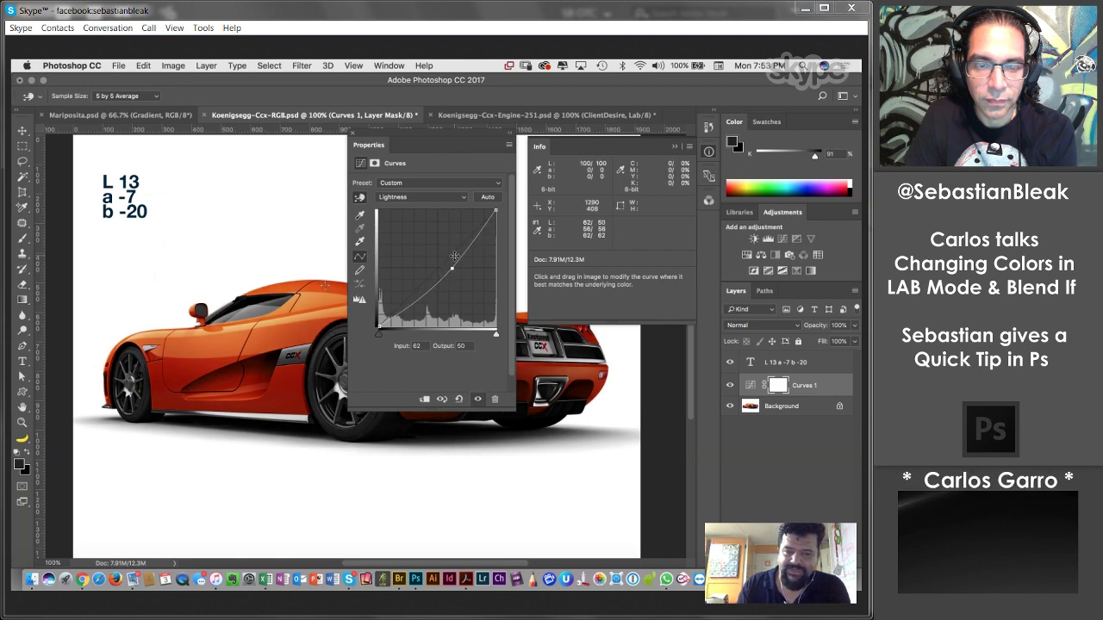
key(Down)
key(Down)
key(Down)
key(Down)
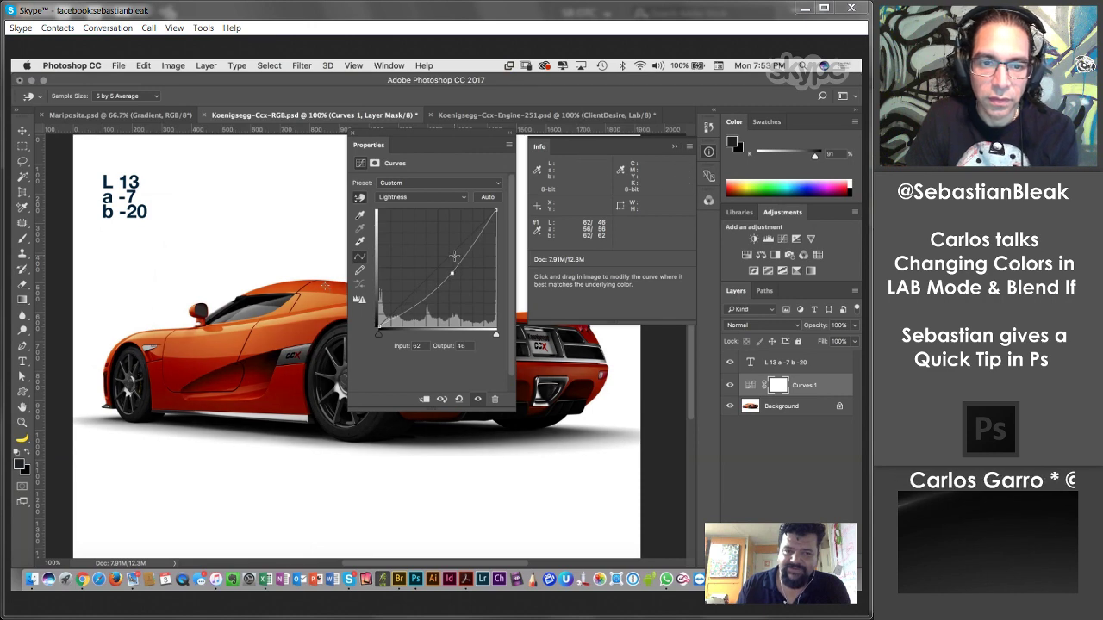
key(Down)
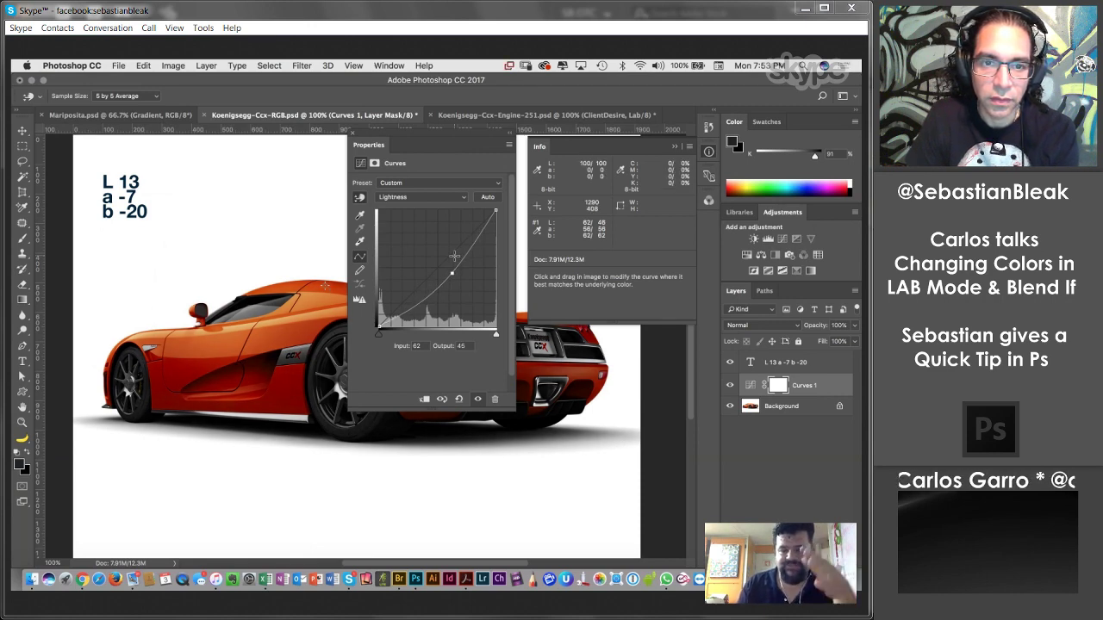
key(Down)
key(Down)
key(Down)
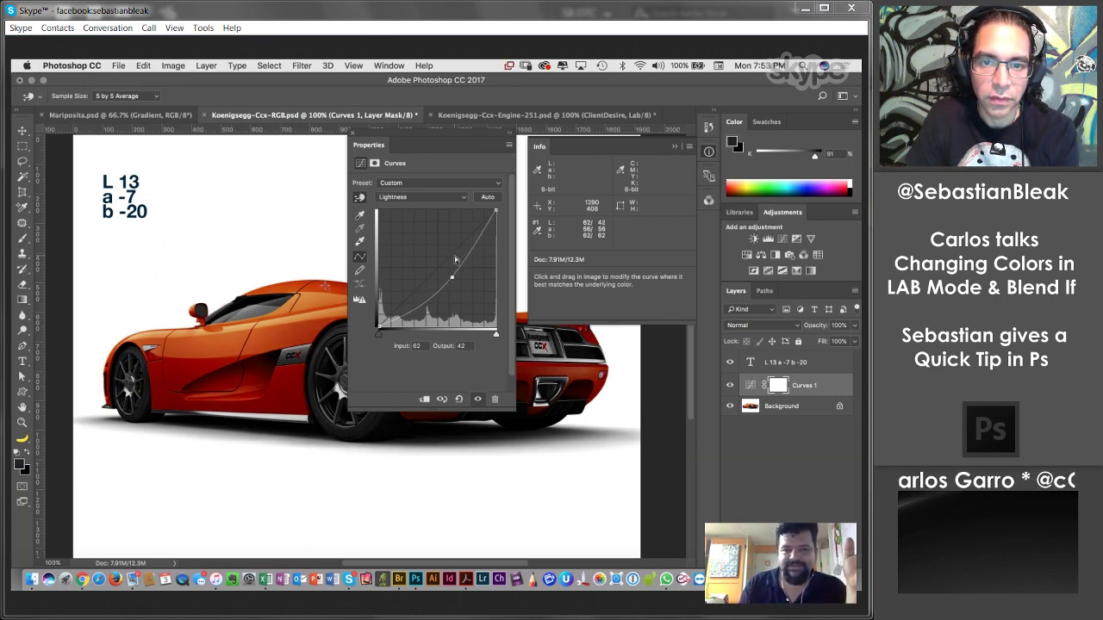
key(Down)
key(Down)
key(Down)
key(Down)
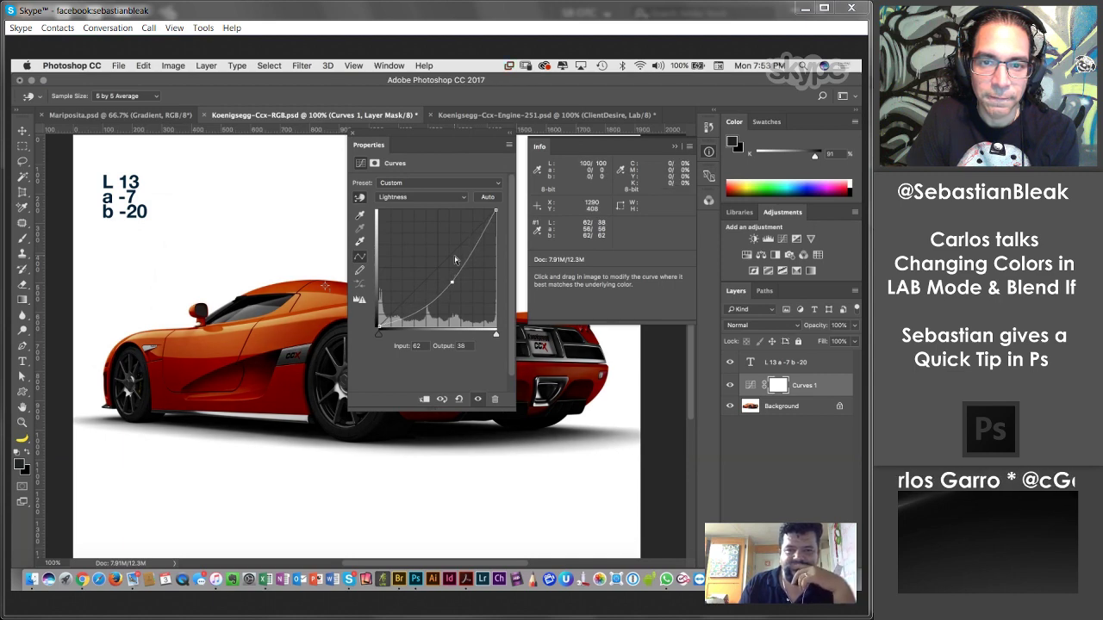
key(Down)
key(Down)
key(Down)
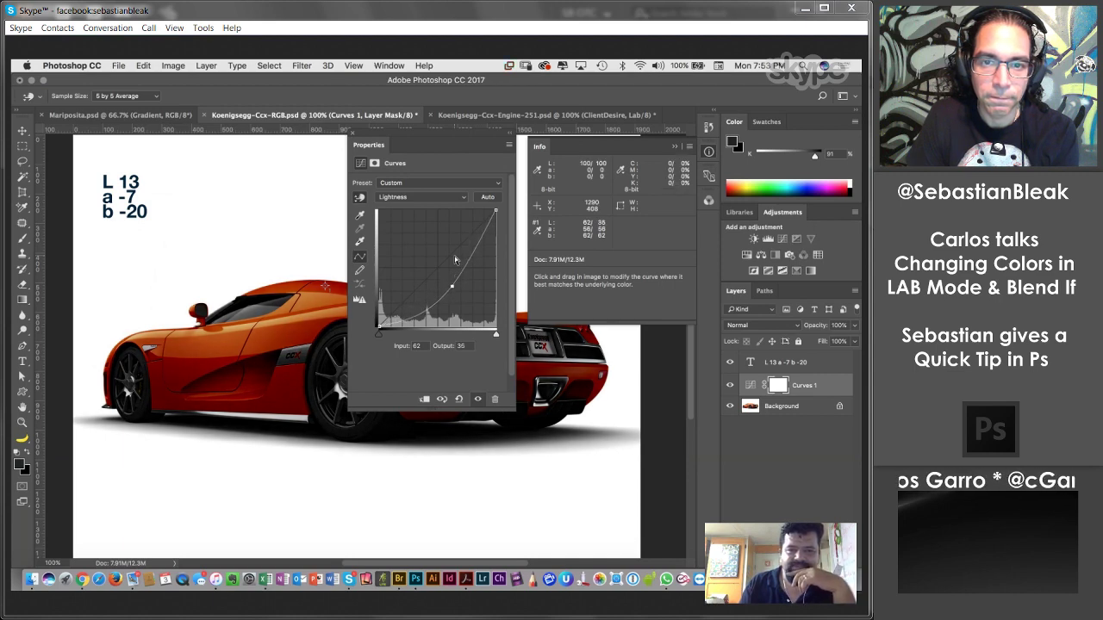
key(Down)
key(Down)
key(Down)
key(Down)
key(Down)
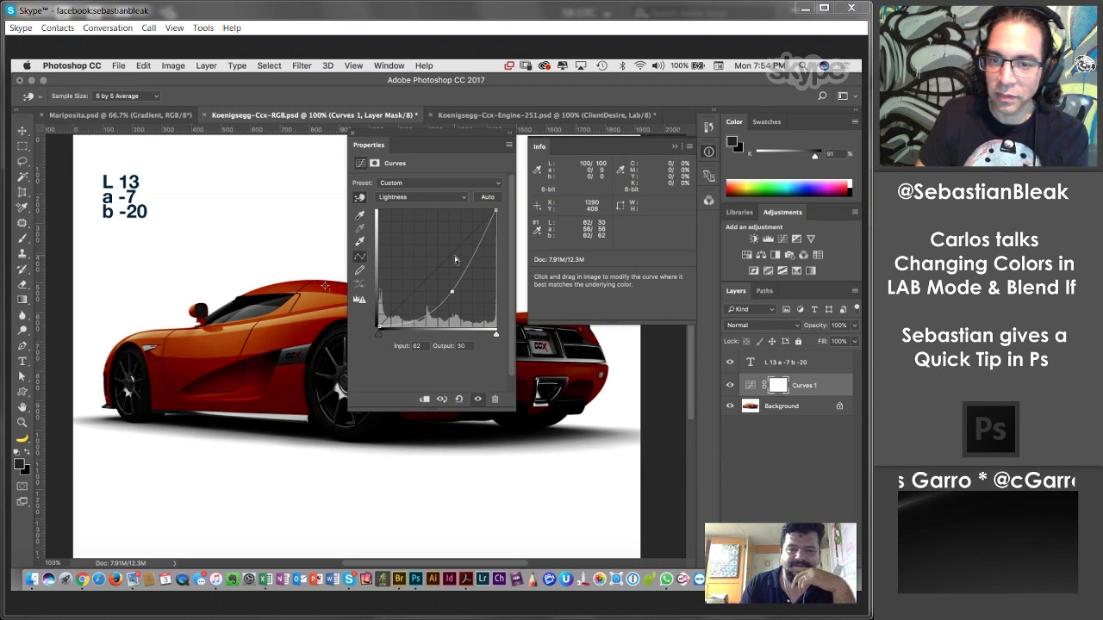
key(Down)
key(Down)
key(Down)
key(Down)
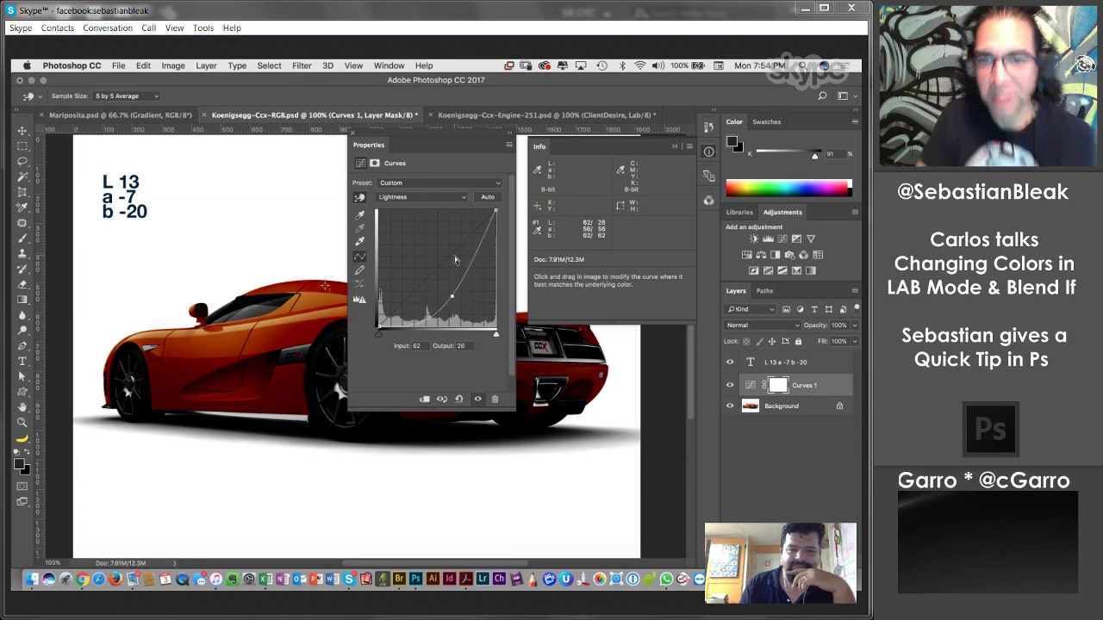
key(Down)
key(Down)
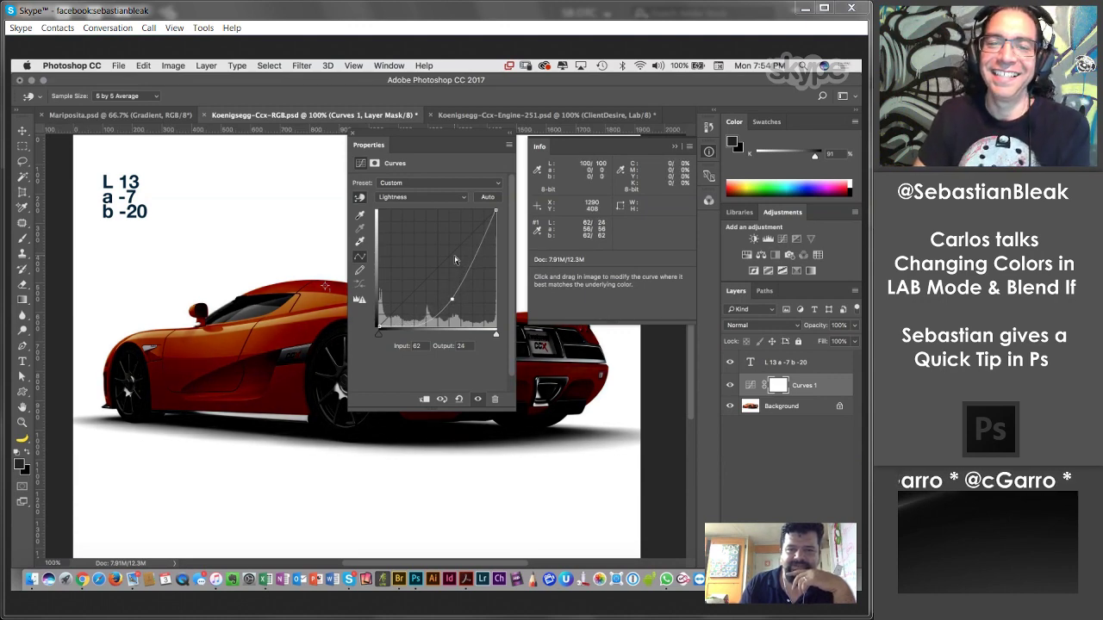
key(Down)
key(Down)
key(Down)
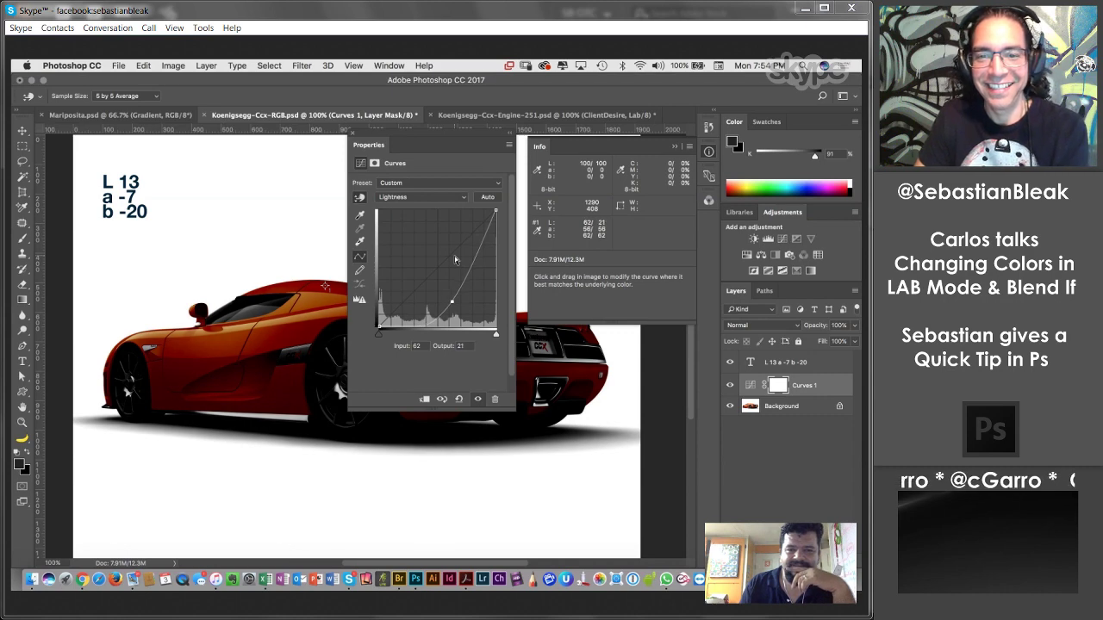
key(Down)
key(Down)
key(Down)
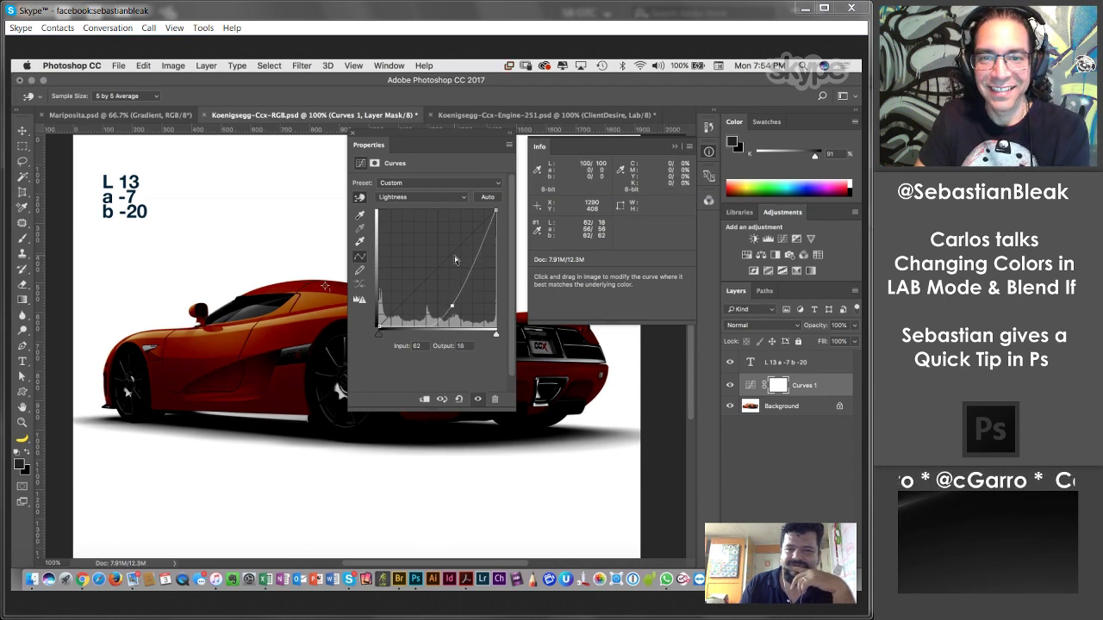
key(Down)
key(Down)
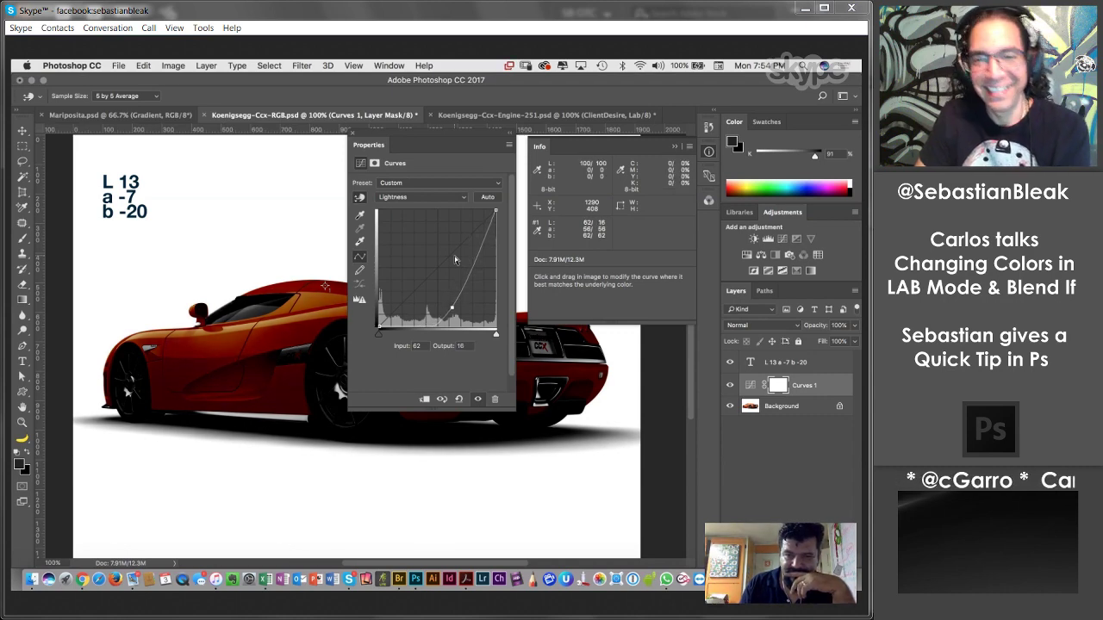
key(Down)
key(Down)
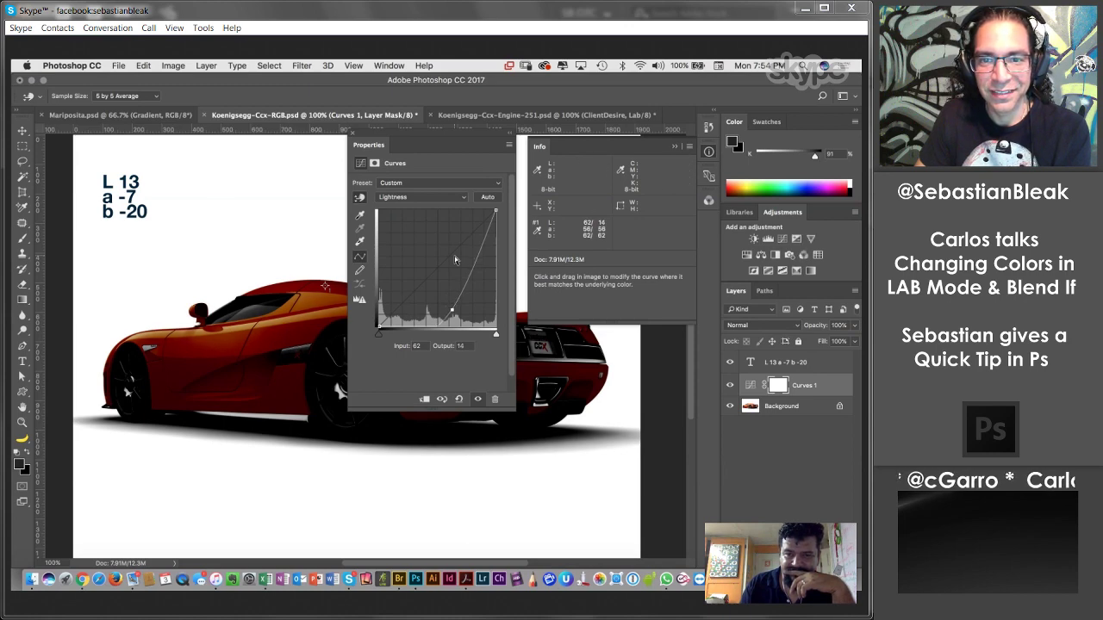
key(Down)
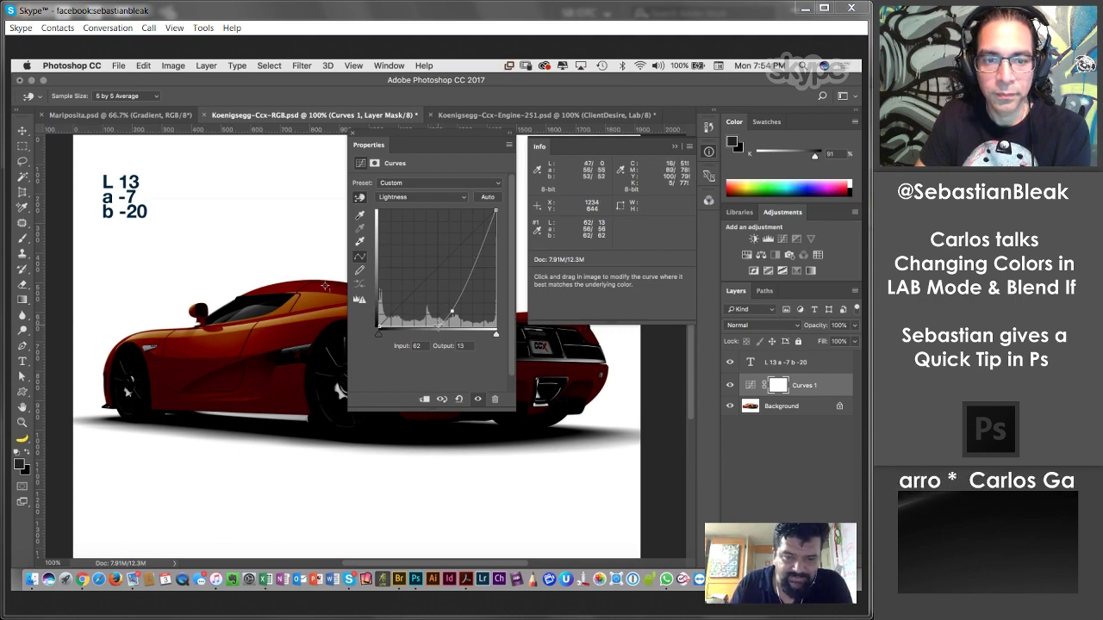
click(325, 286)
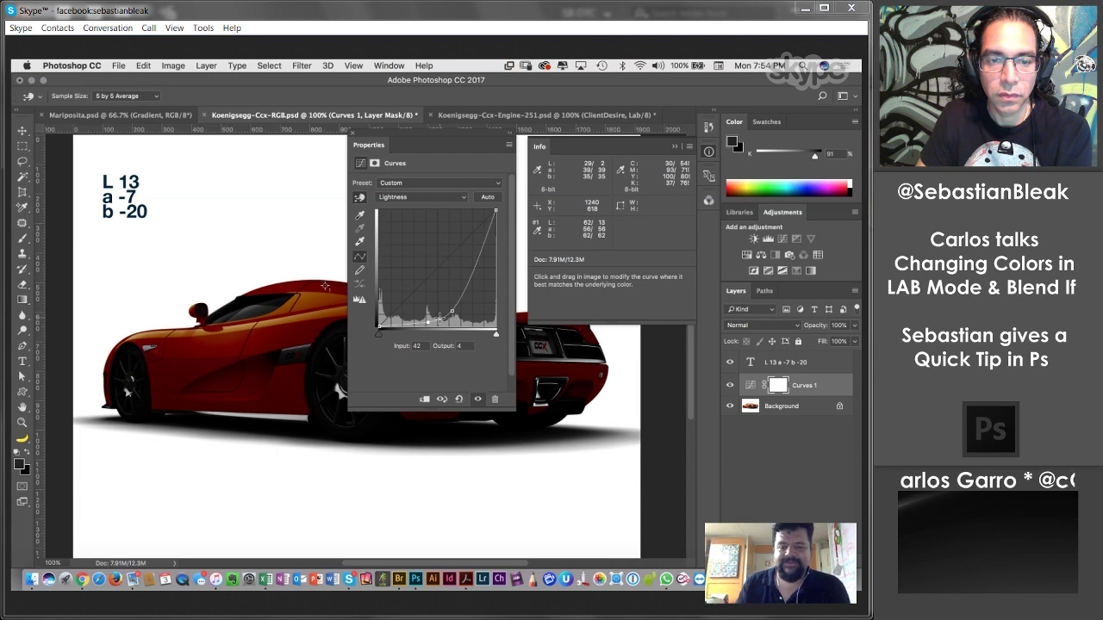
mouse_move(461, 138)
mouse_down()
mouse_move(379, 346)
mouse_move(465, 141)
mouse_up()
Switch Curves 1 to the a channel and lower its point to about -7, turning the car green.
click(436, 206)
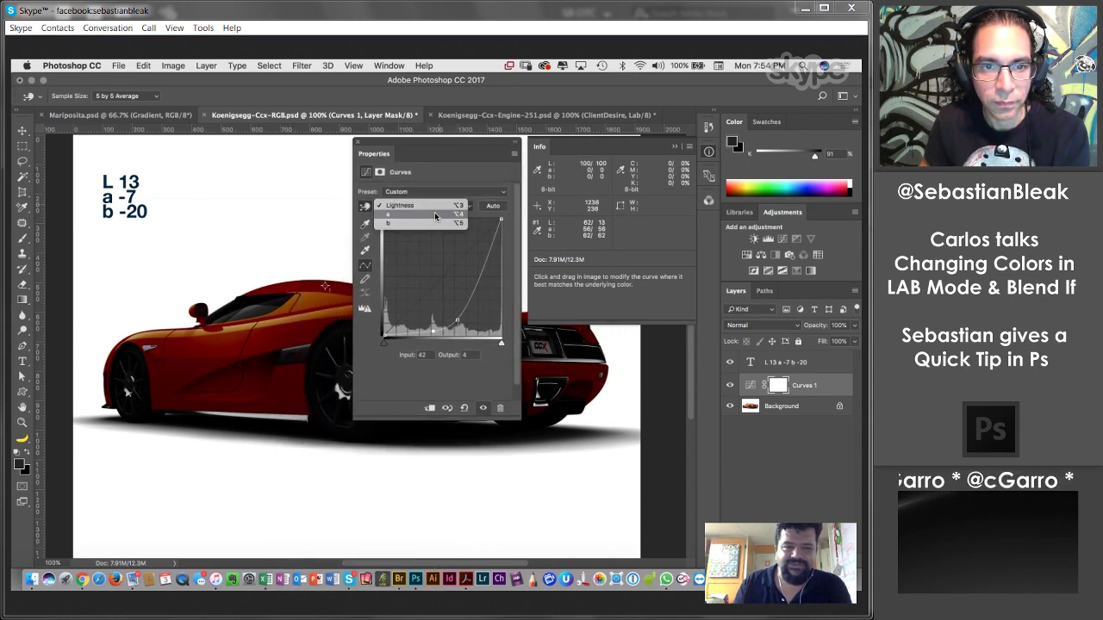
click(433, 220)
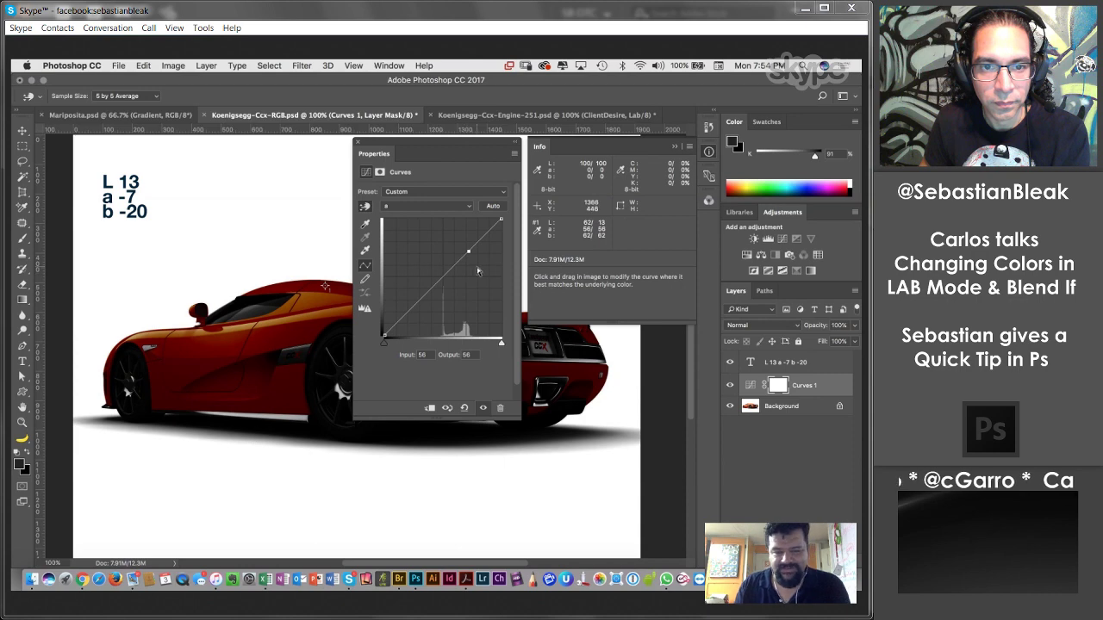
key(Down)
key(Down)
key(Down)
key(Down)
key(Down)
key(Down)
key(Down)
key(Down)
key(Down)
key(Down)
key(Down)
key(Down)
key(Down)
key(Down)
key(Down)
key(Down)
key(Down)
key(Down)
key(Down)
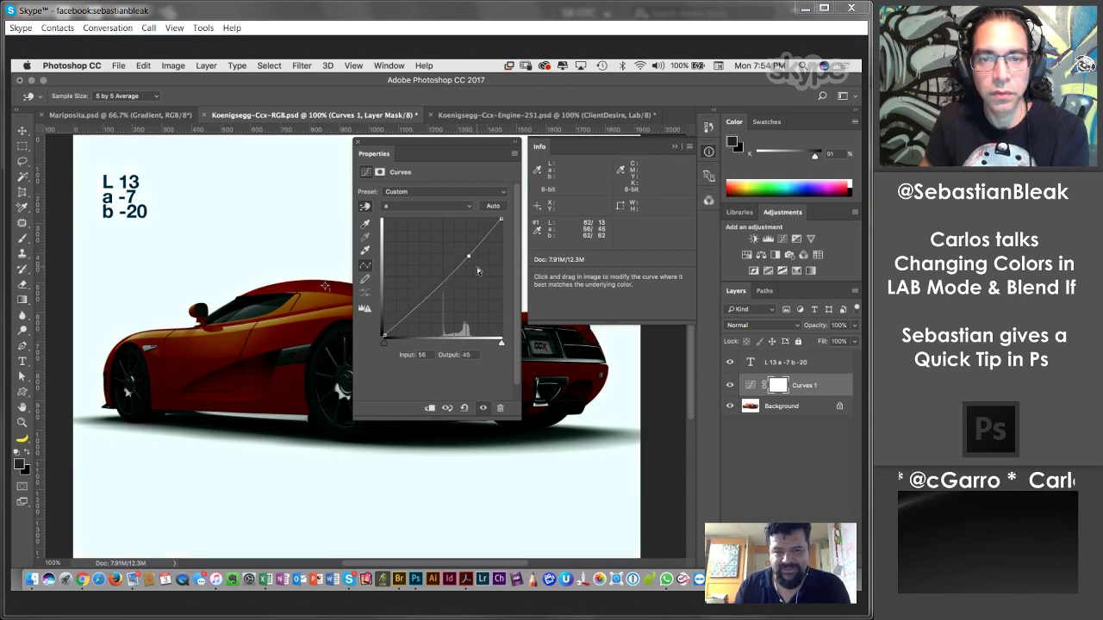
key(Down)
key(Down)
key(Down)
key(Down)
key(Down)
key(Down)
key(Down)
key(Down)
key(Down)
key(Down)
key(Down)
key(Down)
key(Down)
key(Down)
key(Down)
key(Down)
key(Down)
key(Down)
key(Down)
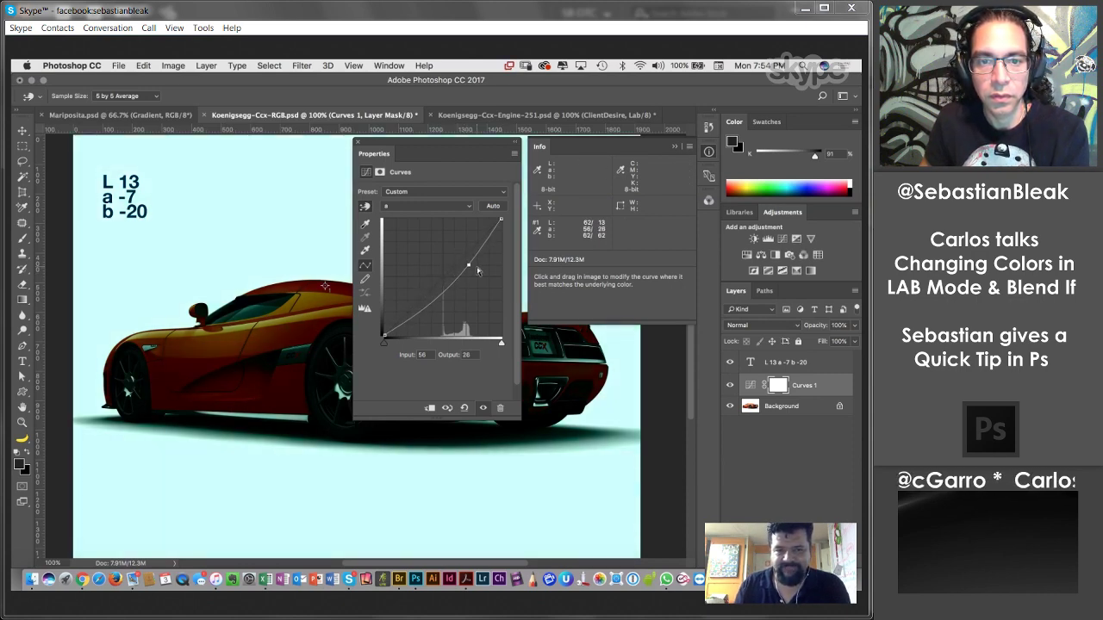
key(Down)
key(Down)
key(Down)
key(Down)
key(Down)
key(Down)
key(Down)
key(Down)
key(Down)
key(Down)
key(Down)
key(Down)
key(Down)
key(Down)
key(Down)
key(Down)
key(Down)
key(Down)
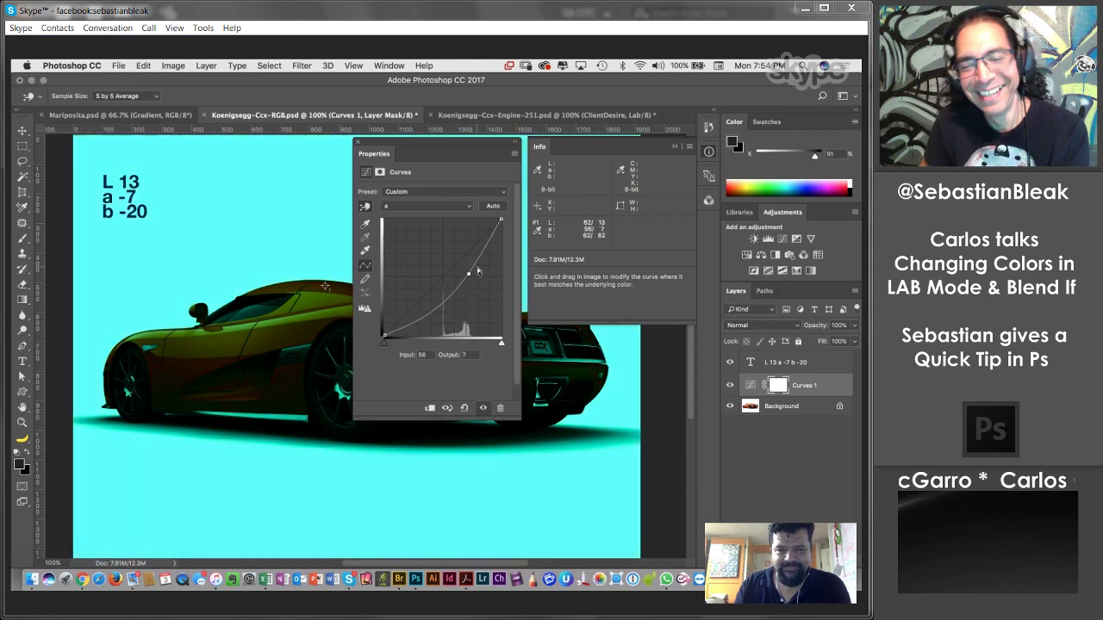
key(Down)
key(Down)
key(Down)
key(Down)
key(Down)
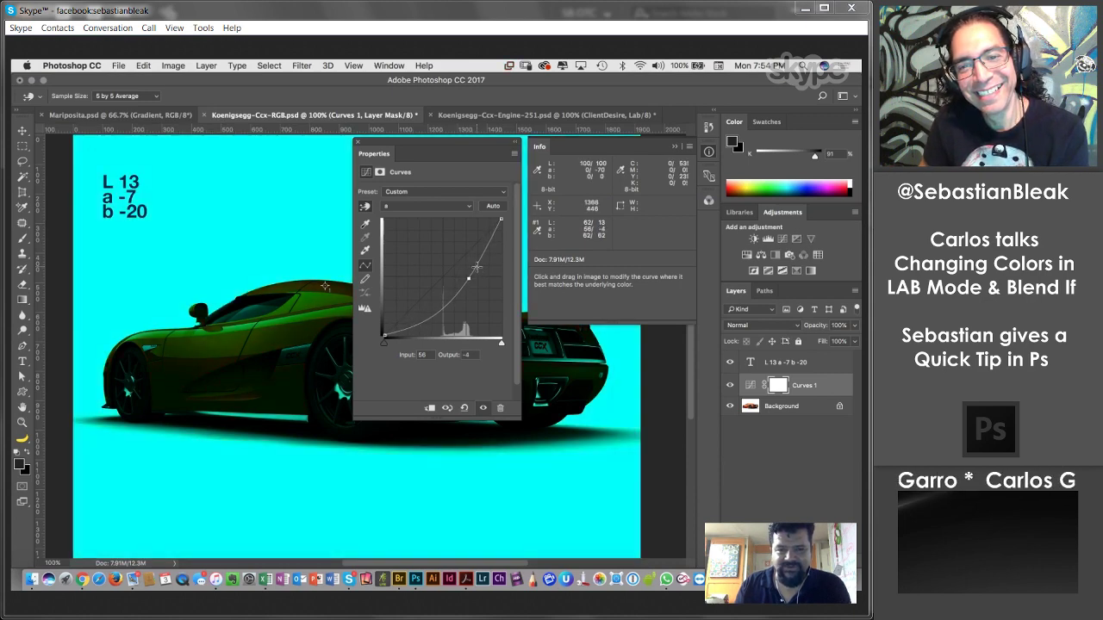
key(Down)
key(Down)
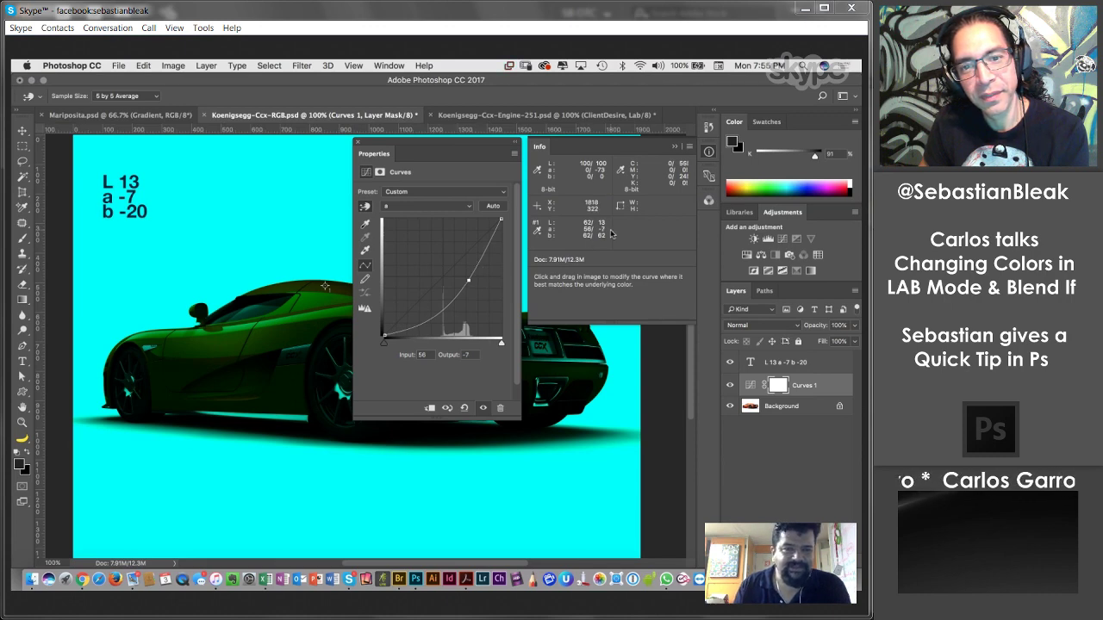
Switch to the b channel and lower the point at input 62 to about -20, turning the car blue.
click(444, 206)
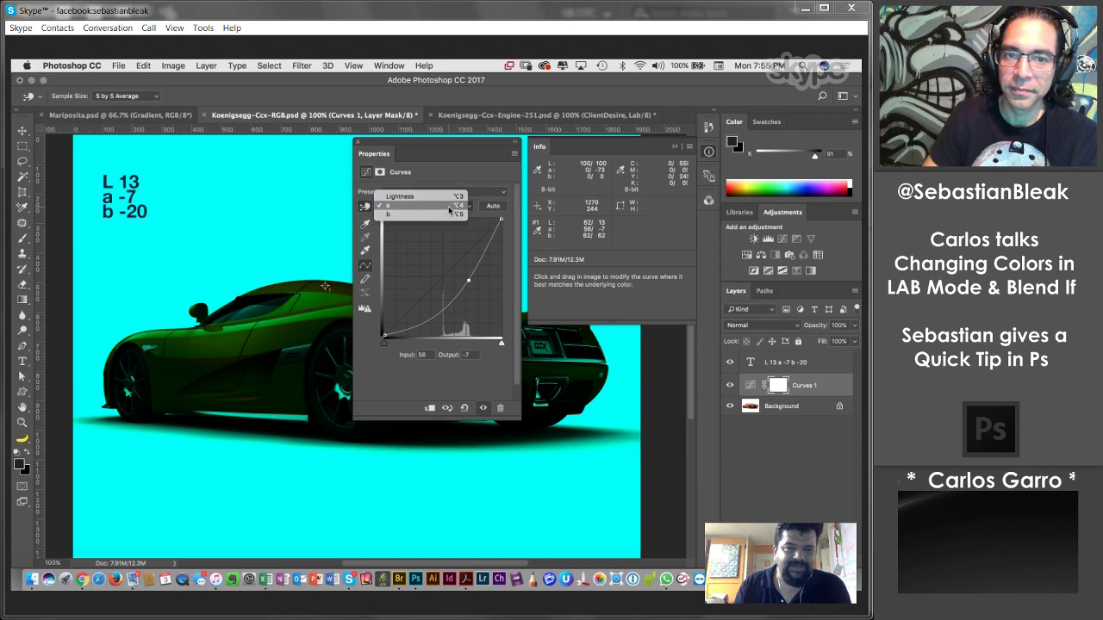
click(394, 215)
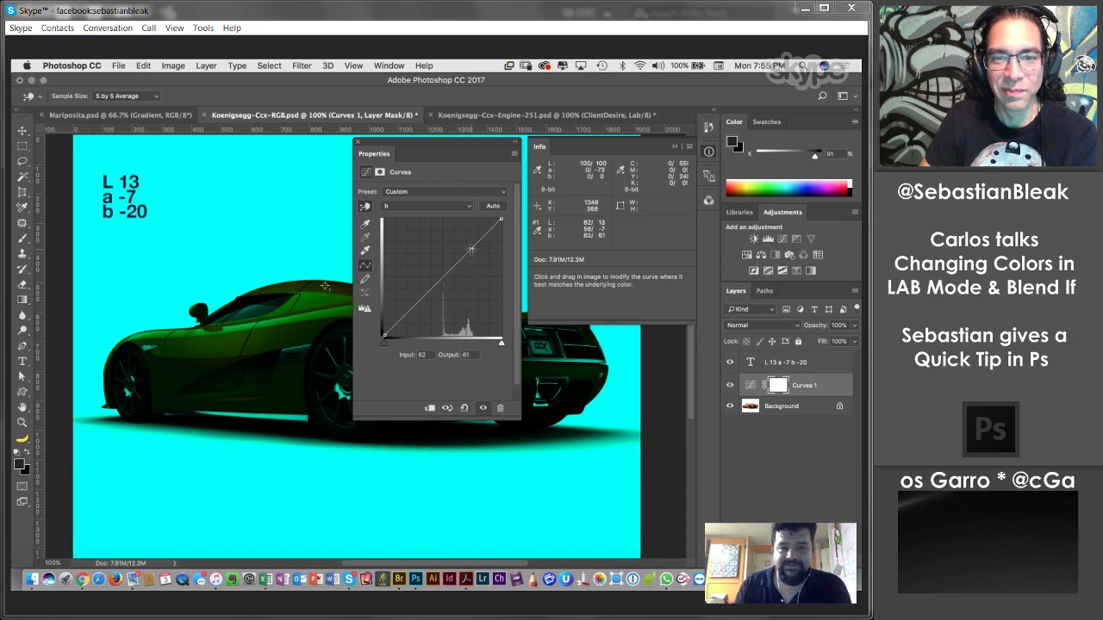
key(Down)
key(Down)
key(Down)
key(Down)
key(Down)
key(Down)
key(Down)
key(Down)
key(Down)
key(Down)
key(Down)
key(Down)
key(Down)
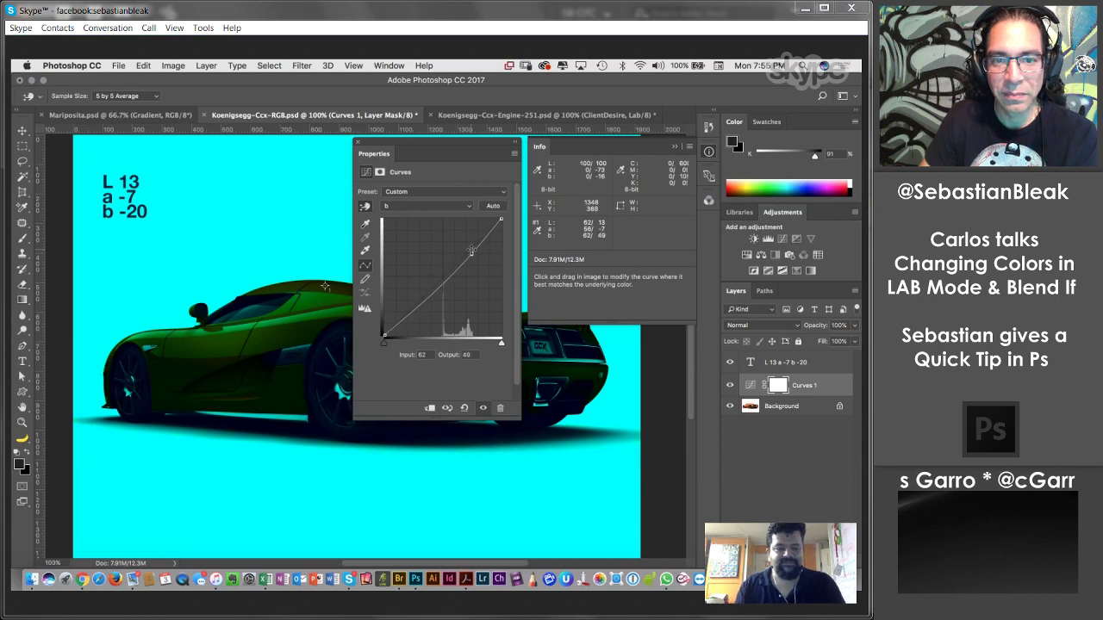
key(Down)
key(Down)
key(Down)
key(Down)
key(Down)
key(Down)
key(Down)
key(Down)
key(Down)
key(Down)
key(Down)
key(Down)
key(Down)
key(Down)
key(Down)
key(Down)
key(Down)
key(Down)
key(Down)
key(Down)
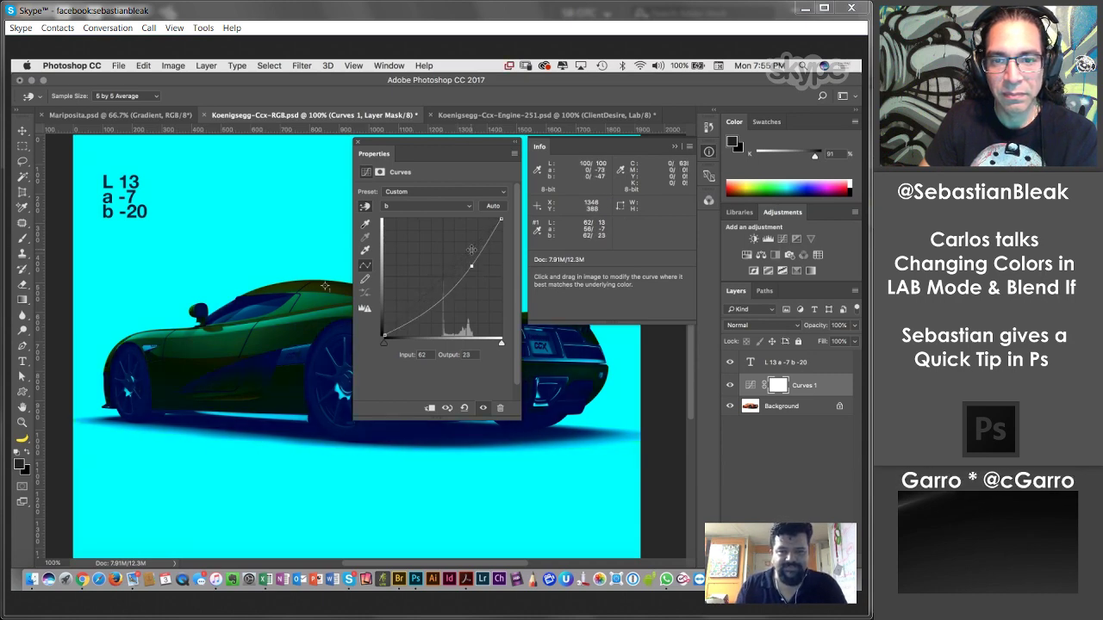
key(Down)
key(Down)
key(Down)
key(Down)
key(Down)
key(Down)
key(Down)
key(Down)
key(Down)
key(Down)
key(Down)
key(Down)
key(Down)
key(Down)
key(Down)
key(Down)
key(Down)
key(Down)
key(Down)
key(Down)
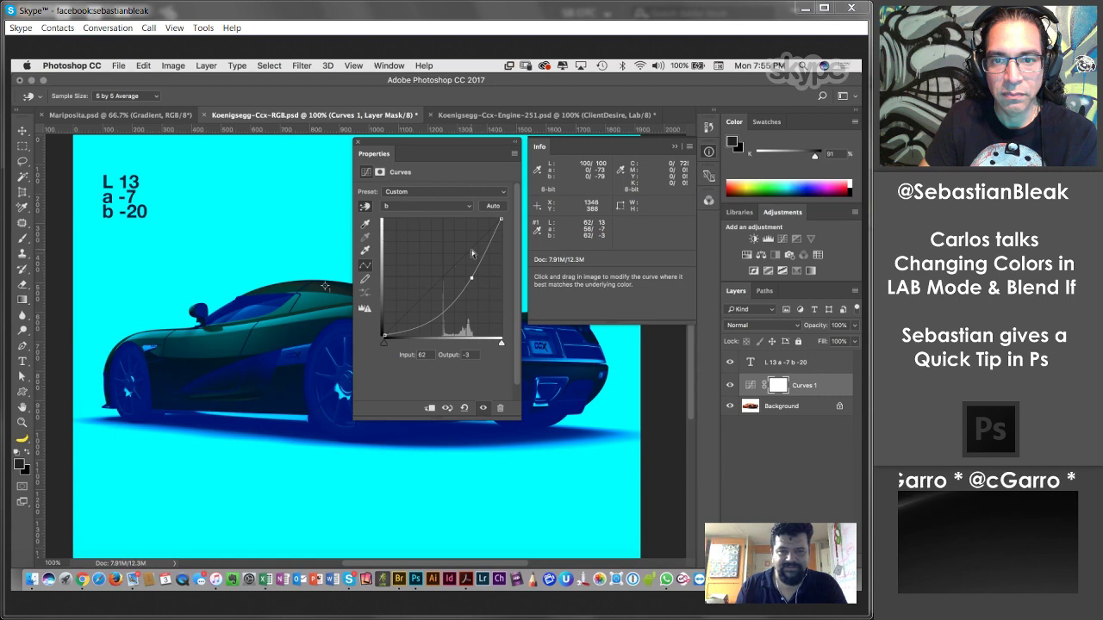
key(Down)
key(Down)
key(Down)
key(Down)
key(Down)
key(Down)
key(Down)
key(Down)
key(Down)
key(Down)
key(Down)
key(Down)
key(Down)
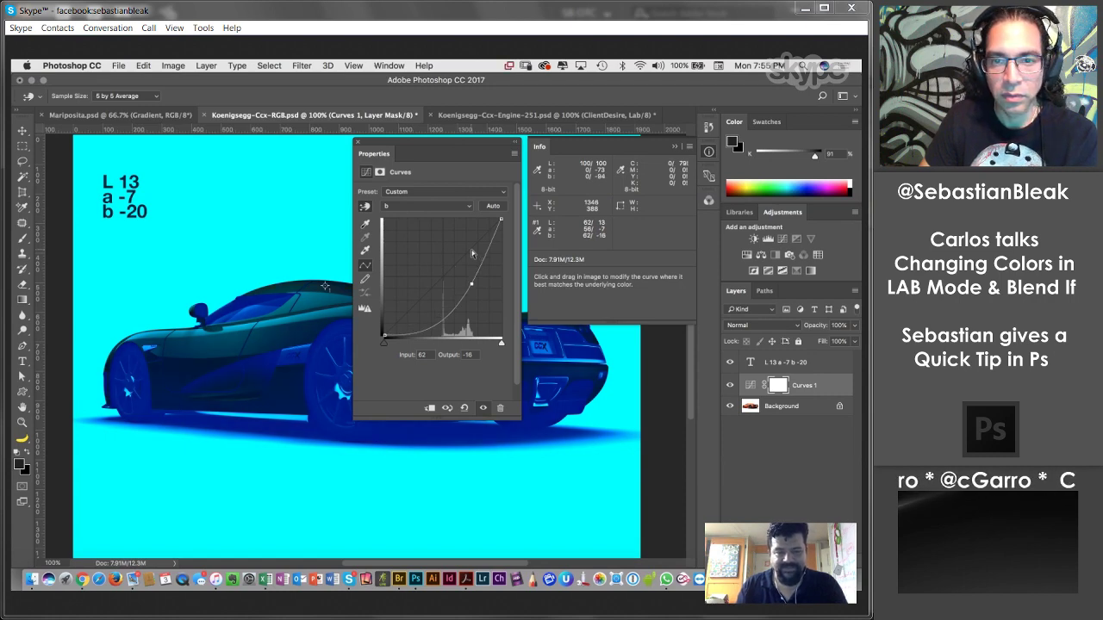
key(Up)
key(Up)
key(Up)
key(Up)
key(Up)
key(Up)
key(Up)
key(Up)
key(Up)
key(Up)
key(Up)
key(Up)
key(Up)
key(Down)
key(Down)
key(Down)
key(Down)
key(Down)
key(Down)
key(Down)
key(Down)
key(Down)
key(Down)
key(Down)
key(Down)
key(Down)
key(Up)
key(Up)
key(Up)
key(Up)
key(Up)
key(Up)
key(Up)
key(Up)
key(Up)
key(Up)
key(Up)
key(Up)
key(Up)
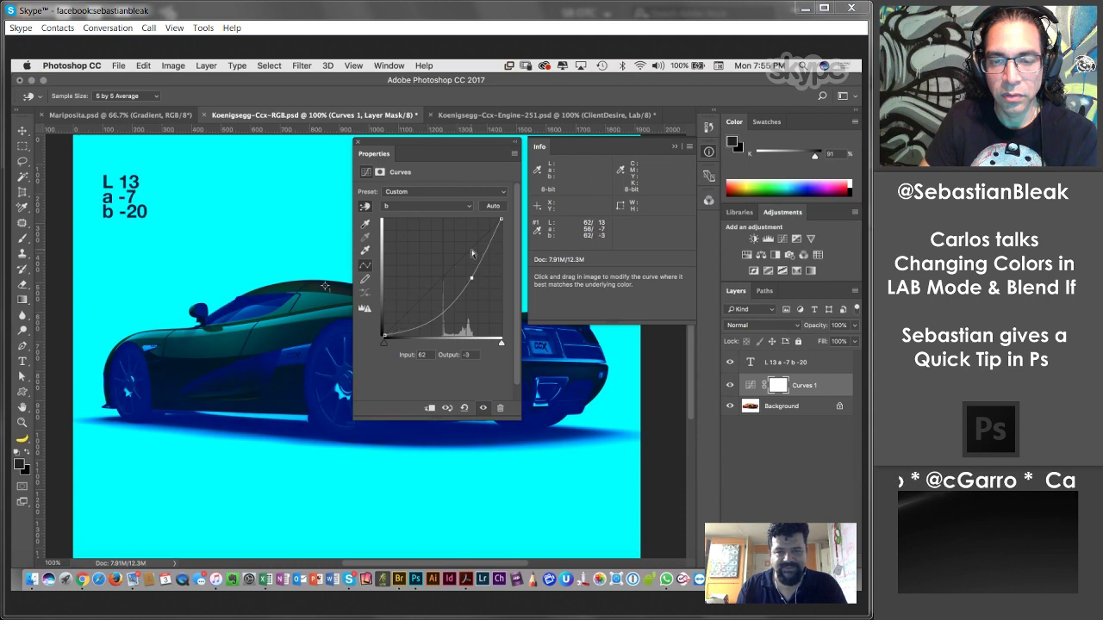
key(Down)
key(Down)
key(Down)
key(Down)
key(Down)
key(Down)
key(Down)
key(Down)
key(Down)
key(Down)
key(Down)
key(Down)
key(Down)
key(Down)
key(Down)
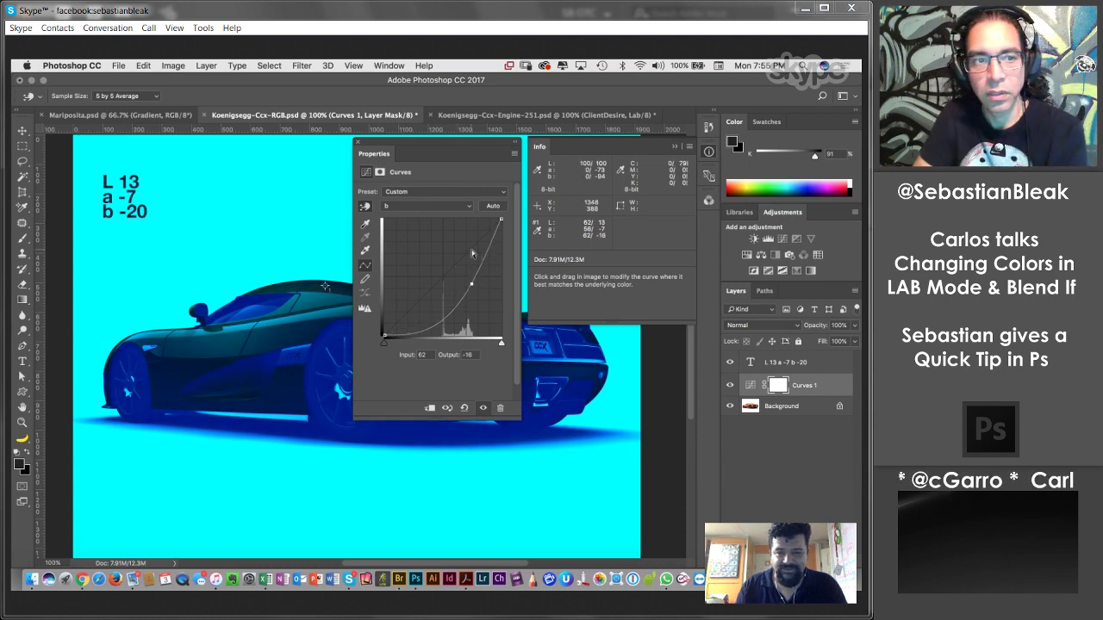
key(Down)
key(Down)
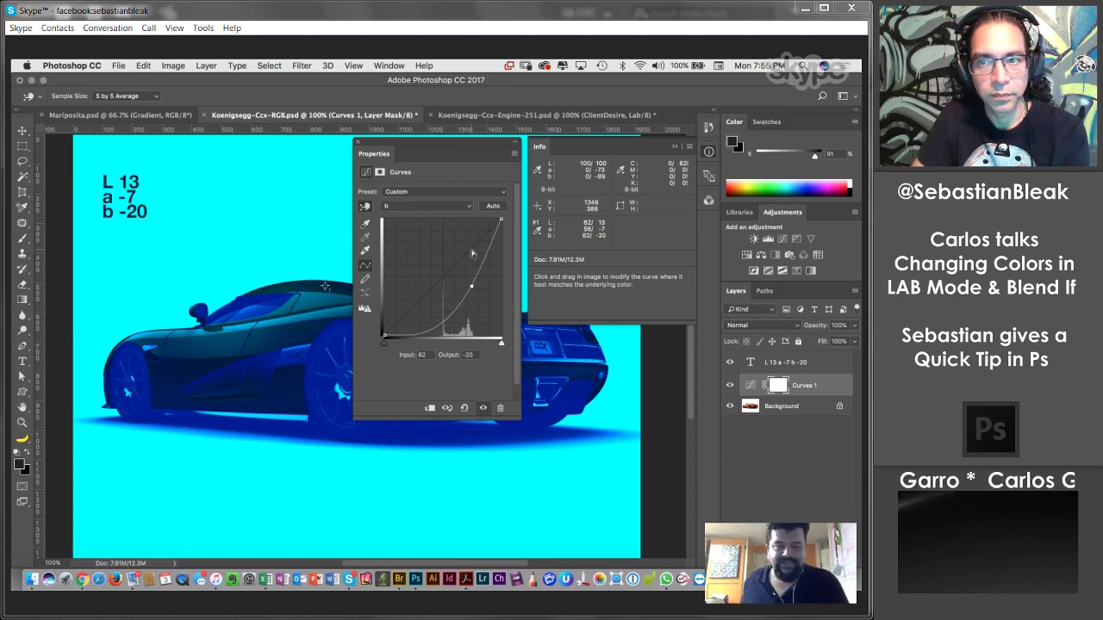
drag(479, 160, 435, 188)
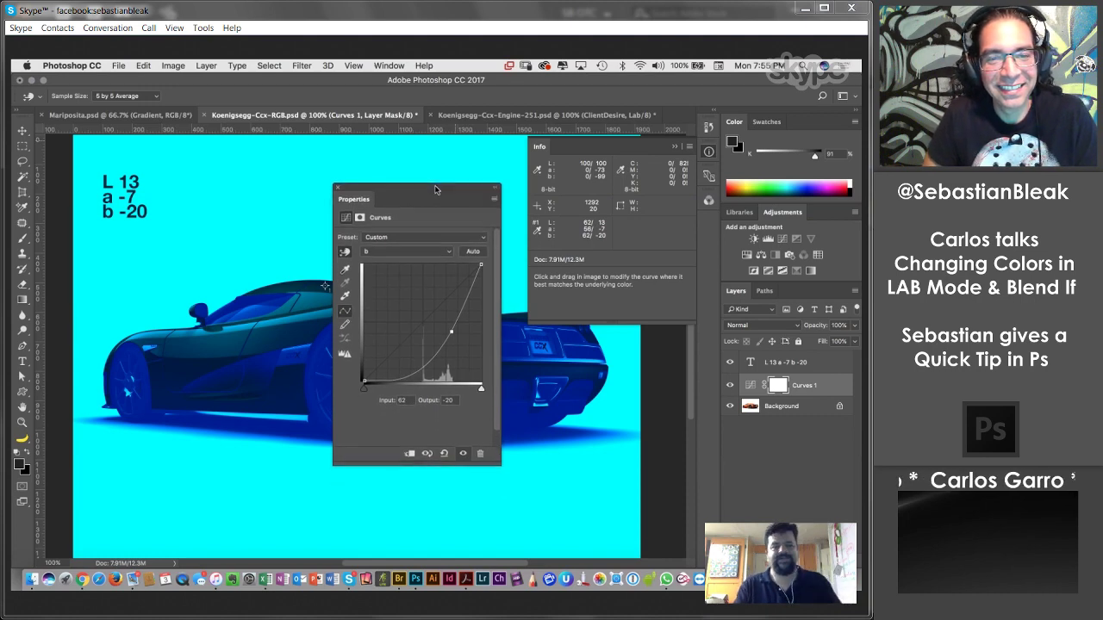
Reshape the b curve by dragging down its lower end and its top endpoint.
drag(404, 377, 385, 380)
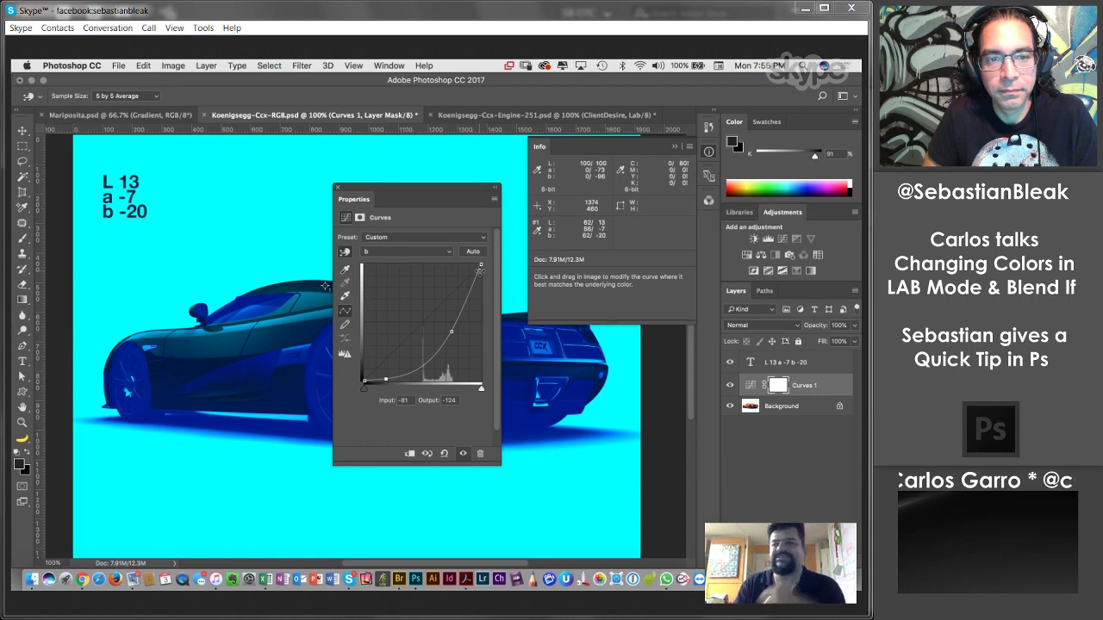
click(481, 264)
drag(481, 265, 494, 281)
drag(497, 298, 498, 300)
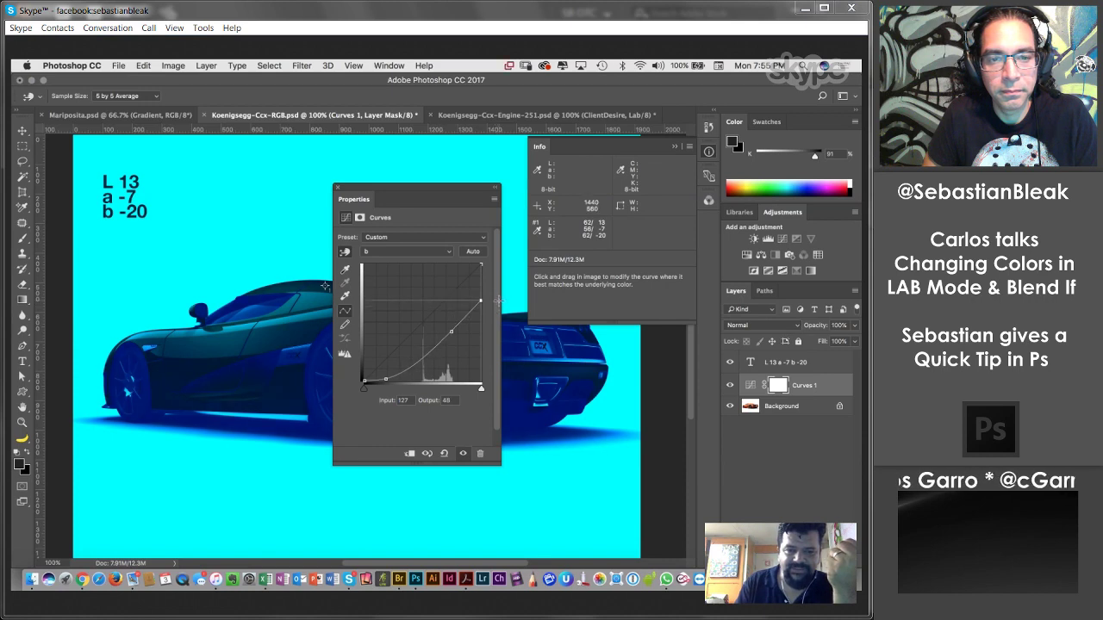
Pull the a curve's top endpoint down to 75 and move the Curves settings aside.
click(422, 250)
click(421, 244)
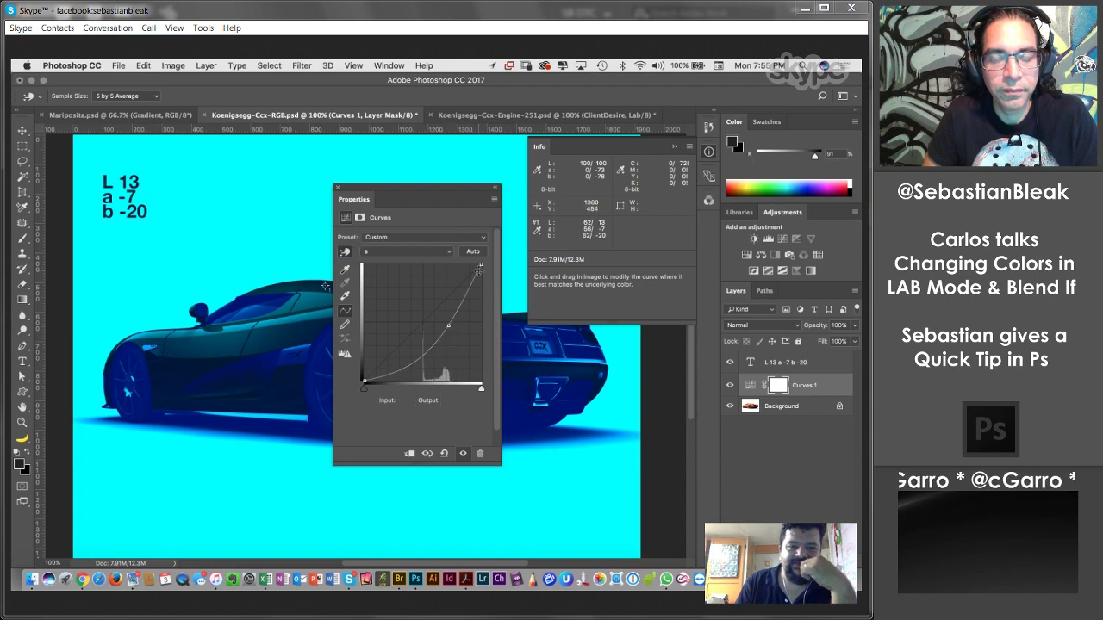
drag(480, 270, 487, 284)
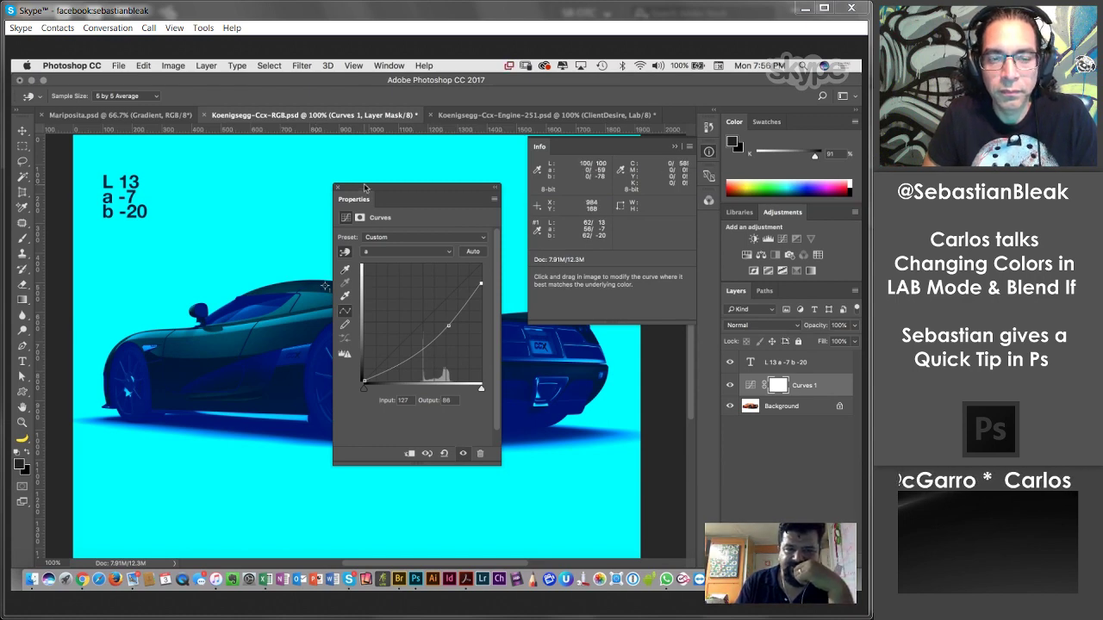
drag(423, 217, 708, 226)
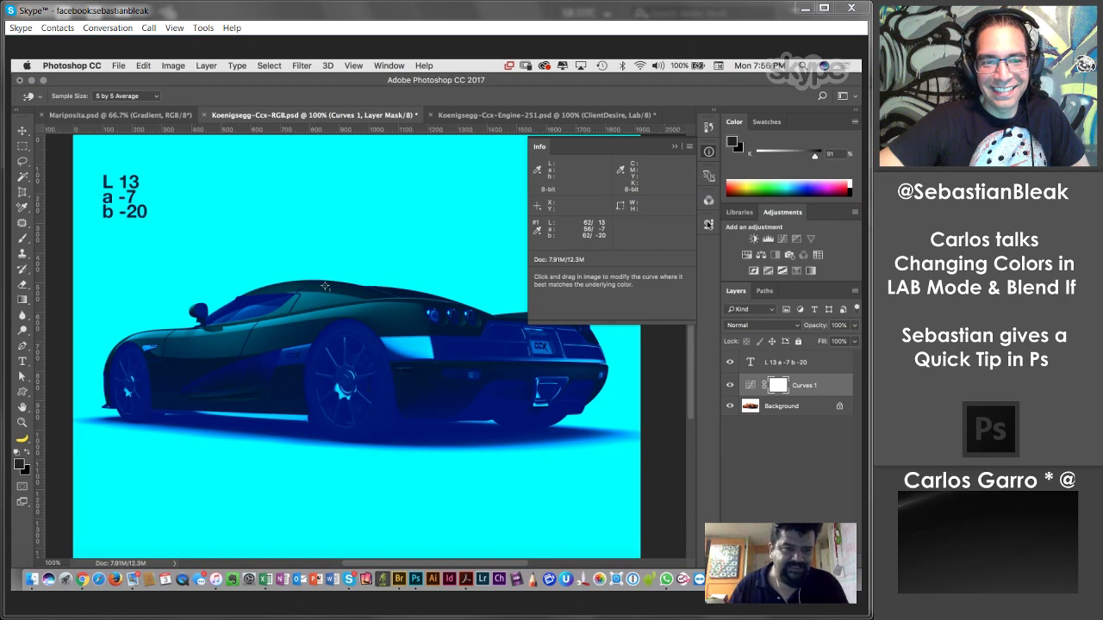
Zoom into the rear wheel, return to 100%, and hide Curves 1 to show the original orange car.
key(z)
drag(293, 269, 401, 398)
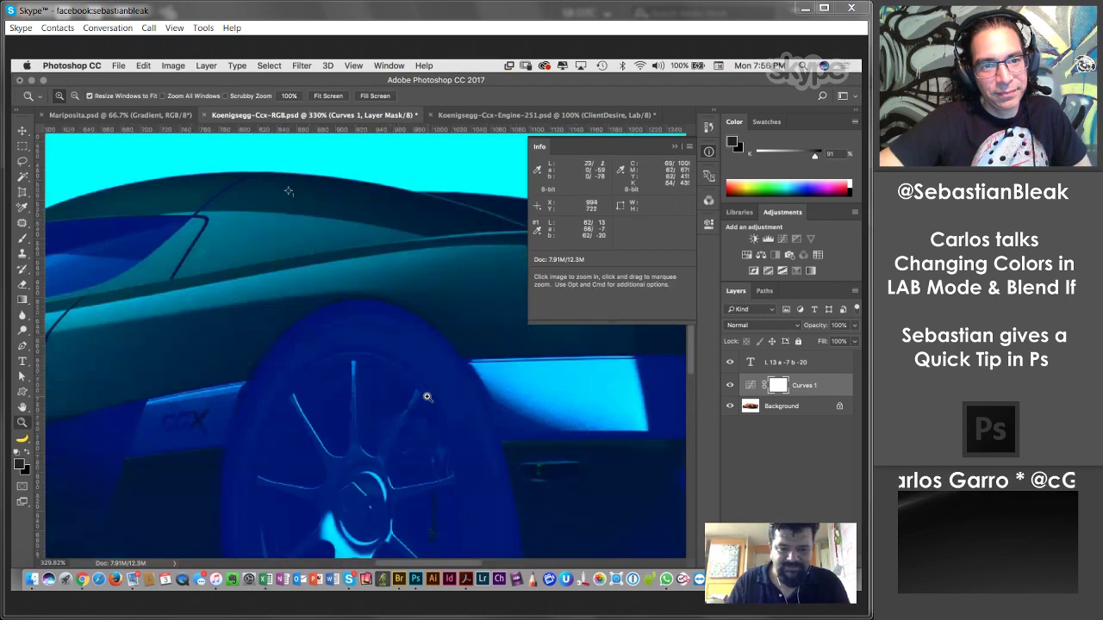
key(super+1)
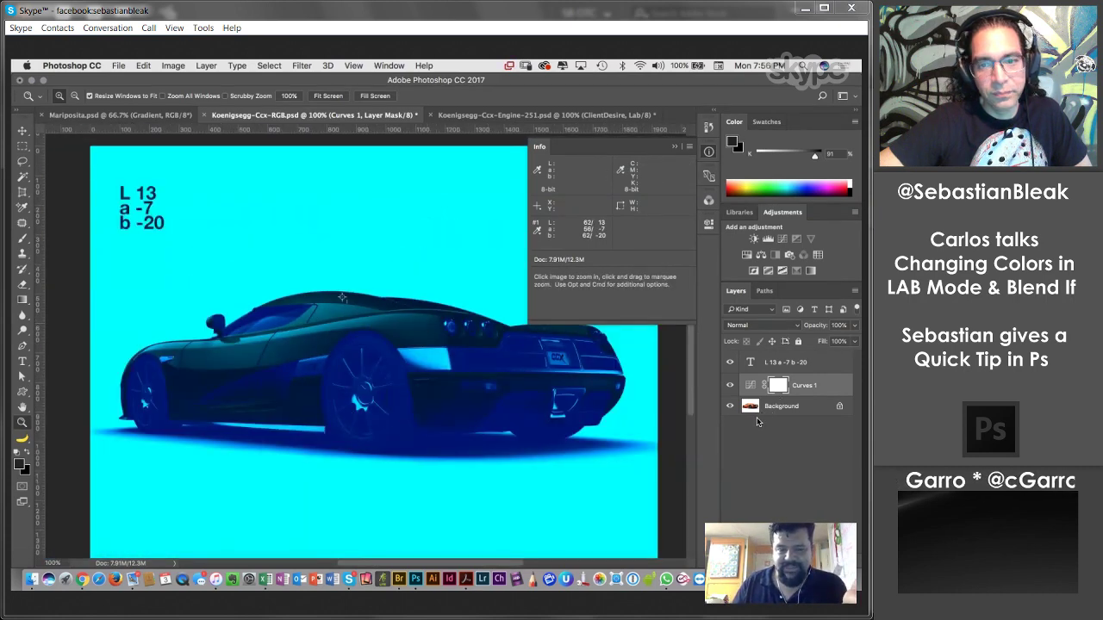
click(729, 387)
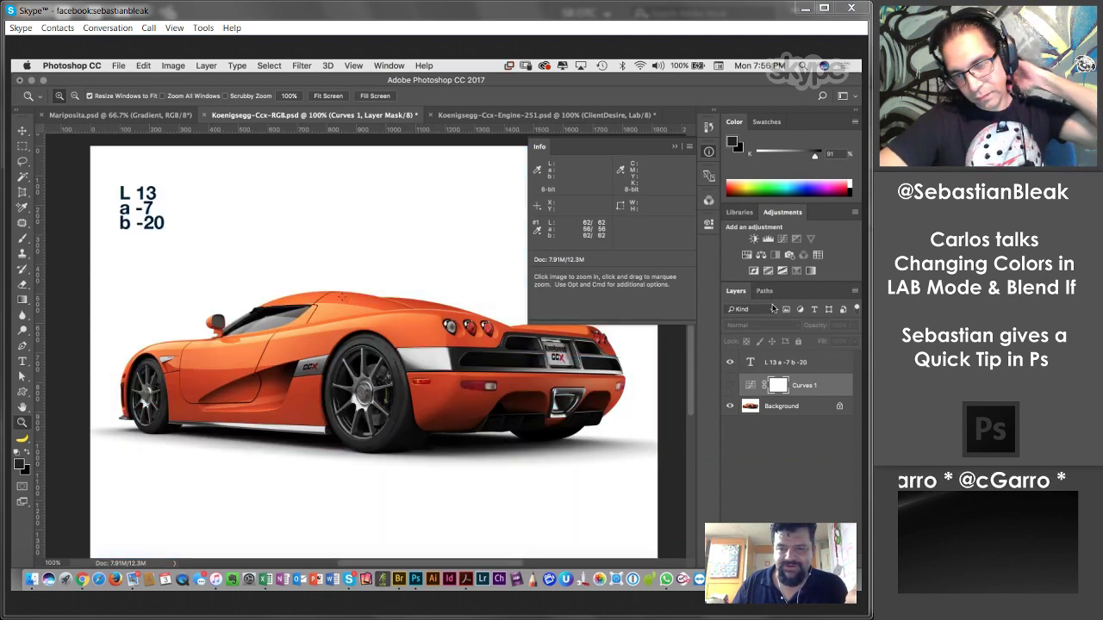
Inspect the Alpha 1 channel and load it as a selection of the car.
click(709, 200)
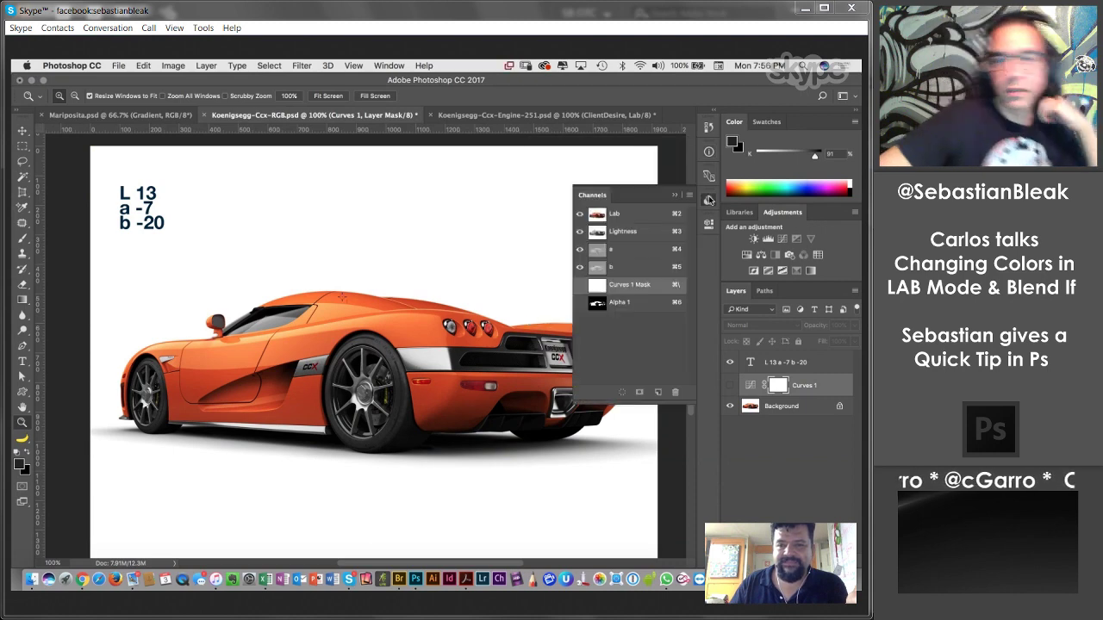
click(636, 307)
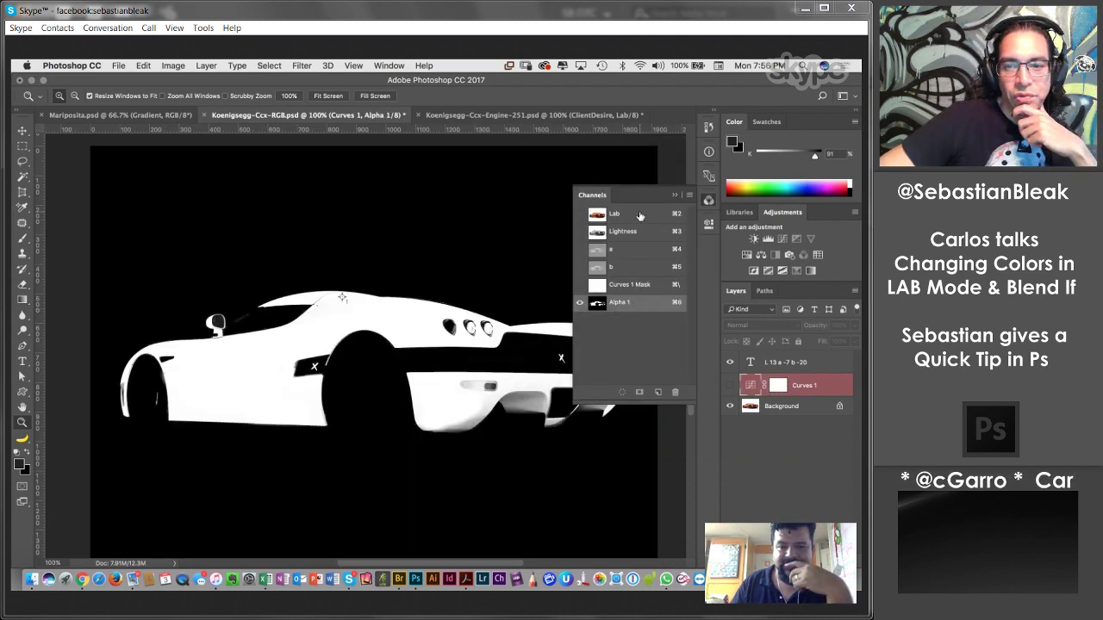
click(639, 215)
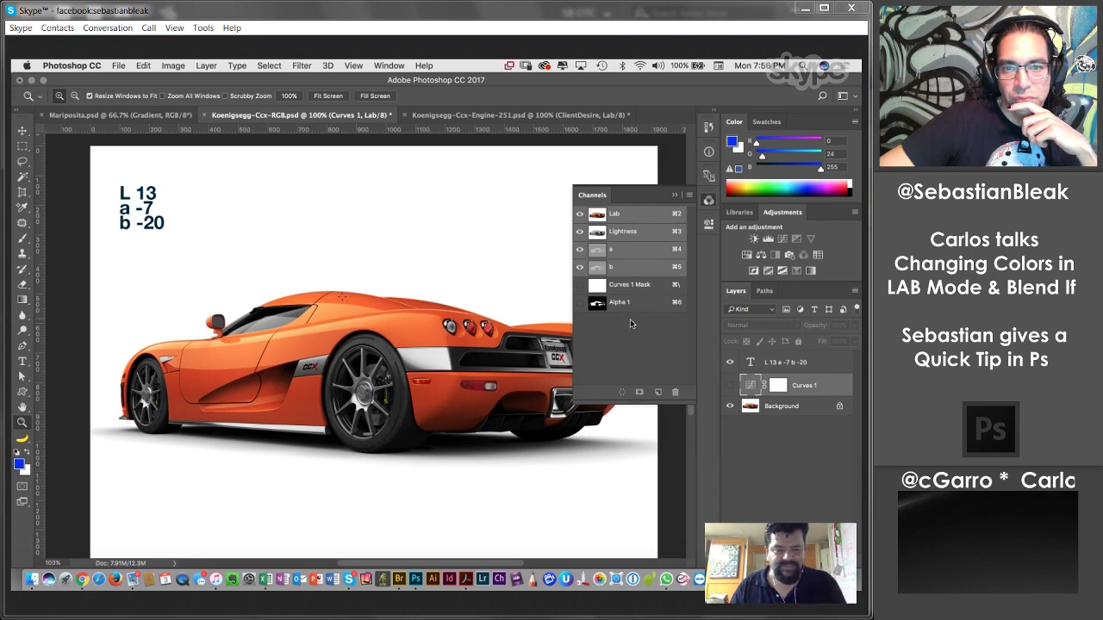
super+click(597, 305)
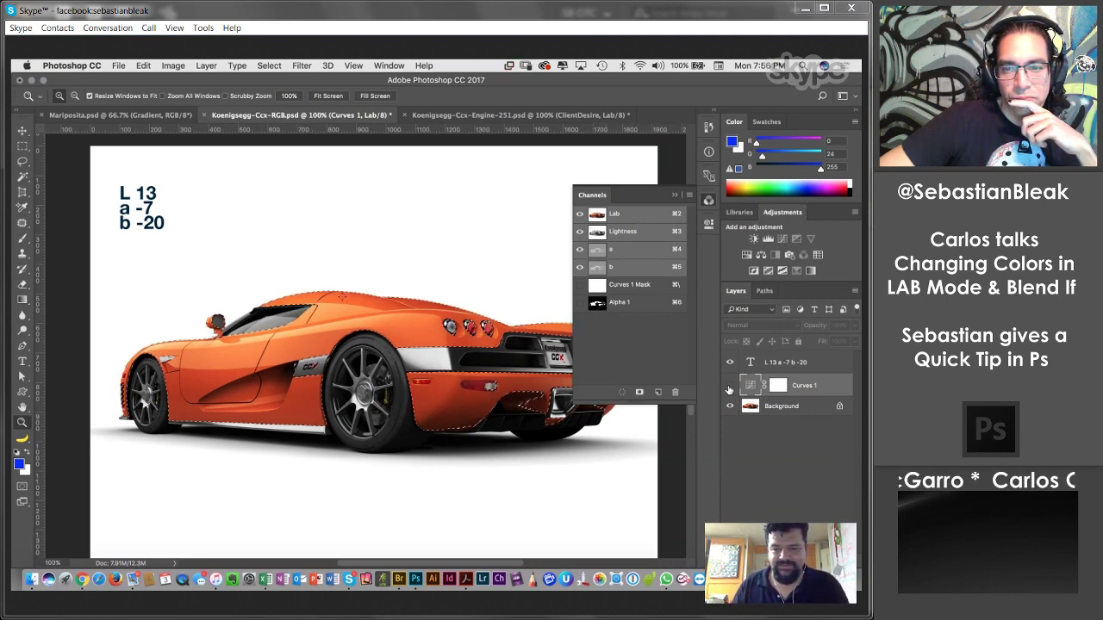
Fill the Curves 1 mask so the recolour covers only the car, deselect, then disable the mask.
click(730, 386)
click(778, 386)
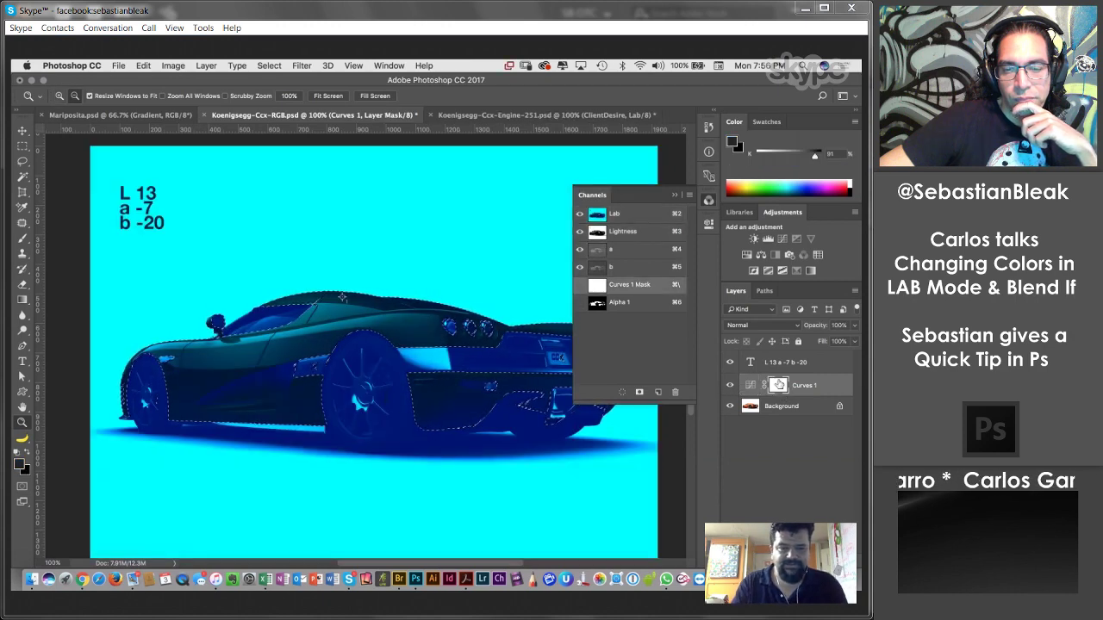
key(alt+BackSpace)
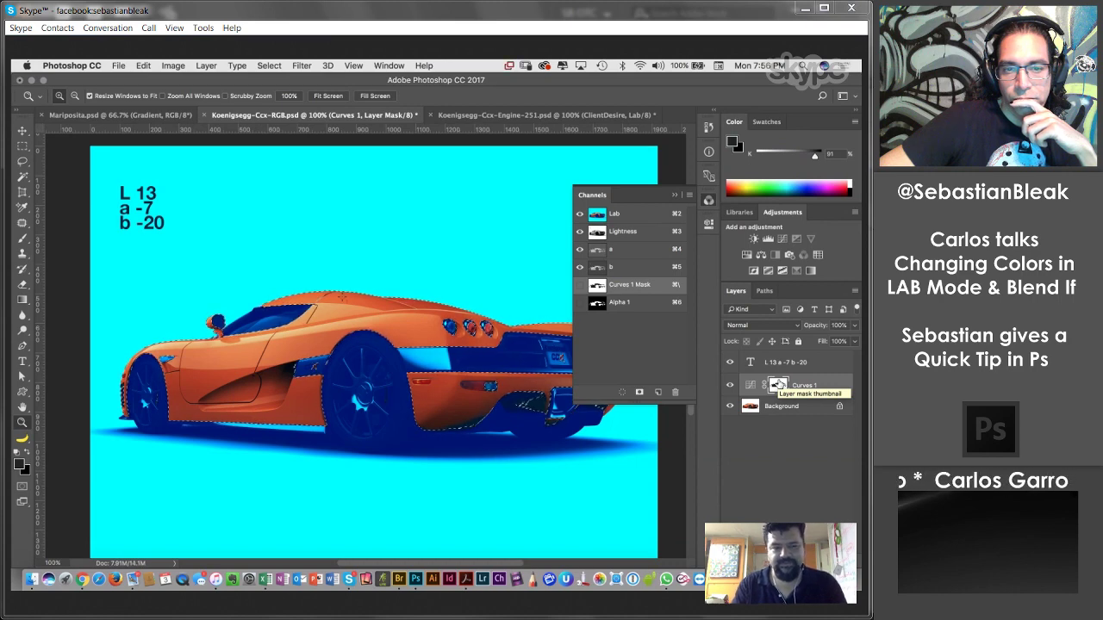
key(ctrl+z)
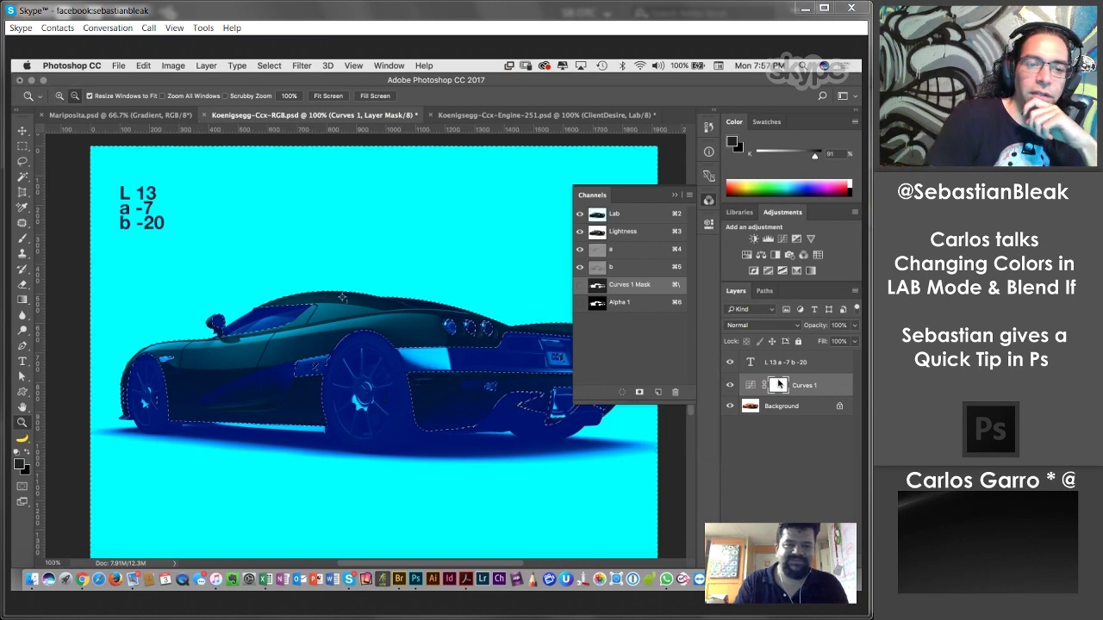
key(ctrl+z)
key(ctrl+d)
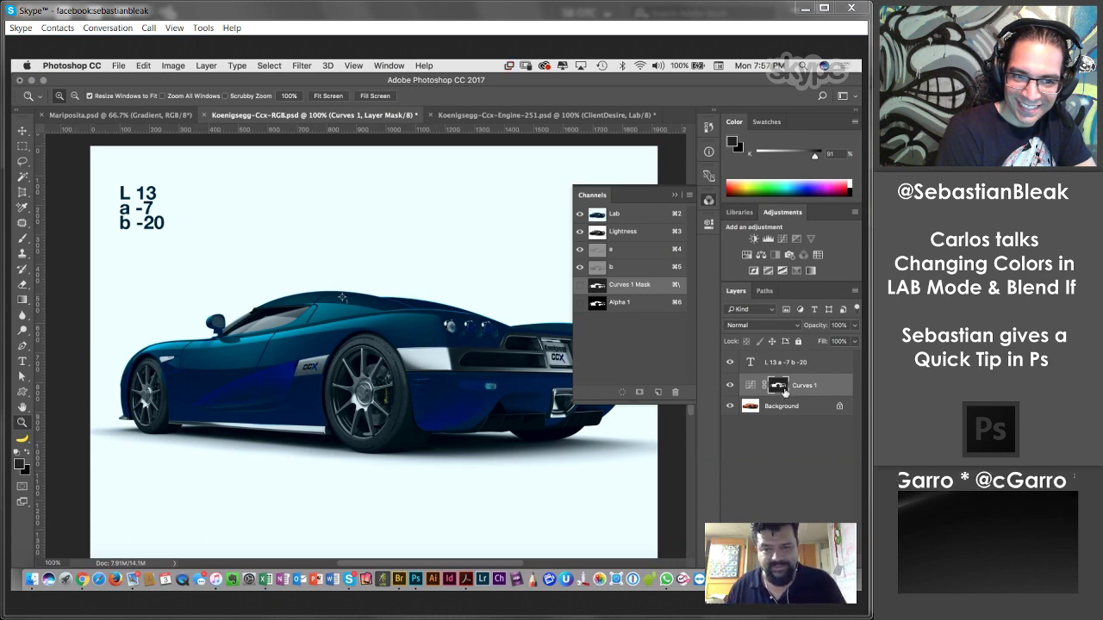
shift+click(784, 390)
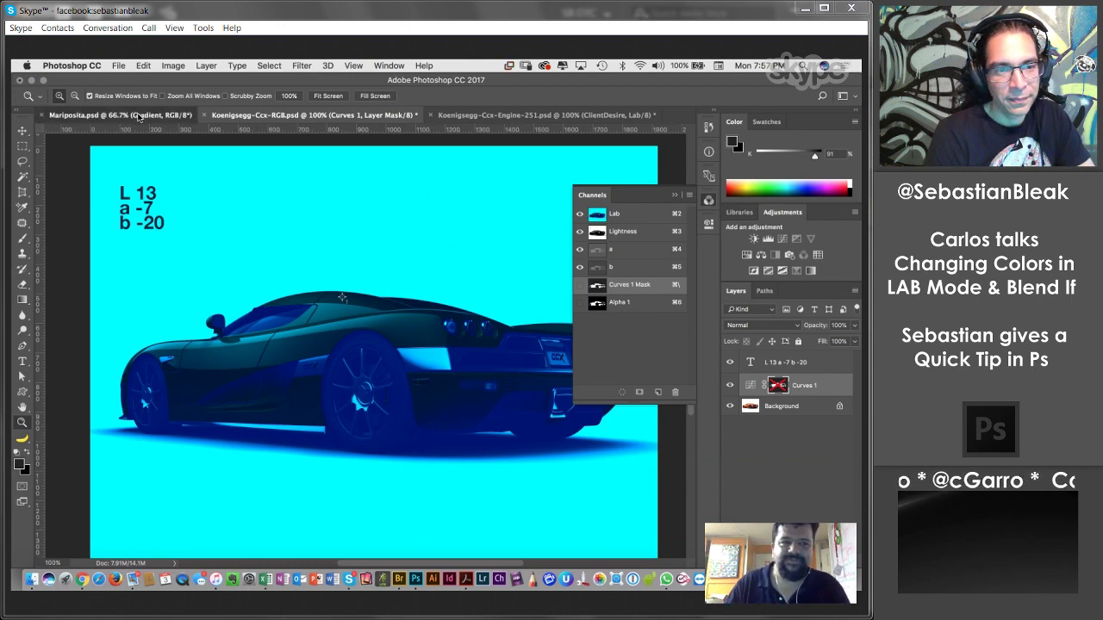
Switch to Mariposita.psd, preview the Luminosity Levels text at 100%, then hide it and zoom out.
click(136, 116)
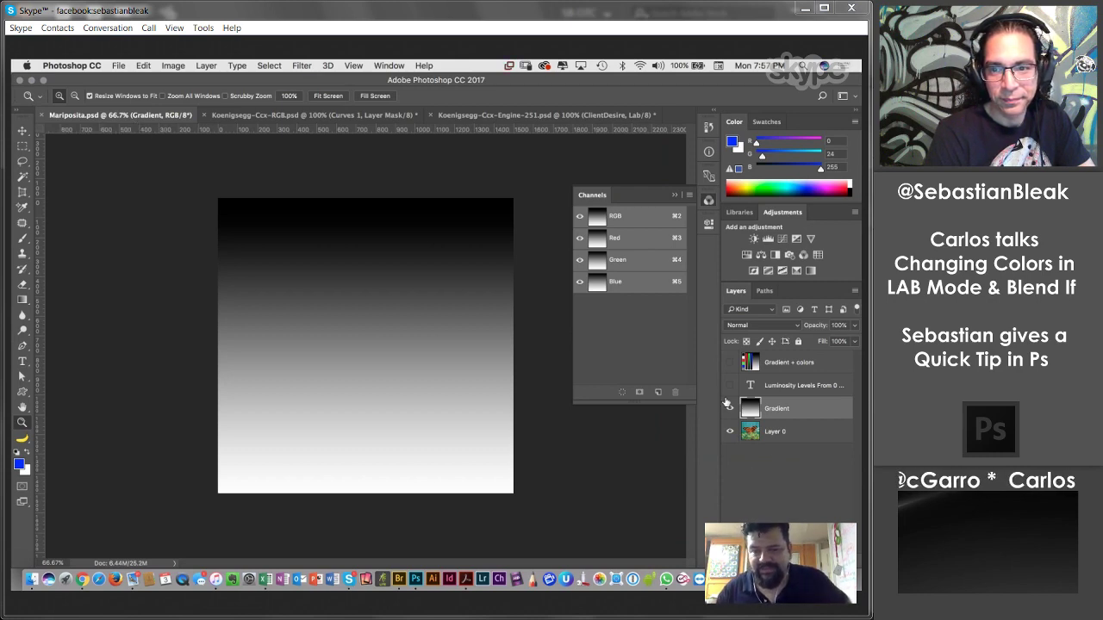
click(730, 385)
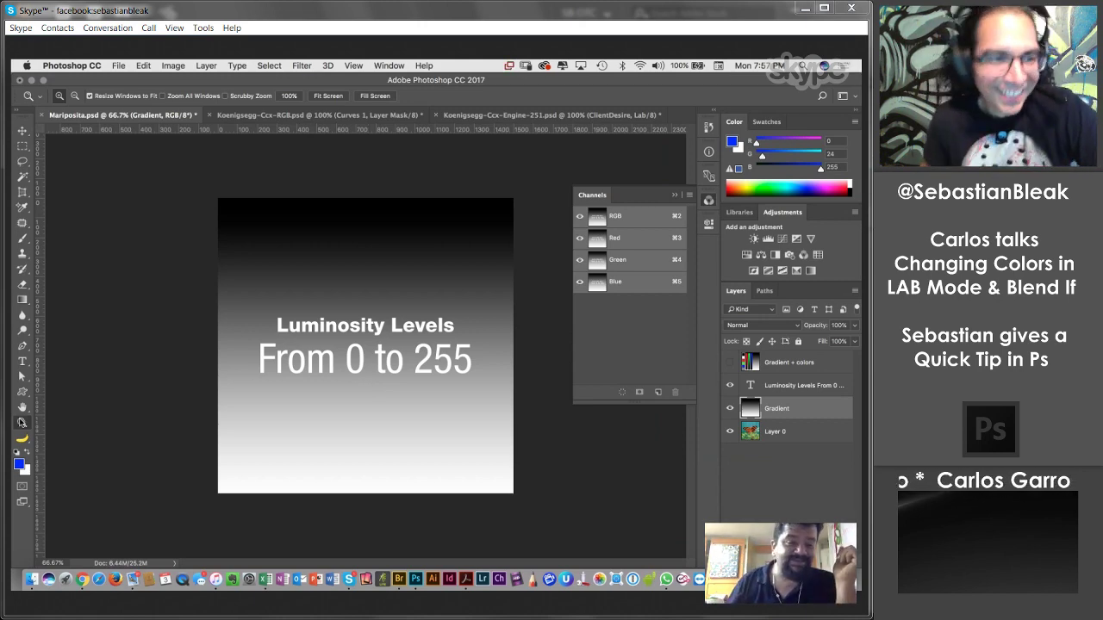
double_click(22, 423)
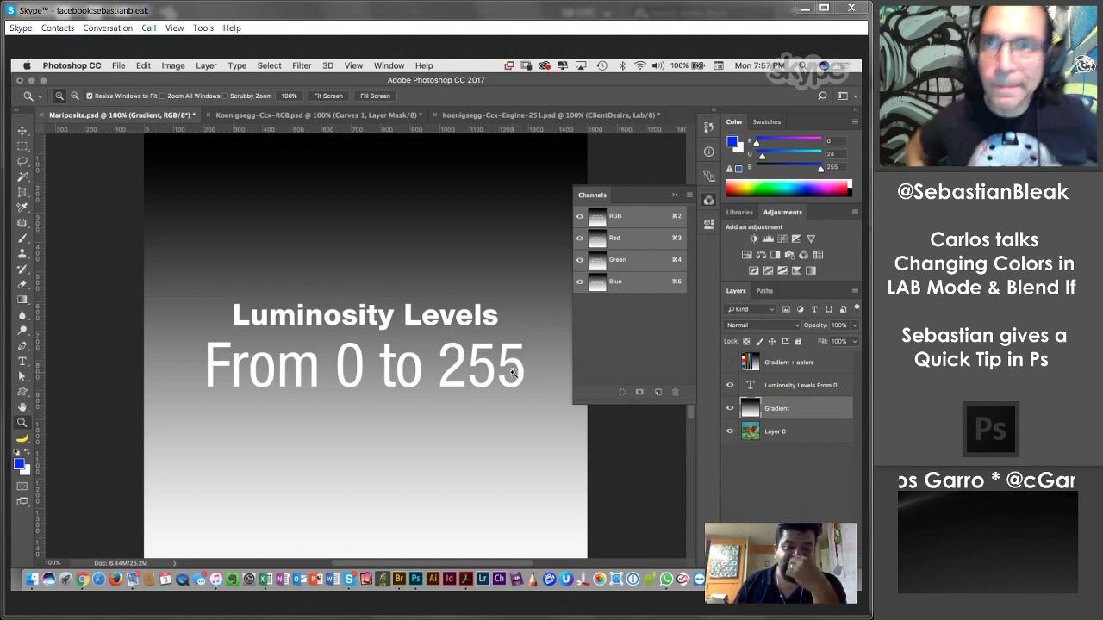
click(729, 387)
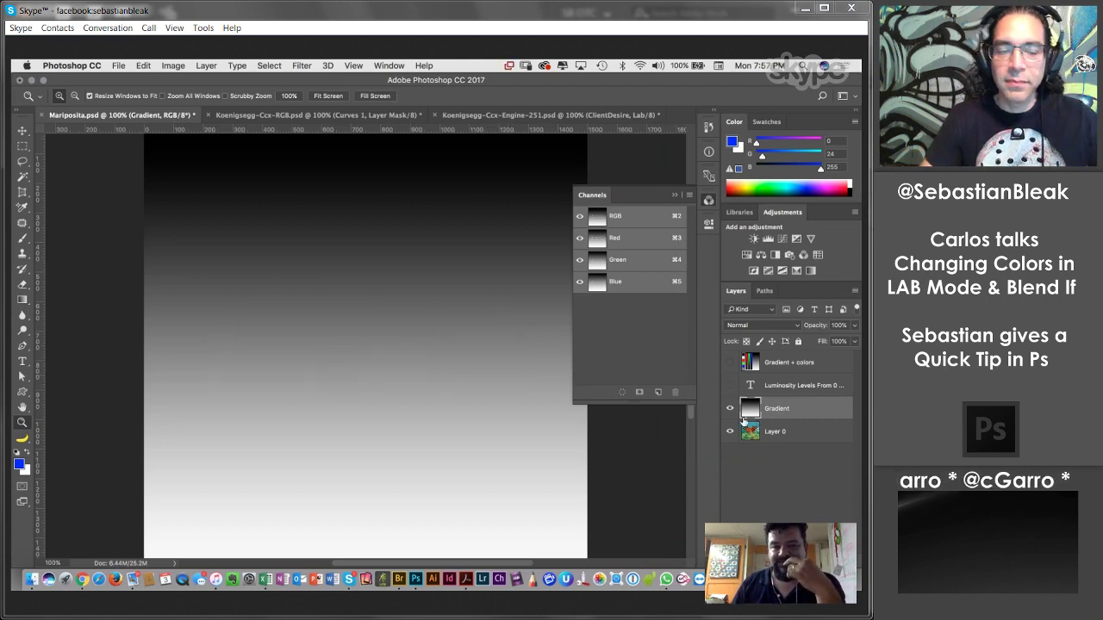
alt+click(382, 511)
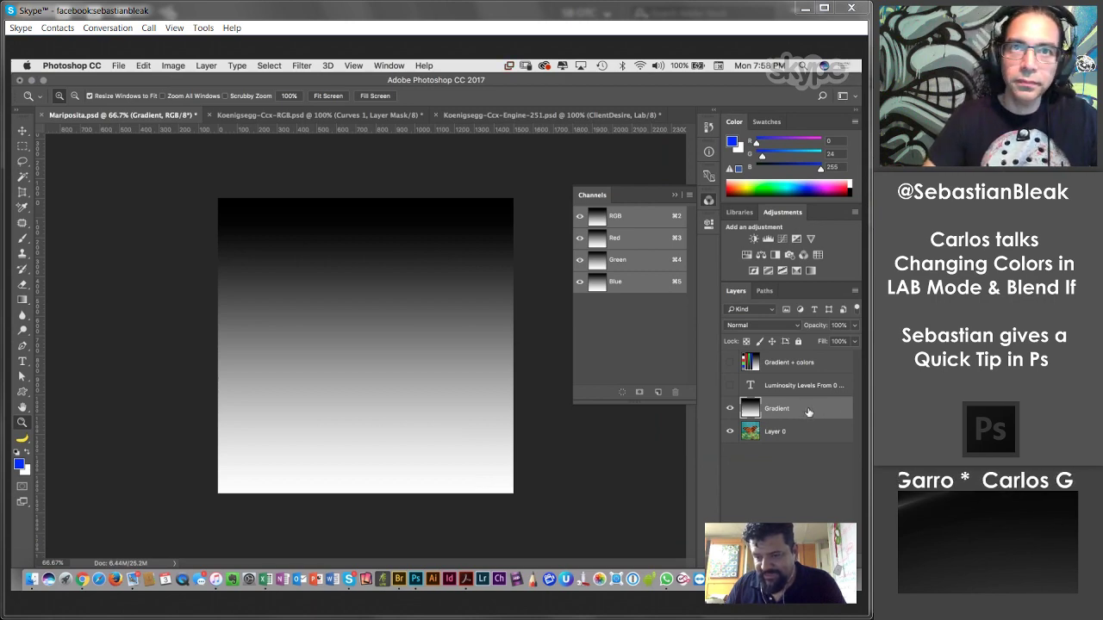
Open Layer > Layer Style > Blending Options for the Gradient layer, leaving Blend If on Gray.
click(206, 65)
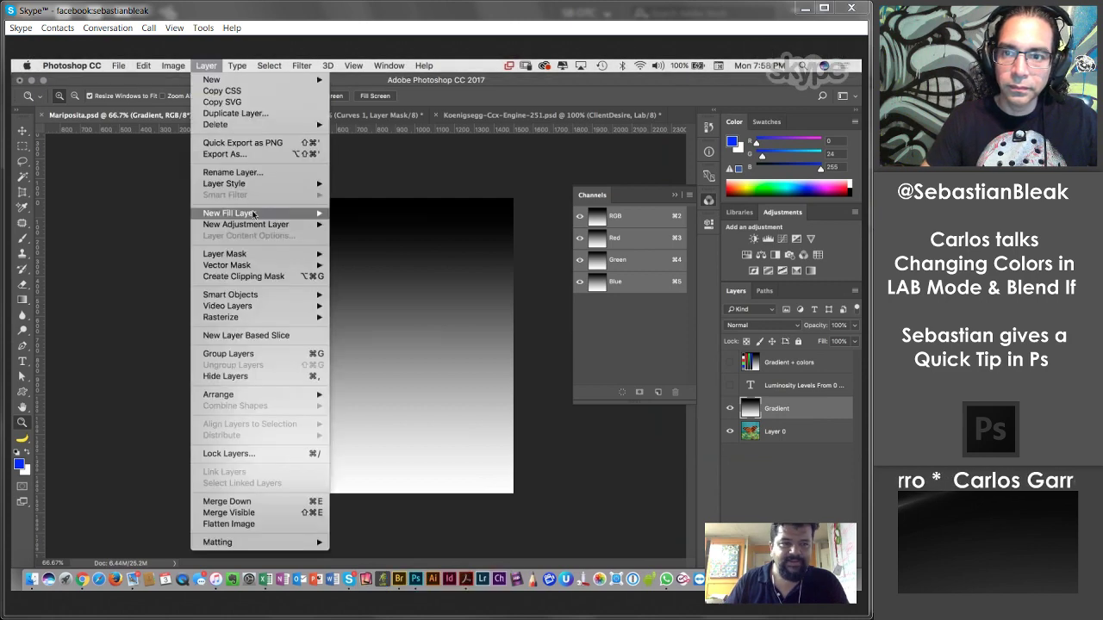
mouse_move(254, 183)
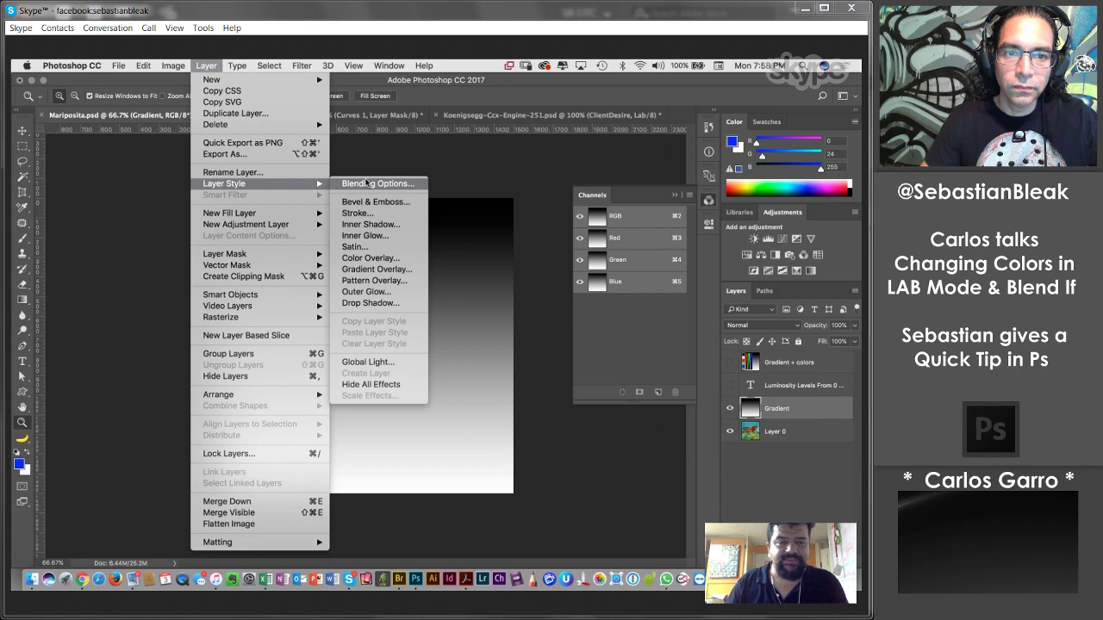
click(405, 186)
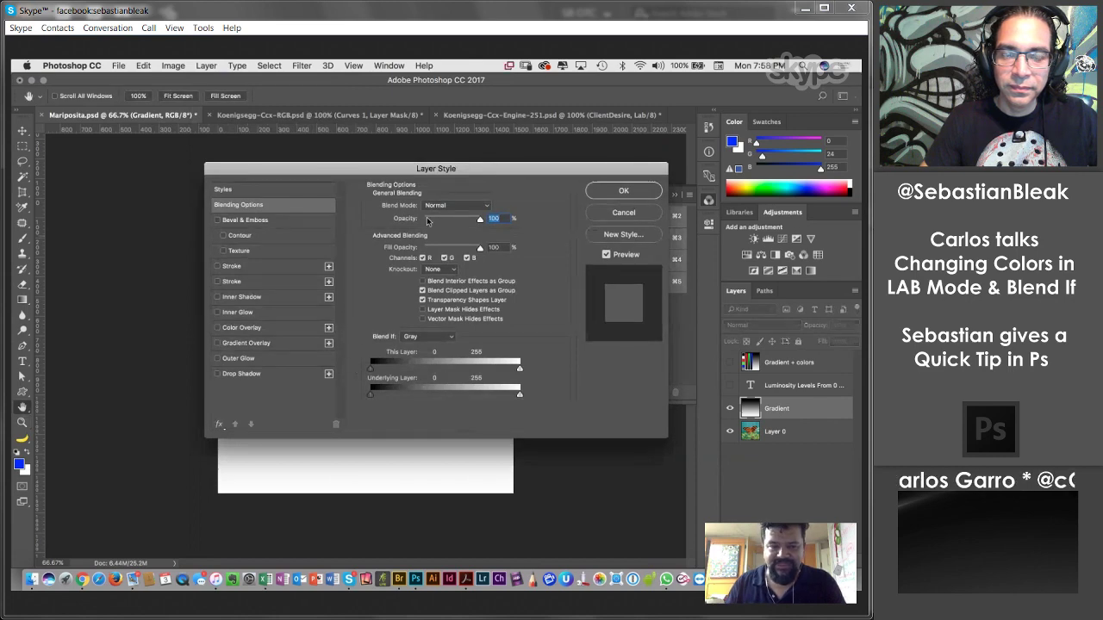
drag(395, 173, 540, 151)
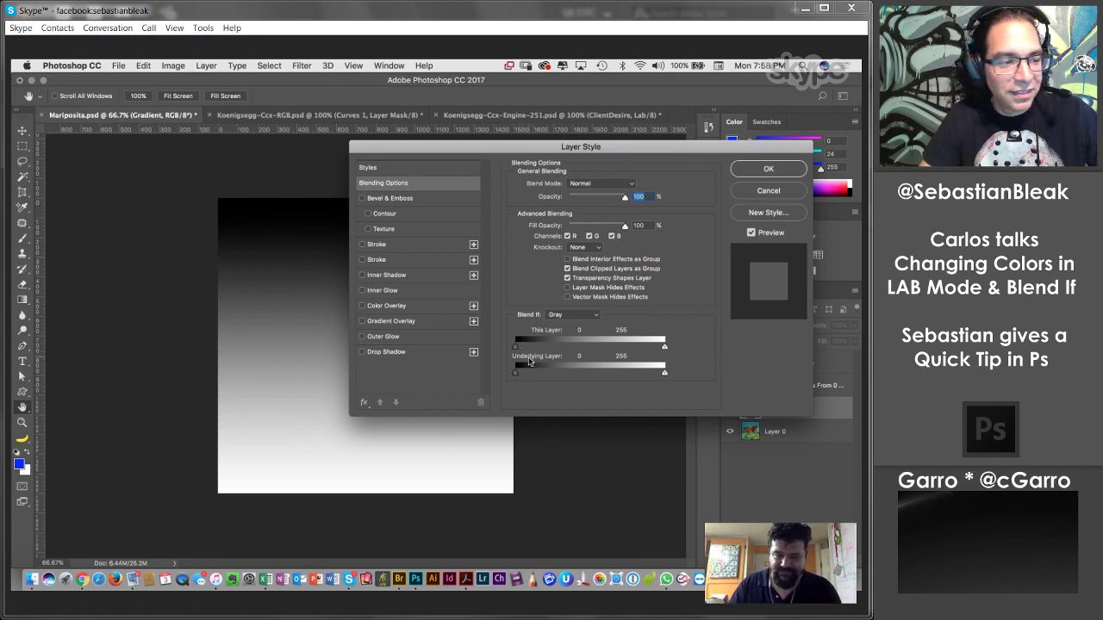
click(581, 317)
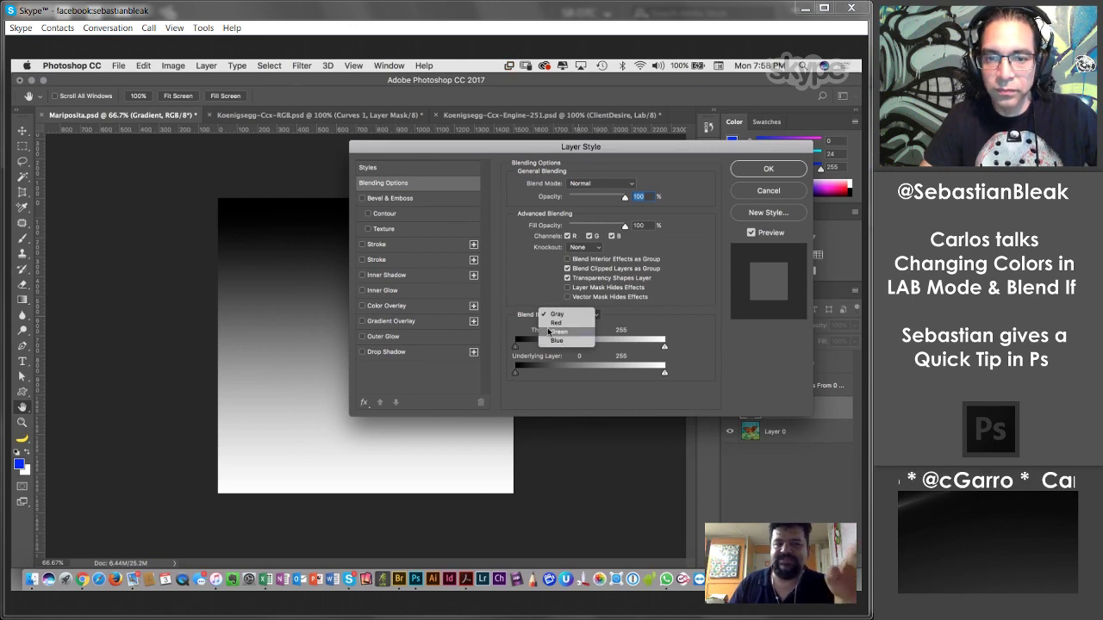
click(534, 289)
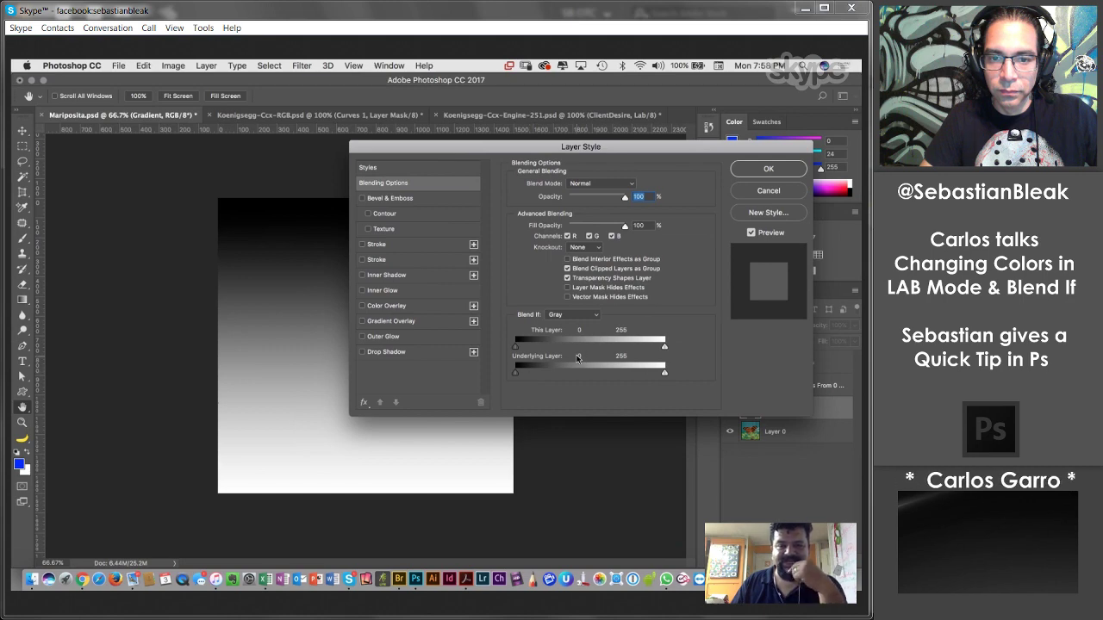
Drag the This Layer white Blend If slider to about 128 and confirm with OK.
drag(613, 155, 630, 99)
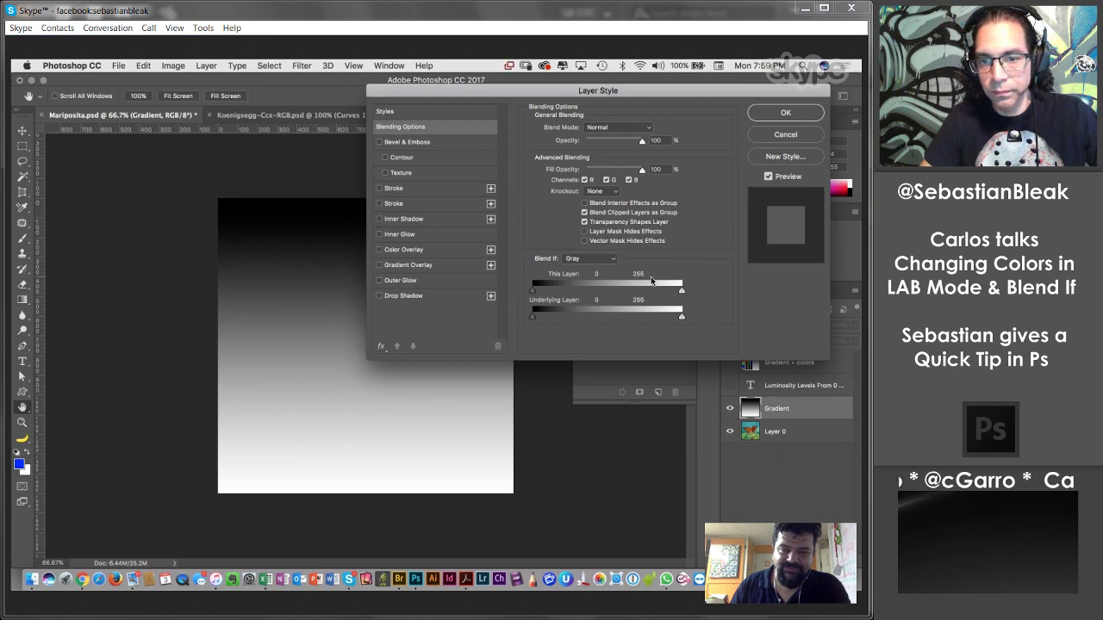
drag(681, 294, 605, 300)
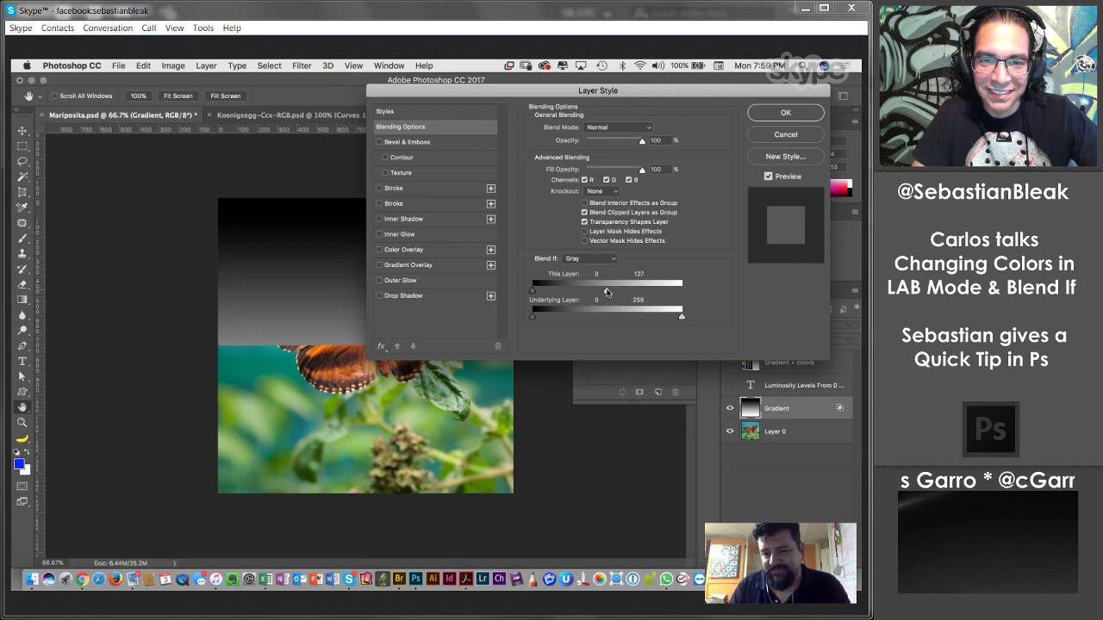
drag(605, 292, 608, 293)
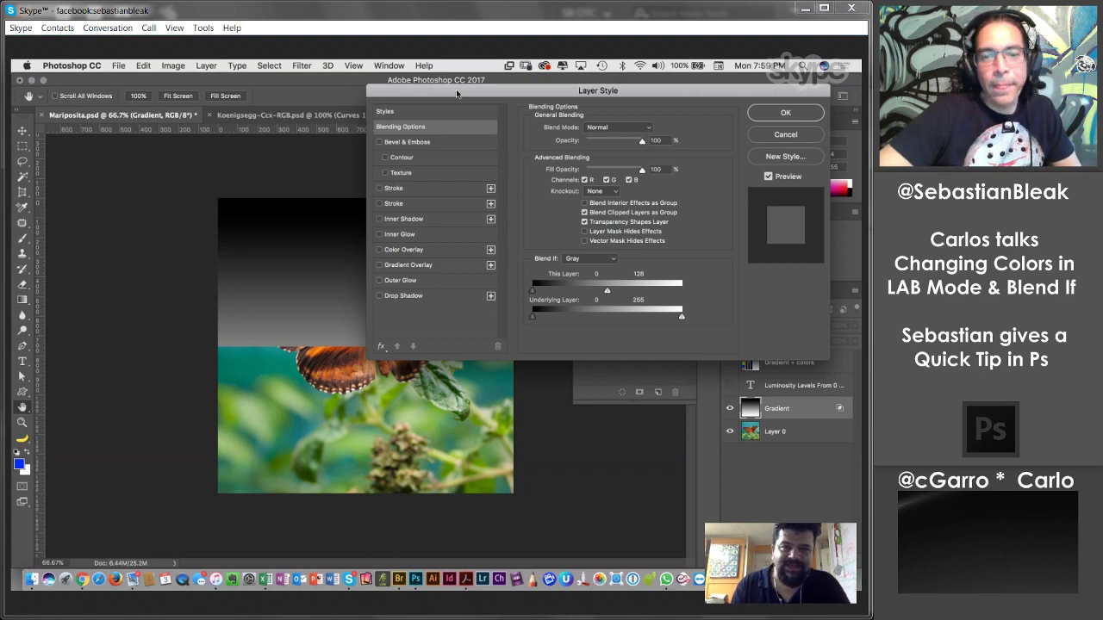
drag(456, 93, 524, 95)
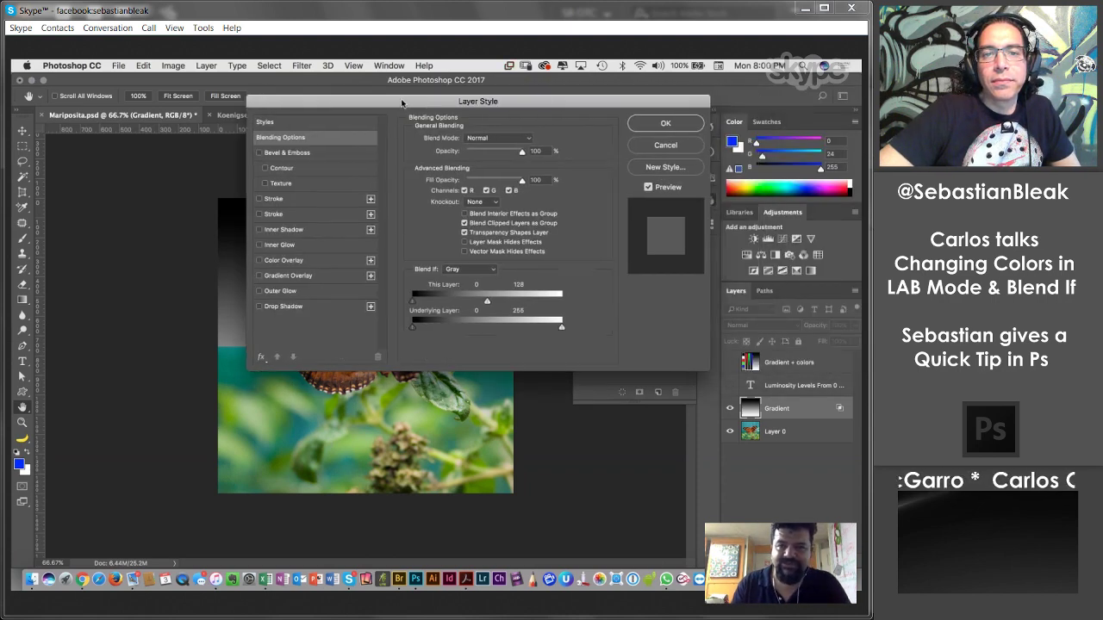
click(649, 123)
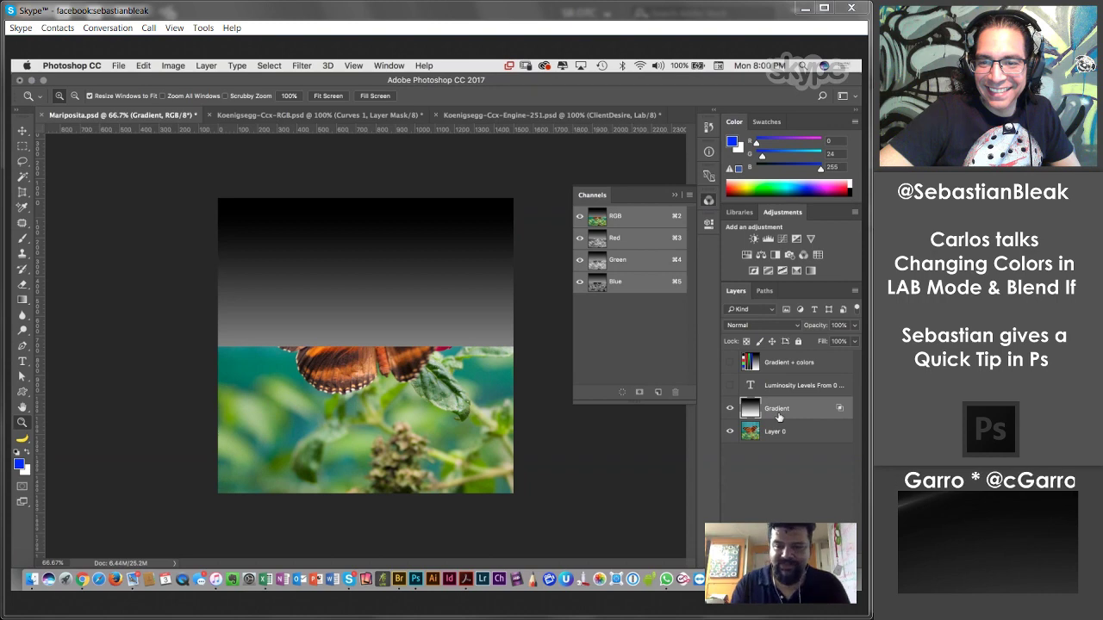
Reopen the Gradient layer's Blending Options to confirm Blend If This Layer reads 0–128.
double_click(839, 410)
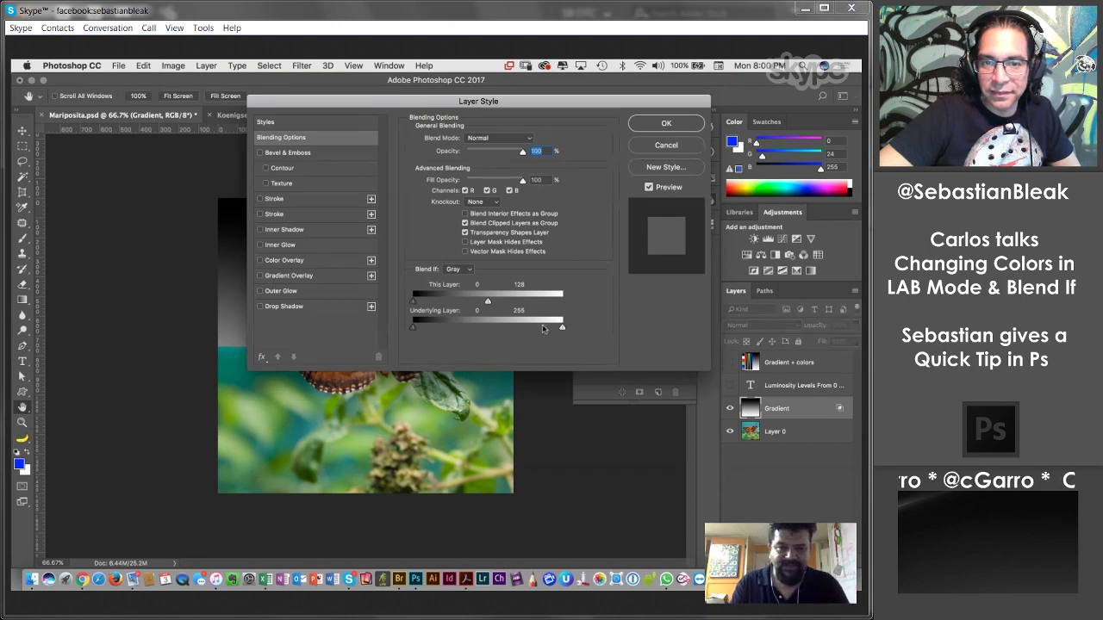
Zoom in on the gradient's cut edge and return This Layer's sliders to 0 and 255.
drag(461, 108, 528, 129)
key(super+plus)
key(super+plus)
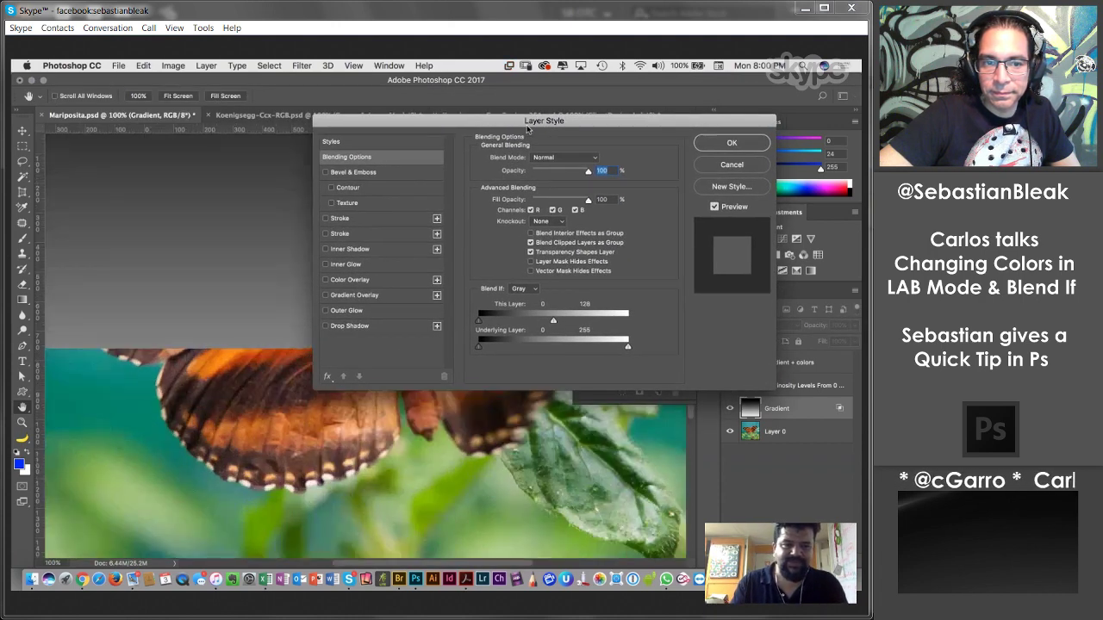
drag(164, 362, 244, 306)
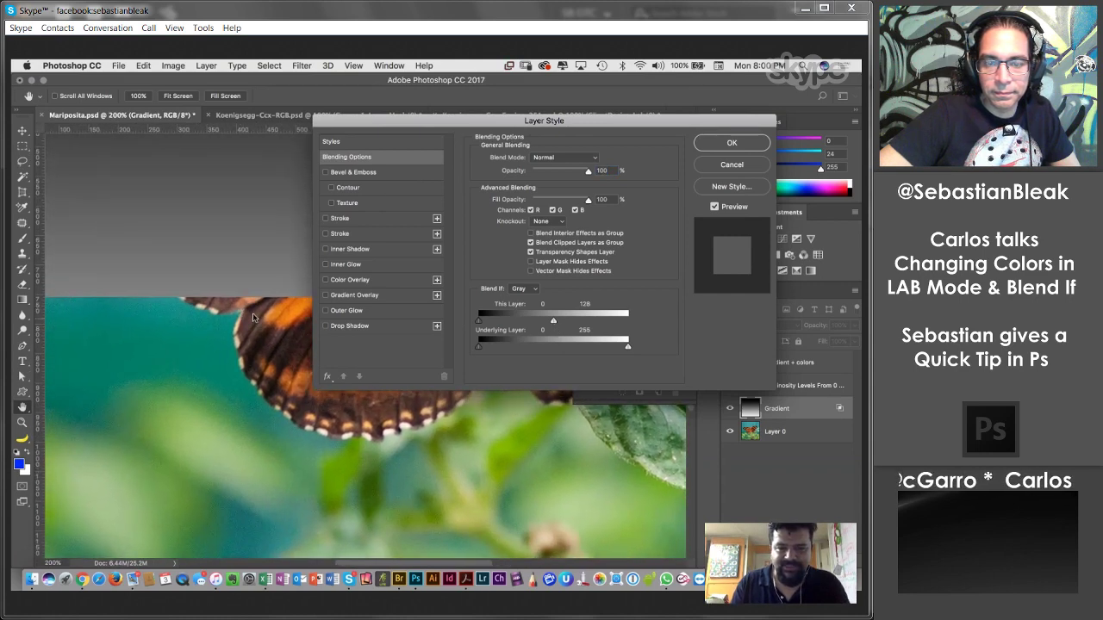
drag(250, 285, 313, 488)
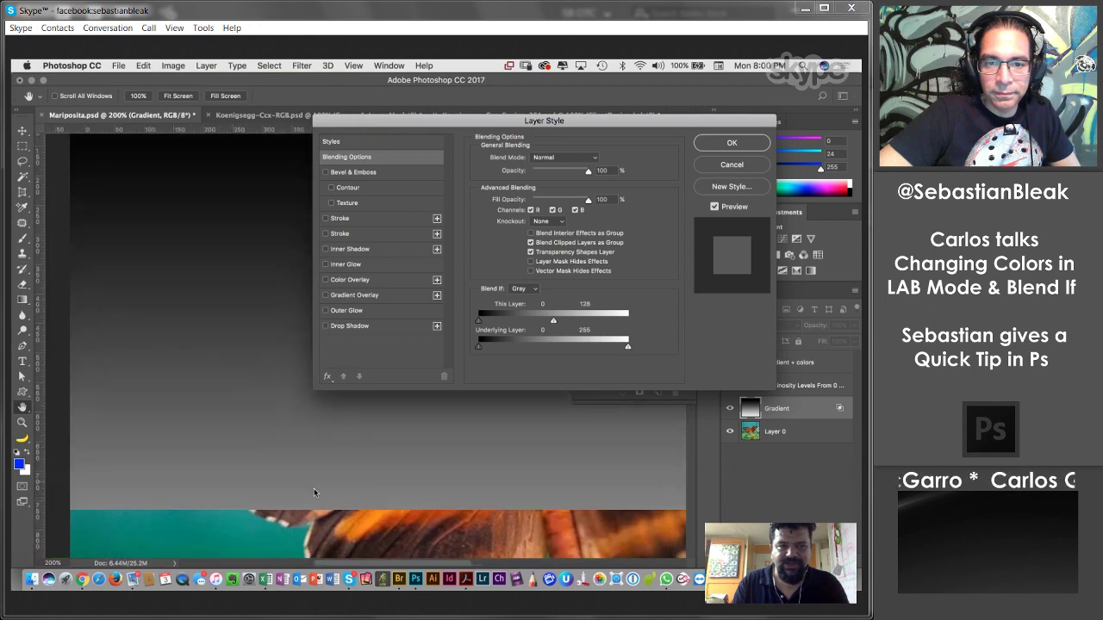
drag(244, 296, 246, 341)
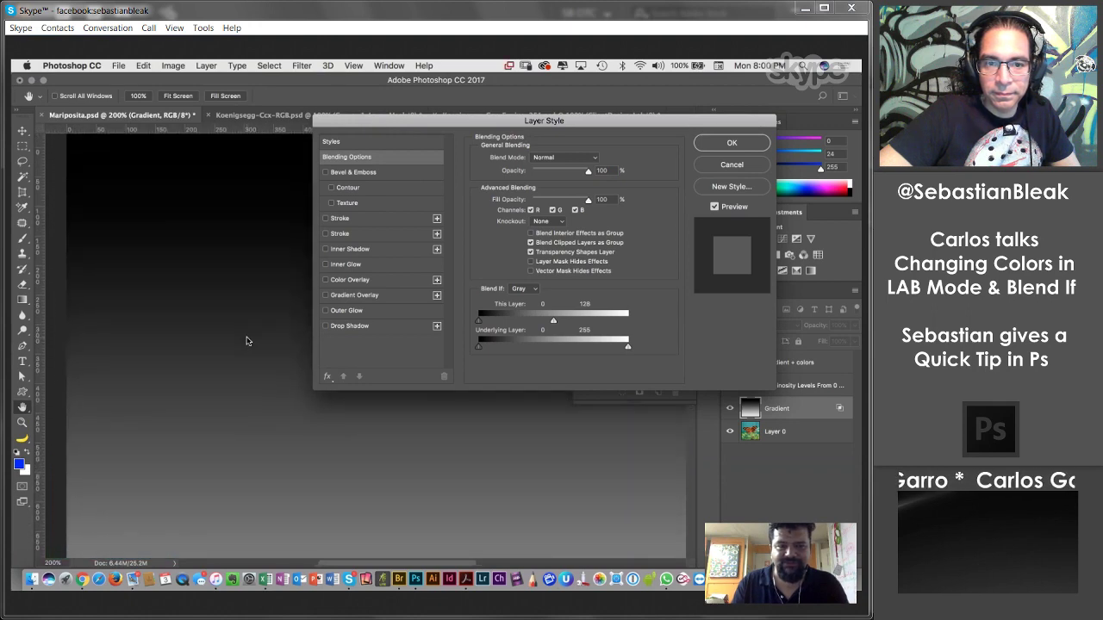
drag(554, 321, 678, 325)
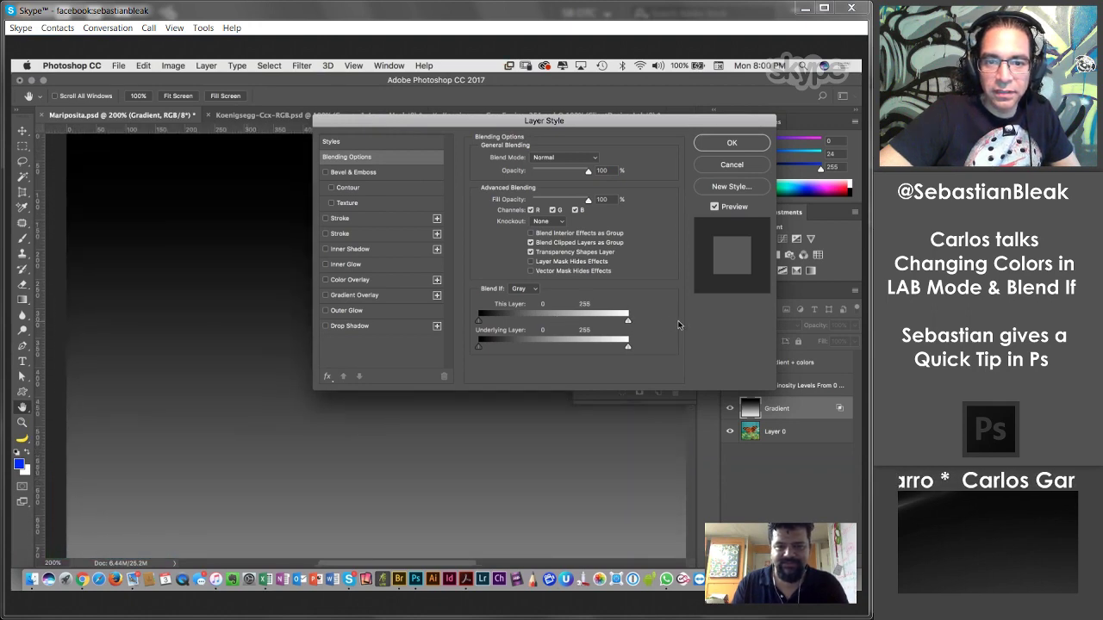
mouse_move(481, 323)
mouse_down()
mouse_move(509, 321)
mouse_move(474, 320)
mouse_up()
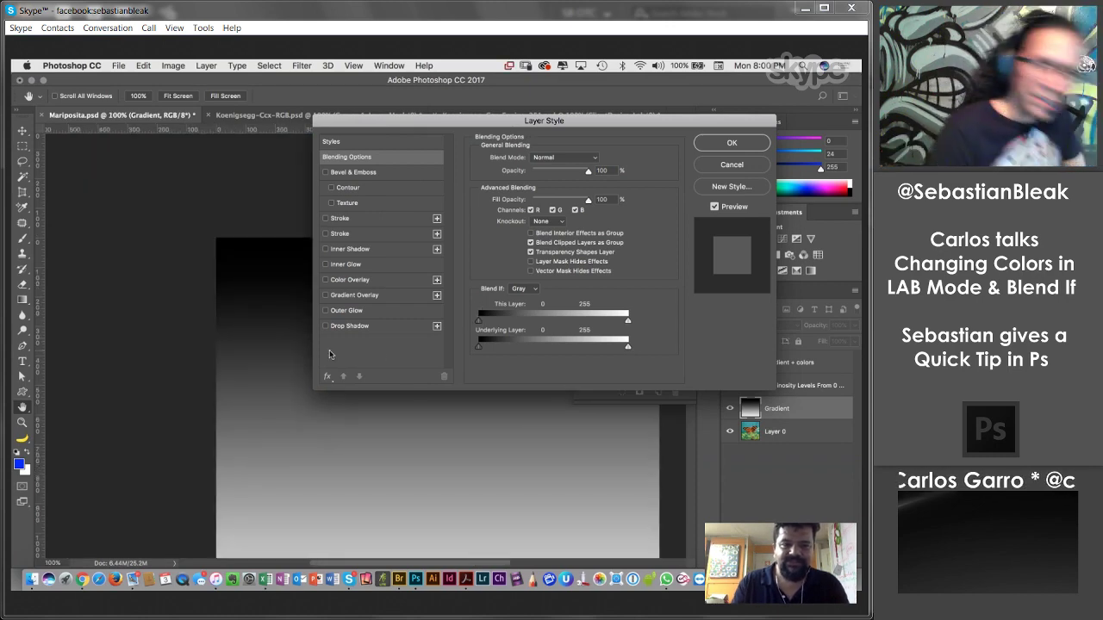
key(super+minus)
scroll(209, 317, down, 3)
scroll(209, 317, right, 3)
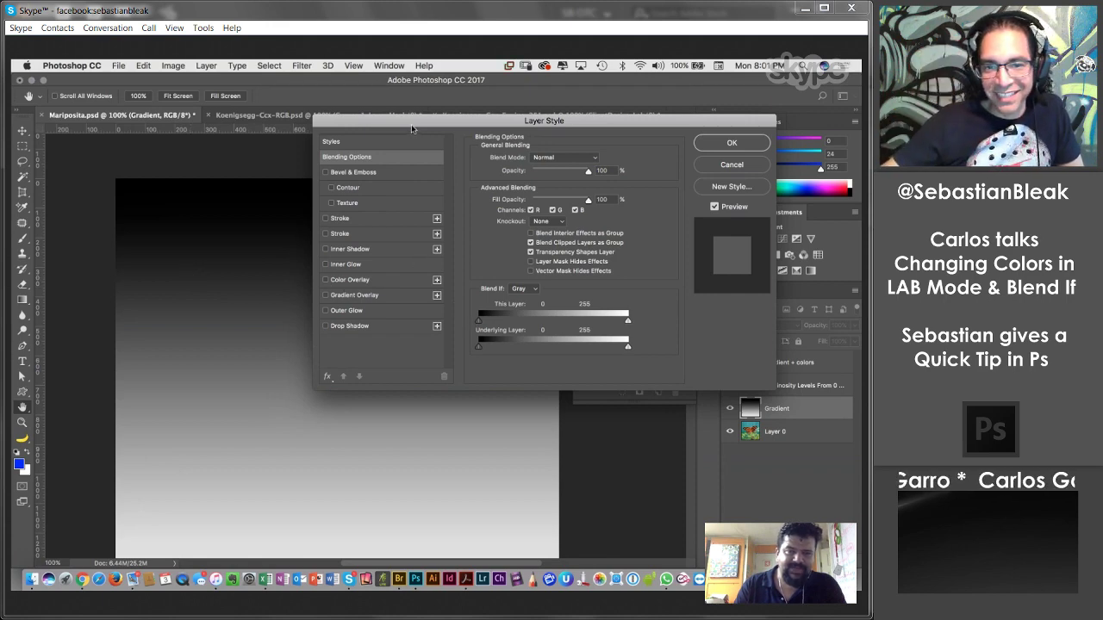
Alt-split the This Layer black slider to test a softened gradient blend, then settle it back at 0.
drag(412, 128, 418, 88)
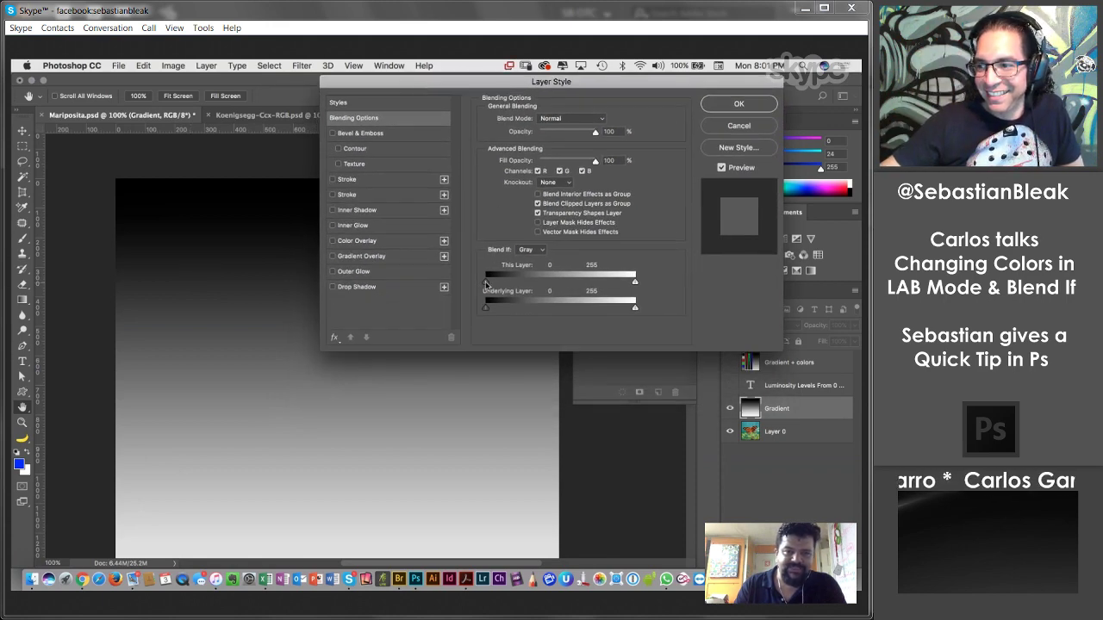
drag(486, 283, 501, 281)
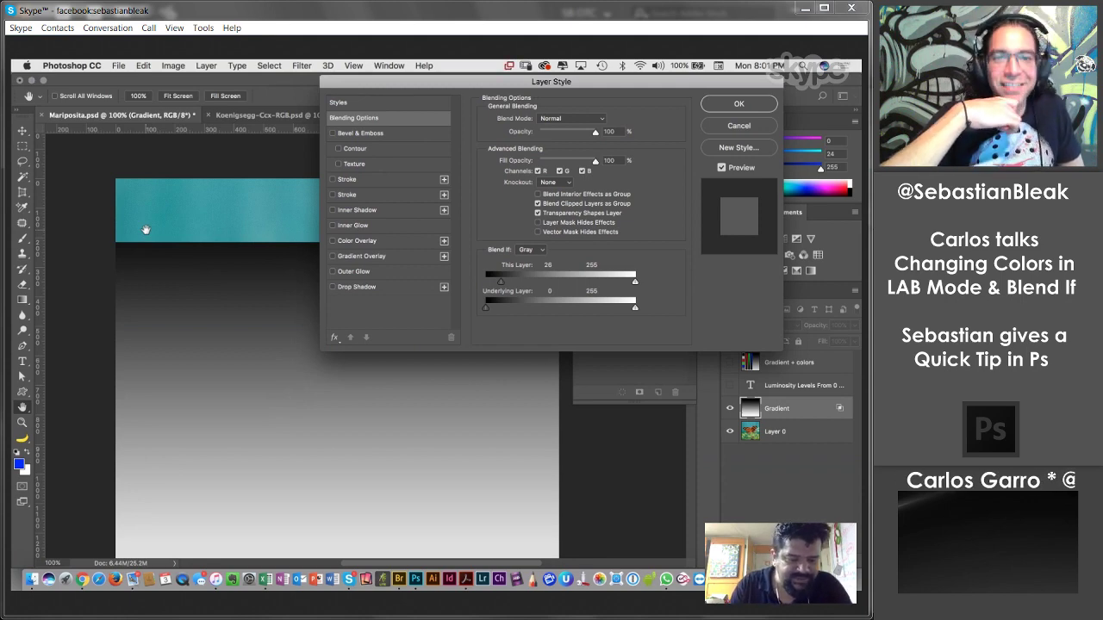
key(alt)
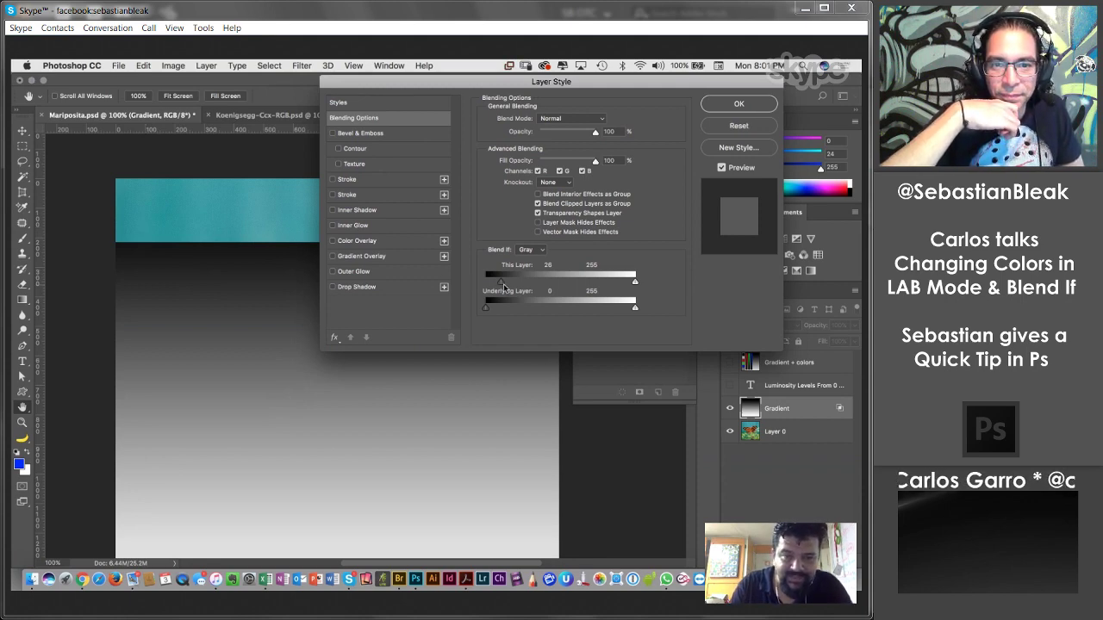
drag(502, 283, 528, 290)
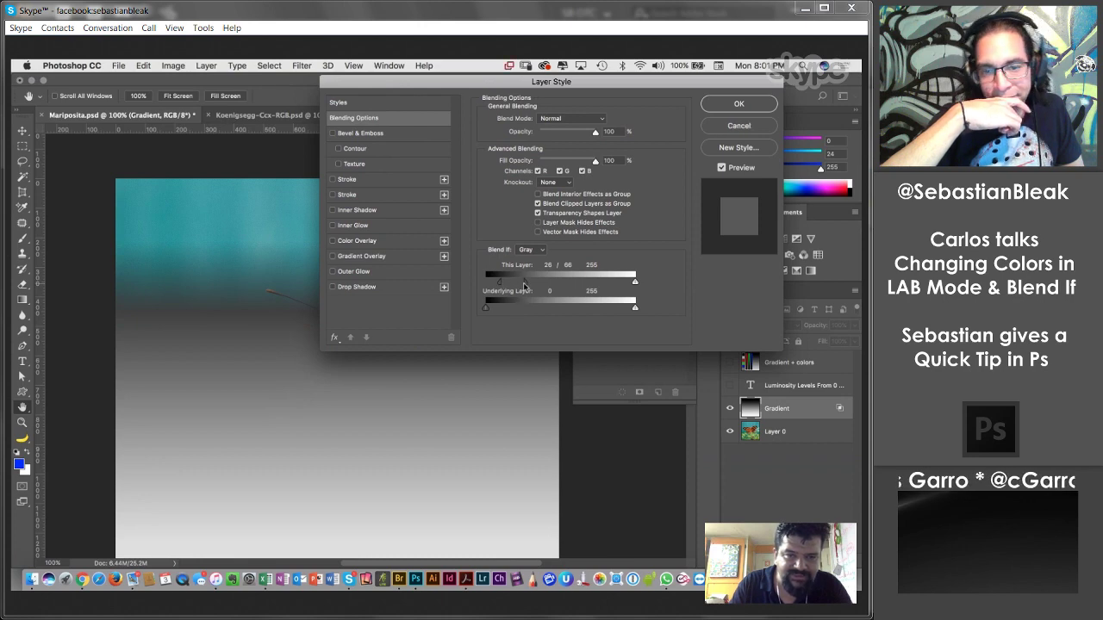
drag(523, 285, 475, 286)
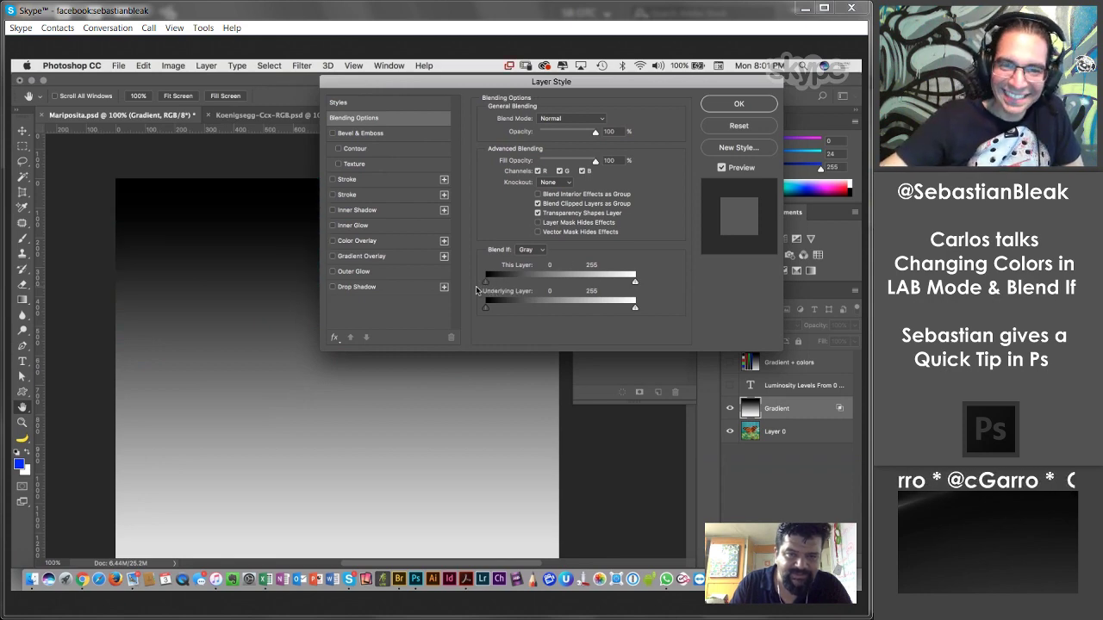
Close the Gradient layer's style, show the Gradient + colors layer and fit the image on screen.
click(729, 105)
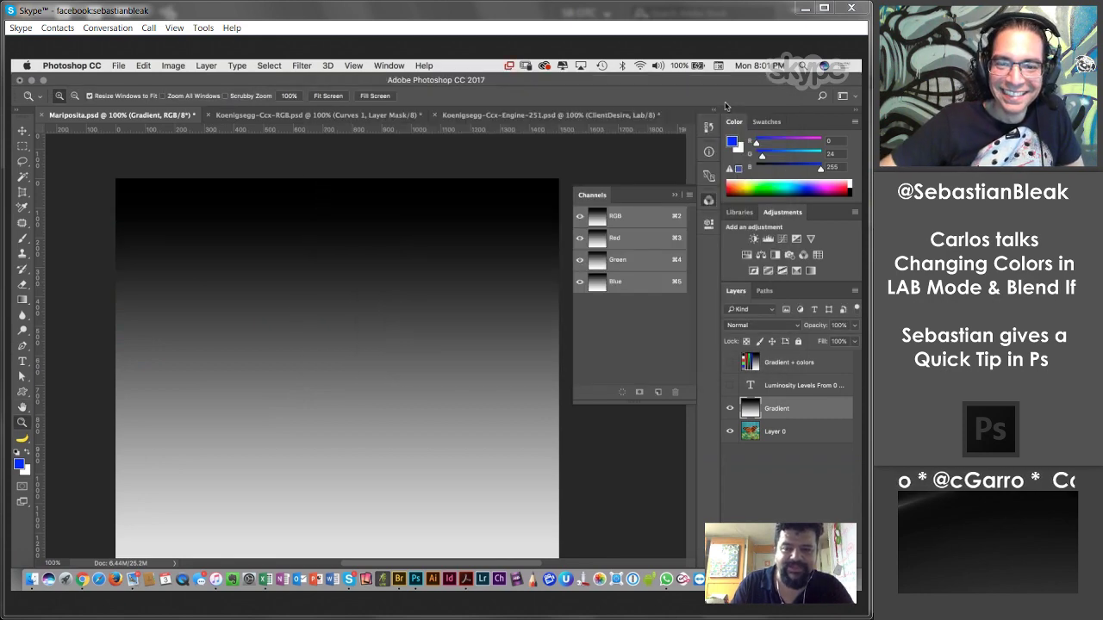
click(801, 364)
click(730, 363)
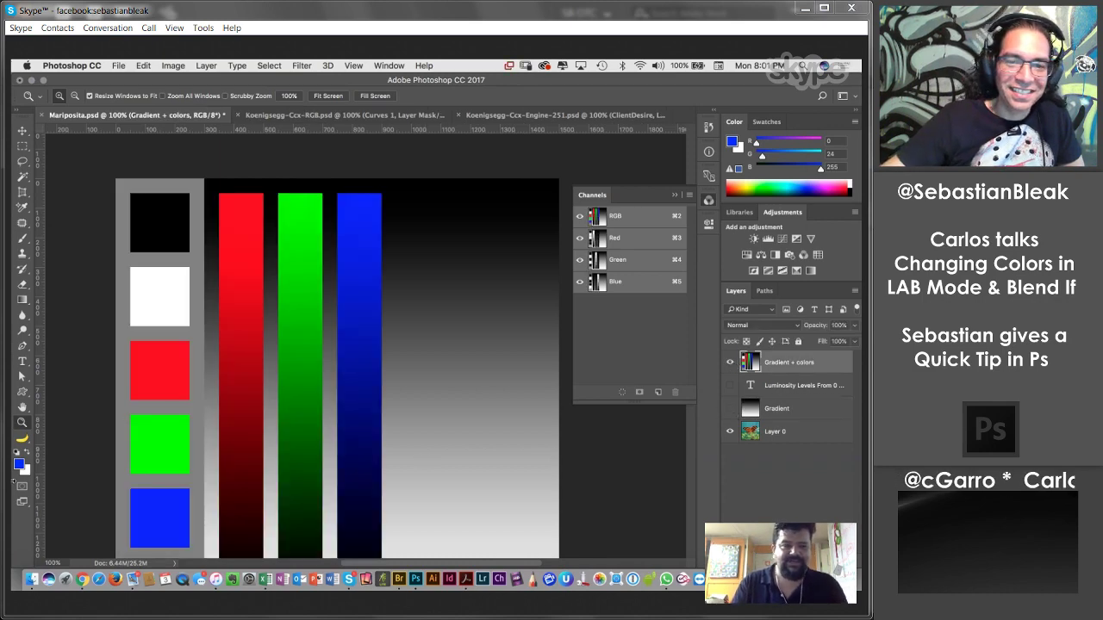
double_click(23, 406)
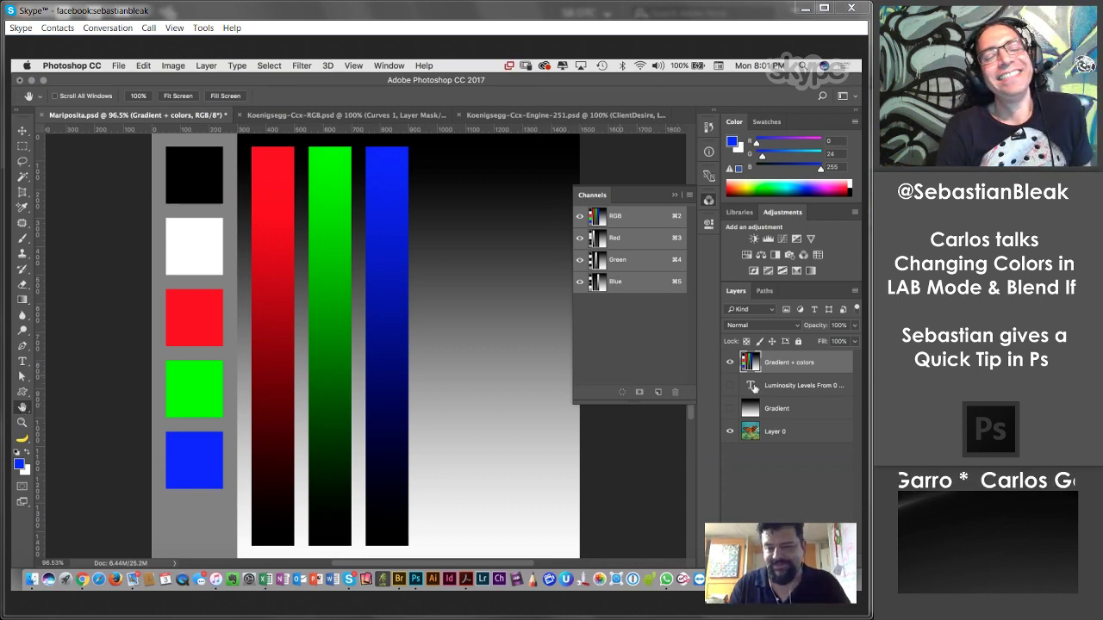
Set Gradient + colors' Blend If to Red, test the sliders, and leave them at 0–255.
double_click(826, 366)
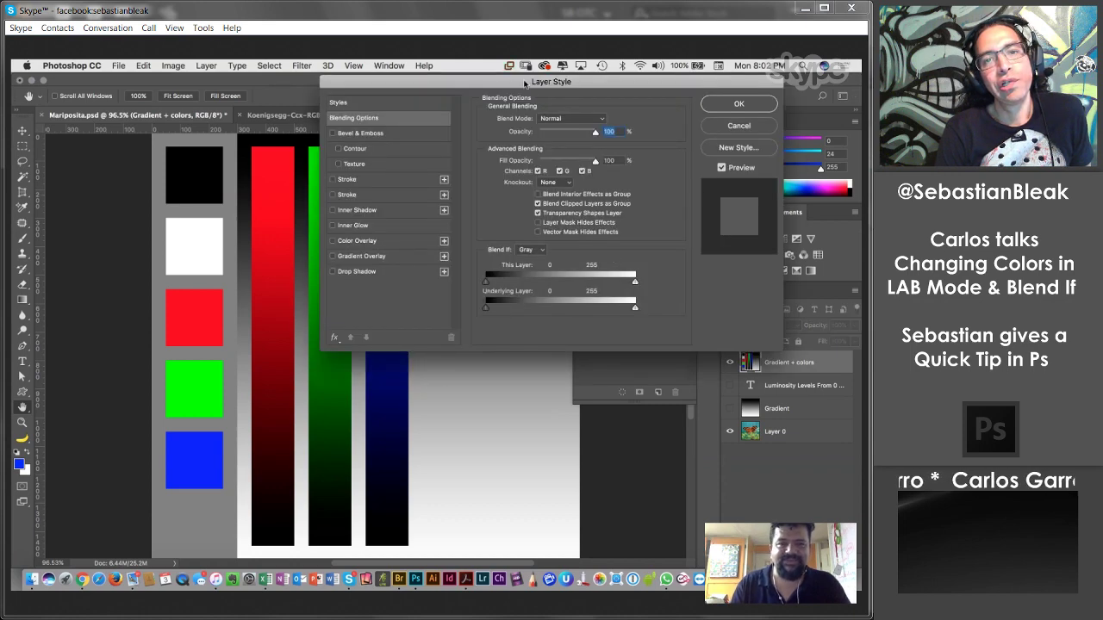
drag(524, 83, 658, 89)
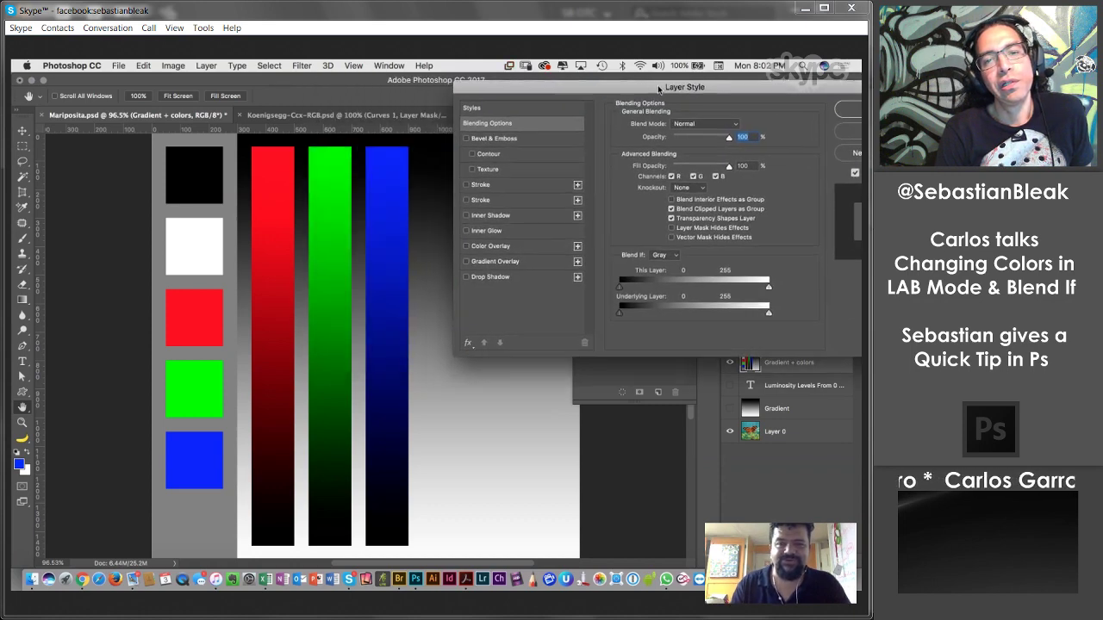
click(677, 256)
click(669, 267)
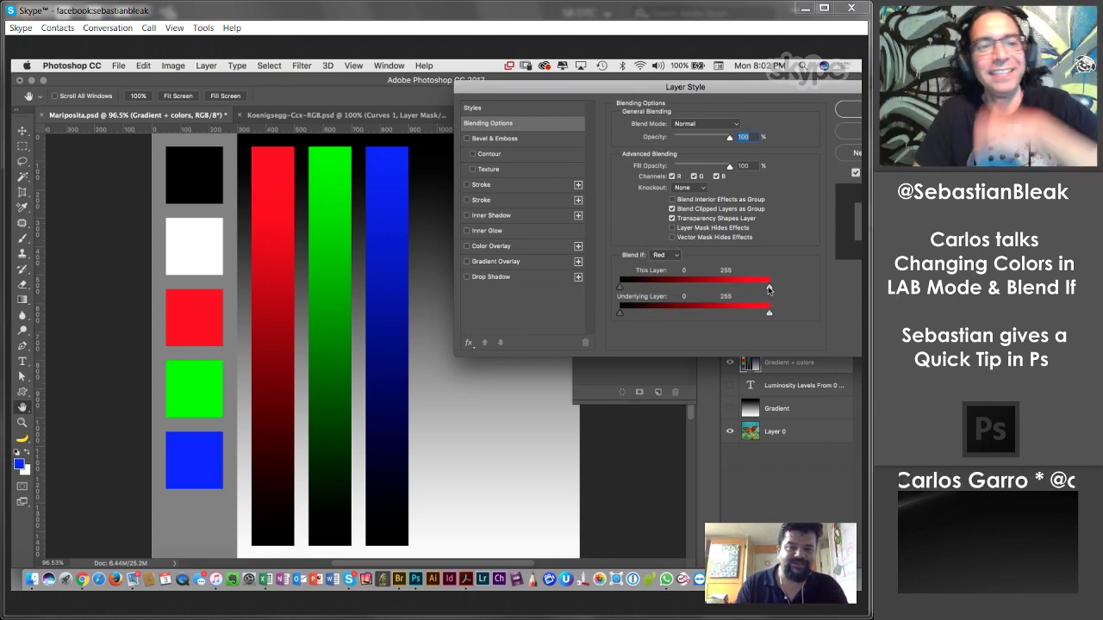
mouse_move(769, 289)
mouse_down()
mouse_move(730, 293)
mouse_move(790, 285)
mouse_up()
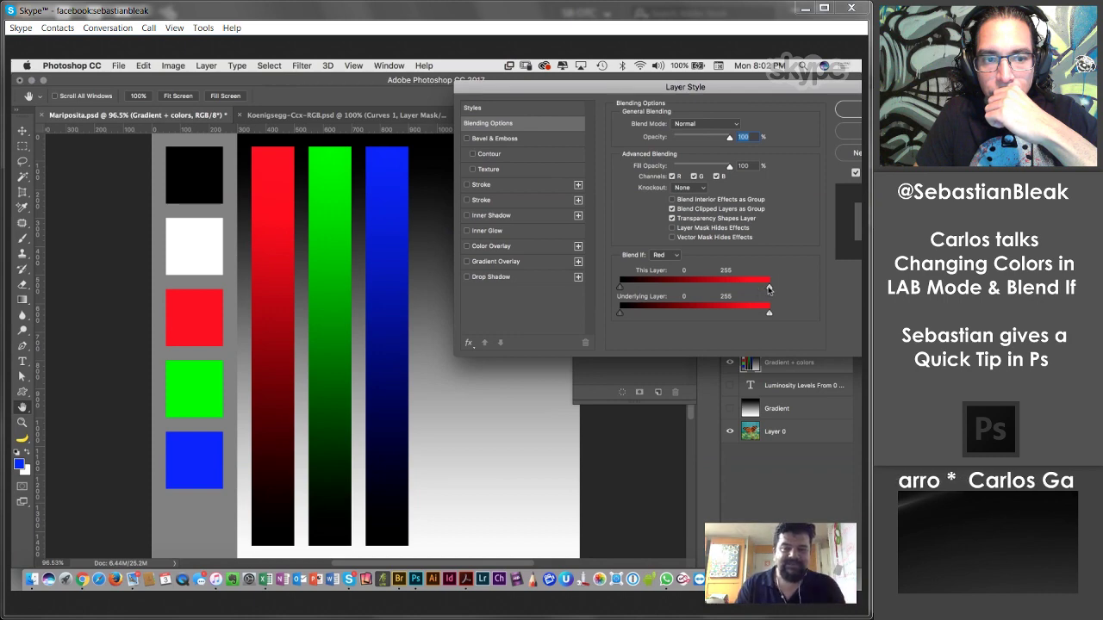
mouse_move(769, 287)
mouse_down()
mouse_move(677, 286)
mouse_move(773, 288)
mouse_up()
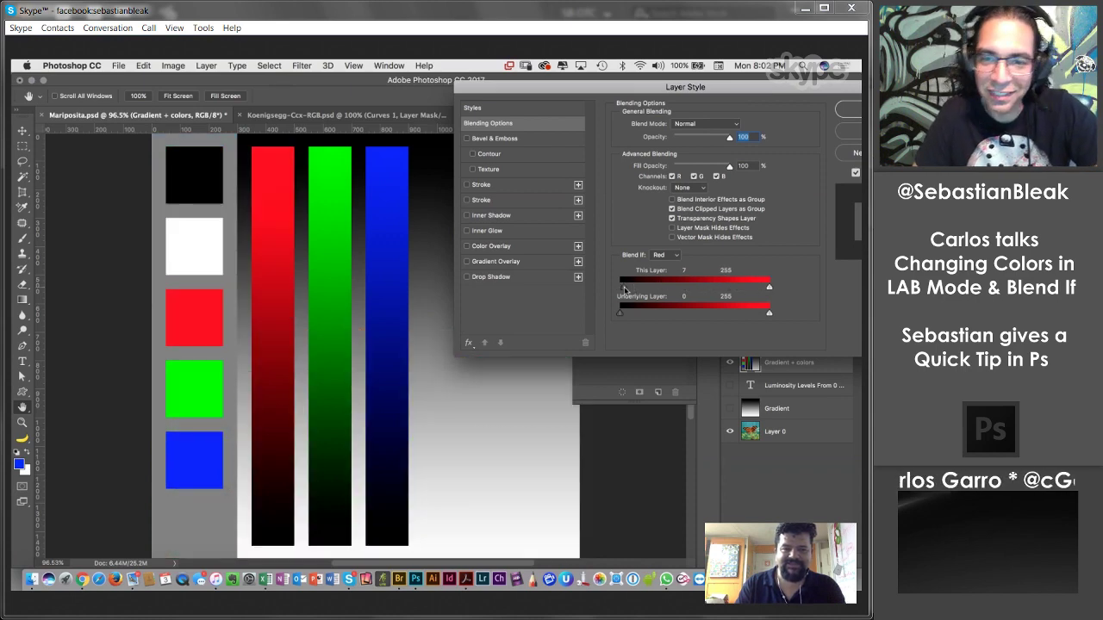
drag(620, 287, 677, 298)
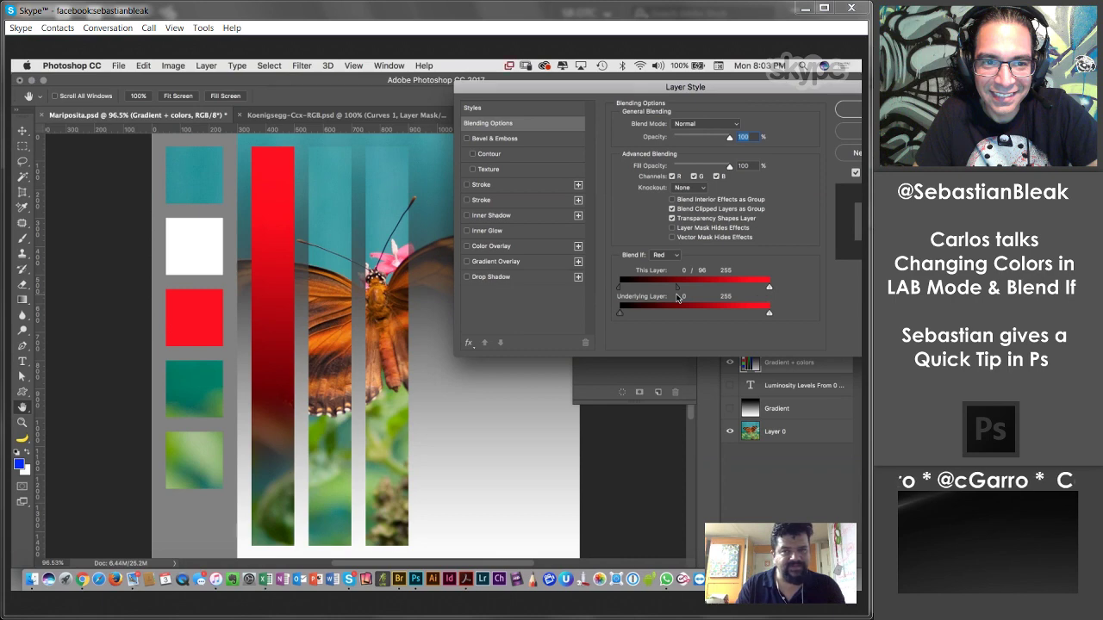
drag(677, 286, 609, 277)
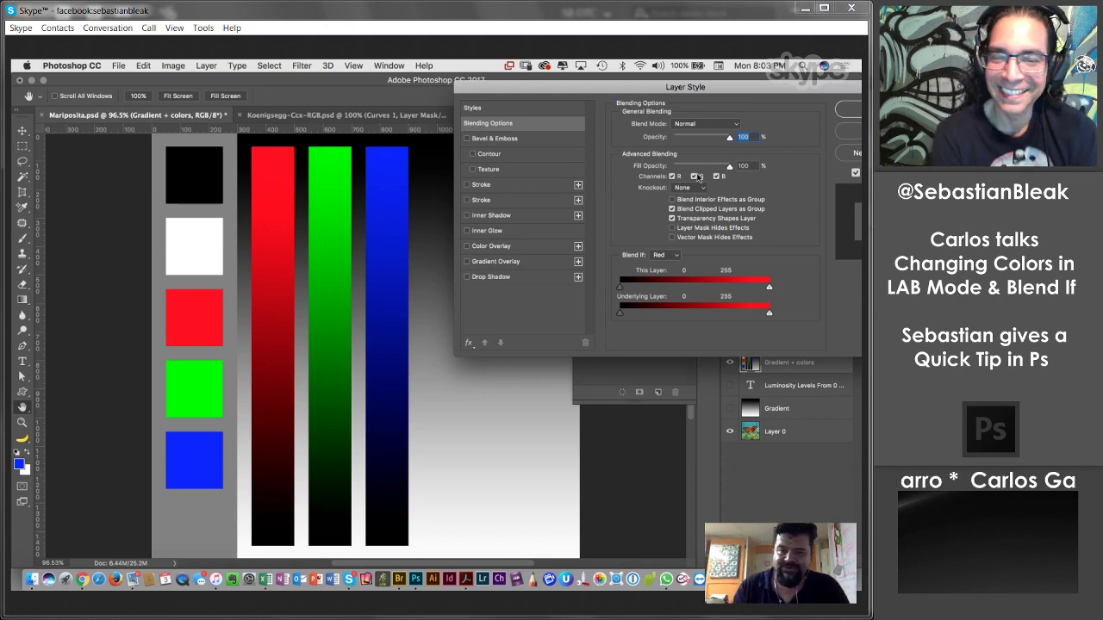
drag(699, 88, 601, 111)
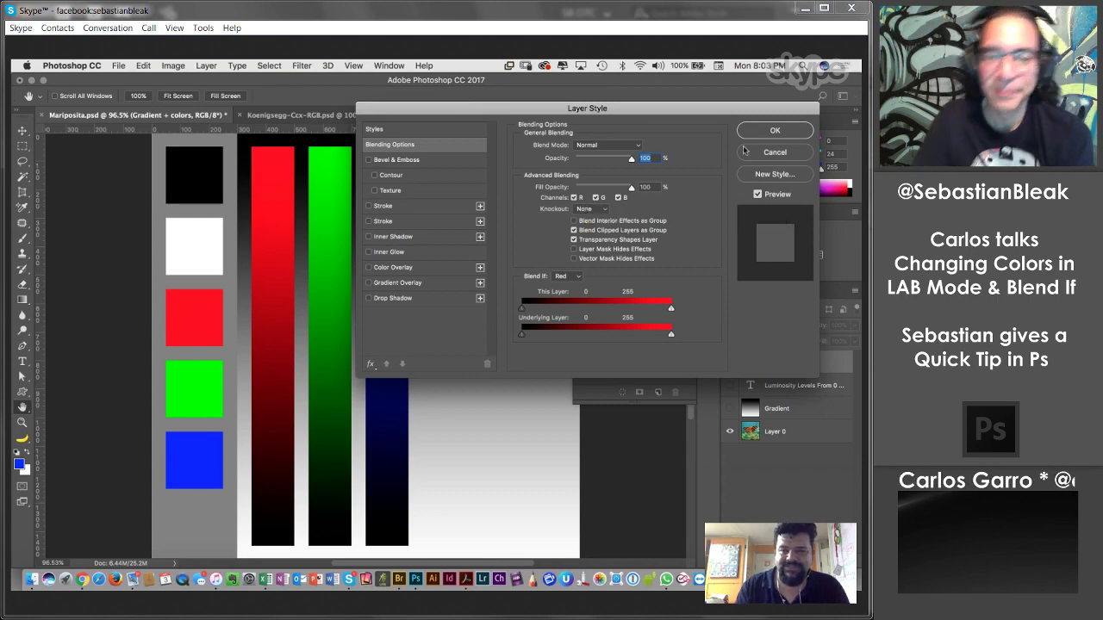
Apply the Red Blend If, switch to Koenigsegg-Ccx-RGB.psd and open Curves 1's blending options.
click(774, 130)
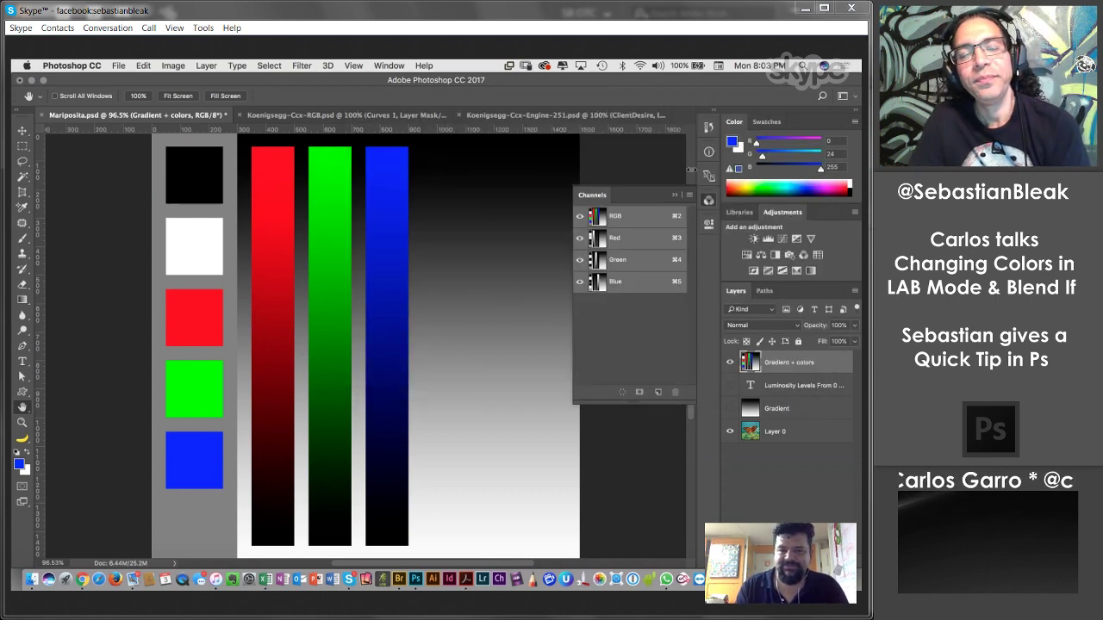
click(319, 117)
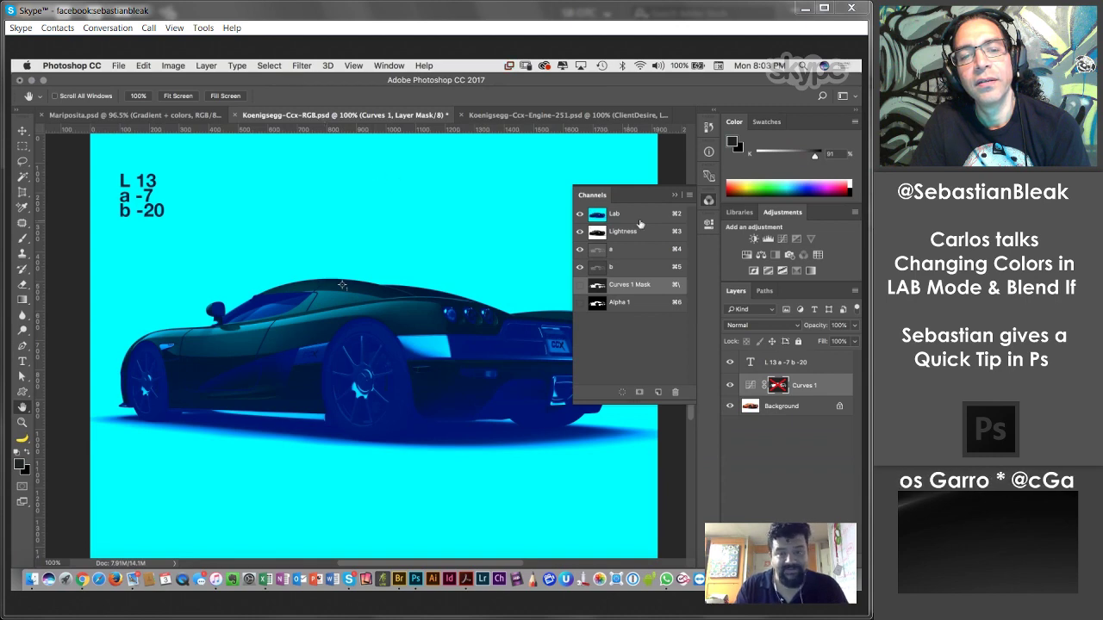
click(675, 195)
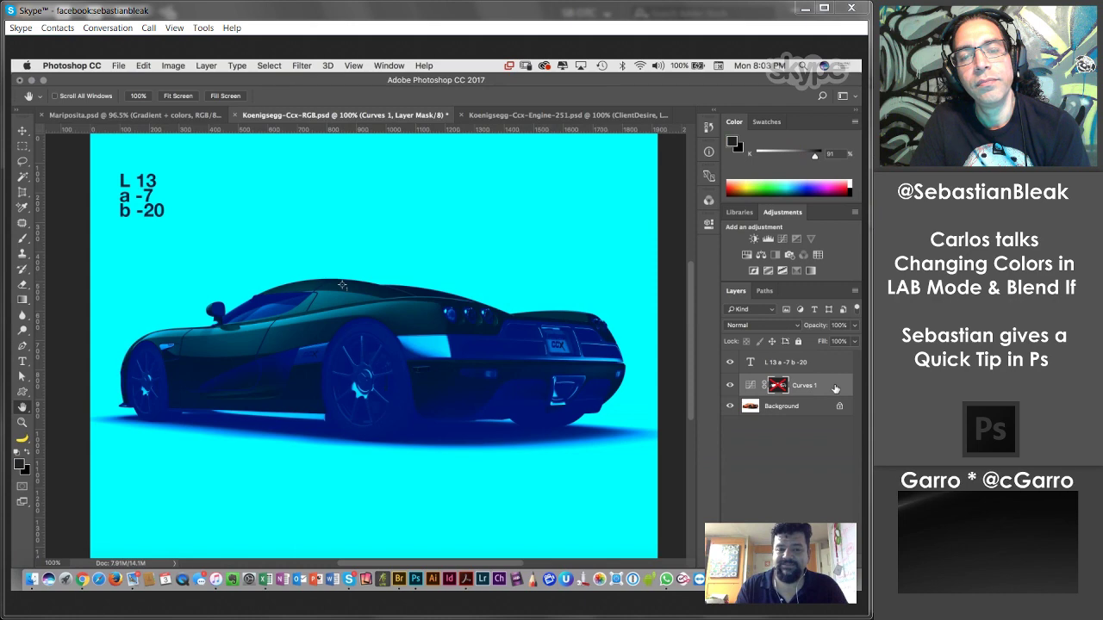
double_click(835, 389)
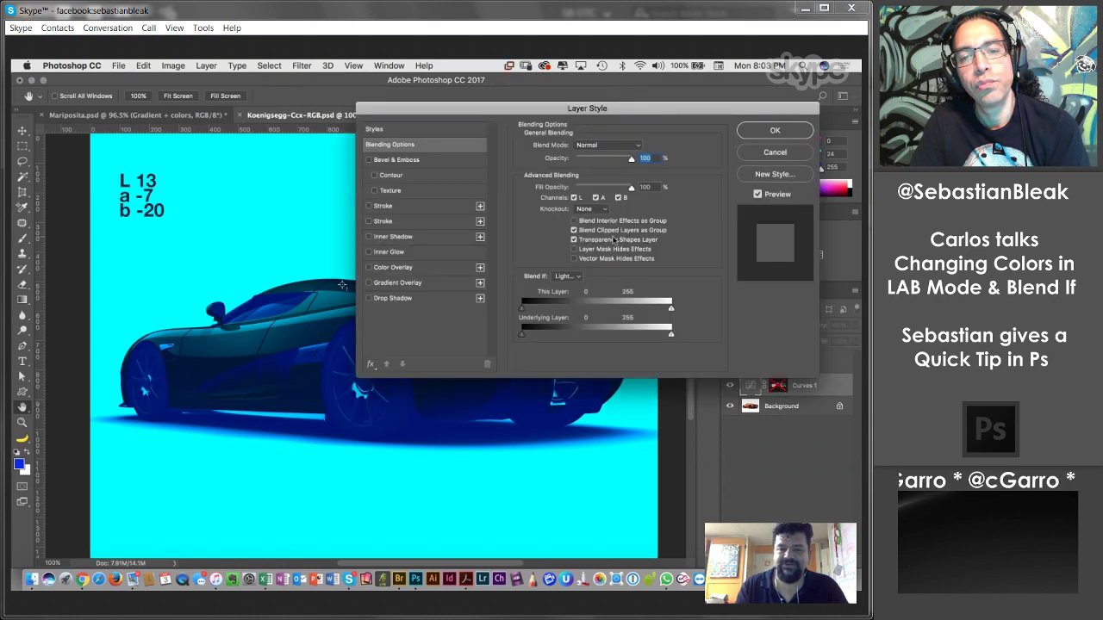
drag(564, 107, 569, 77)
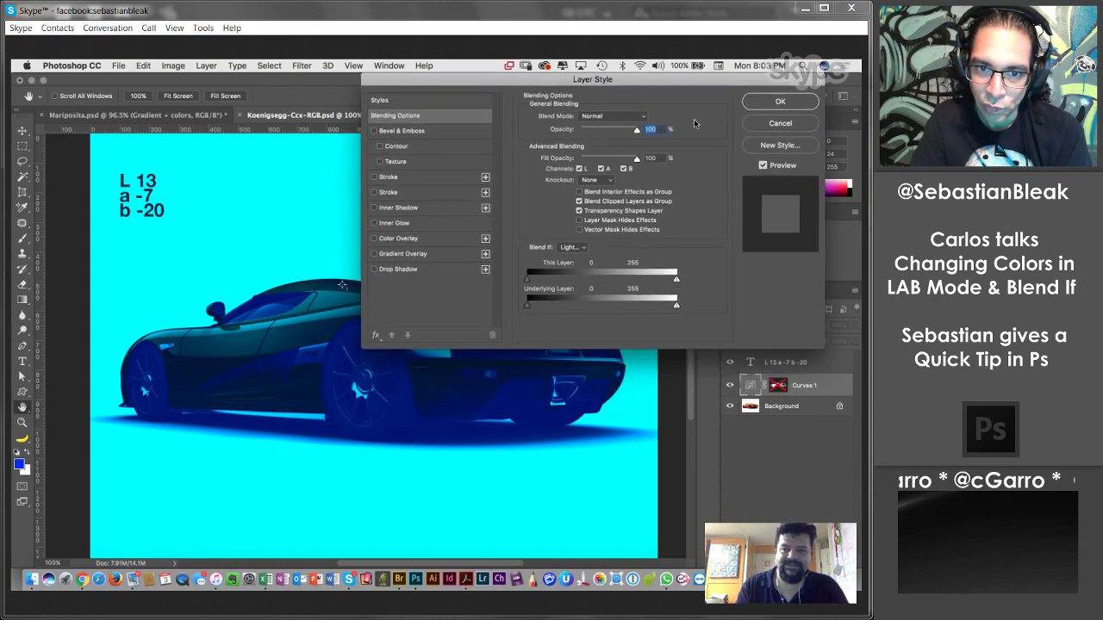
key(Escape)
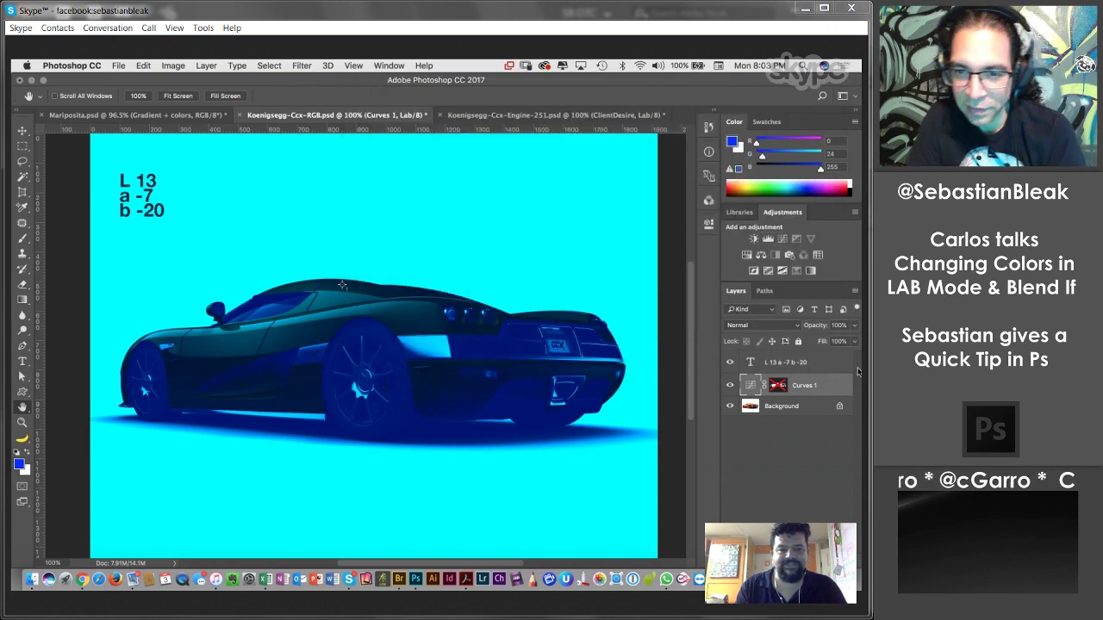
double_click(823, 386)
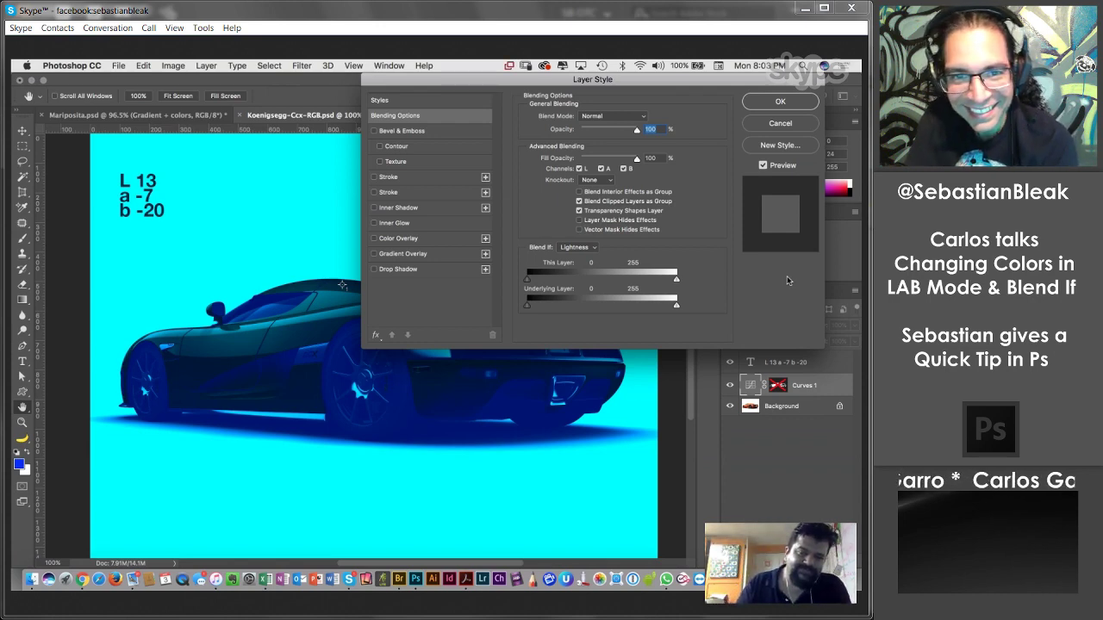
Choose b in Curves 1's Blend If list and set This Layer's black point to 52.
click(577, 247)
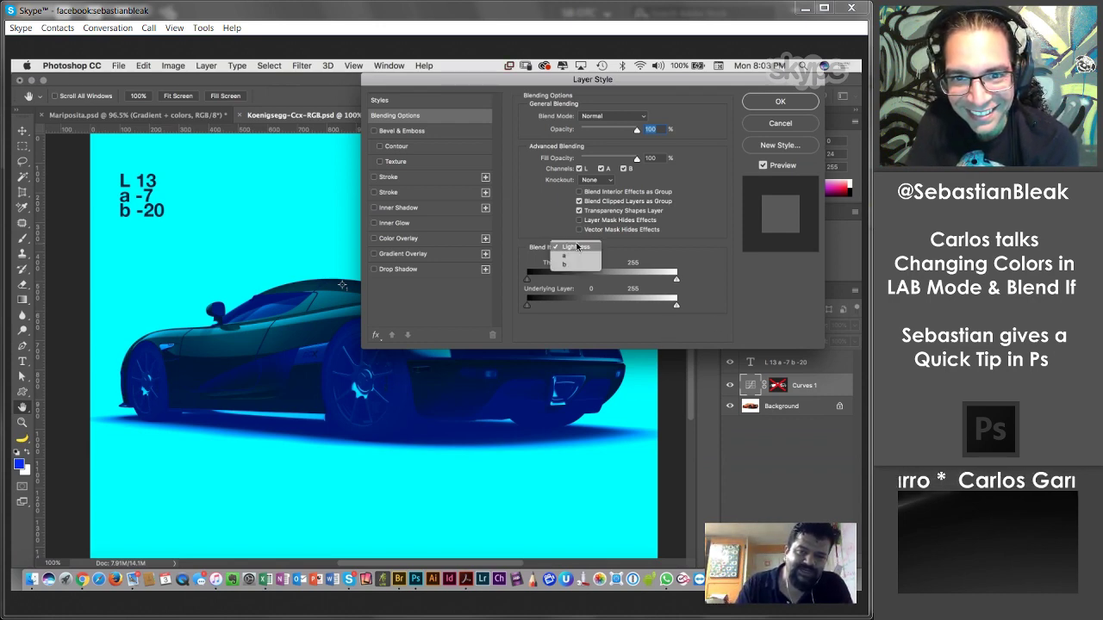
click(577, 247)
click(577, 248)
click(573, 255)
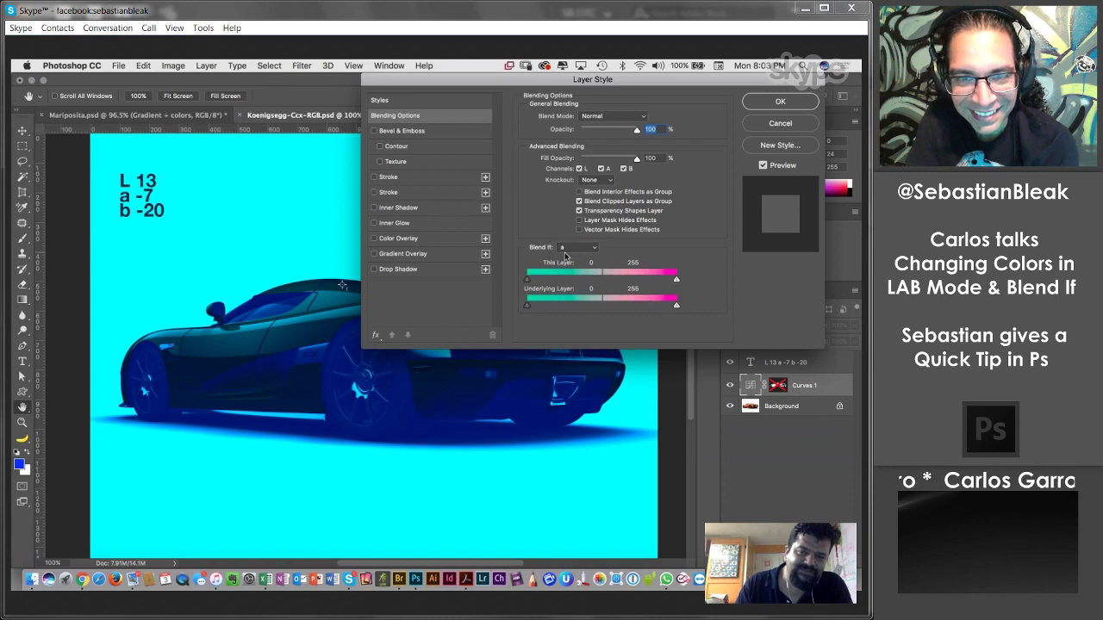
click(575, 247)
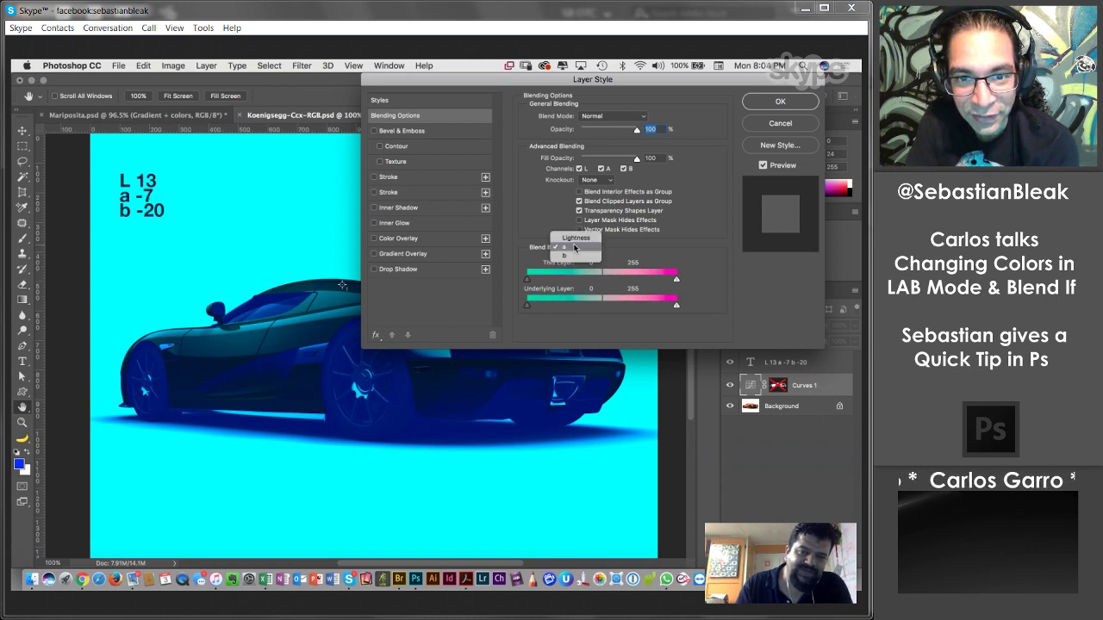
click(573, 257)
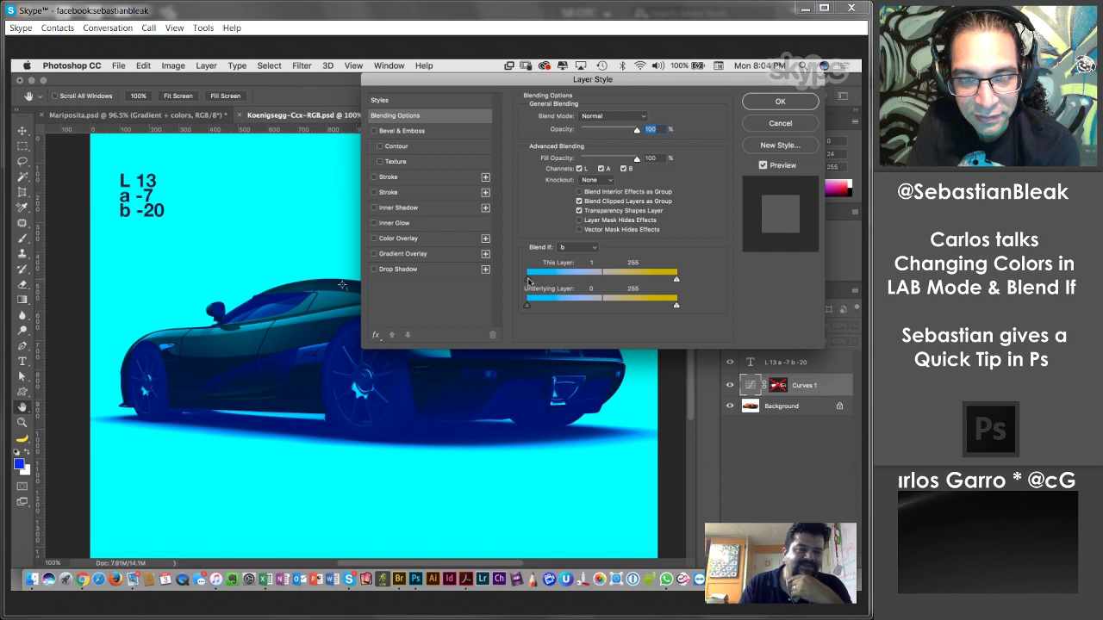
drag(534, 281, 561, 282)
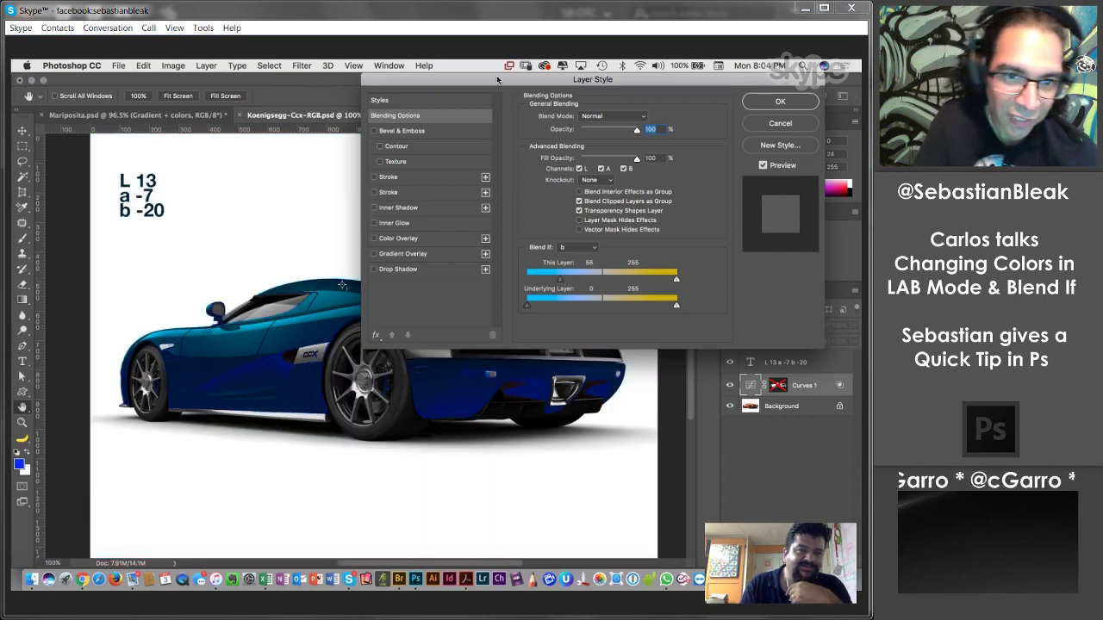
drag(500, 83, 521, 104)
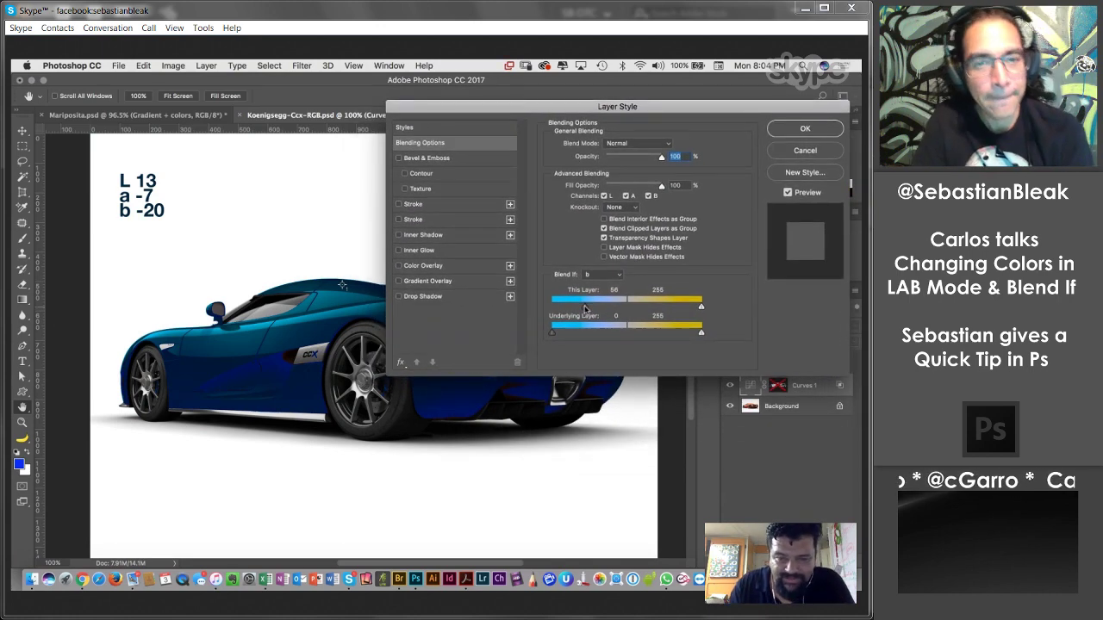
drag(584, 308, 577, 308)
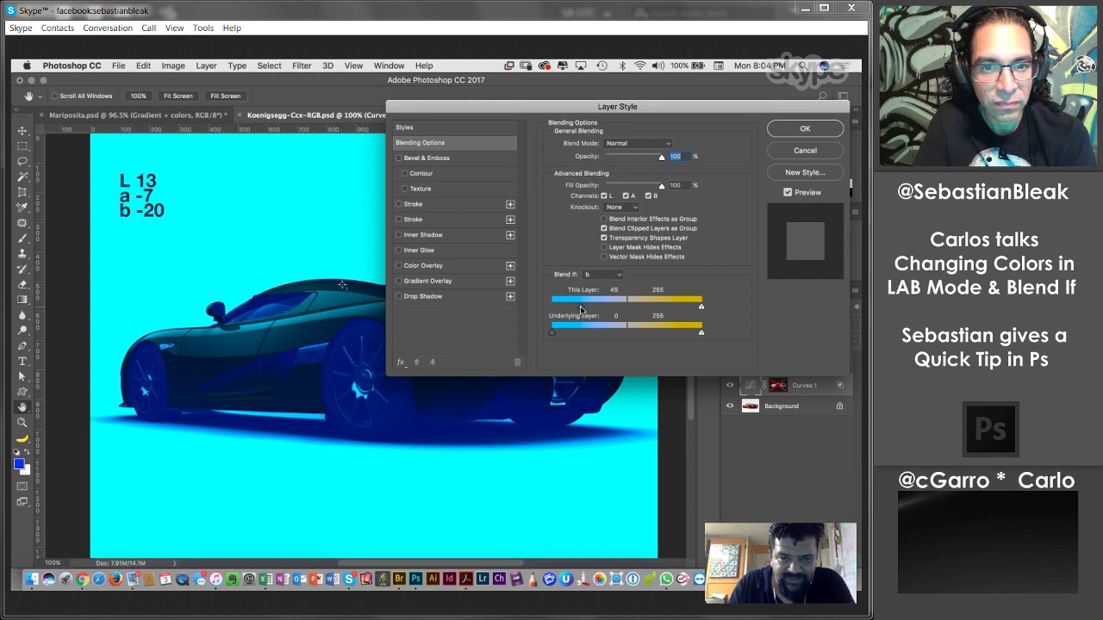
drag(582, 308, 583, 309)
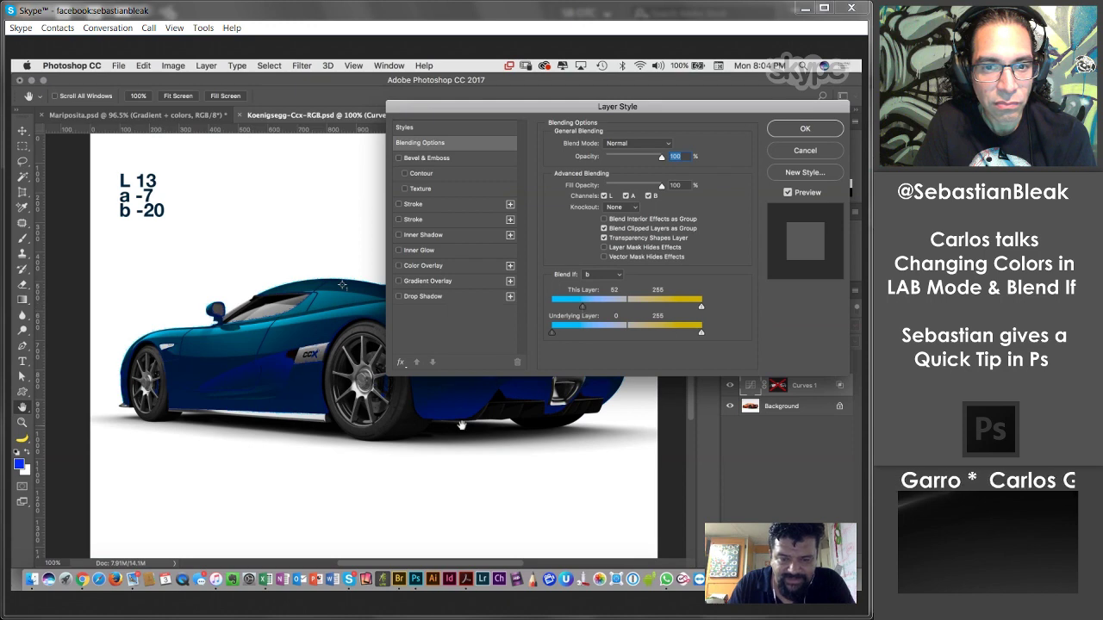
drag(502, 111, 535, 102)
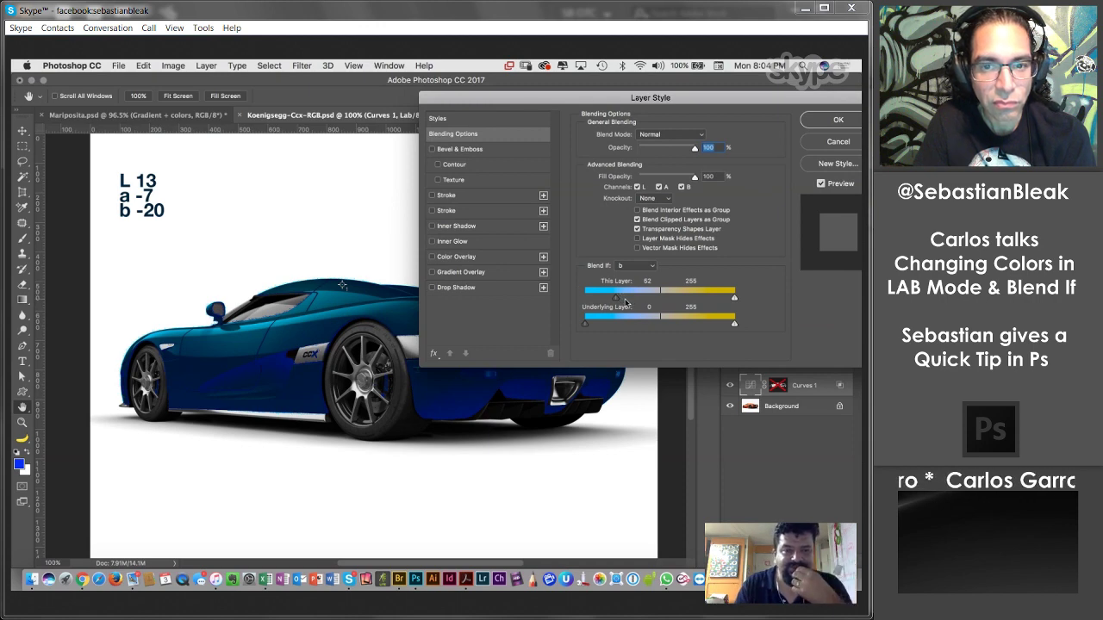
Zoom the car to 200% and Alt-split the b-channel This Layer black point into 60 / 86.
key(super+plus)
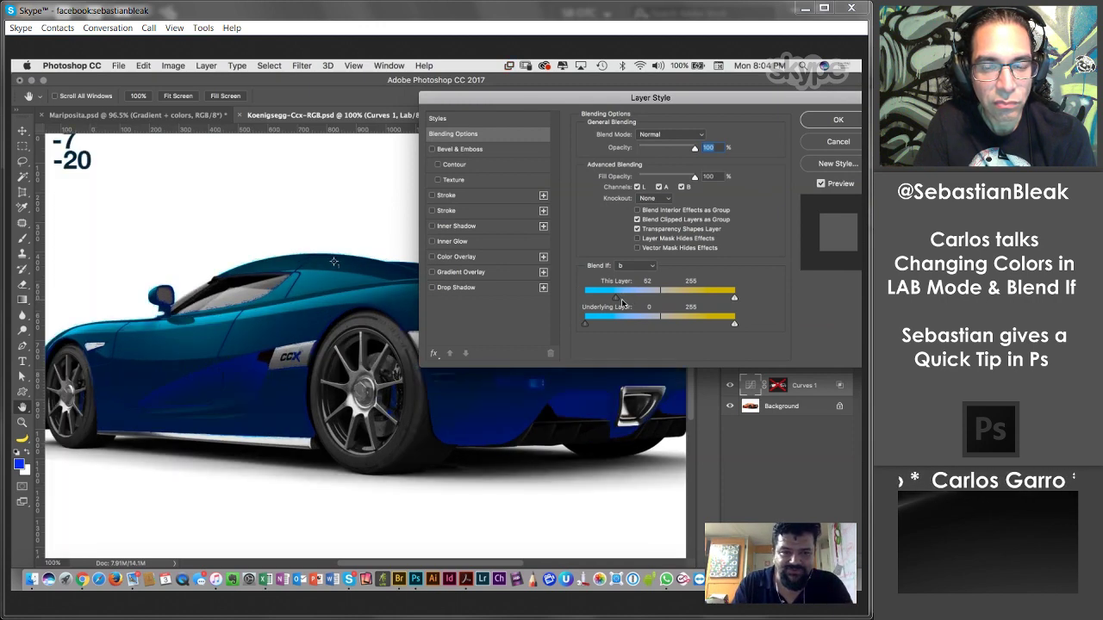
key(super+plus)
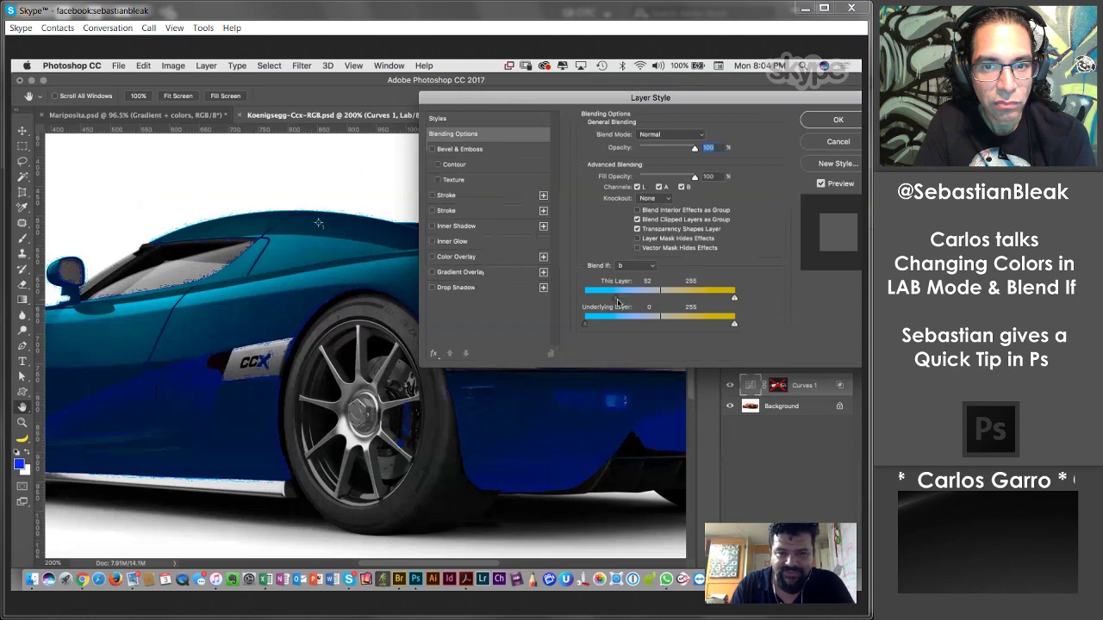
drag(615, 301, 617, 299)
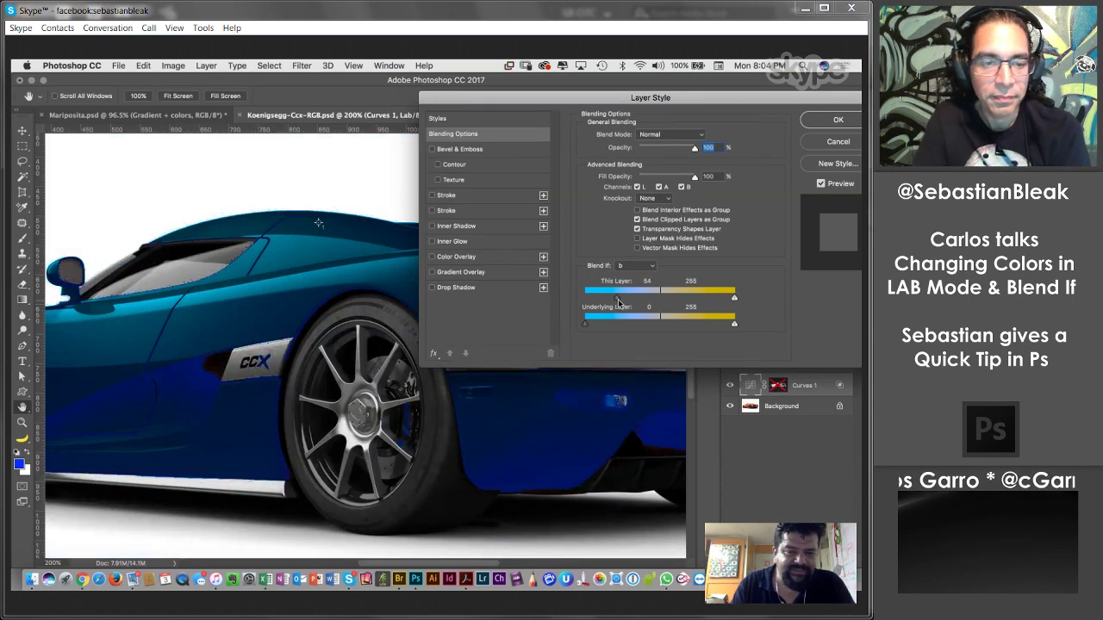
drag(618, 299, 621, 300)
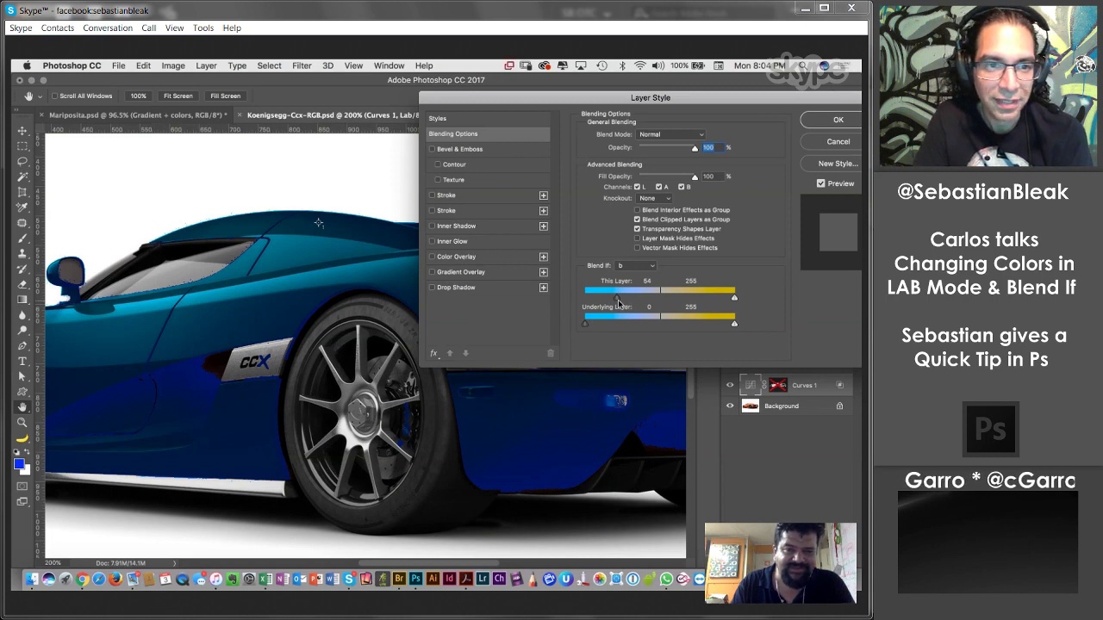
key(alt)
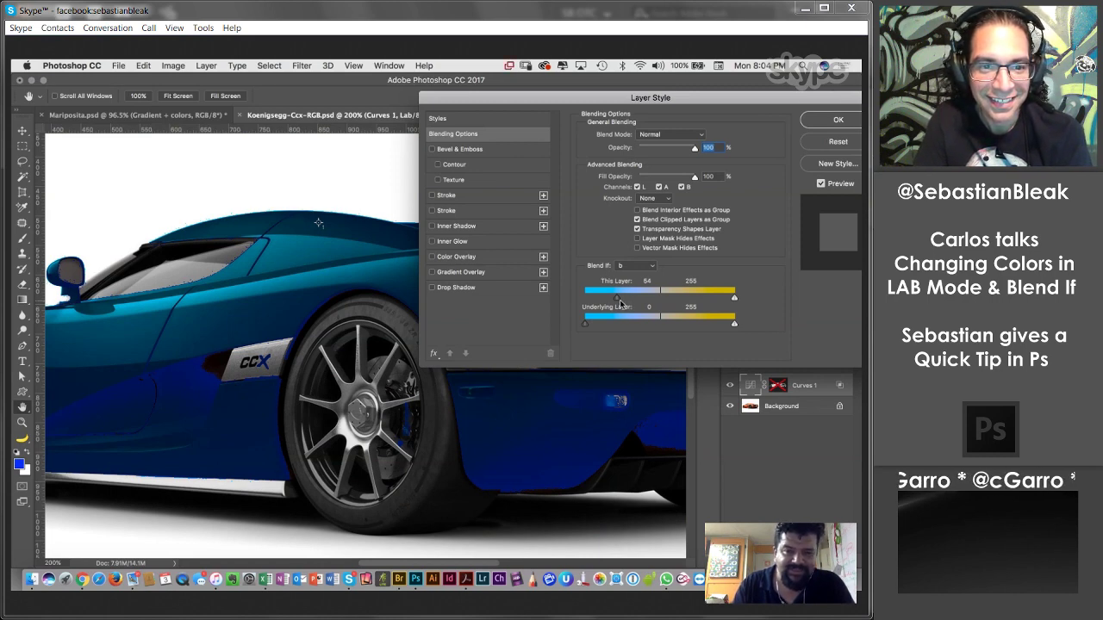
key(alt)
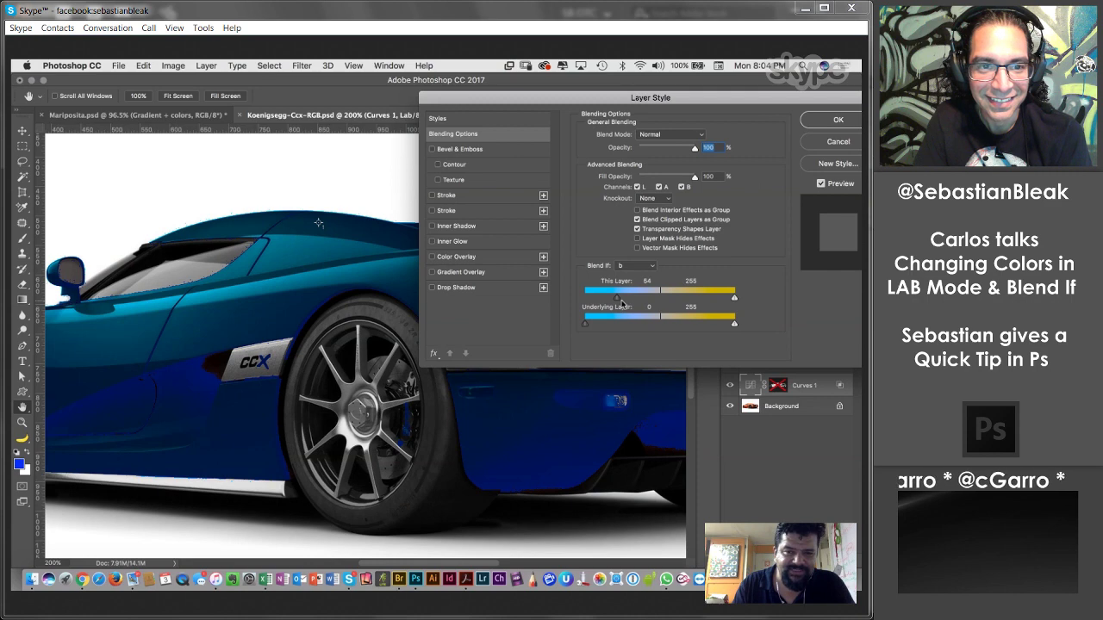
key(alt)
mouse_move(618, 299)
mouse_down()
mouse_move(637, 301)
mouse_move(614, 305)
mouse_up()
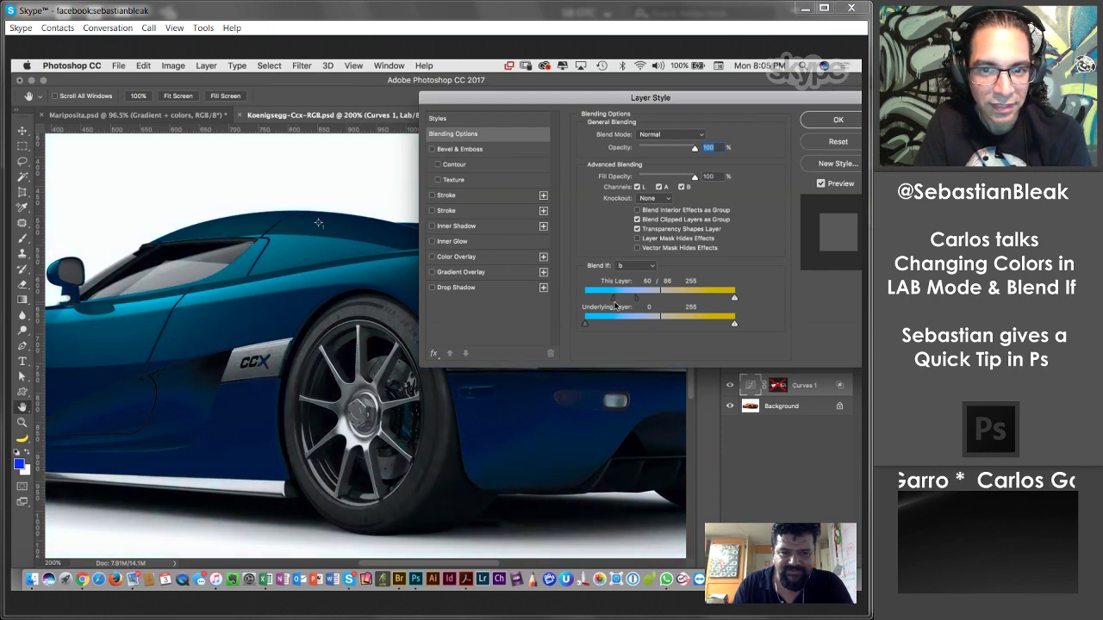
Refine the split b-channel black point to 51 / 89 while checking the car's rear.
drag(615, 306, 609, 305)
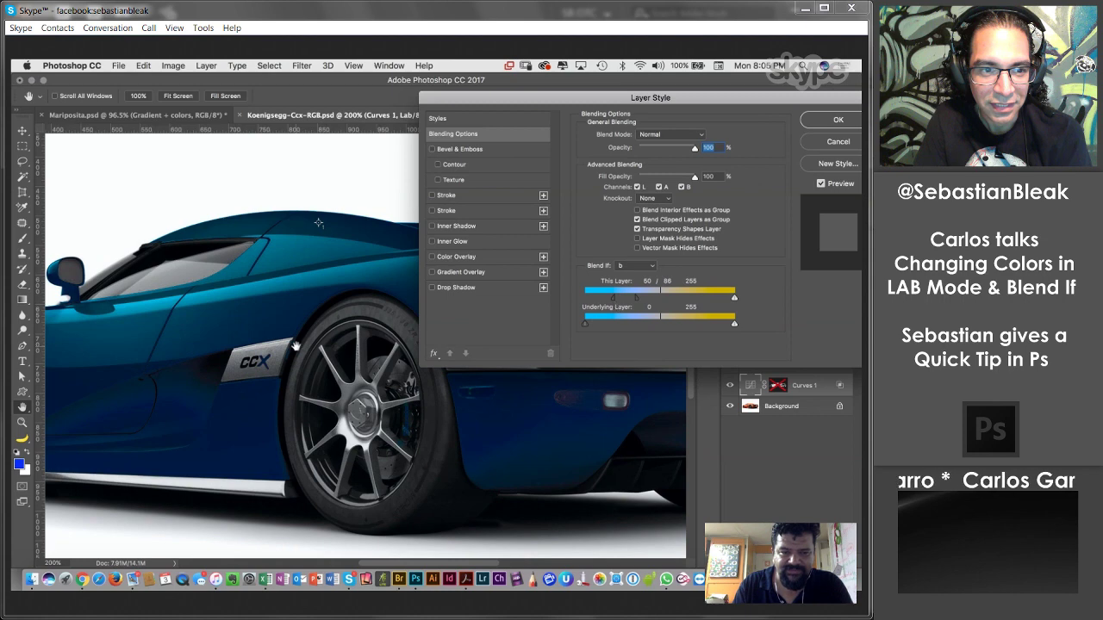
drag(284, 359, 168, 348)
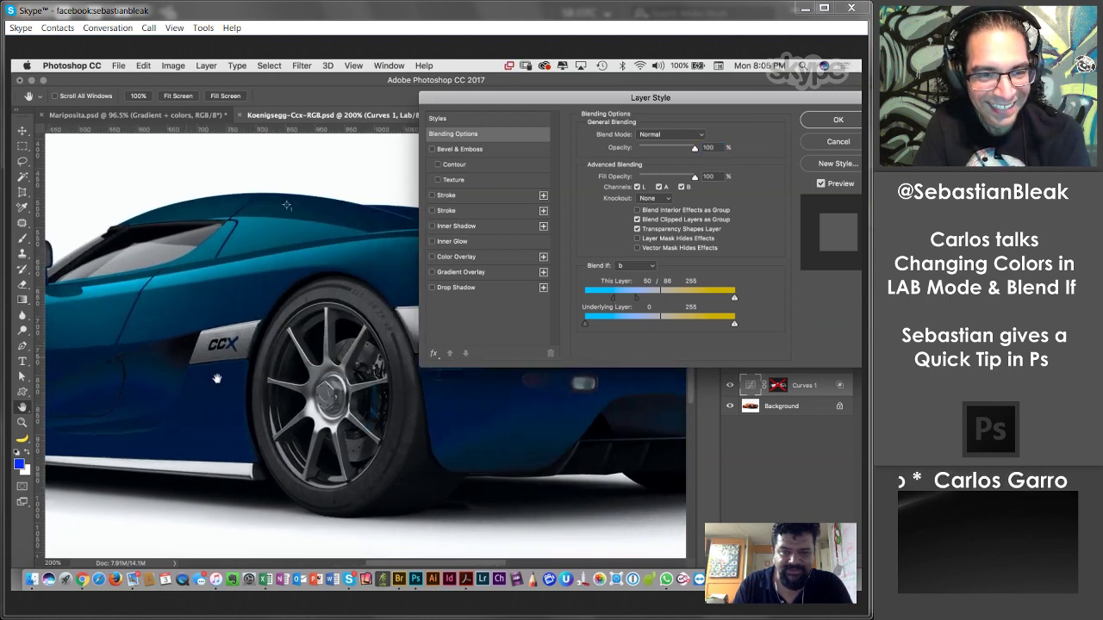
drag(285, 429, 188, 443)
drag(362, 404, 279, 409)
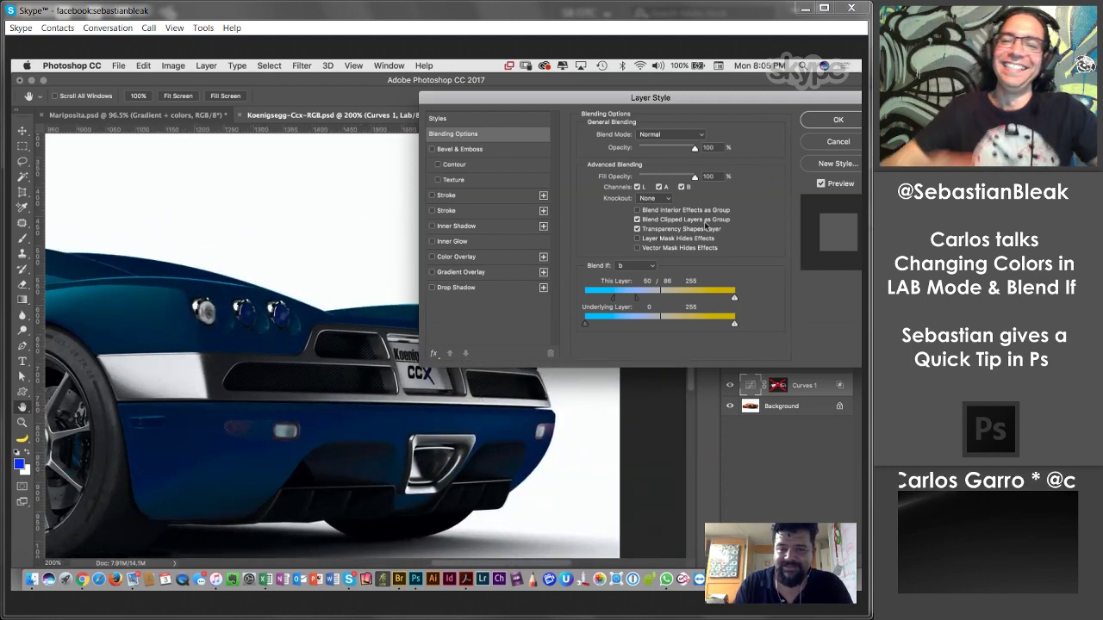
click(639, 267)
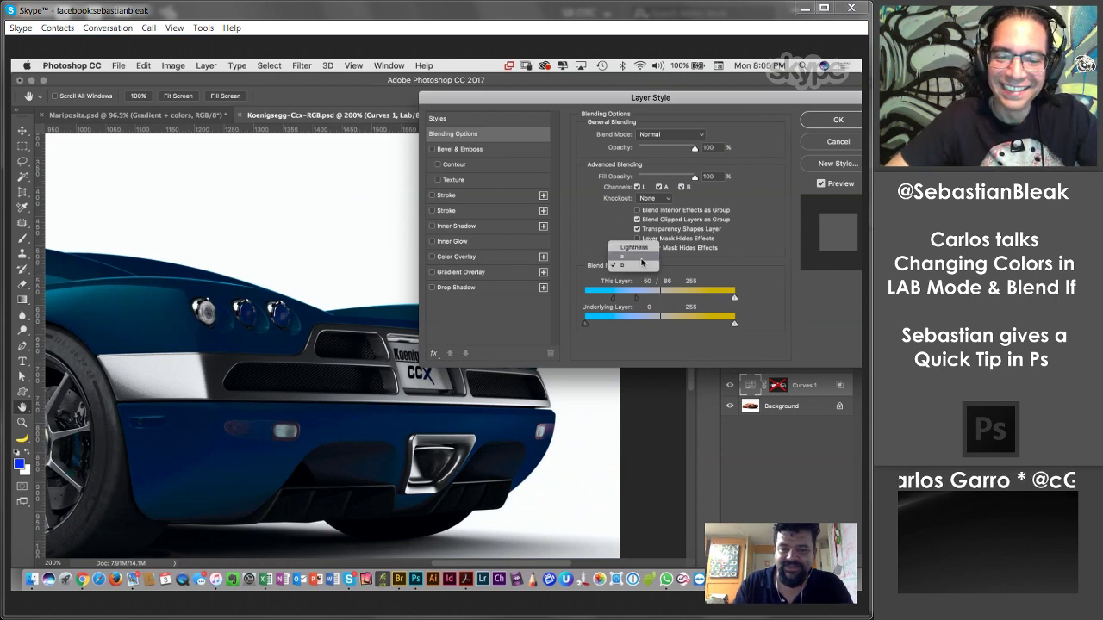
click(593, 305)
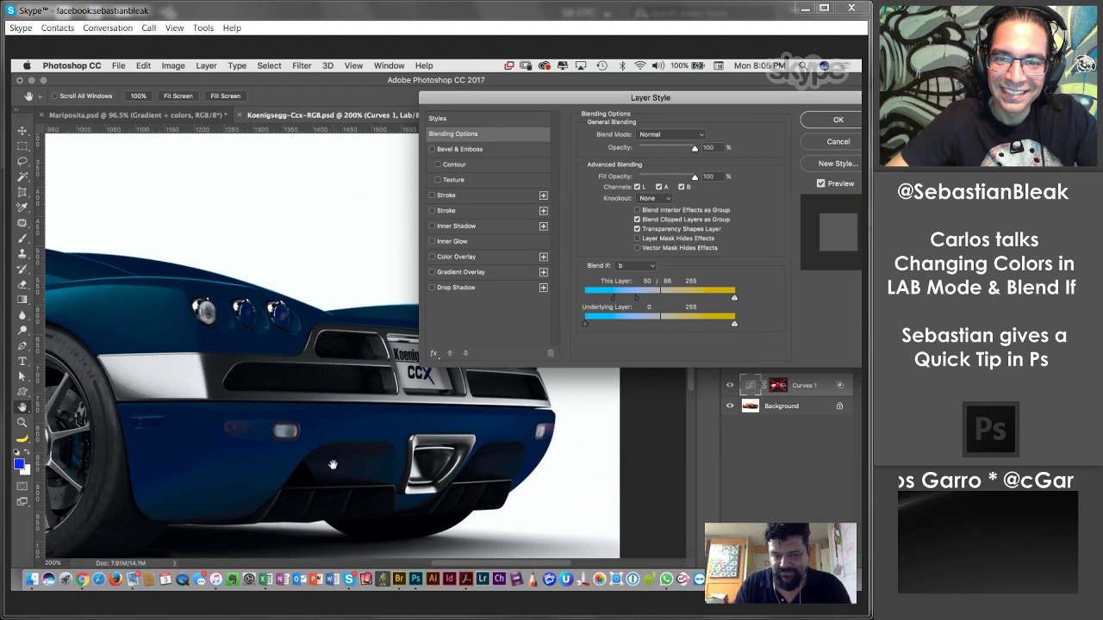
key(super+minus)
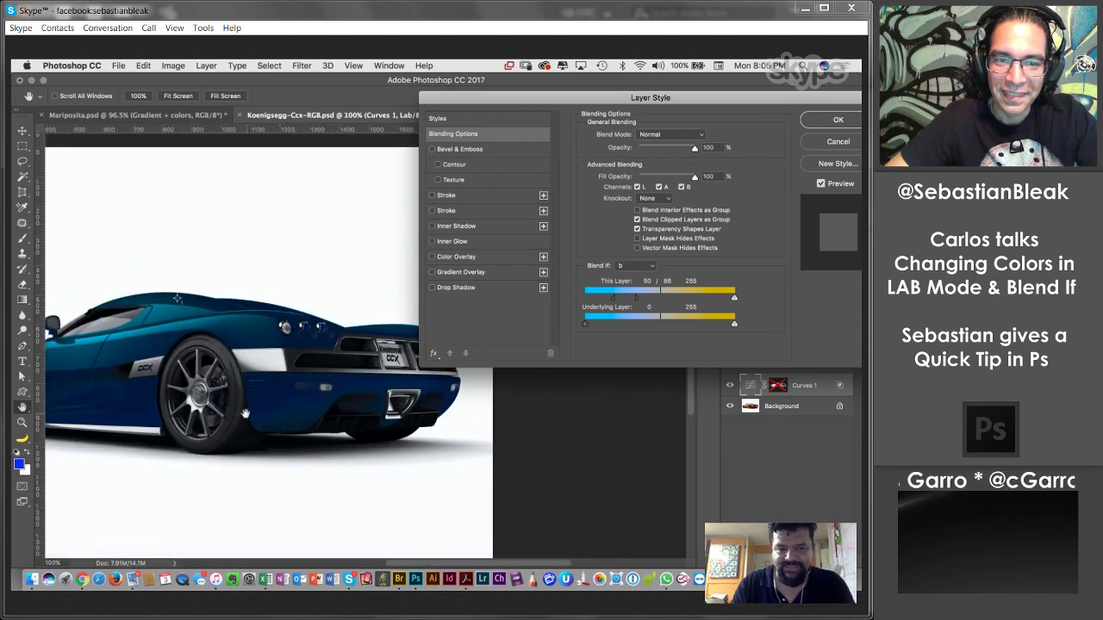
drag(326, 395, 427, 419)
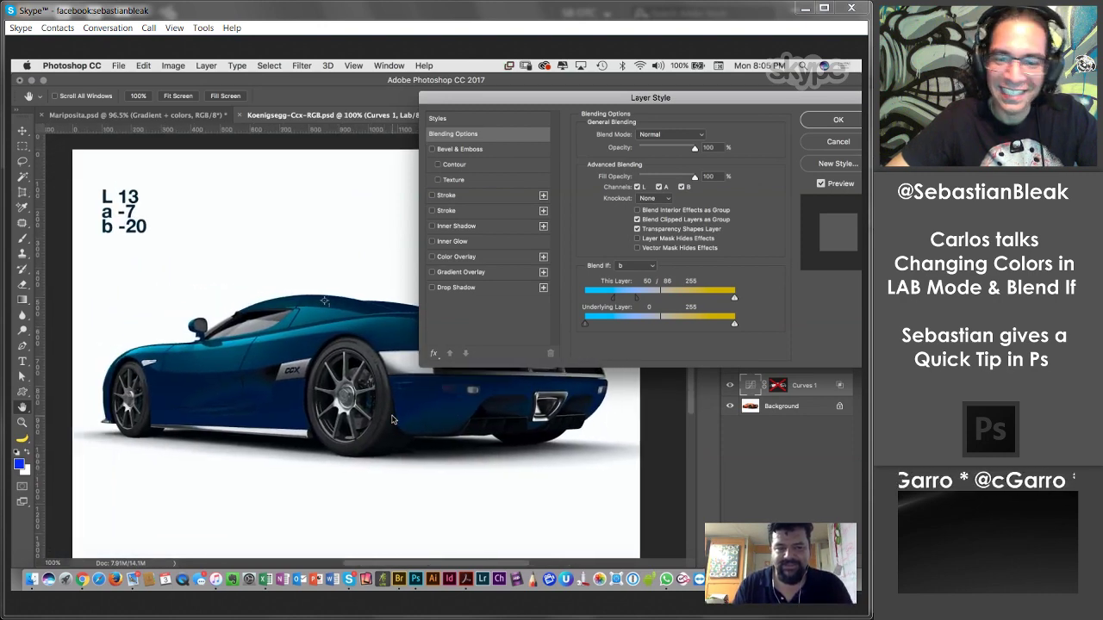
drag(637, 299, 614, 298)
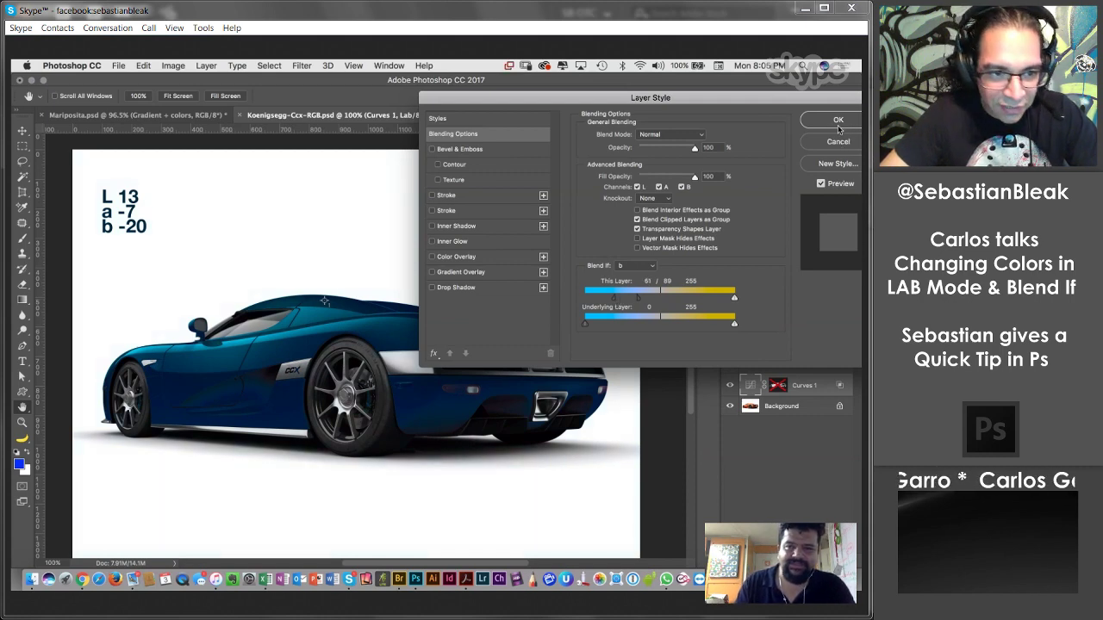
key(super+plus)
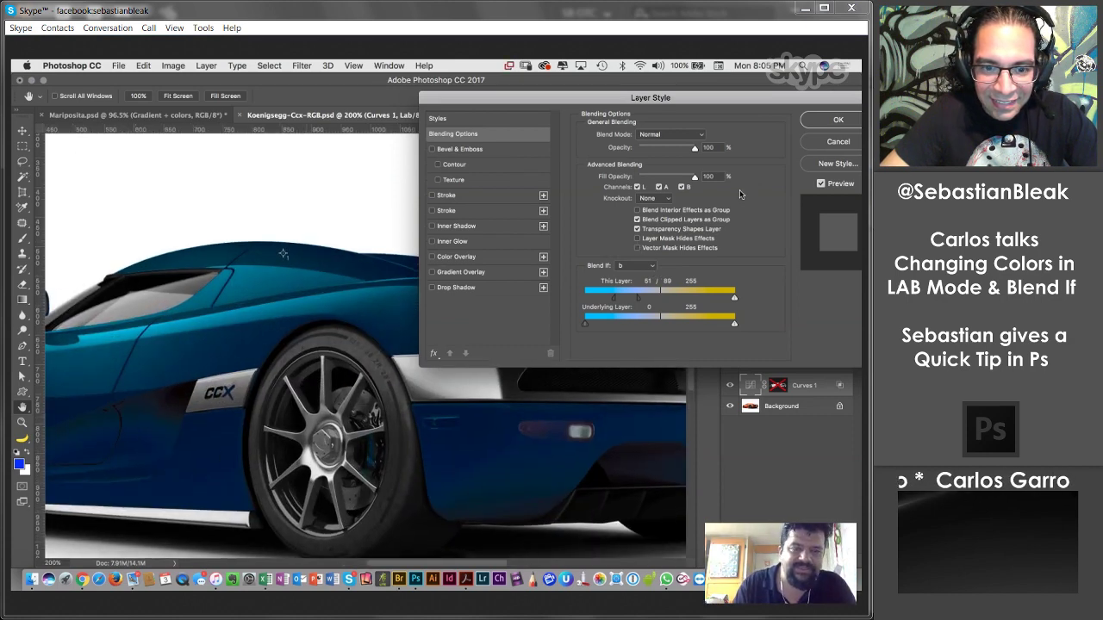
Apply the layer style and target the Curves 1 mask, briefly previewing it in grayscale.
click(825, 120)
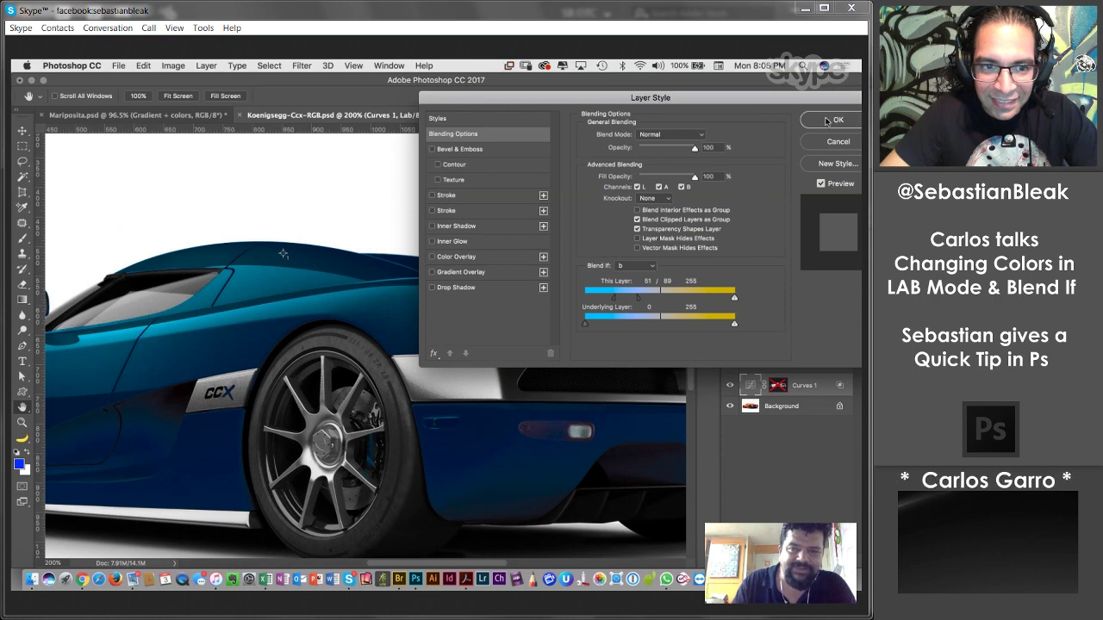
click(785, 390)
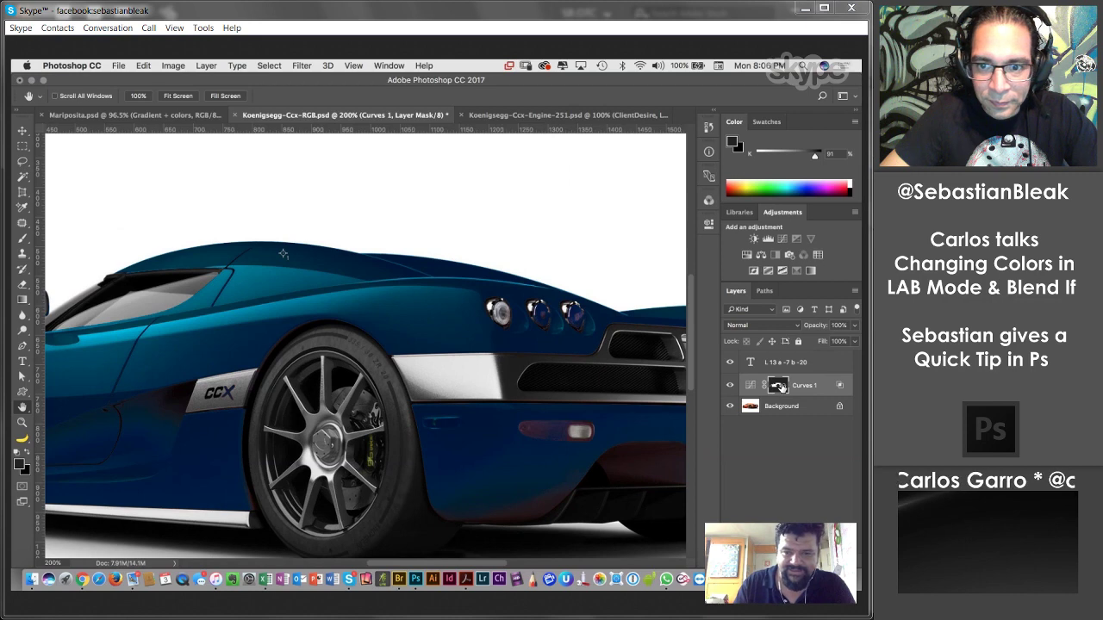
drag(283, 253, 158, 175)
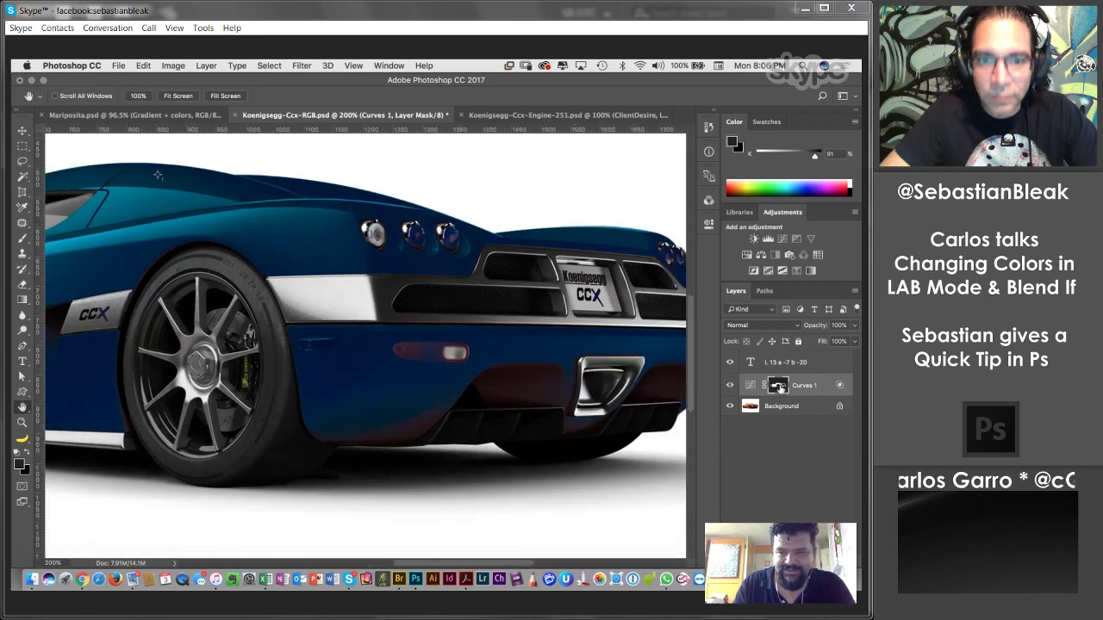
alt+click(780, 387)
alt+click(780, 387)
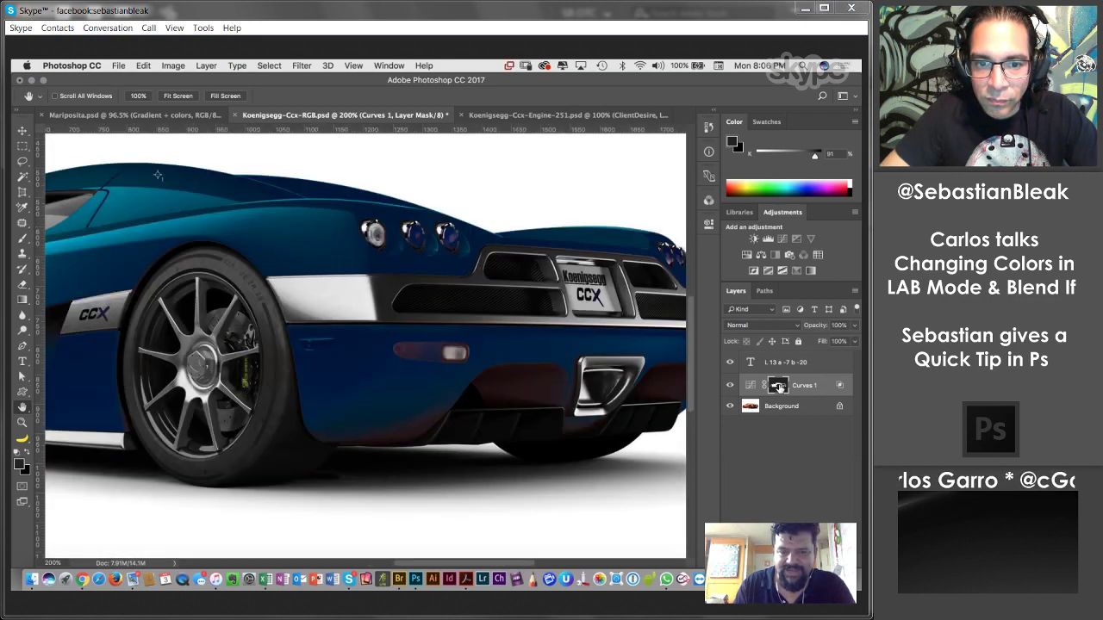
Save the document, then fill the Curves 1 mask black, swap colours and fill it white.
super+click(780, 387)
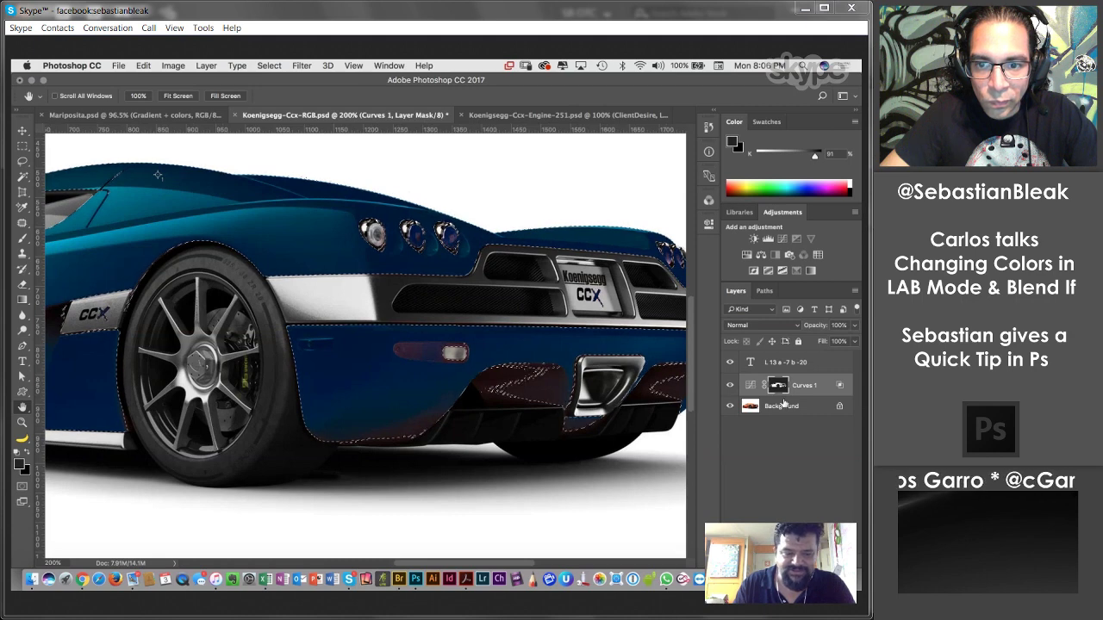
key(super+s)
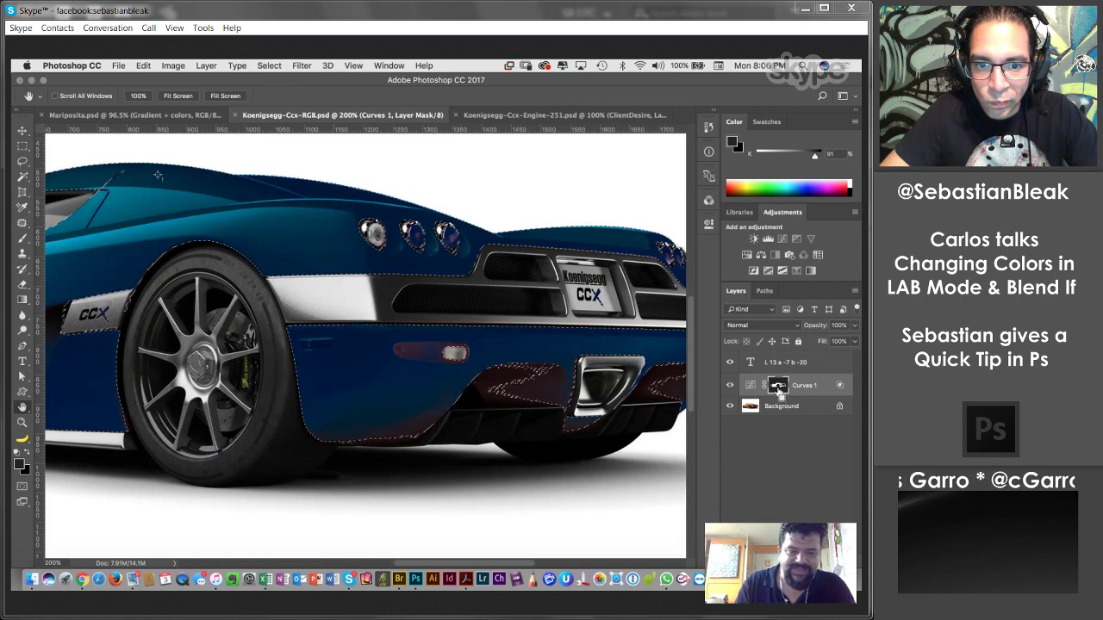
key(super+d)
key(alt+BackSpace)
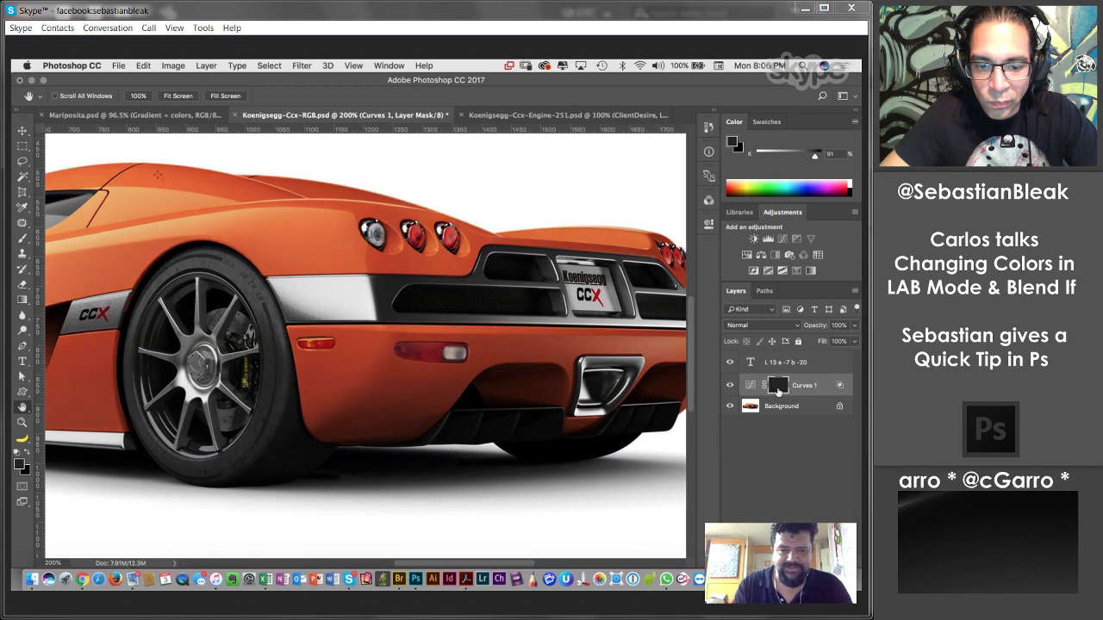
key(x)
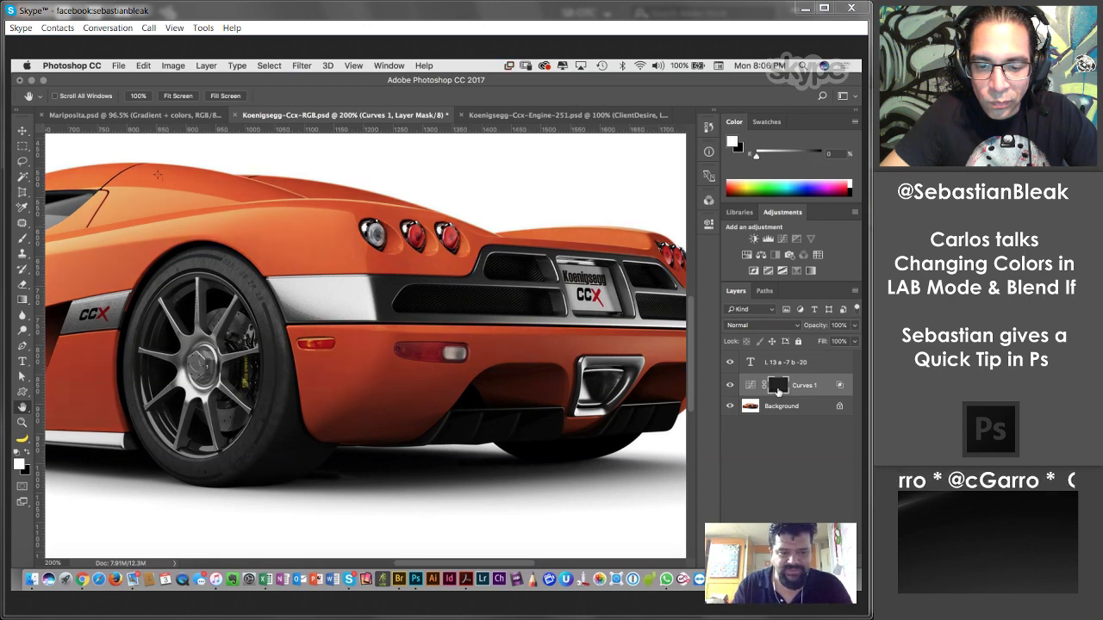
key(alt+BackSpace)
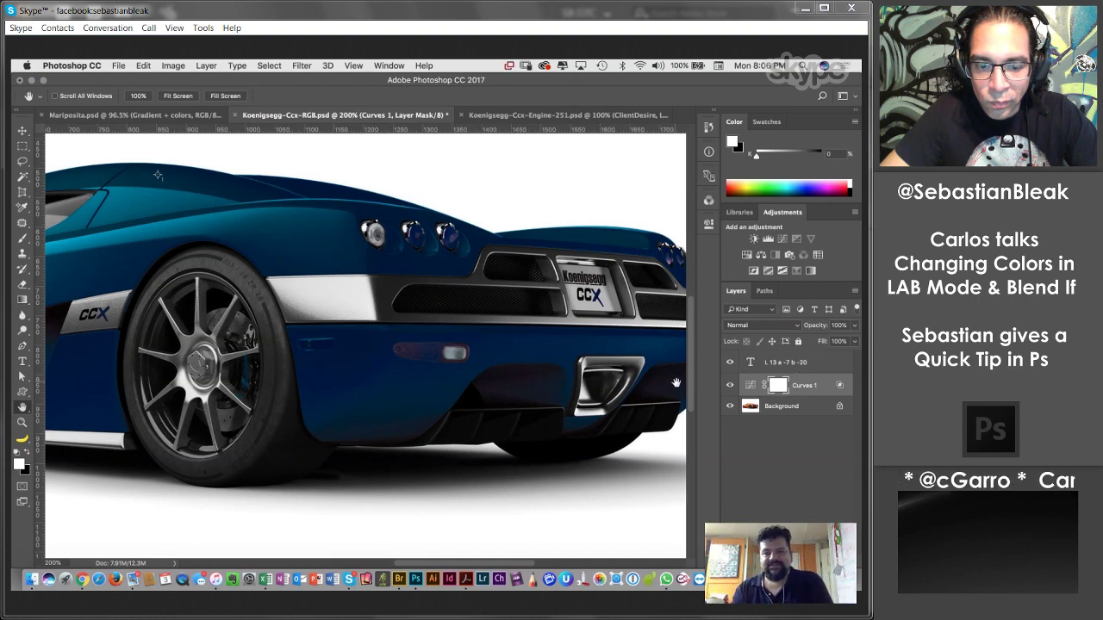
scroll(385, 410, left, 5)
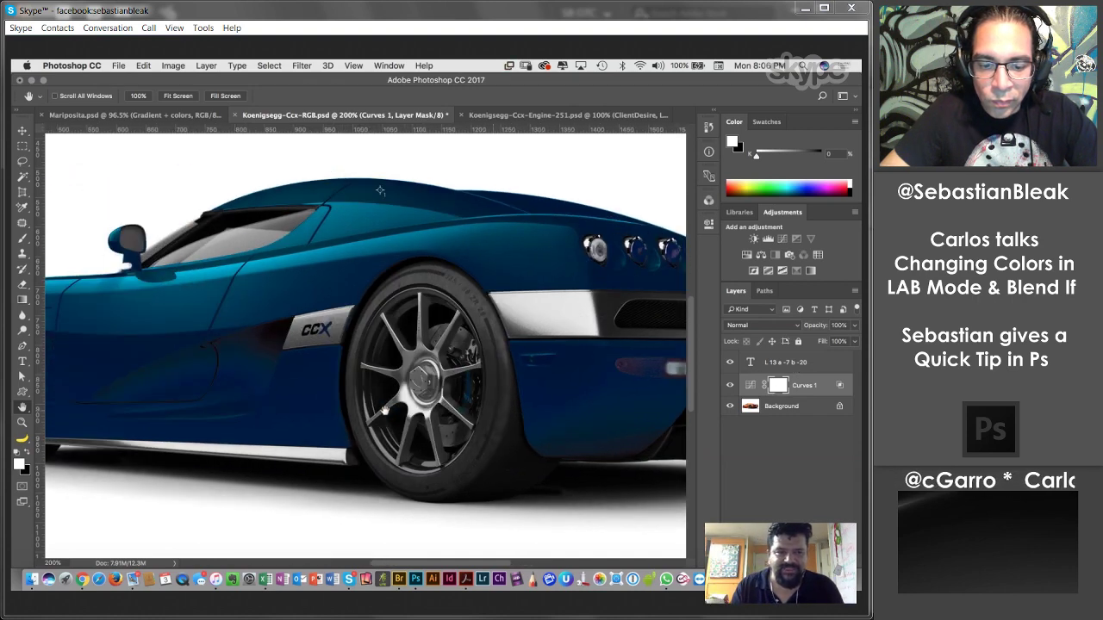
scroll(386, 410, left, 5)
scroll(385, 410, right, 4)
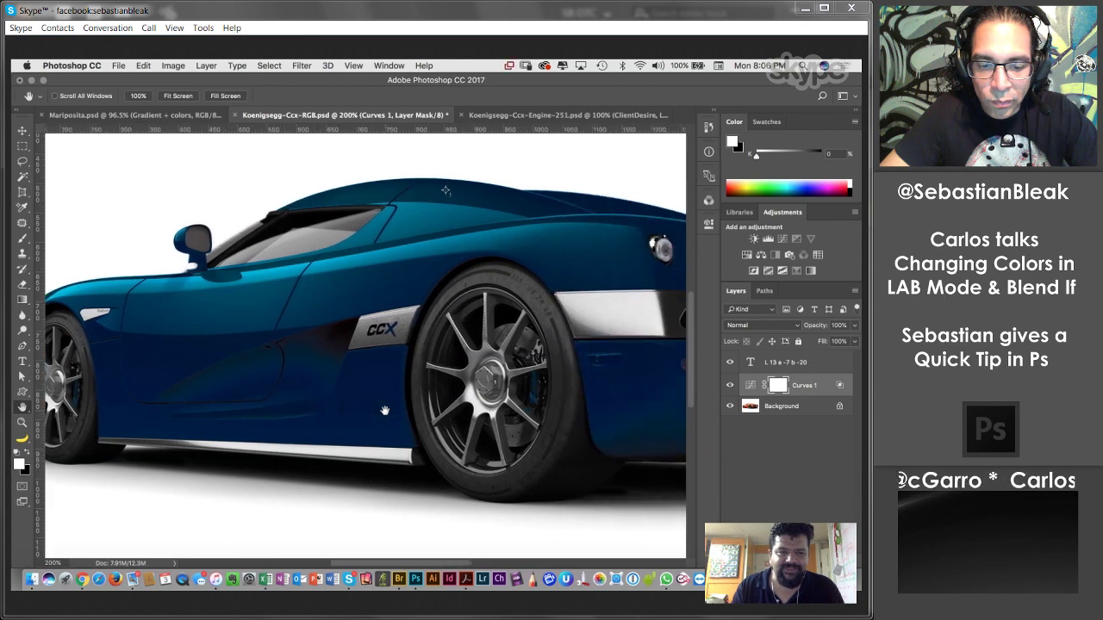
scroll(385, 410, right, 6)
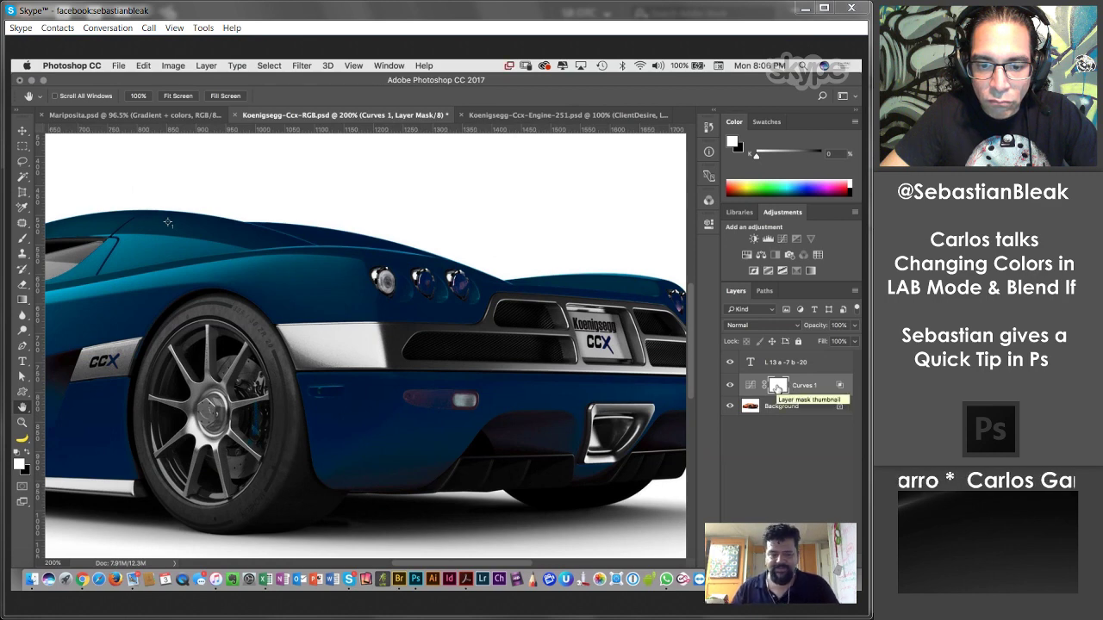
key(z)
drag(343, 203, 564, 398)
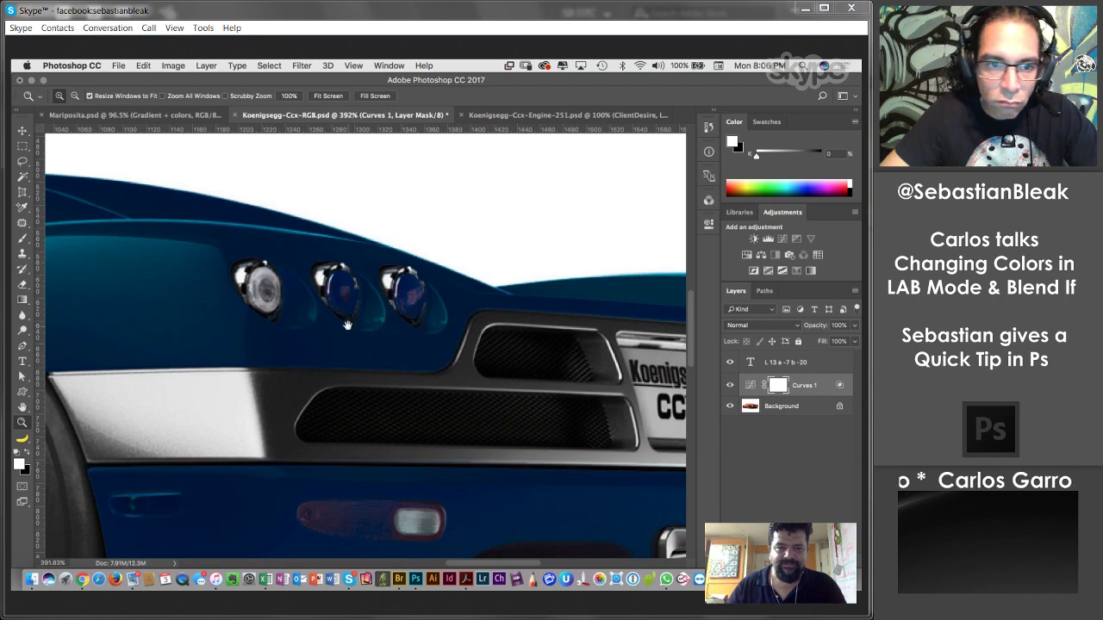
scroll(361, 362, up, 2)
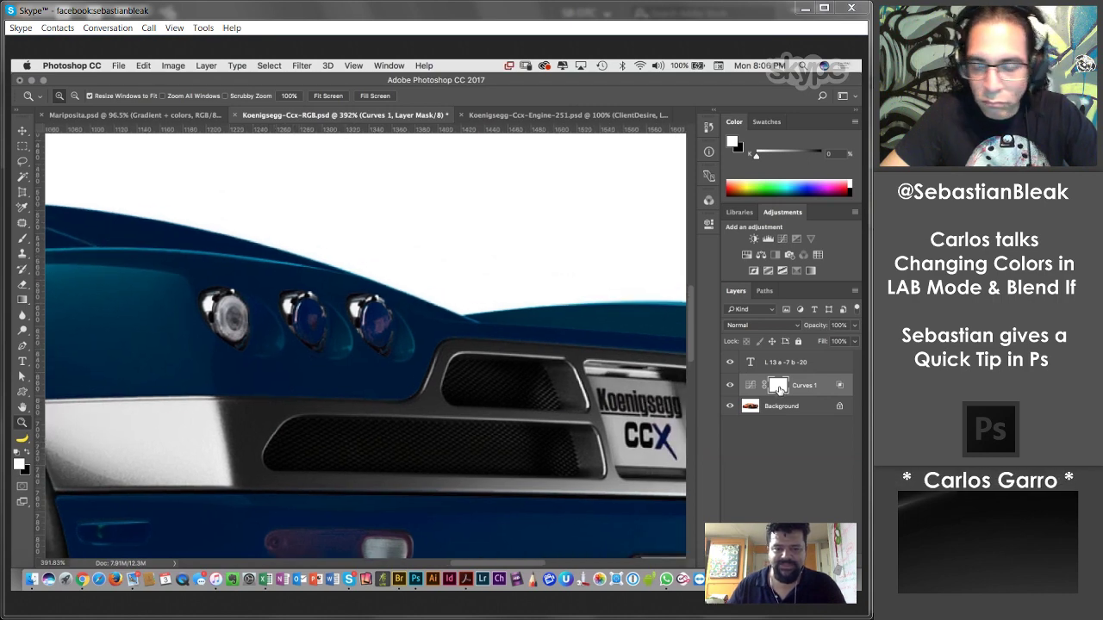
With a small black brush, paint the mask over the middle and third round tail lights.
key(b)
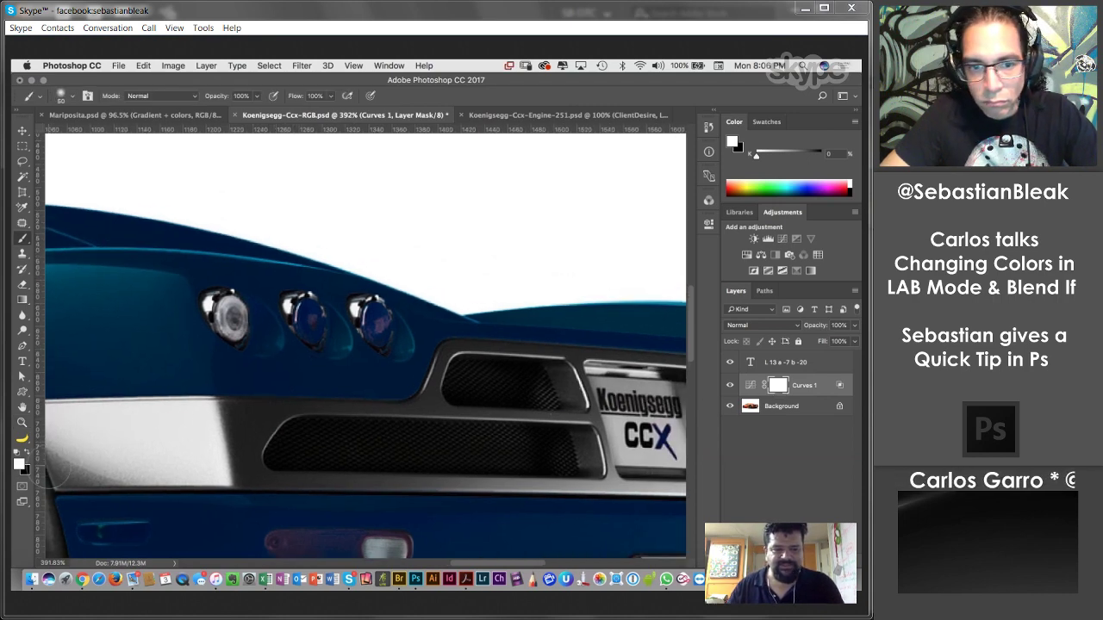
click(29, 457)
key(bracketleft)
key(bracketleft)
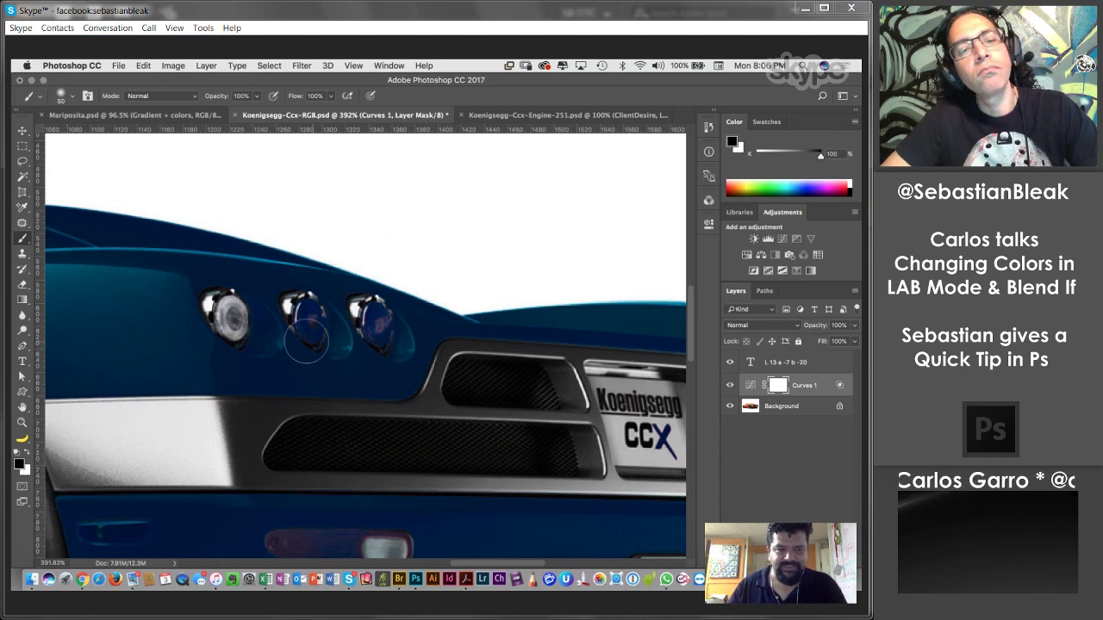
key(bracketleft)
key(bracketleft)
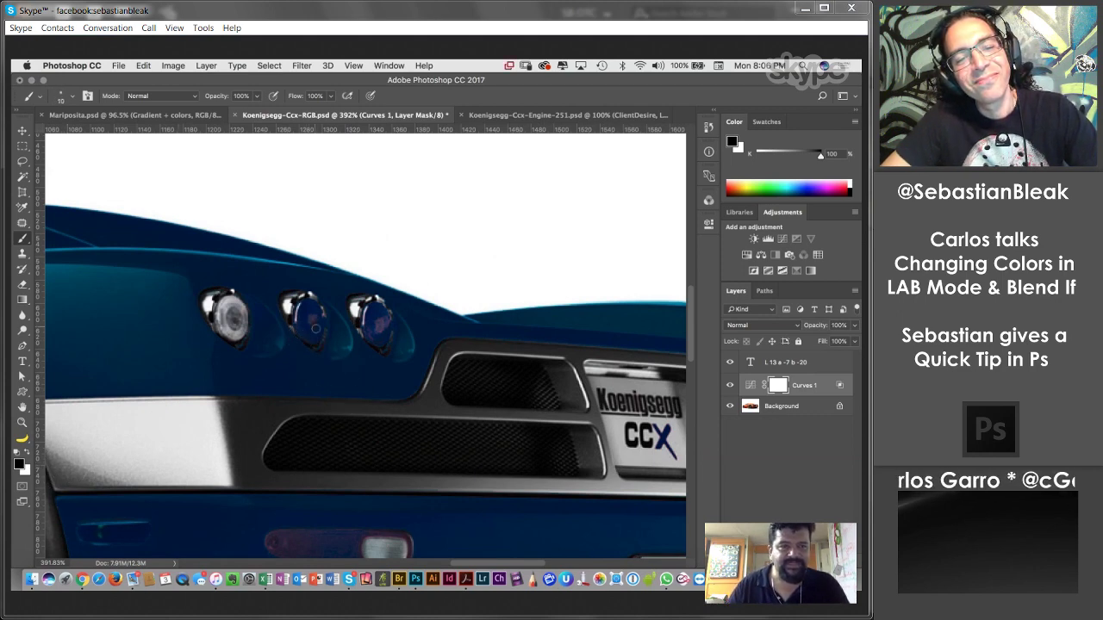
drag(316, 328, 301, 306)
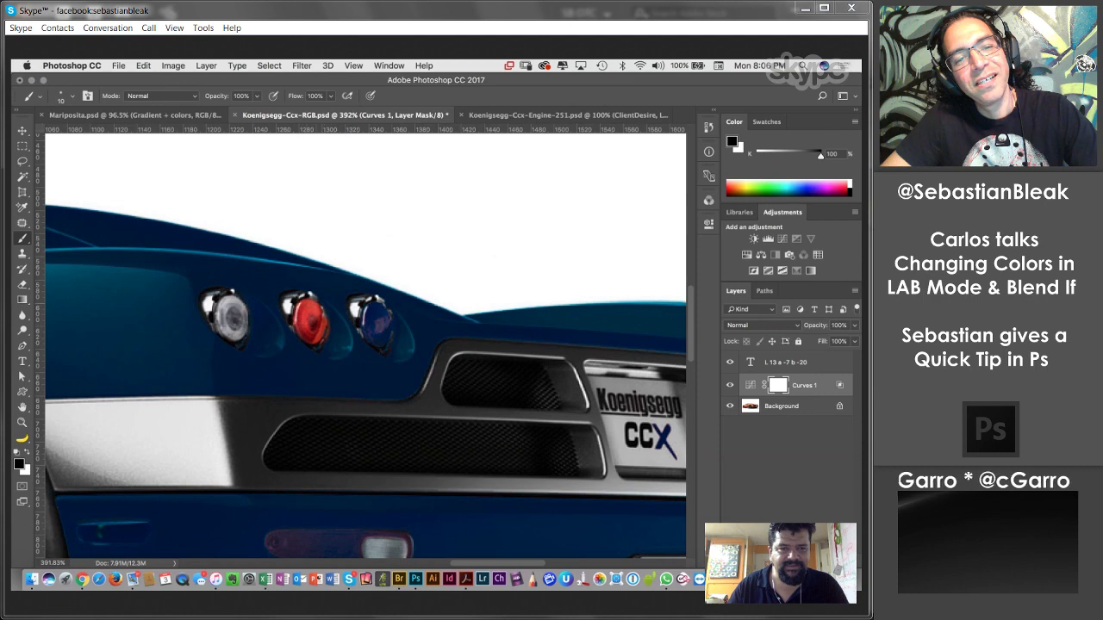
drag(376, 318, 379, 324)
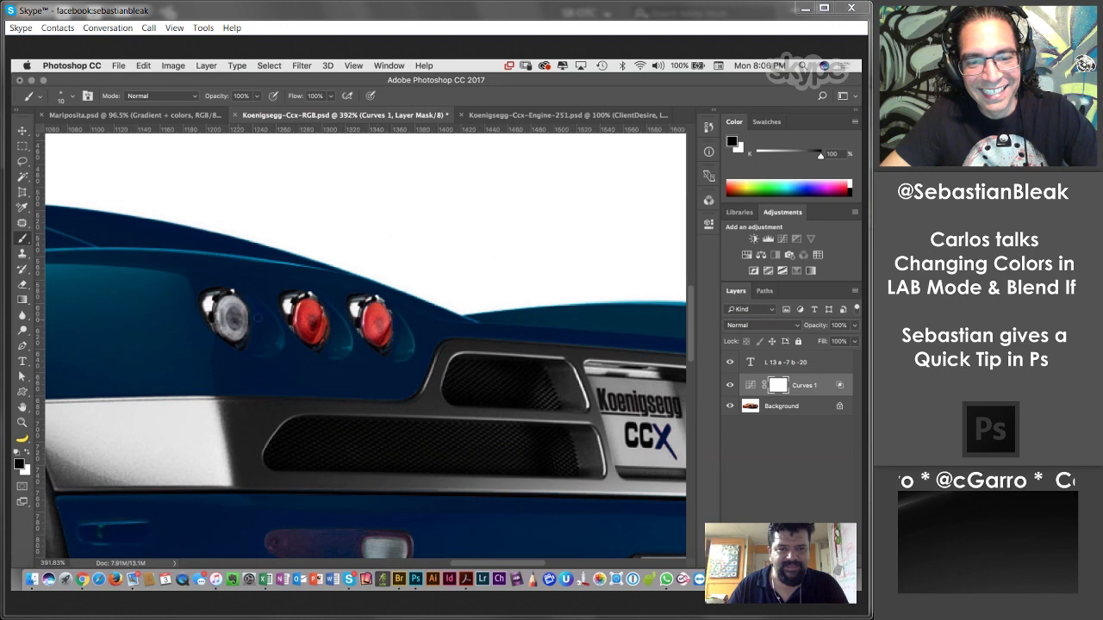
Paint the rear reflectors, the CCX badge's X and the remaining lights back to red.
scroll(406, 319, down, 5)
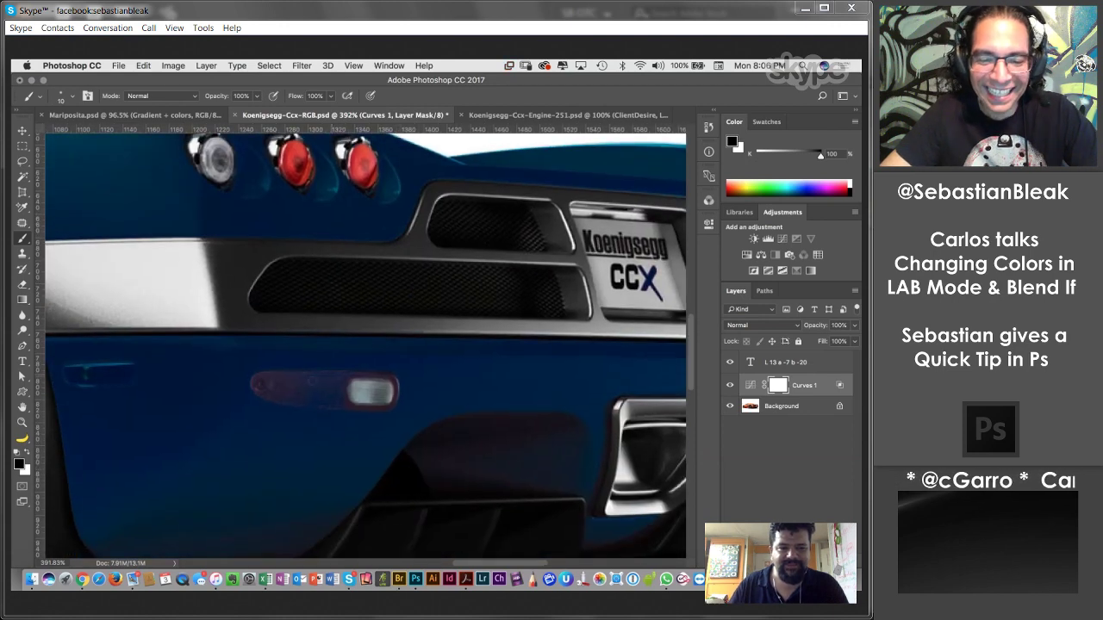
drag(345, 385, 263, 385)
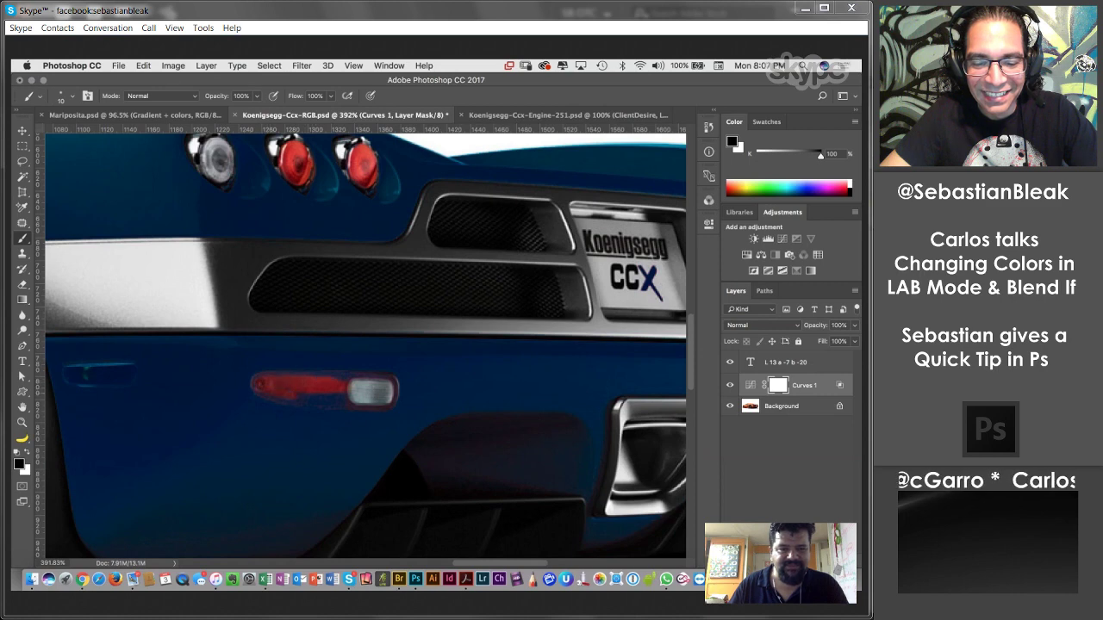
drag(345, 400, 302, 400)
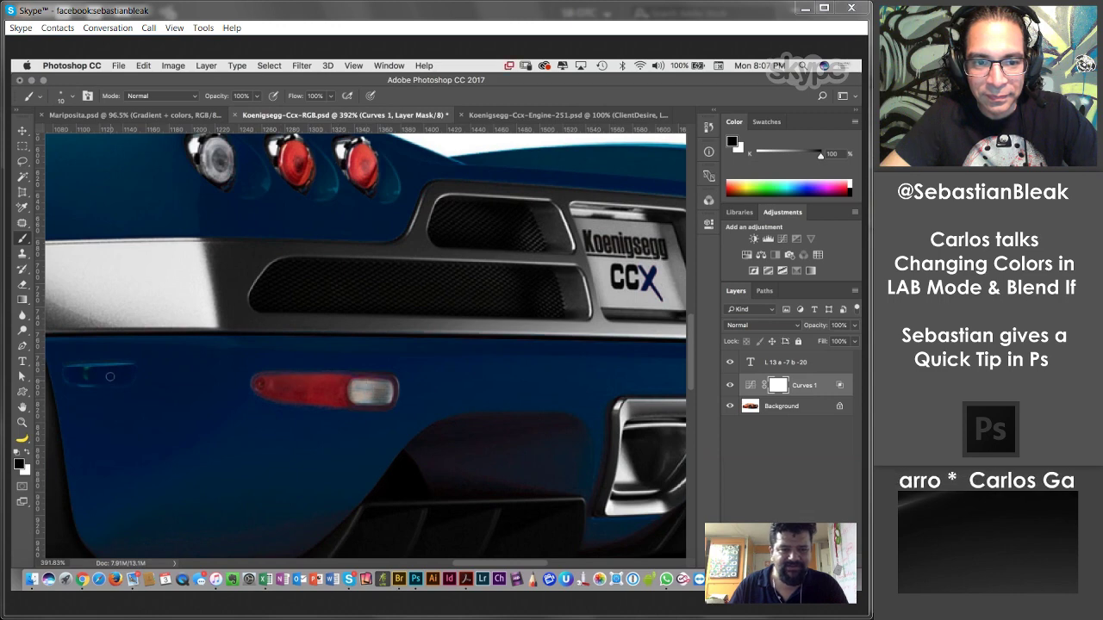
mouse_move(69, 372)
mouse_down()
mouse_move(123, 374)
mouse_move(74, 378)
mouse_move(113, 381)
mouse_move(127, 371)
mouse_move(69, 375)
mouse_up()
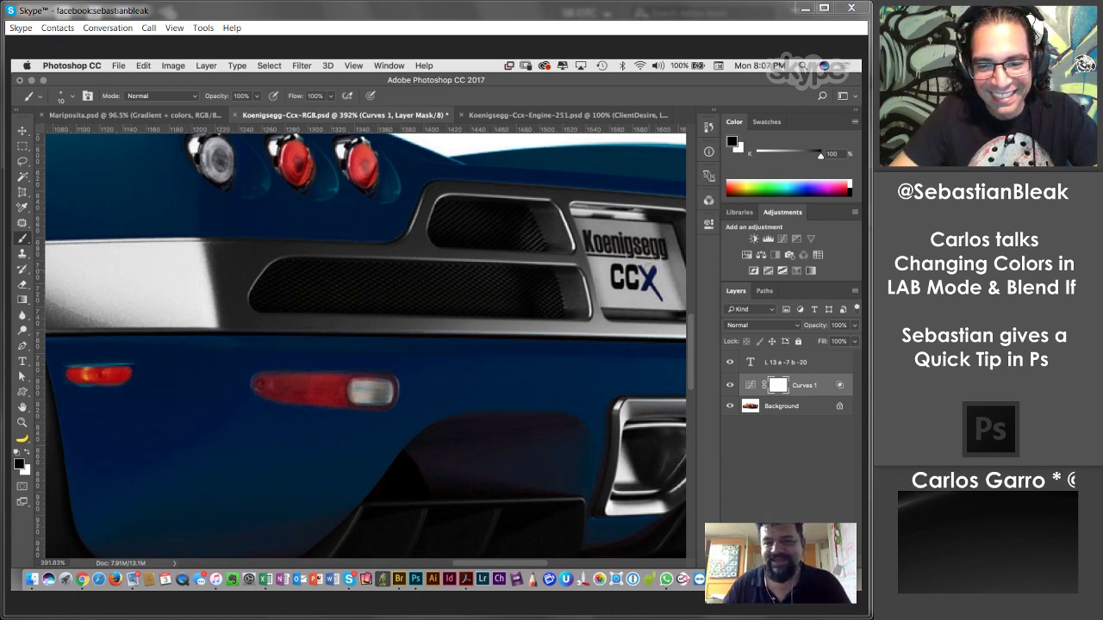
drag(643, 267, 671, 303)
drag(554, 339, 215, 373)
mouse_move(438, 234)
mouse_down()
mouse_move(441, 226)
mouse_move(449, 247)
mouse_move(455, 230)
mouse_move(462, 241)
mouse_up()
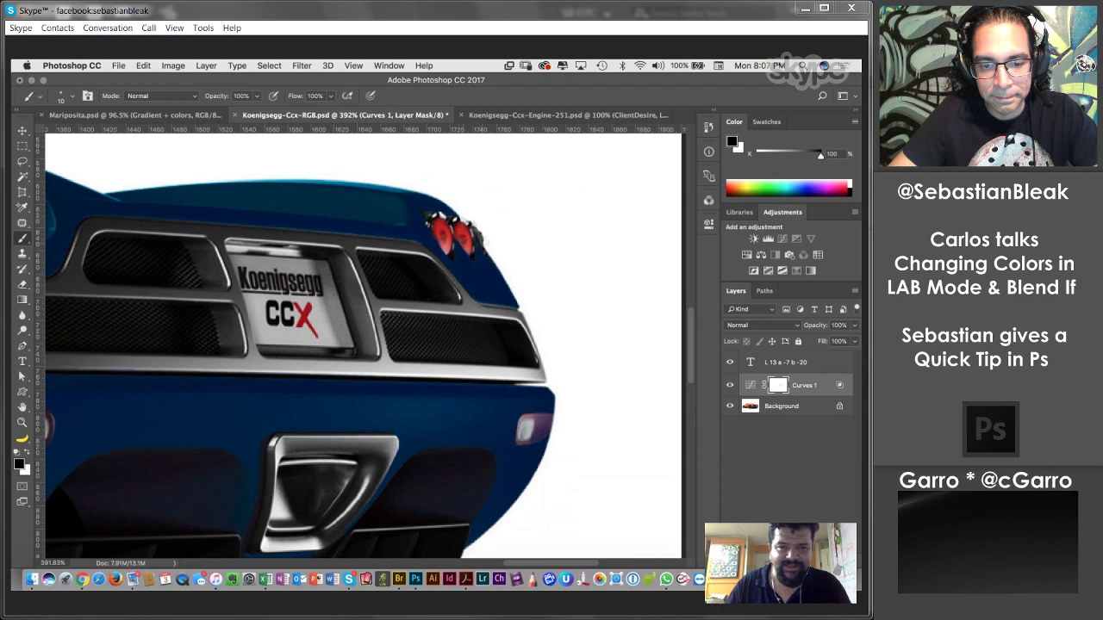
drag(536, 431, 532, 427)
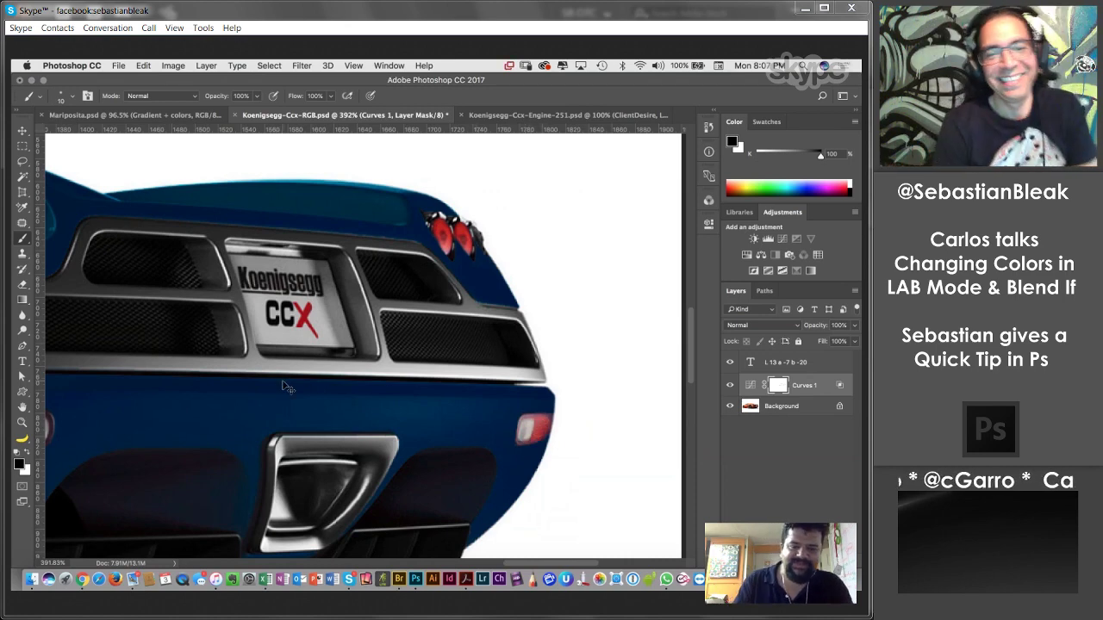
key(super+minus)
key(super+minus)
key(super+minus)
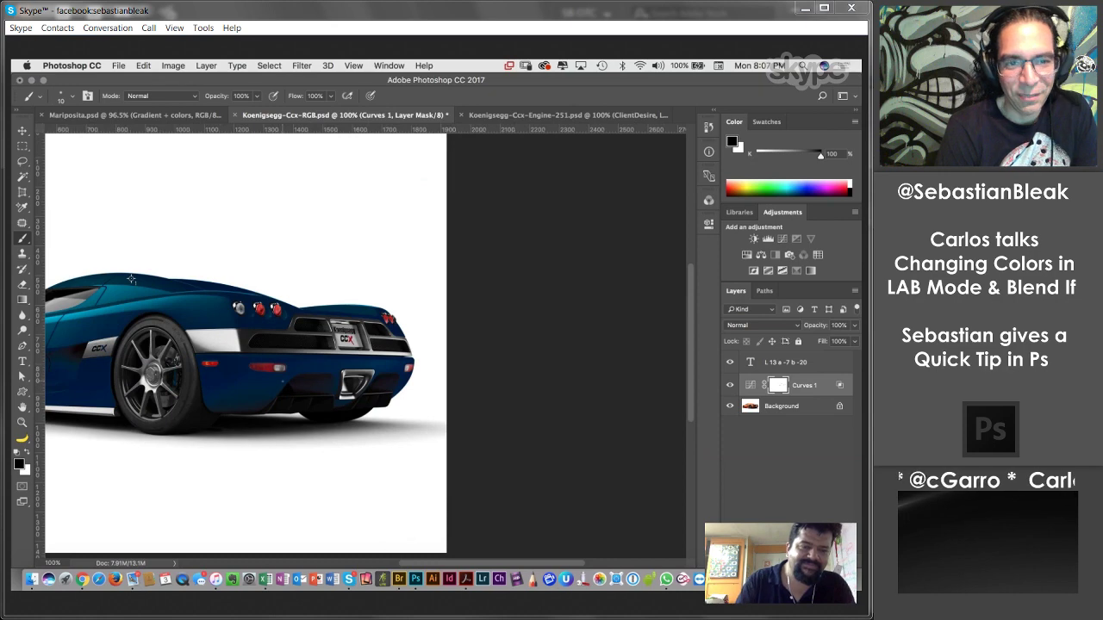
Pan to show the whole navy Koenigsegg beside its L 13, a -7, b -20 note.
drag(131, 280, 345, 276)
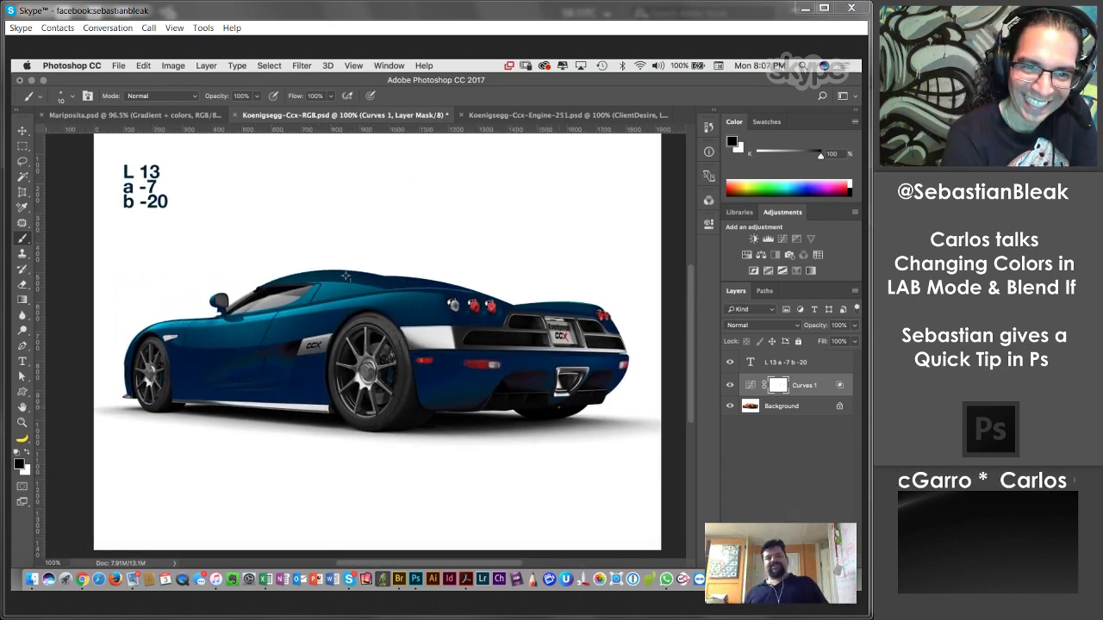
Adjust the Curves 1 top point to check the blue darkening, then restore it to full brightness.
double_click(750, 388)
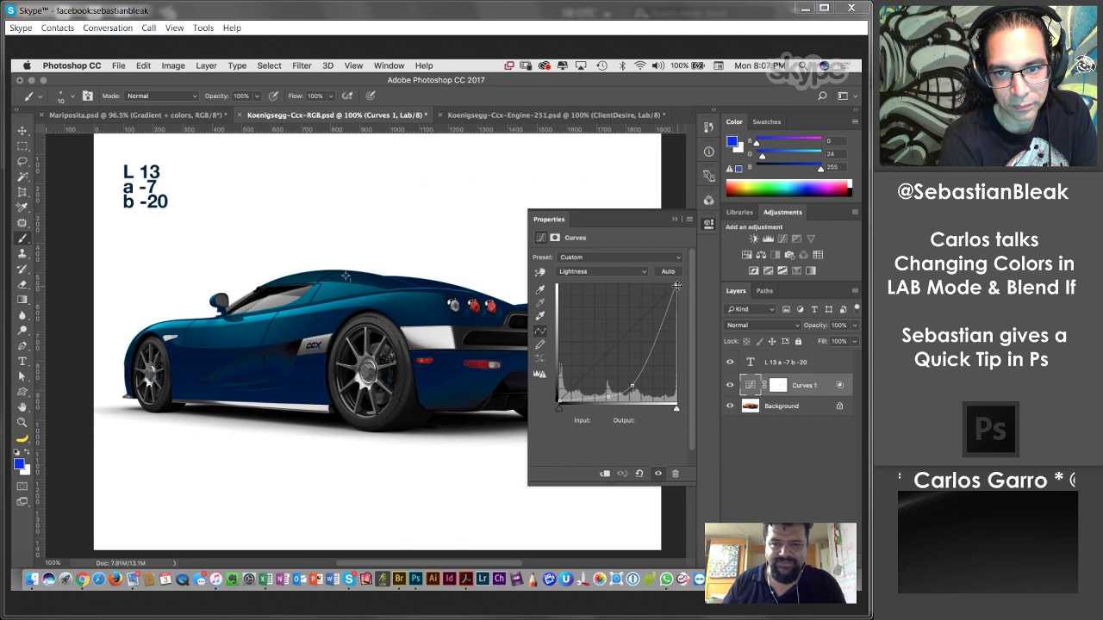
drag(675, 285, 701, 308)
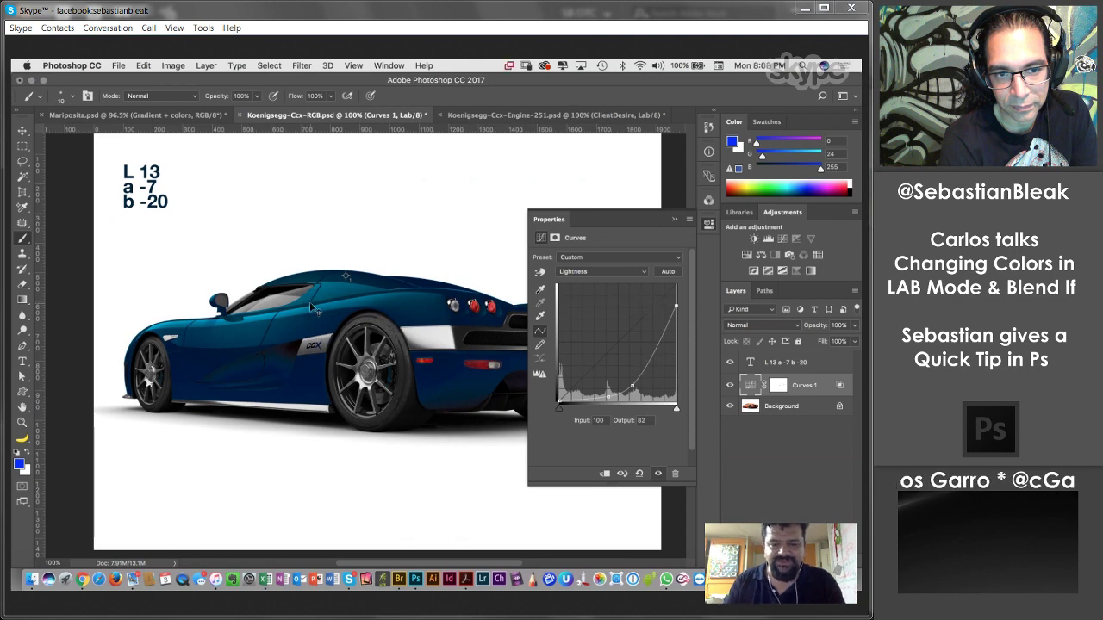
key(super+equal)
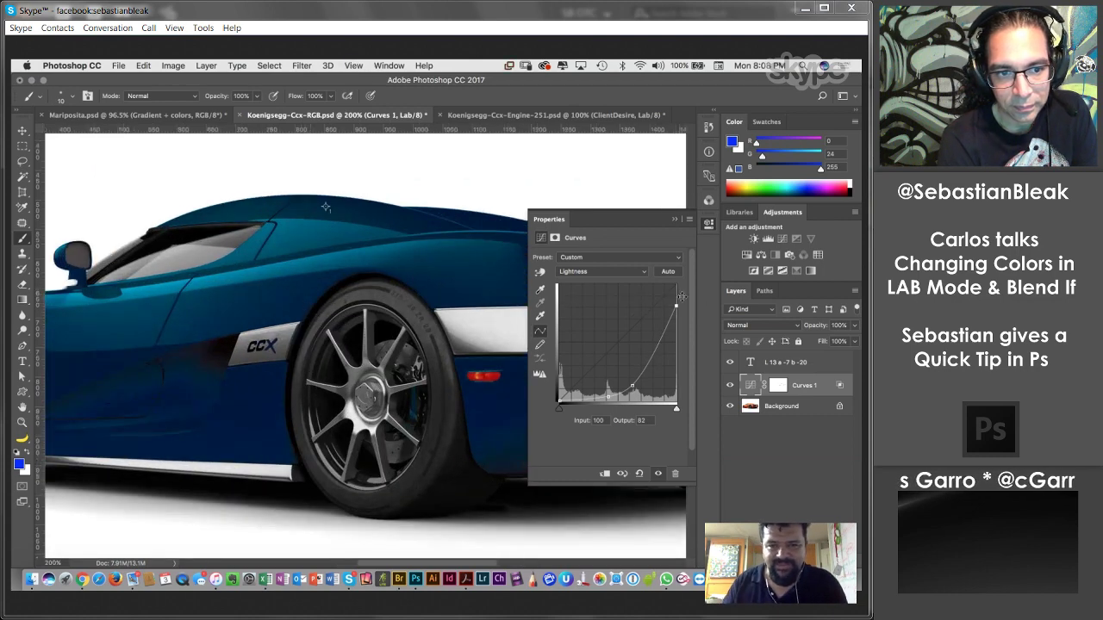
mouse_move(677, 306)
mouse_down()
mouse_move(682, 277)
mouse_move(687, 317)
mouse_up()
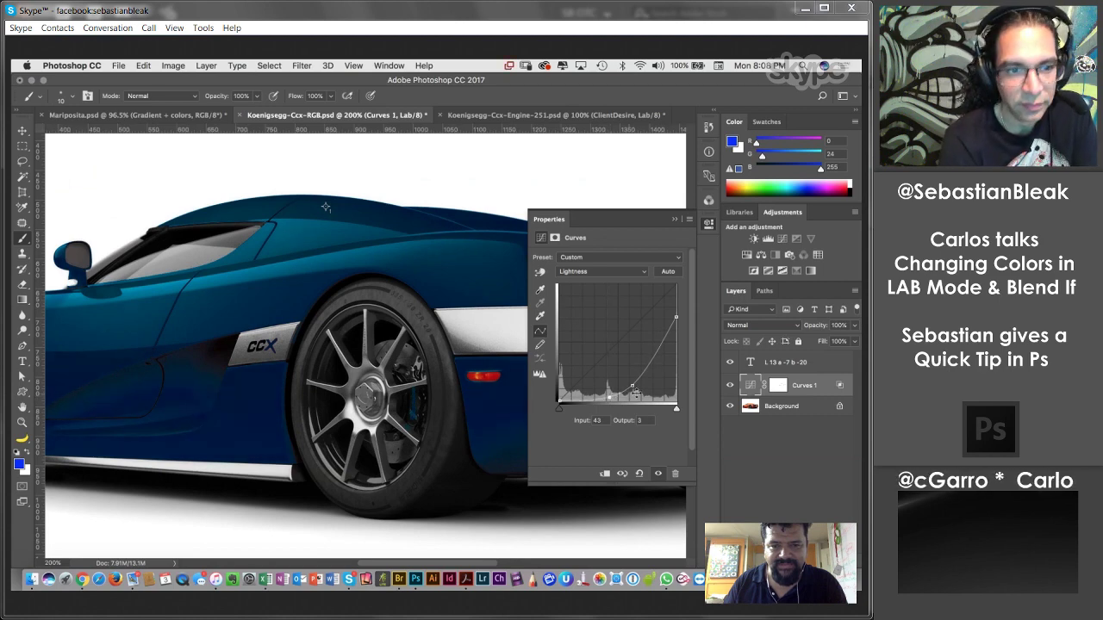
scroll(326, 207, down, 3)
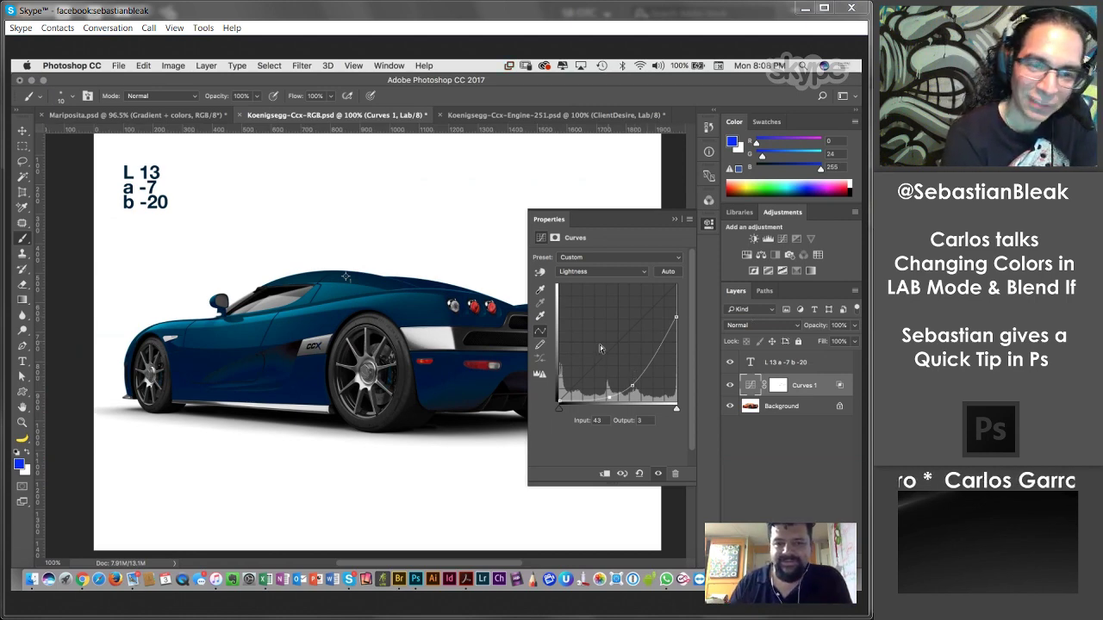
drag(487, 363, 442, 362)
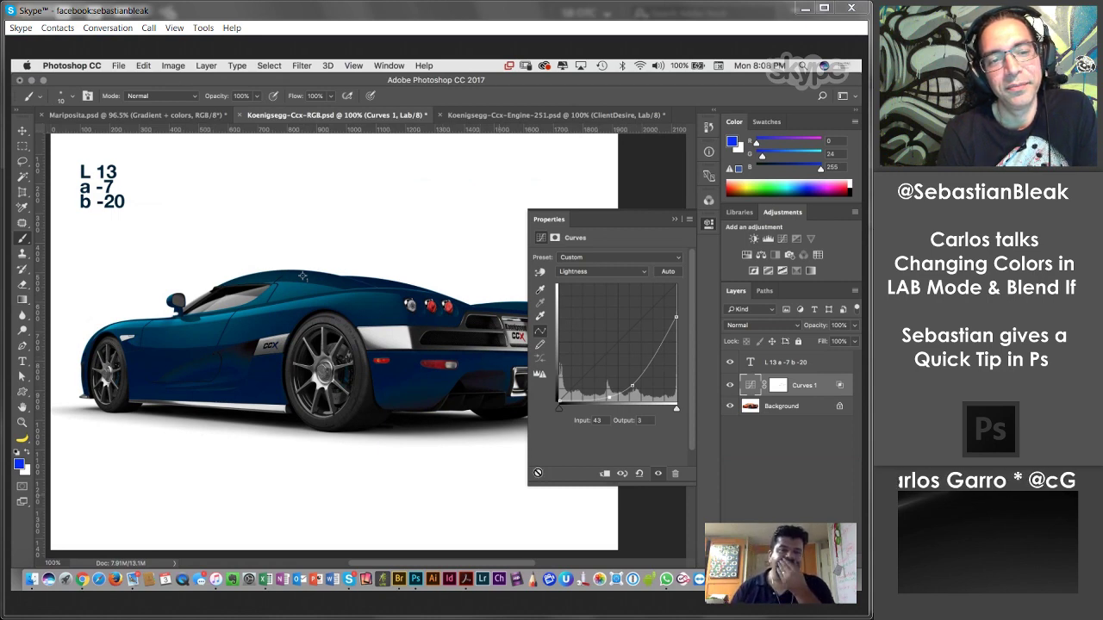
click(676, 221)
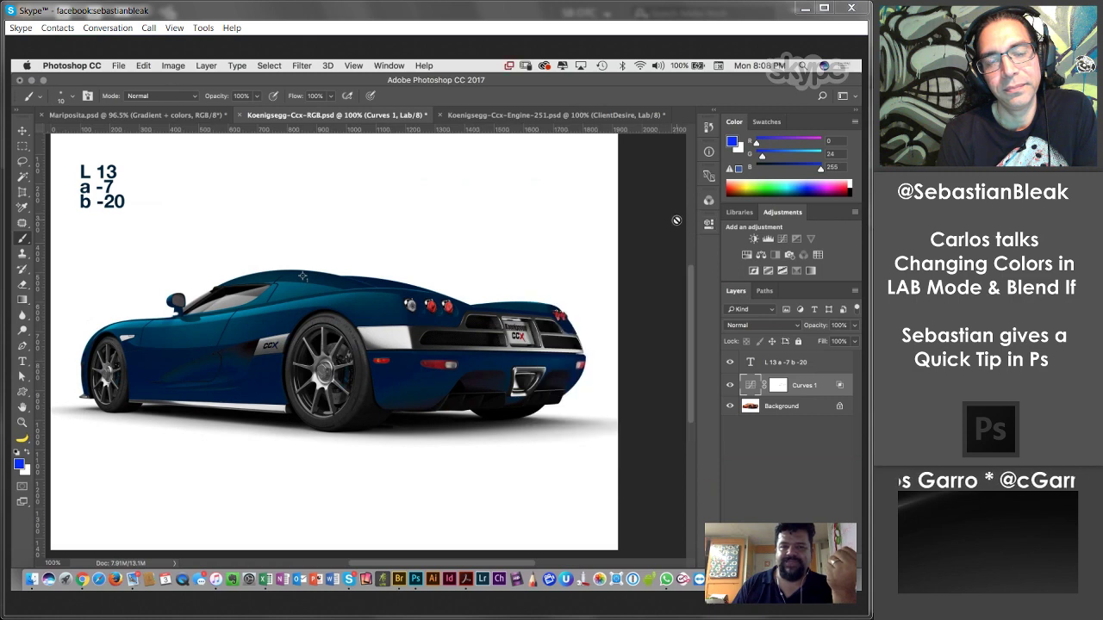
On Mariposita.psd, hide the Gradient + colors layer and make Layer 0 active.
click(150, 119)
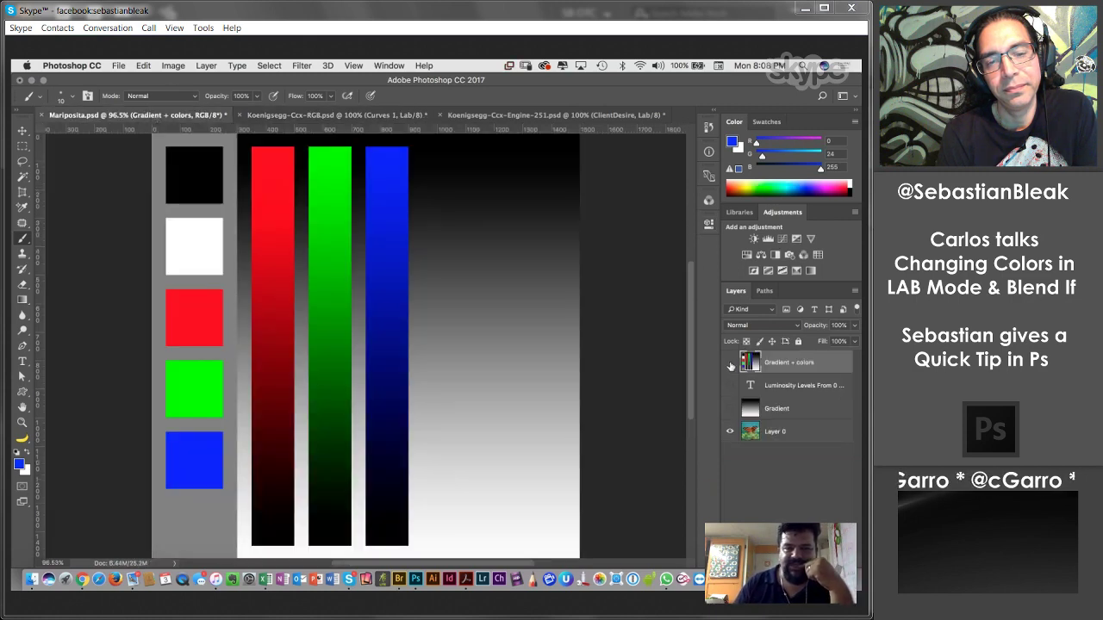
click(730, 367)
click(801, 436)
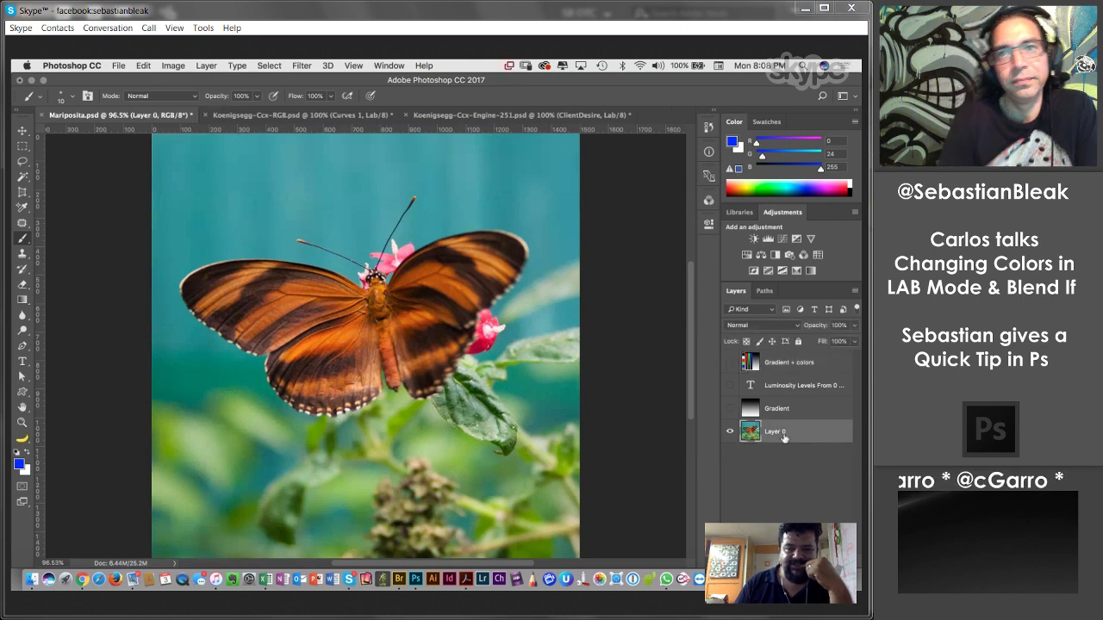
click(173, 65)
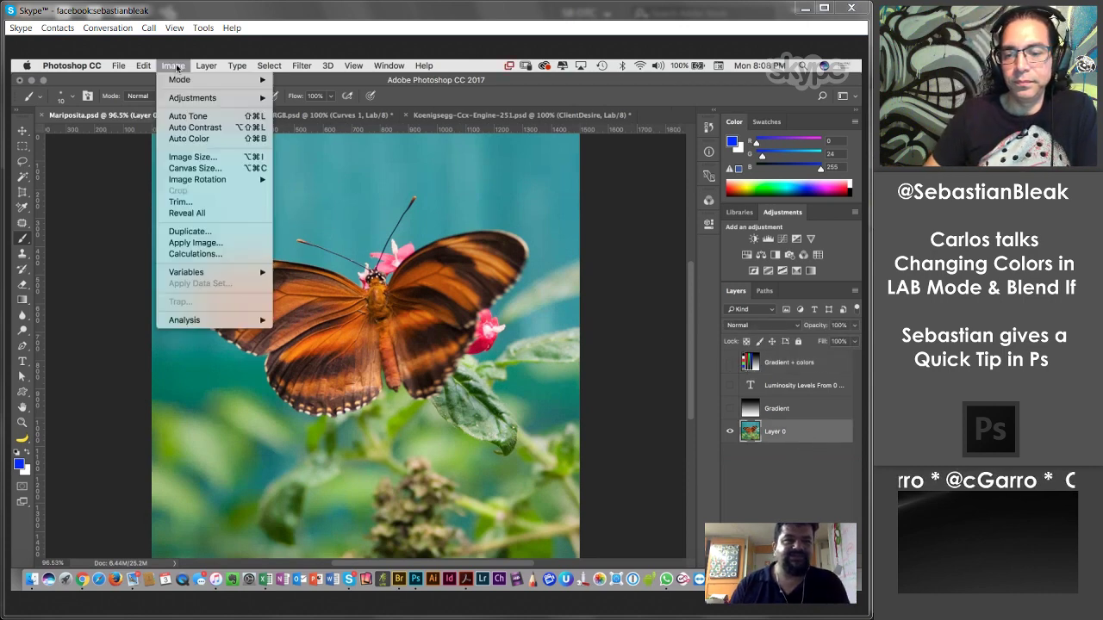
Duplicate the image with Duplicate Merged Layers Only as Mariposita copy, viewed at 100%.
click(206, 232)
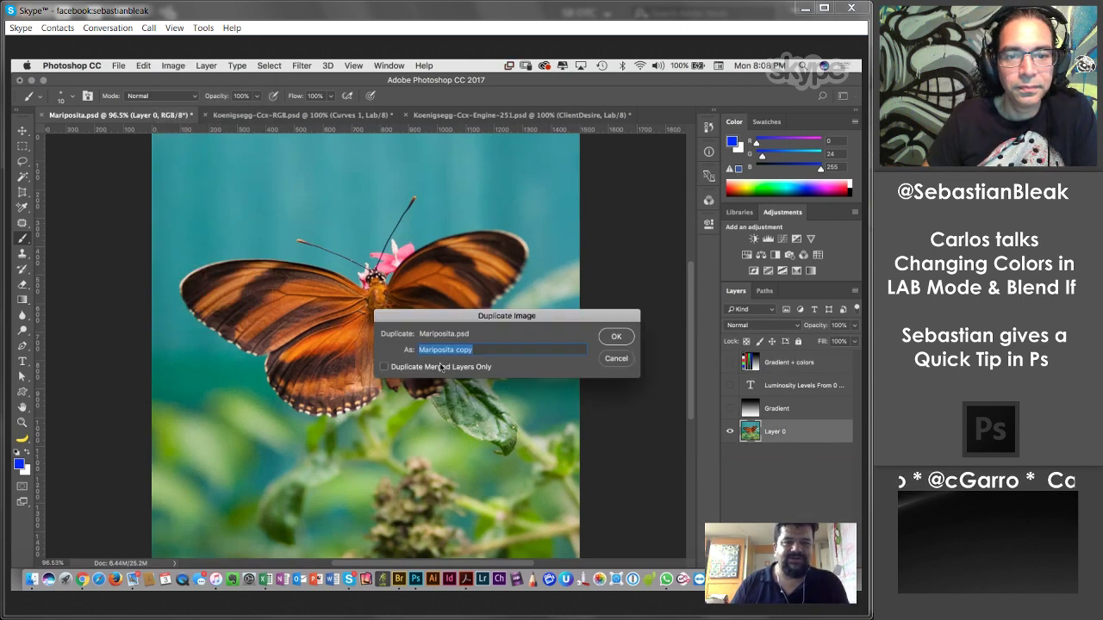
click(440, 367)
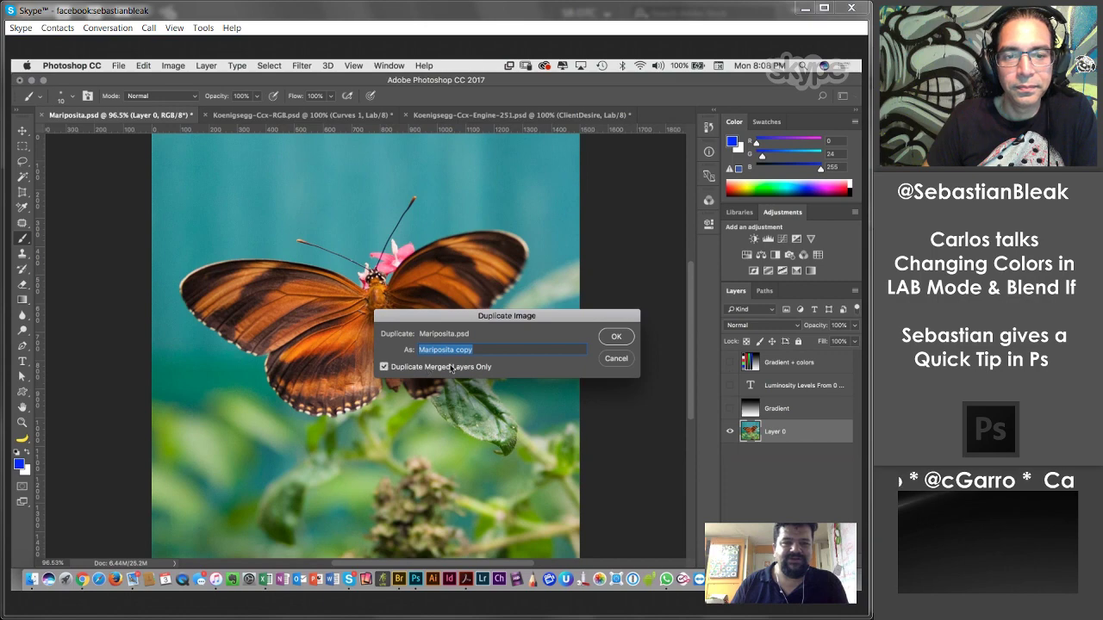
click(616, 336)
double_click(22, 422)
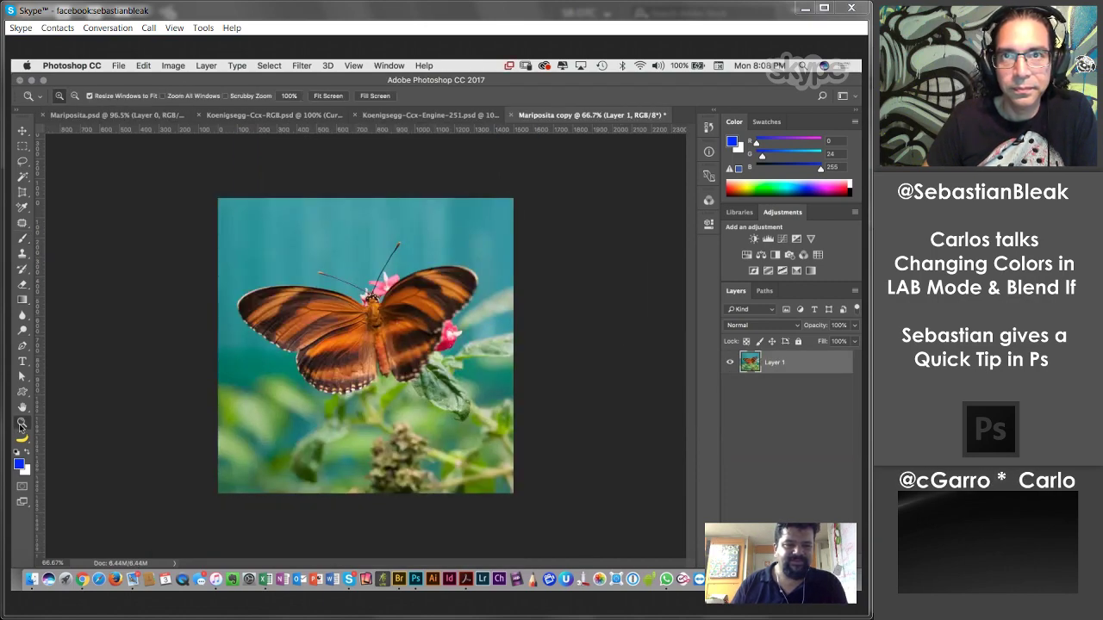
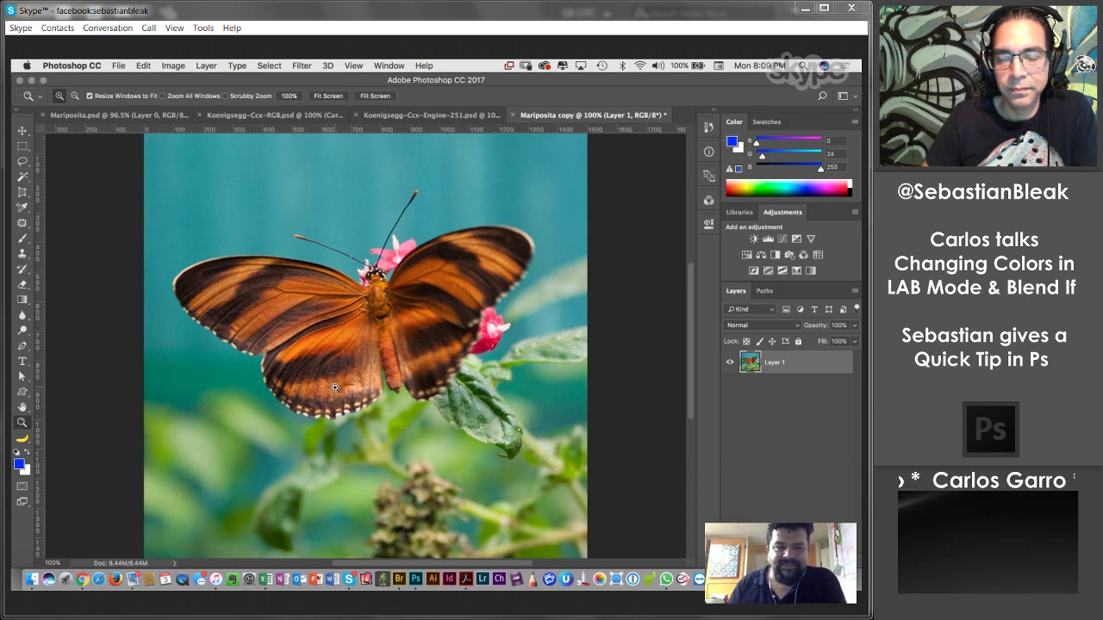
Zoom in and out on the butterfly's wing and body to inspect the image.
click(335, 388)
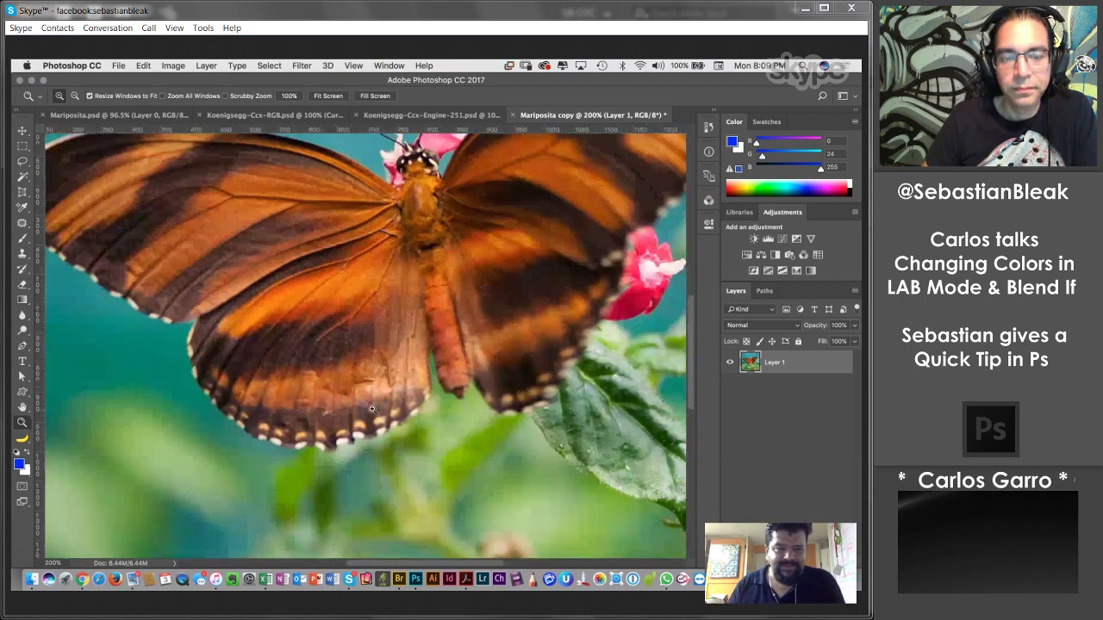
alt+click(434, 341)
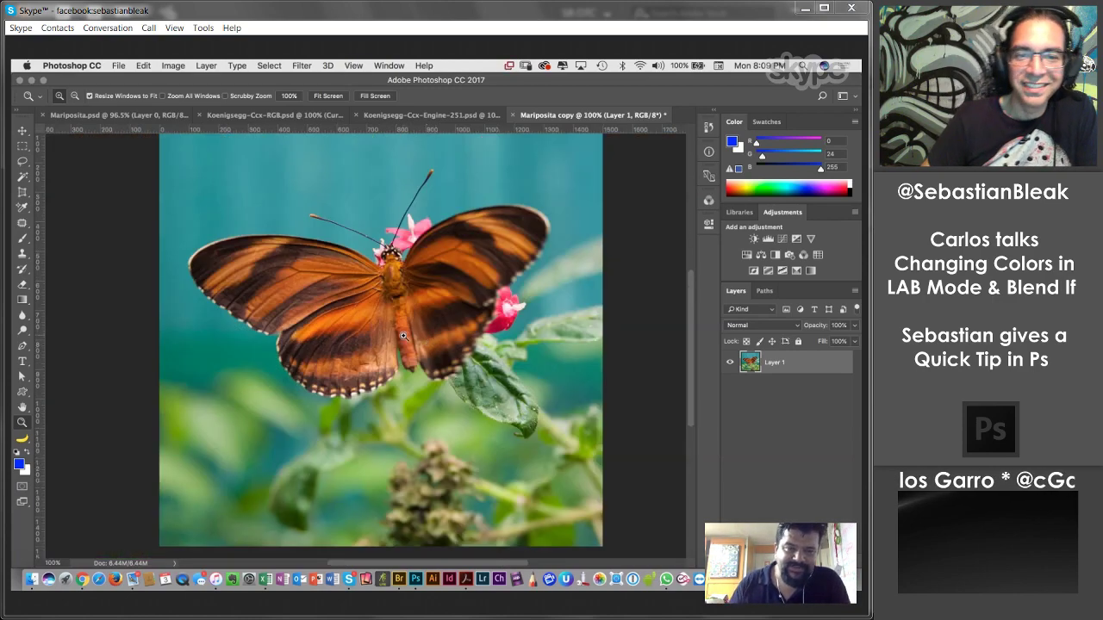
click(436, 337)
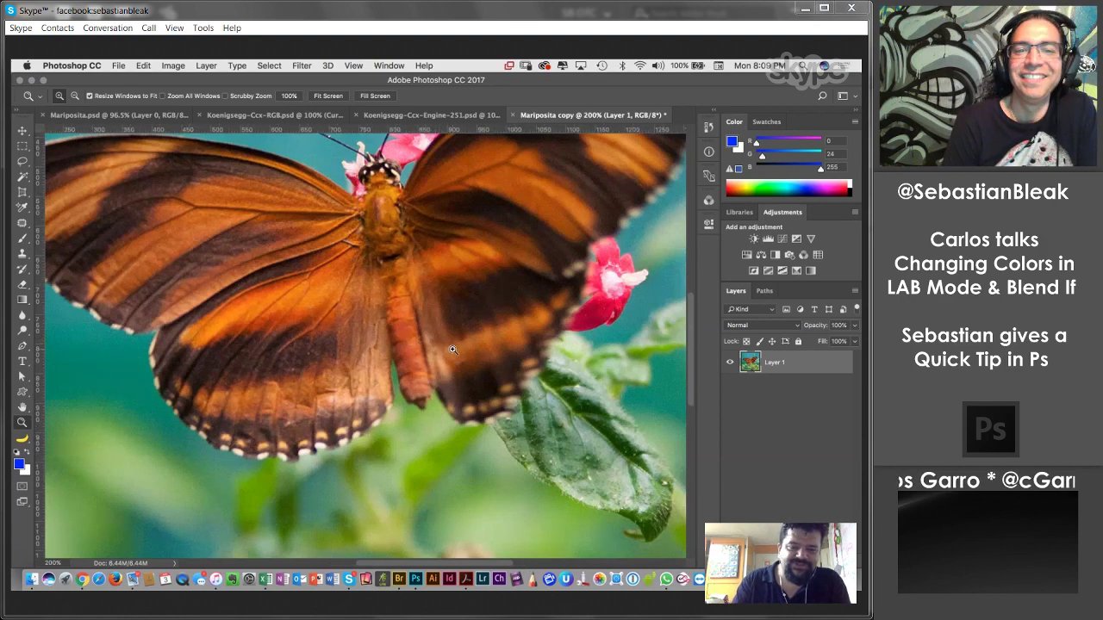
alt+click(453, 349)
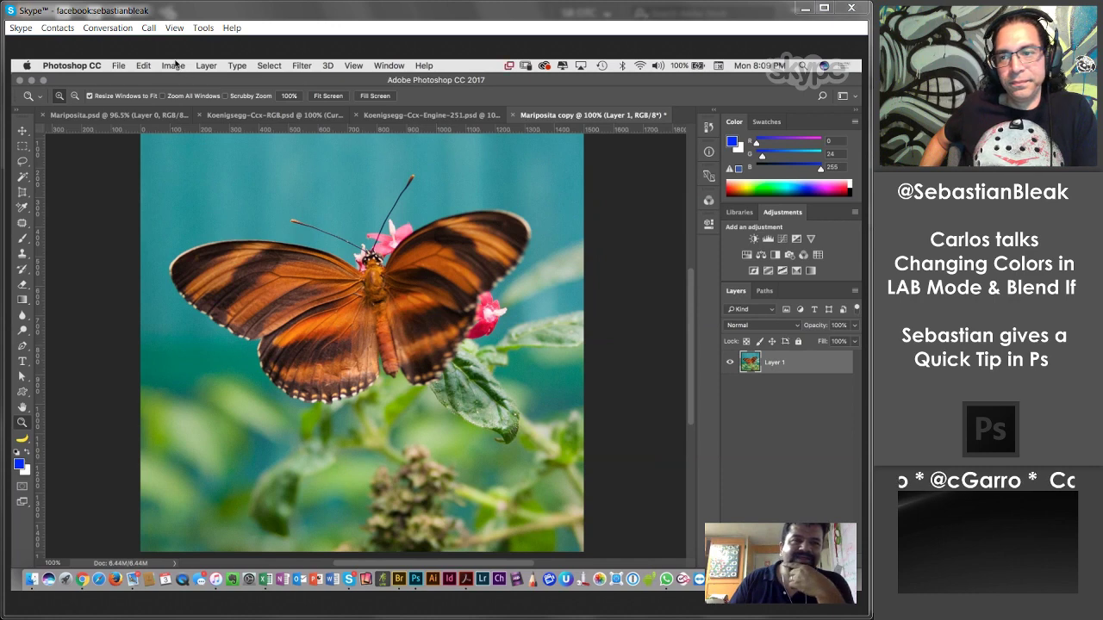
Convert the image to Lab Color and edit the Lightness channel with the Lab composite visible.
click(174, 67)
mouse_move(180, 85)
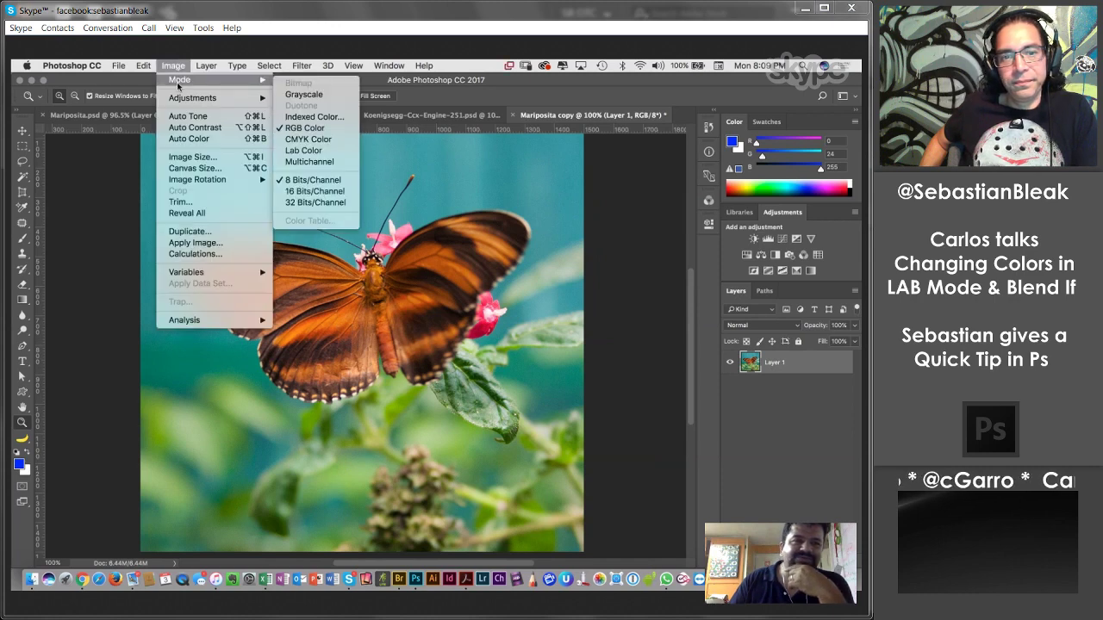
click(332, 152)
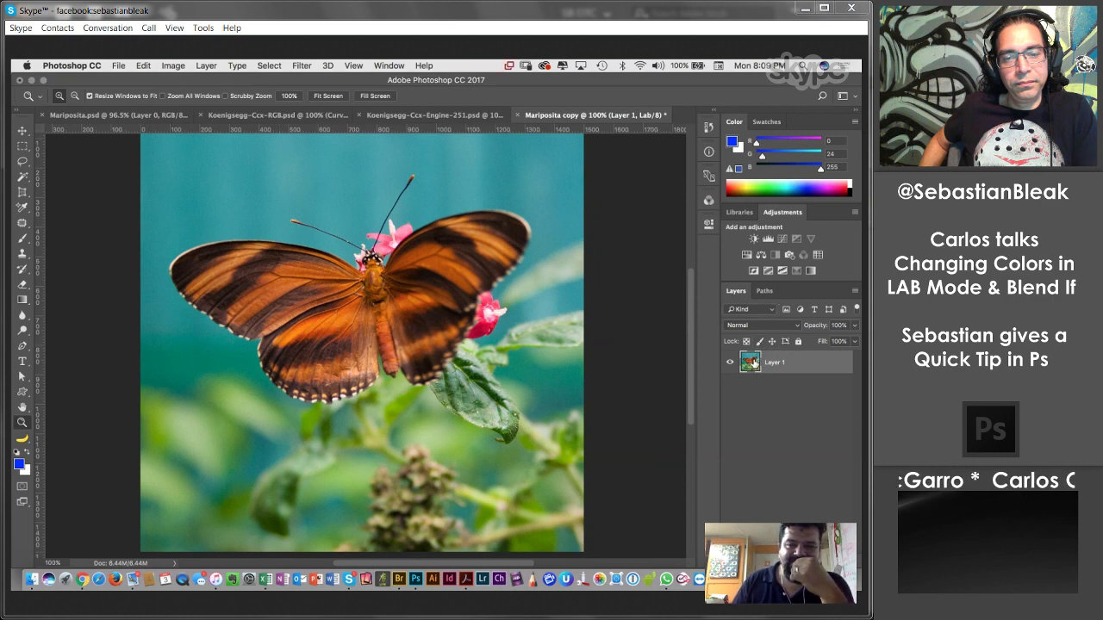
click(708, 200)
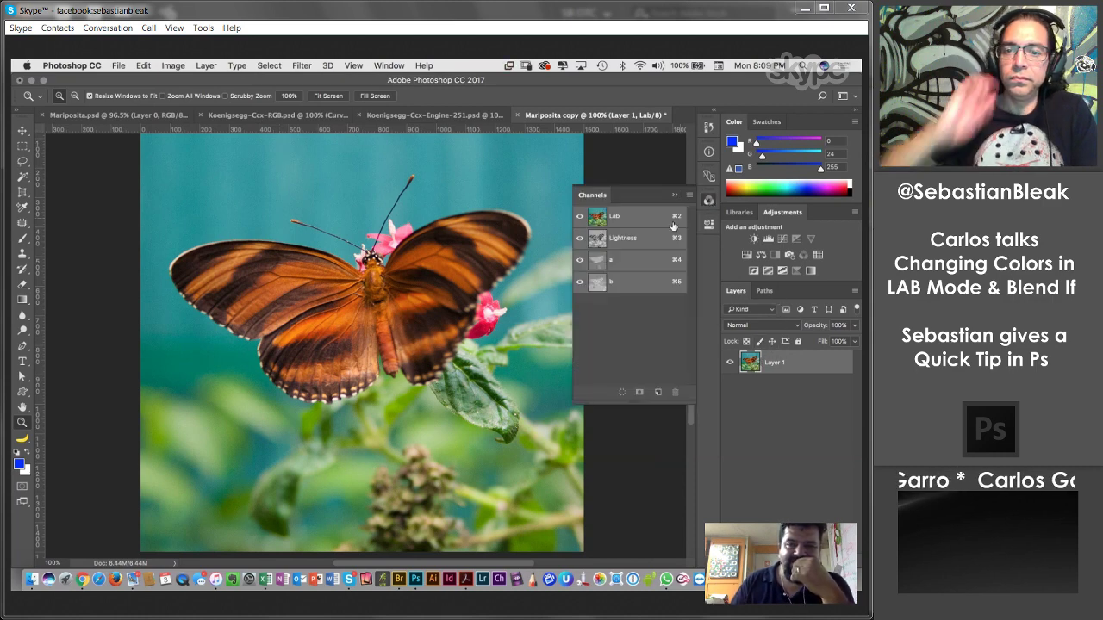
click(639, 241)
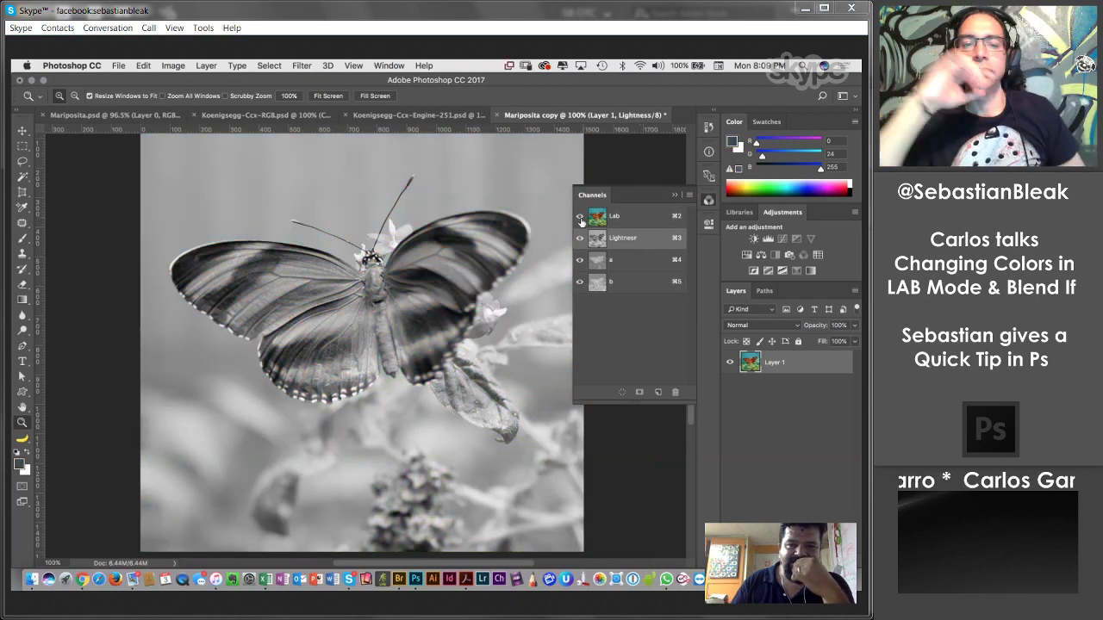
click(579, 216)
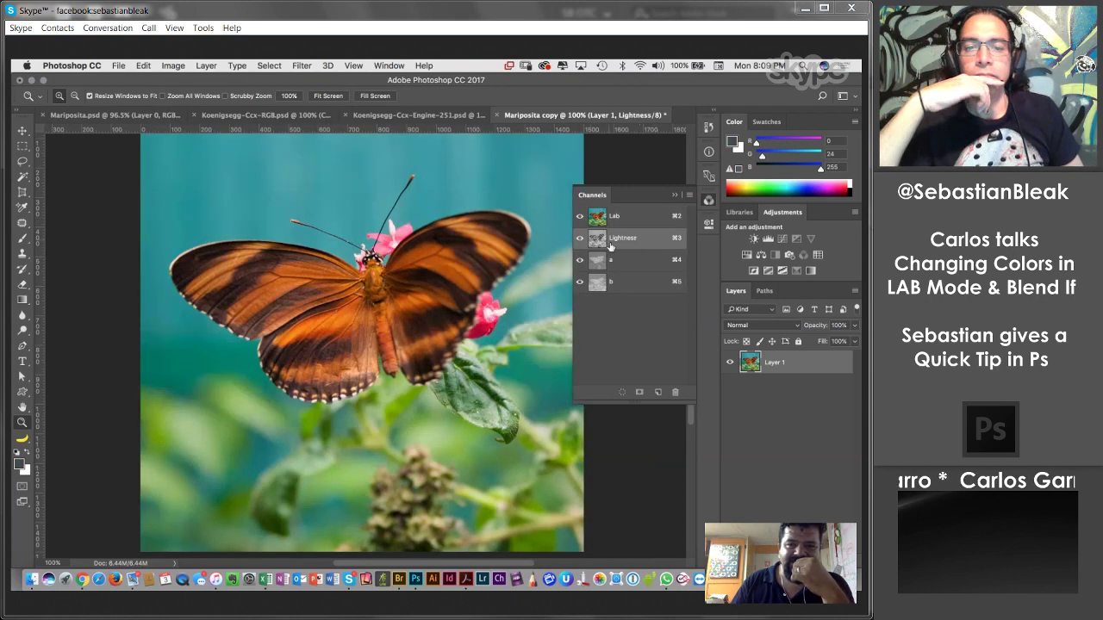
Apply Unsharp Mask to the Lightness channel: Amount 500%, Radius 0.8 px, Threshold 10 levels.
click(302, 65)
mouse_move(339, 274)
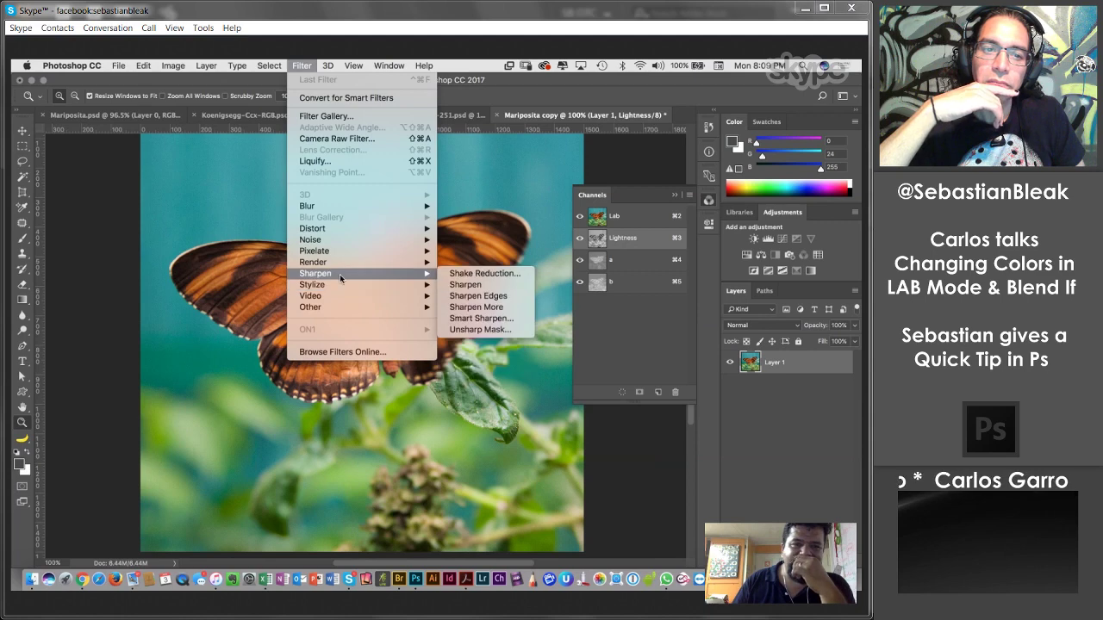
click(480, 330)
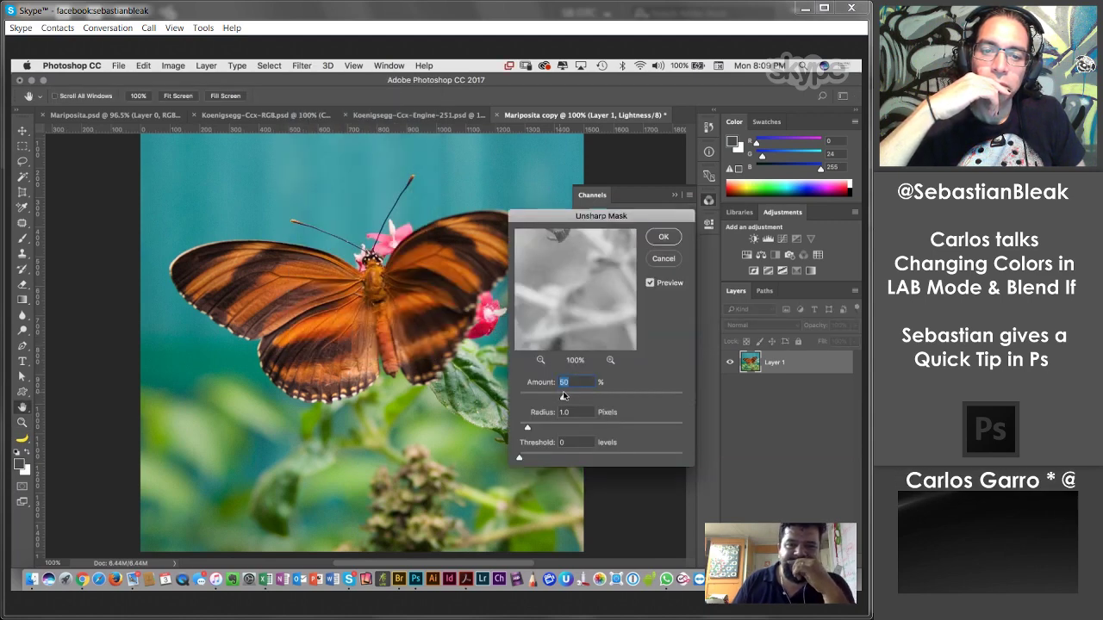
drag(565, 397, 692, 399)
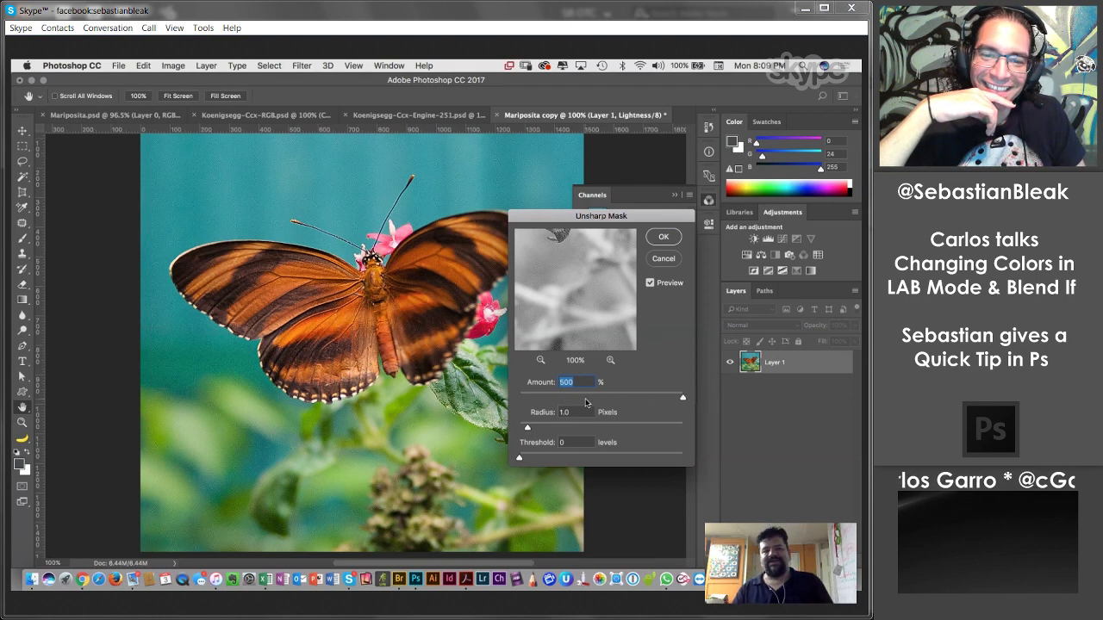
click(570, 303)
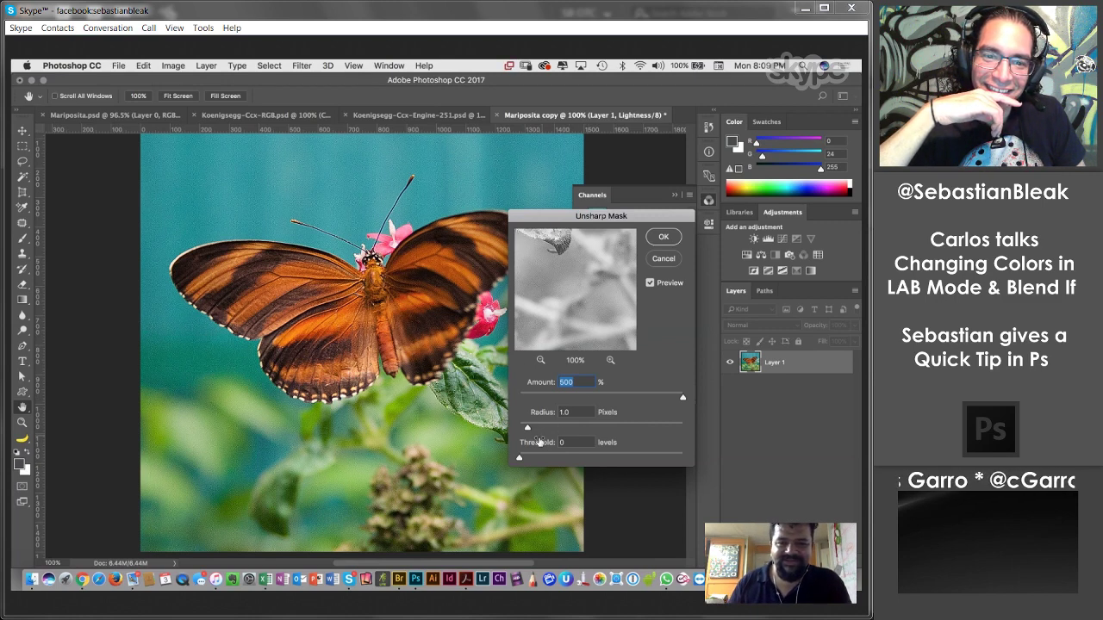
super+click(380, 360)
drag(529, 429, 529, 459)
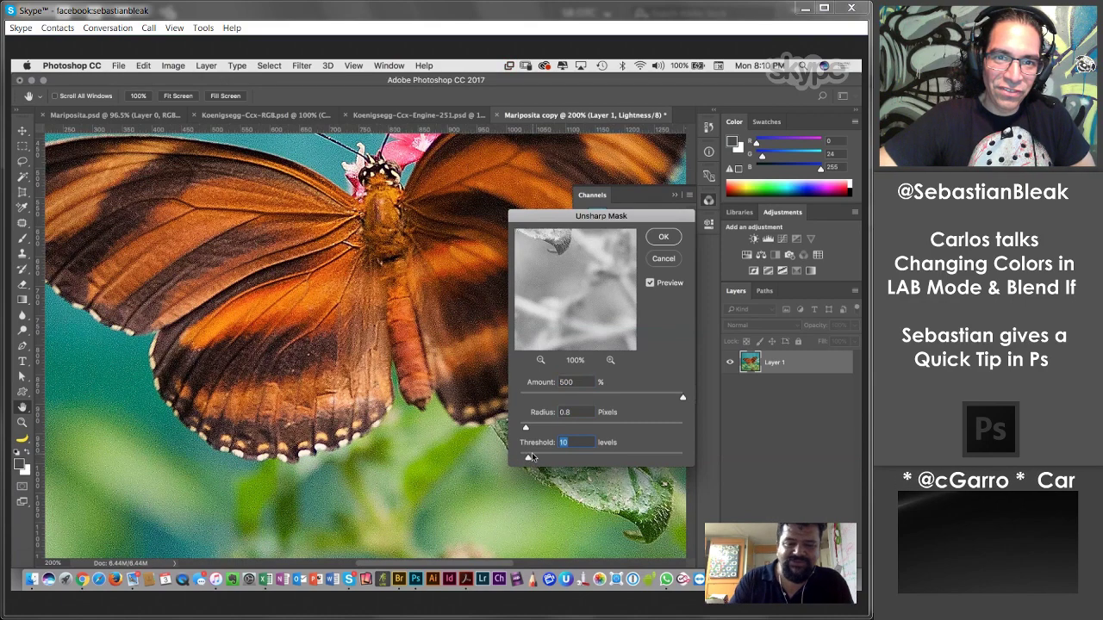
key(super+minus)
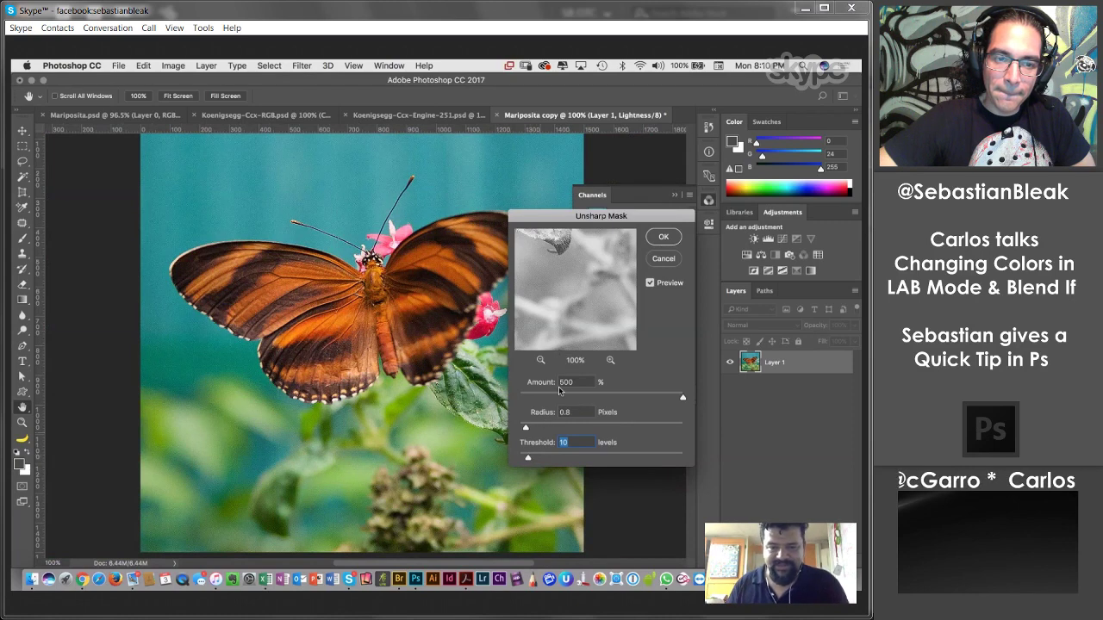
drag(596, 248, 589, 306)
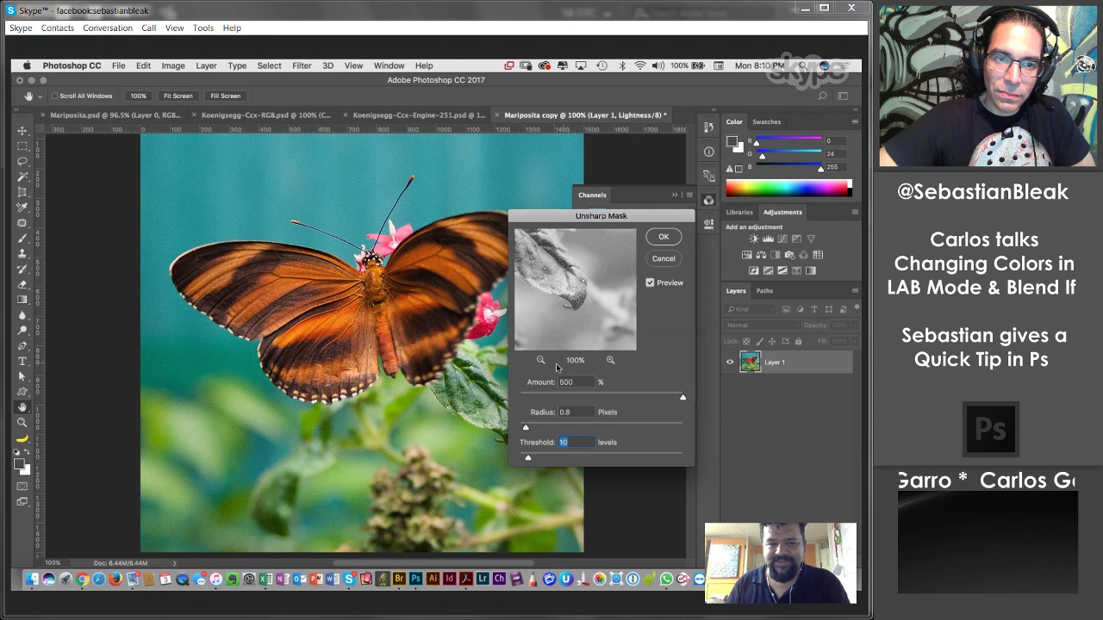
click(663, 237)
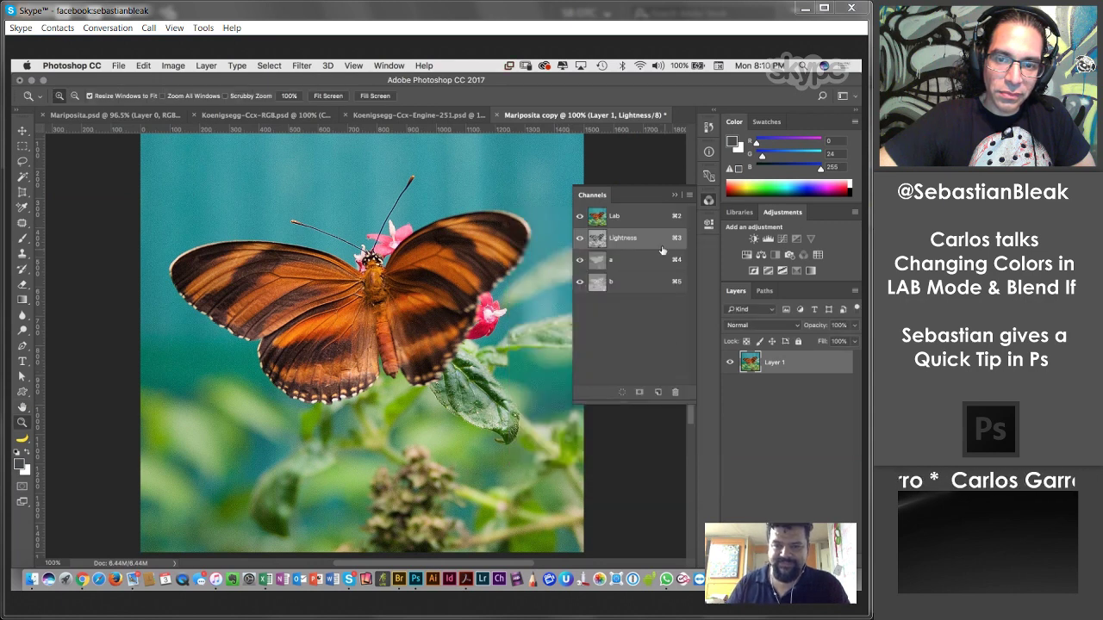
Drag the butterfly layer from Mariposita.psd into the Lab copy, then remove Layer 2.
click(644, 221)
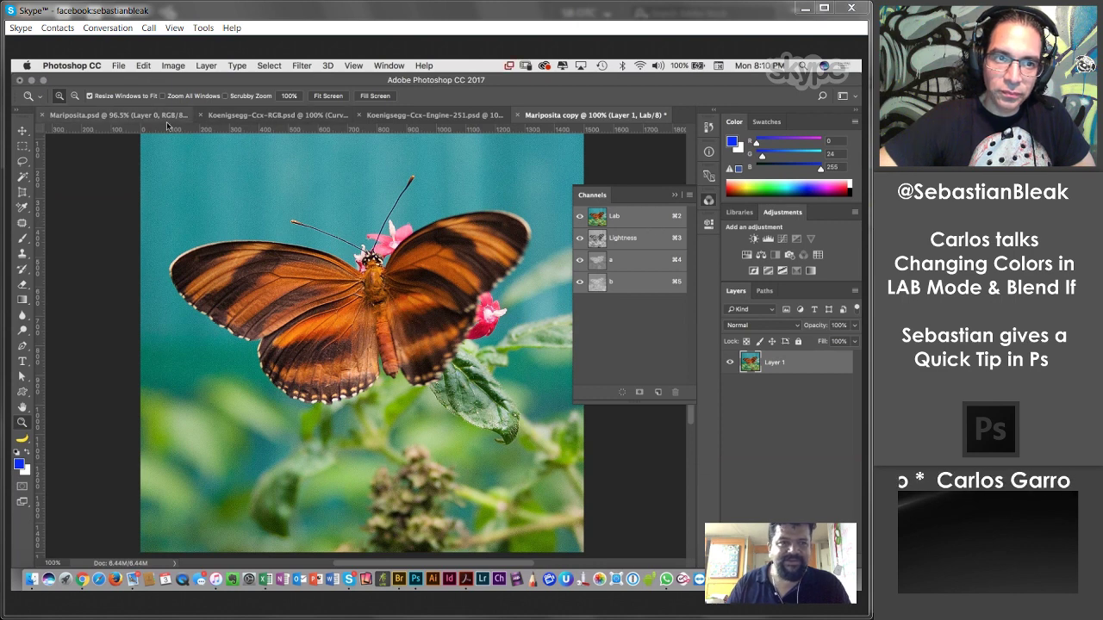
click(136, 116)
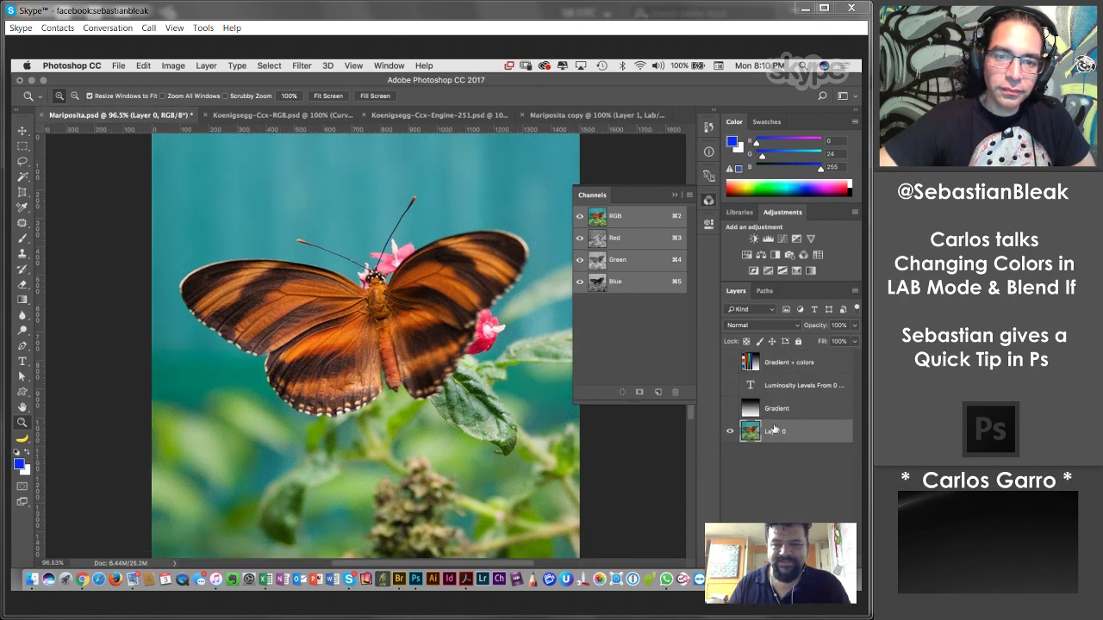
click(23, 131)
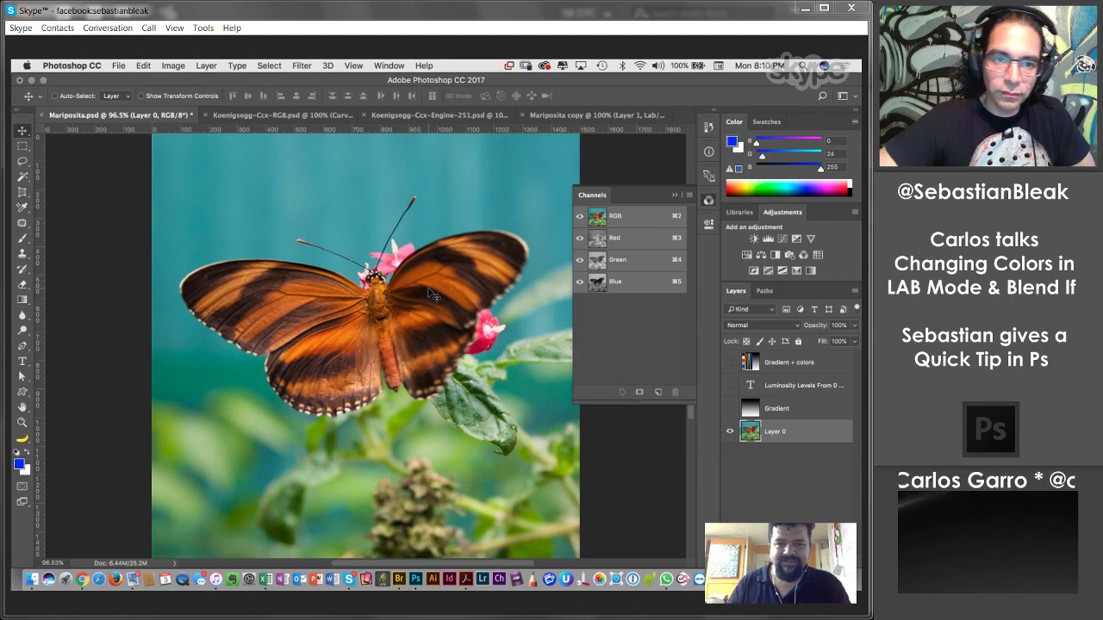
drag(461, 261, 524, 180)
drag(453, 249, 456, 252)
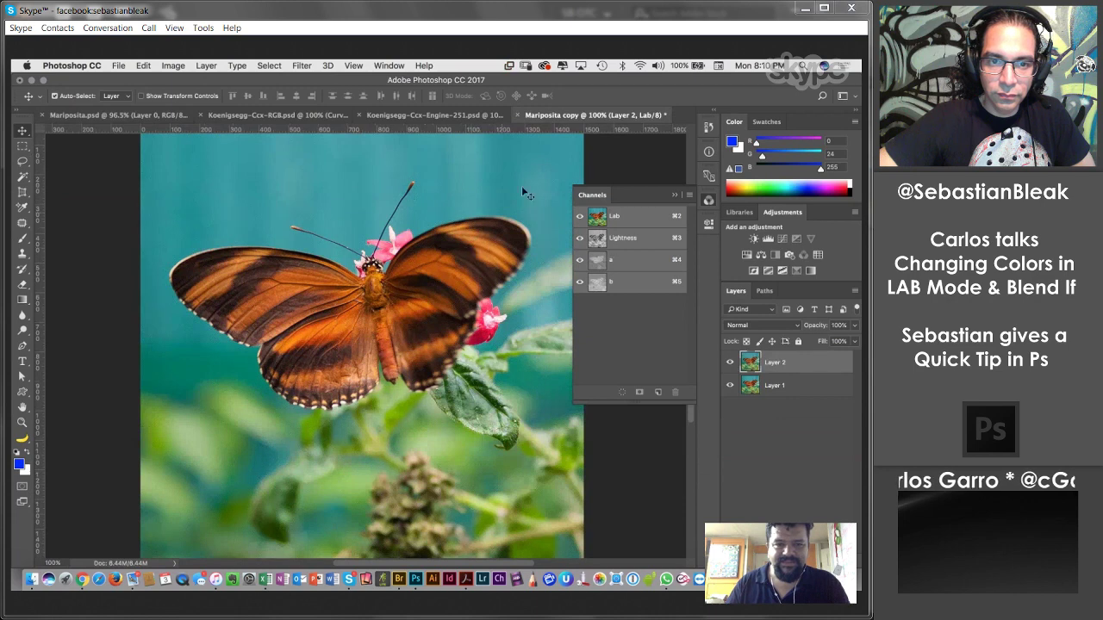
click(729, 365)
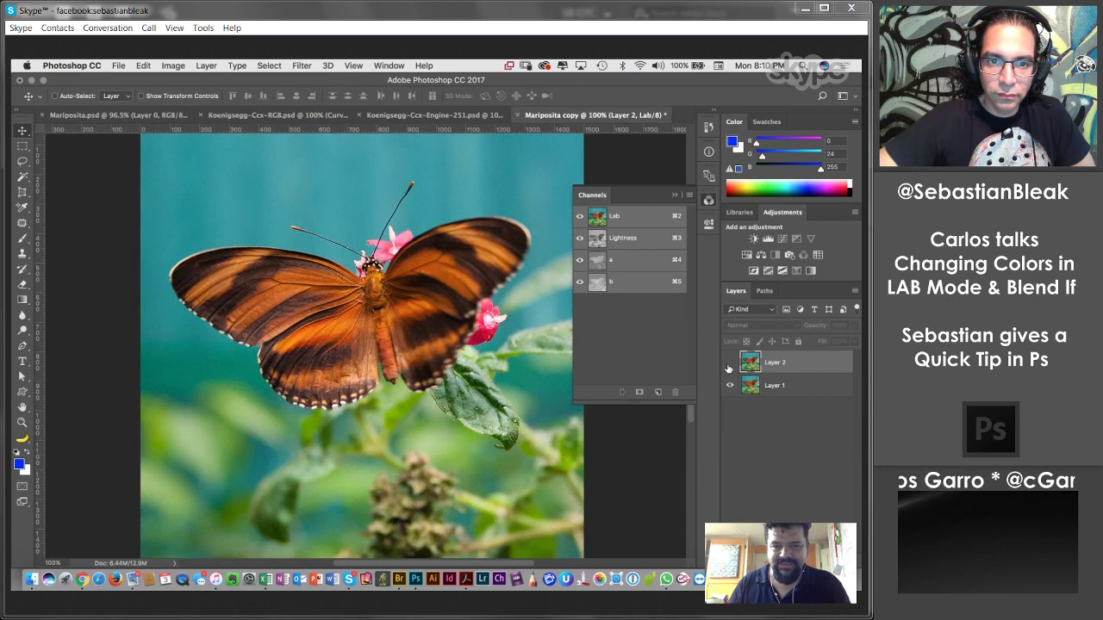
click(729, 366)
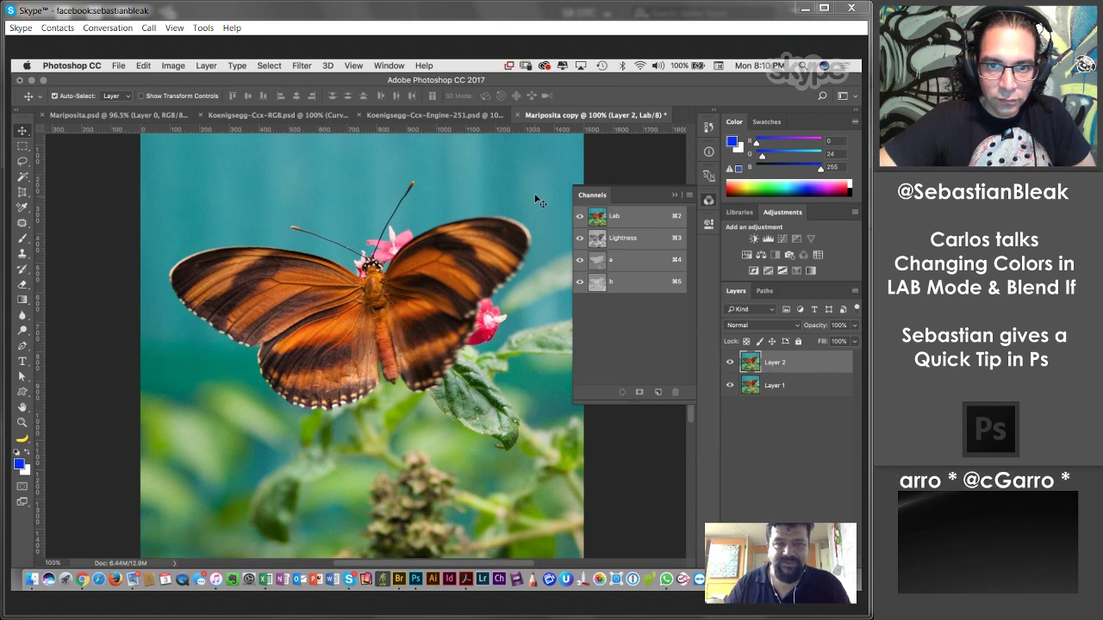
key(ctrl+e)
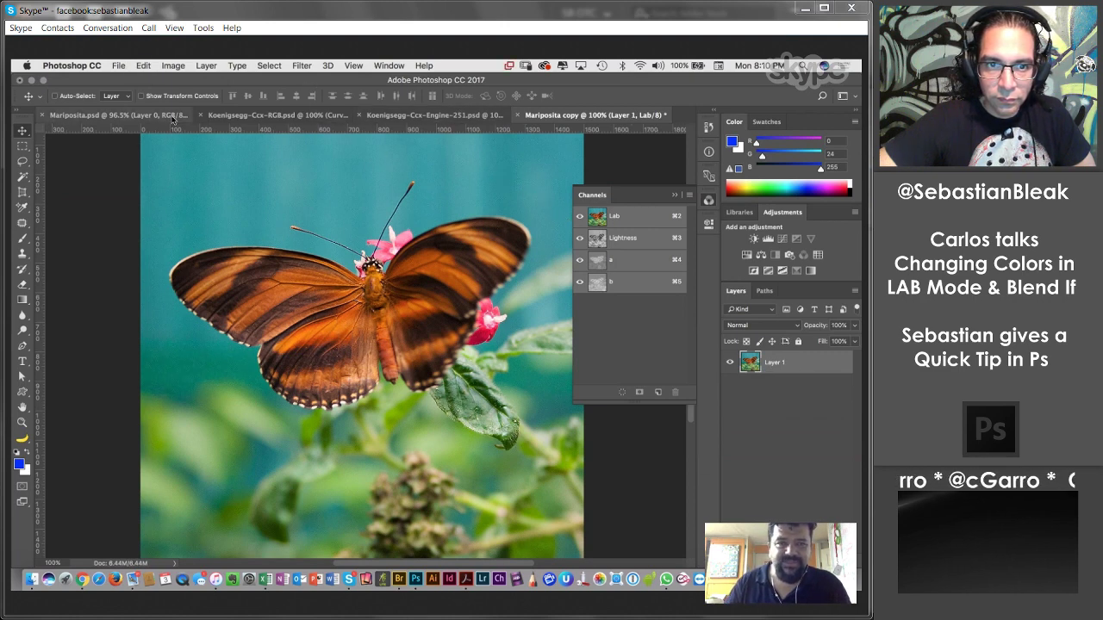
In Mariposita.psd, duplicate Layer 0 and hide the original Layer 0.
click(144, 119)
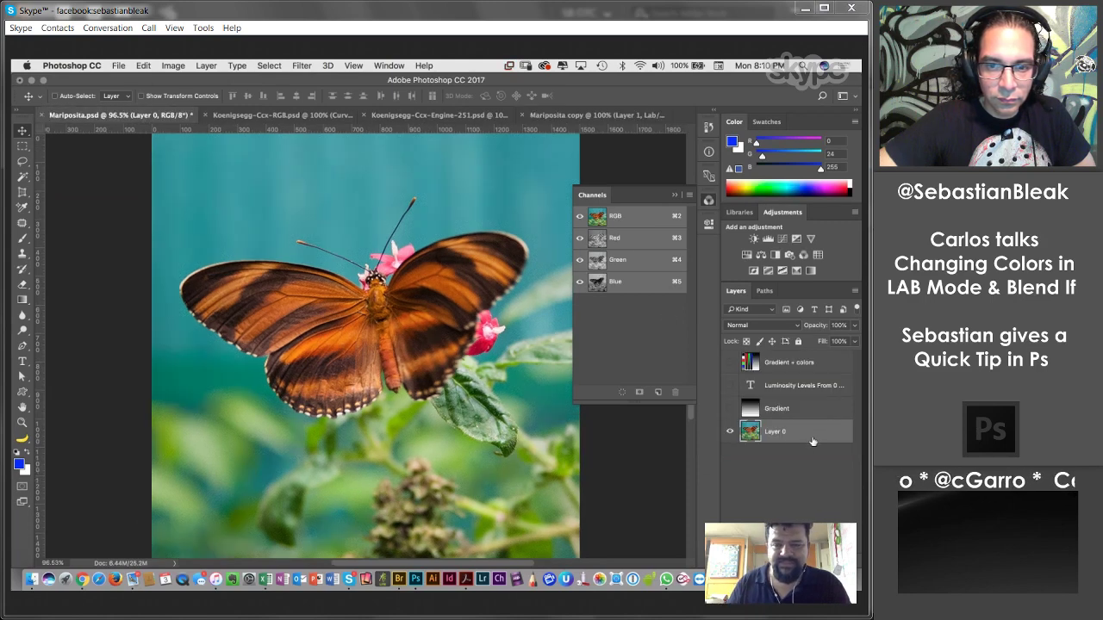
key(ctrl+j)
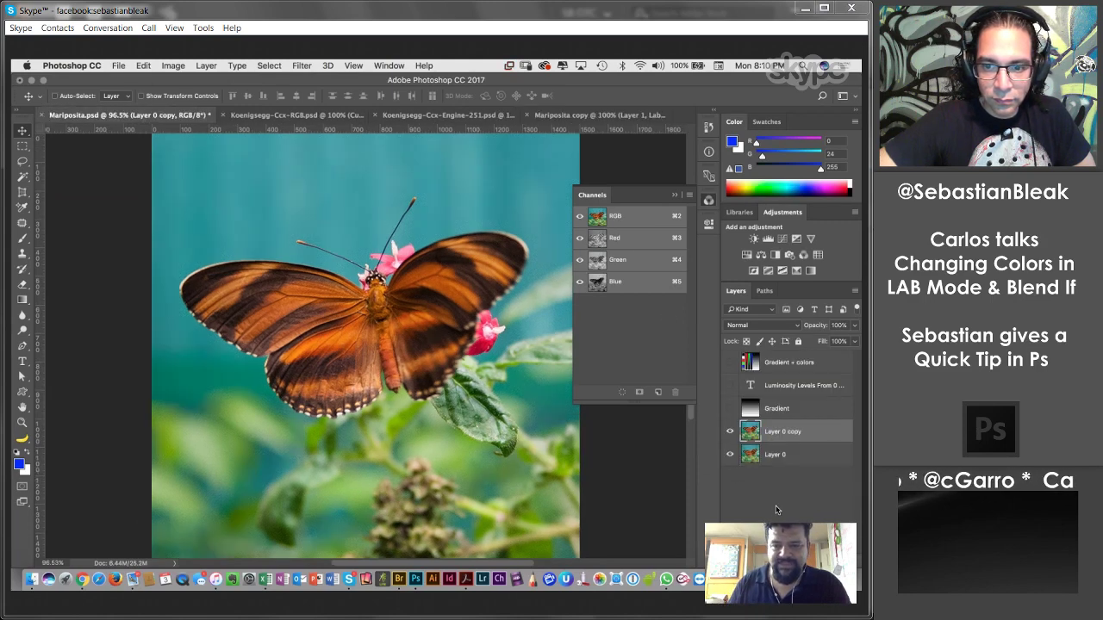
click(731, 456)
Sharpen Layer 0 copy with Unsharp Mask at 500%, 0.8 px radius, 10-level threshold.
click(301, 65)
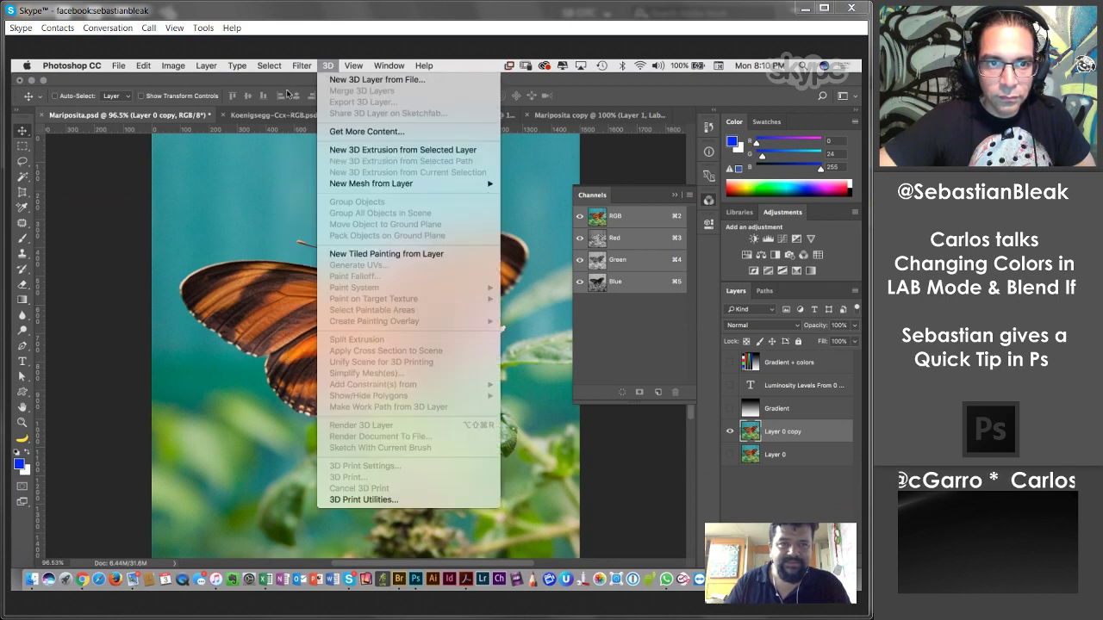
mouse_move(333, 303)
mouse_move(339, 273)
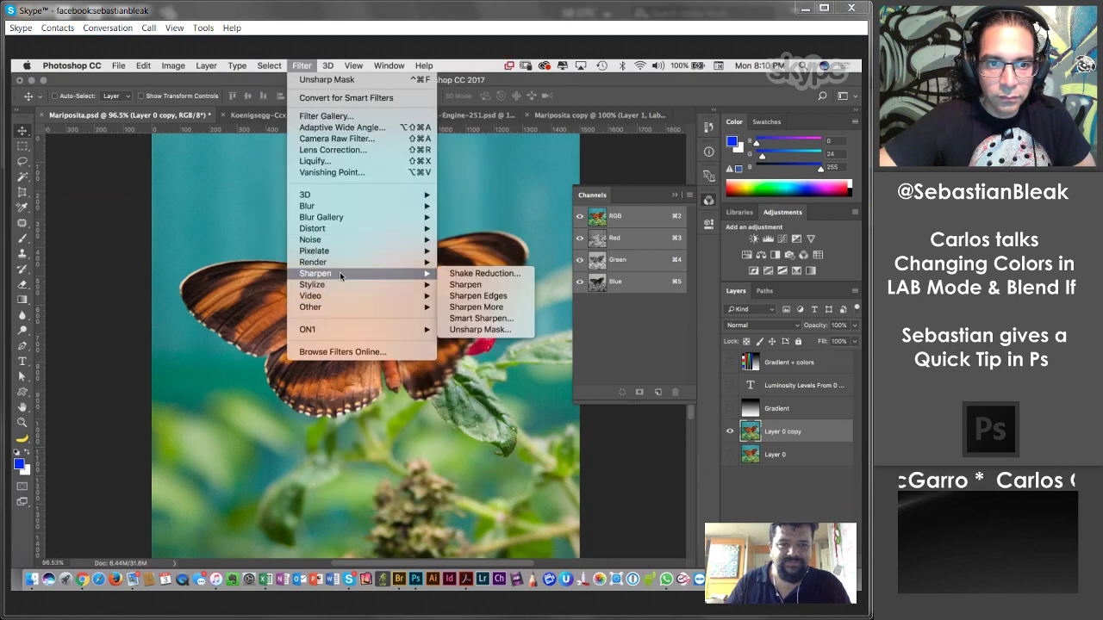
click(505, 332)
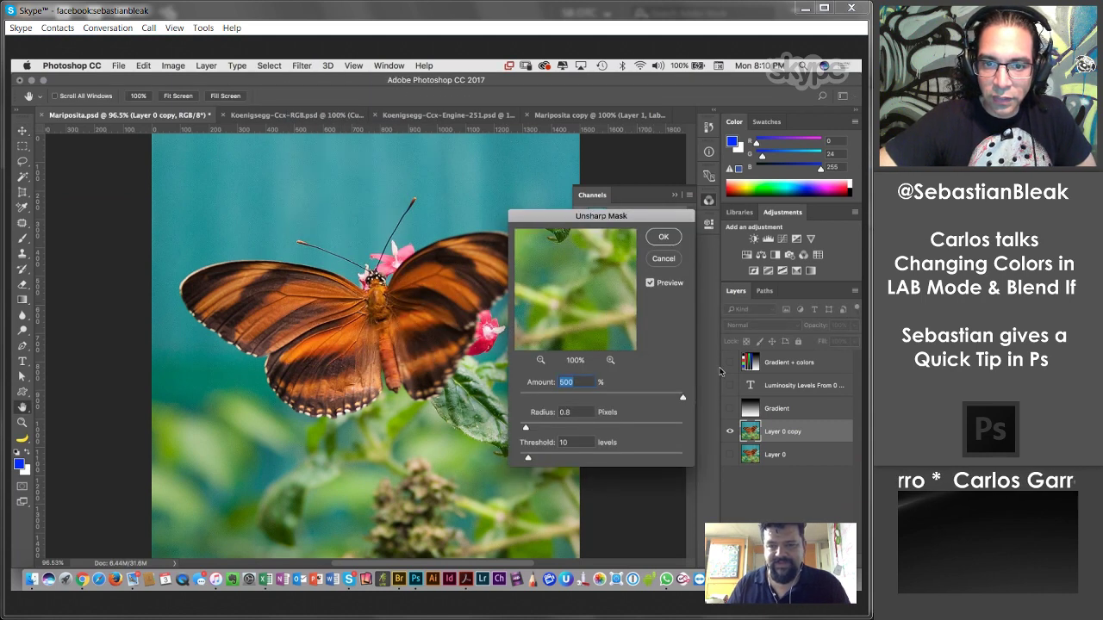
click(666, 238)
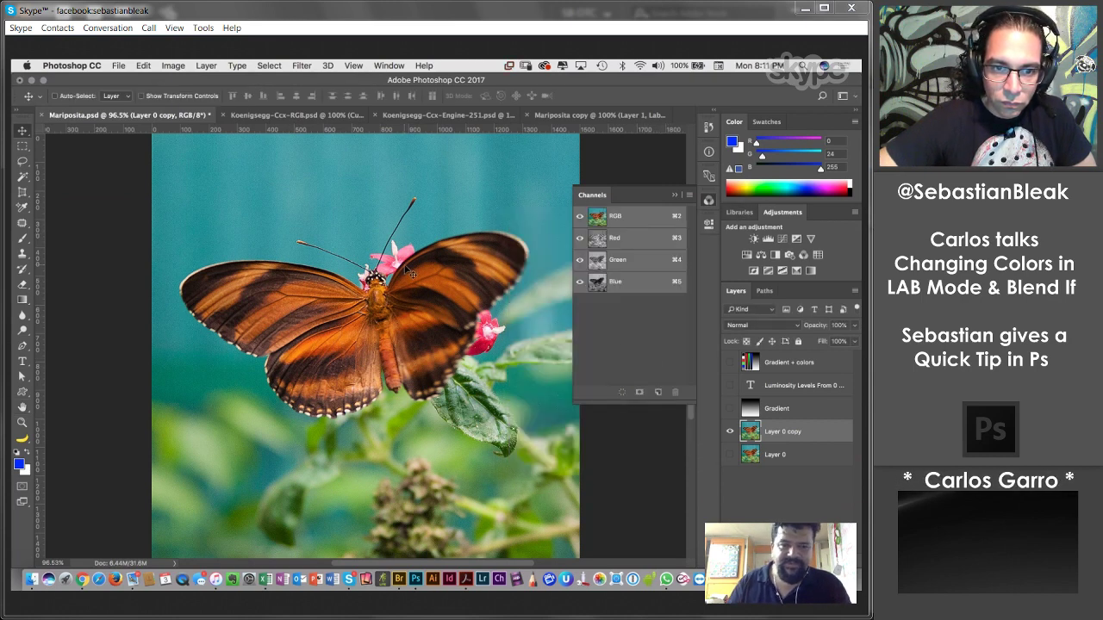
drag(371, 274, 569, 119)
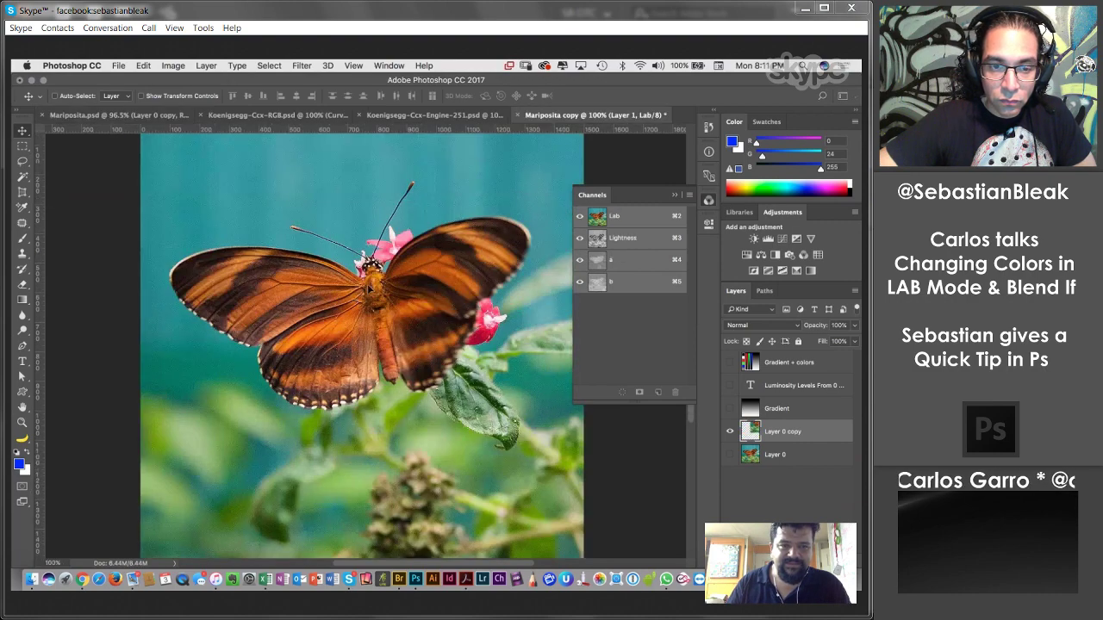
Drop the sharpened layer into Mariposita copy and toggle it to compare with Layer 1.
drag(368, 291, 379, 290)
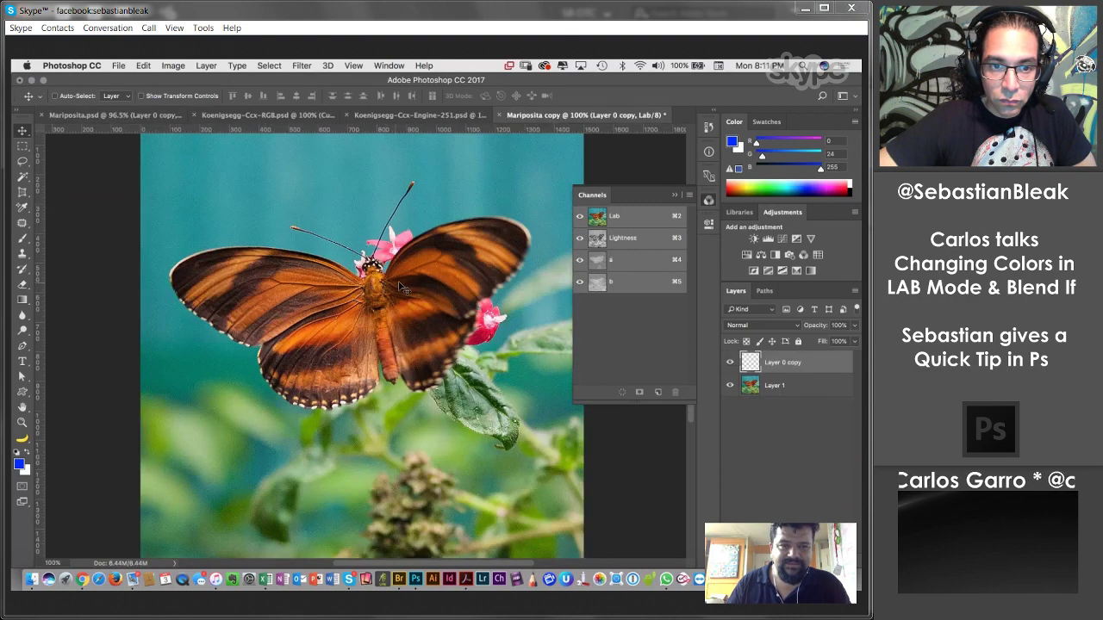
click(731, 366)
click(730, 364)
click(730, 364)
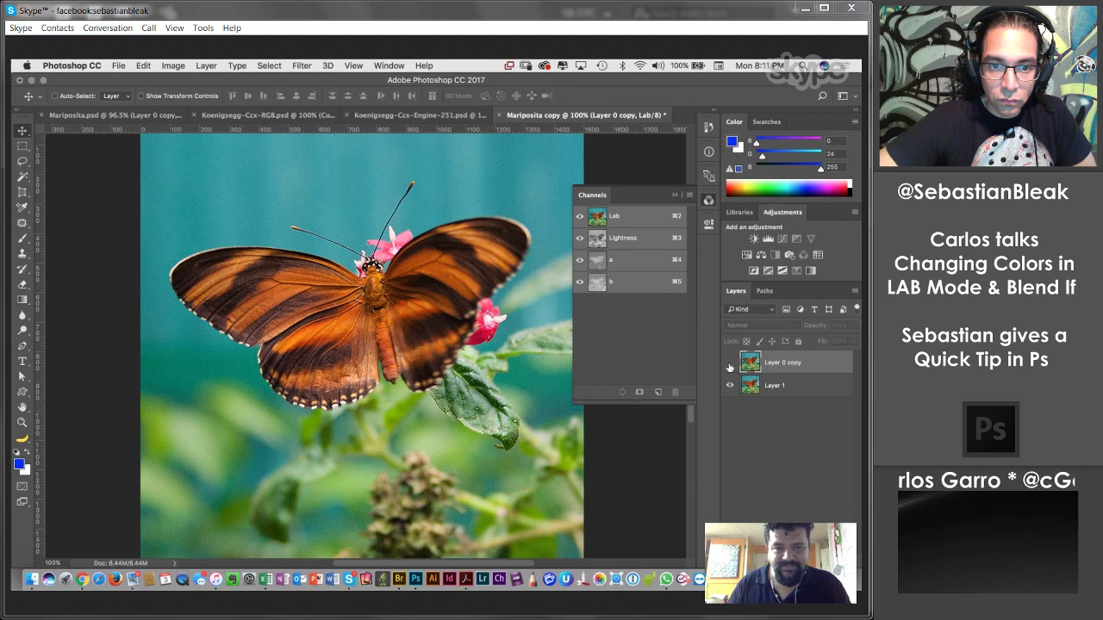
Zoom in on the head and antennae and toggle Layer 0 copy and Layer 1 to compare sharpening.
key(z)
drag(289, 212, 393, 324)
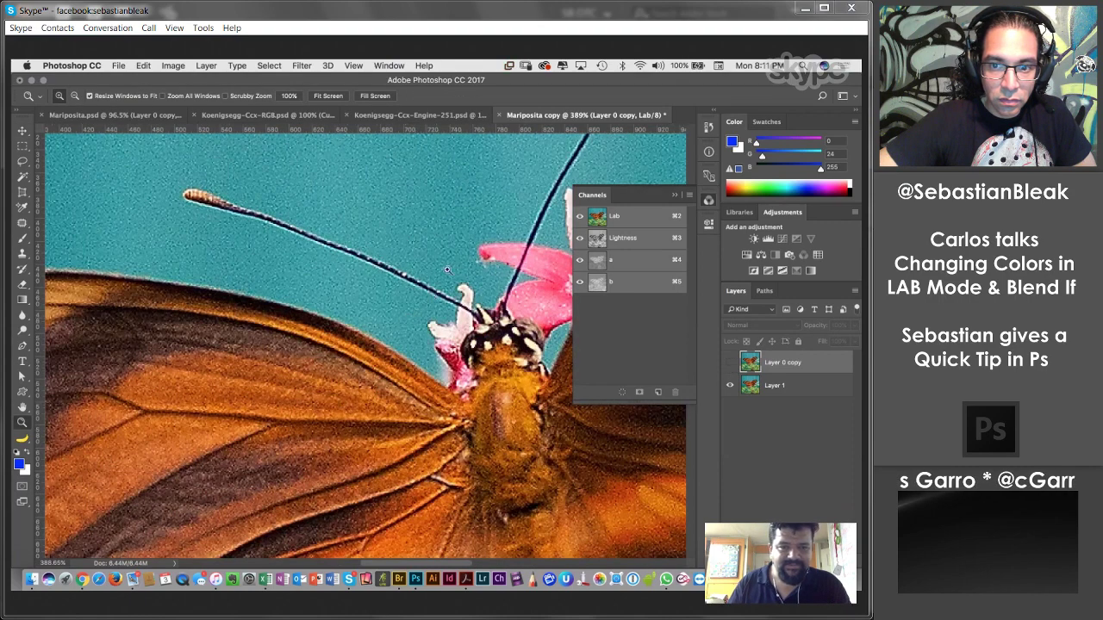
click(730, 363)
click(729, 386)
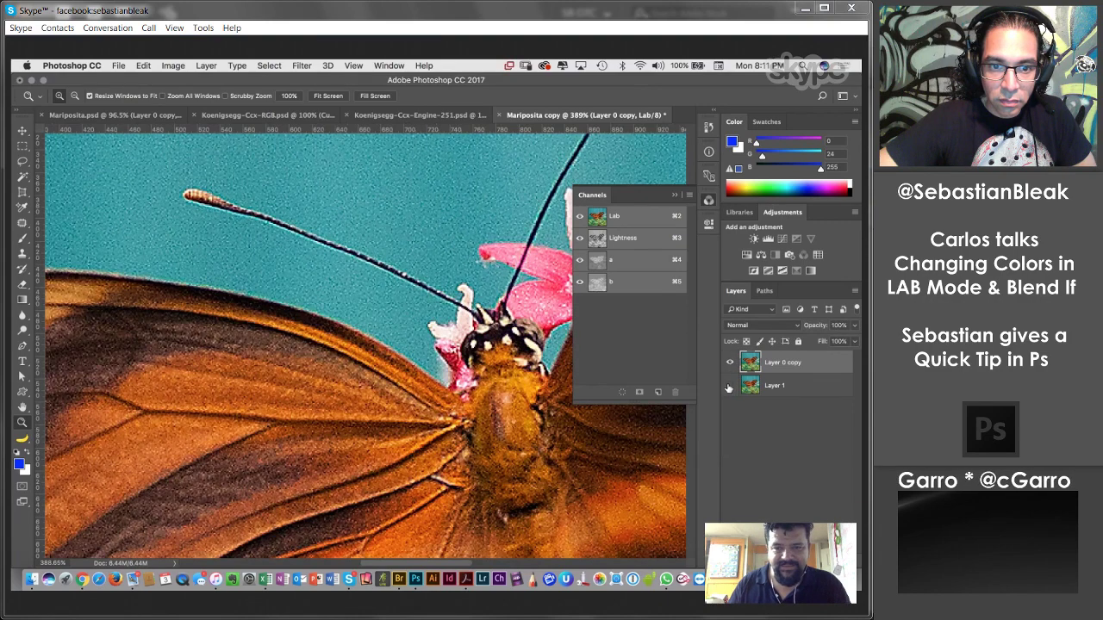
click(730, 363)
click(730, 363)
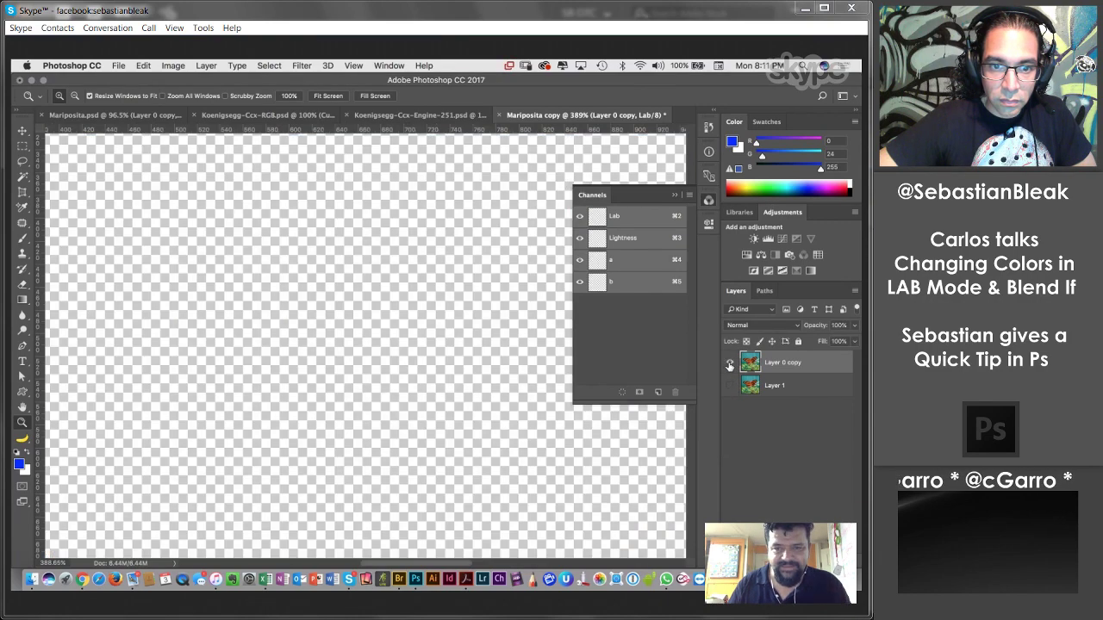
click(730, 386)
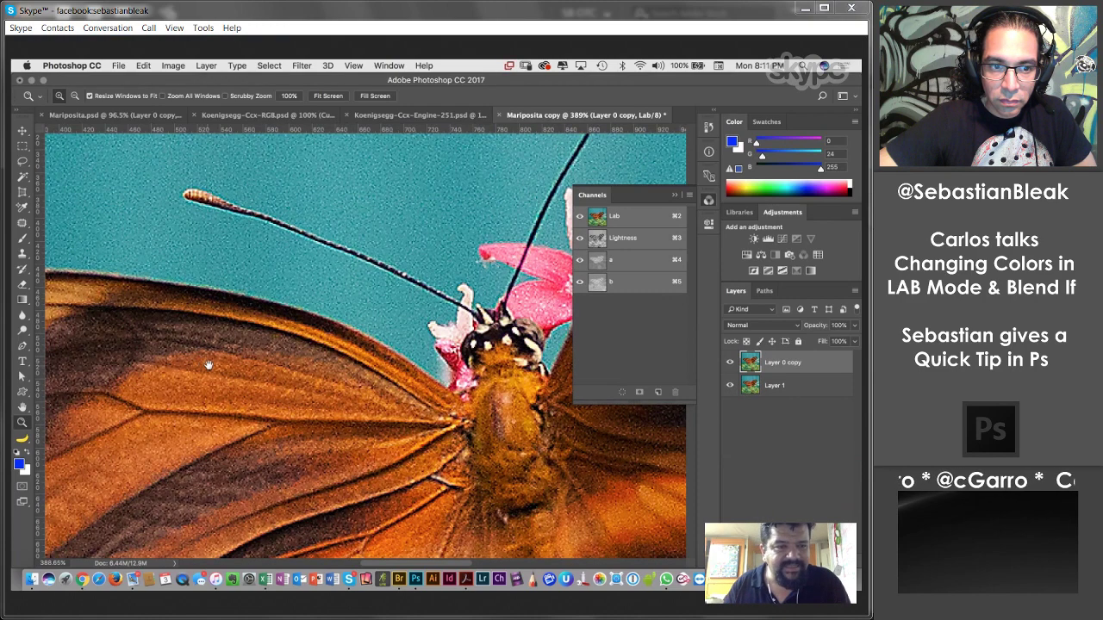
Compare the layers along the left wing's edge, then zoom back out to 200%.
drag(209, 364, 365, 304)
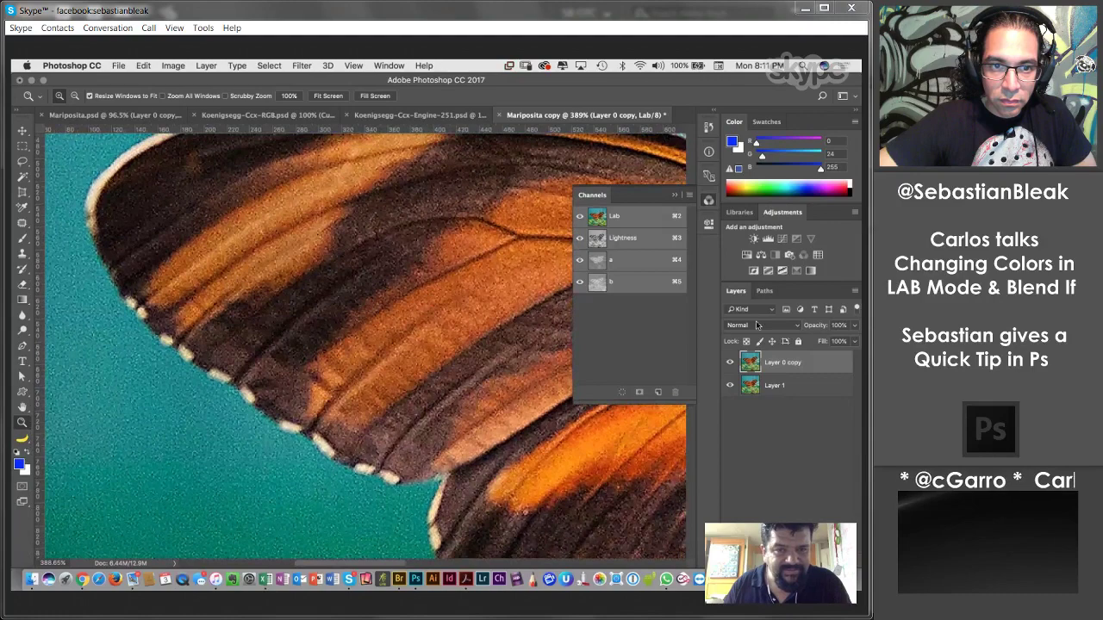
click(731, 364)
click(731, 363)
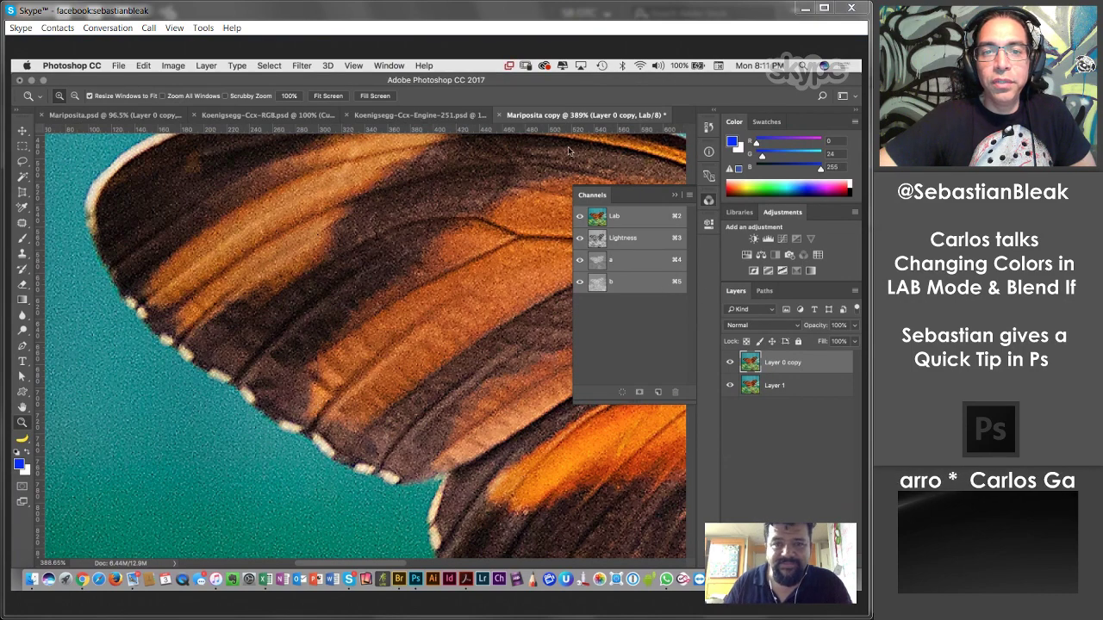
key(alt)
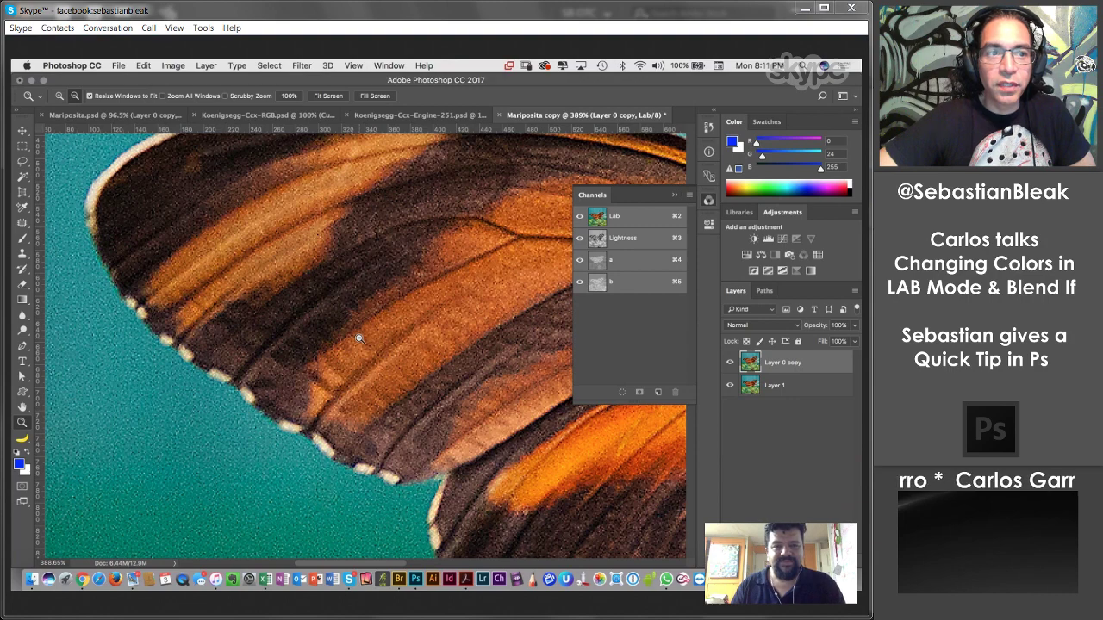
alt+click(358, 338)
alt+click(358, 338)
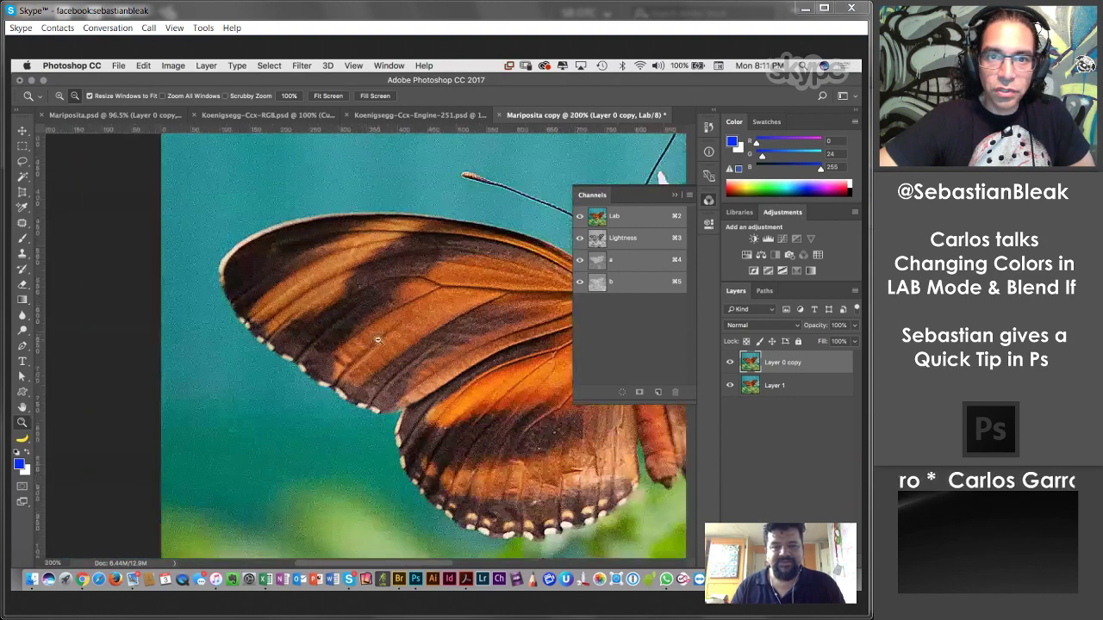
Inspect the a, b and Lightness channels individually with the wing zoomed to 300%.
click(631, 261)
click(474, 323)
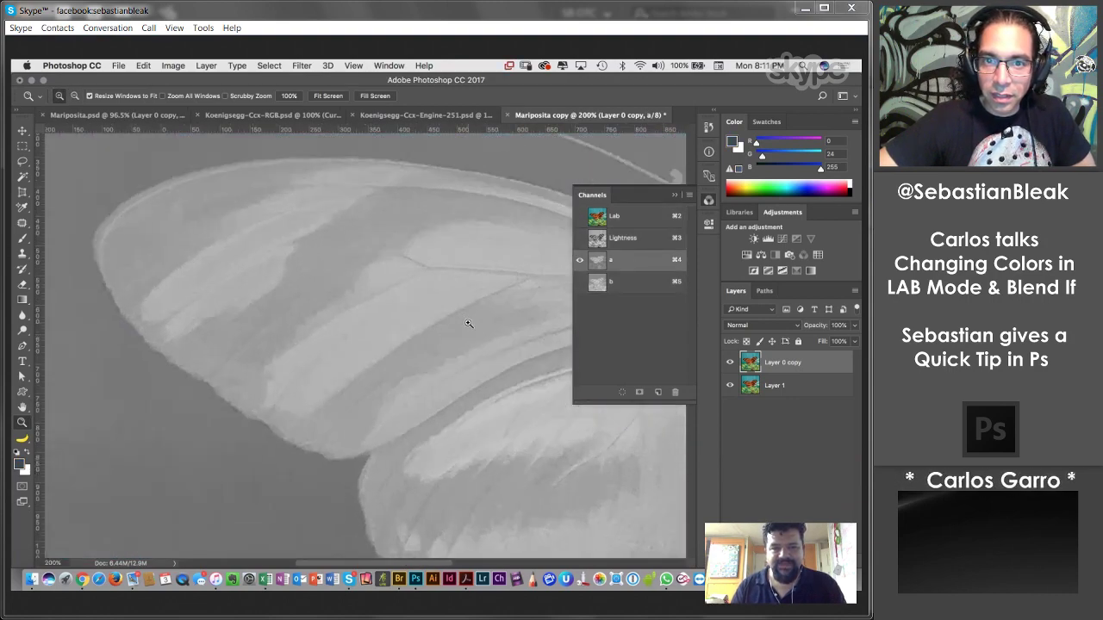
click(640, 283)
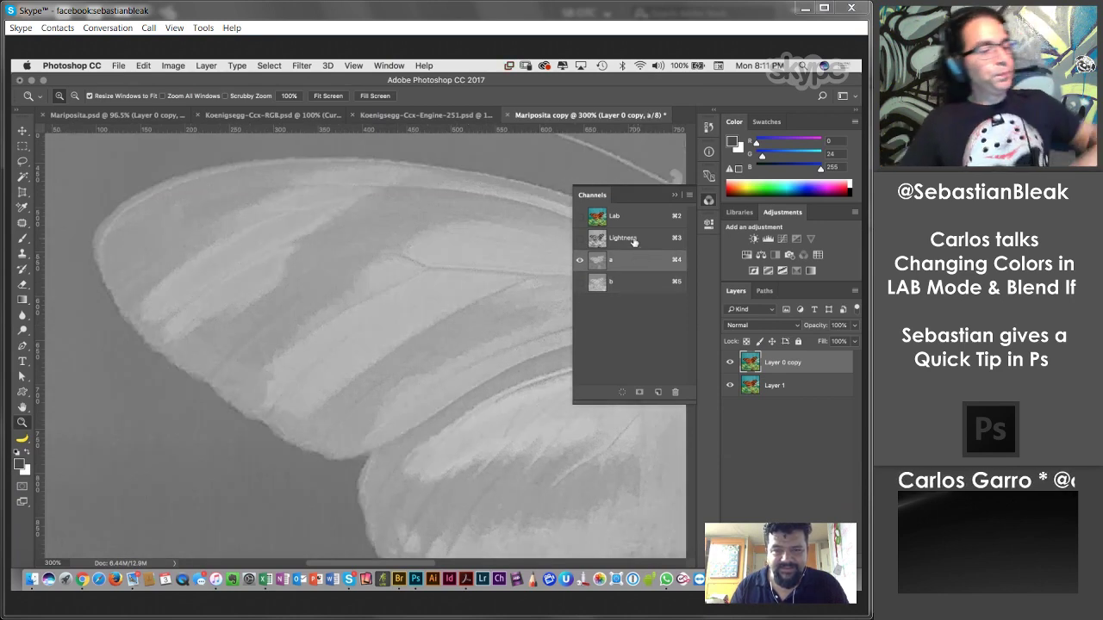
click(629, 239)
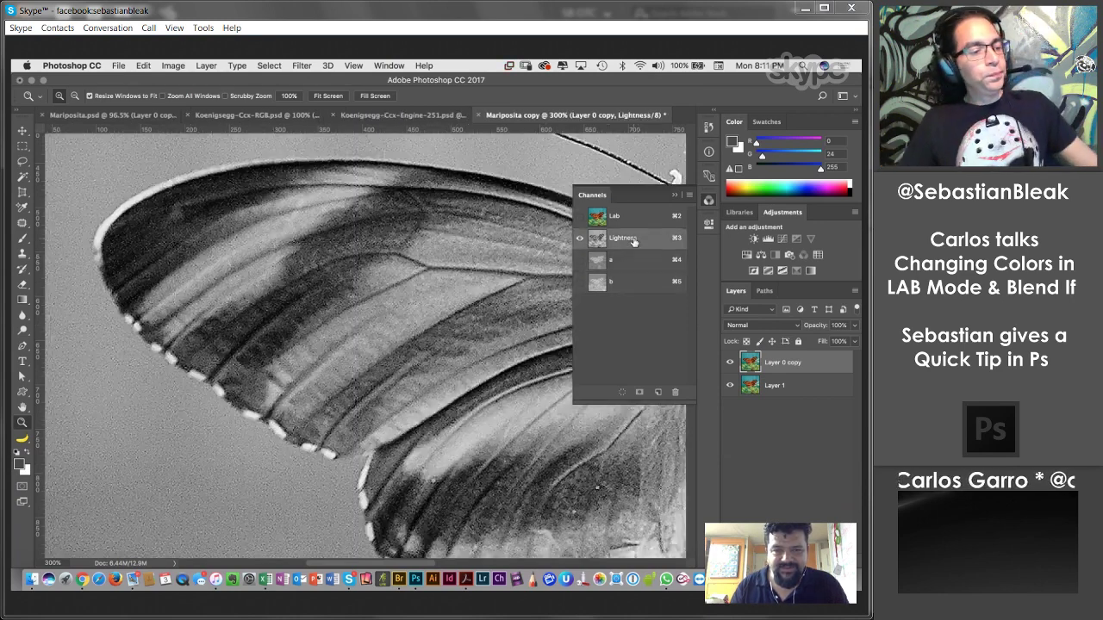
Hide Layer 0 copy and cycle Layer 1 through its b, a, Lightness and composite channels.
click(802, 386)
click(729, 362)
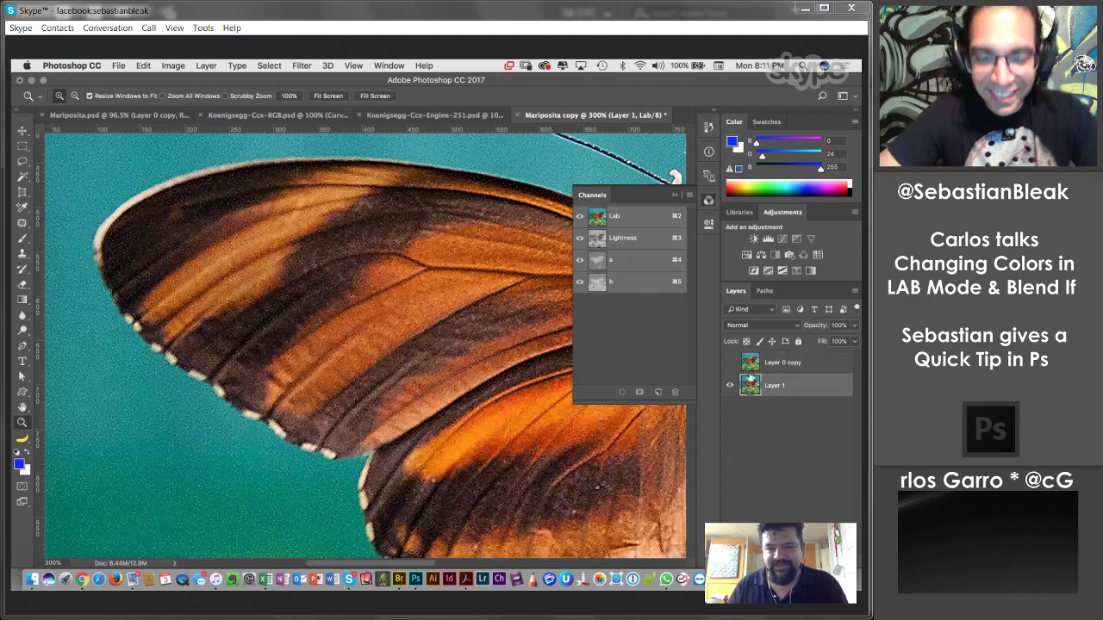
click(644, 291)
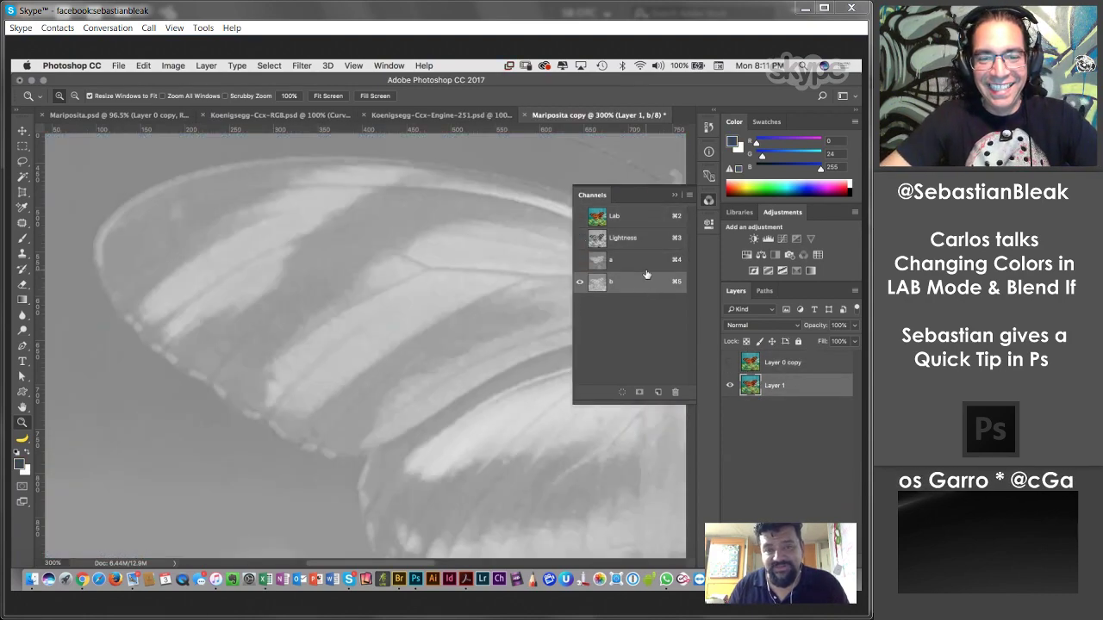
click(647, 274)
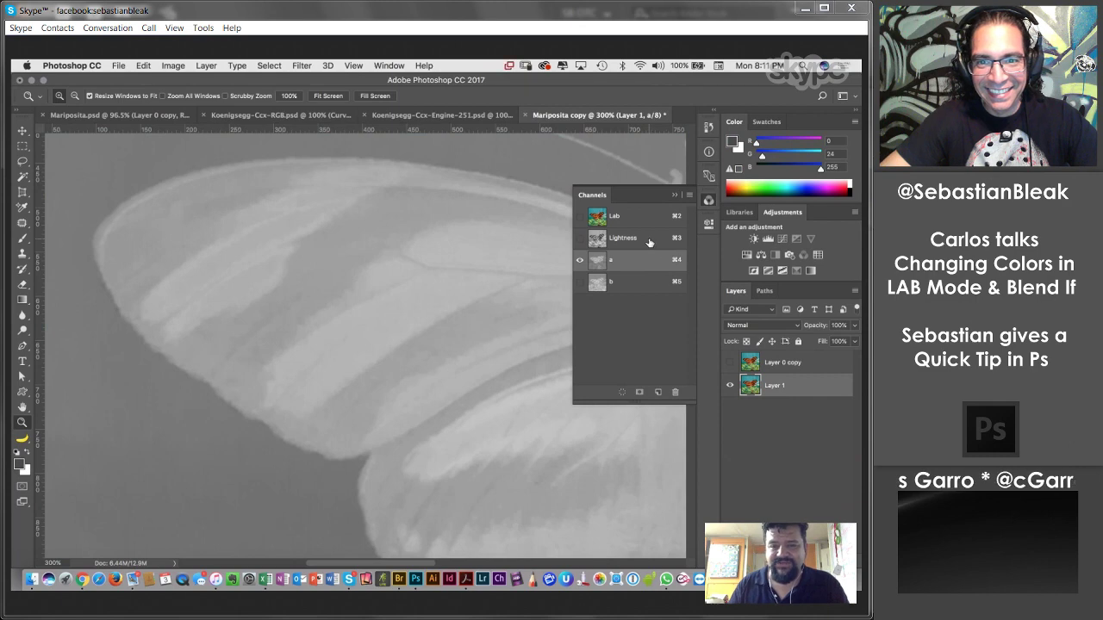
click(653, 239)
click(652, 221)
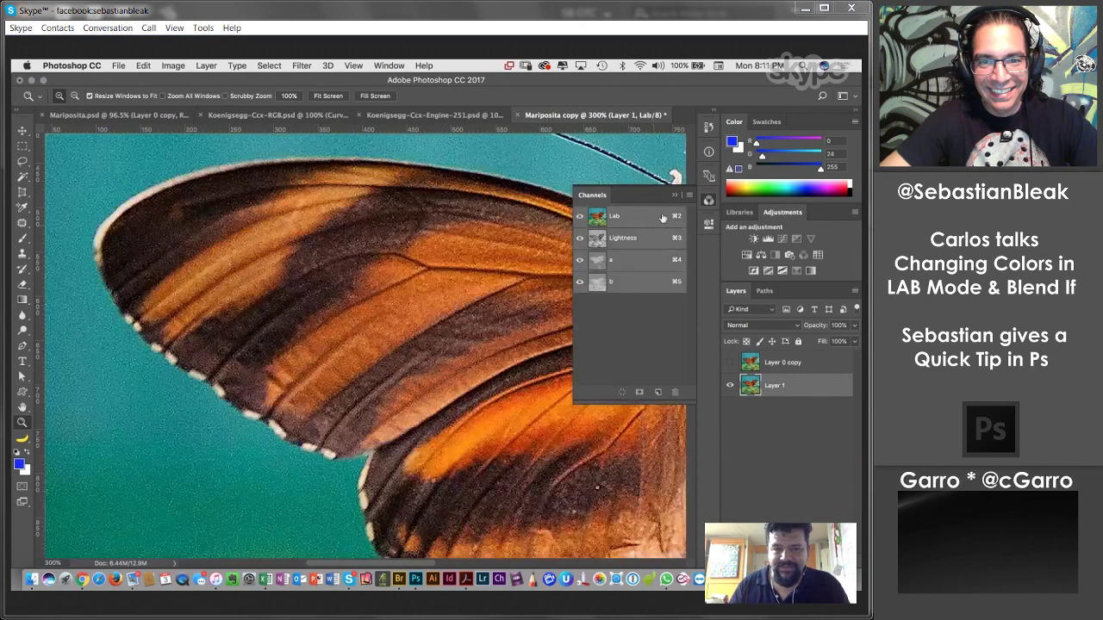
click(652, 261)
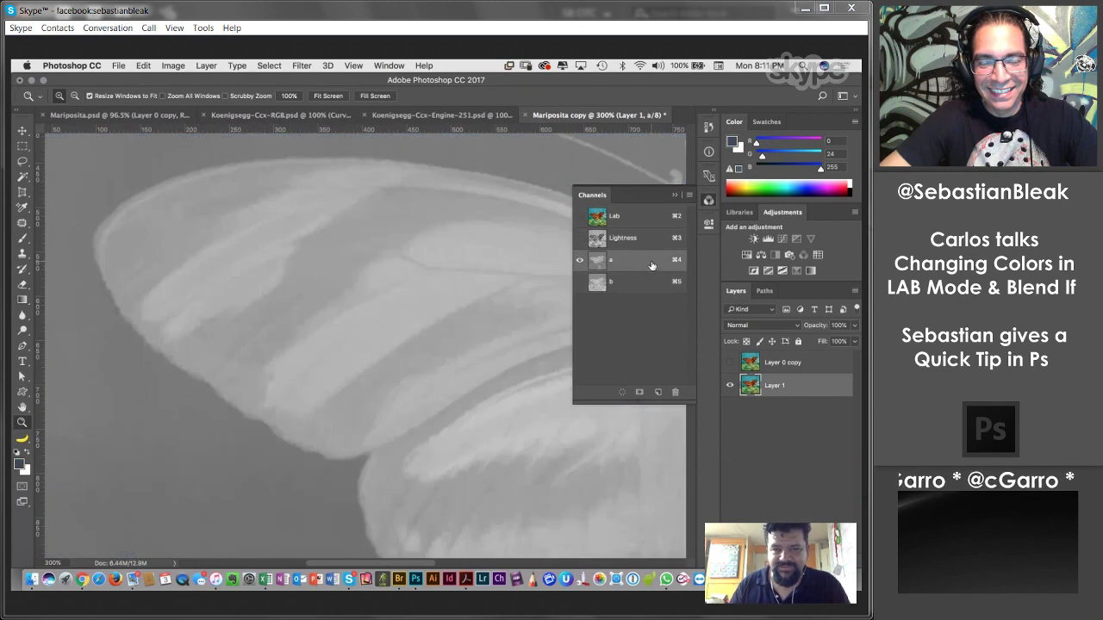
click(638, 284)
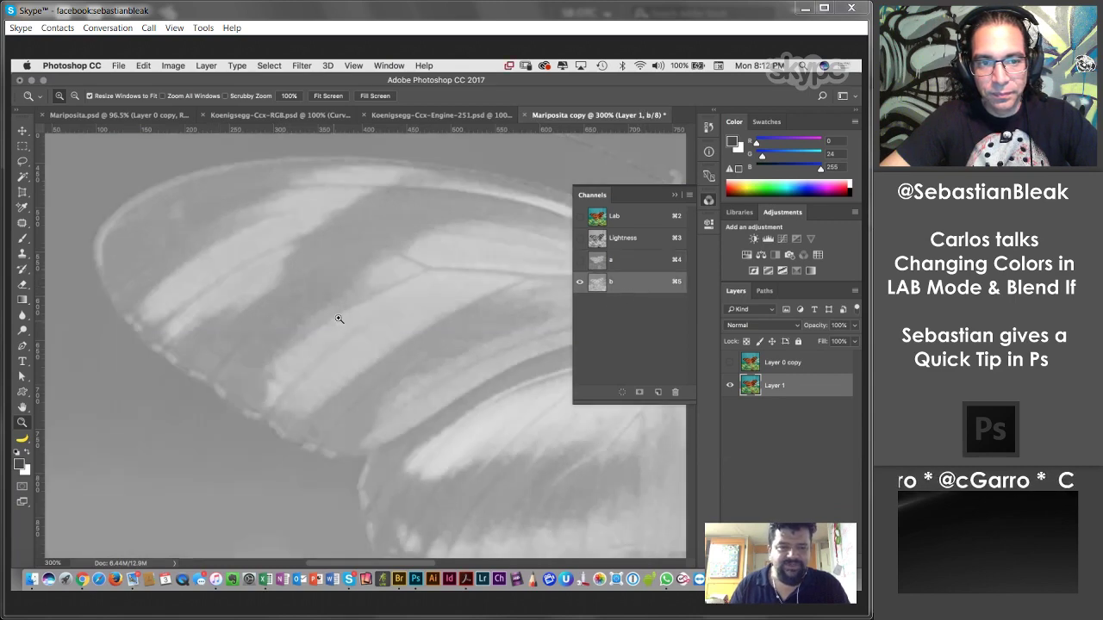
Return to the full-colour Lab composite with Layer 0 copy selected and visible.
scroll(430, 344, up, 2)
scroll(431, 345, right, 1)
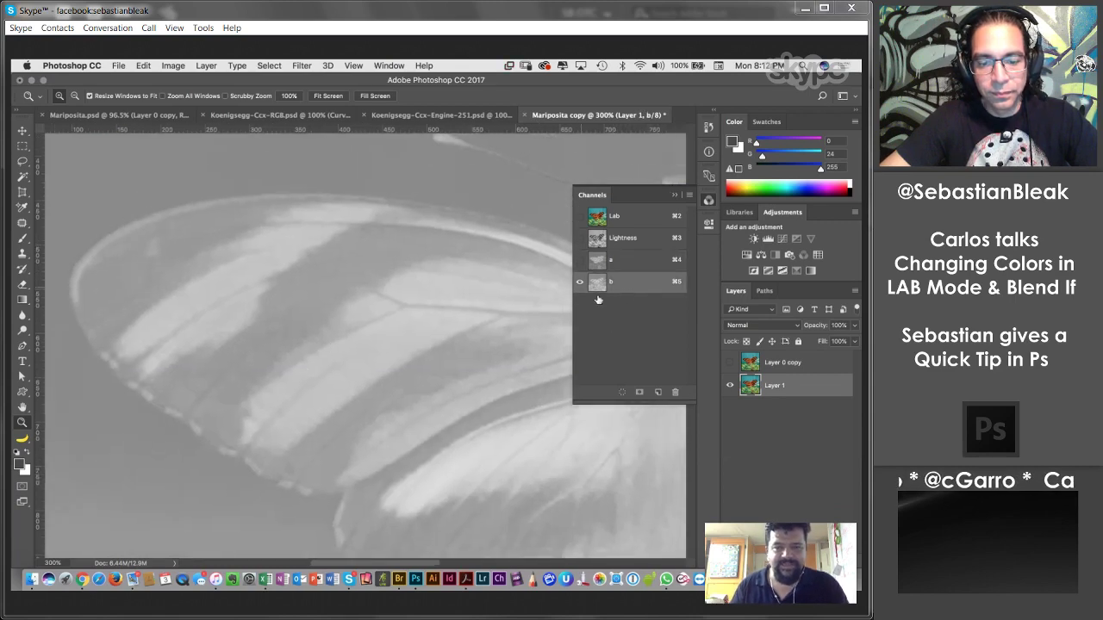
click(640, 222)
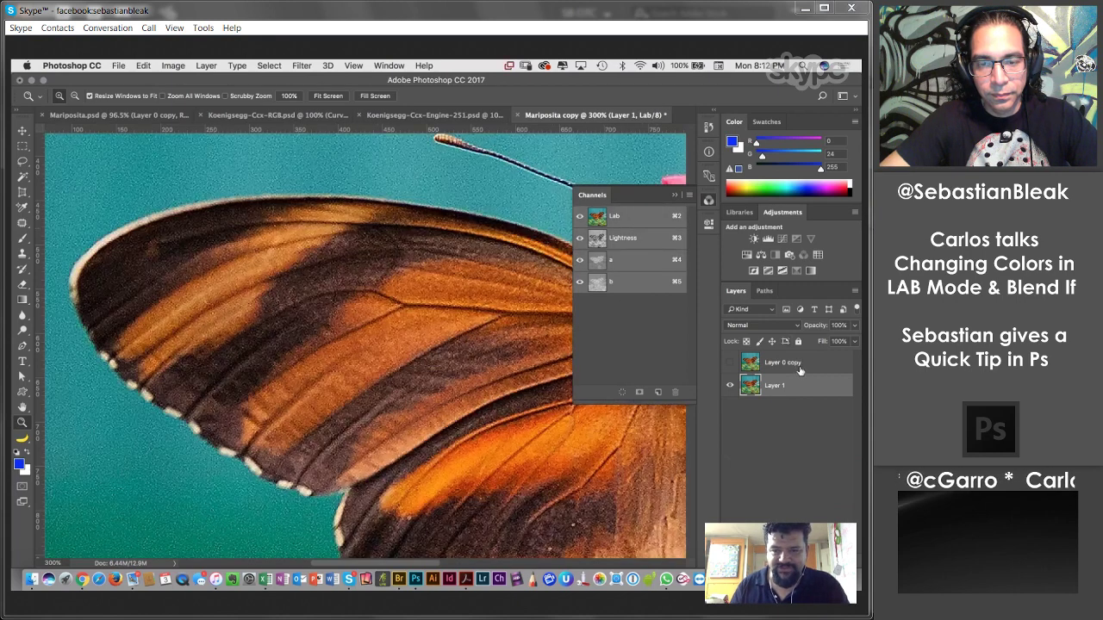
click(792, 362)
click(730, 363)
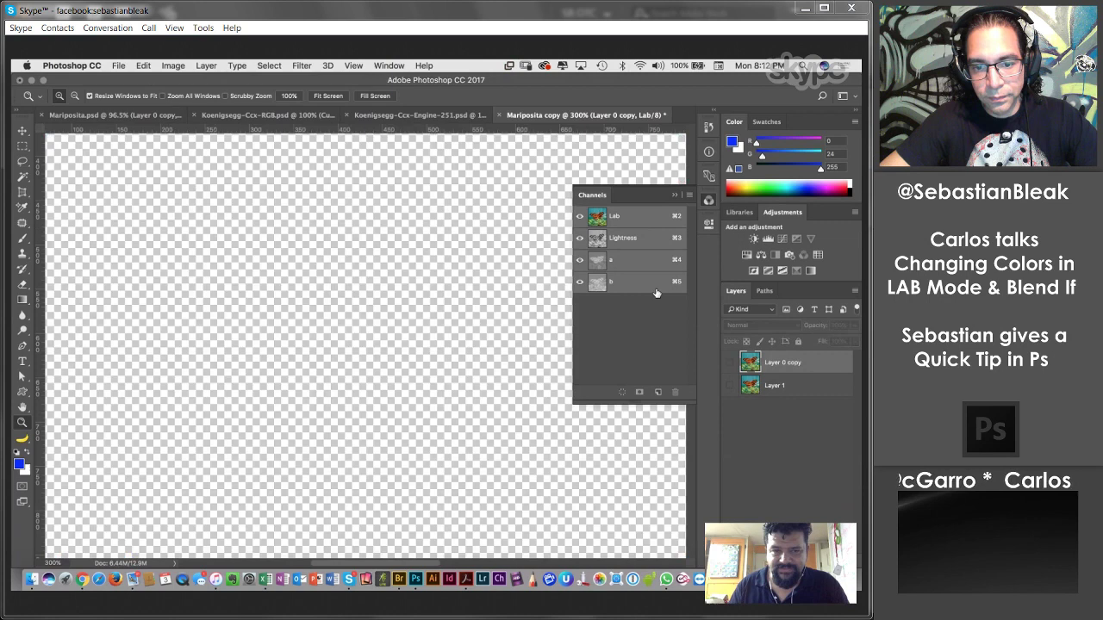
View the b channel with Layer 0 copy visible, zoomed to 623% on the wing's upper edge.
click(658, 295)
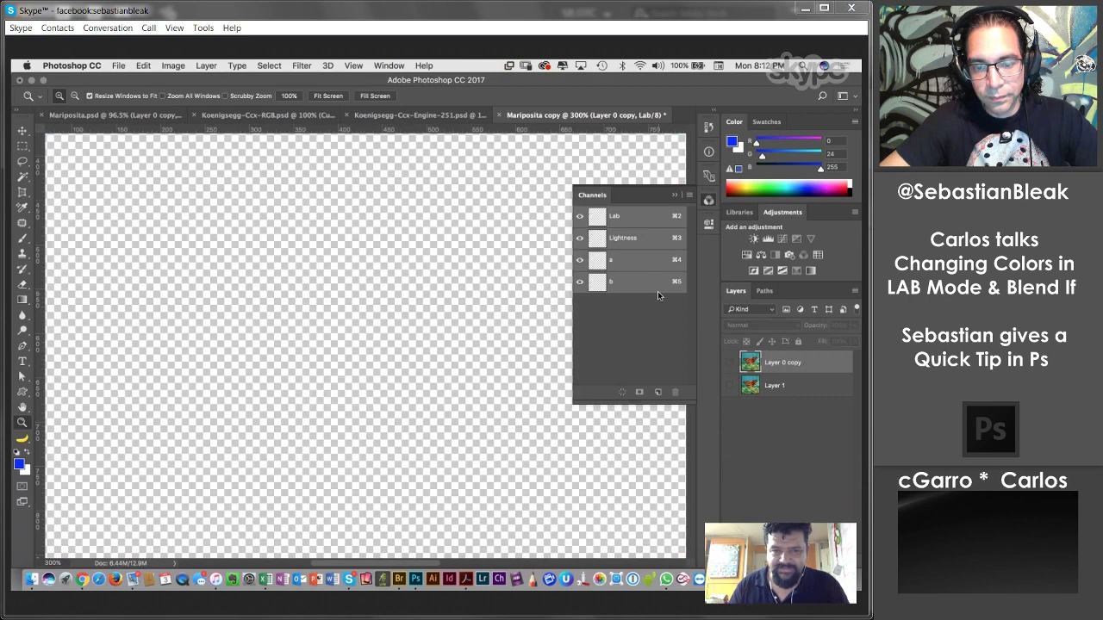
click(641, 284)
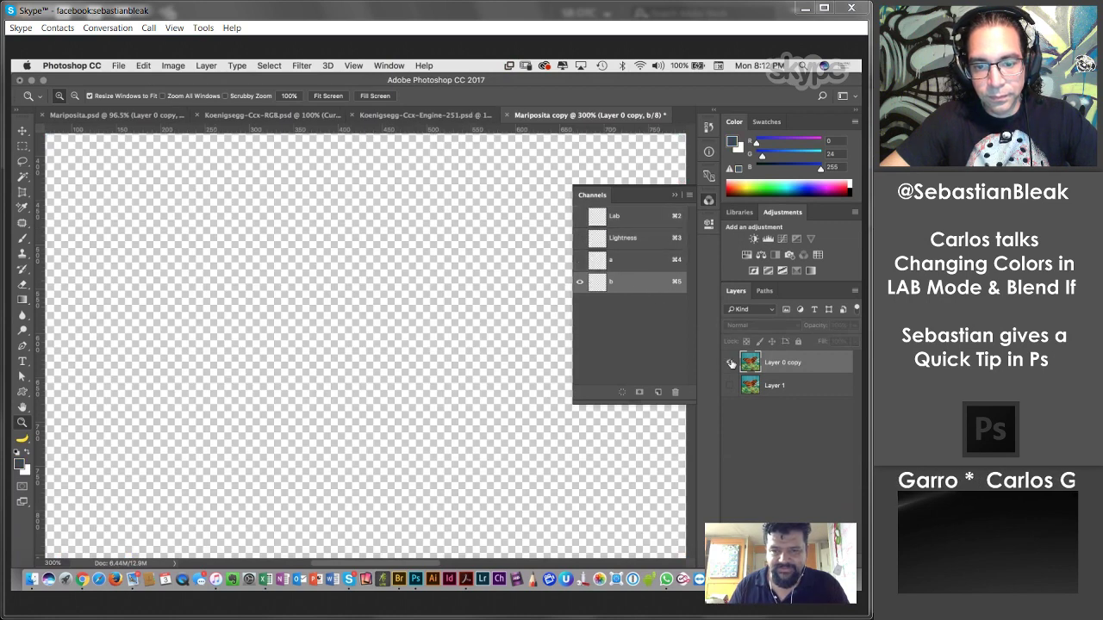
click(731, 363)
scroll(336, 284, up, 3)
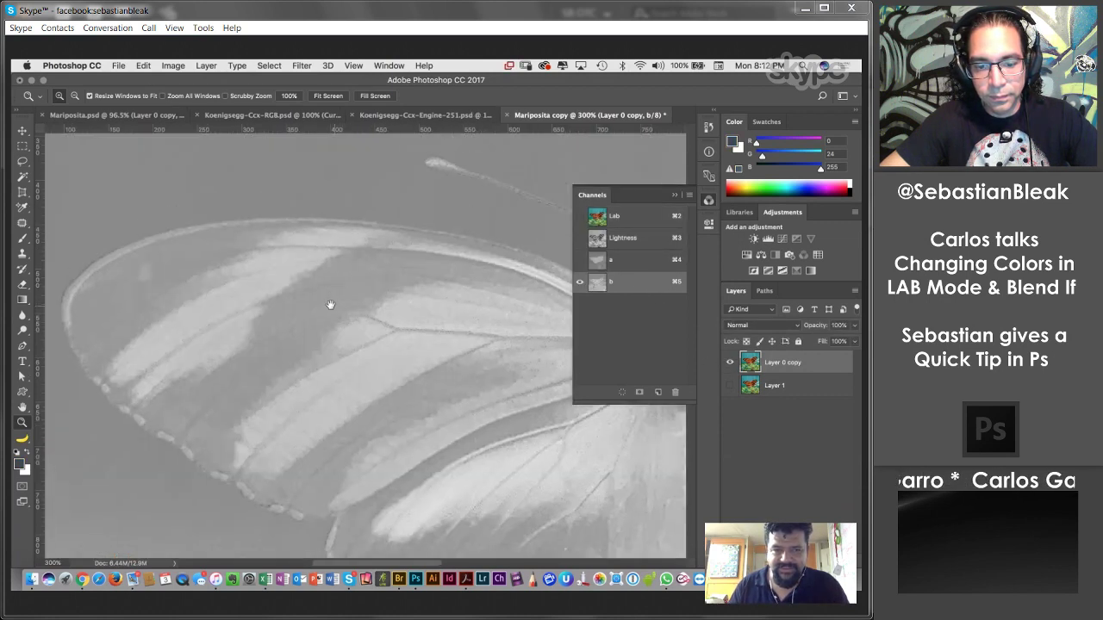
drag(343, 169, 531, 371)
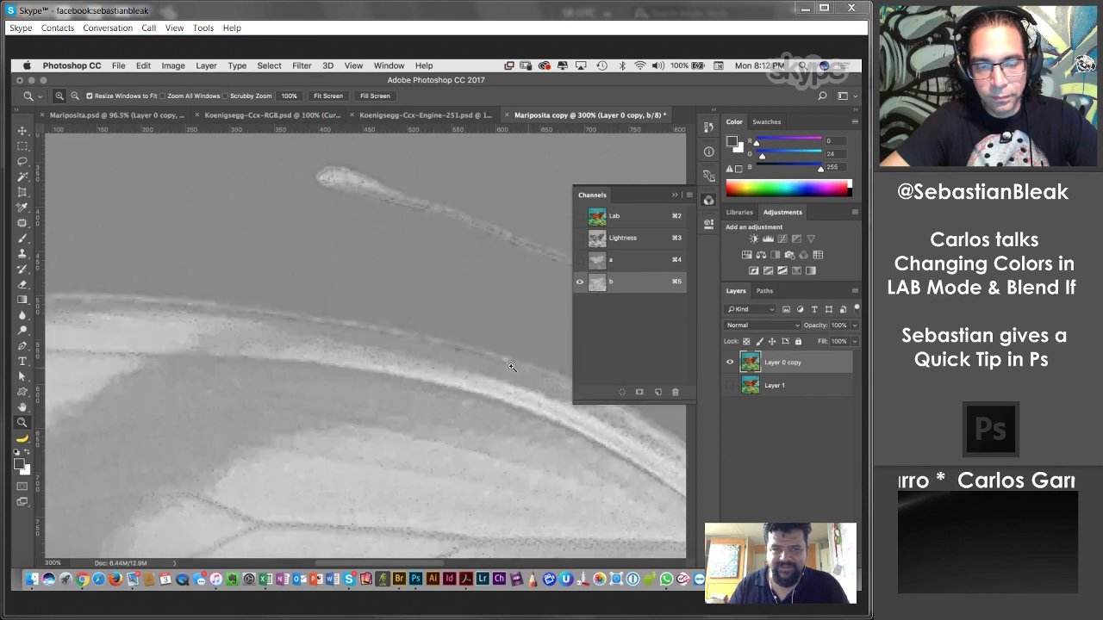
drag(328, 384, 492, 337)
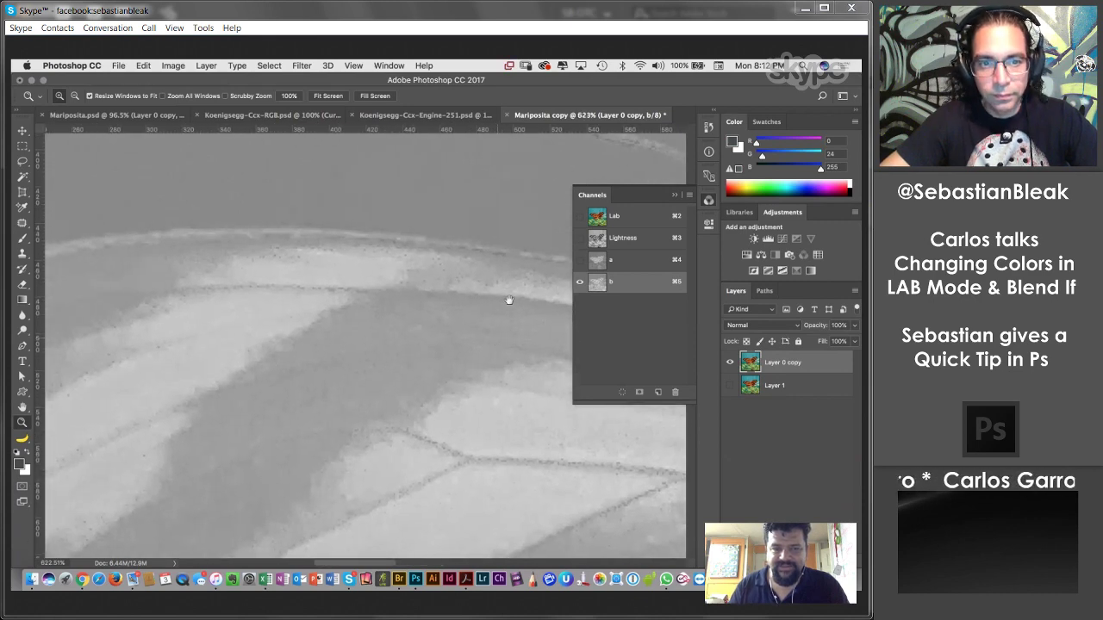
Flip between the a and b channels to compare, ending on b with the whole butterfly fitted.
click(635, 266)
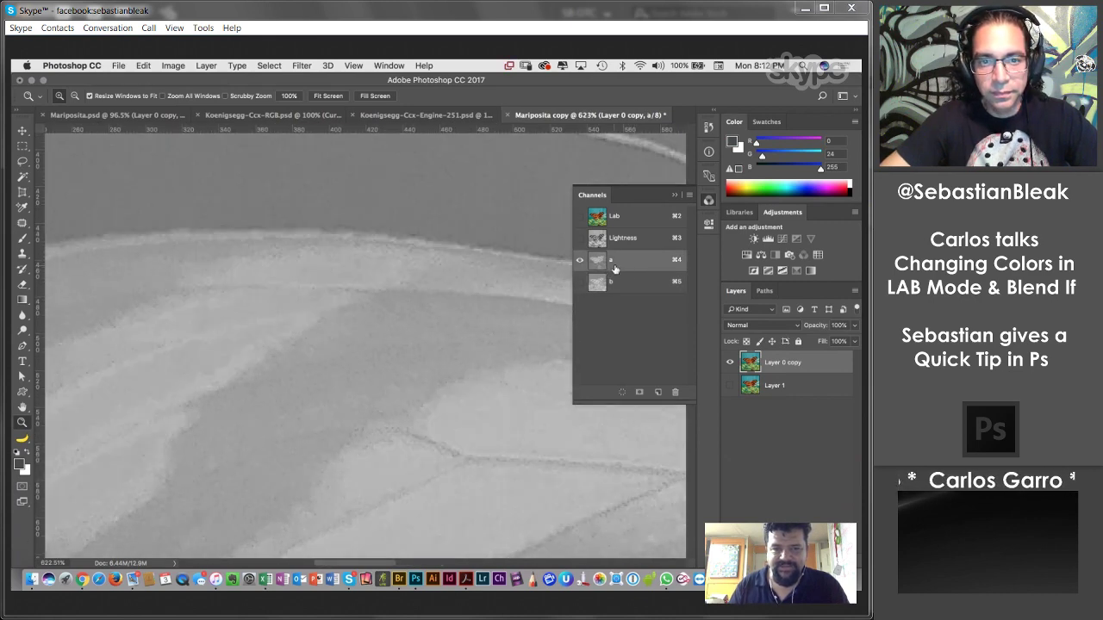
click(629, 284)
click(634, 263)
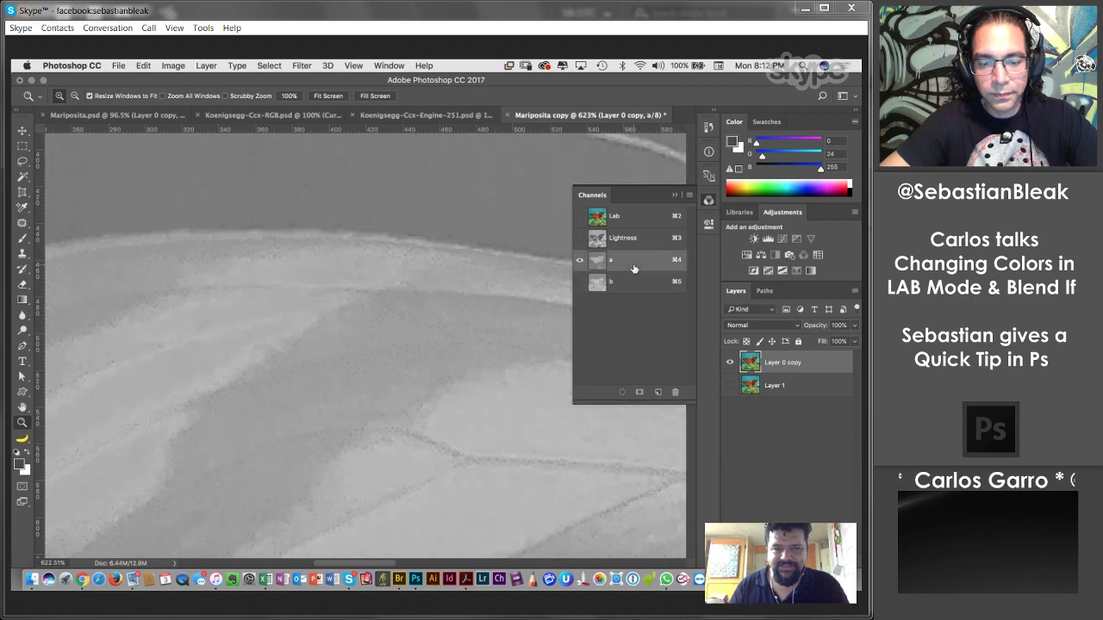
click(635, 284)
click(635, 265)
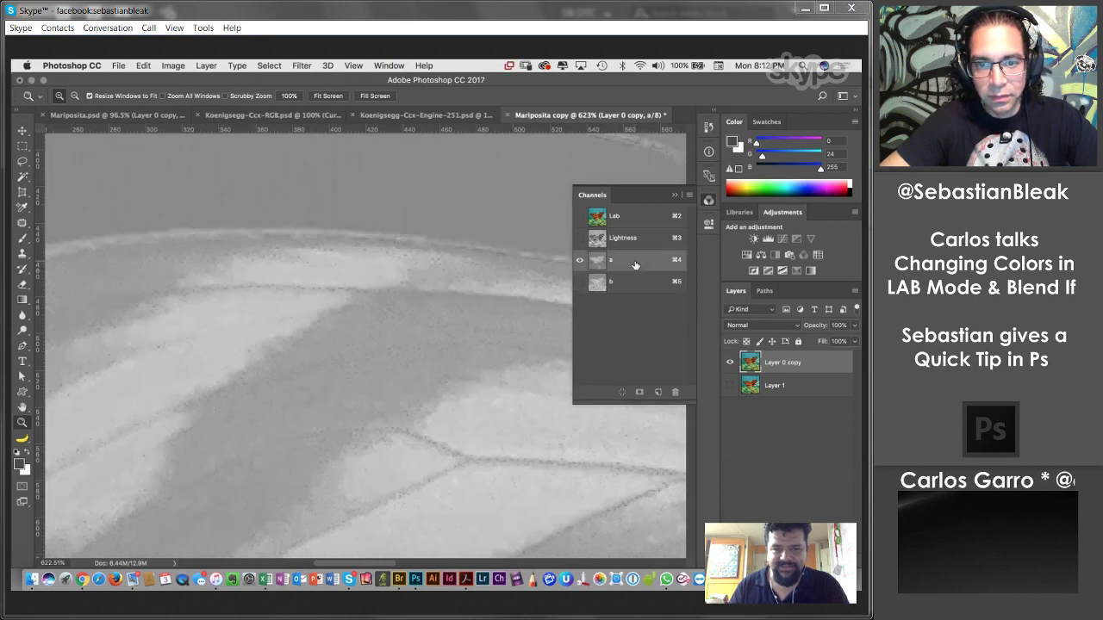
click(631, 287)
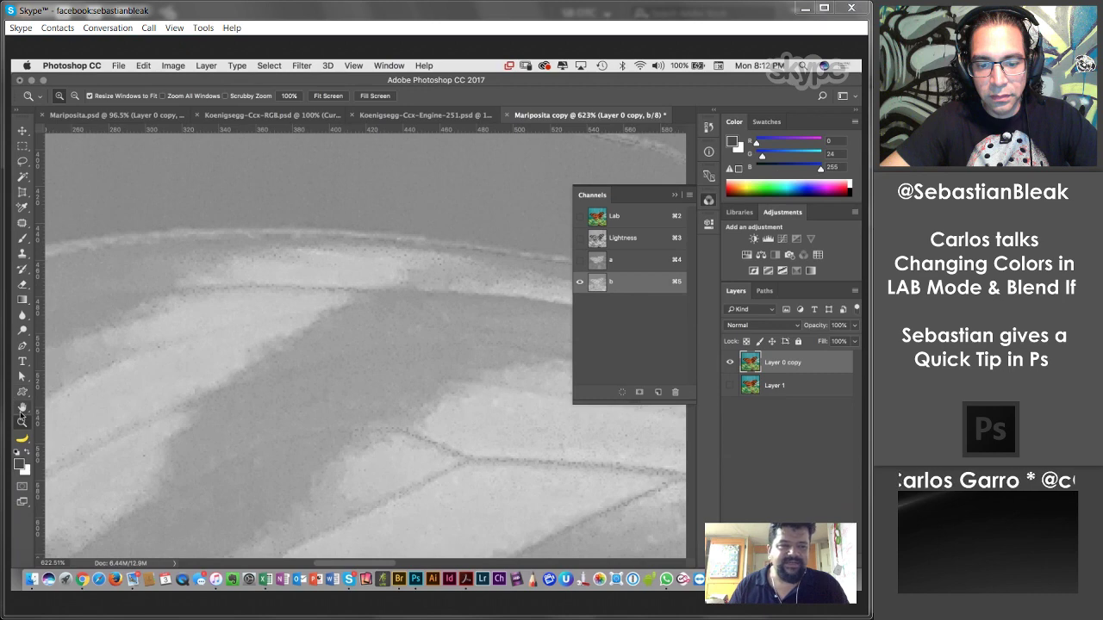
double_click(22, 407)
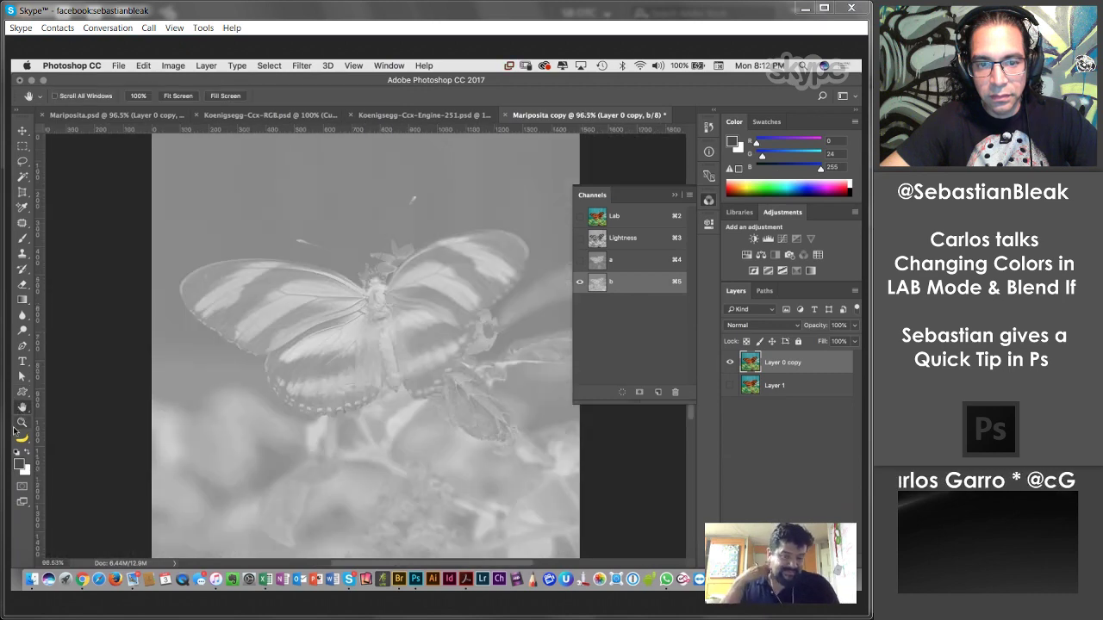
Return to the Lab composite, hide Layer 0 copy over Layer 1, and collapse the Channels panel.
click(638, 218)
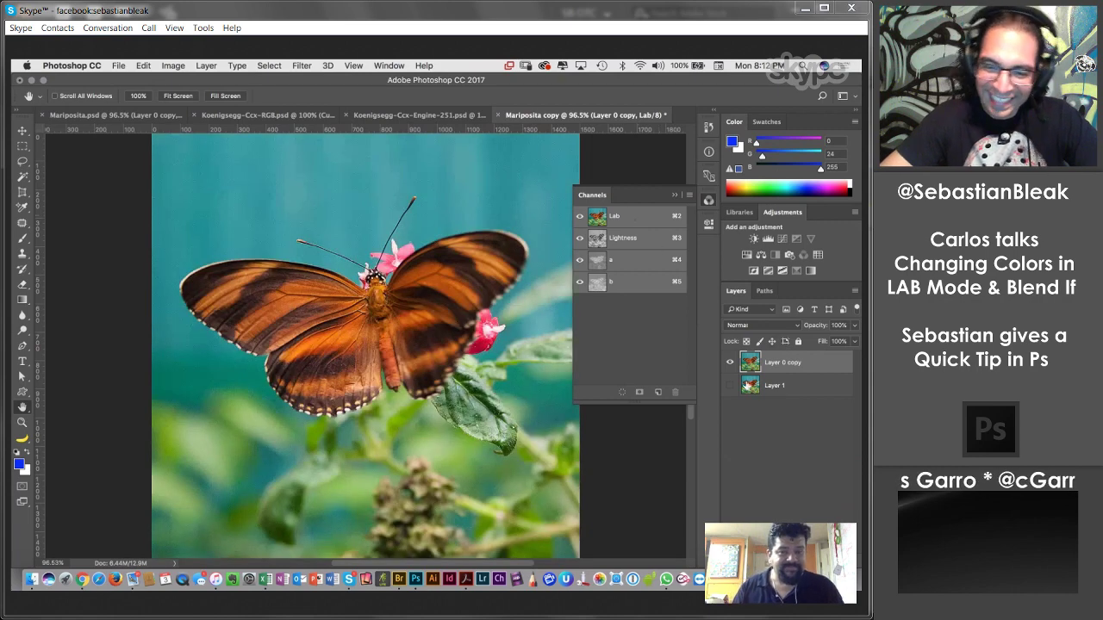
click(729, 369)
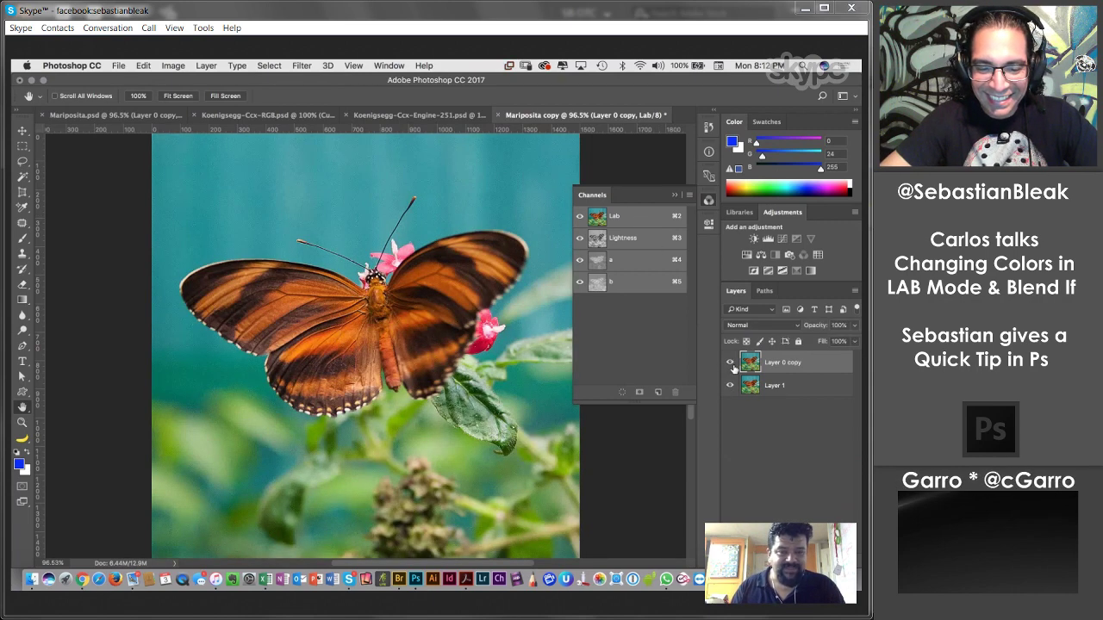
click(730, 369)
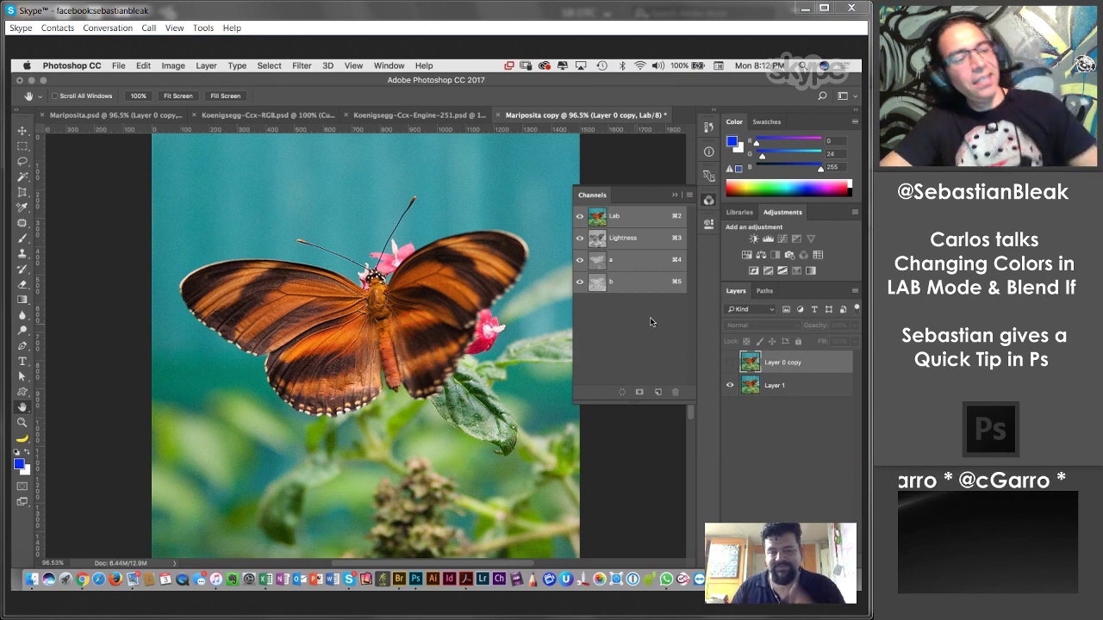
click(676, 196)
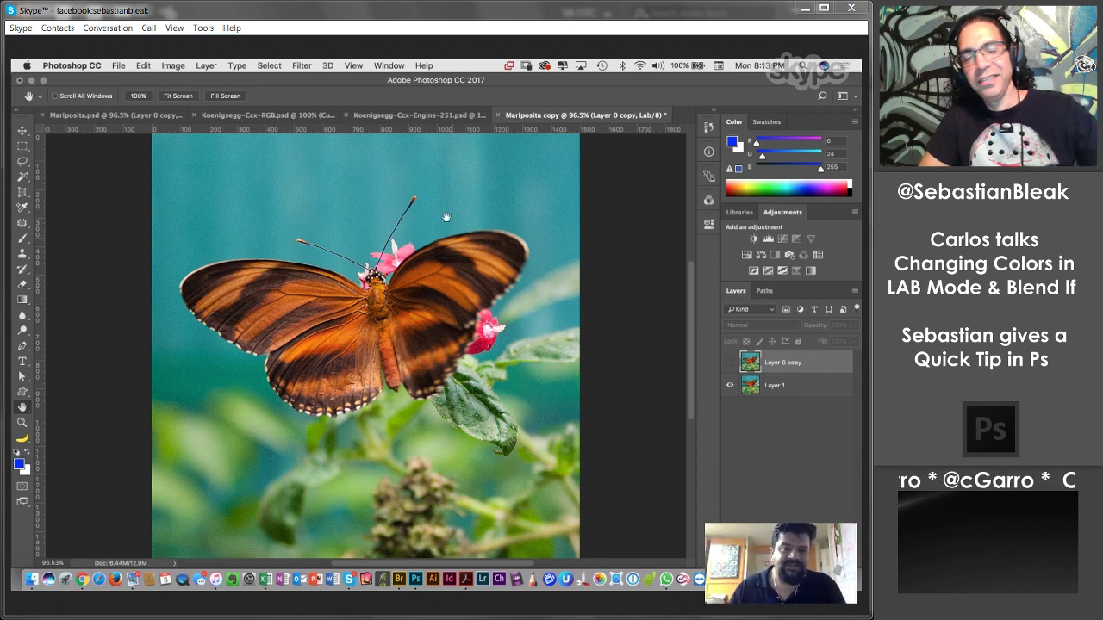
Close Mariposita copy and Koenigsegg-Ccx-Engine-251 without saving, then switch to Koenigsegg-Ccx-RGB.
click(499, 117)
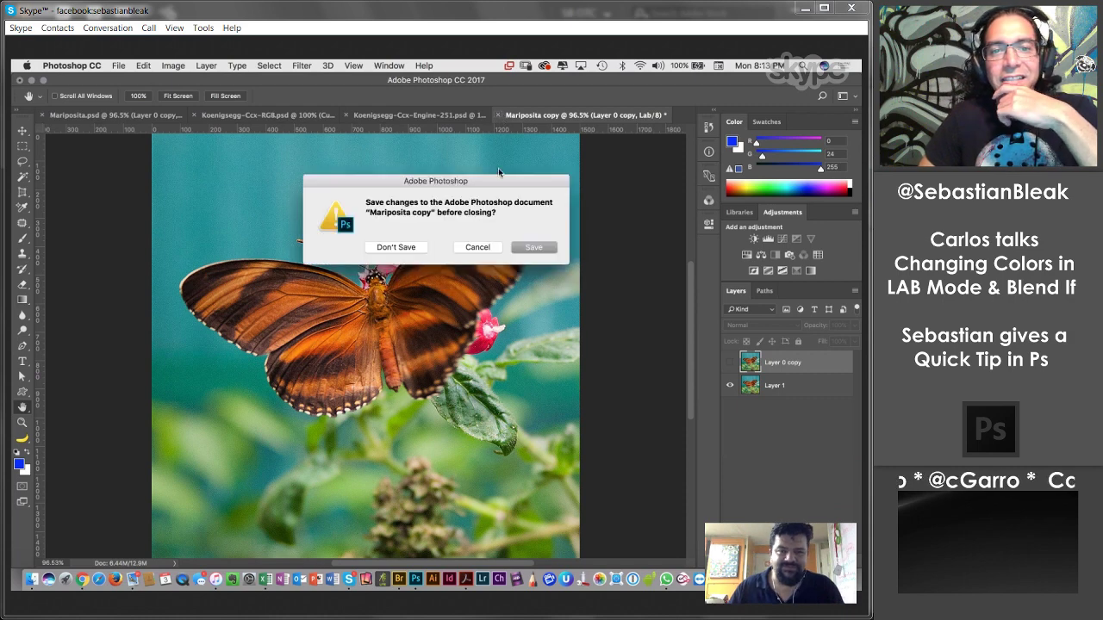
click(406, 247)
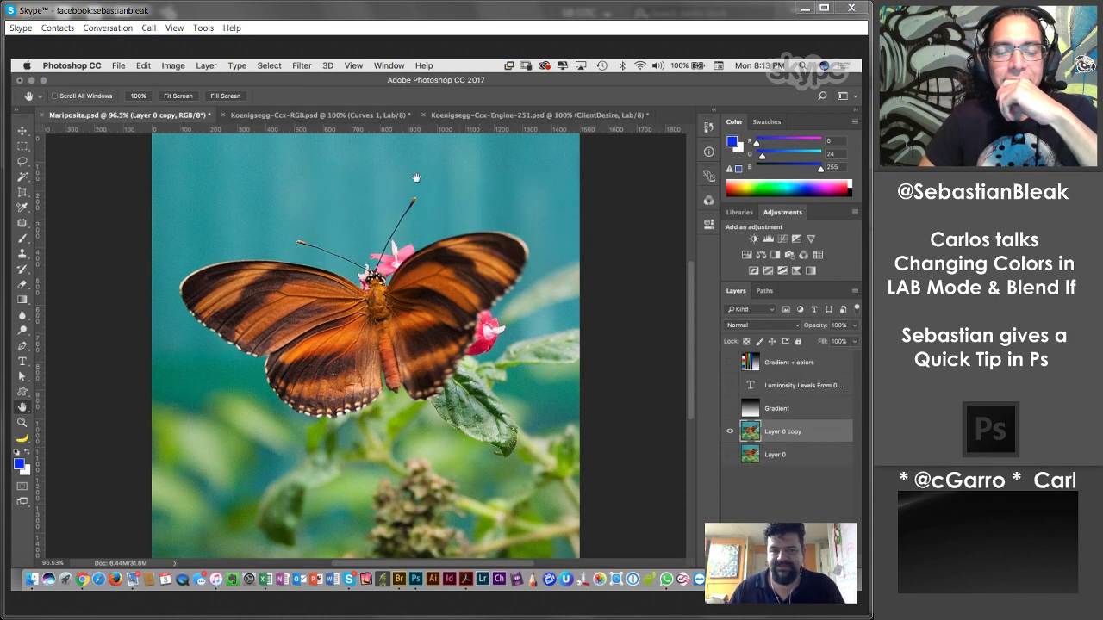
click(423, 115)
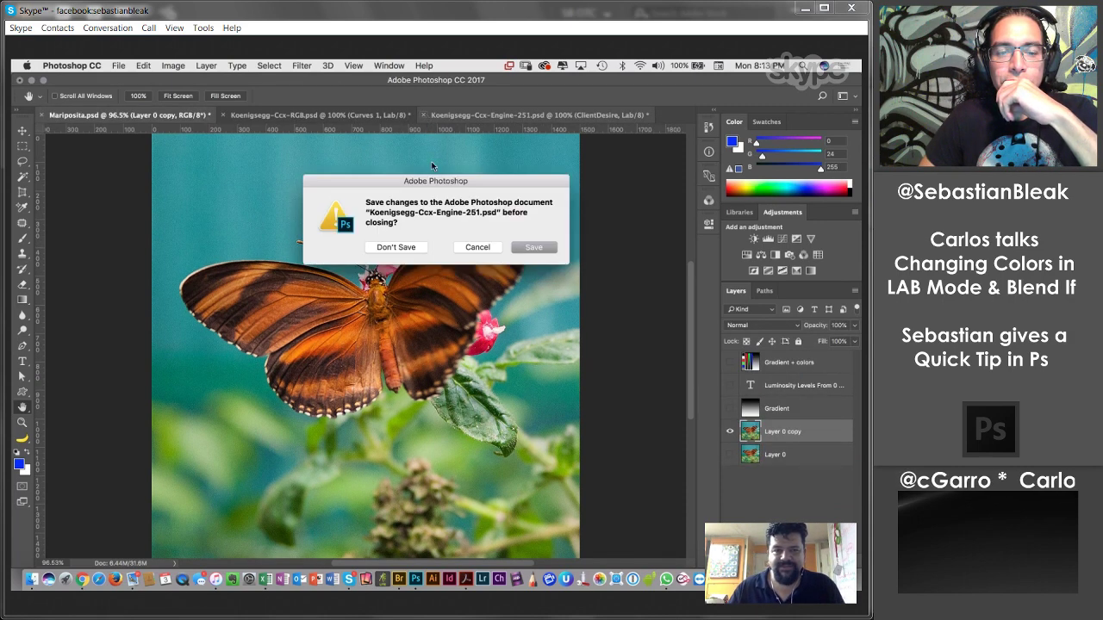
click(405, 248)
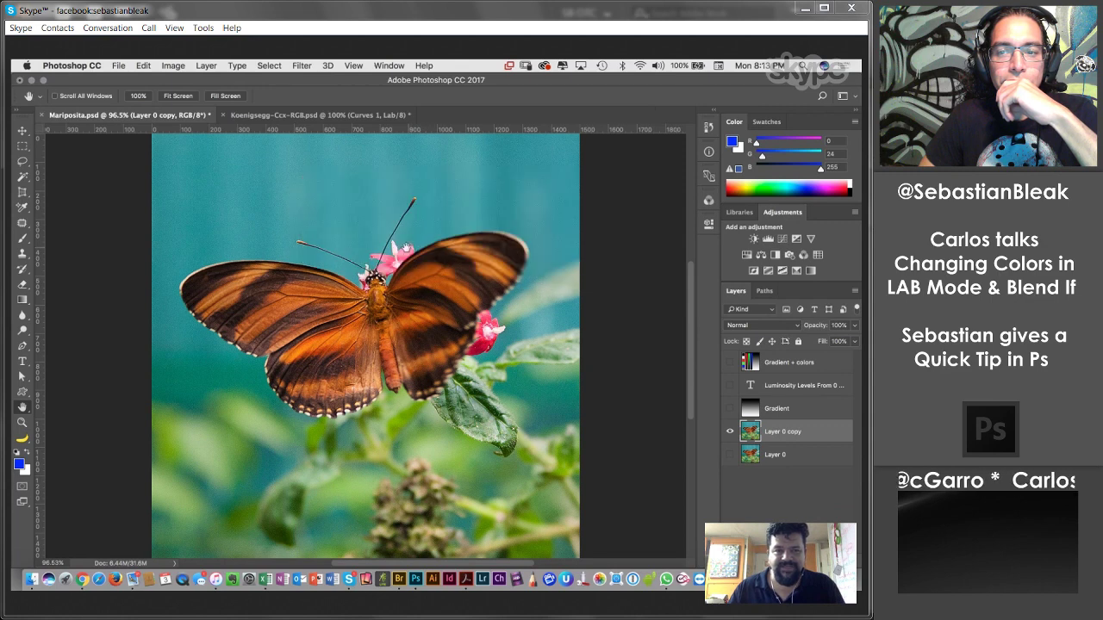
click(318, 117)
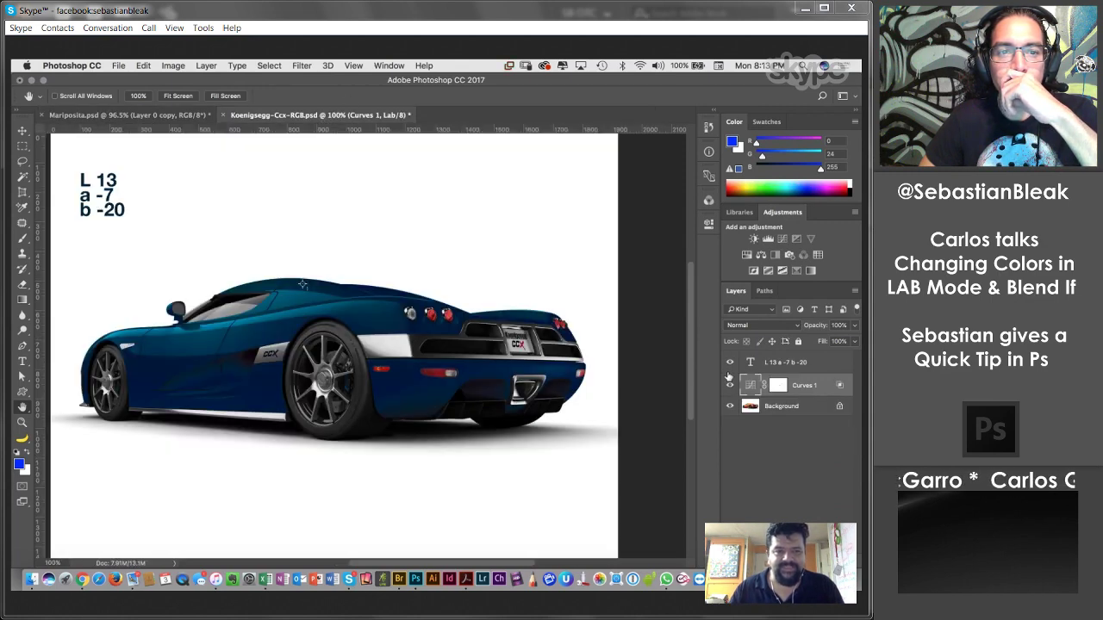
Set the foreground to Pantone 2965 navy (L 13, a -7, b -20) and add a new layer.
click(19, 464)
click(522, 246)
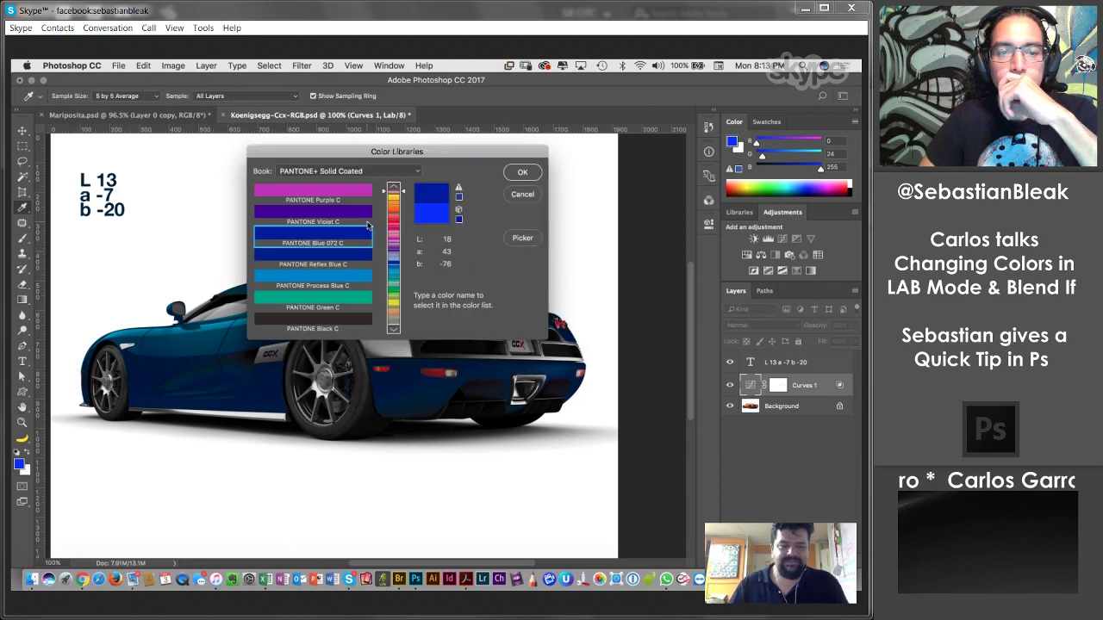
drag(397, 142, 387, 287)
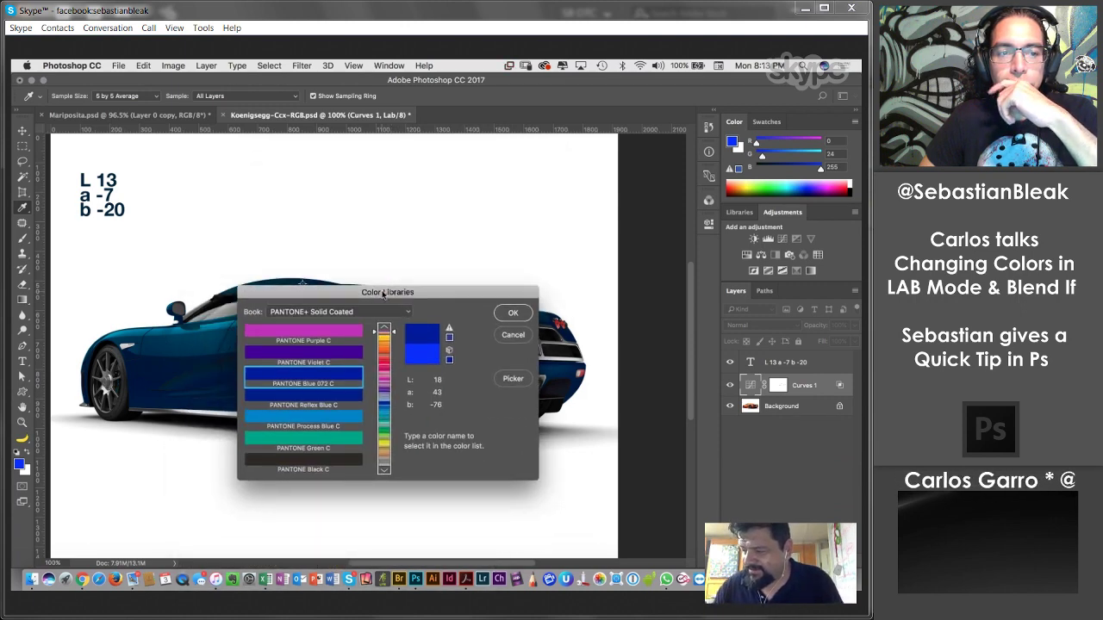
text(296)
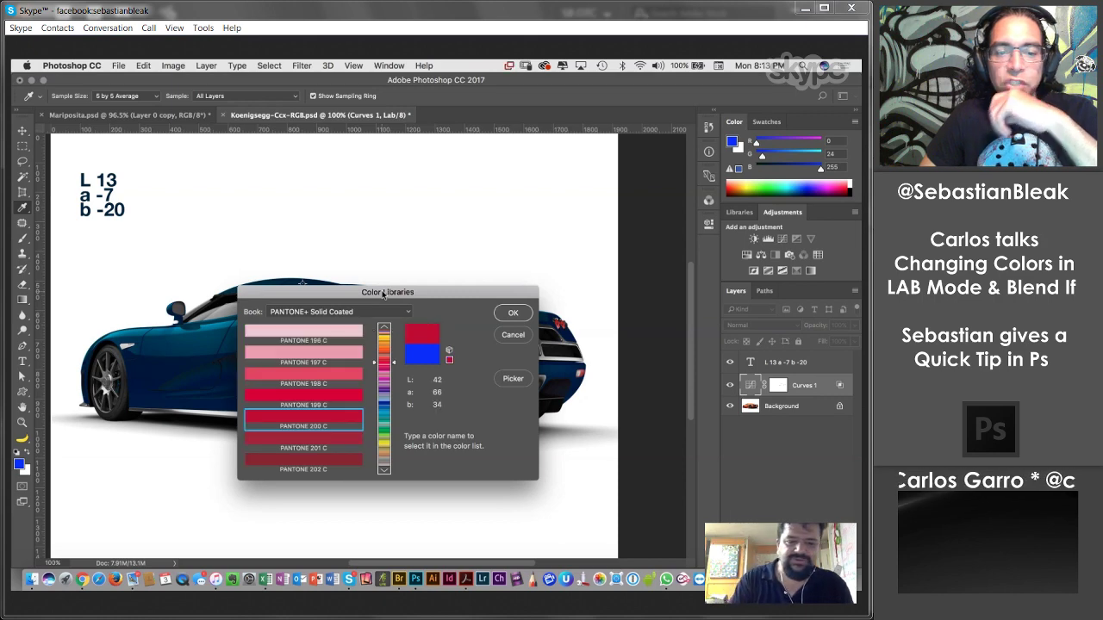
text(5)
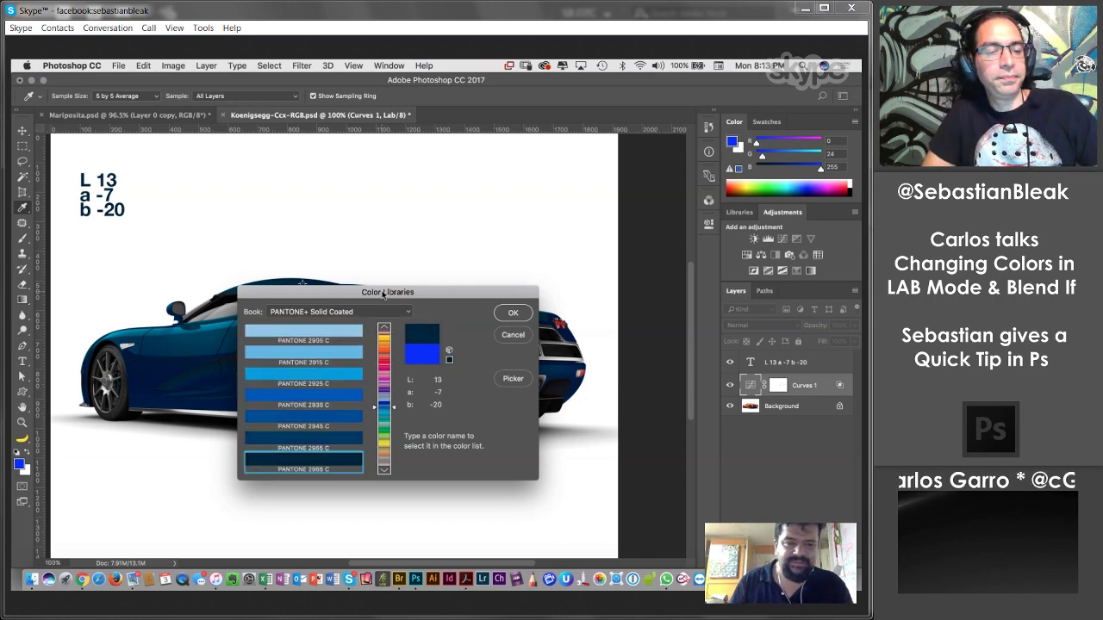
click(512, 314)
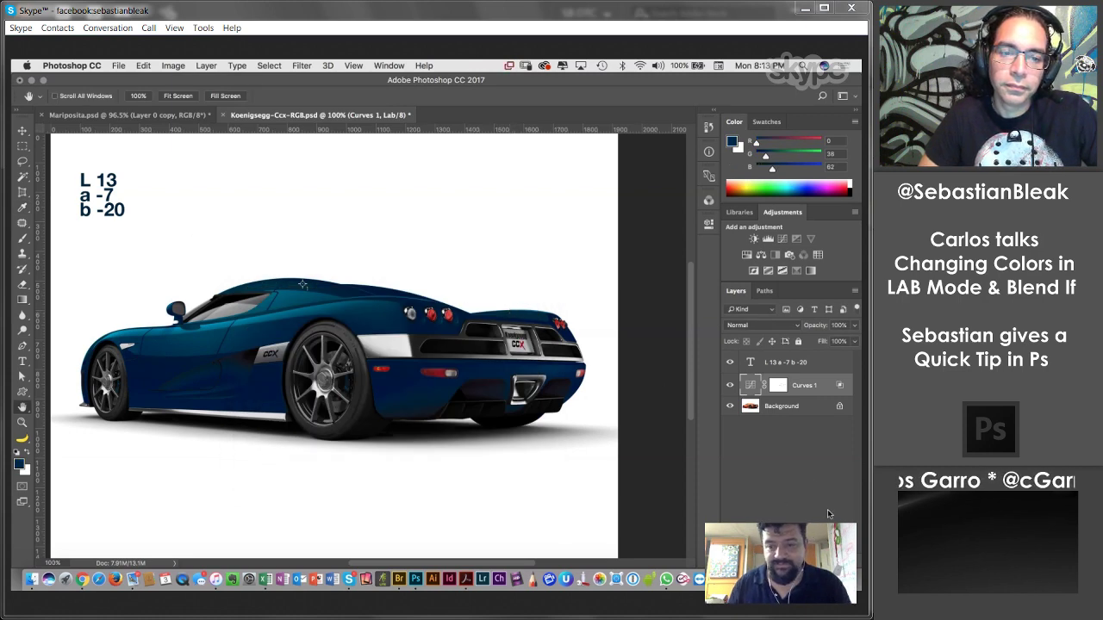
click(824, 555)
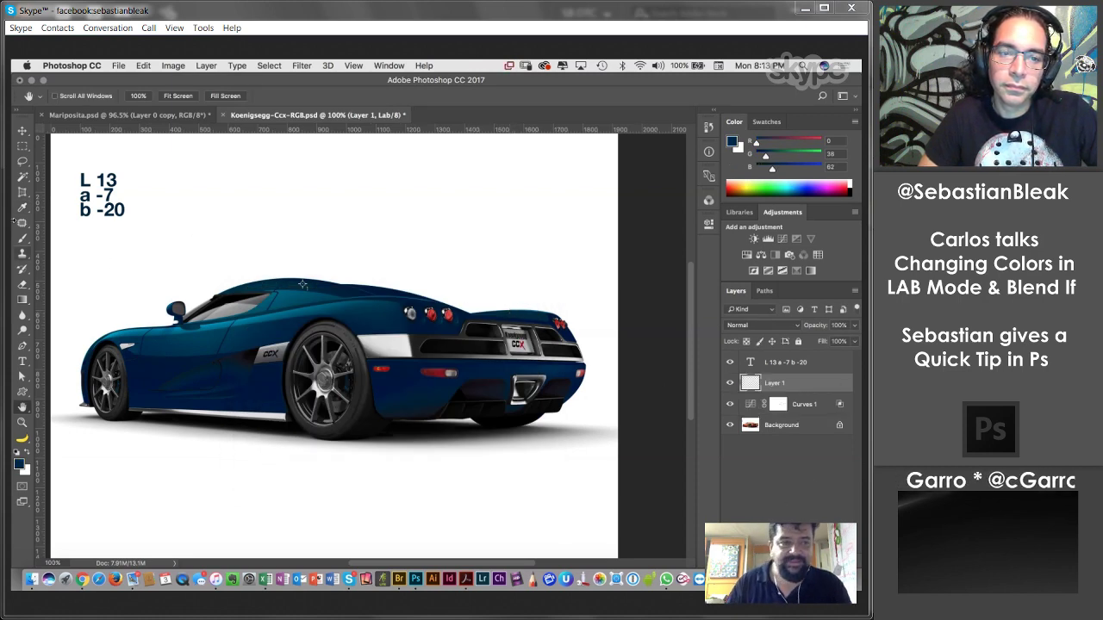
Fill a small square selection on Layer 1 with the navy foreground, inspect it zoomed in, then return to 100%.
click(23, 148)
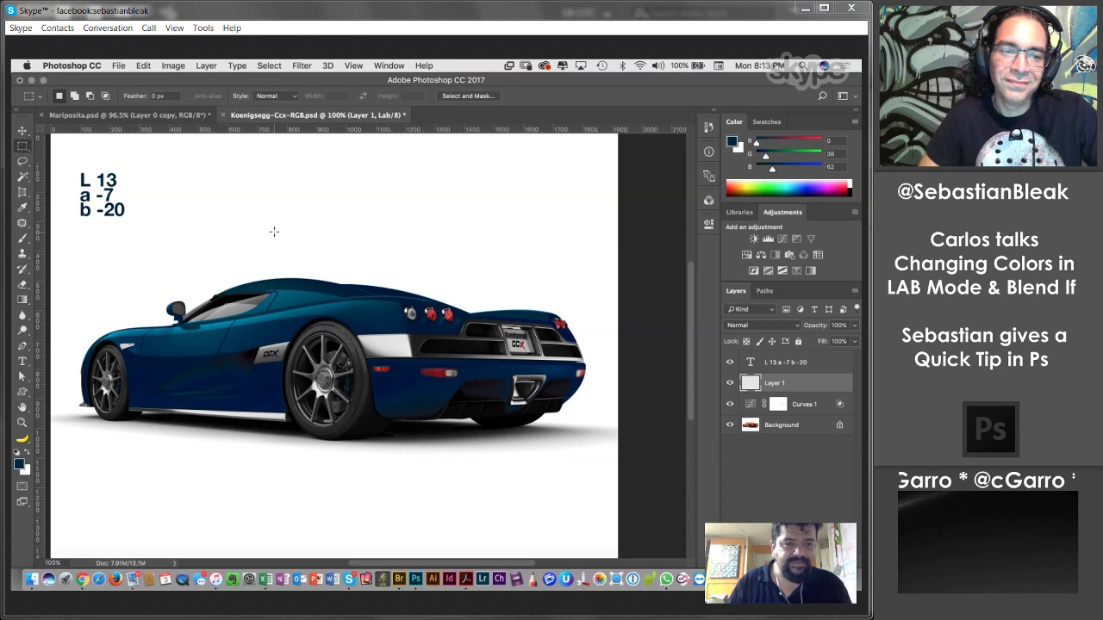
drag(286, 228, 327, 262)
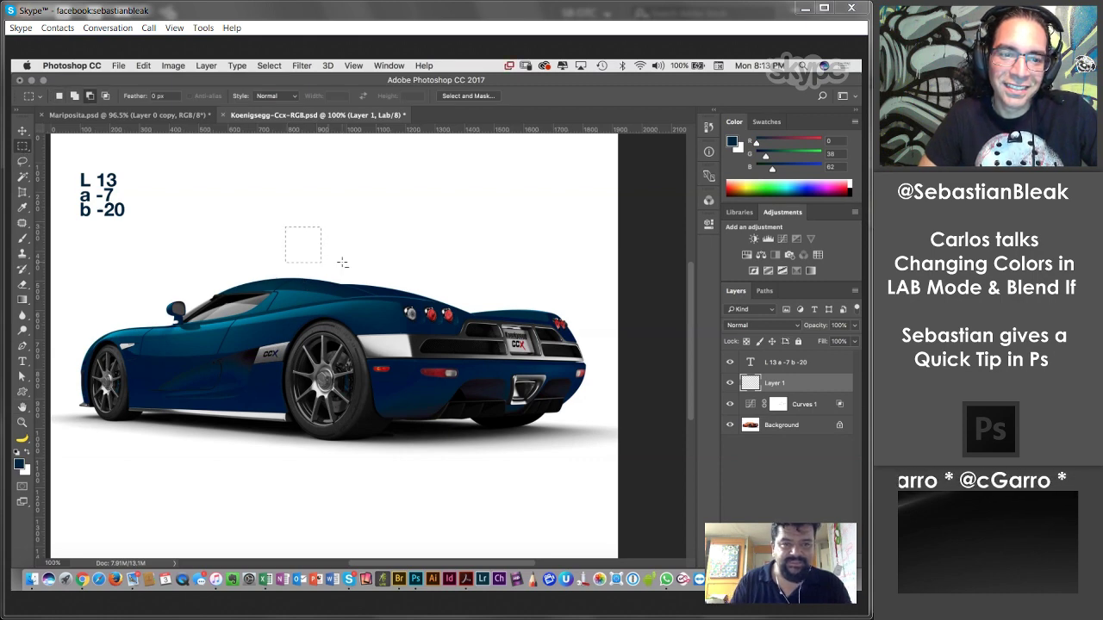
key(alt+BackSpace)
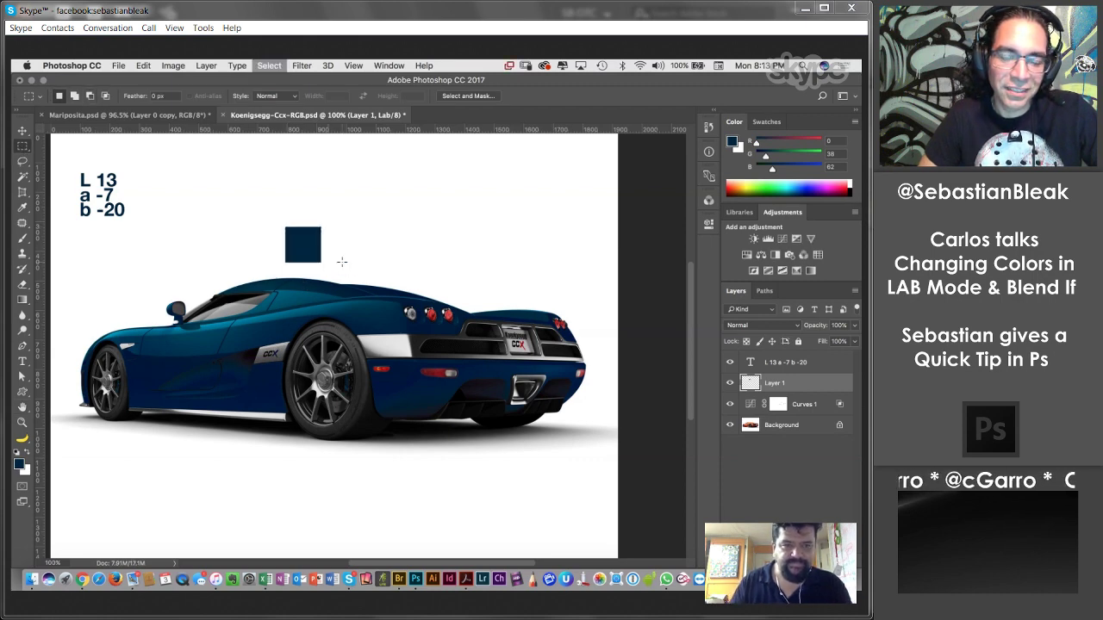
key(z)
drag(272, 213, 374, 332)
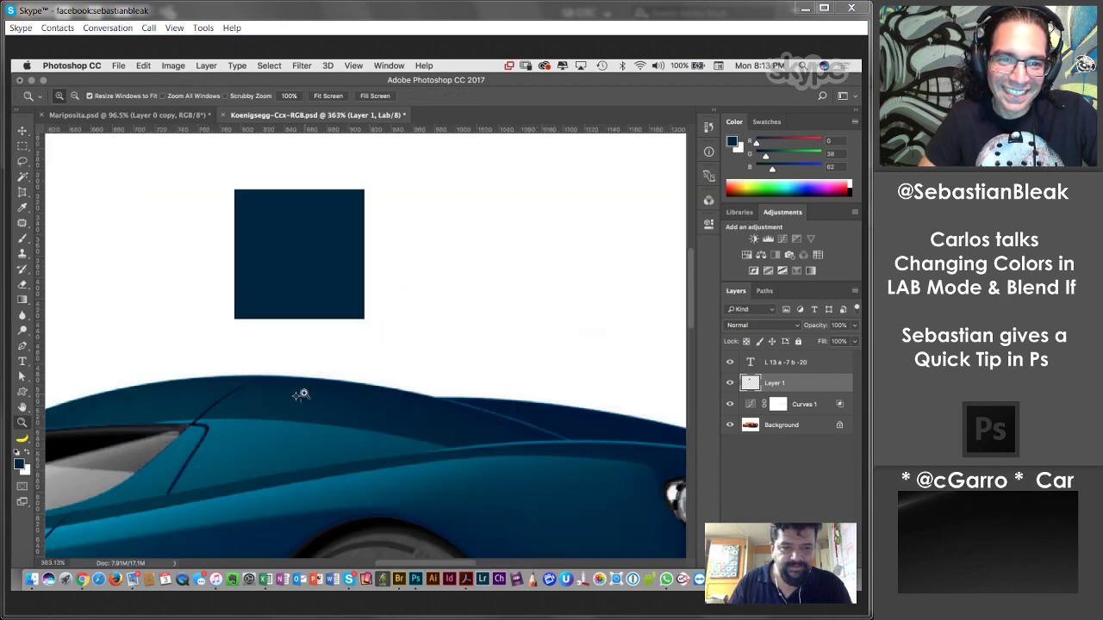
drag(204, 255, 457, 474)
scroll(430, 396, up, 3)
scroll(431, 396, left, 2)
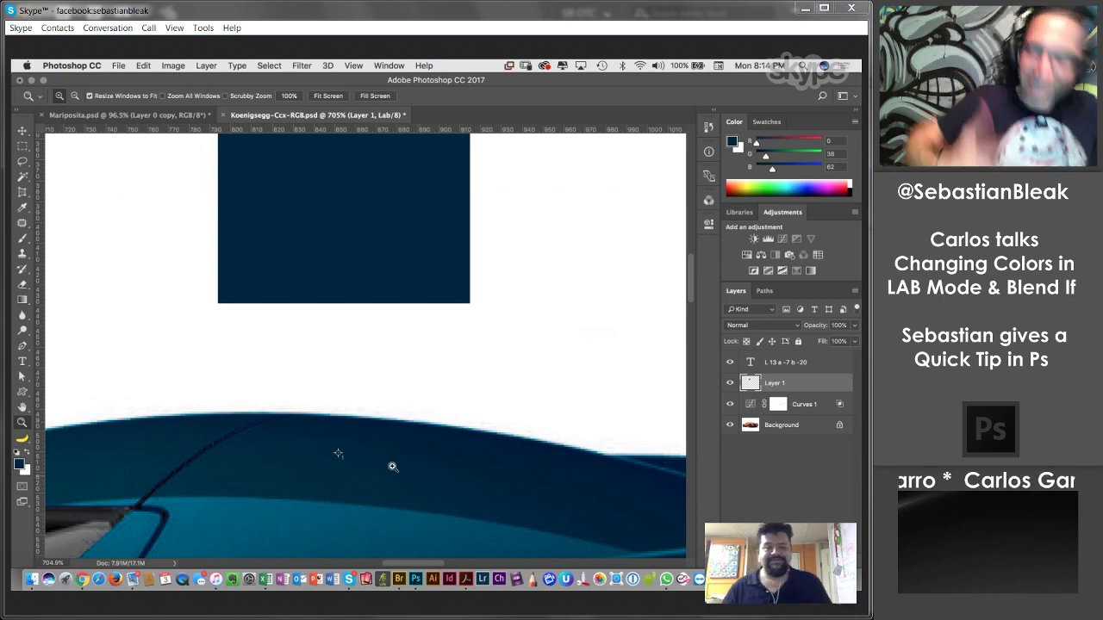
double_click(23, 410)
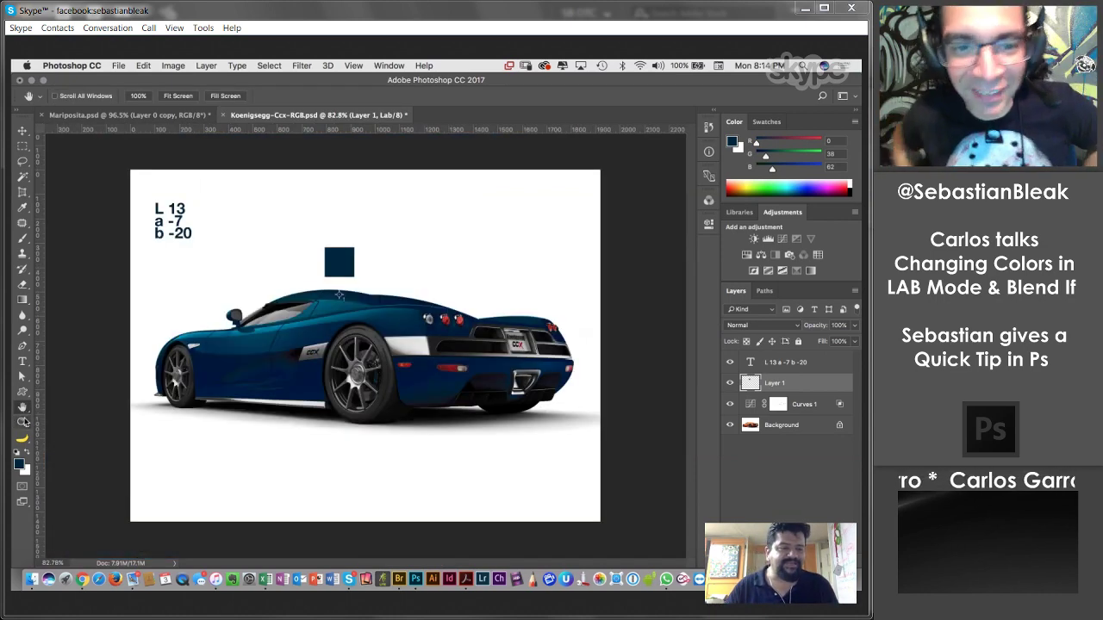
double_click(23, 423)
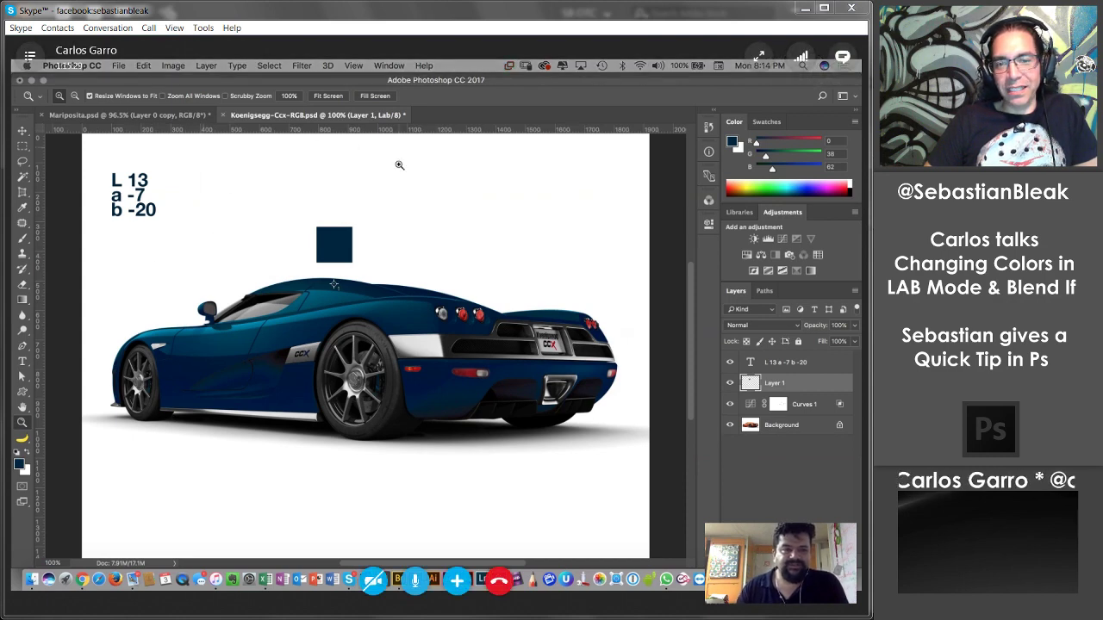
Save and close the Koenigsegg car document, then begin closing the Mariposita butterfly document.
click(224, 114)
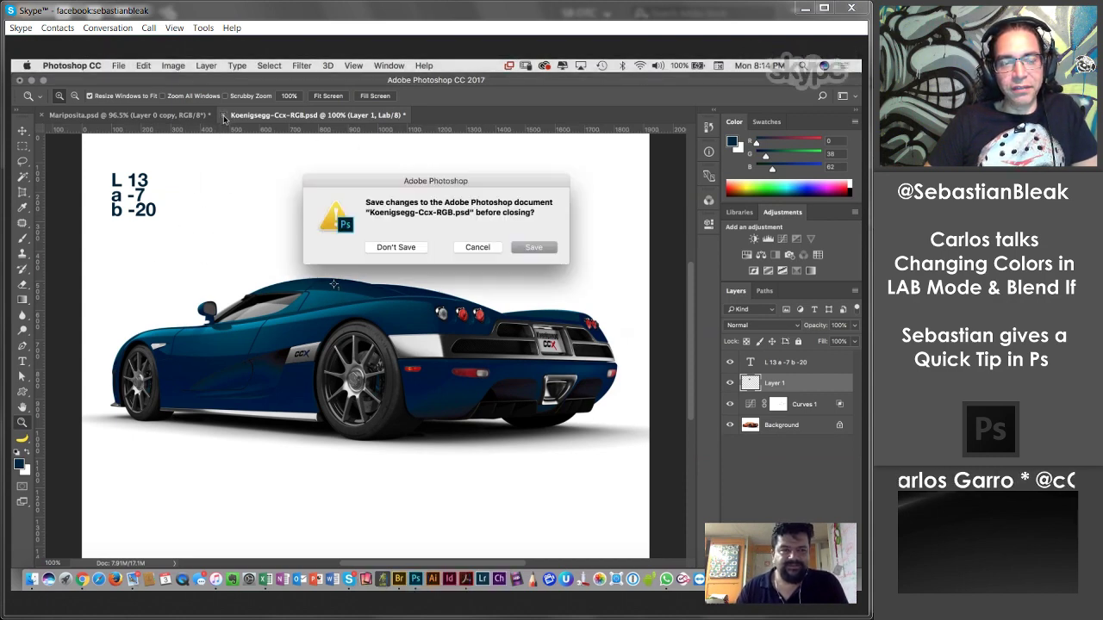
click(536, 248)
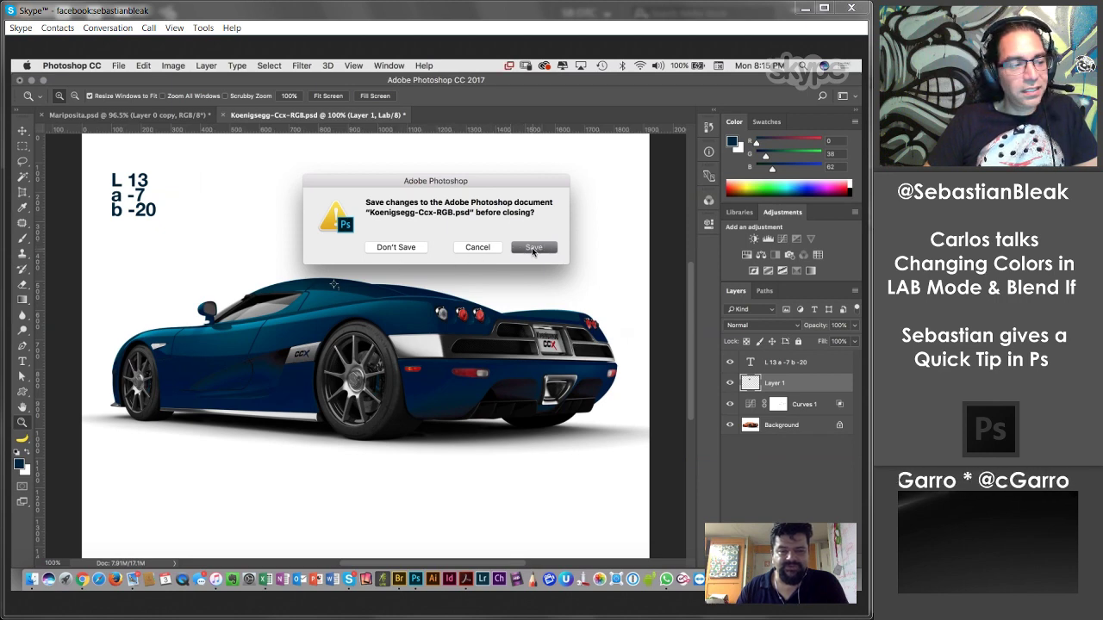
click(540, 249)
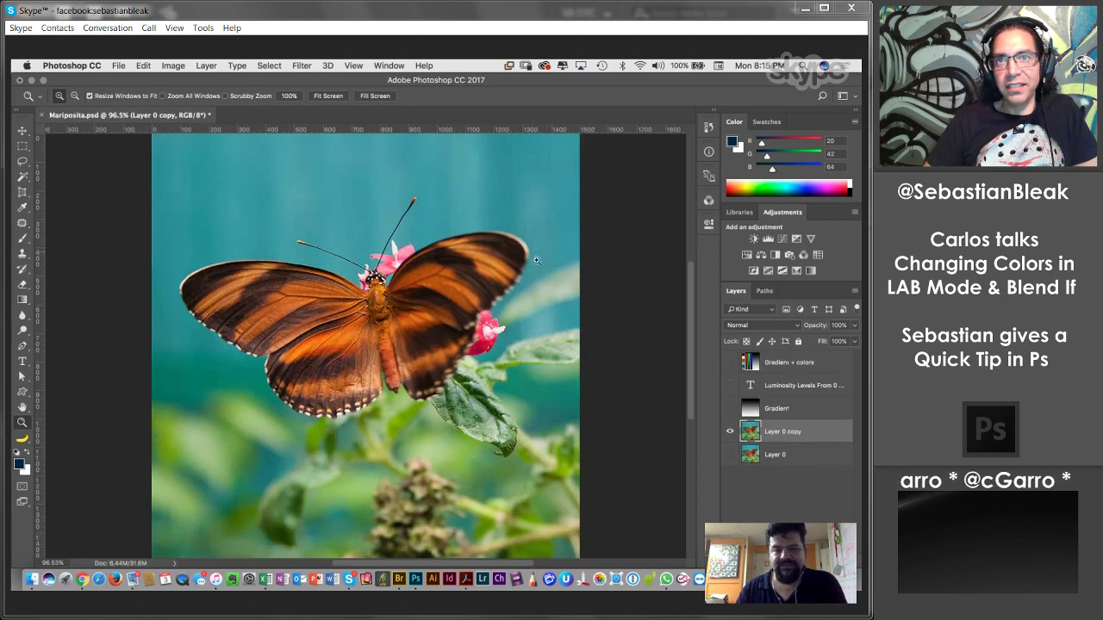
key(super+w)
Close Mariposita.psd without saving its changes.
click(403, 251)
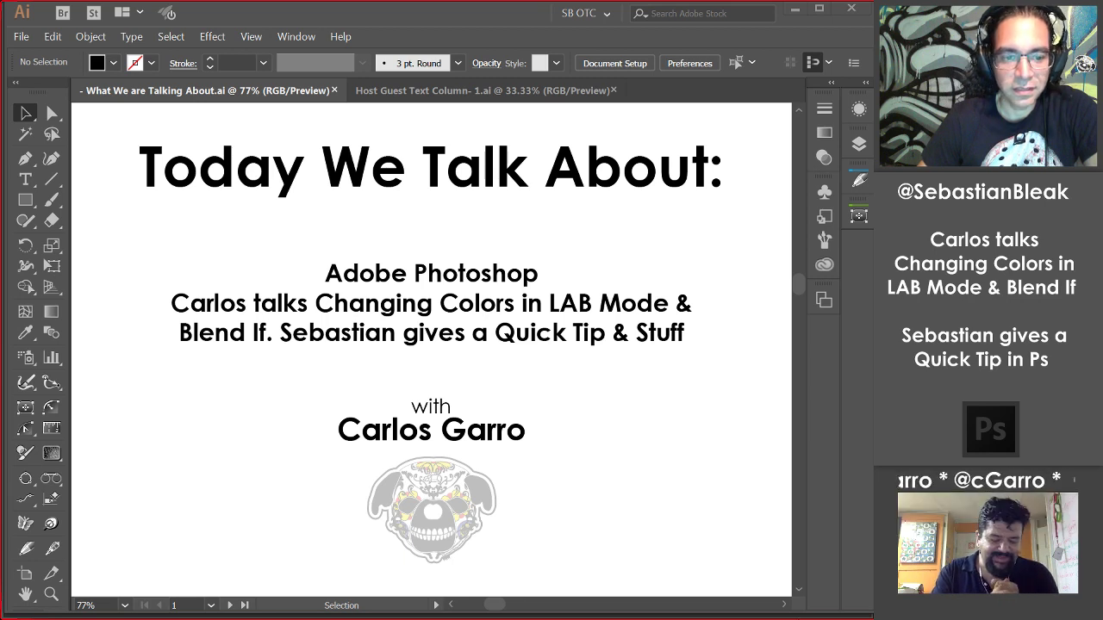
Advance to the next artboard showing the host's caricature.
click(230, 606)
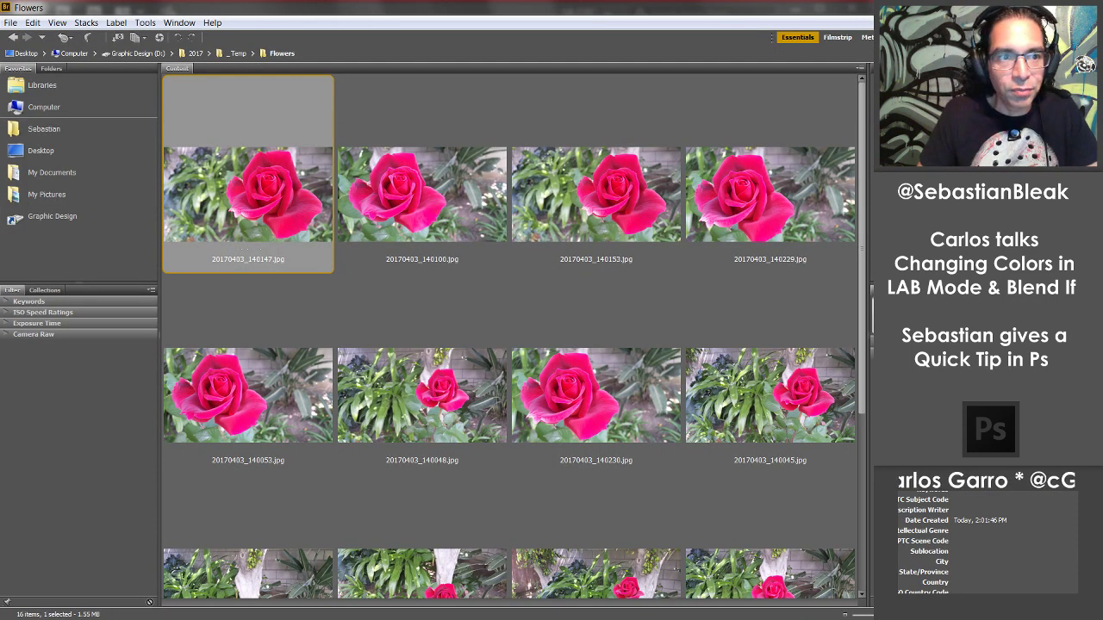
Browse the rose thumbnails to 20170403_140147 and preview it full screen.
key(Down)
key(Down)
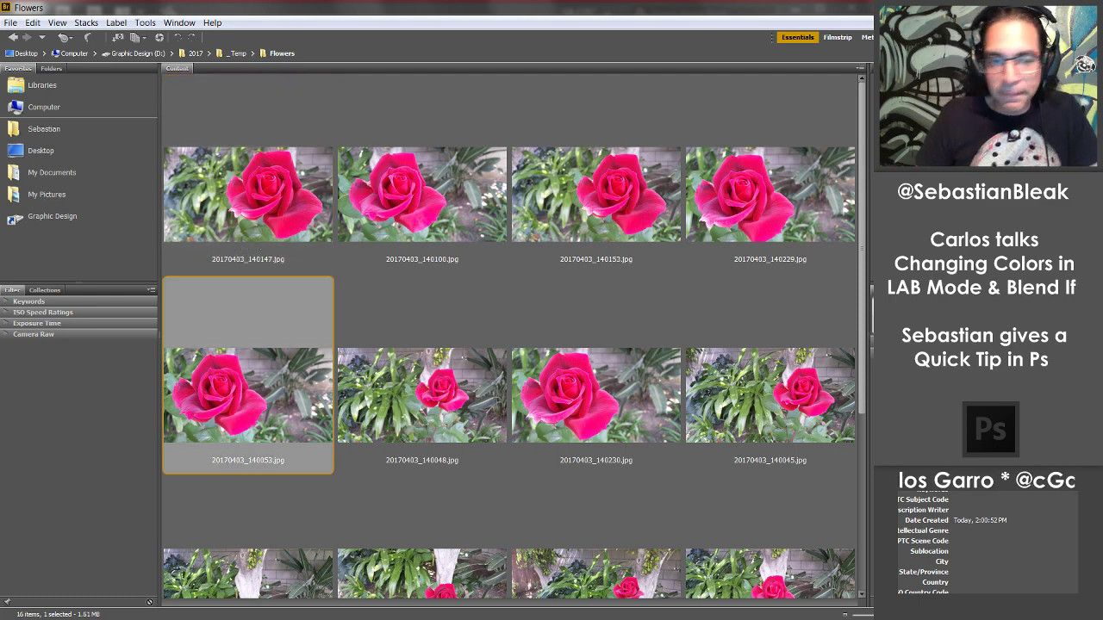
key(Right)
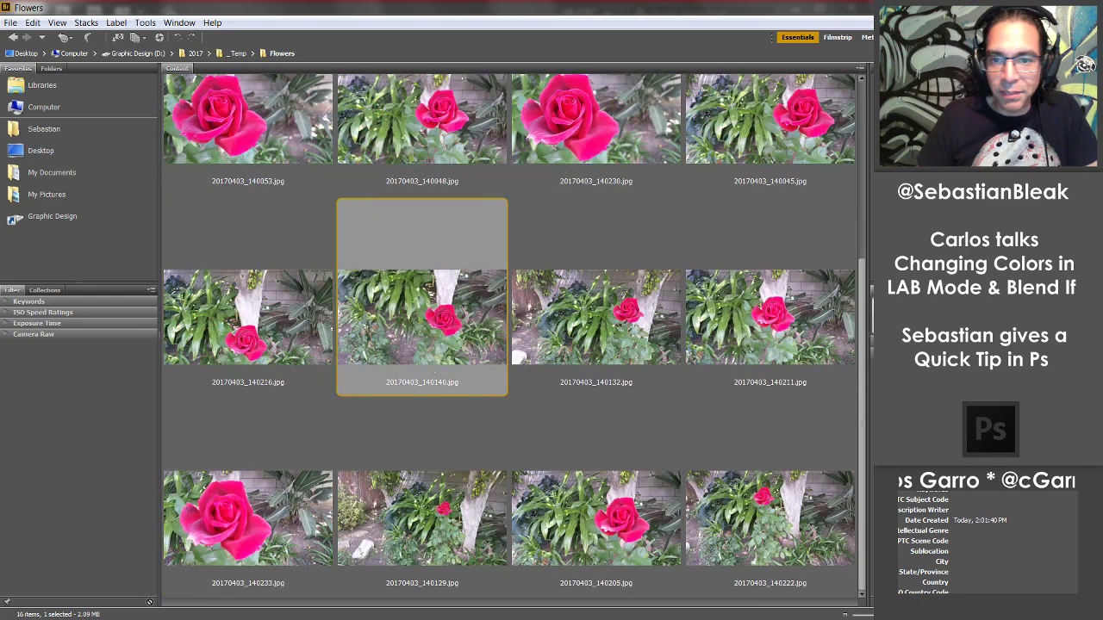
key(Down)
key(Left)
key(Right)
key(Up)
key(Up)
key(Up)
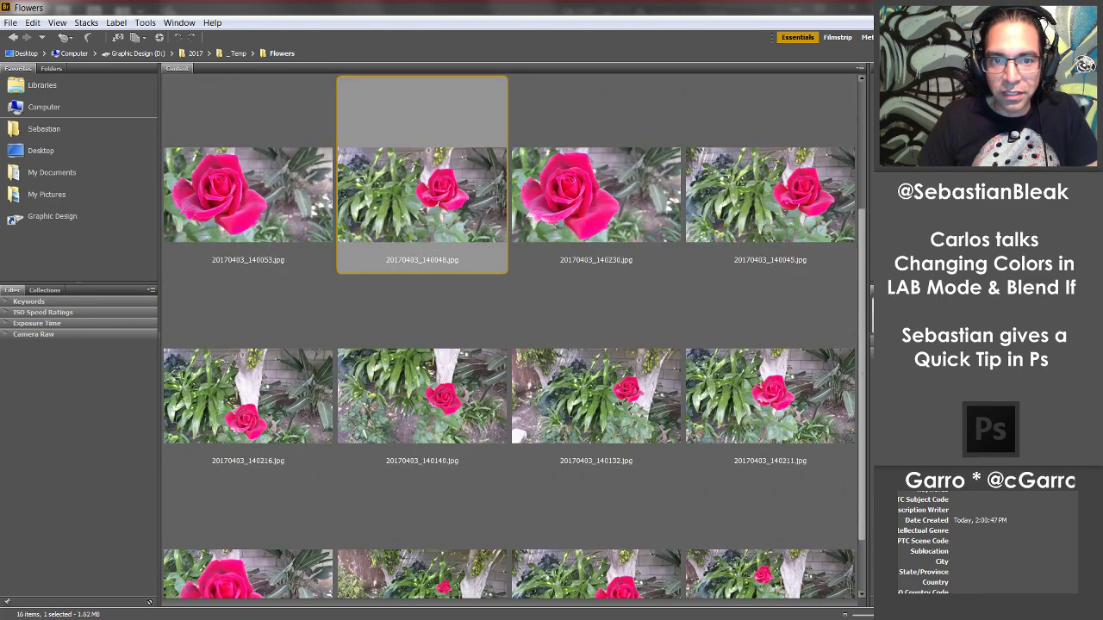
key(Down)
key(Down)
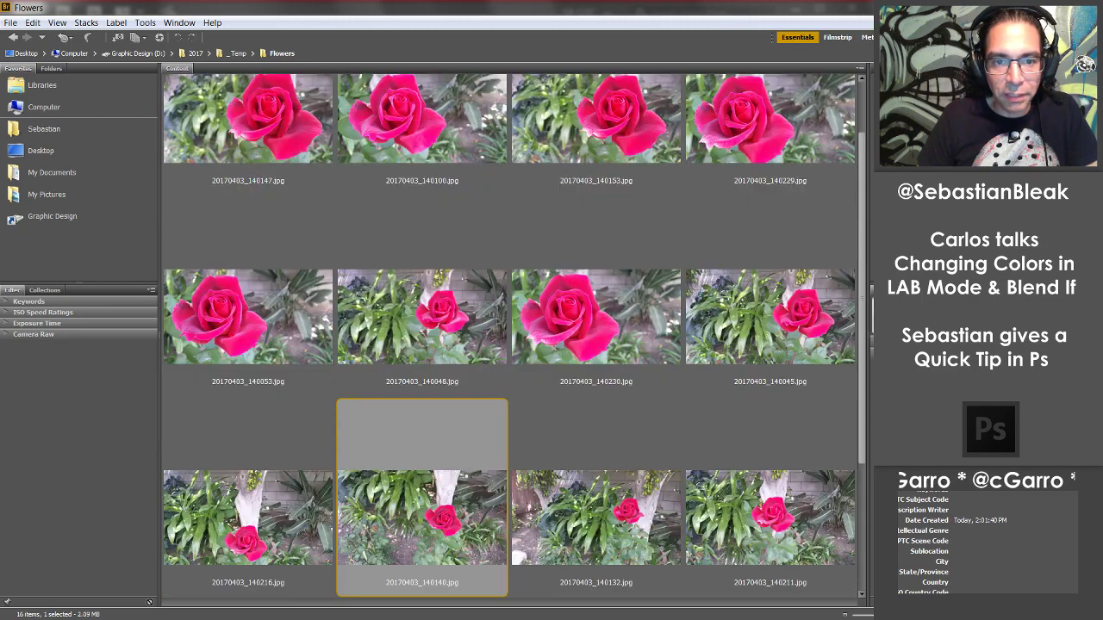
key(Up)
key(Right)
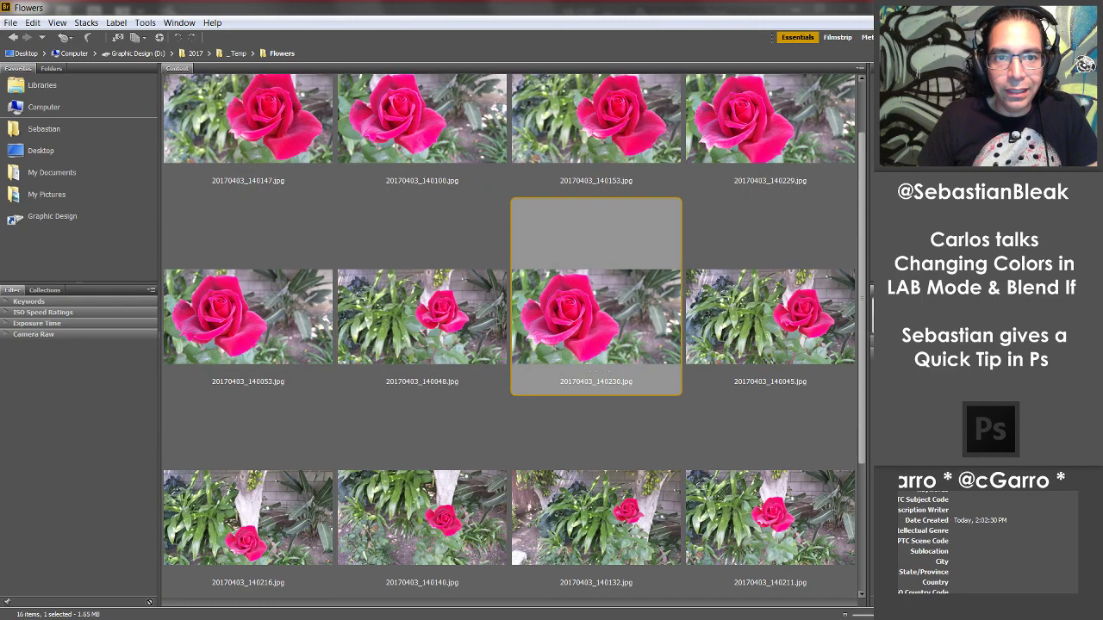
key(Left)
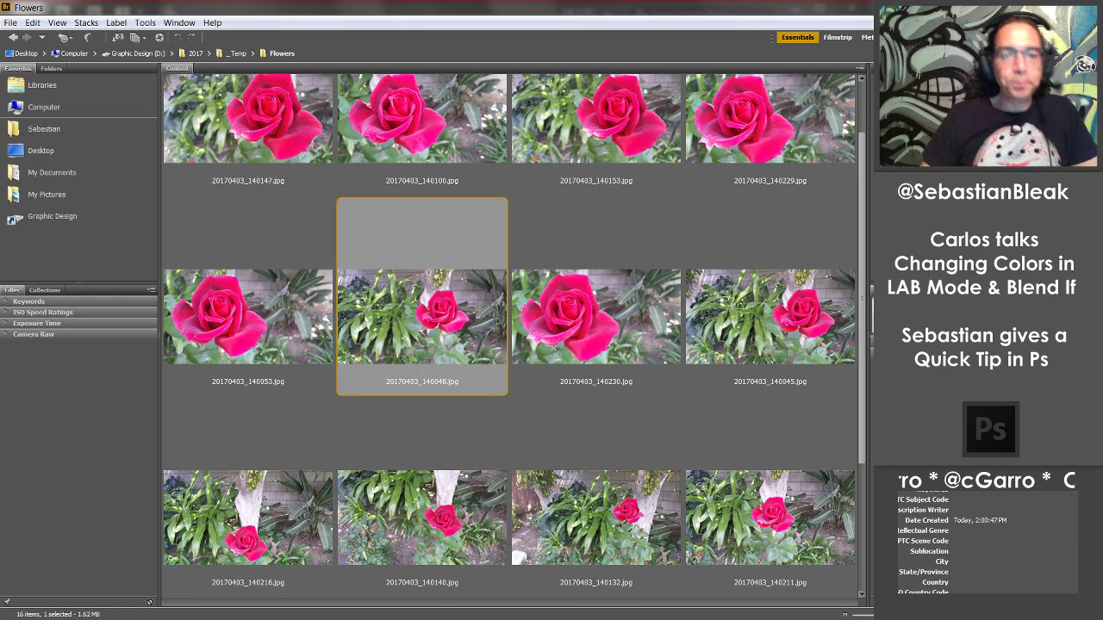
key(Left)
key(Up)
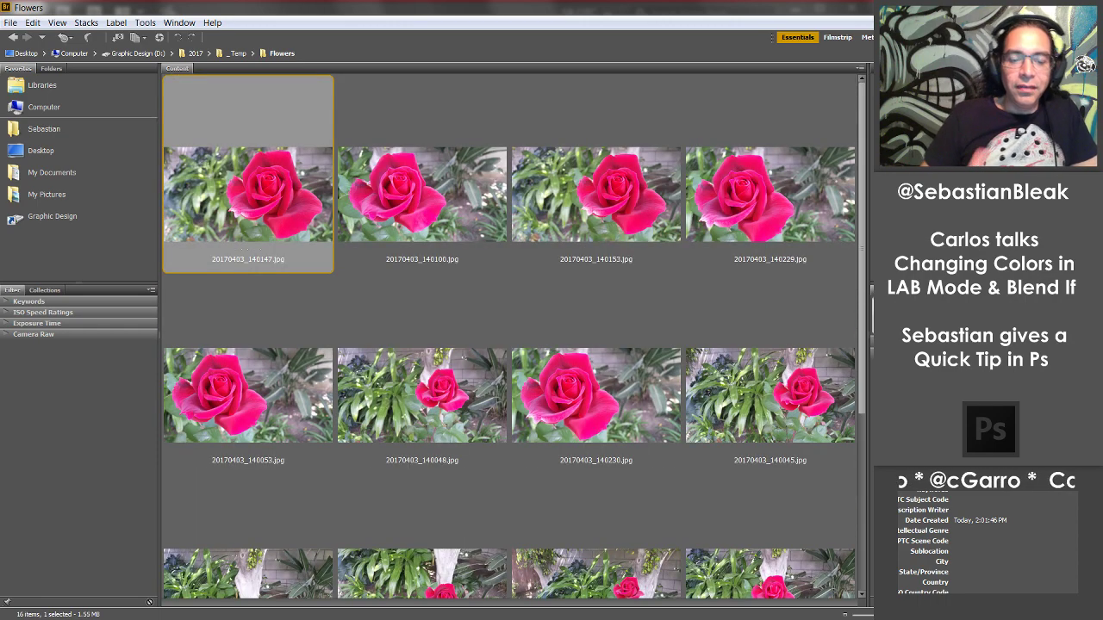
key(space)
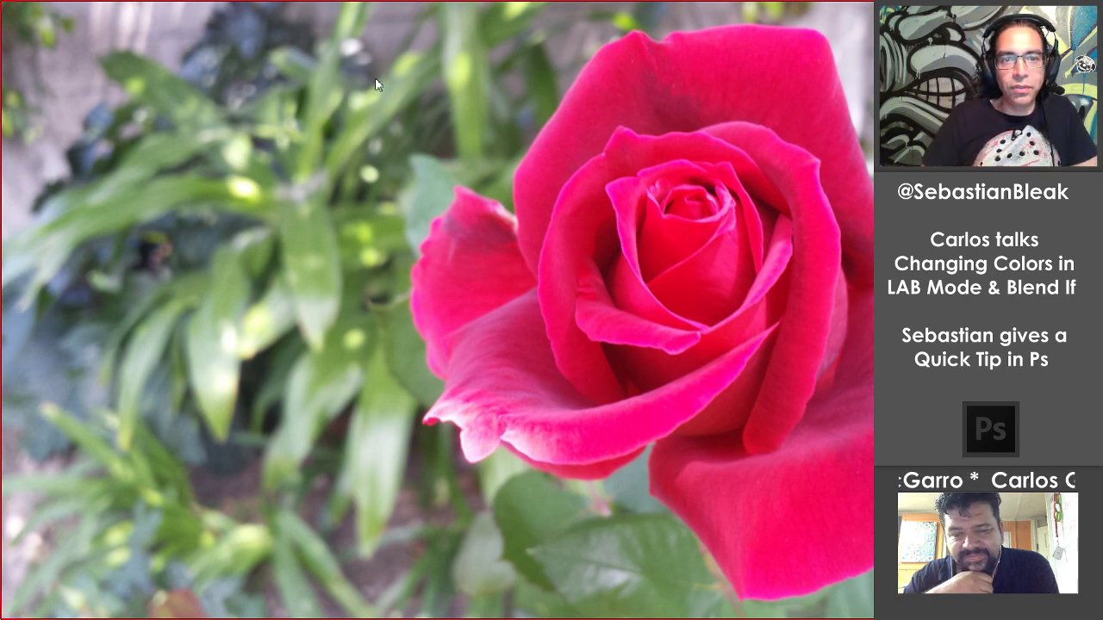
Step forward three rose photos and bring up the reject/delete prompt for the current one.
key(Right)
key(Right)
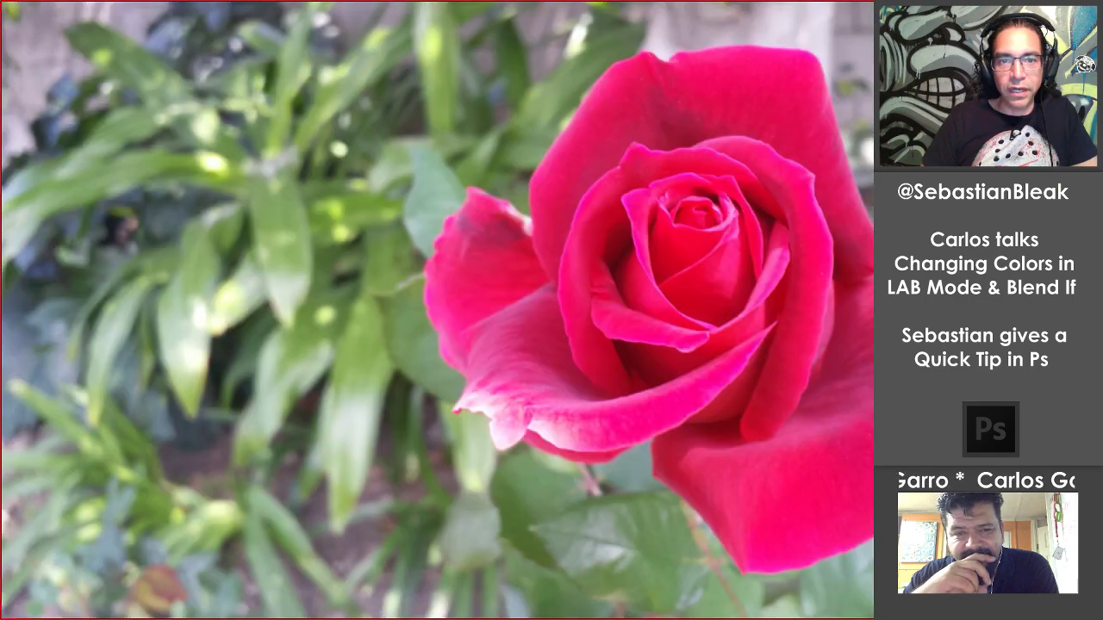
key(Right)
key(Right)
key(Right)
key(Right)
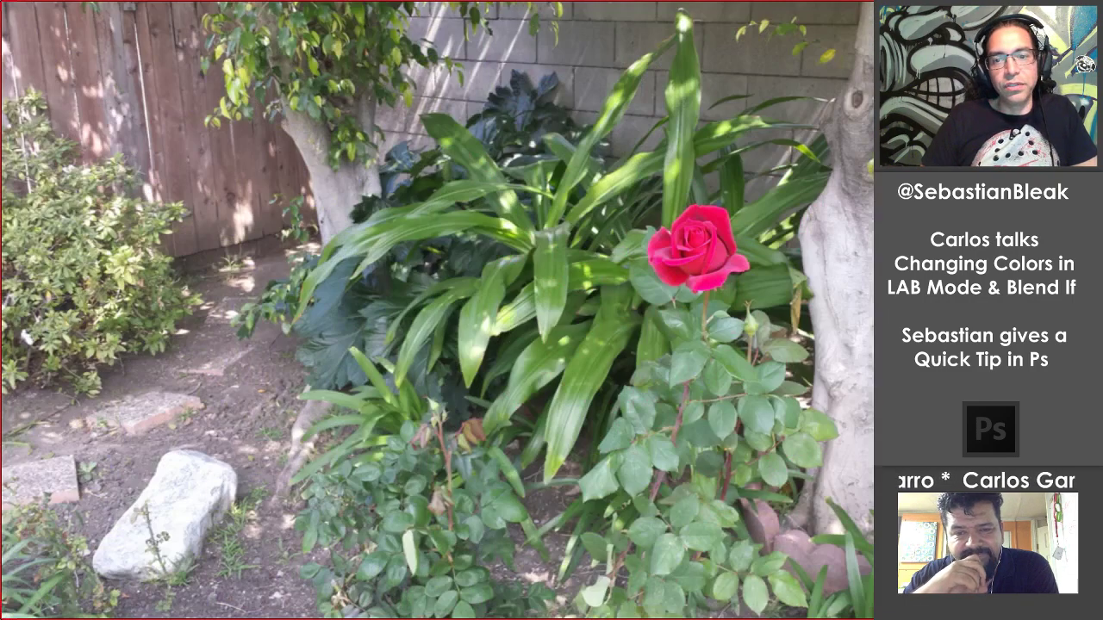
key(Right)
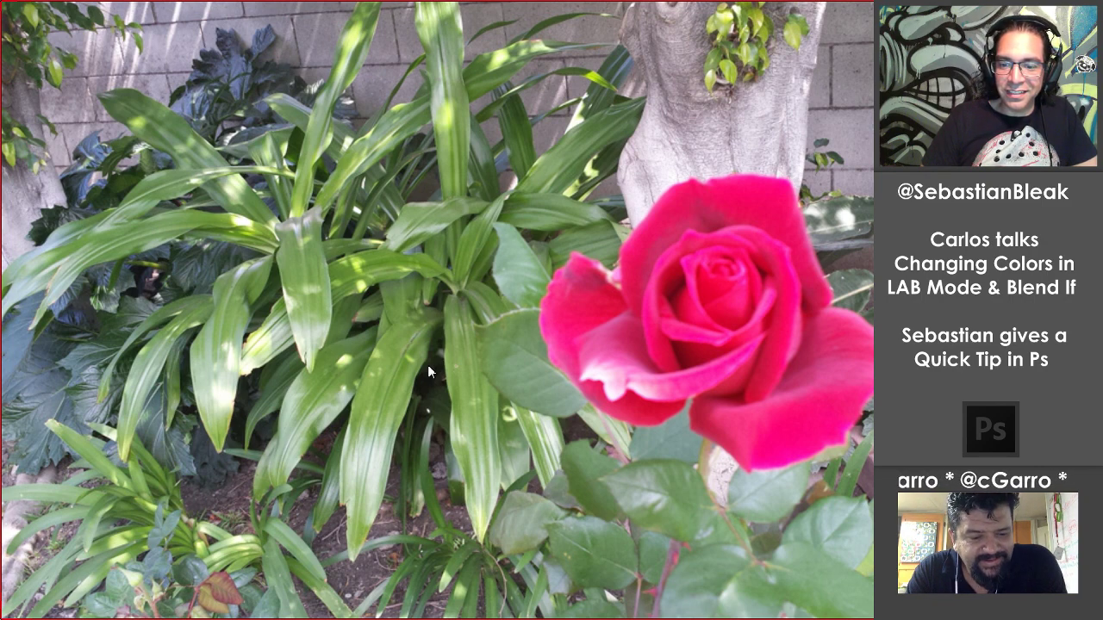
key(Delete)
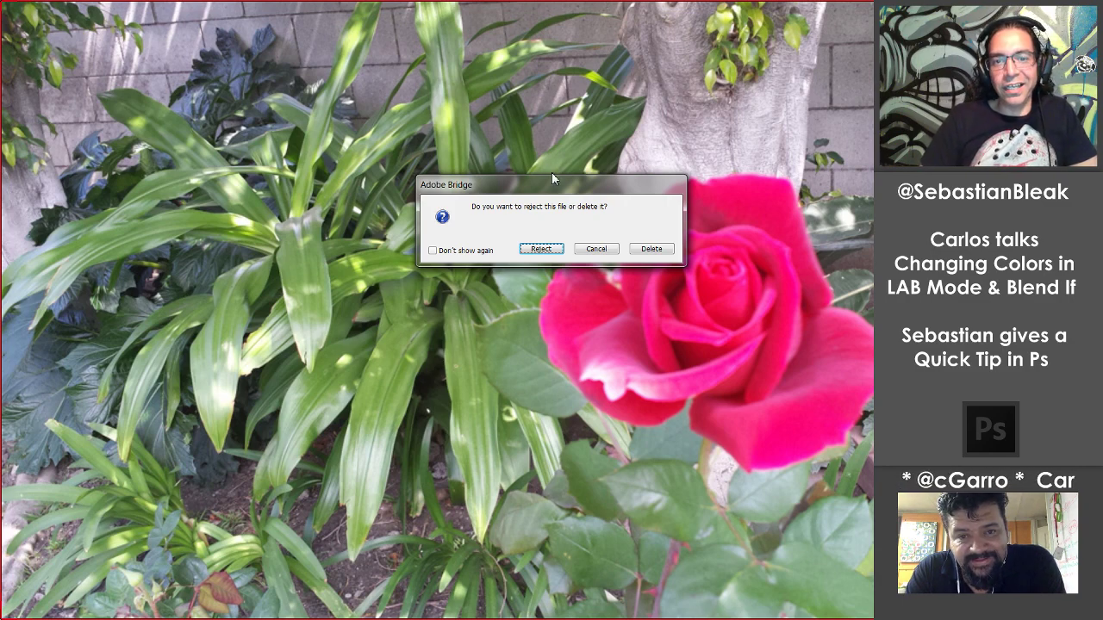
Reject the current photo, then step through the previews back to 20170403_140147.
click(540, 249)
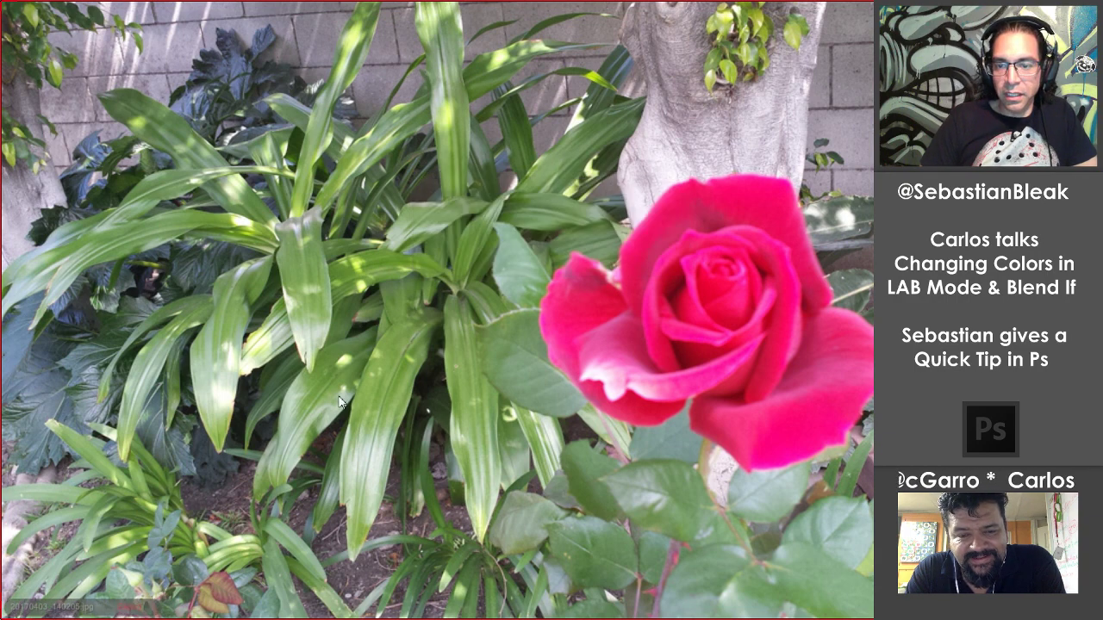
key(Left)
key(Left)
key(Right)
key(Right)
key(Right)
key(Right)
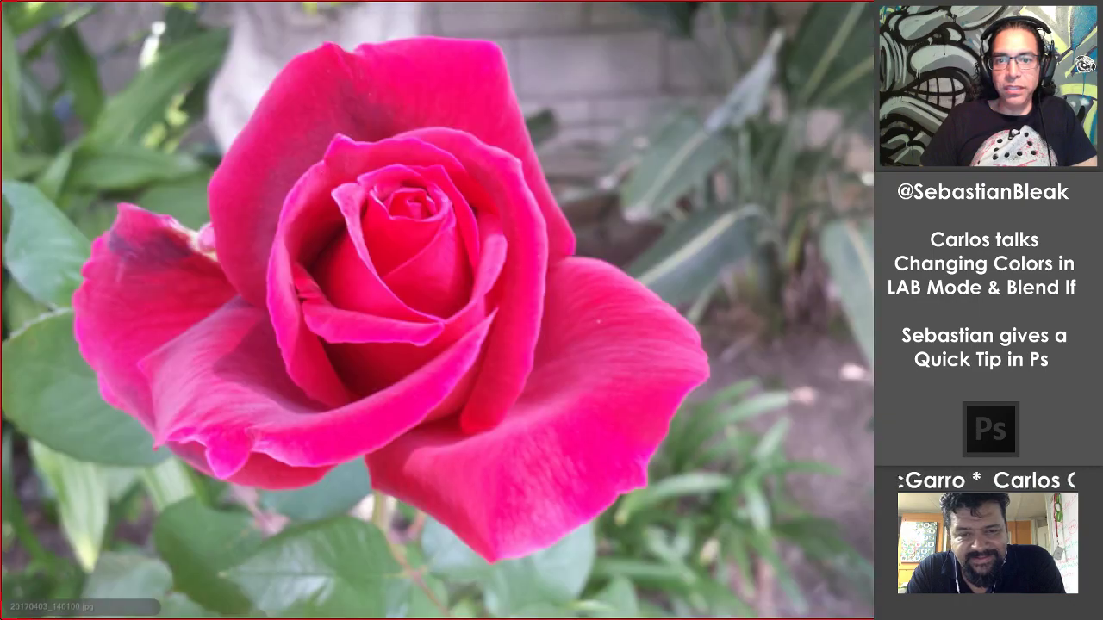
key(Right)
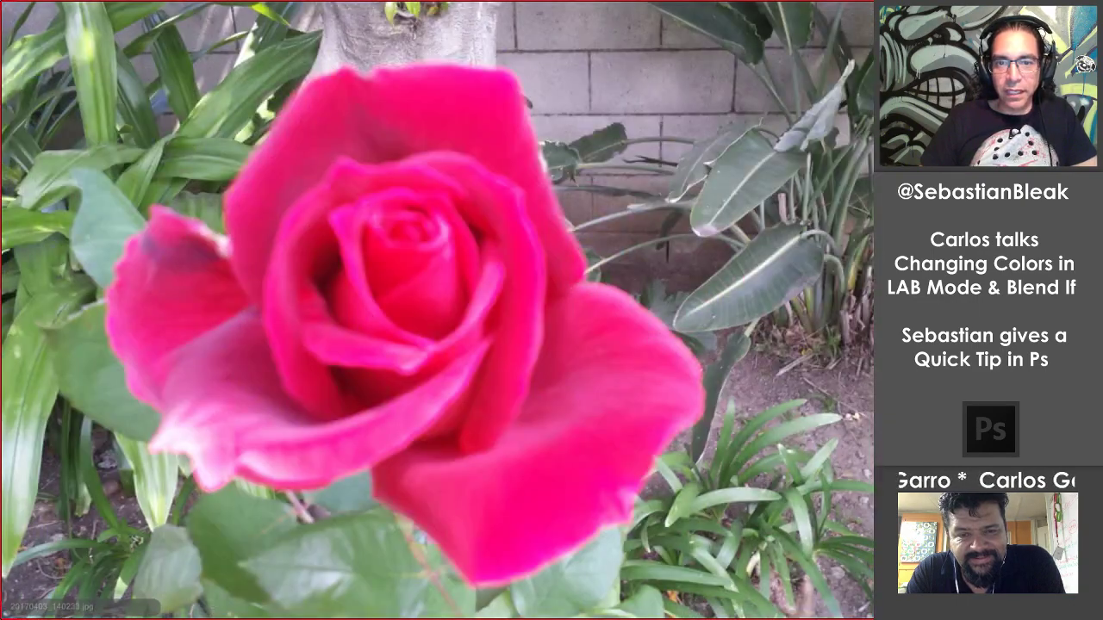
key(Right)
key(Left)
key(Left)
key(Left)
key(Left)
key(Left)
key(Left)
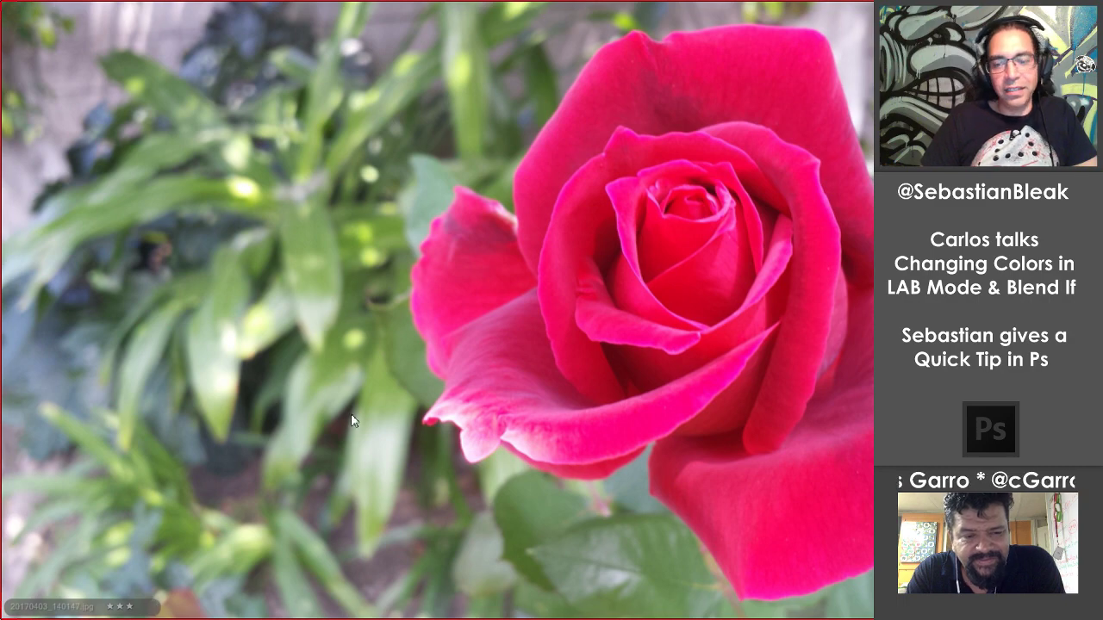
Step through the rose previews to 20170403_140053, then exit to the Flowers thumbnail grid.
key(Left)
key(Left)
key(Left)
key(Left)
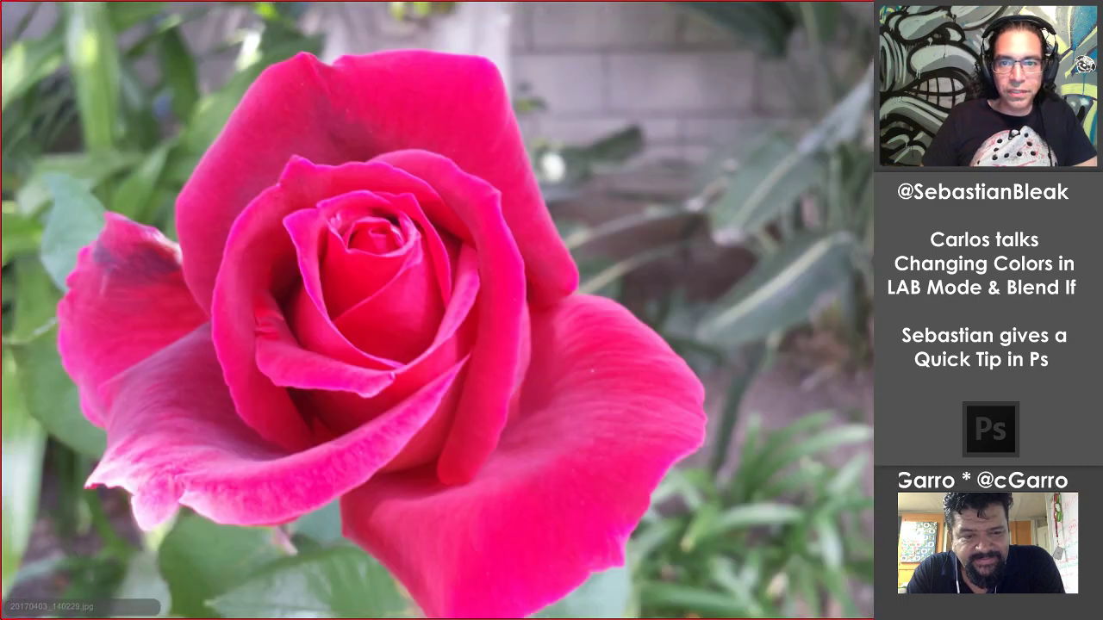
key(Left)
key(Left)
key(Right)
key(Right)
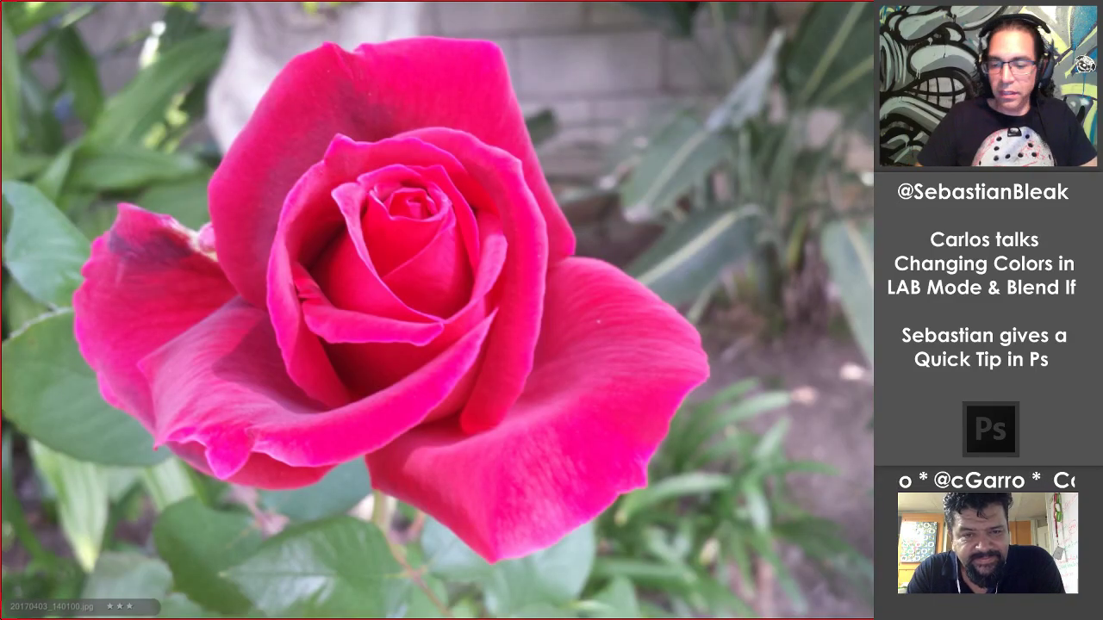
key(Right)
key(Right)
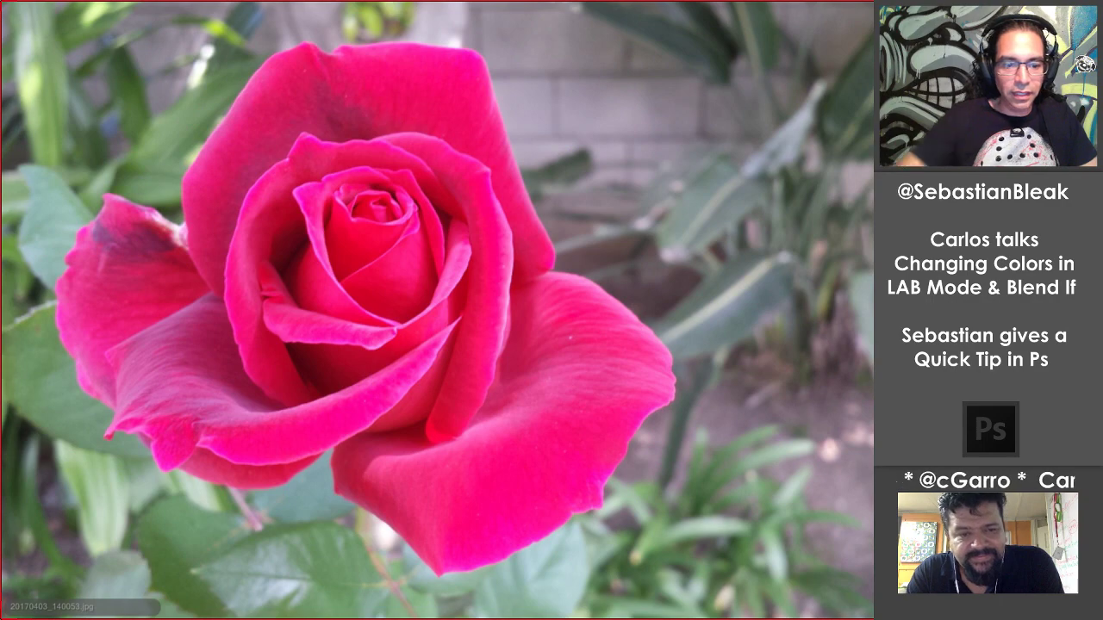
key(Right)
key(Right)
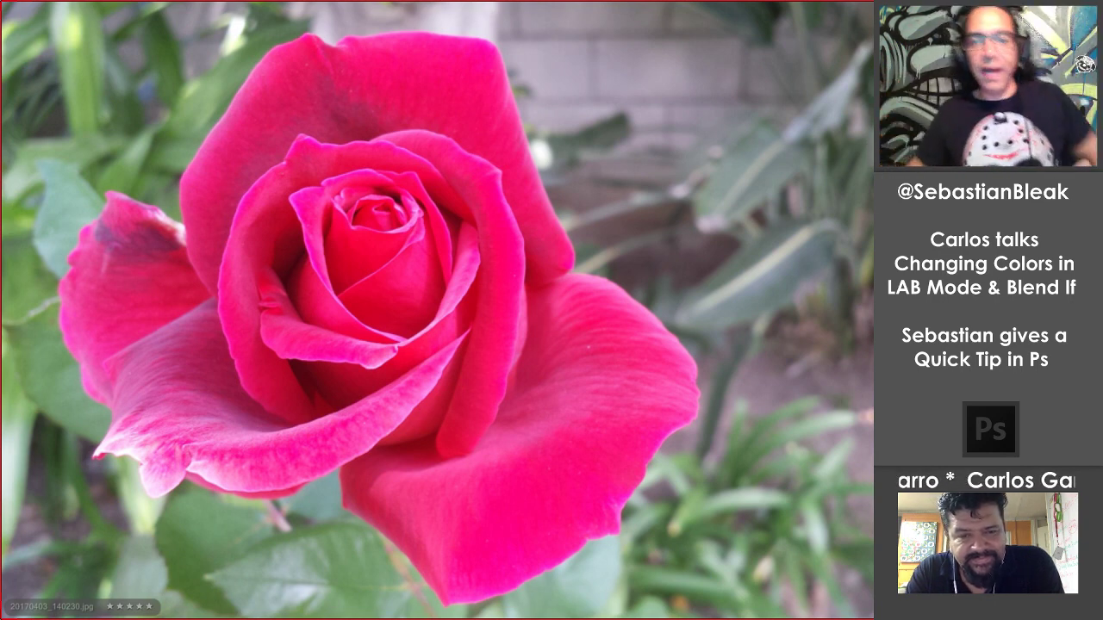
key(space)
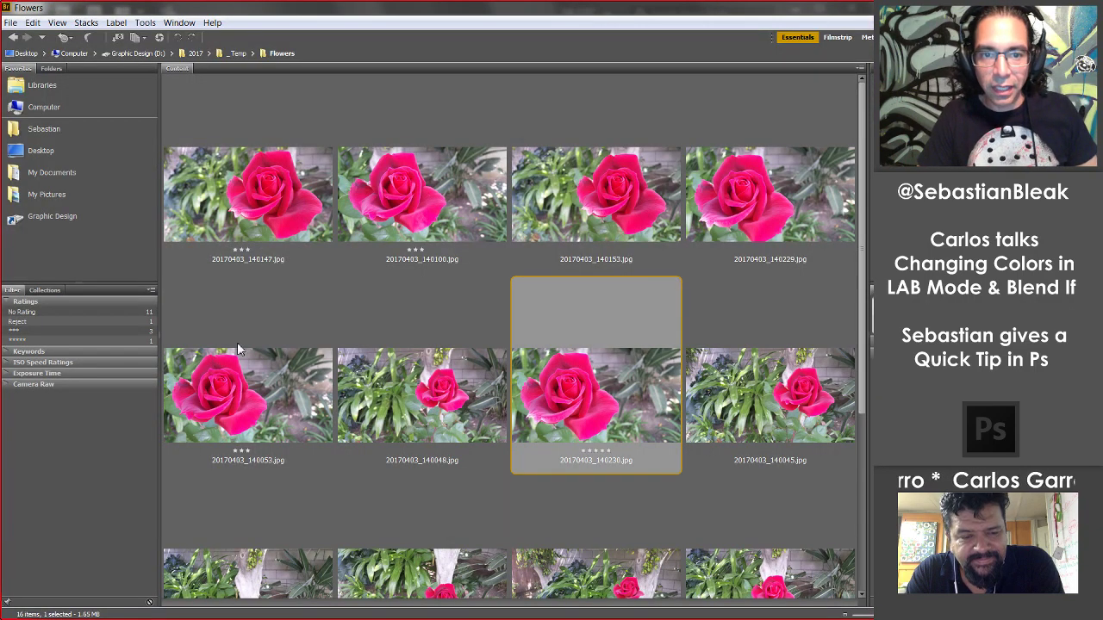
Toggle the Reject, 3-star and 5-star rating filters, ending on 3-star only, and select 20170403_140147.
click(87, 320)
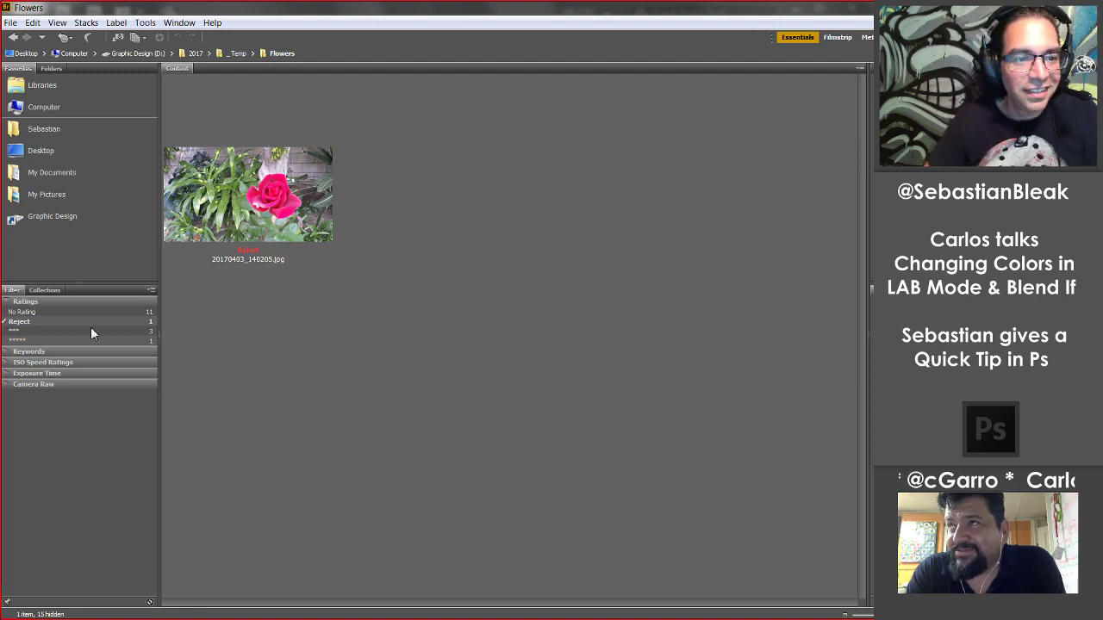
click(89, 330)
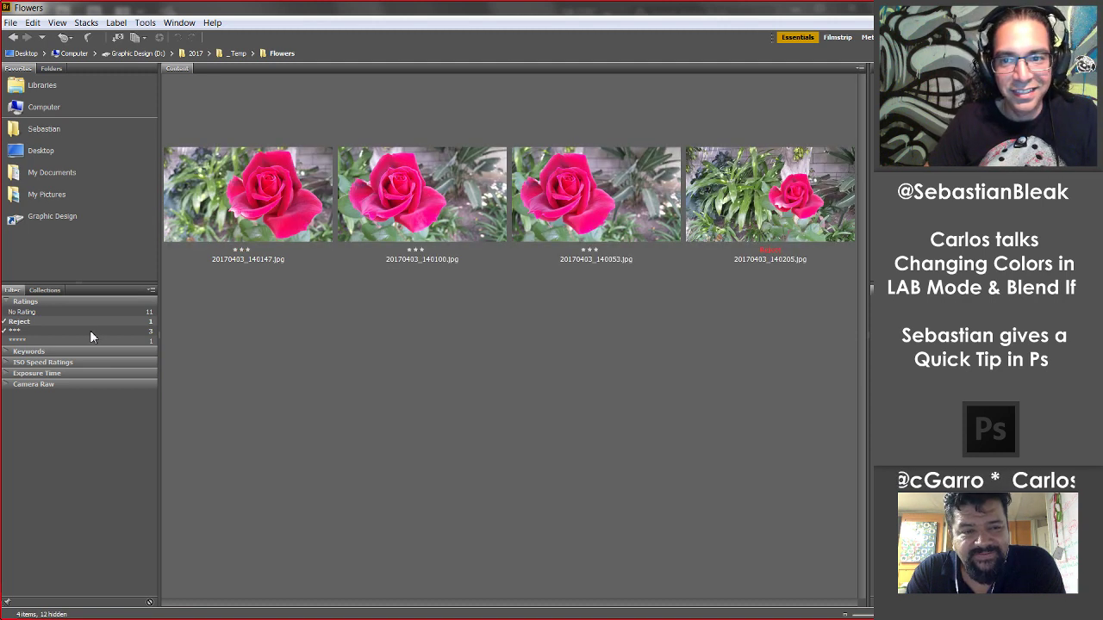
click(89, 319)
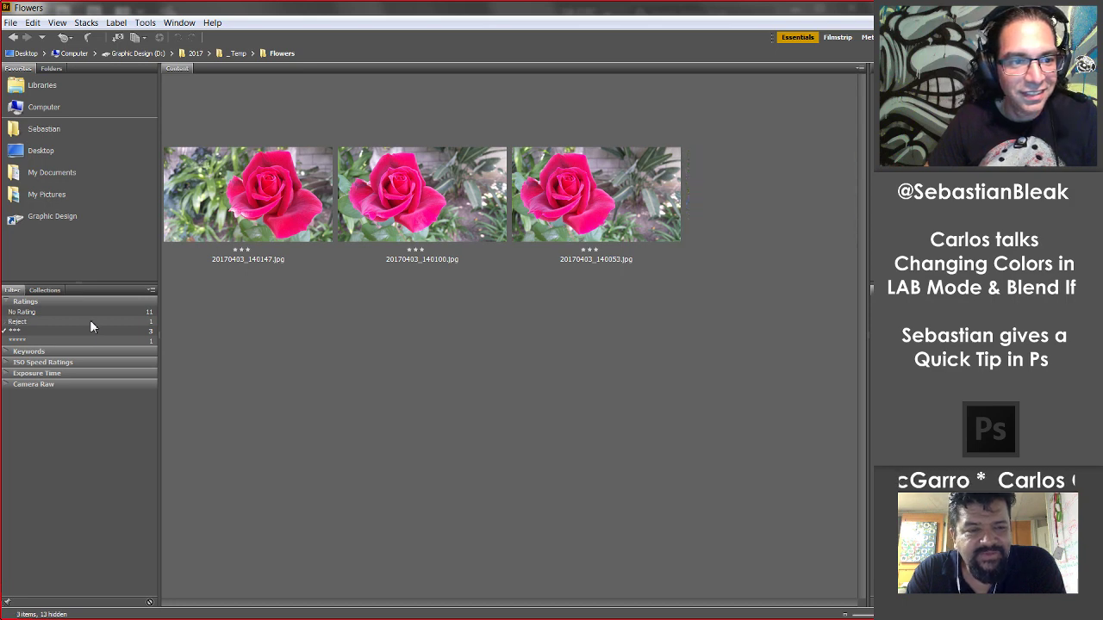
click(75, 339)
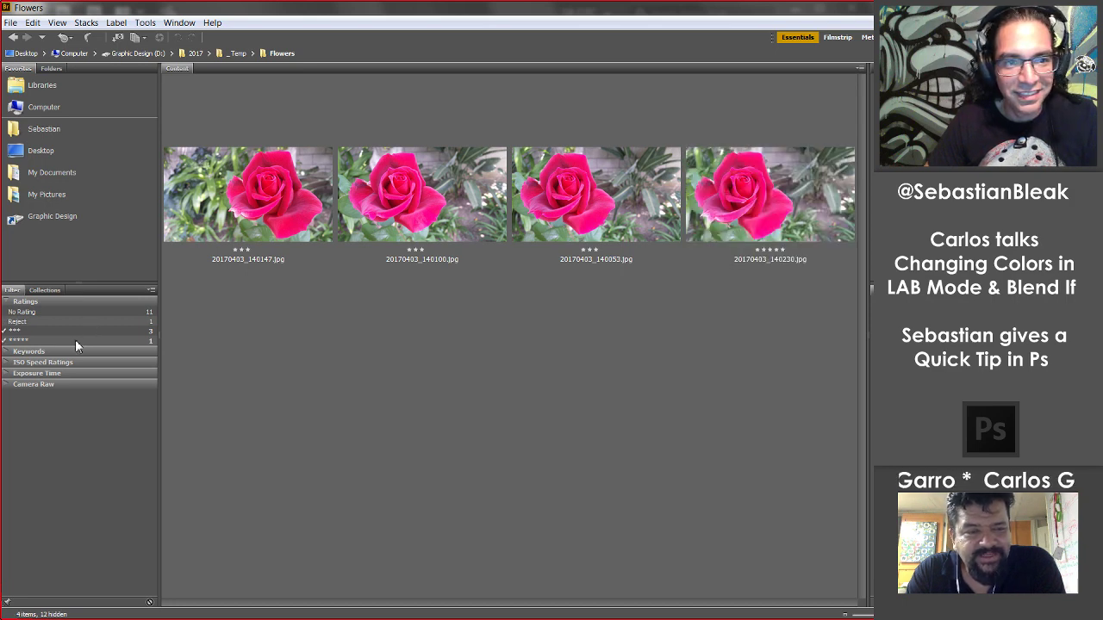
click(75, 331)
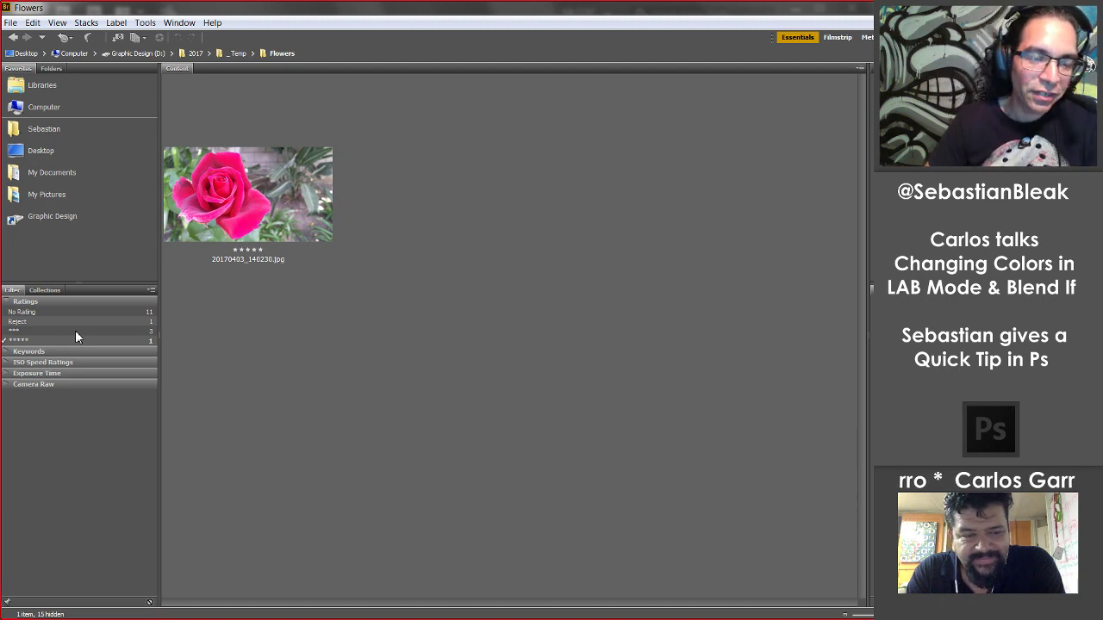
click(76, 340)
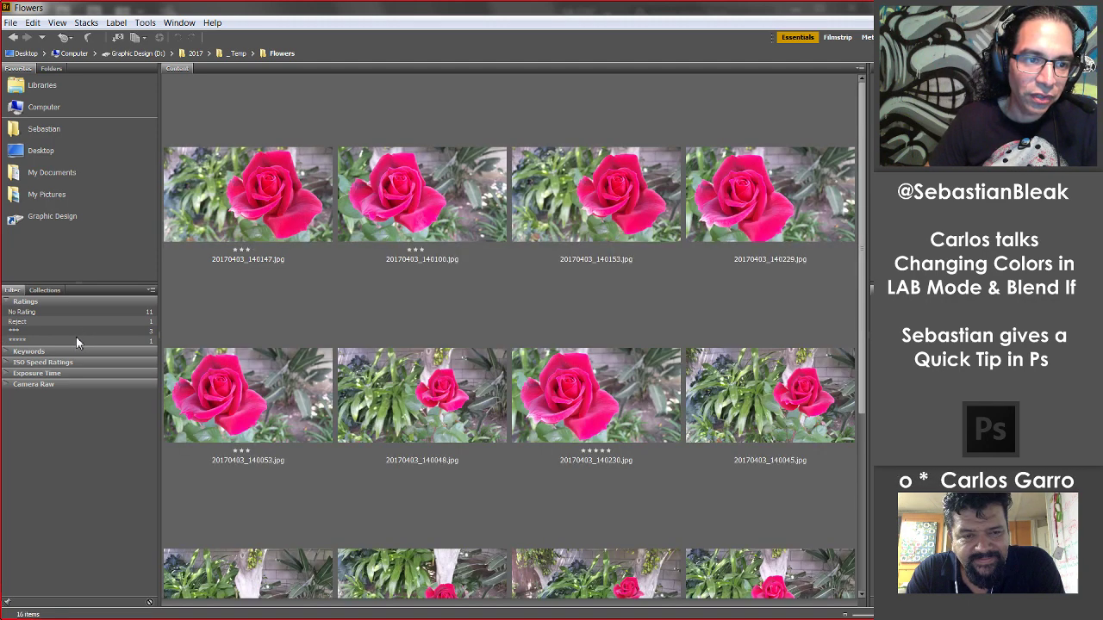
click(76, 331)
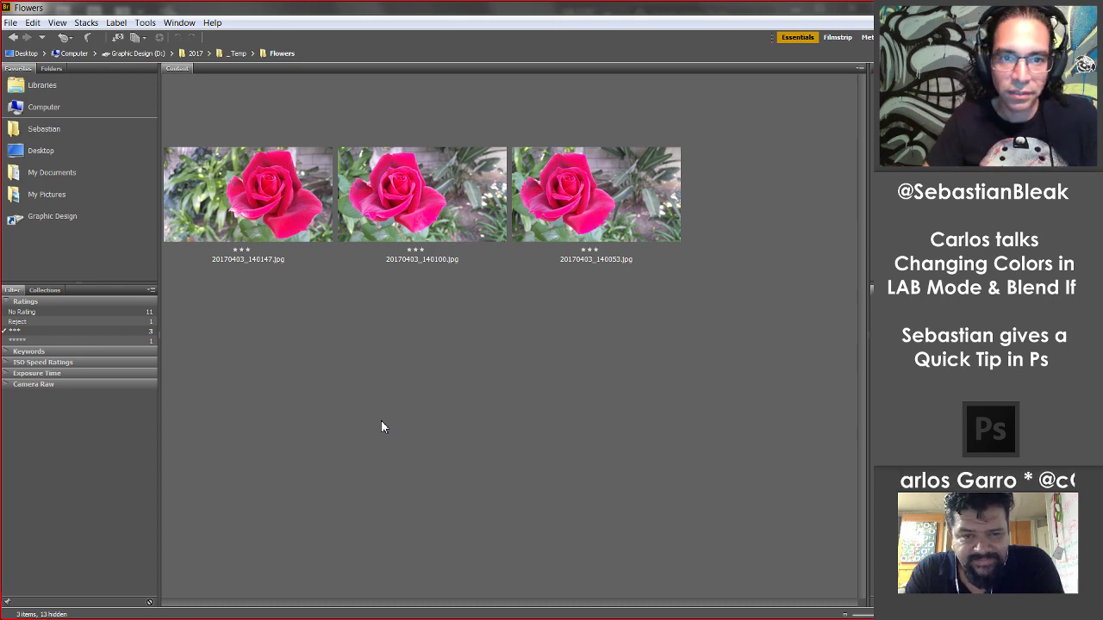
click(270, 219)
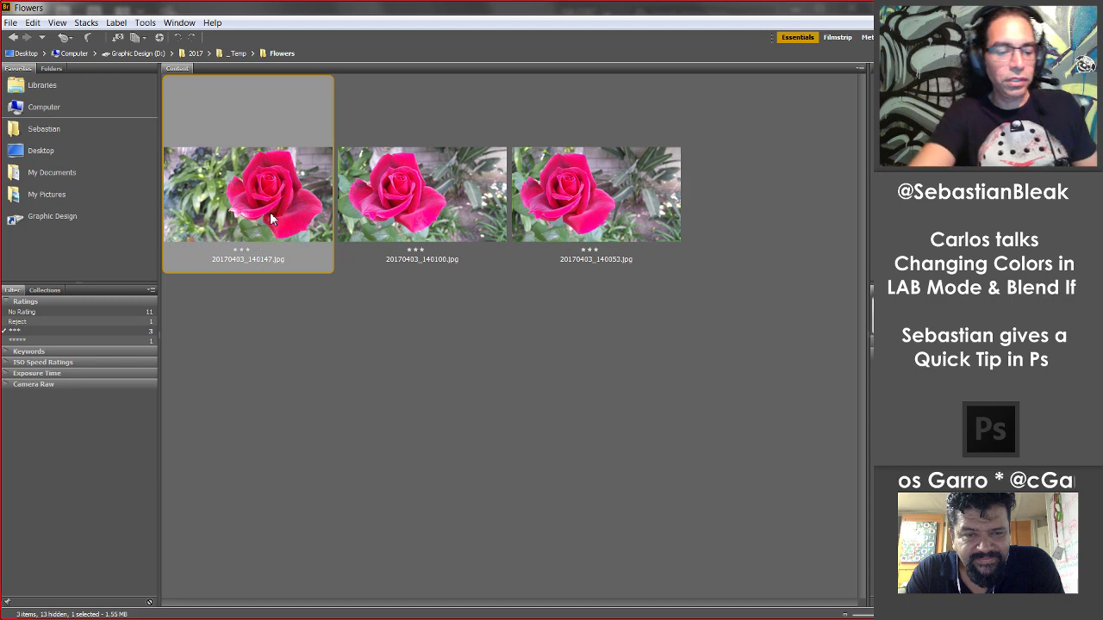
Rate 20170403_140147 four stars, toggle filters back to 3-star only, and select 20170403_140100.
key(ctrl+4)
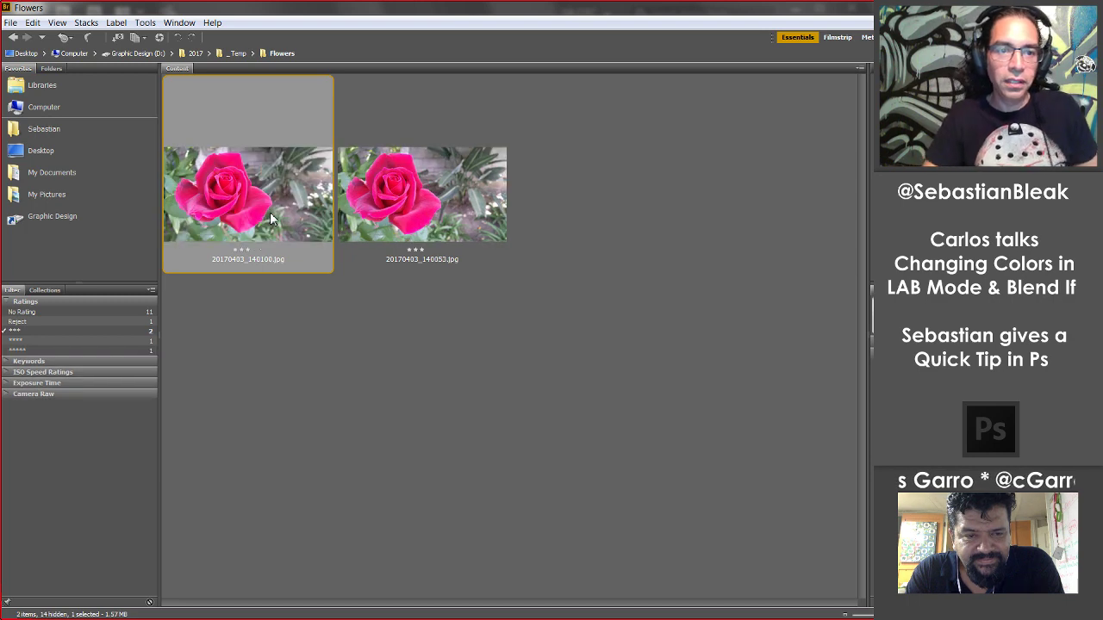
click(265, 326)
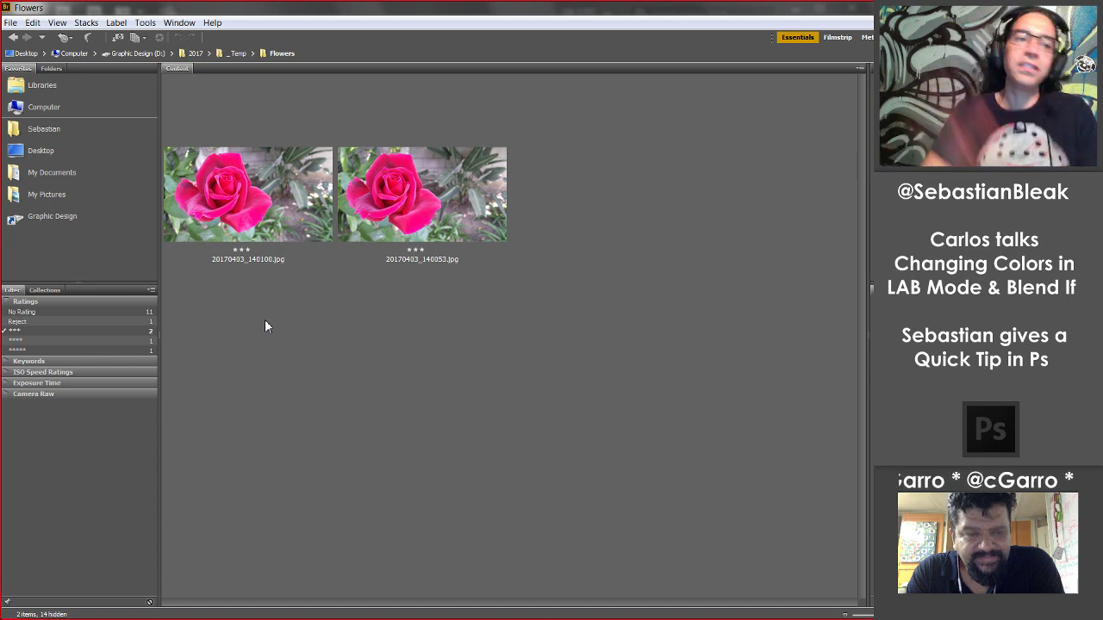
click(67, 341)
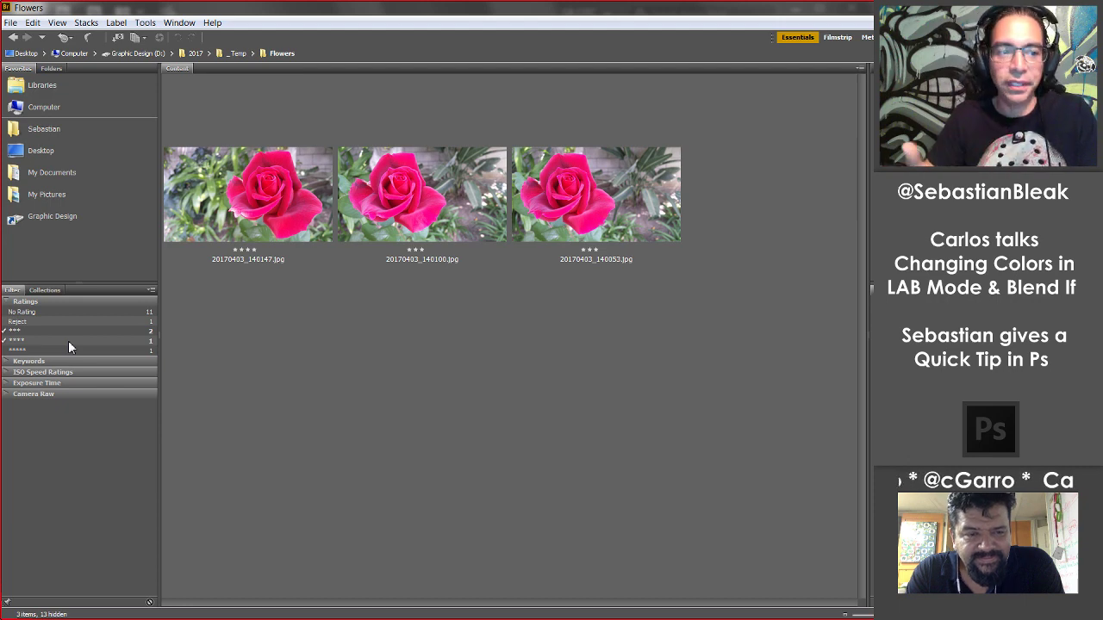
click(67, 350)
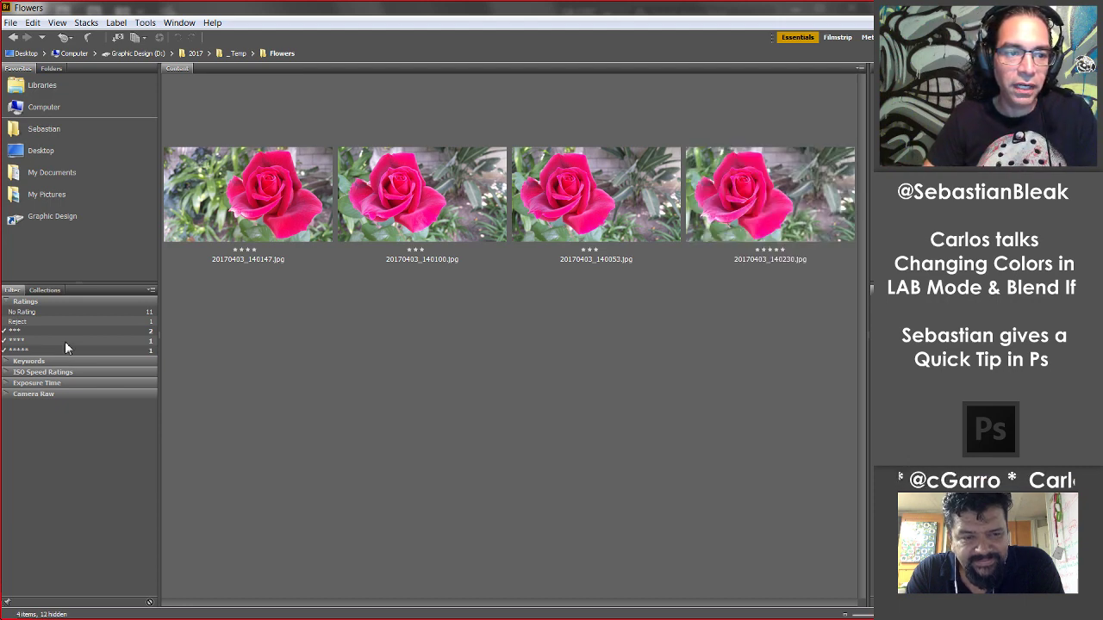
click(65, 340)
click(64, 332)
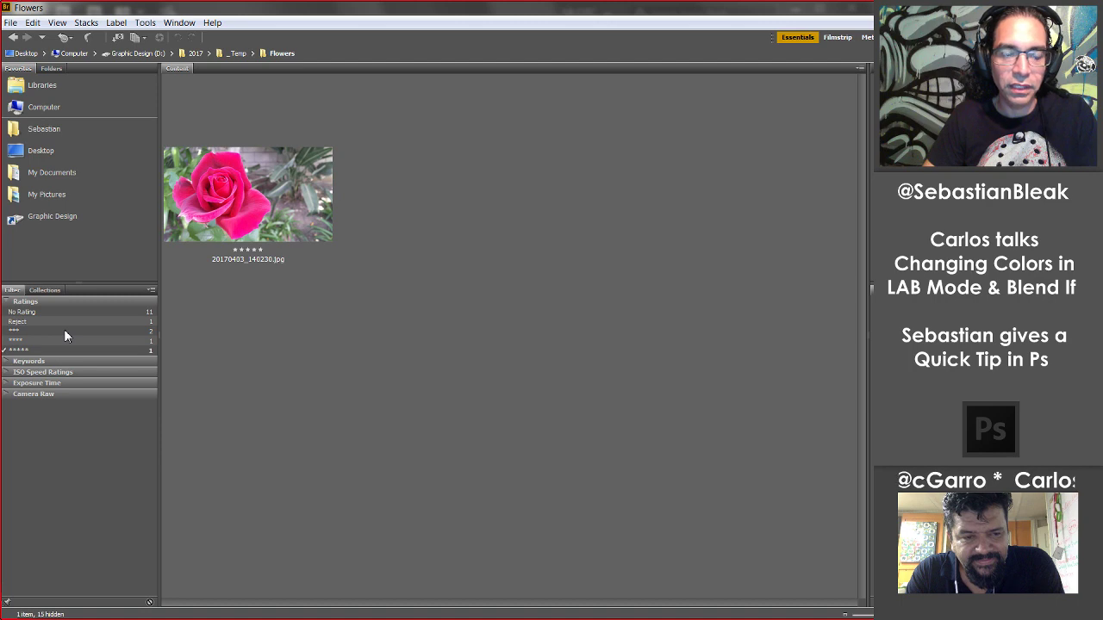
click(63, 332)
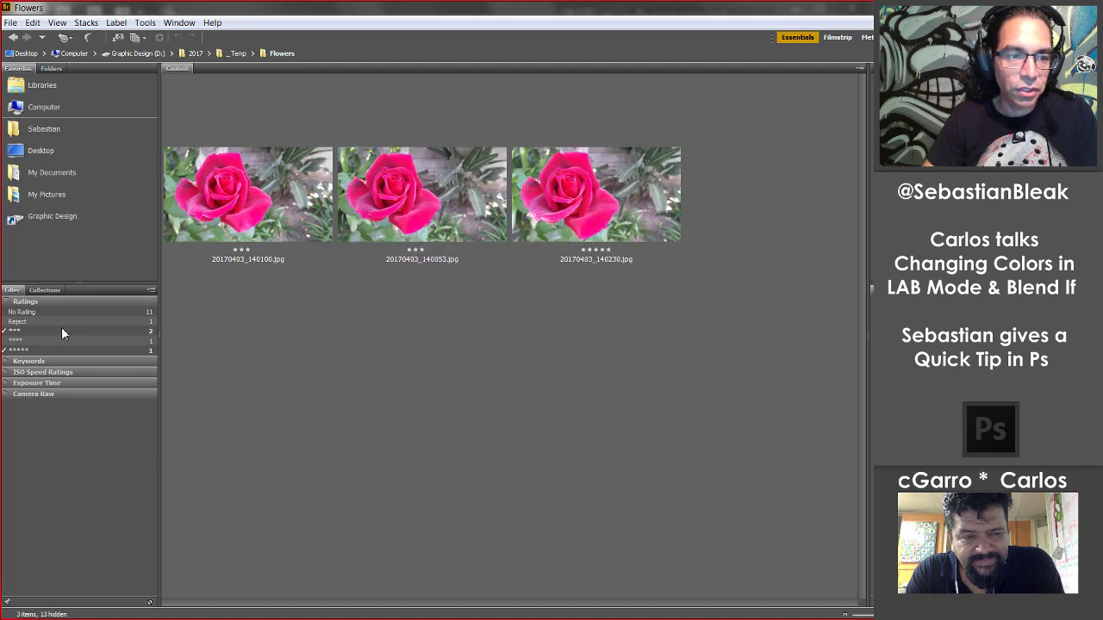
click(61, 326)
click(60, 327)
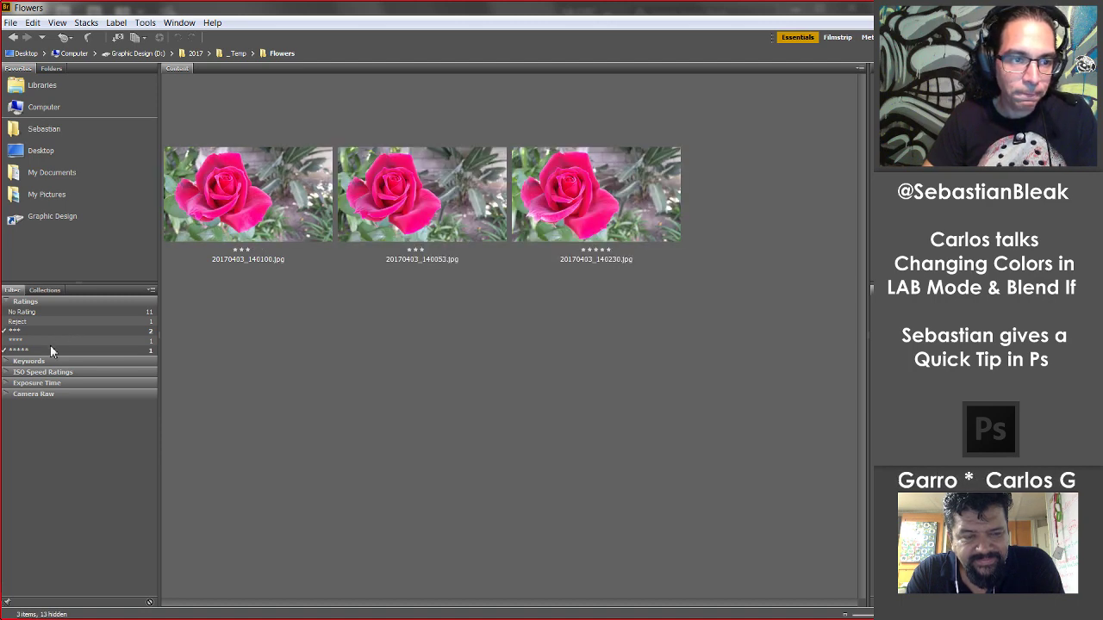
click(50, 348)
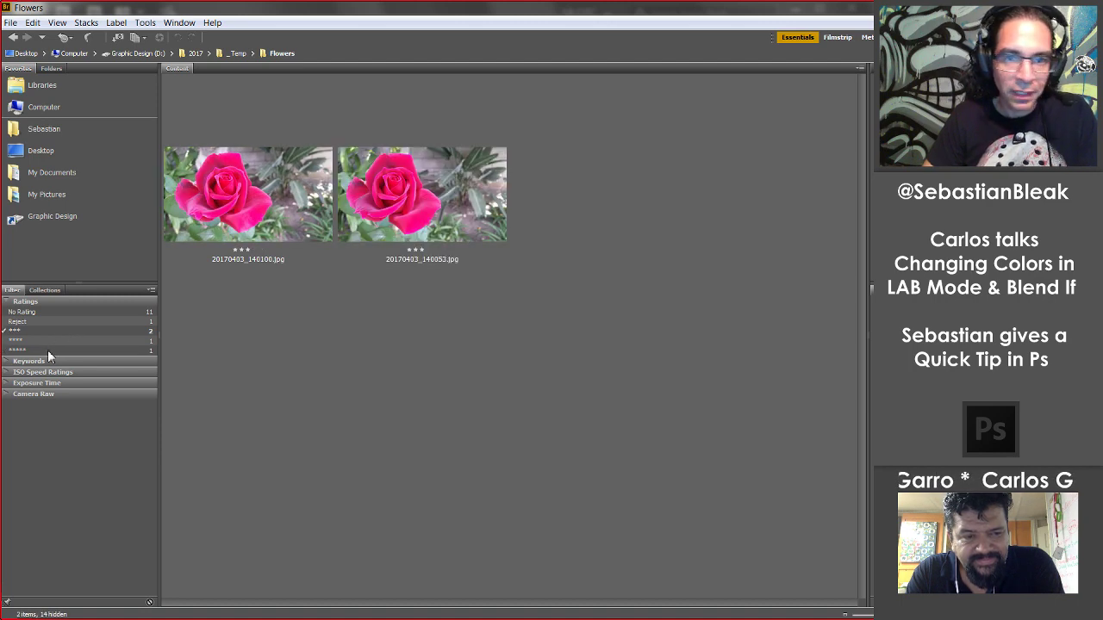
click(267, 216)
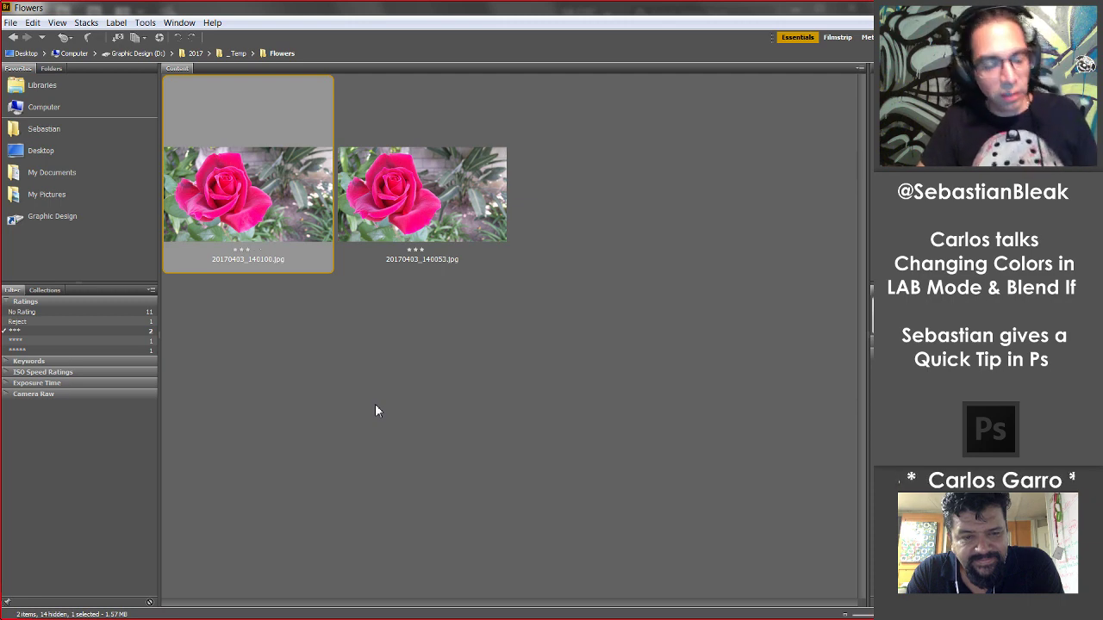
Remove the star rating from 20170403_140100 and deselect it.
key(ctrl+0)
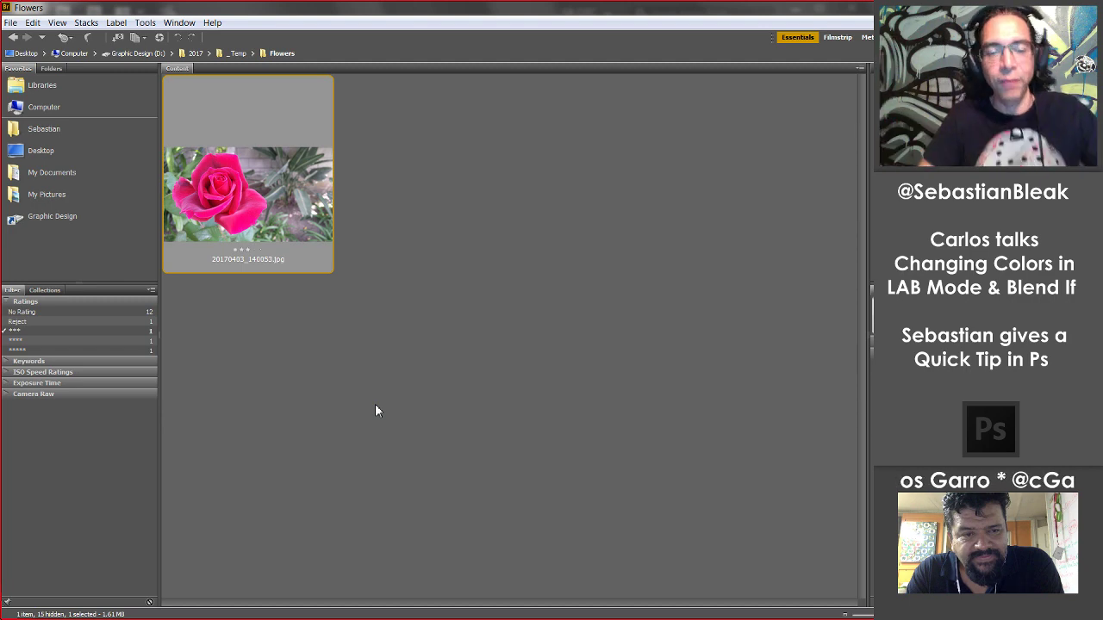
click(555, 263)
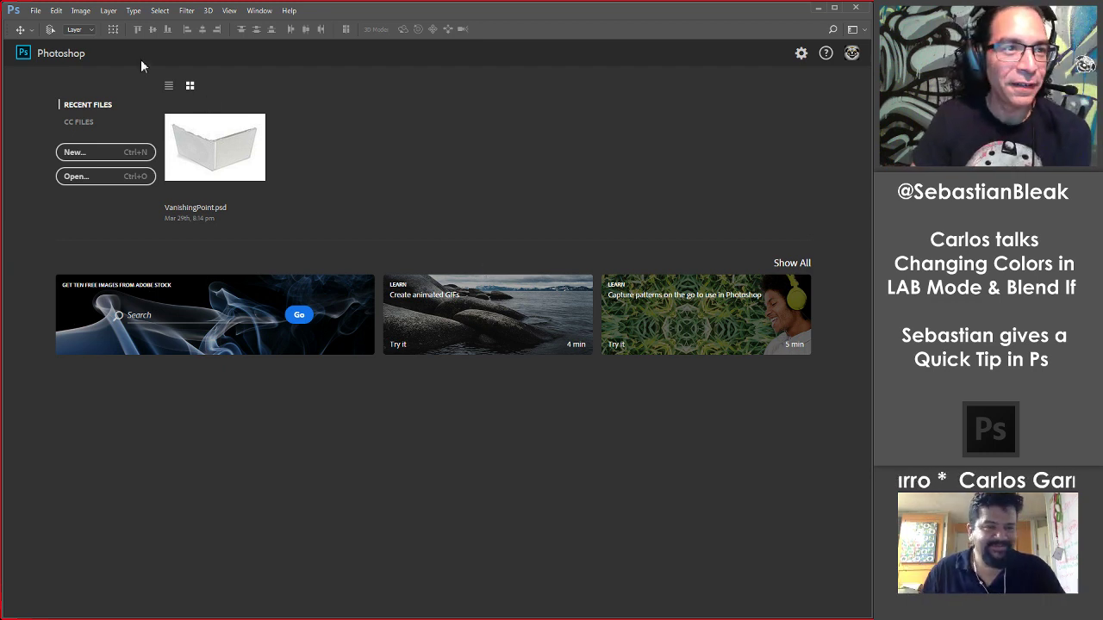
Use File > Open Recent > Clear Recent File List to empty Photoshop's recent files.
click(36, 10)
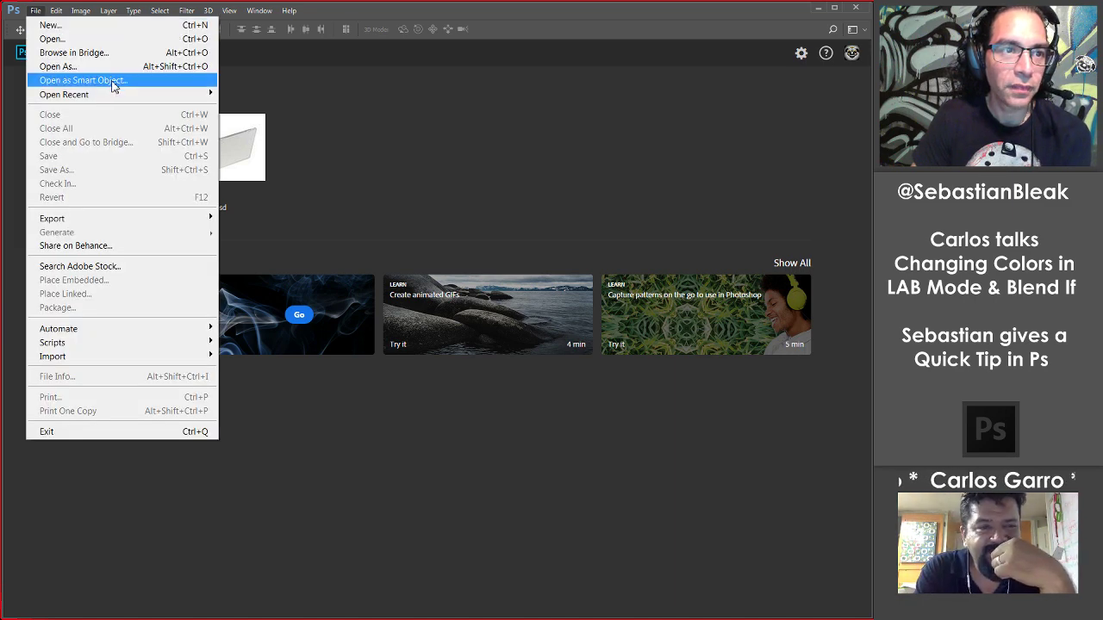
mouse_move(118, 94)
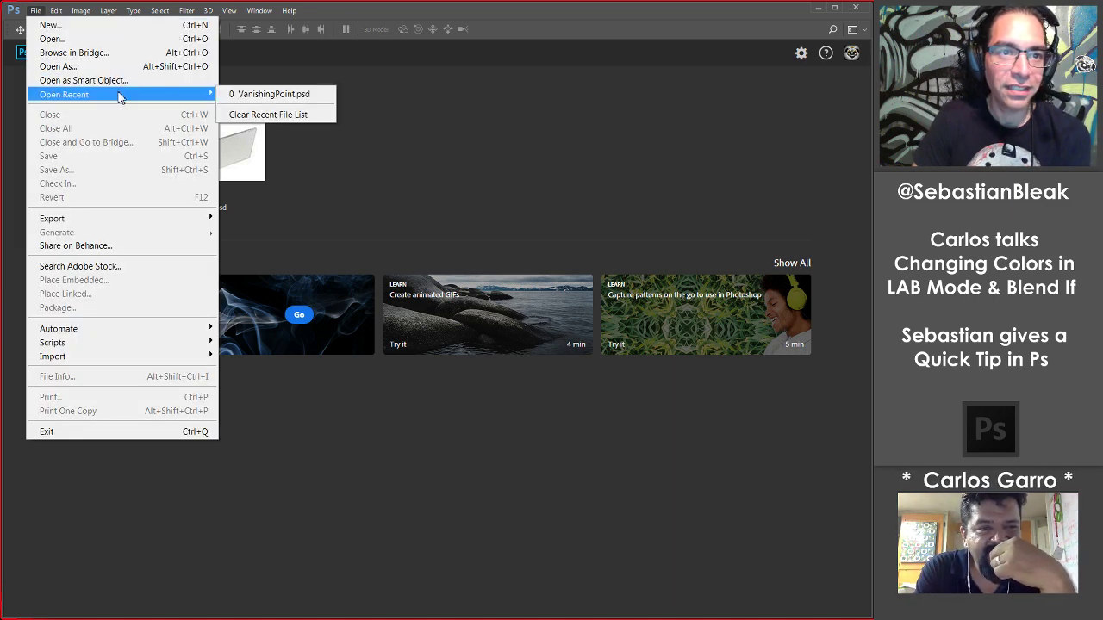
click(313, 116)
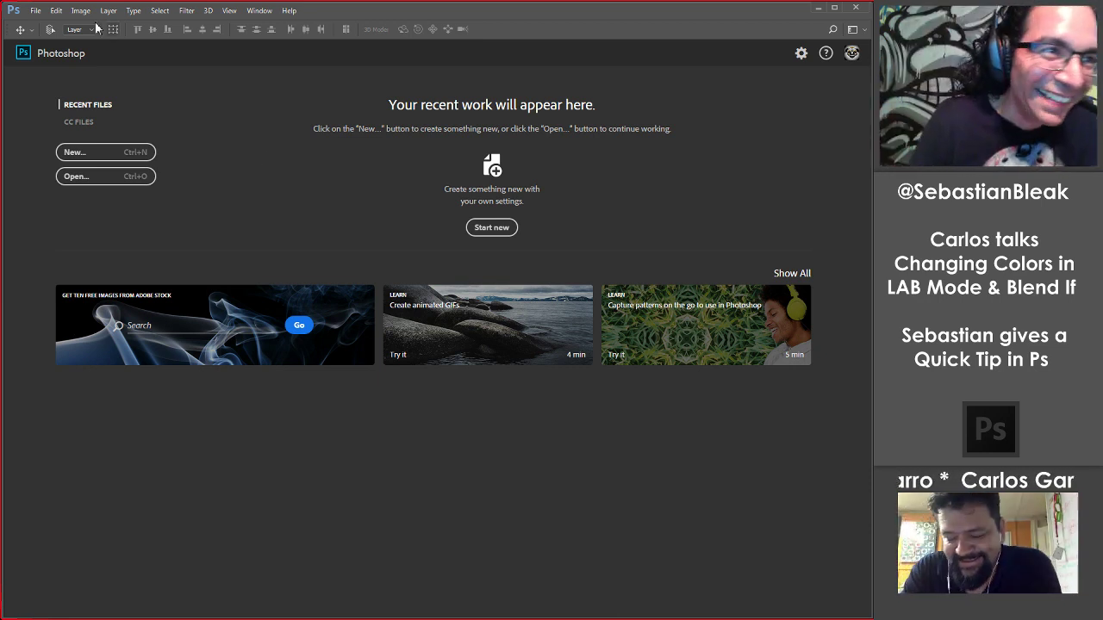
Dismiss Photoshop's File menu without choosing anything and switch to the Illustrator slide deck.
click(35, 11)
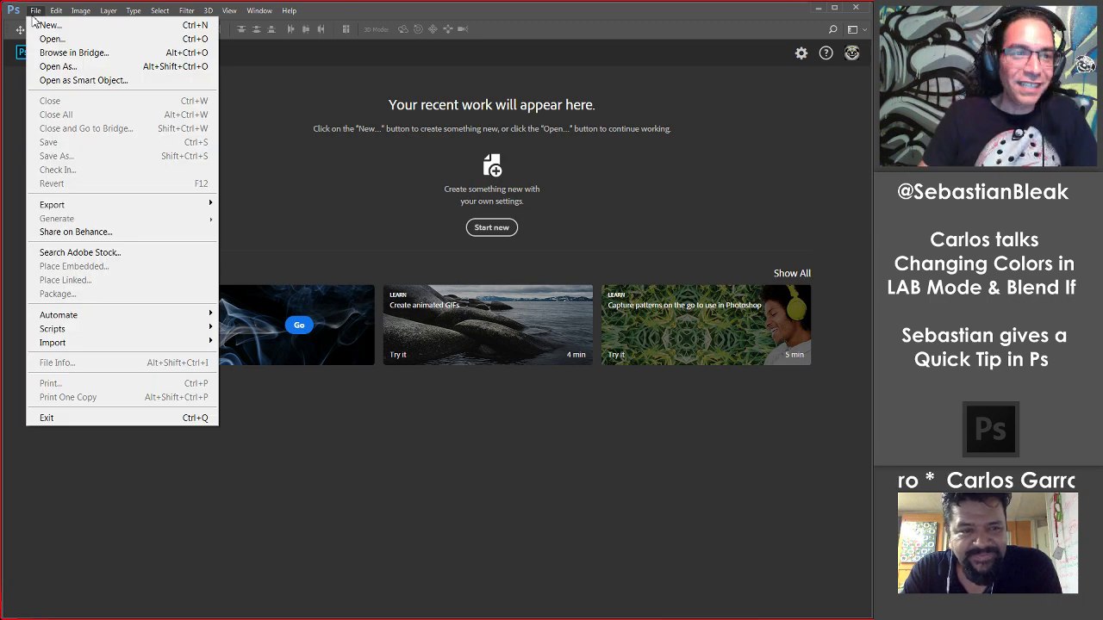
mouse_move(152, 211)
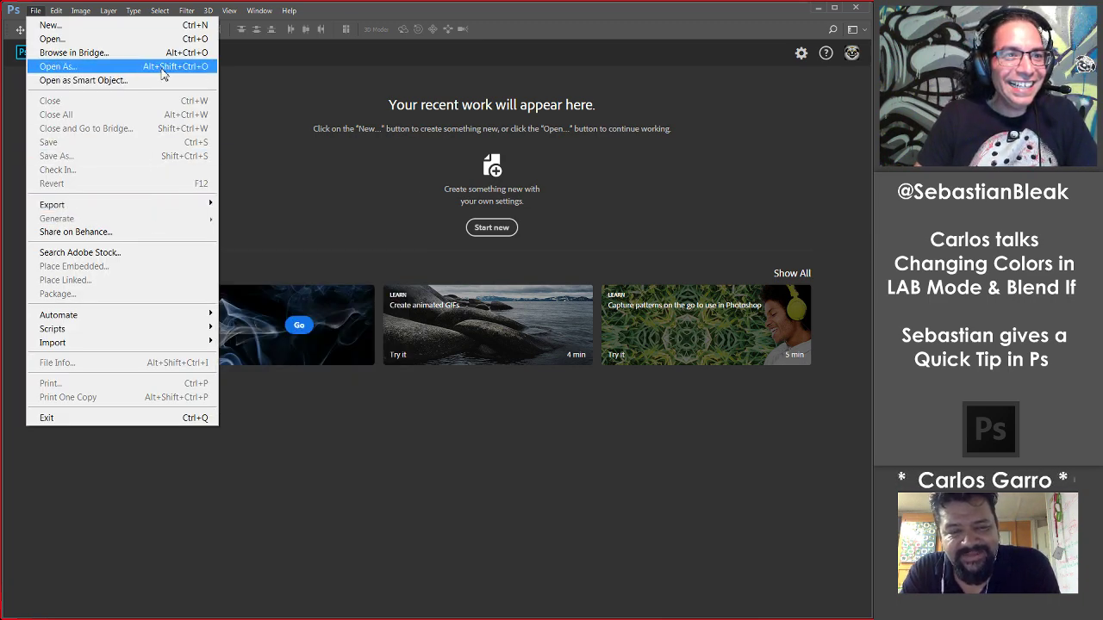
click(256, 127)
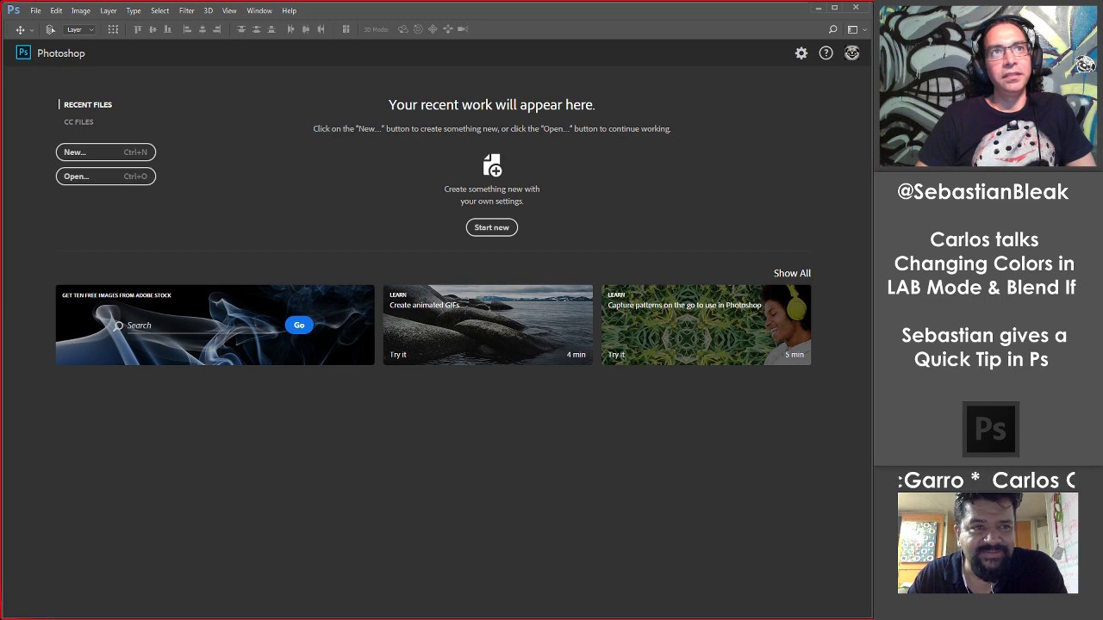
key(alt+Tab)
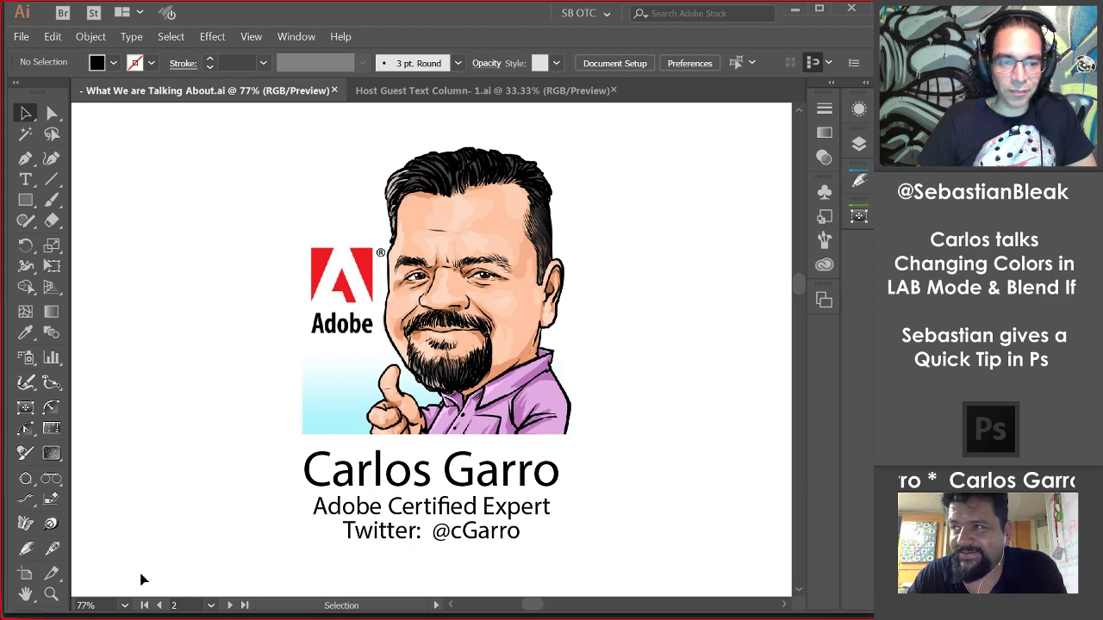
Go from the agenda artboard 1 to artboard 2, back to 1, then on to 2 and 3.
click(145, 606)
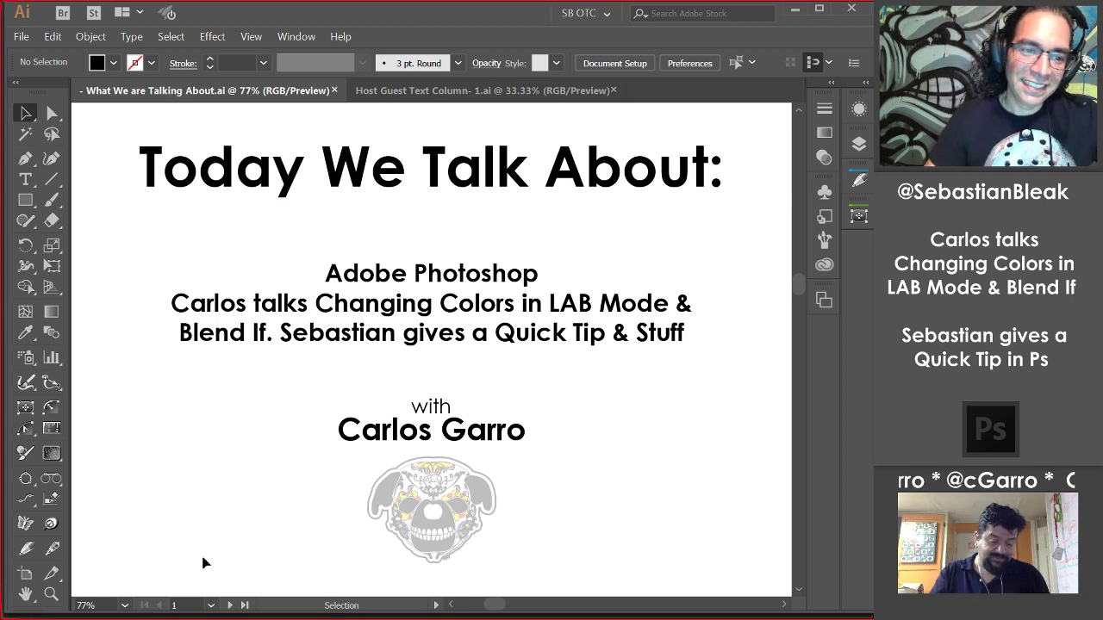
click(230, 606)
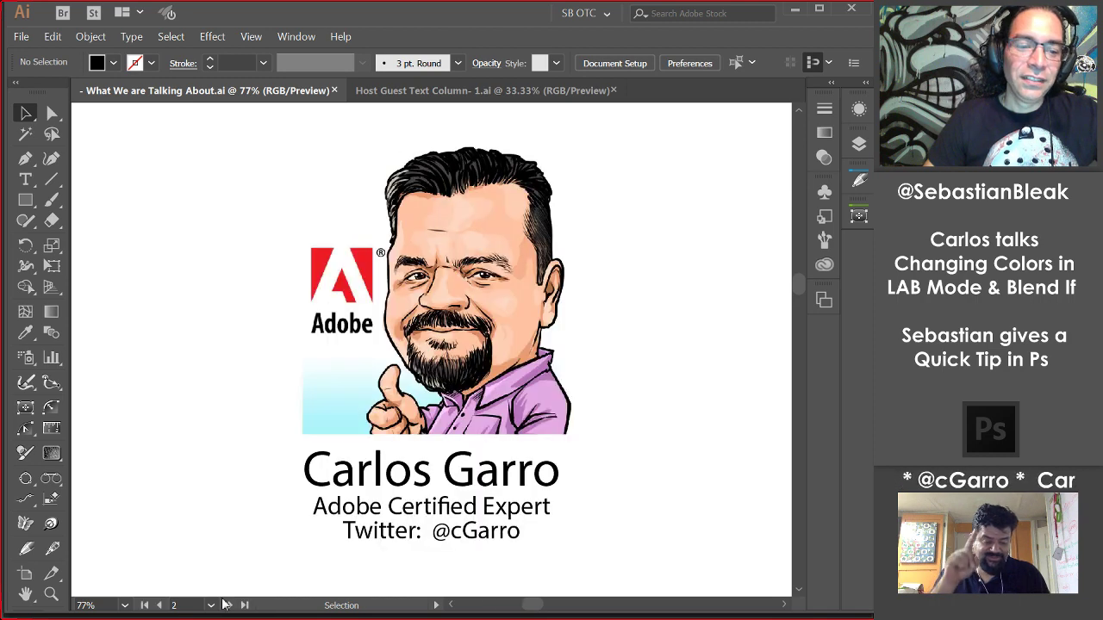
click(161, 605)
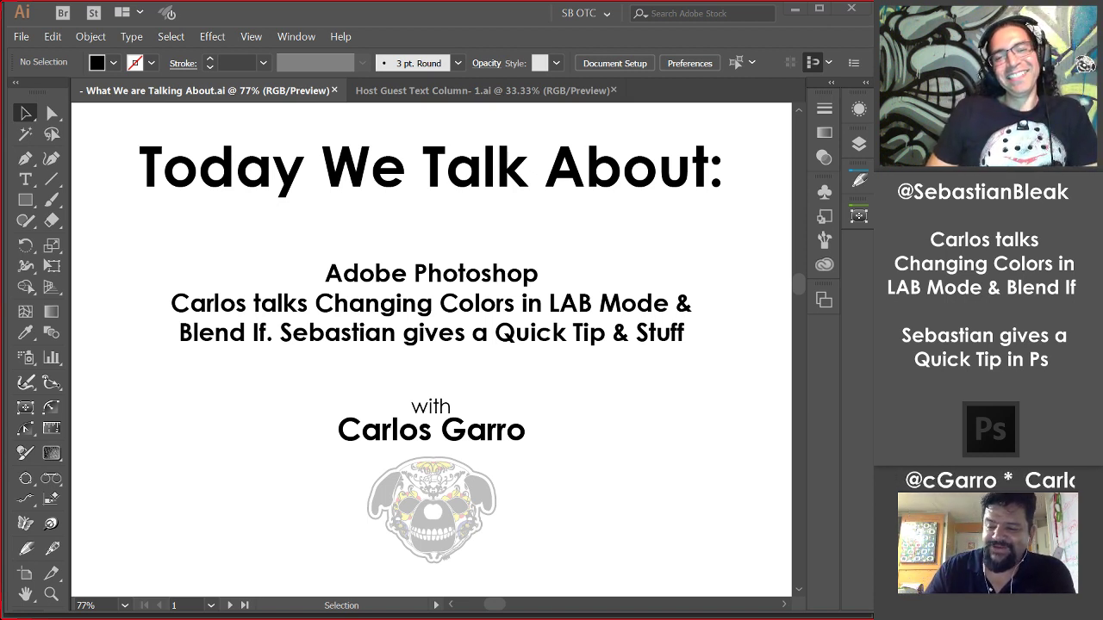
click(229, 605)
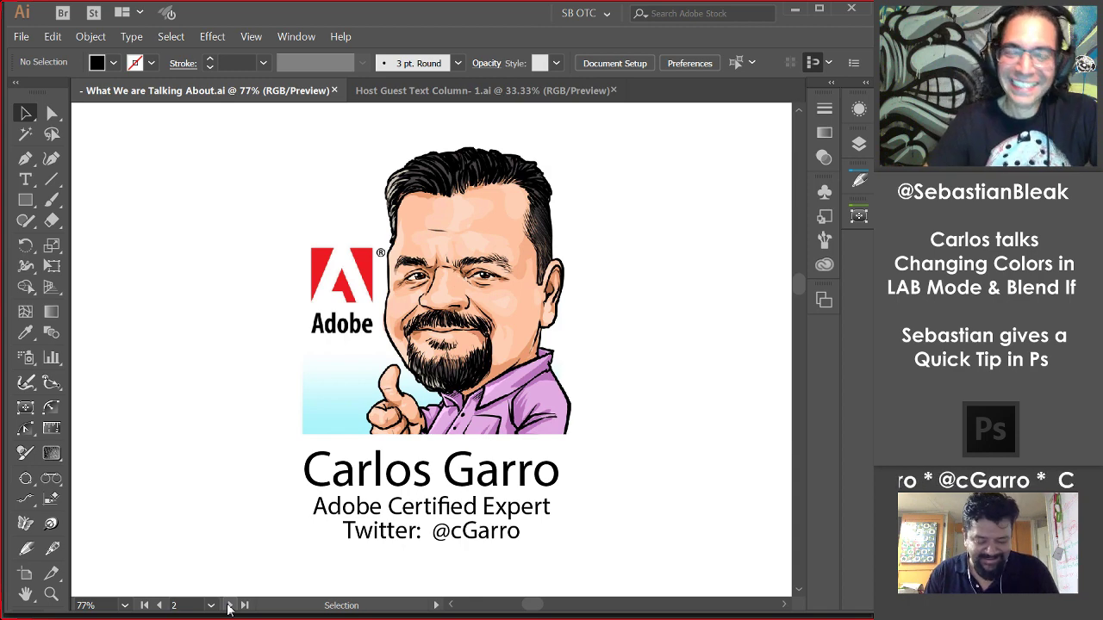
click(228, 606)
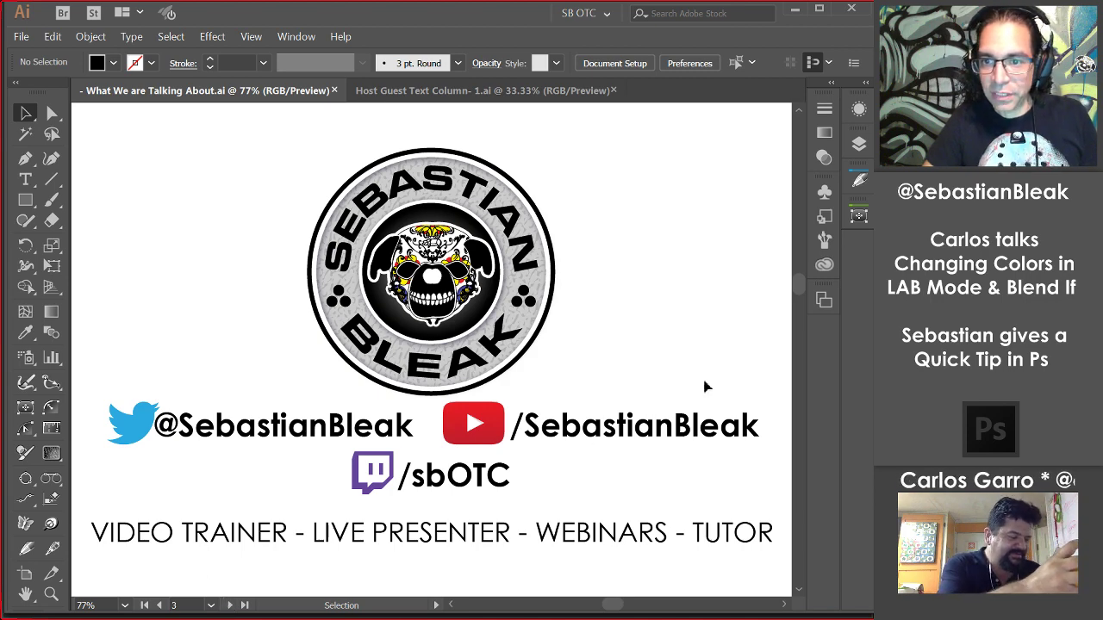
Preview artboard 6, the guest portrait, from the artboards list, then return to artboard 1.
click(826, 301)
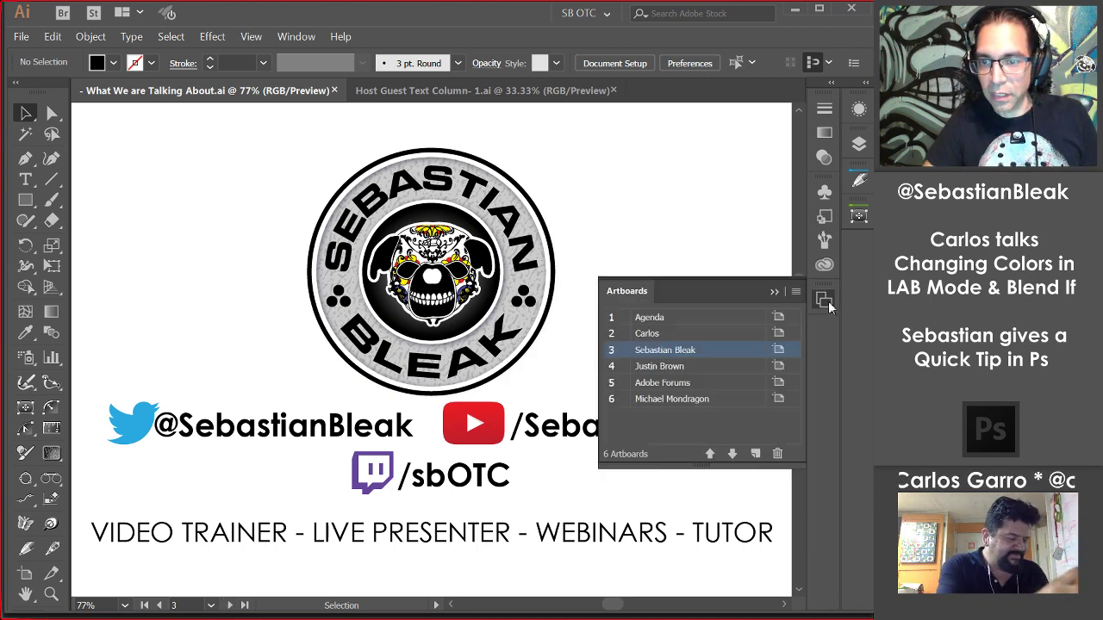
click(724, 400)
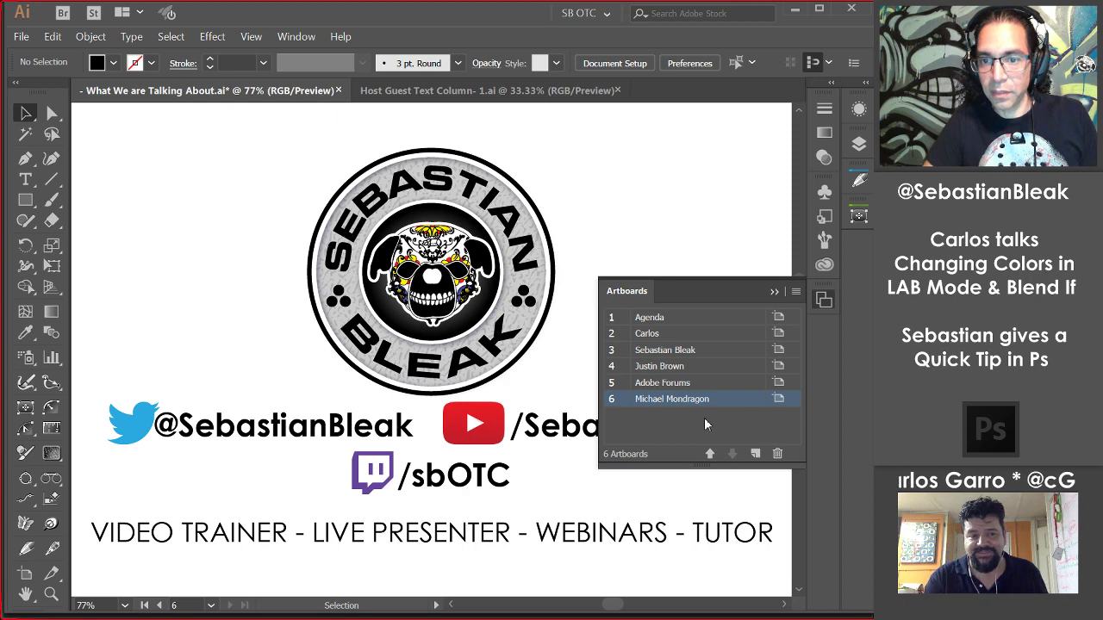
double_click(718, 403)
click(775, 303)
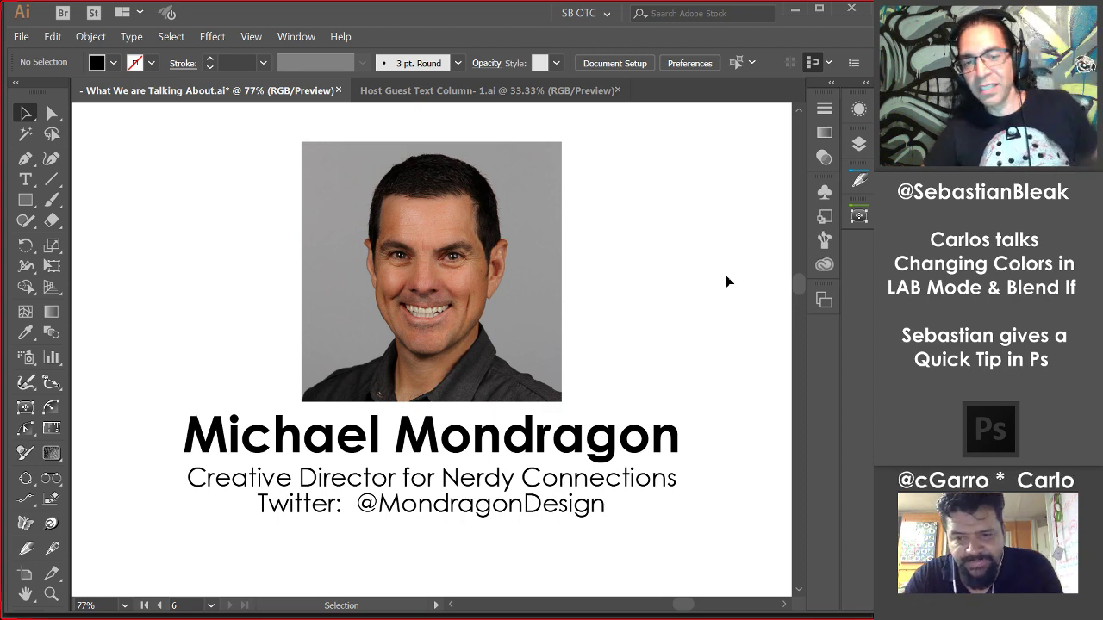
click(144, 605)
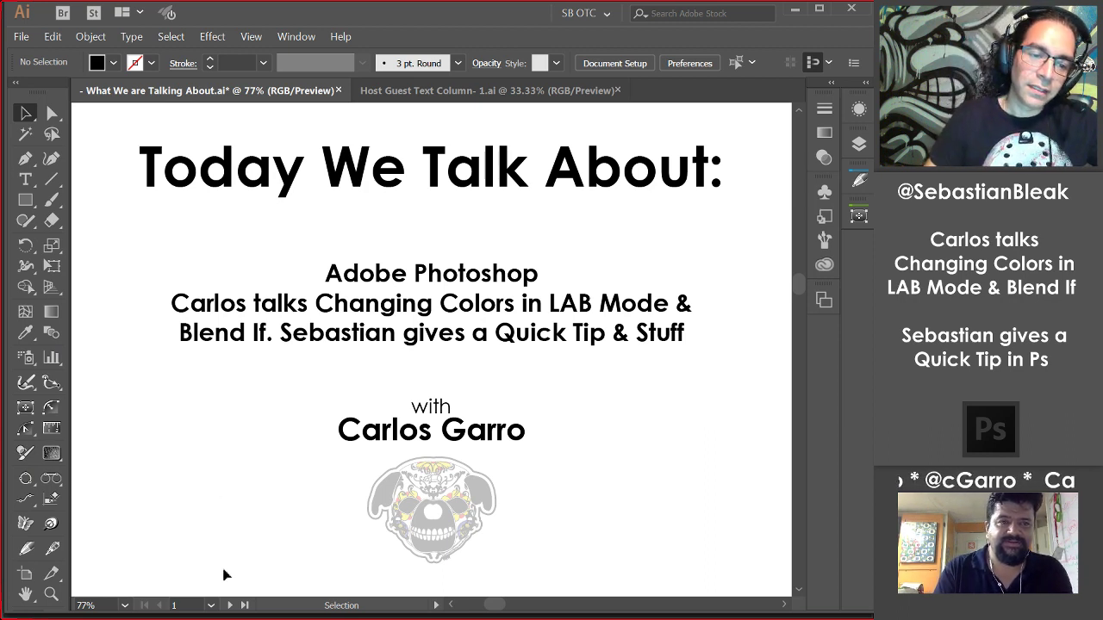
Go to artboard 2, the caricature slide, then artboard 3, back to 2, and to 3 again.
click(229, 605)
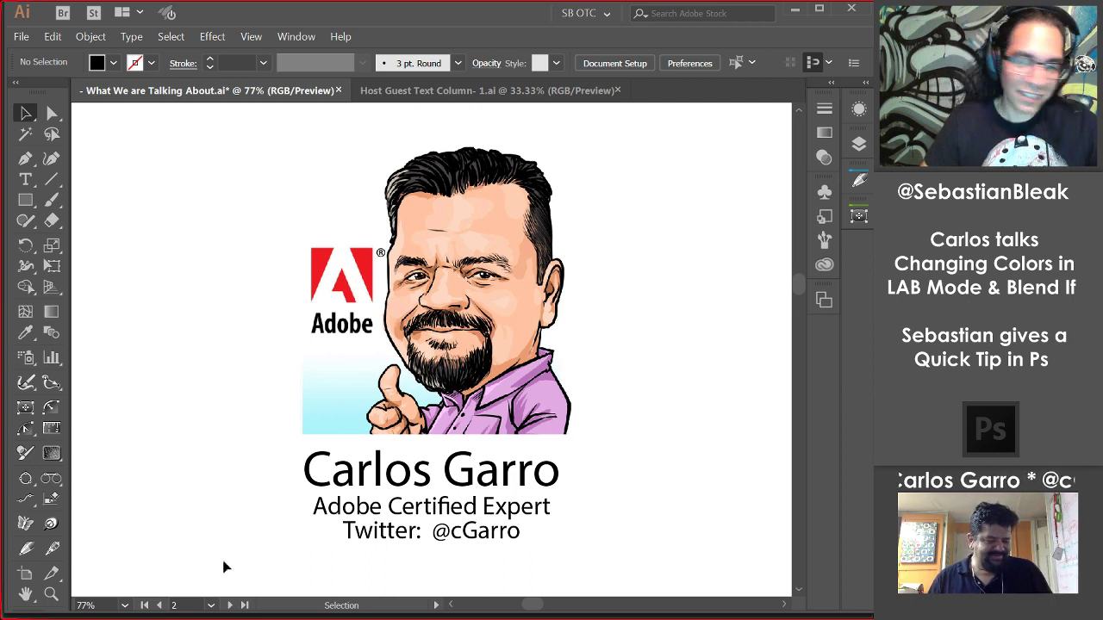
click(230, 606)
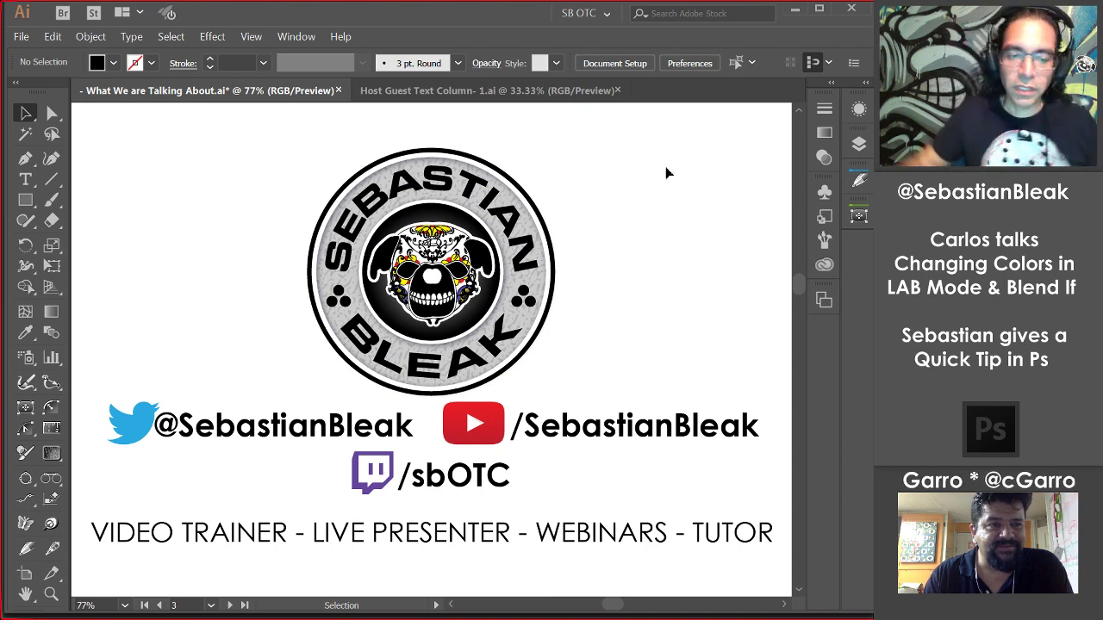
click(159, 605)
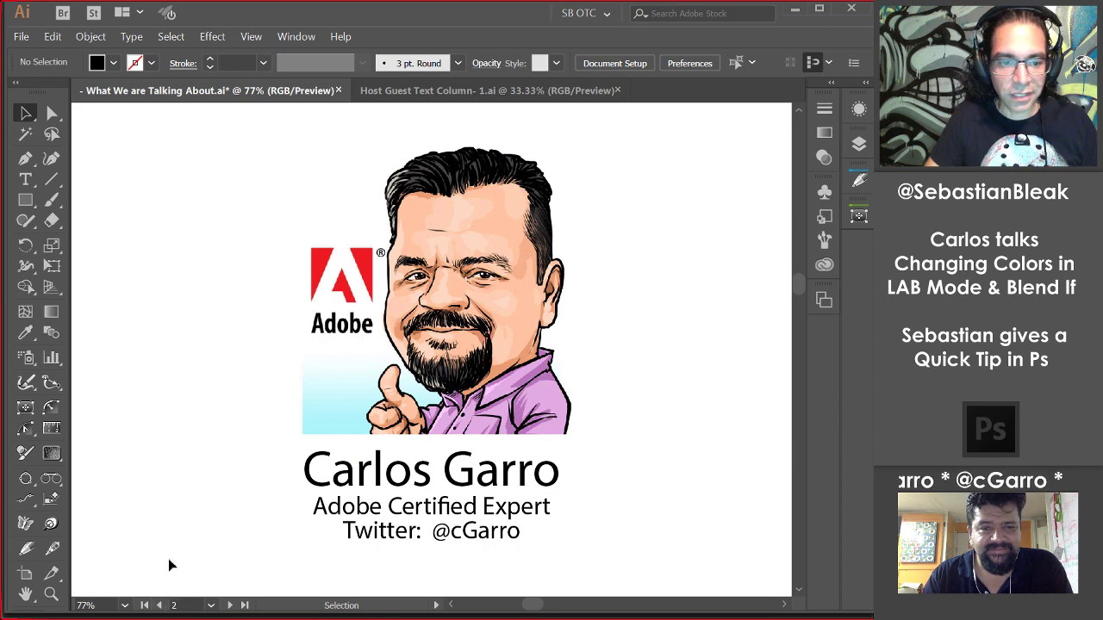
click(230, 606)
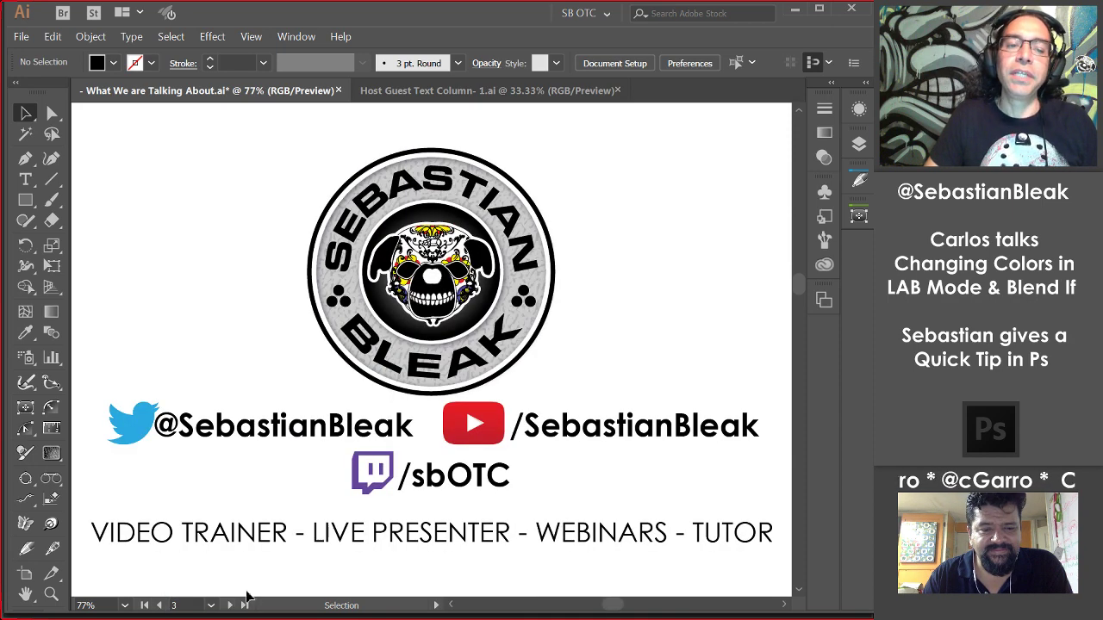